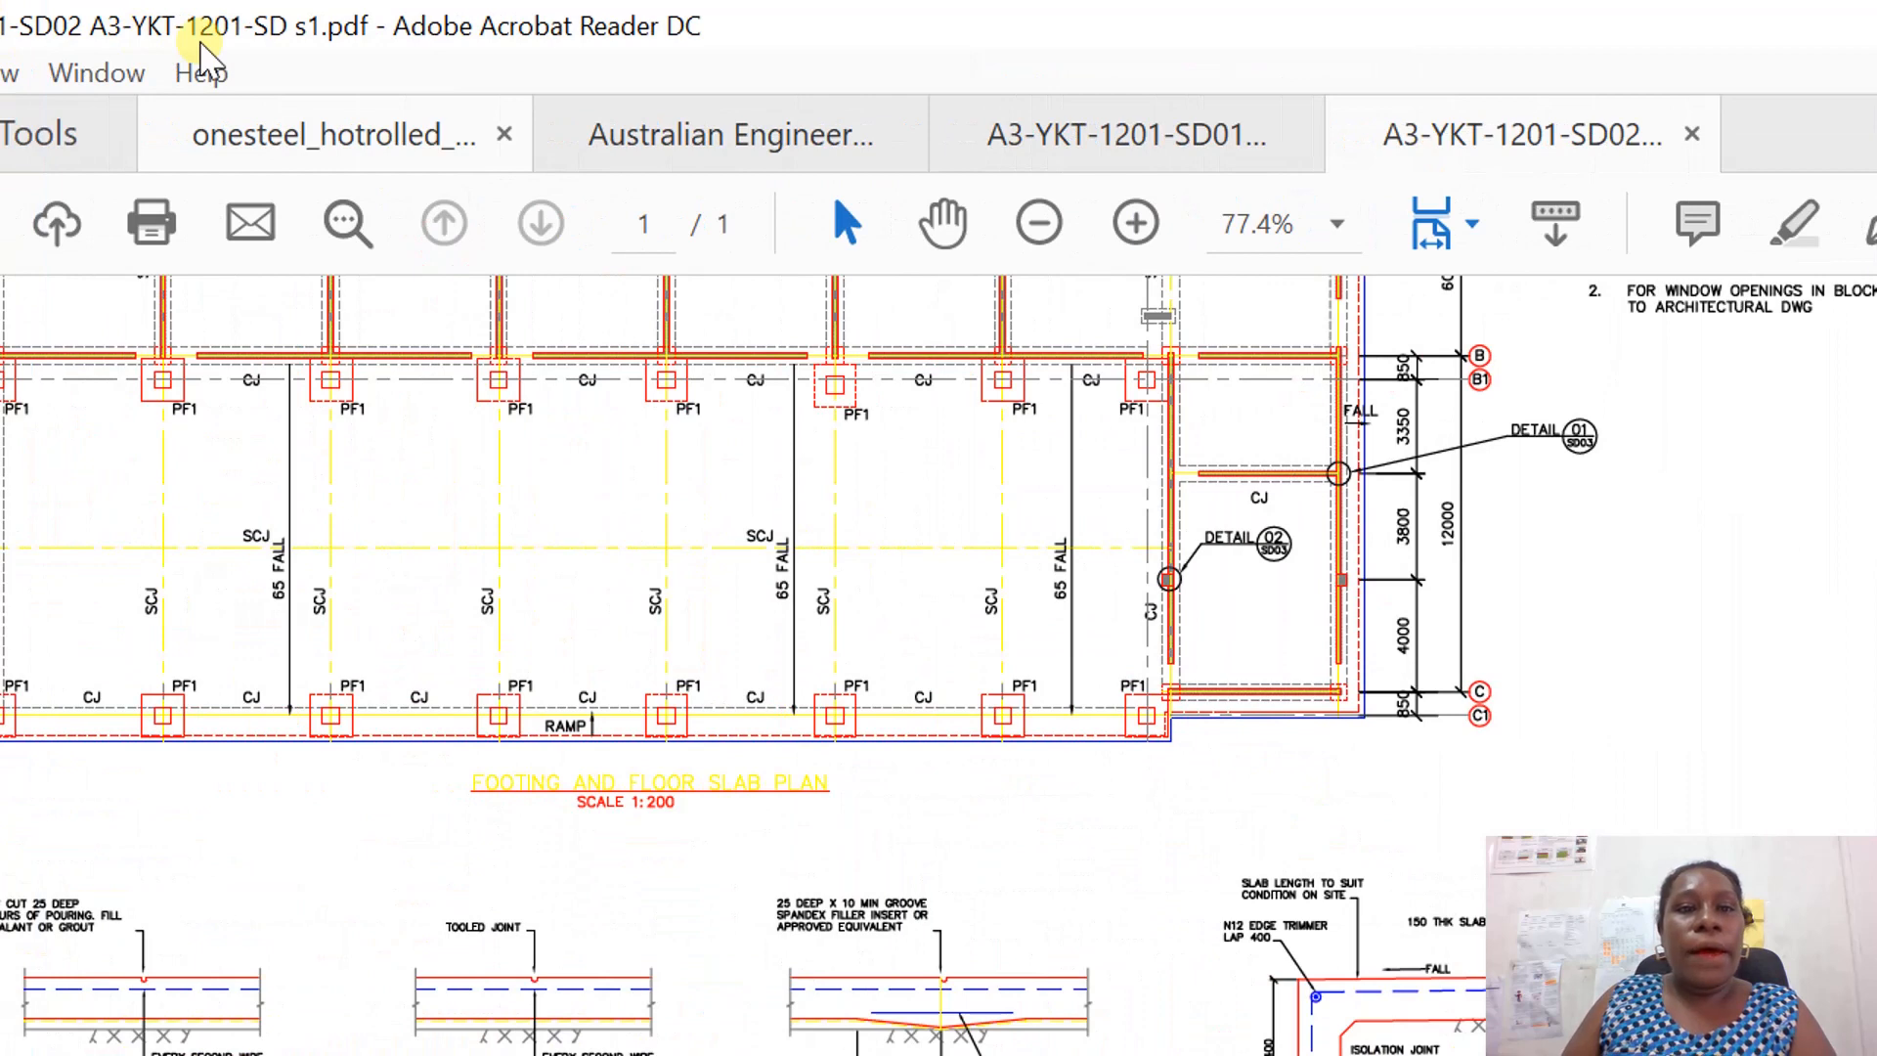
Look over the Universal Beams page of the OneSteel catalogue and the contents page of the Australian Engineering Drawing Handbook.
click(465, 134)
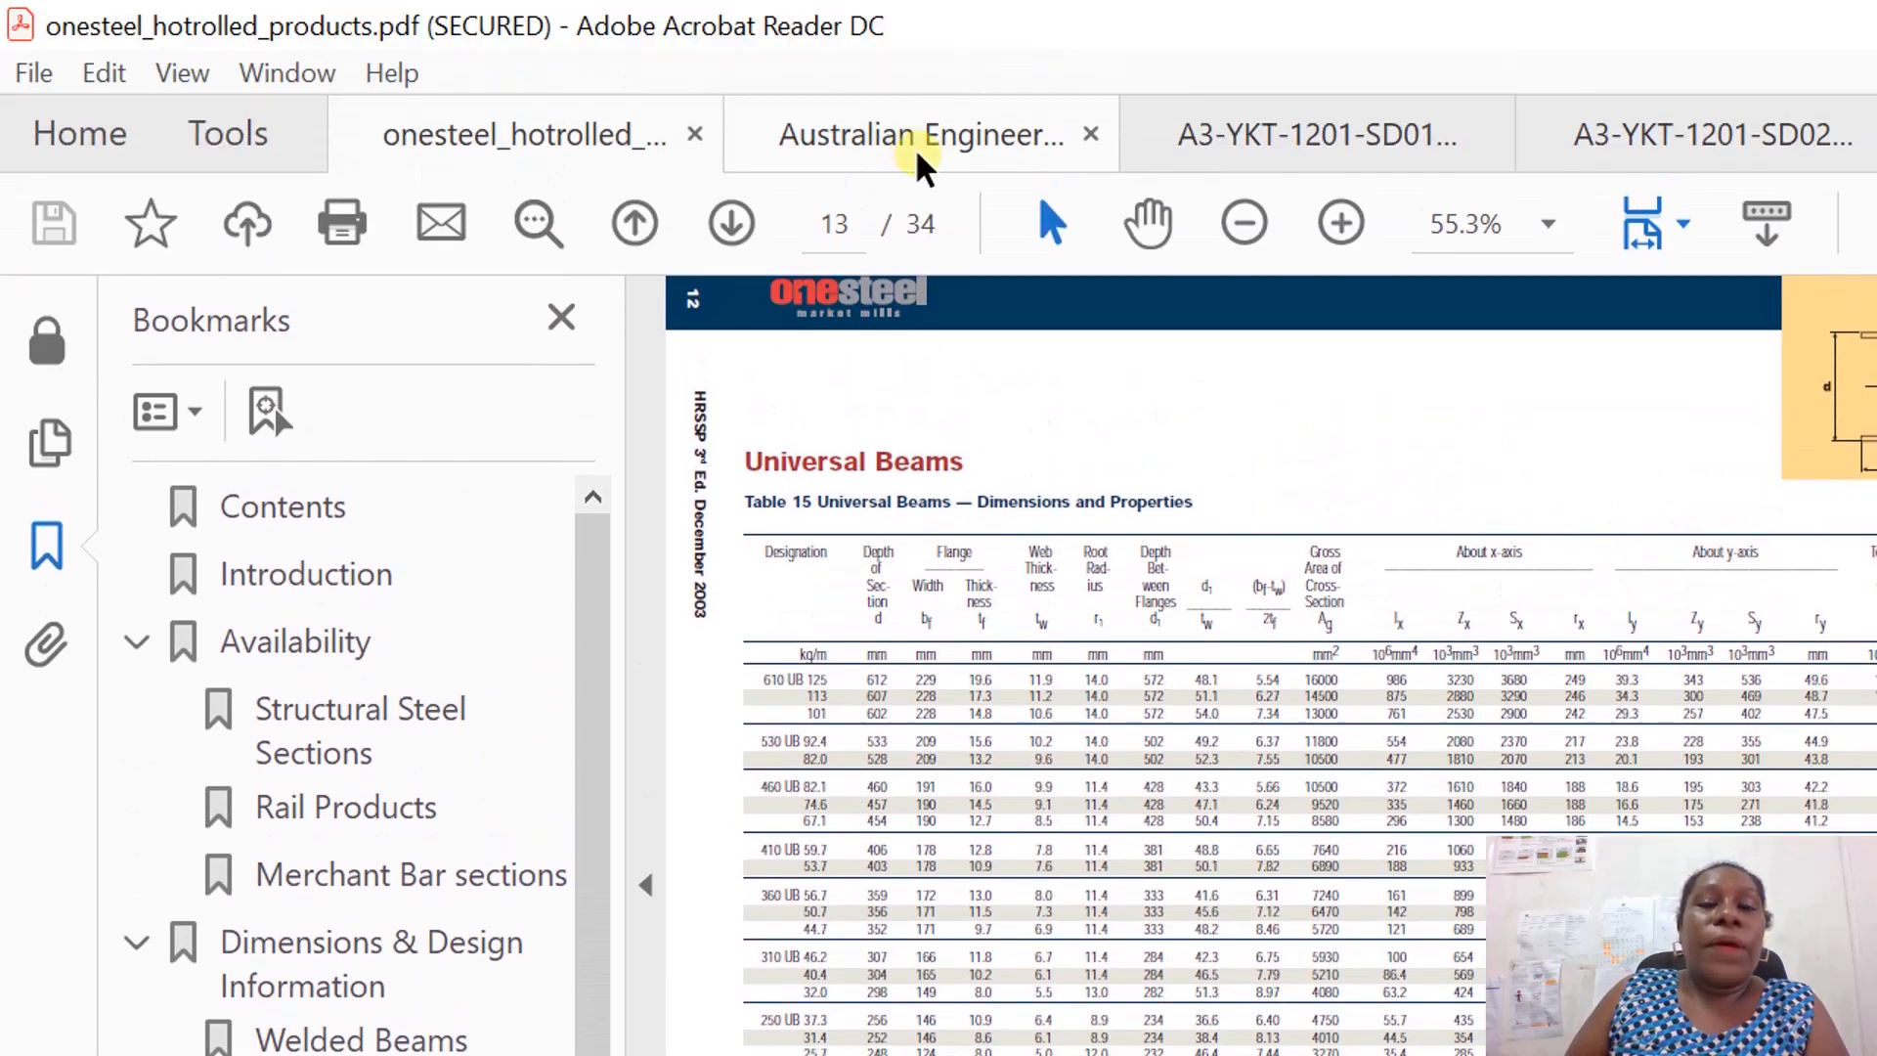
click(919, 162)
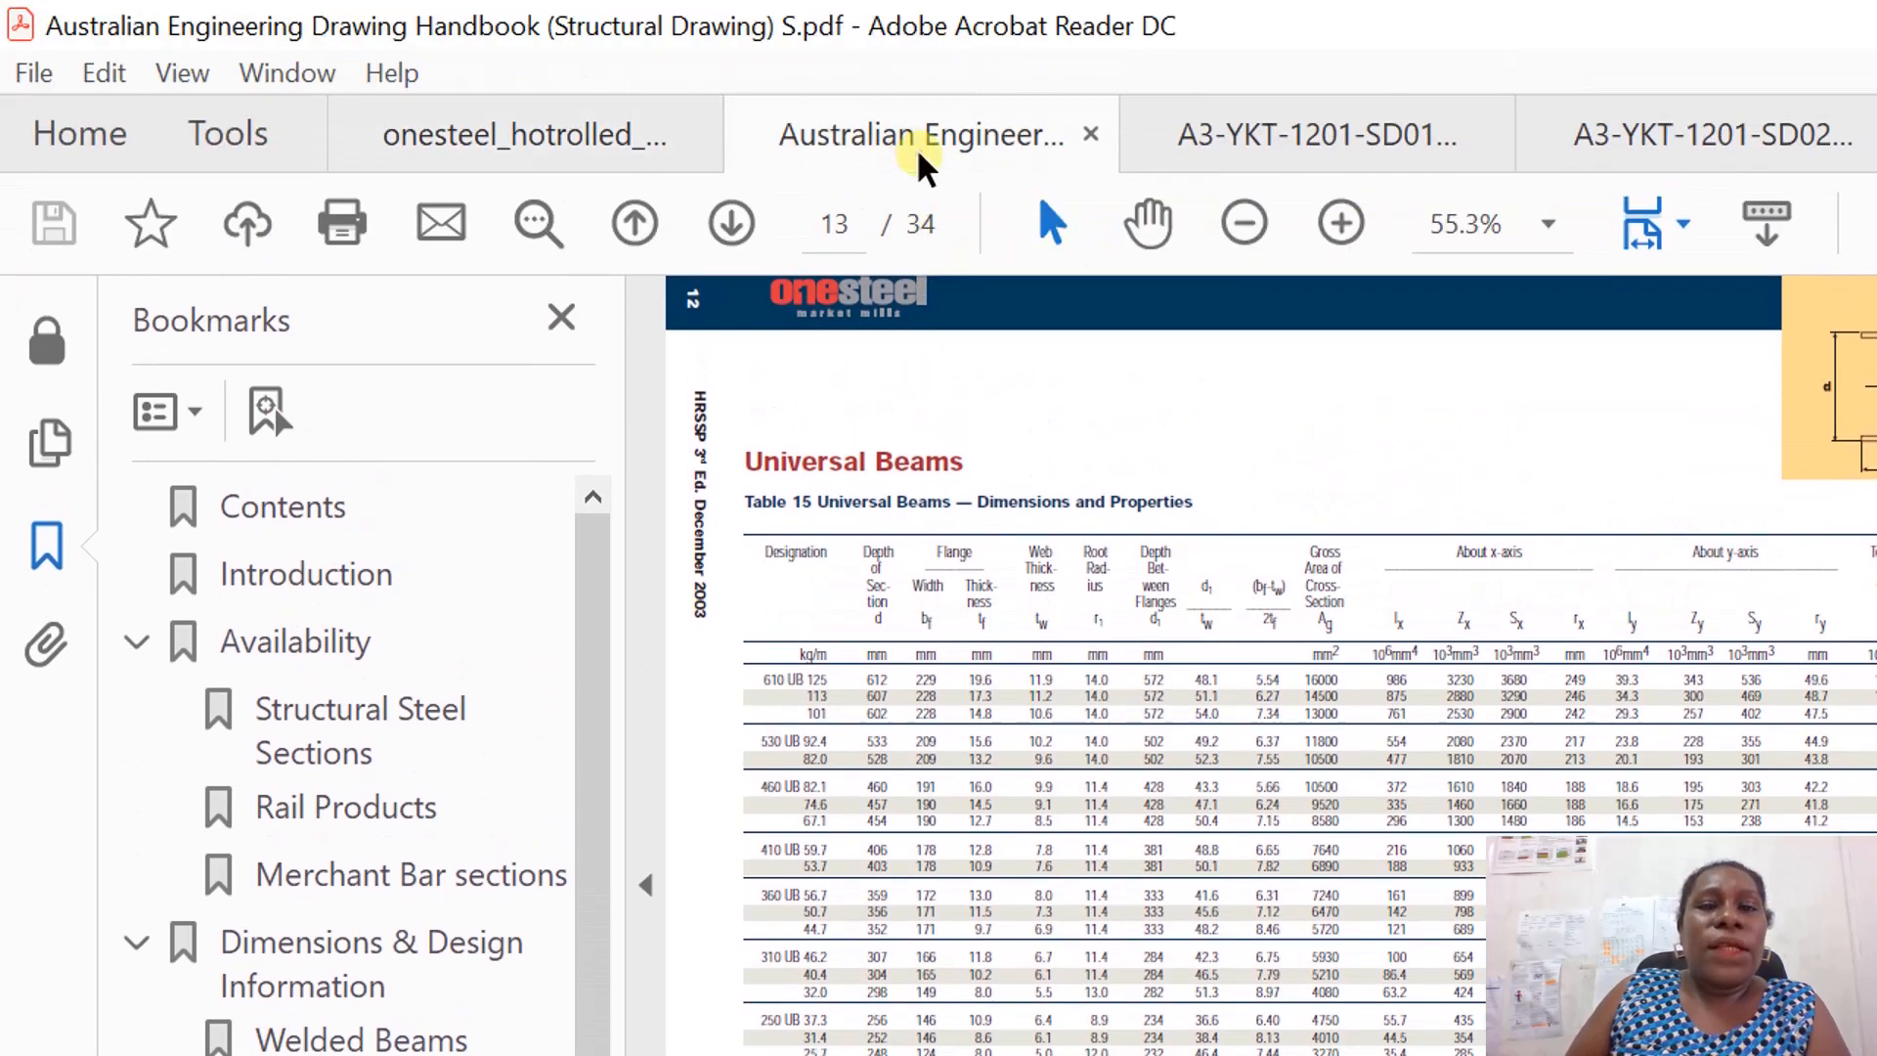
scroll(1015, 872, up, 15)
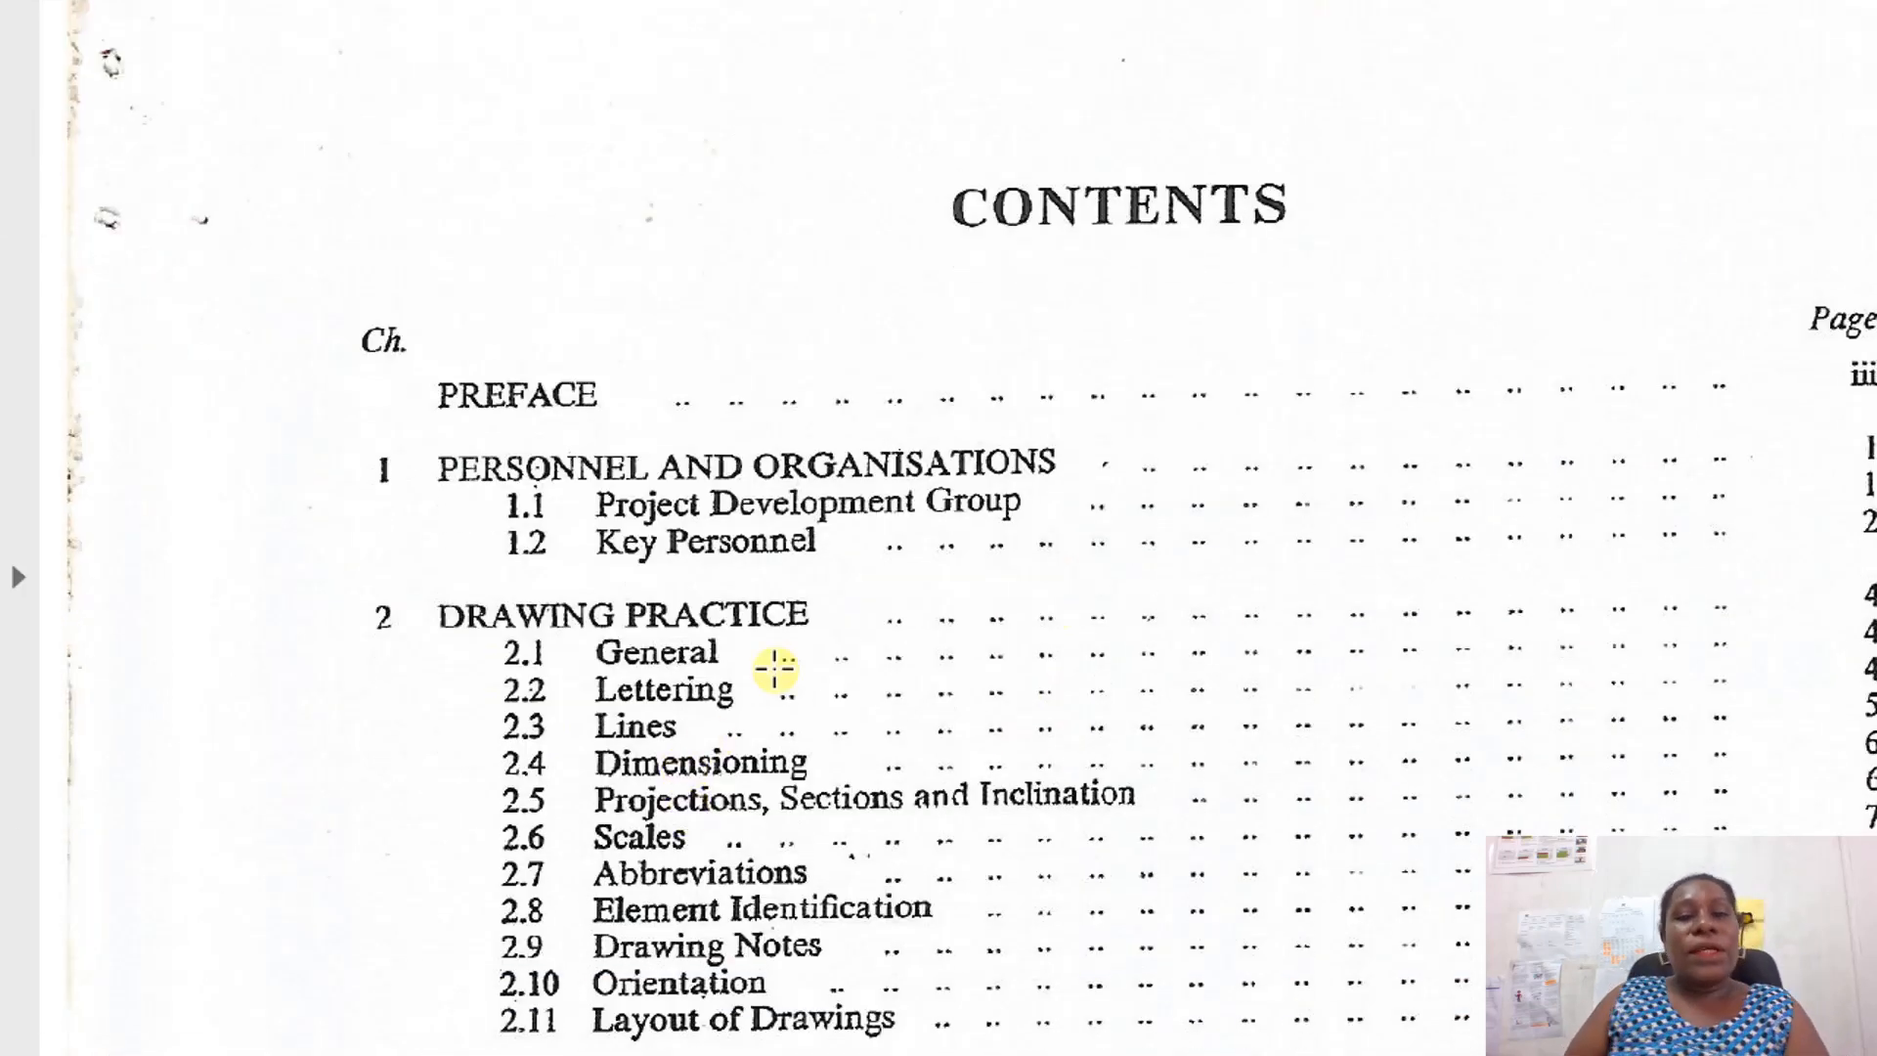
scroll(782, 664, down, 3)
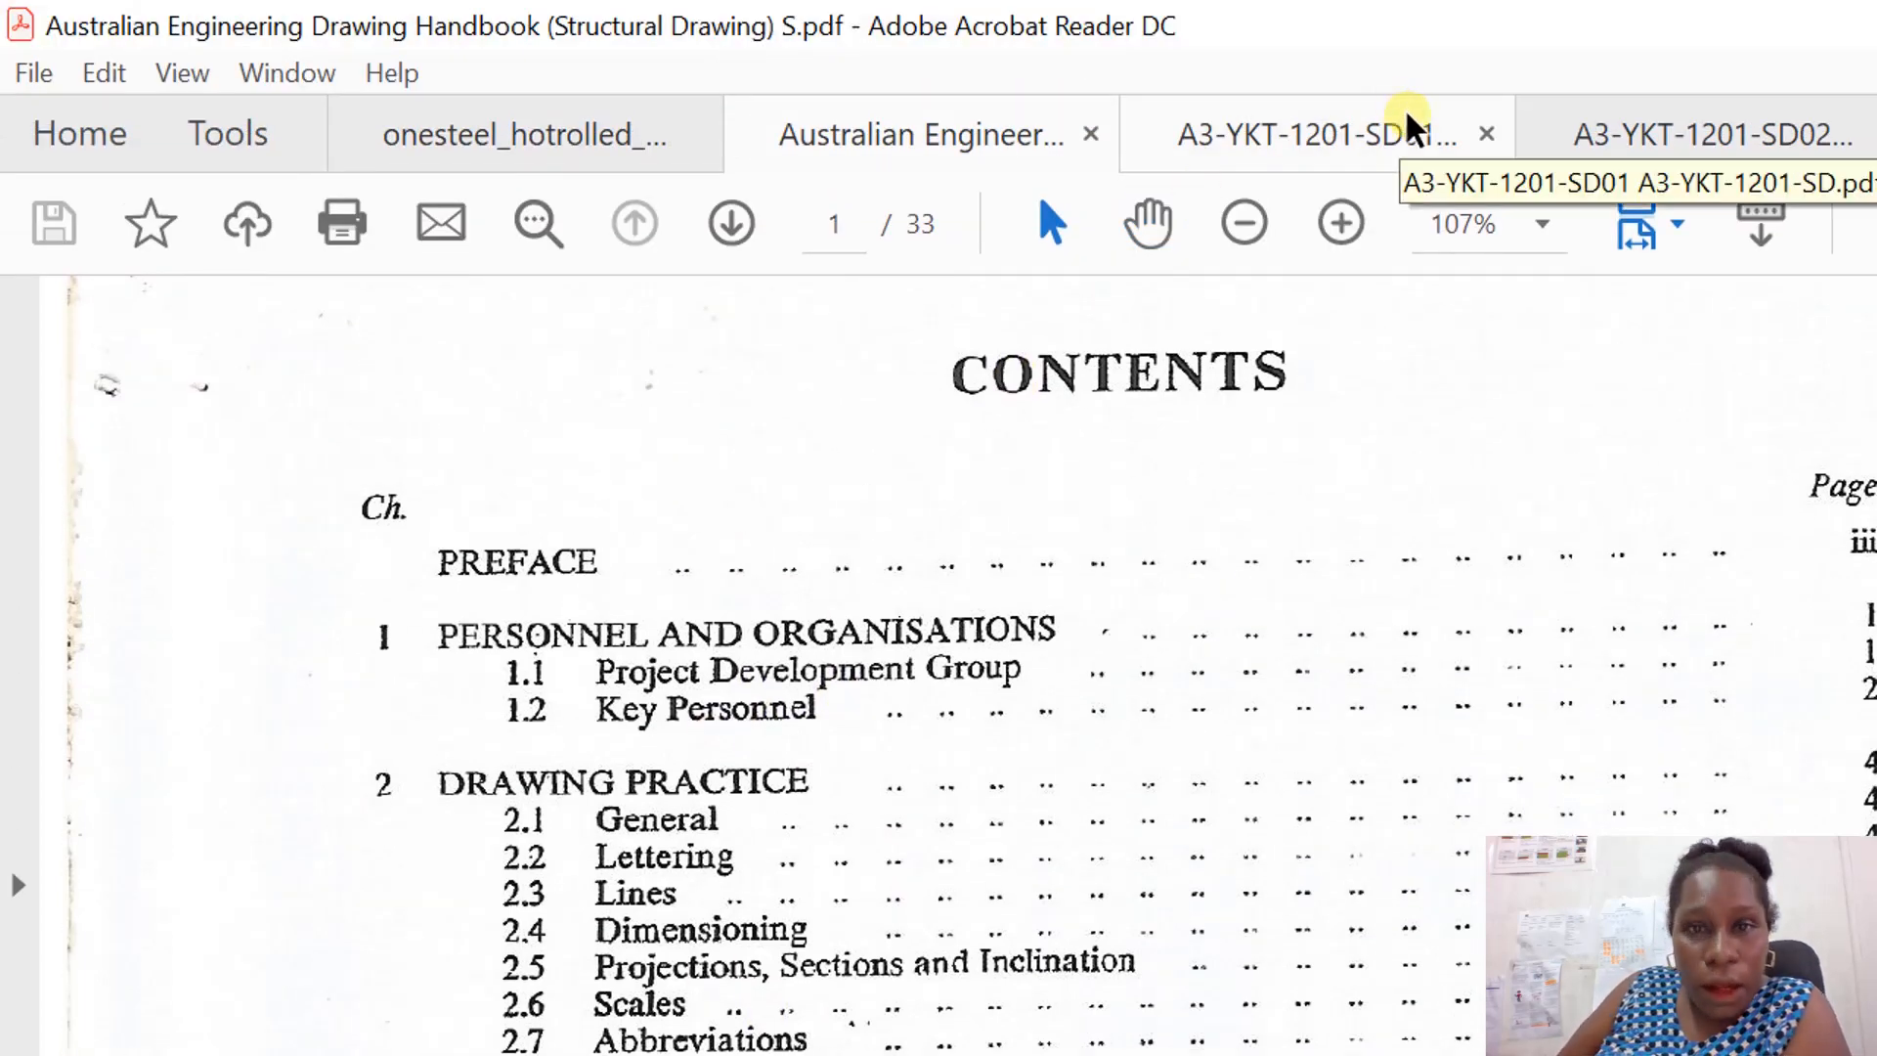
View the drawing index in A3-YKT-1201-SD01, and close the A3-YKT-1201-SD02 footing and floor slab drawing.
click(1374, 137)
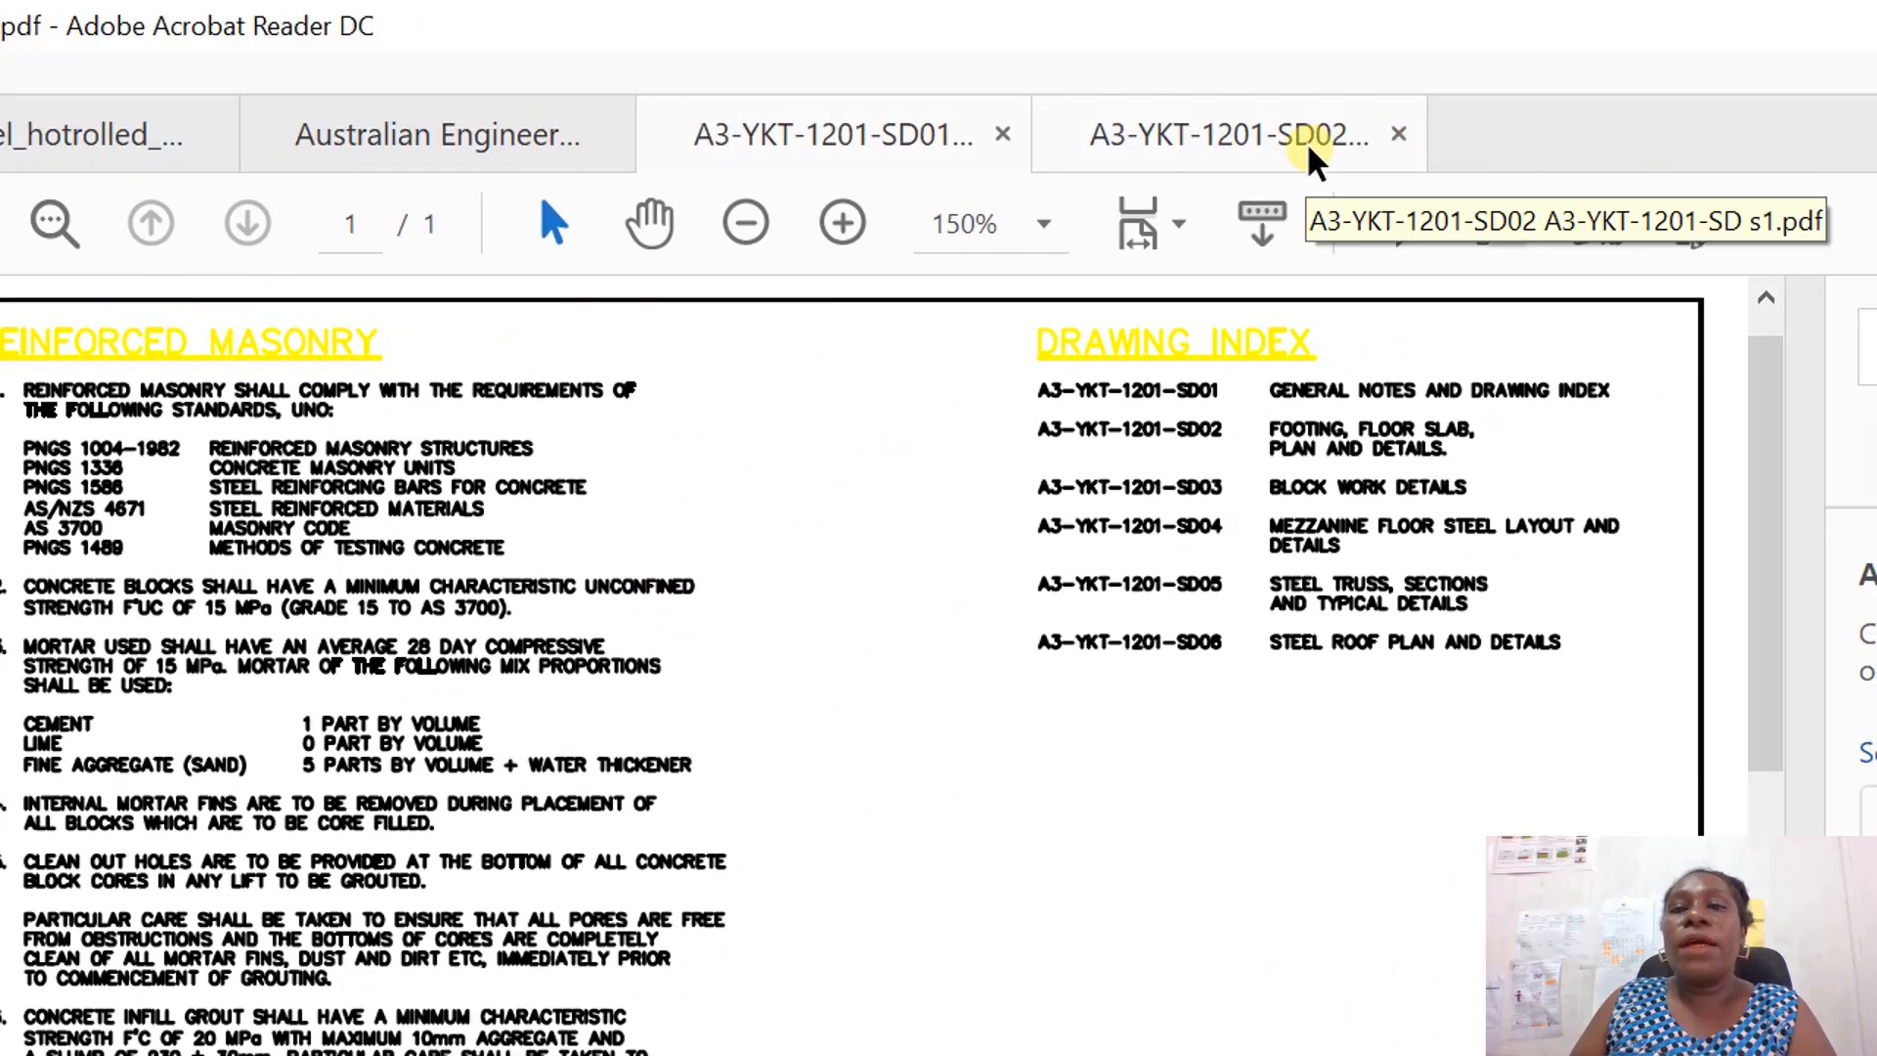
click(1311, 147)
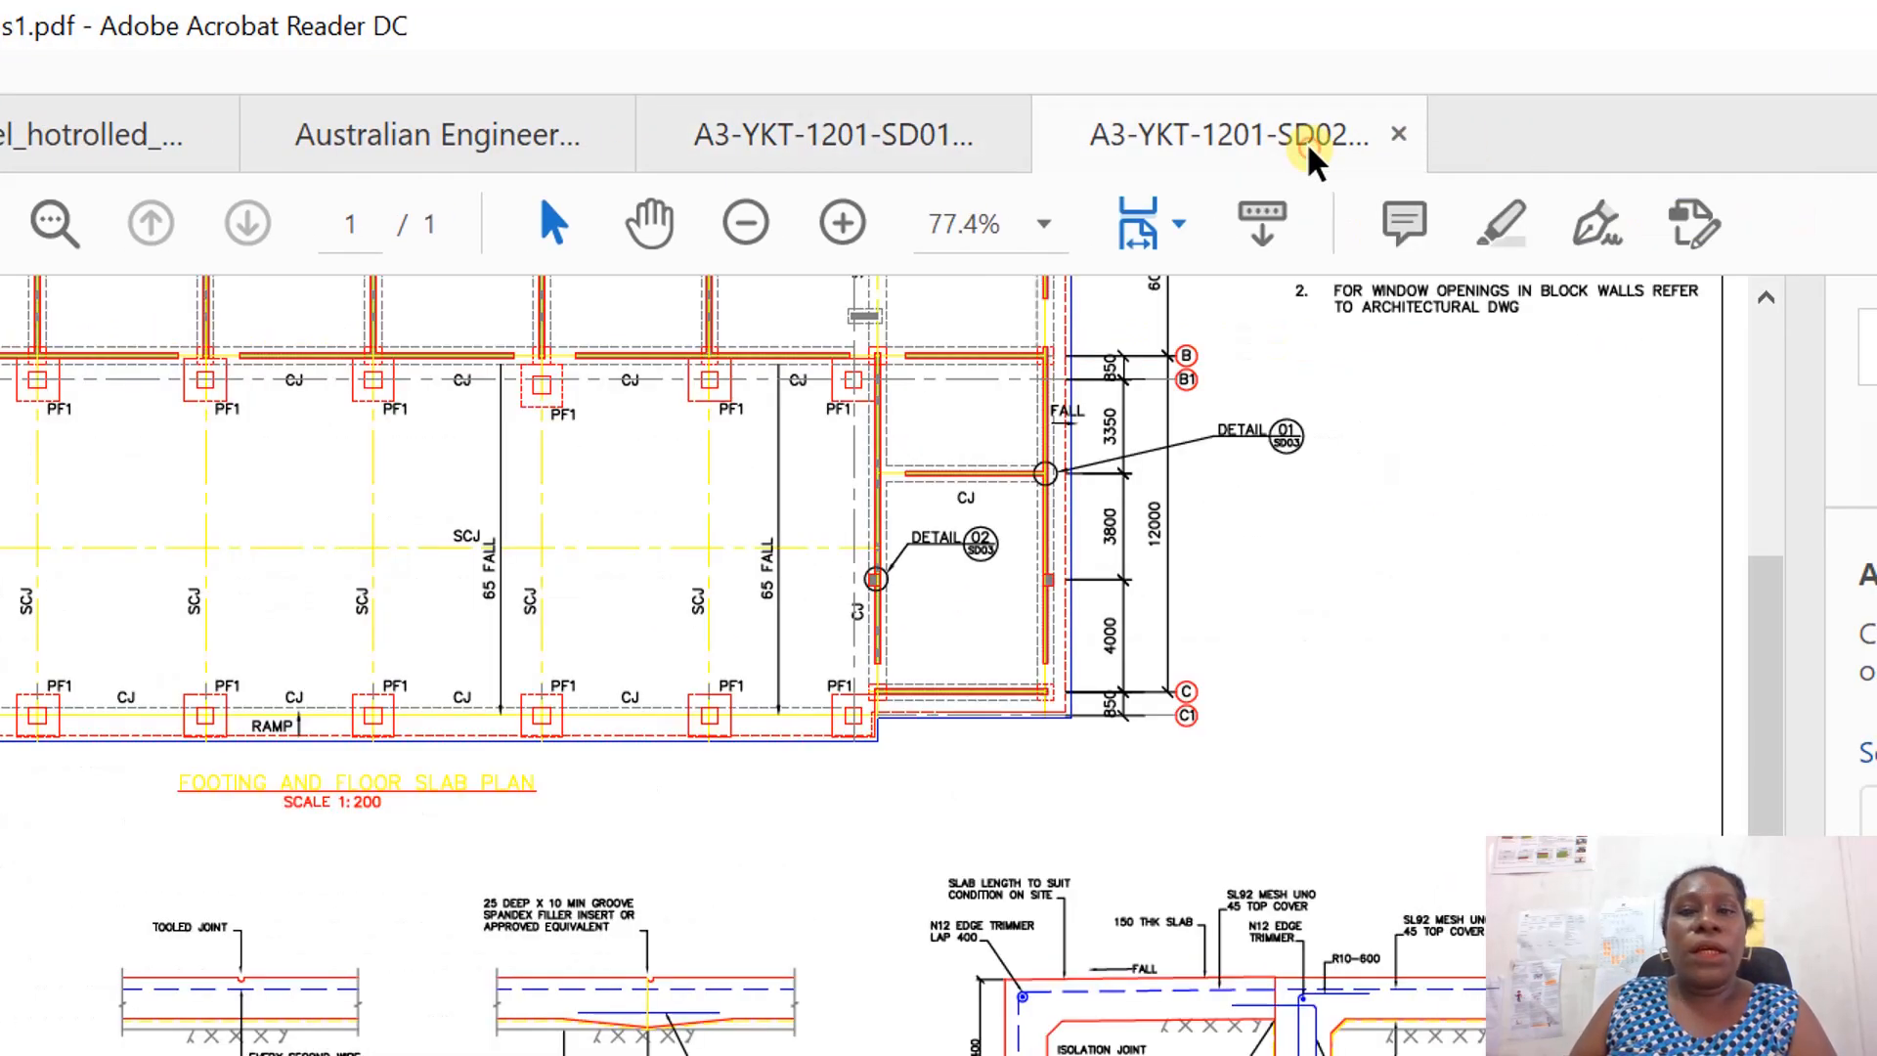
click(1399, 134)
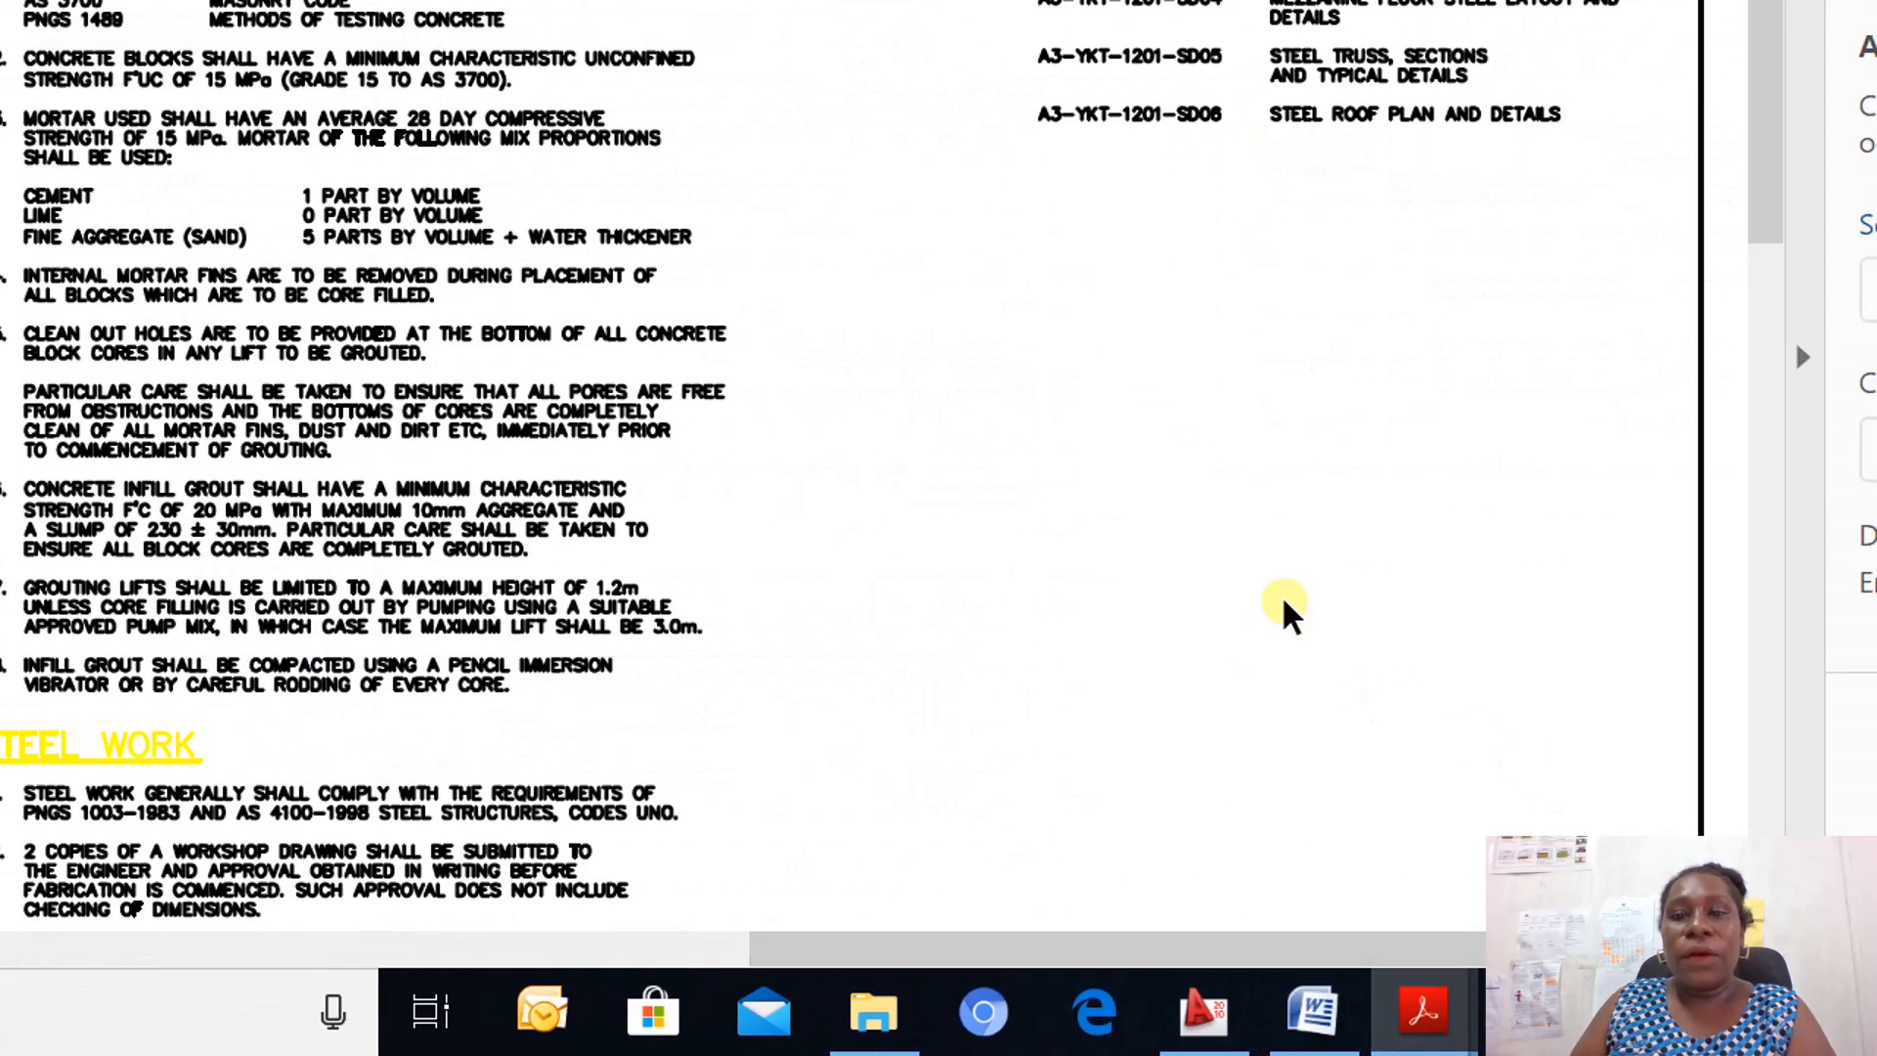
Check the empty AutoCAD drawing, return to the OneSteel catalogue and highlight the 250 UB 37.3 row in Table 15.
mouse_move(1204, 1021)
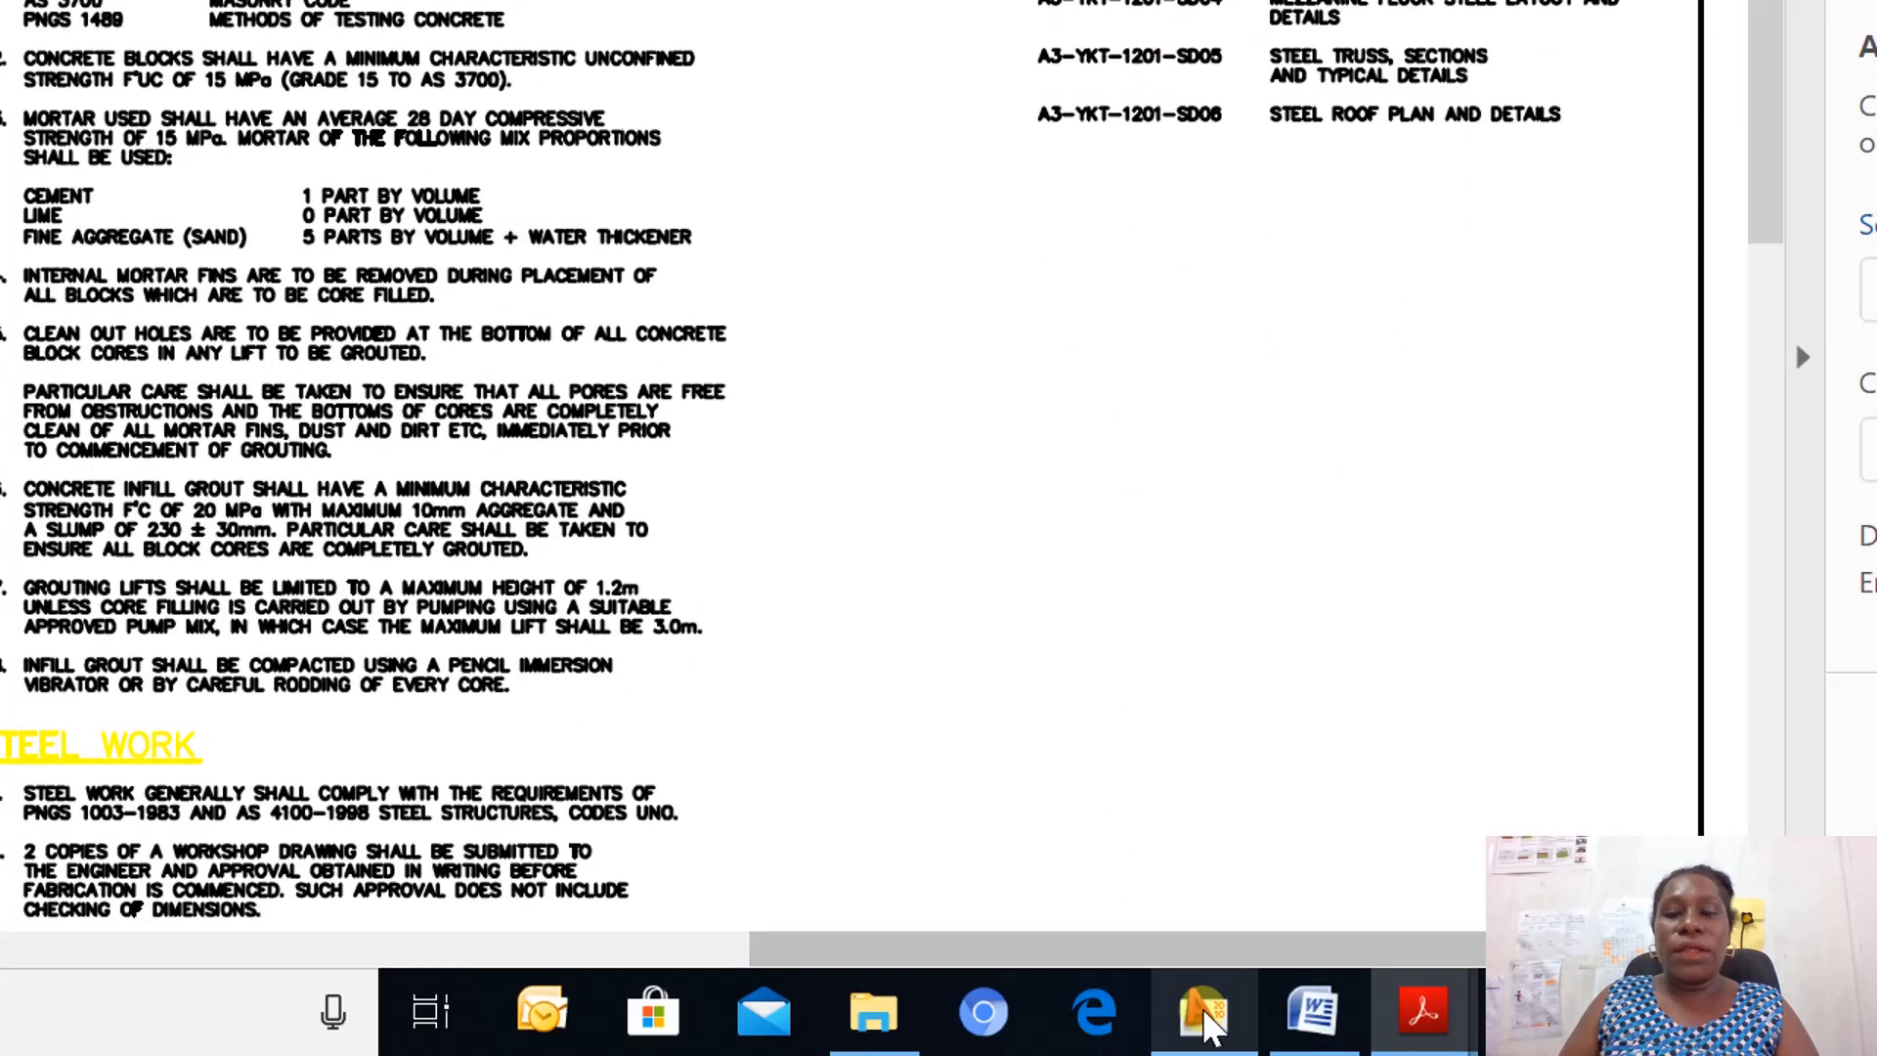
click(1205, 1013)
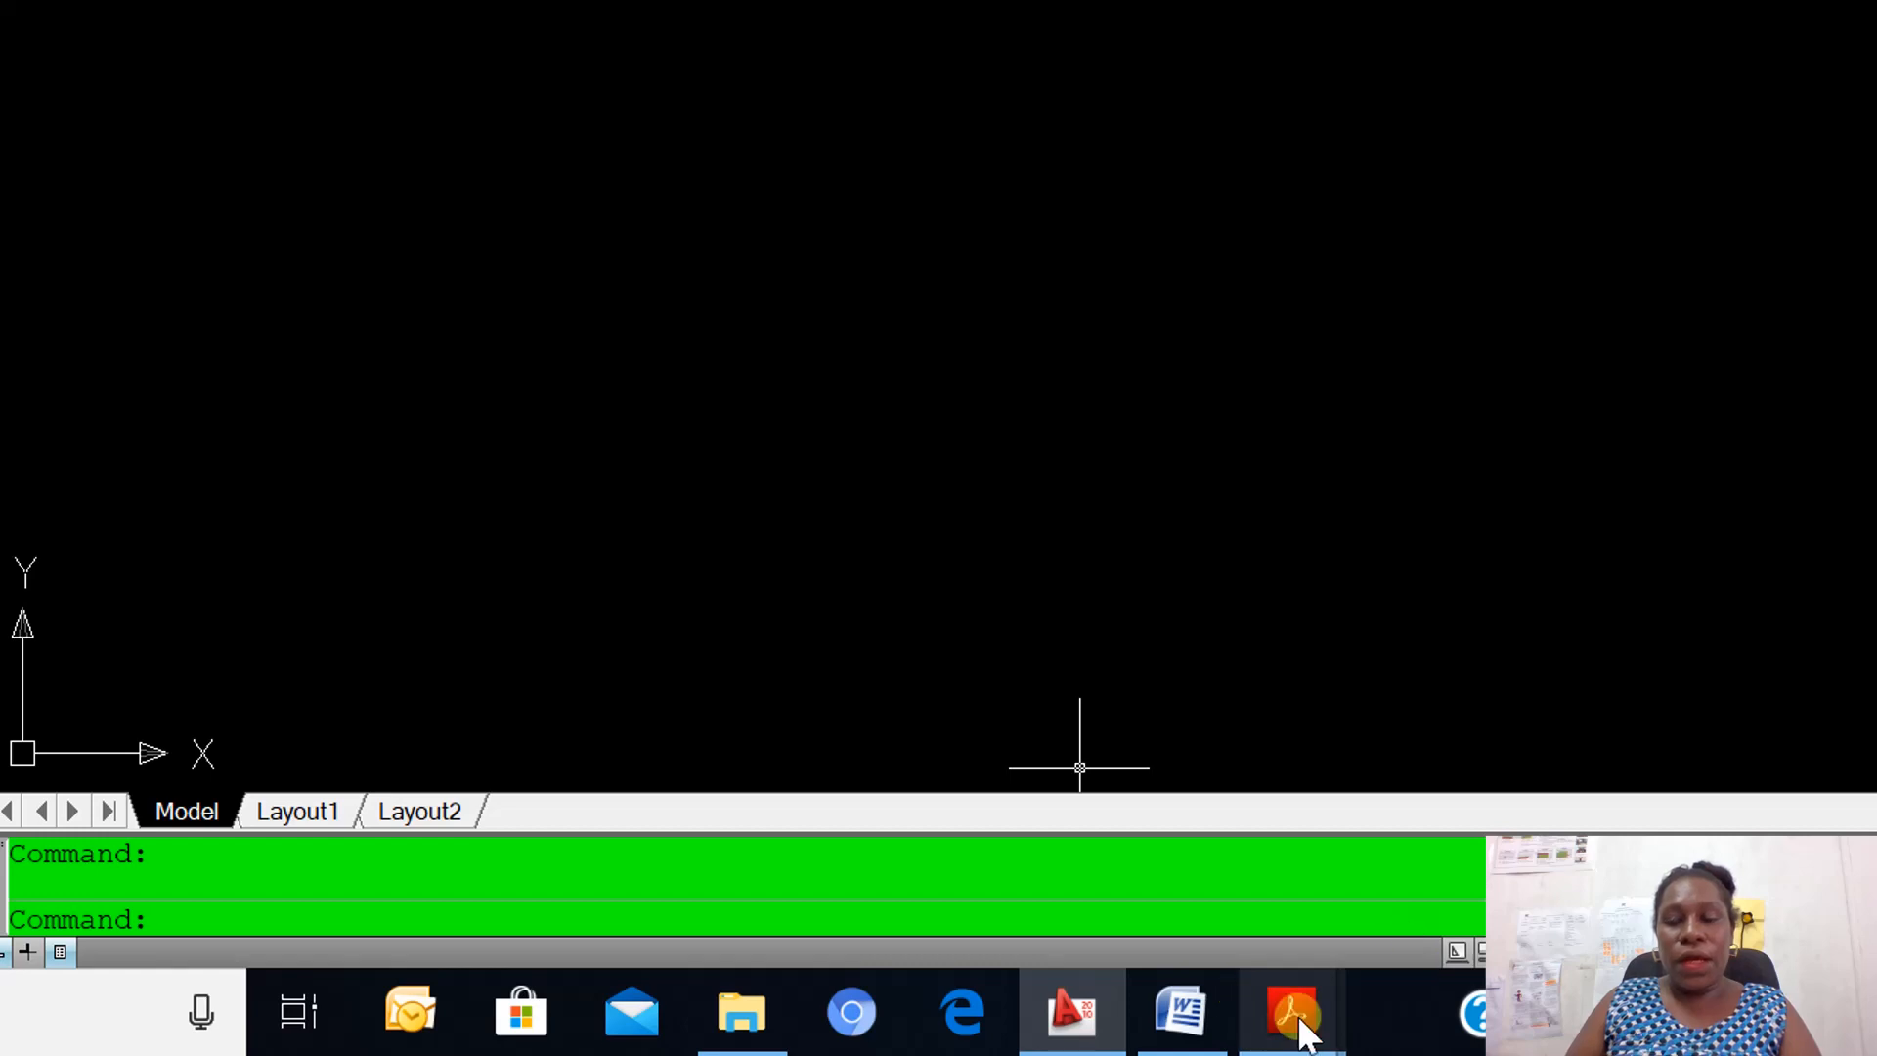
click(1306, 1031)
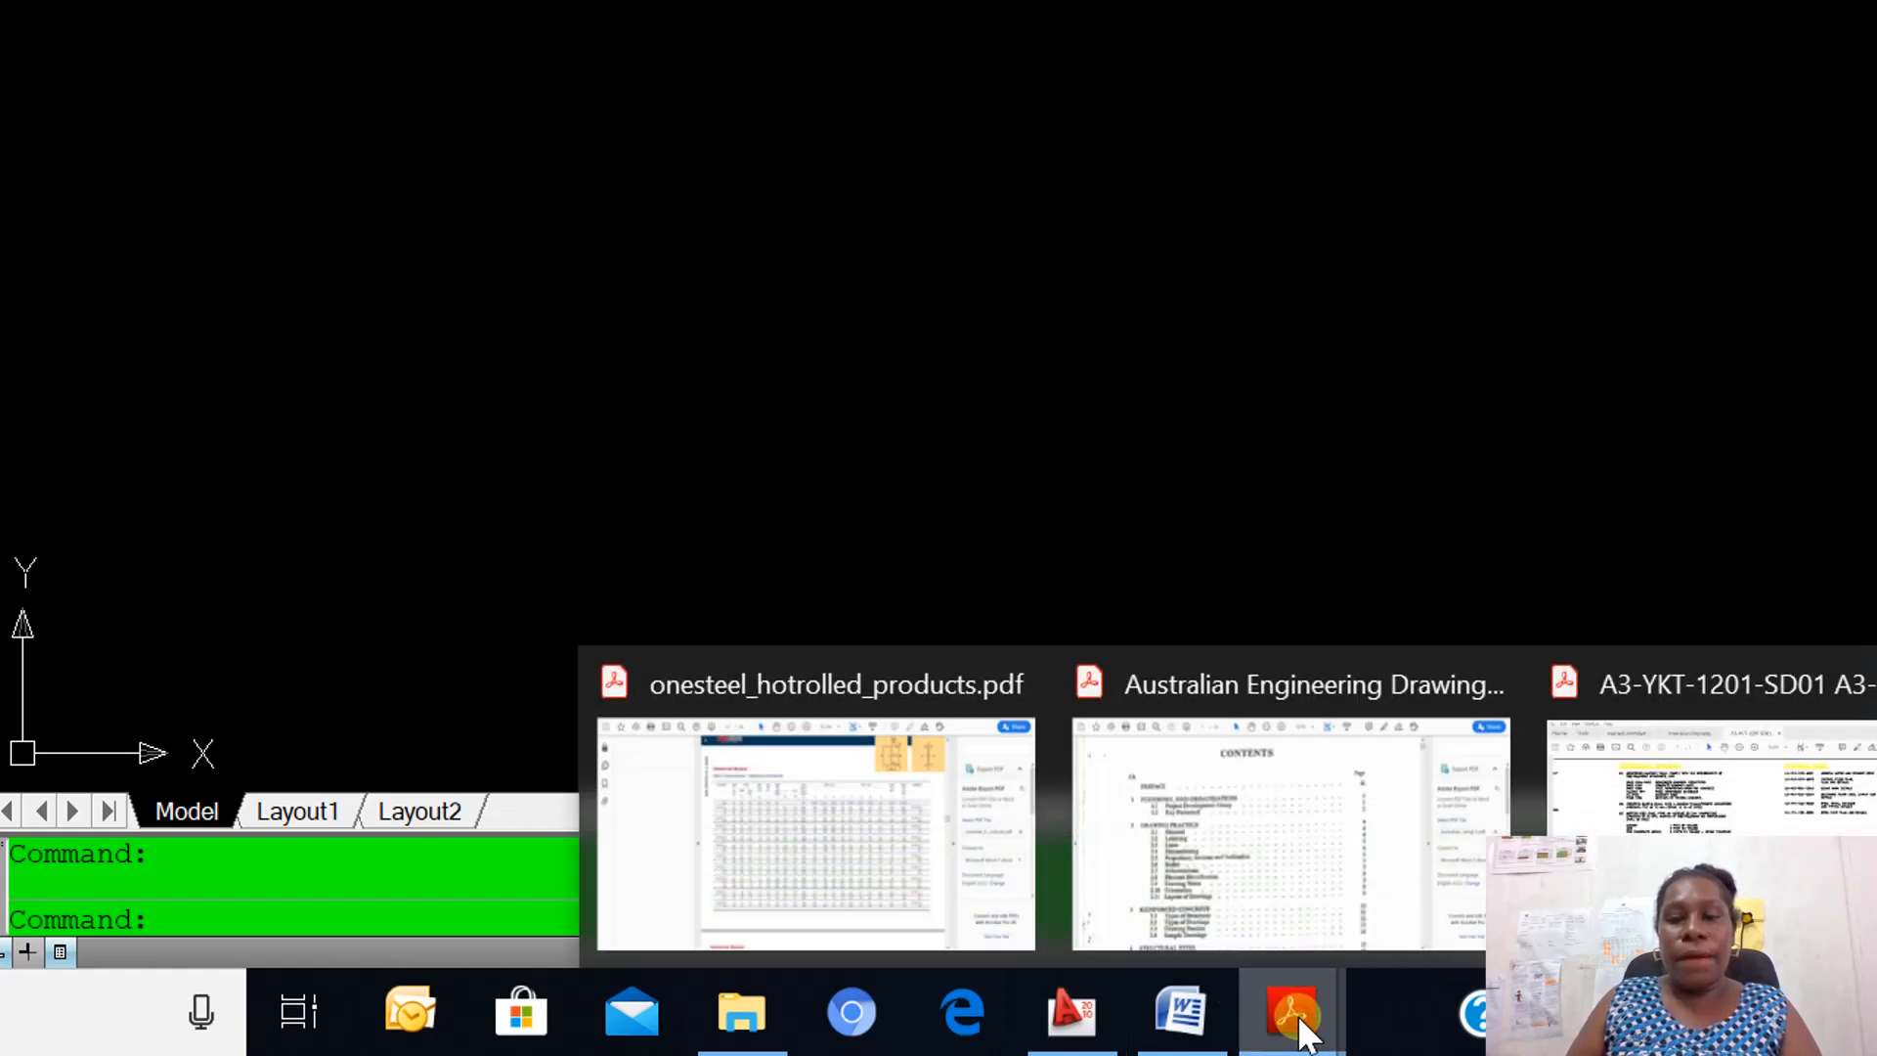
click(835, 830)
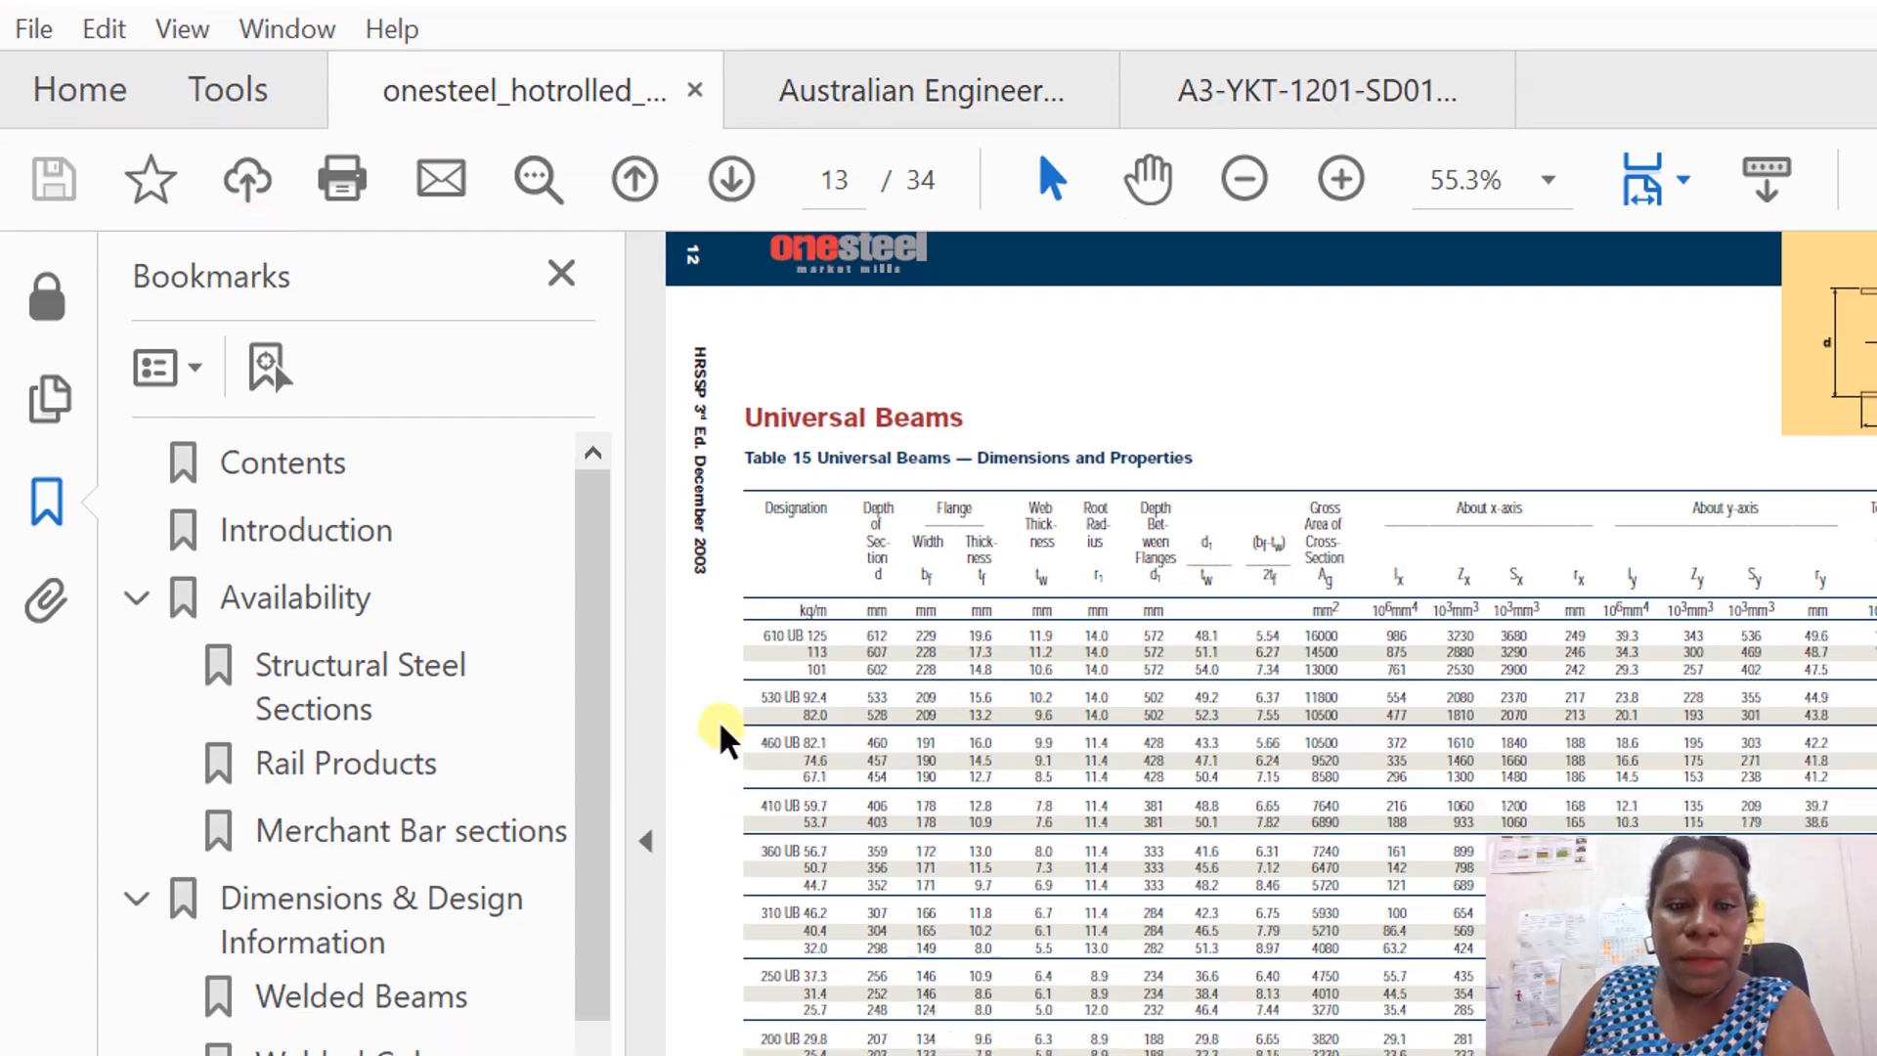
scroll(851, 740, down, 4)
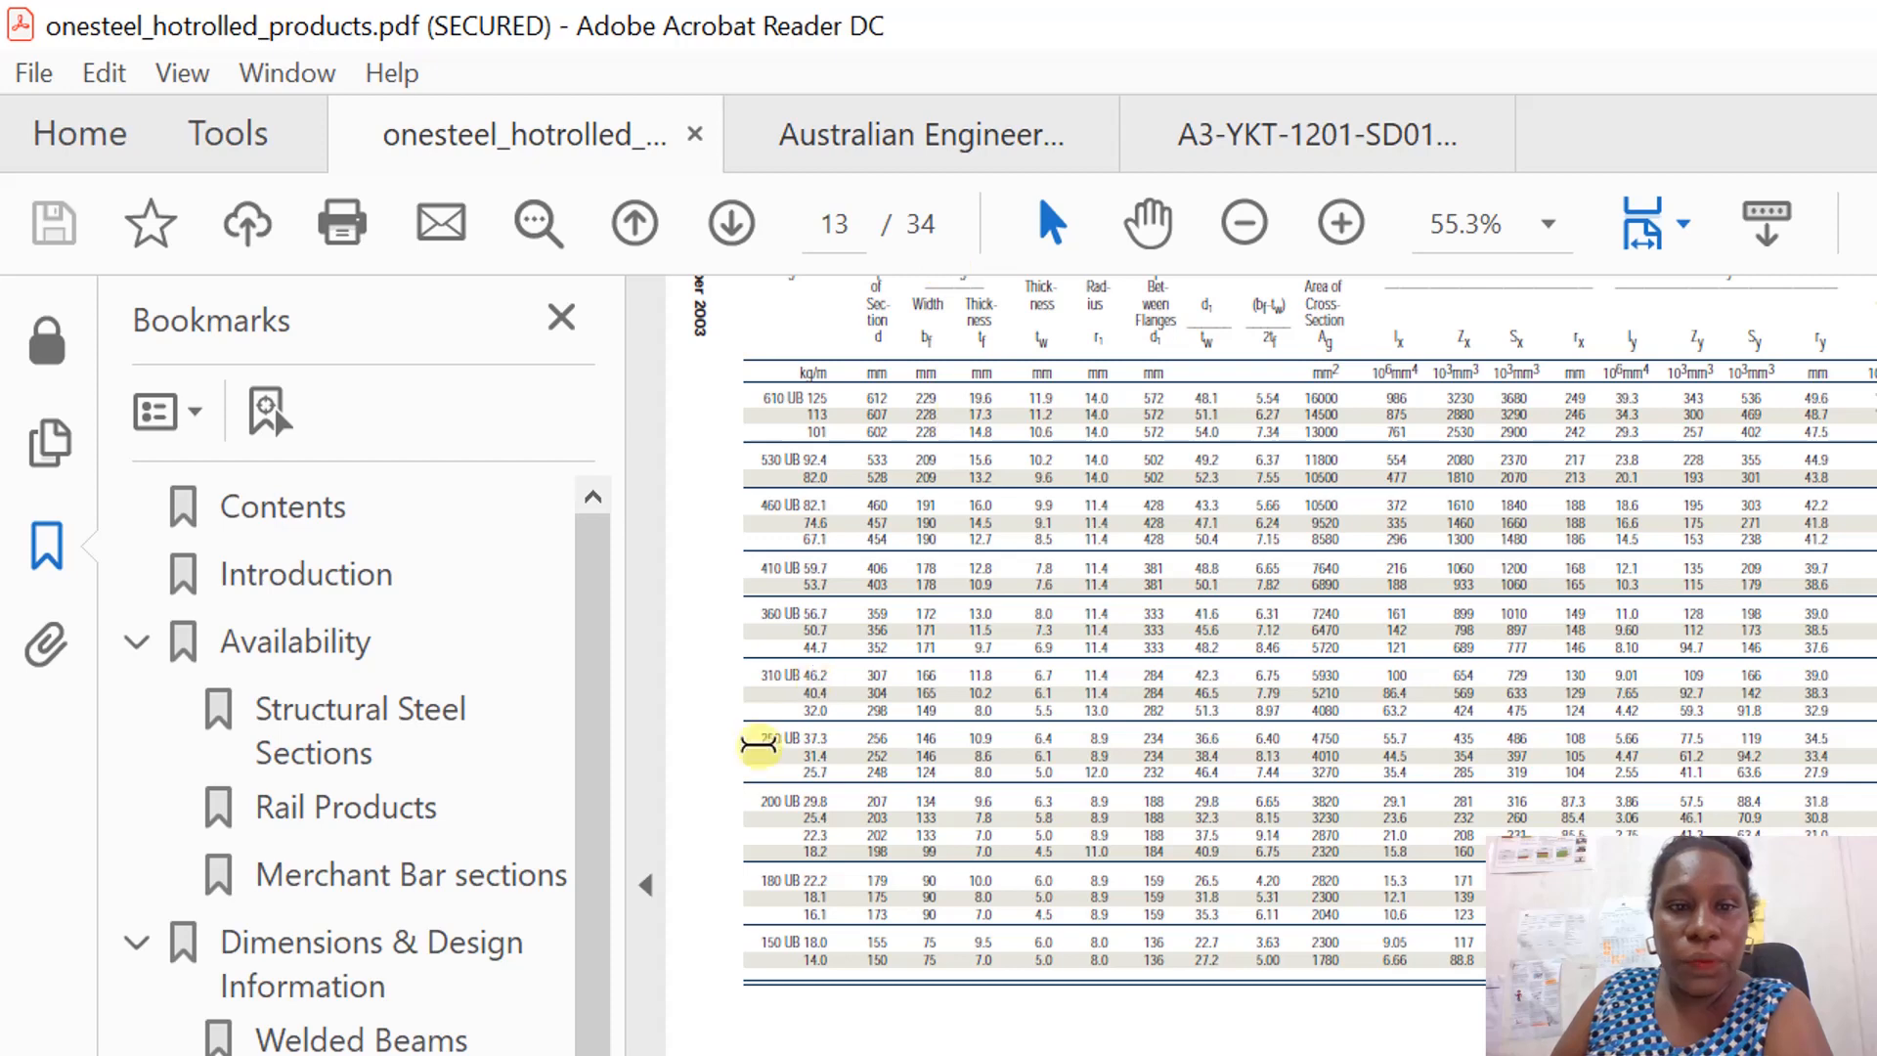
drag(755, 731, 1391, 741)
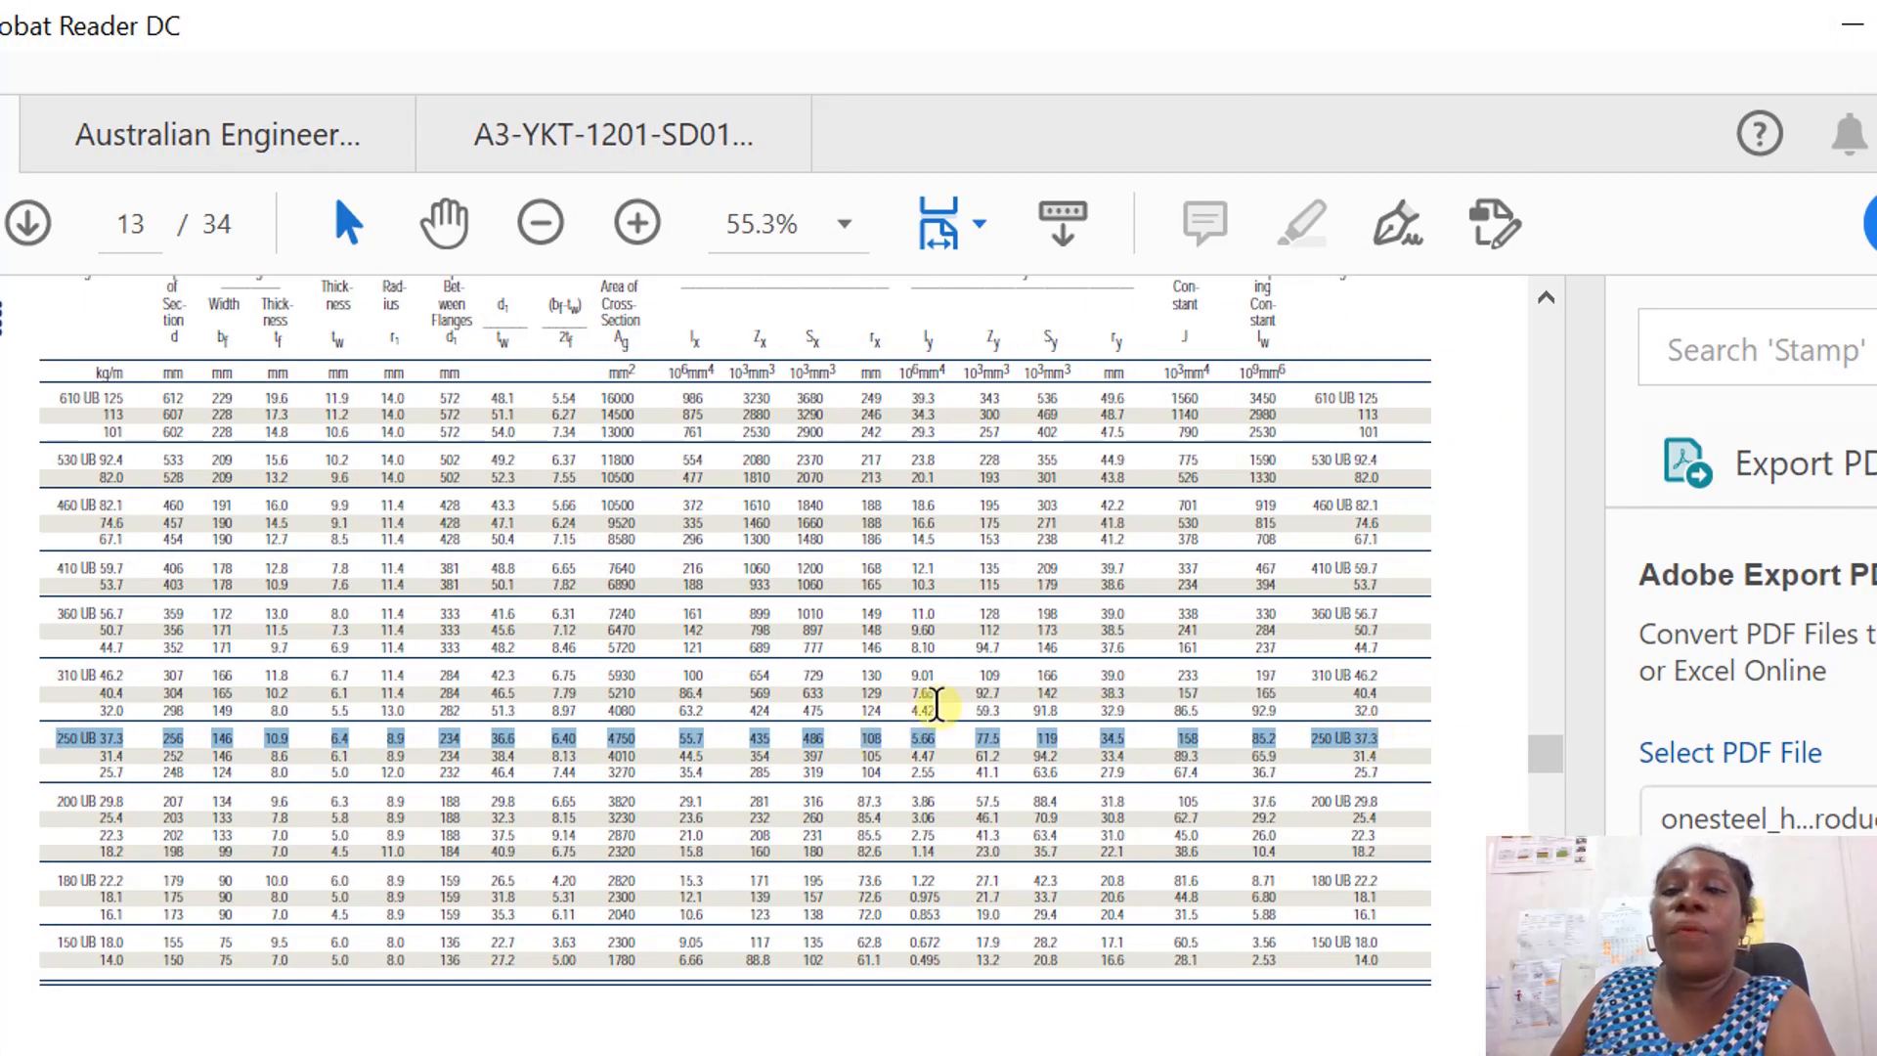
Copy a snapshot of the Universal Beams table from its heading down through the 250 UB rows.
scroll(1165, 641, up, 8)
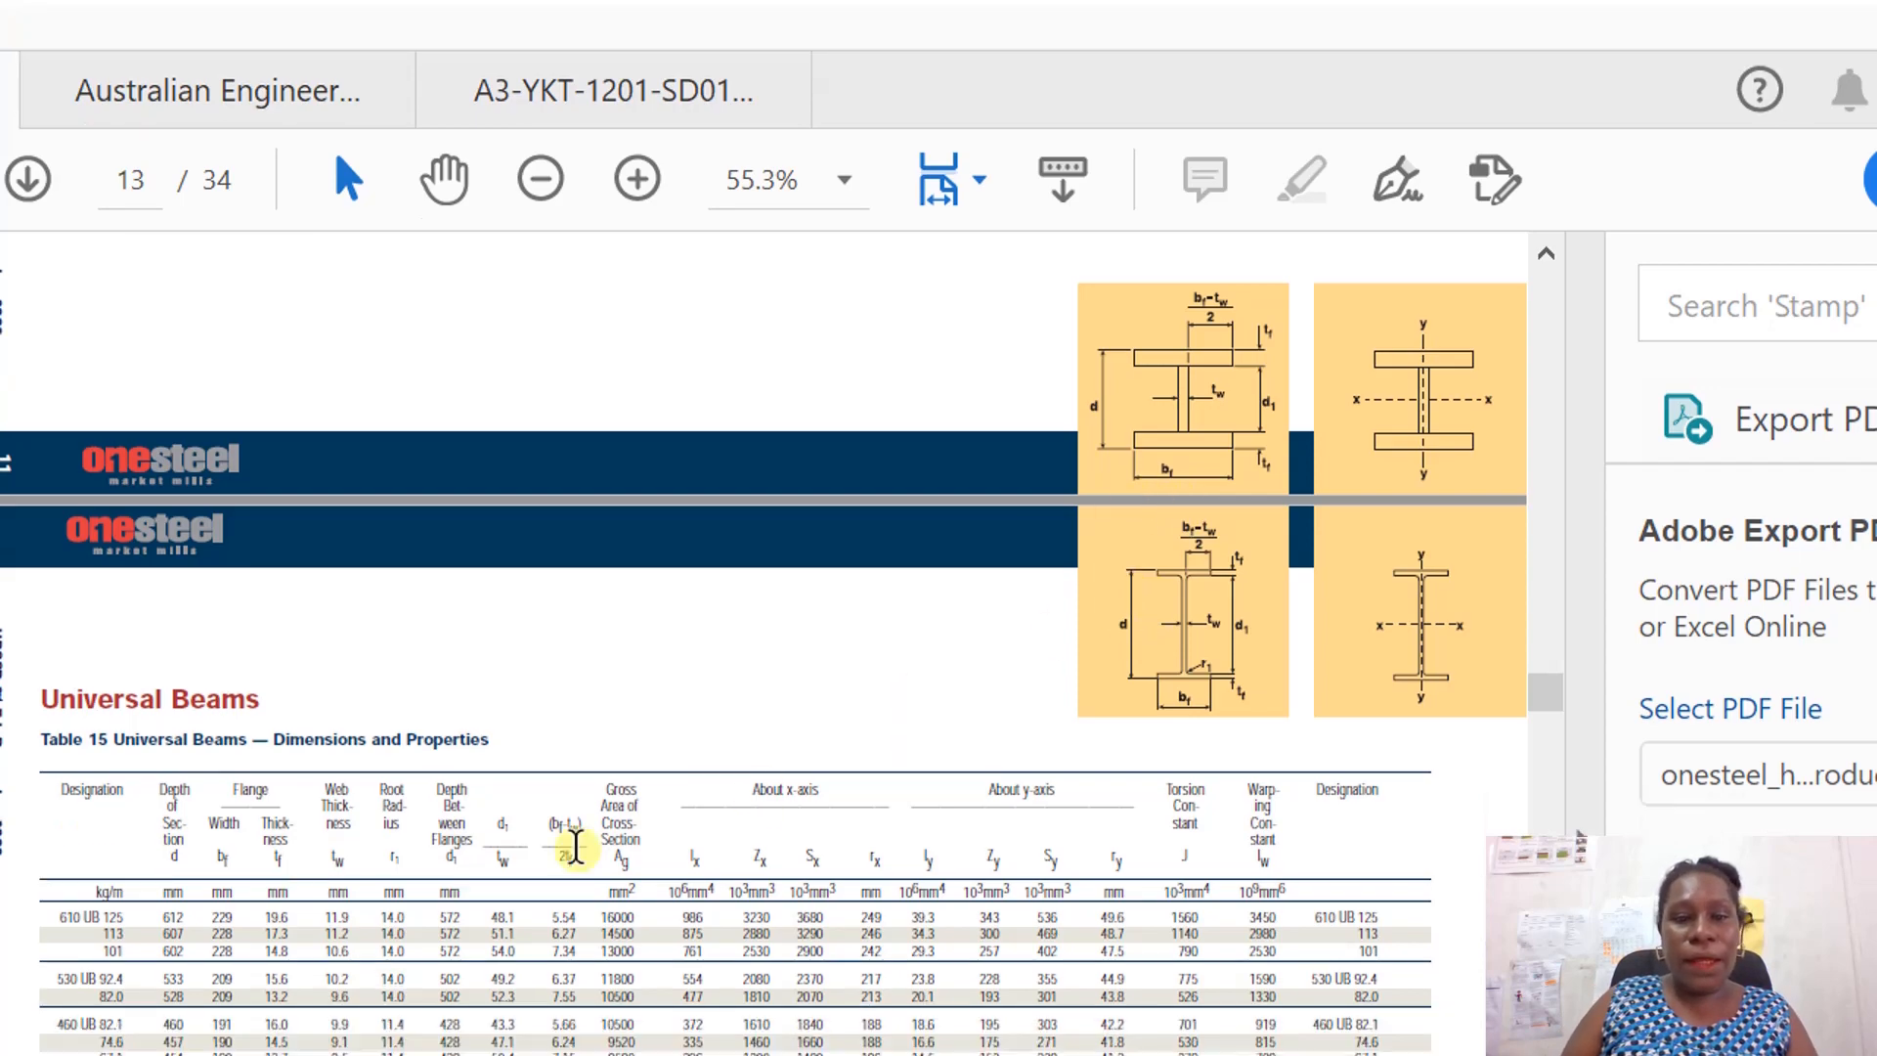
scroll(449, 865, down, 3)
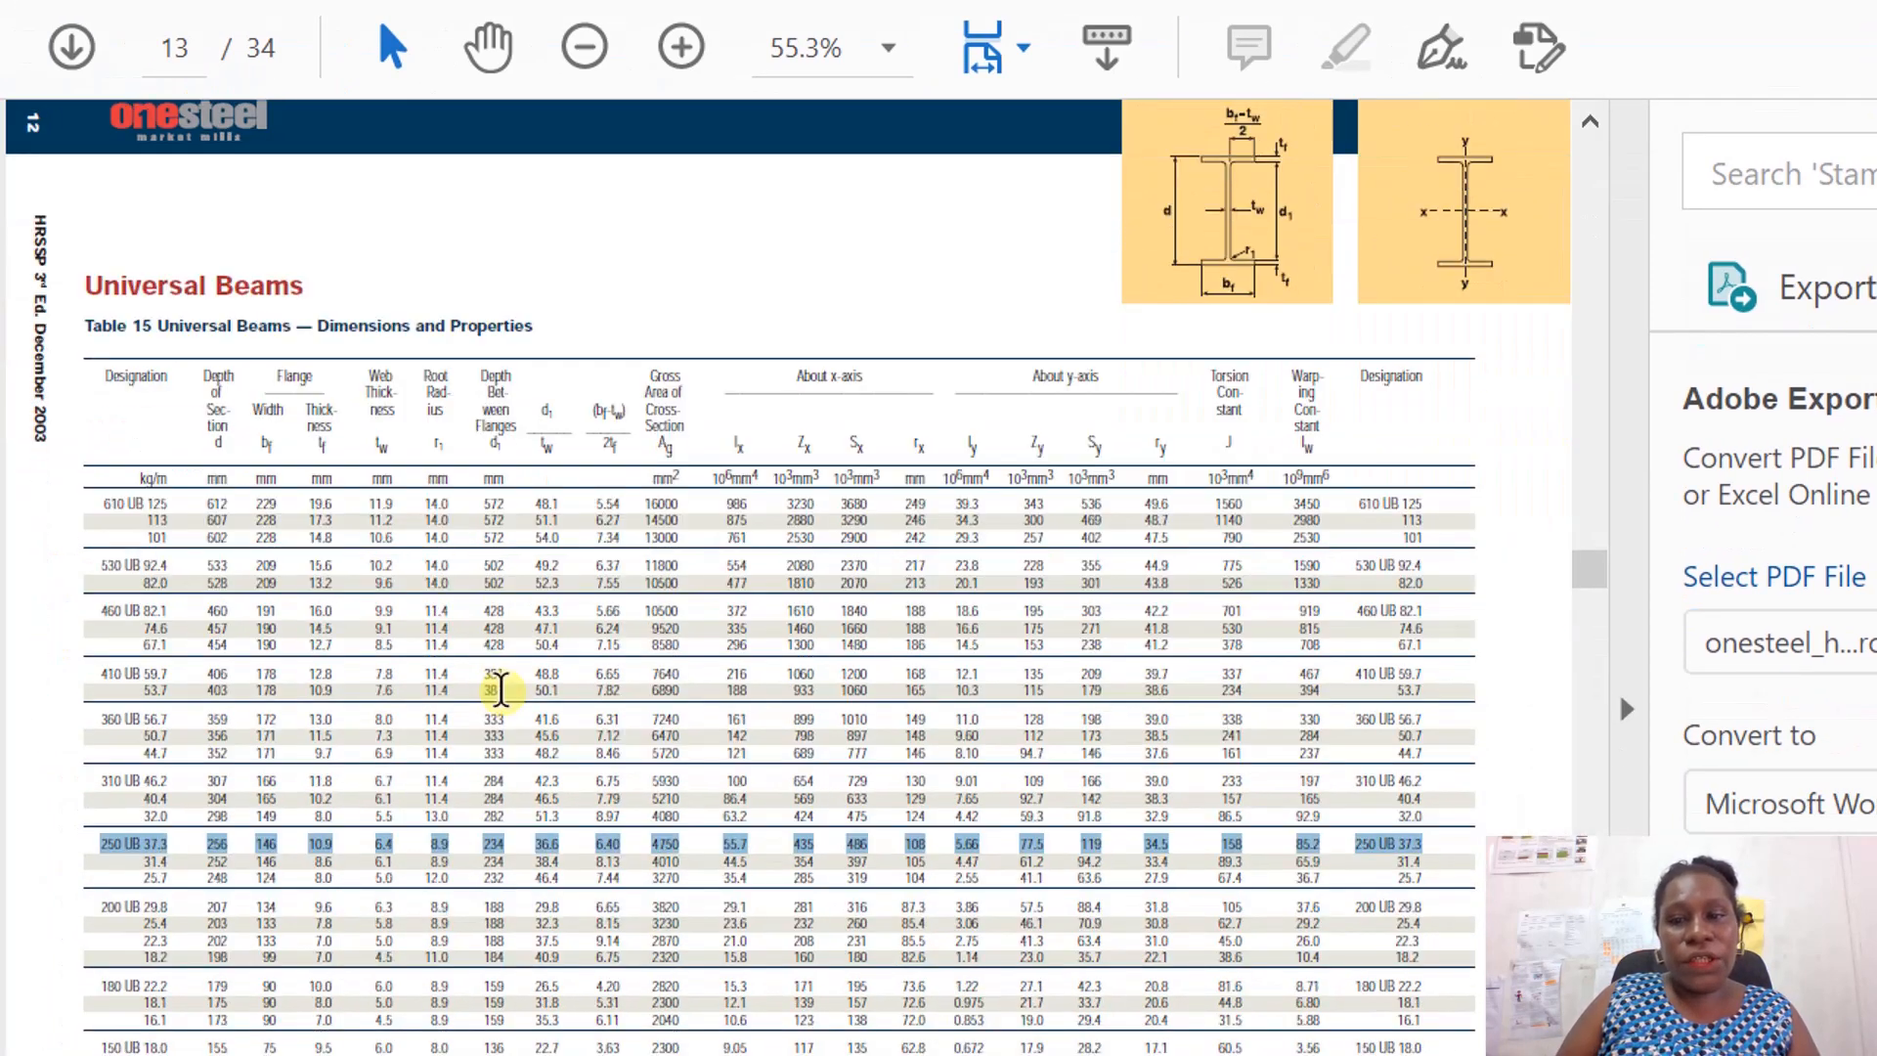
scroll(501, 690, down, 1)
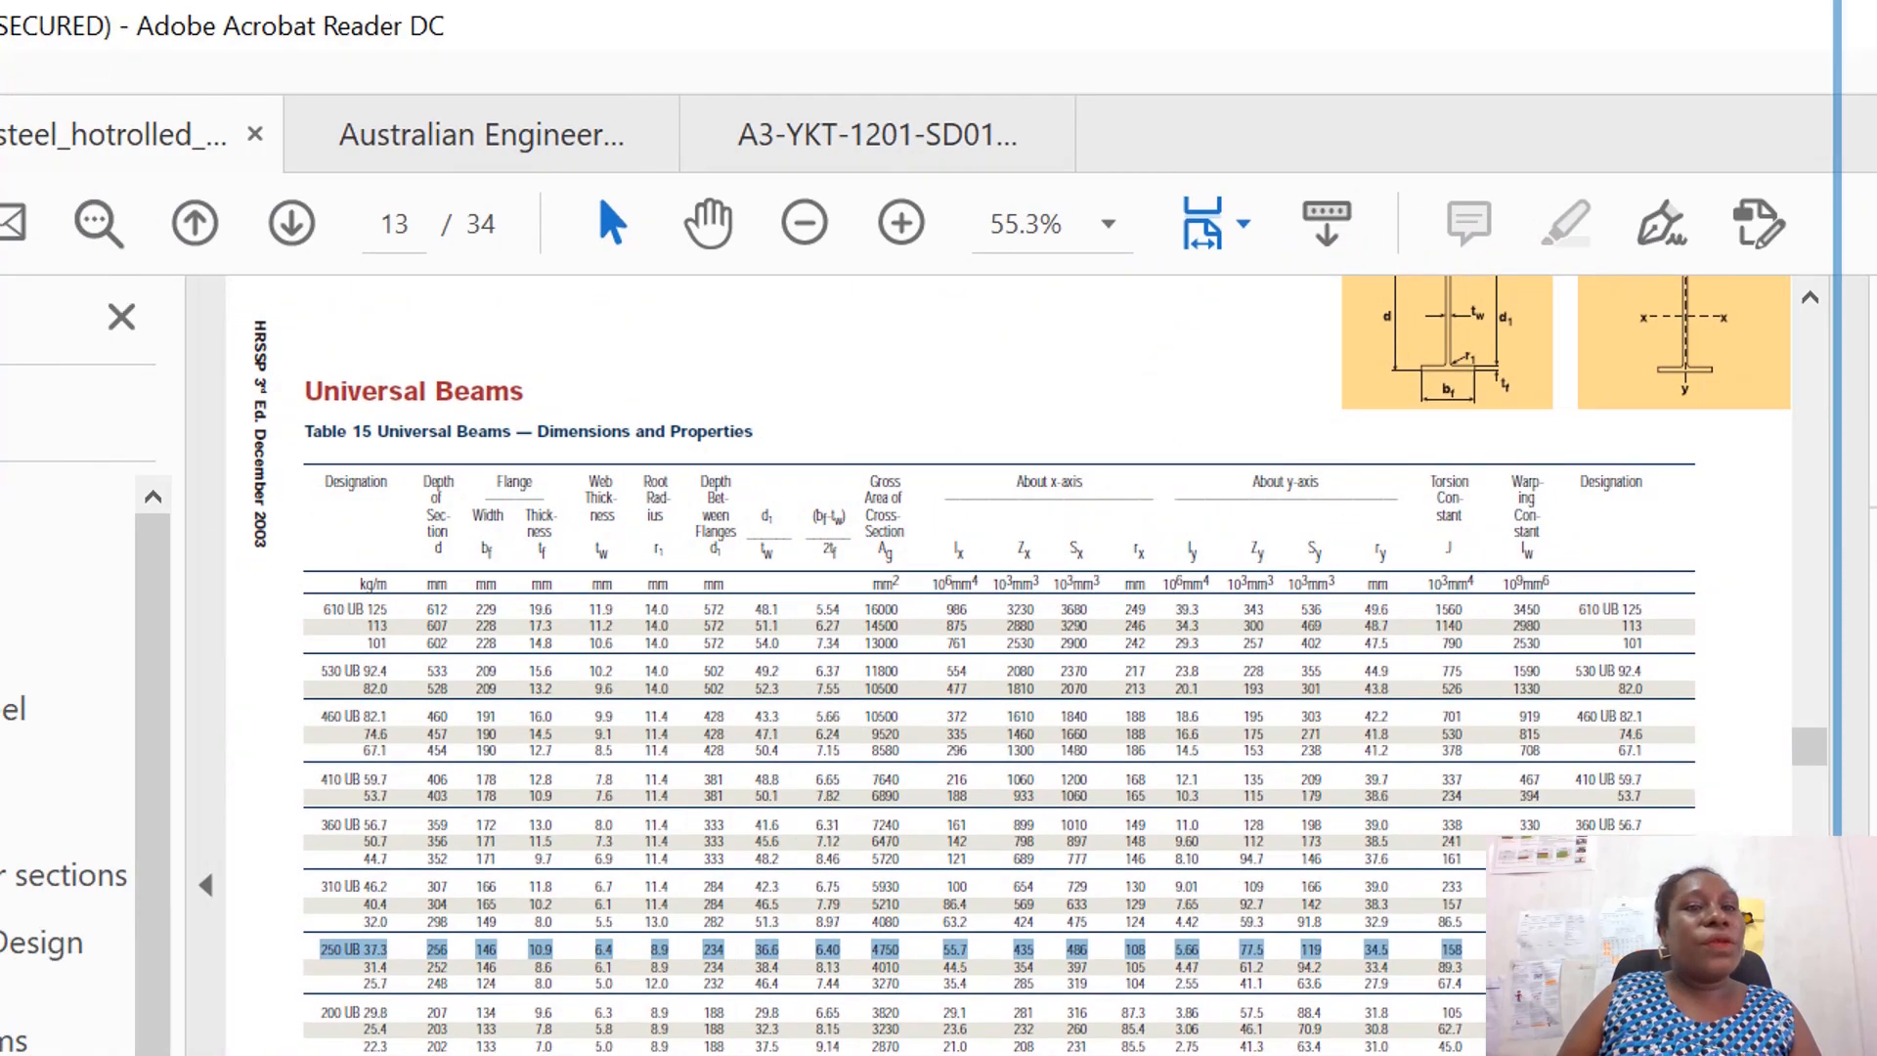
click(0, 71)
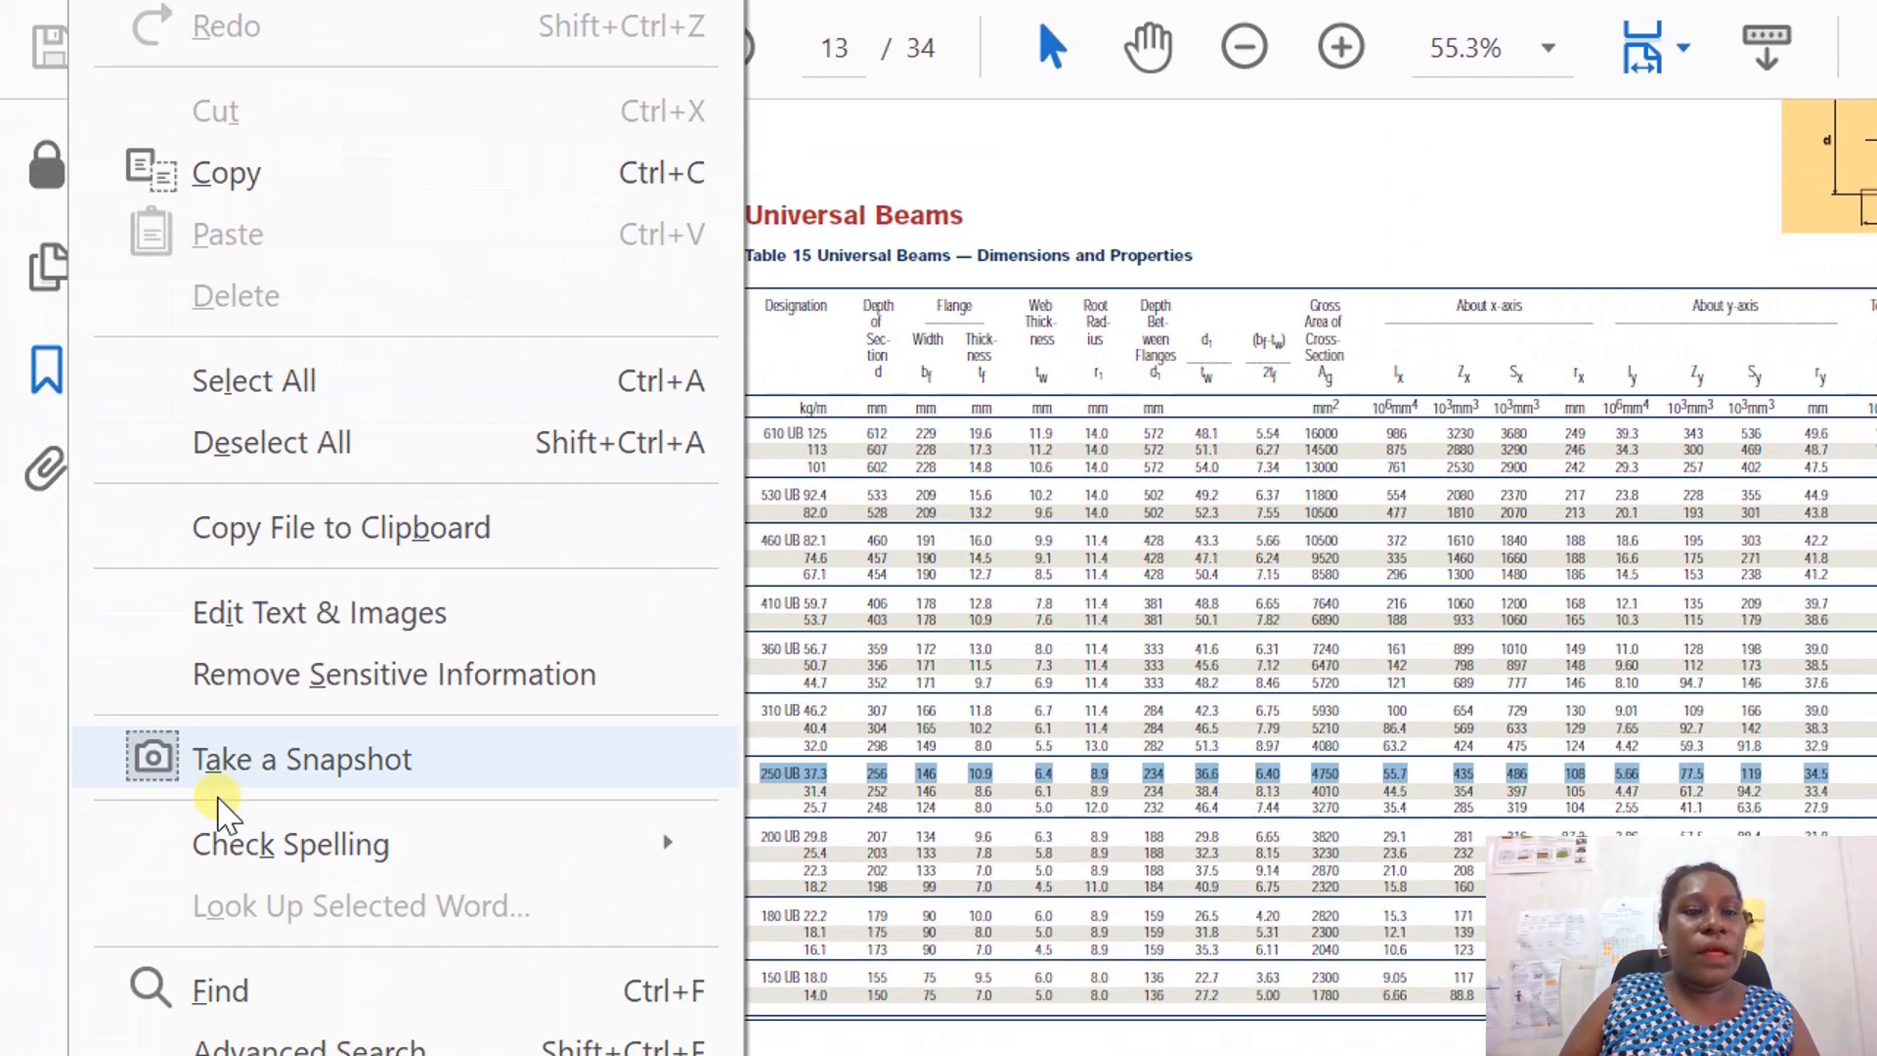
click(0, 936)
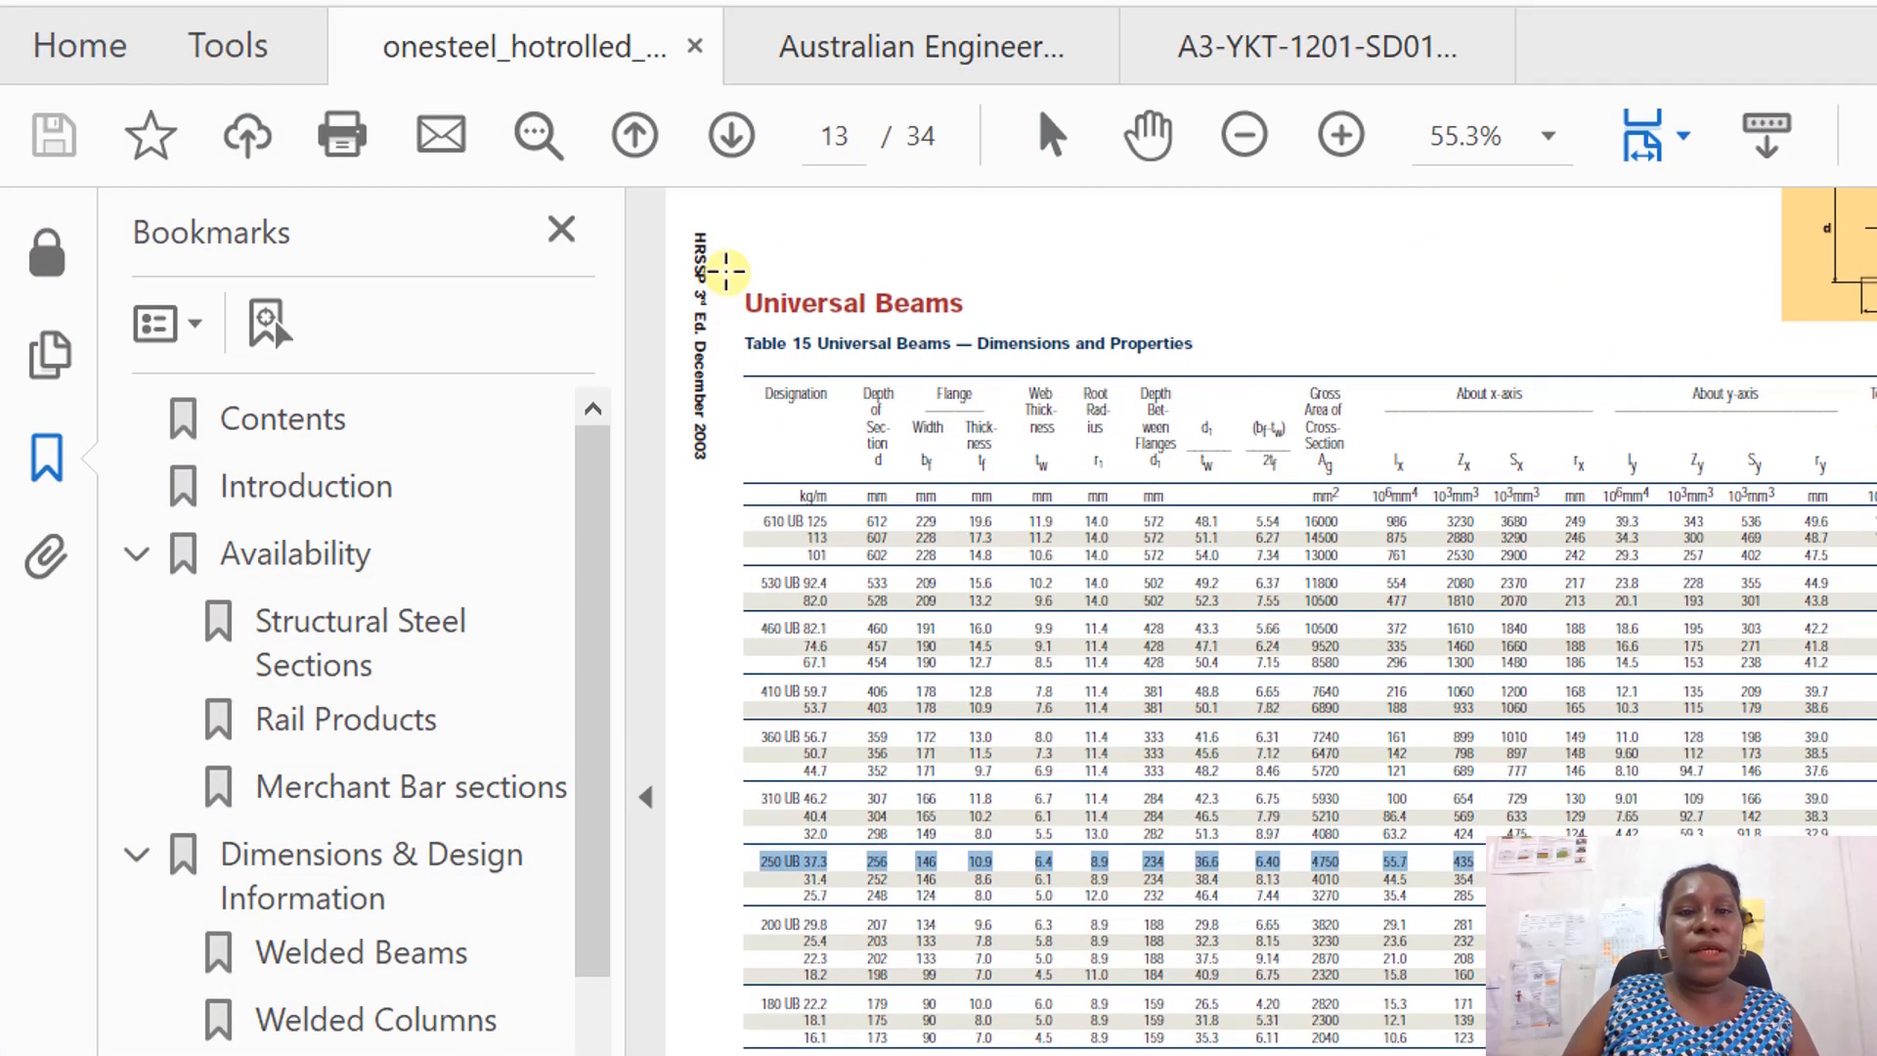
drag(725, 184, 1876, 843)
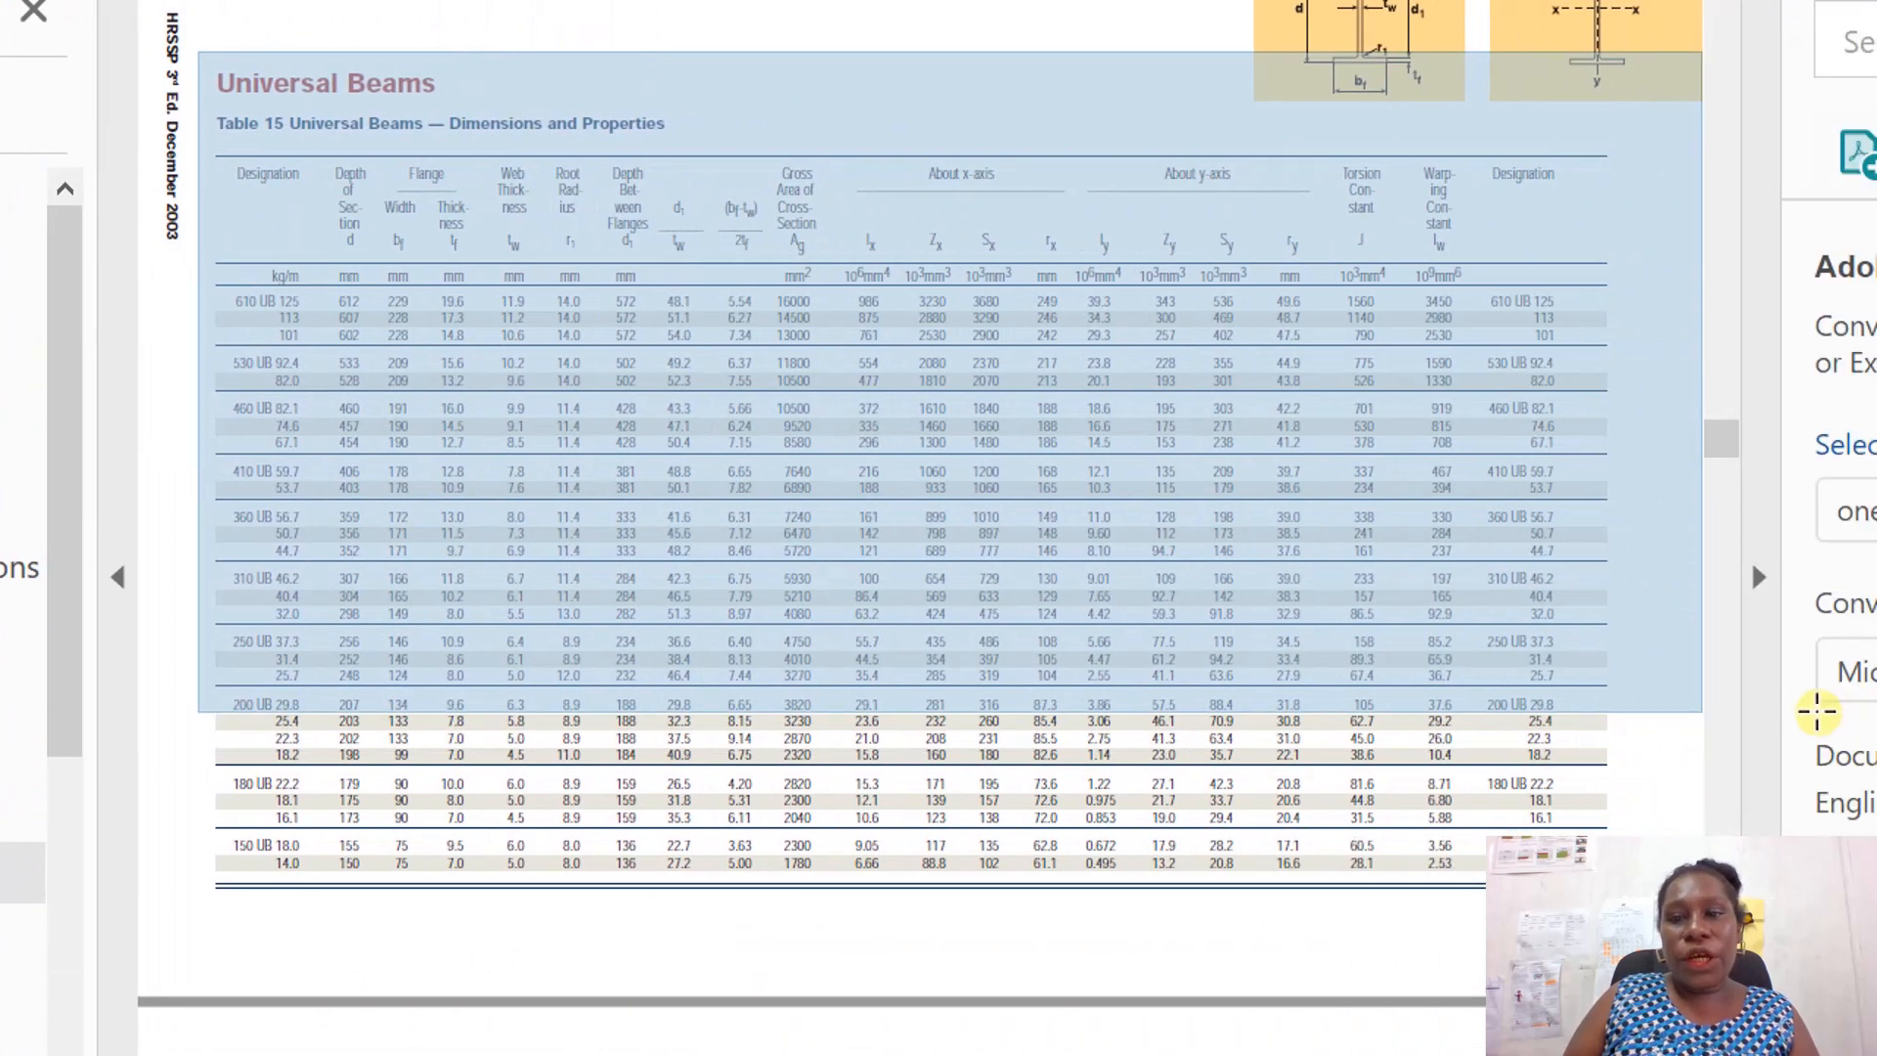
drag(1816, 711, 1640, 684)
drag(1246, 685, 1242, 698)
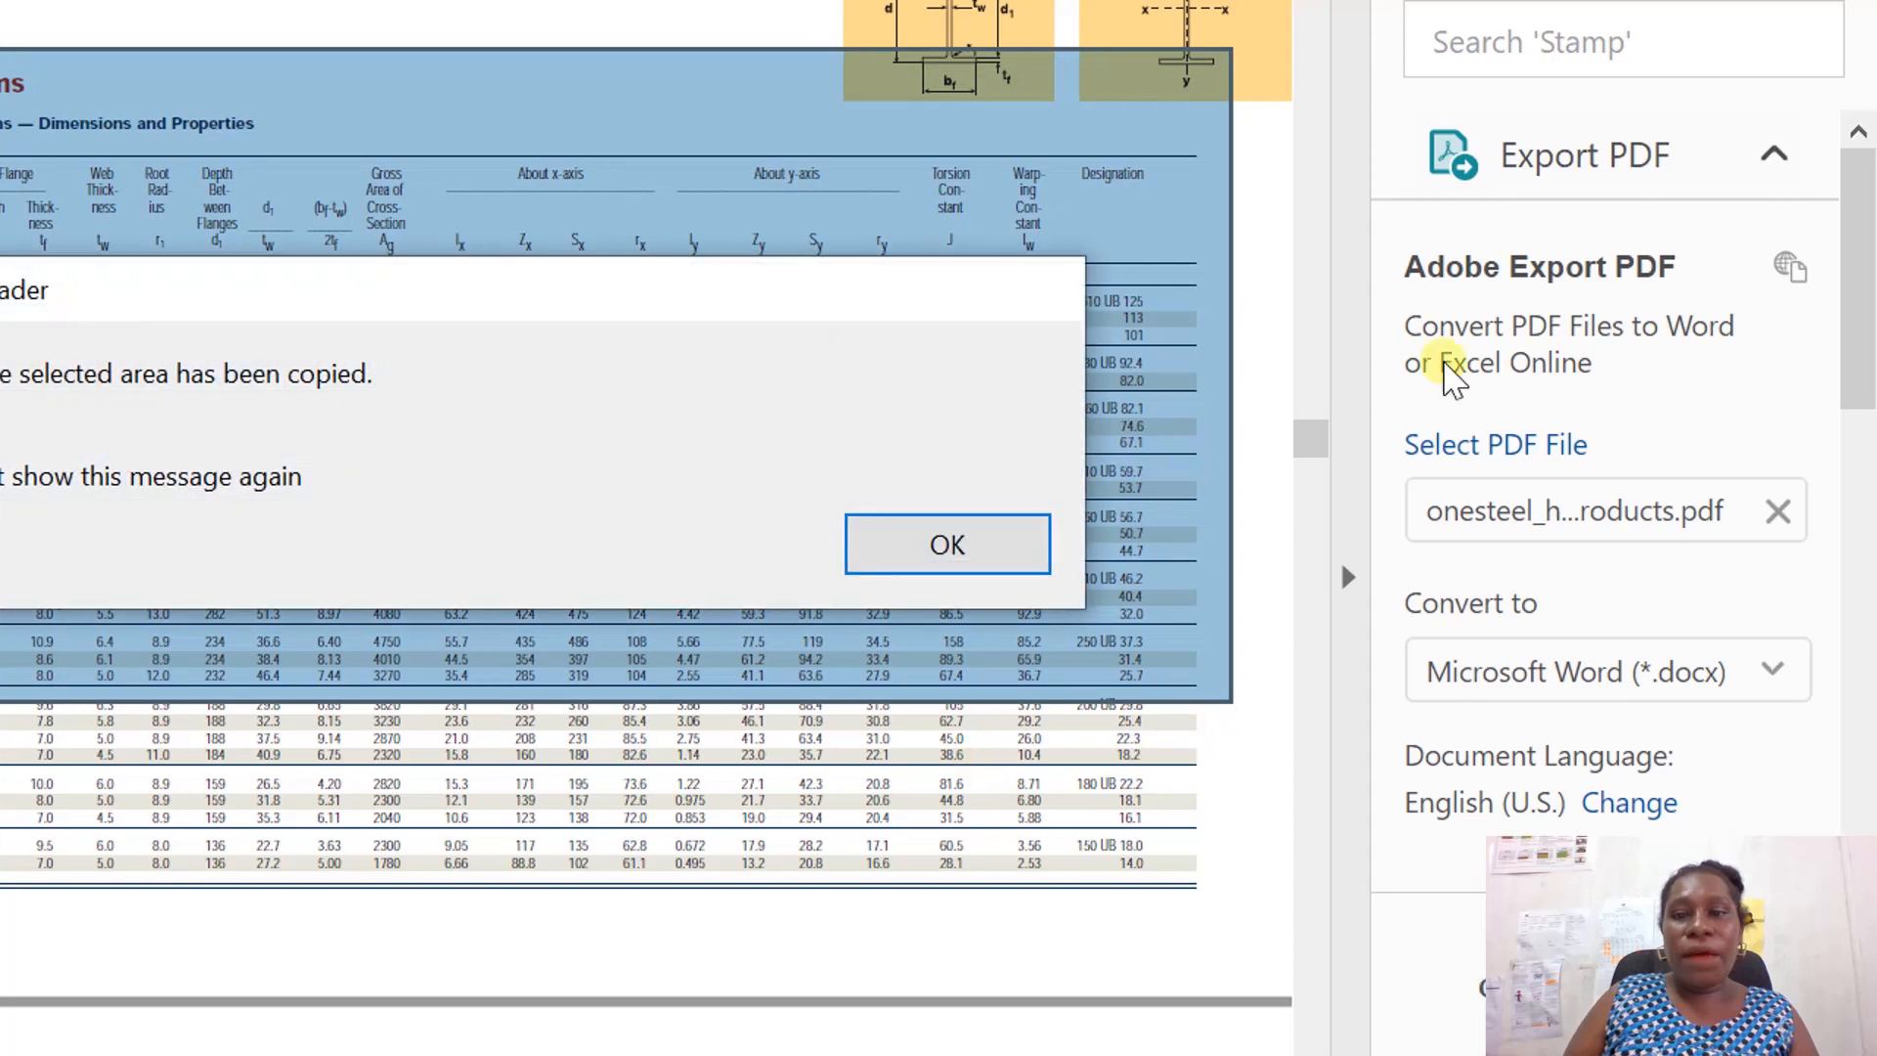
click(982, 557)
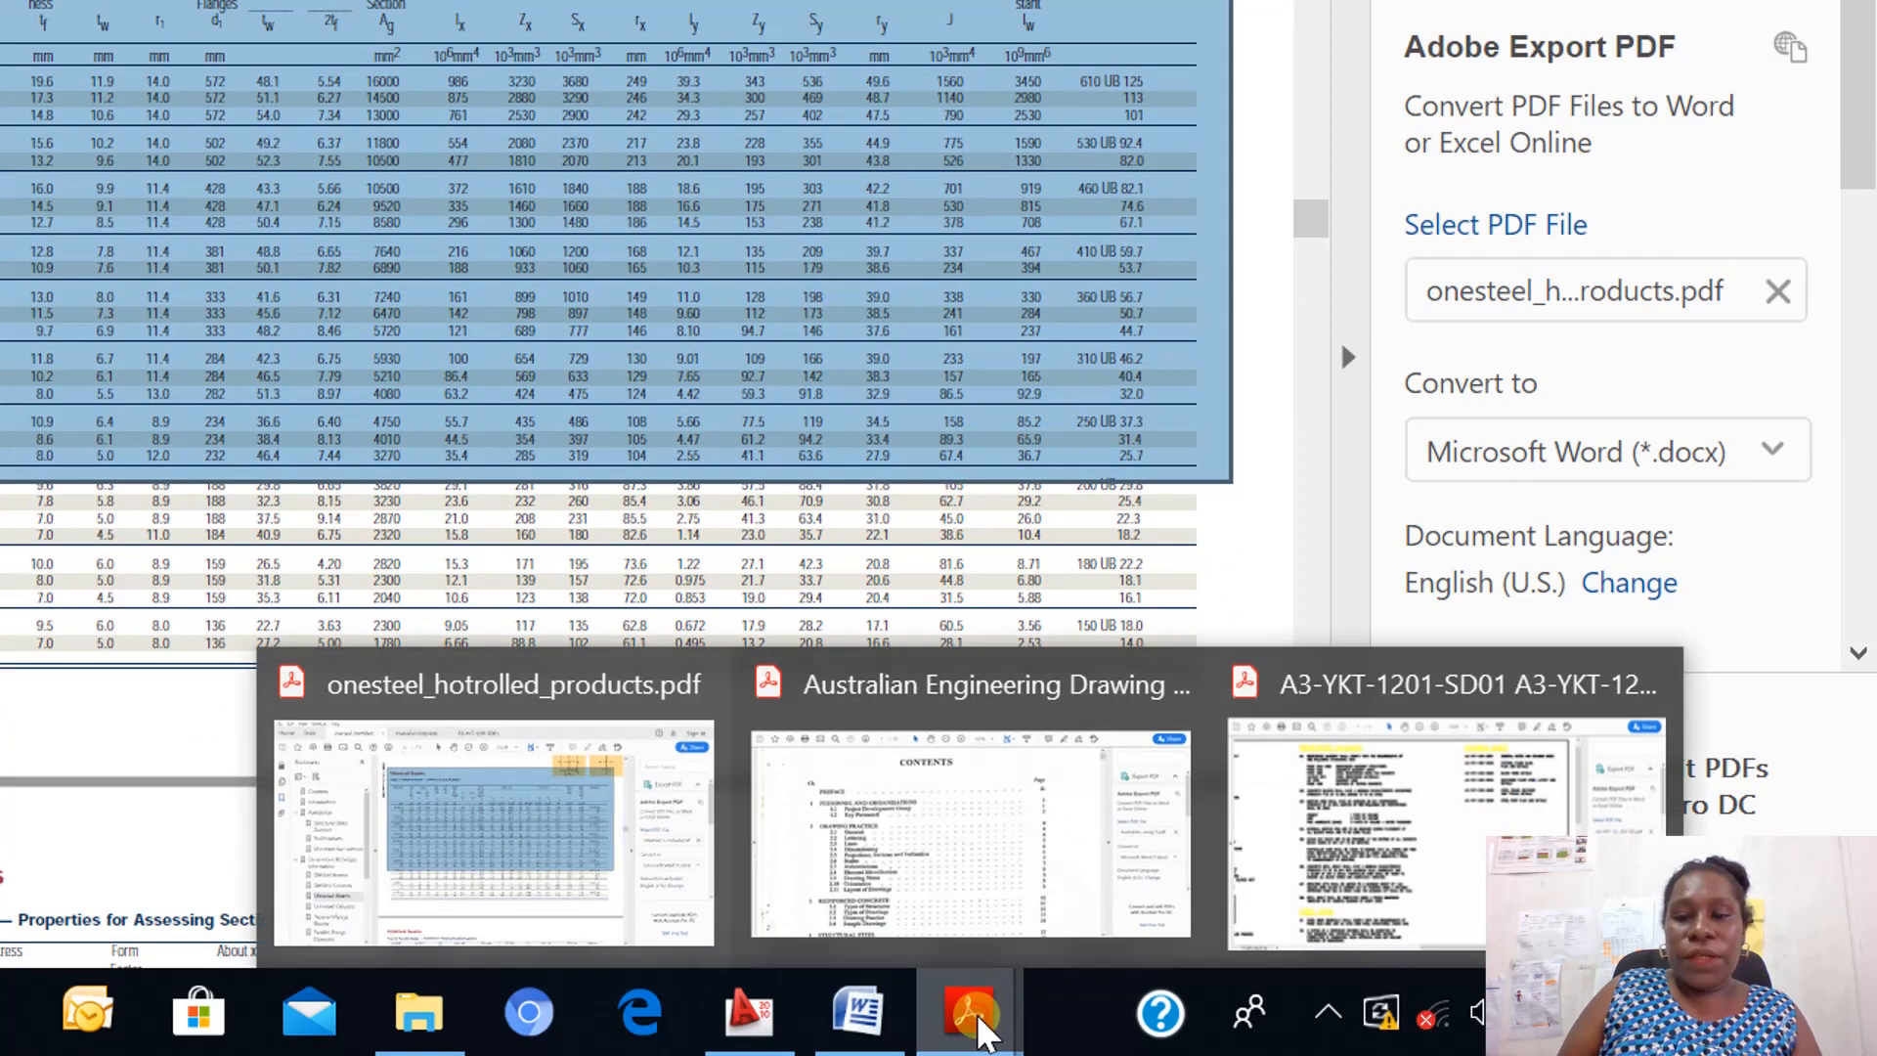
Switch to AutoCAD and paste the copied Universal Beams table into the model space of Drawing1, accepting the default OLE text size.
click(748, 1013)
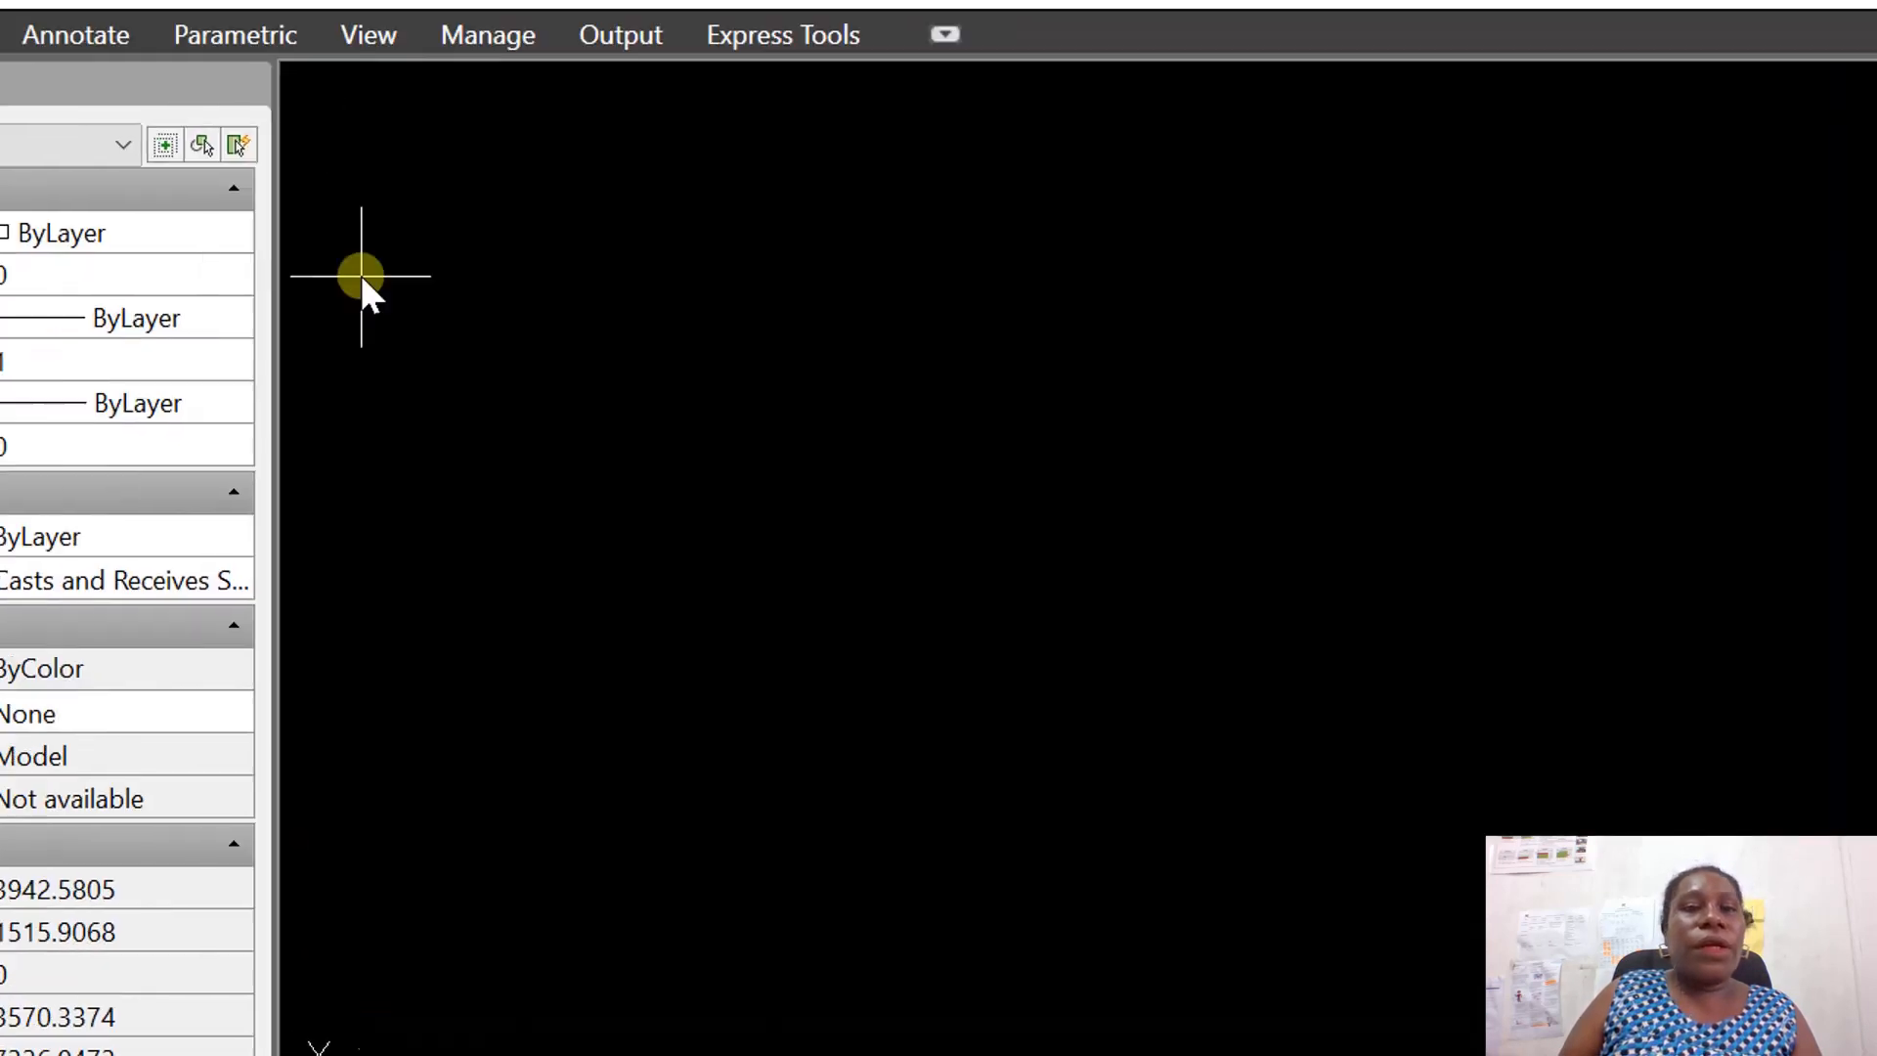
right_click(521, 276)
click(607, 524)
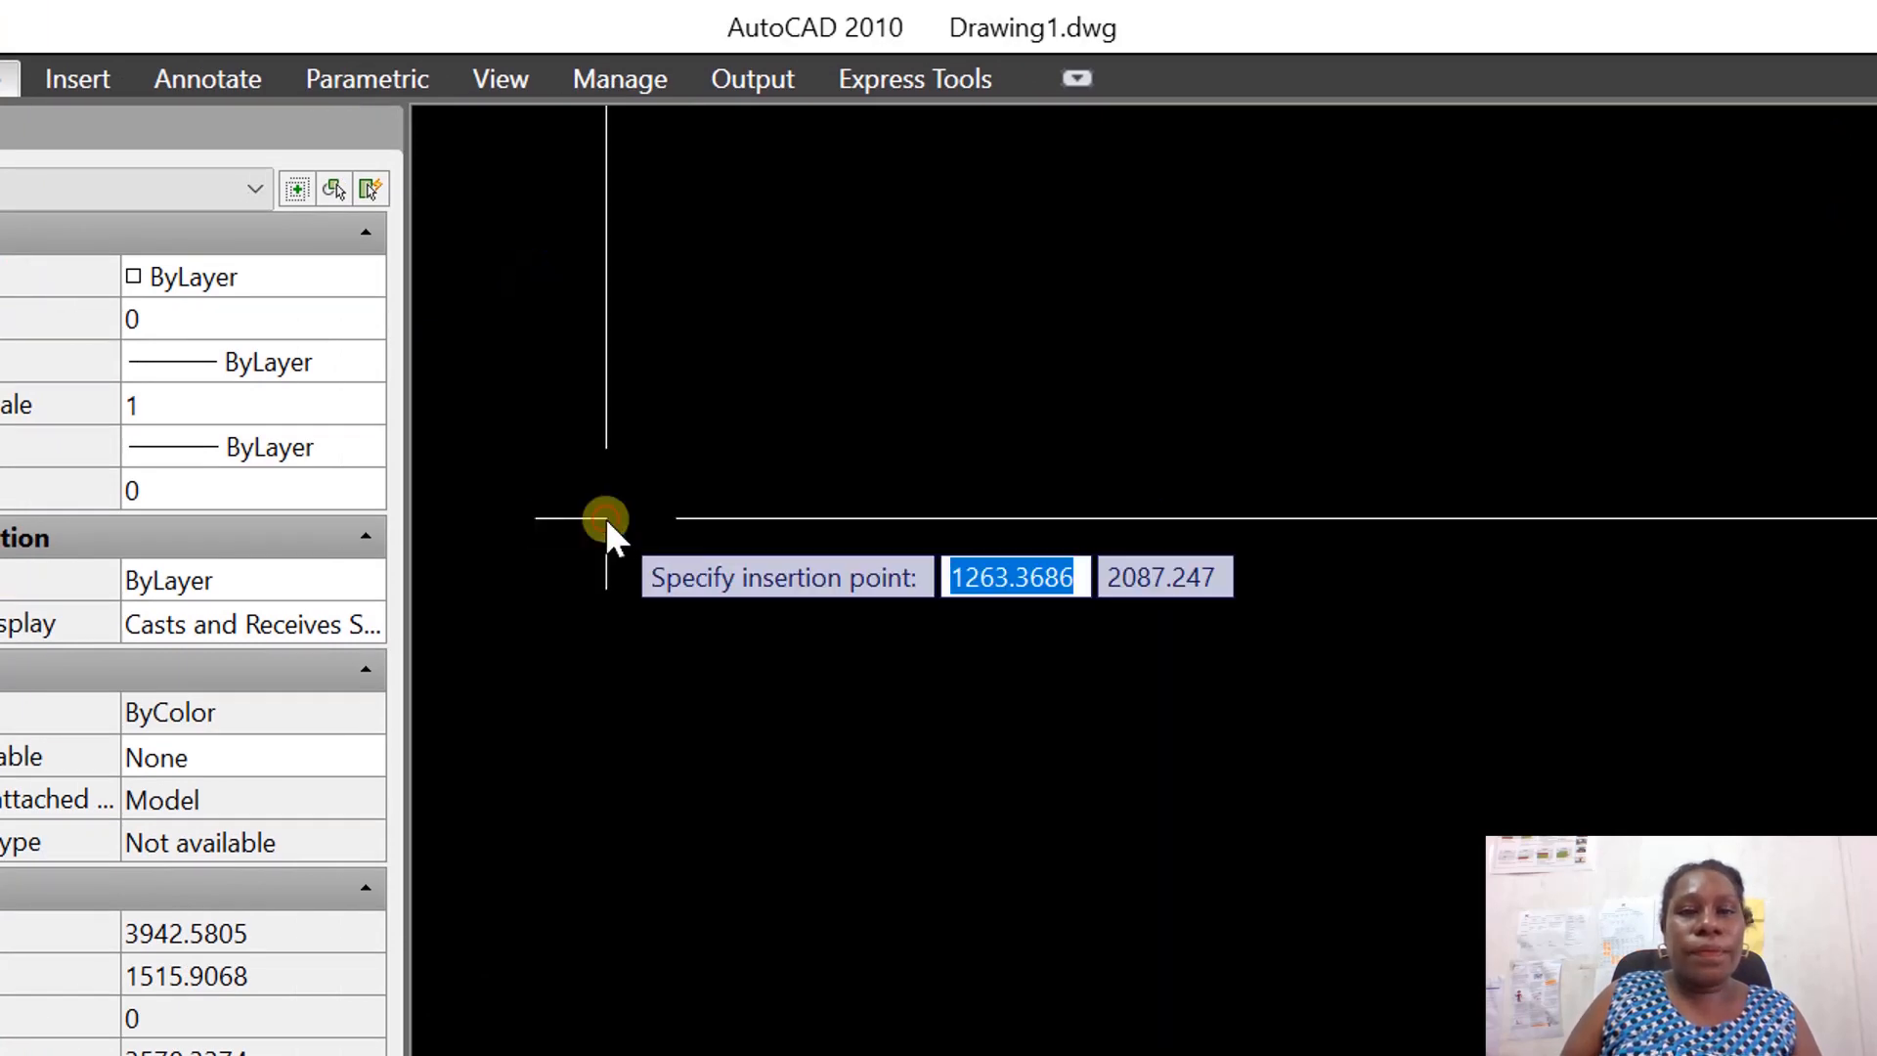
click(596, 615)
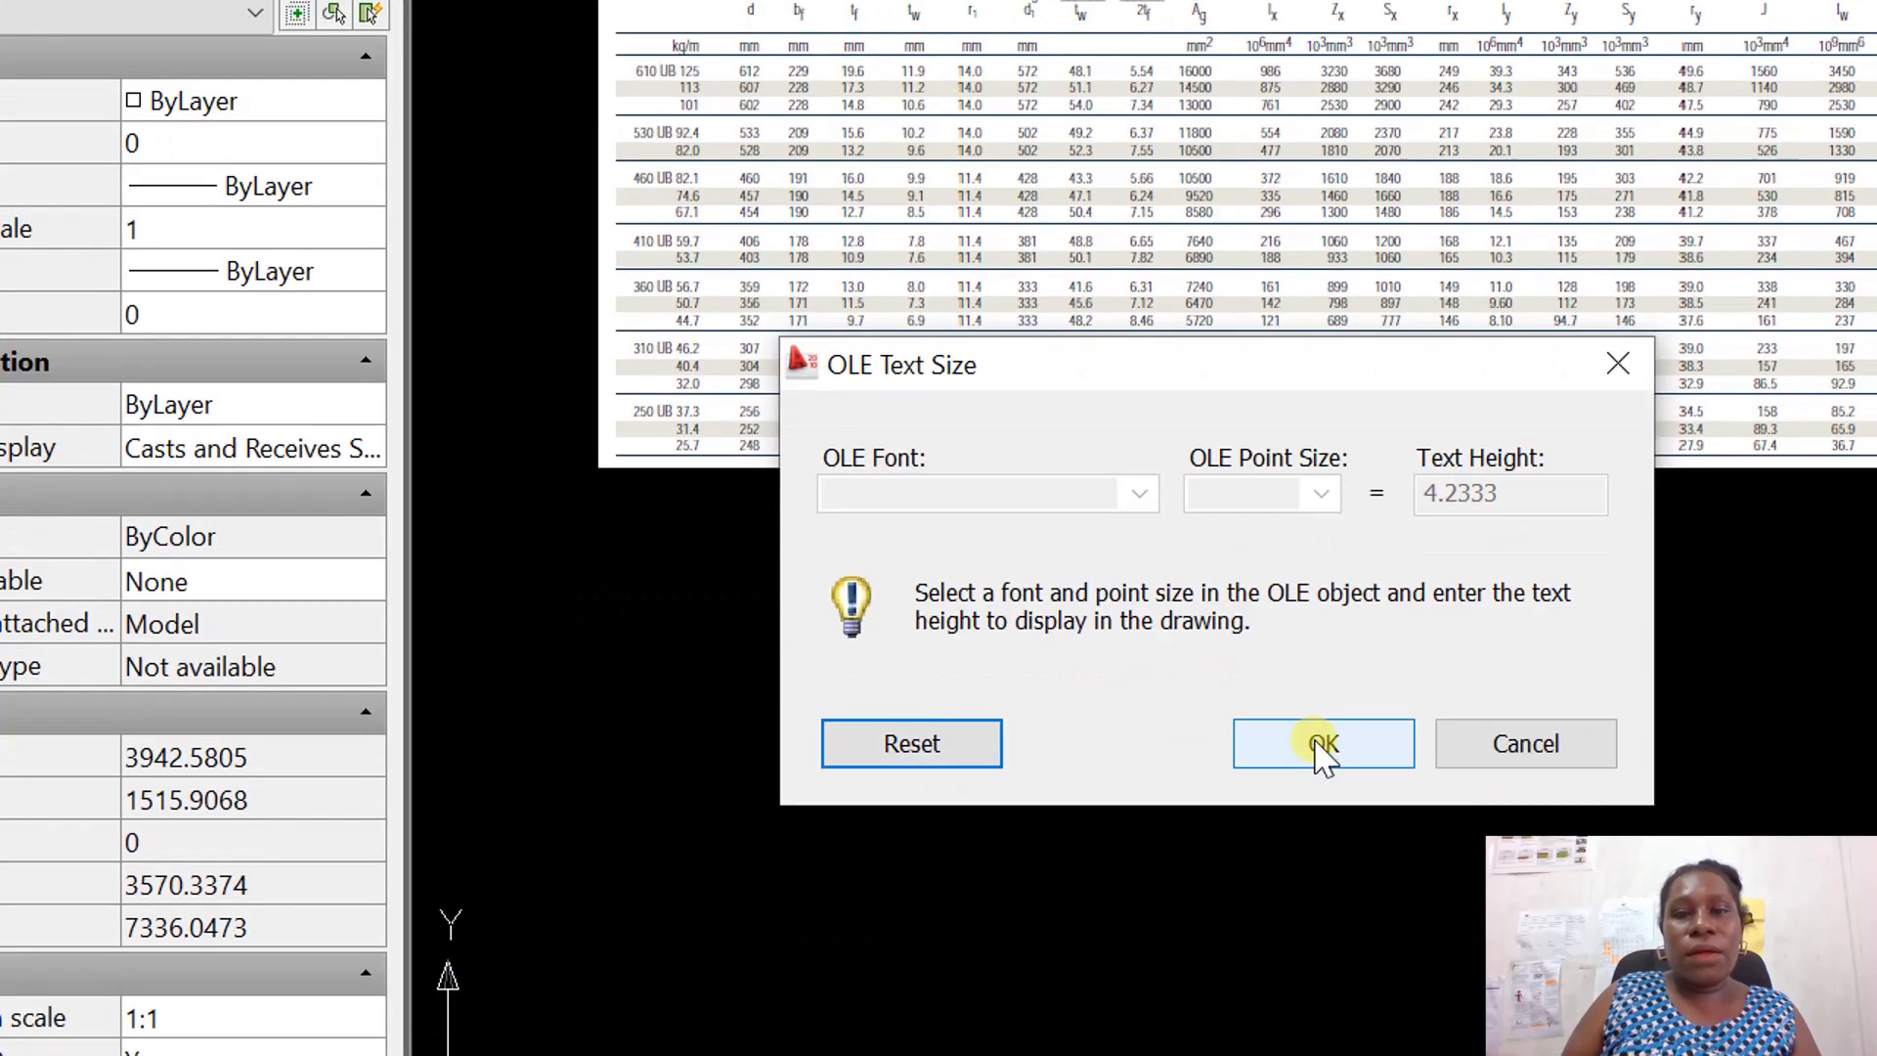
click(1324, 745)
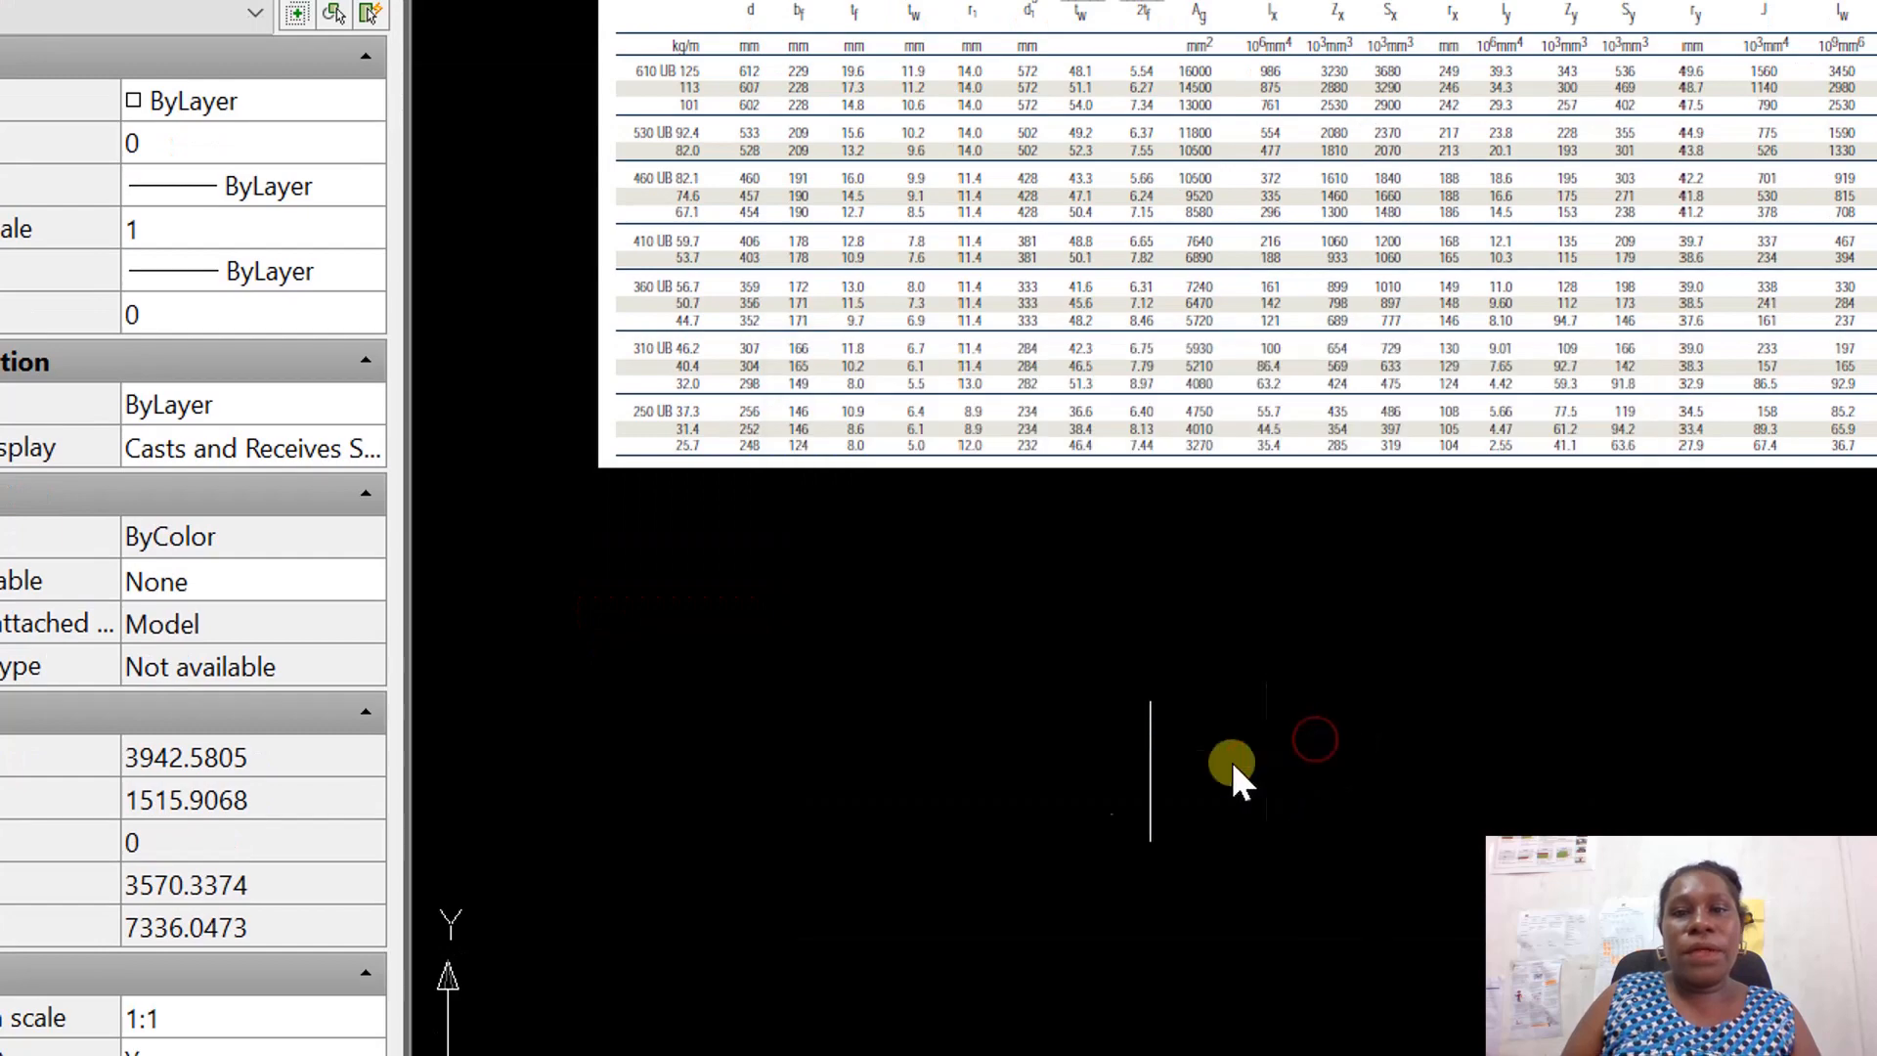
scroll(964, 714, down, 4)
scroll(921, 669, up, 5)
scroll(921, 668, down, 3)
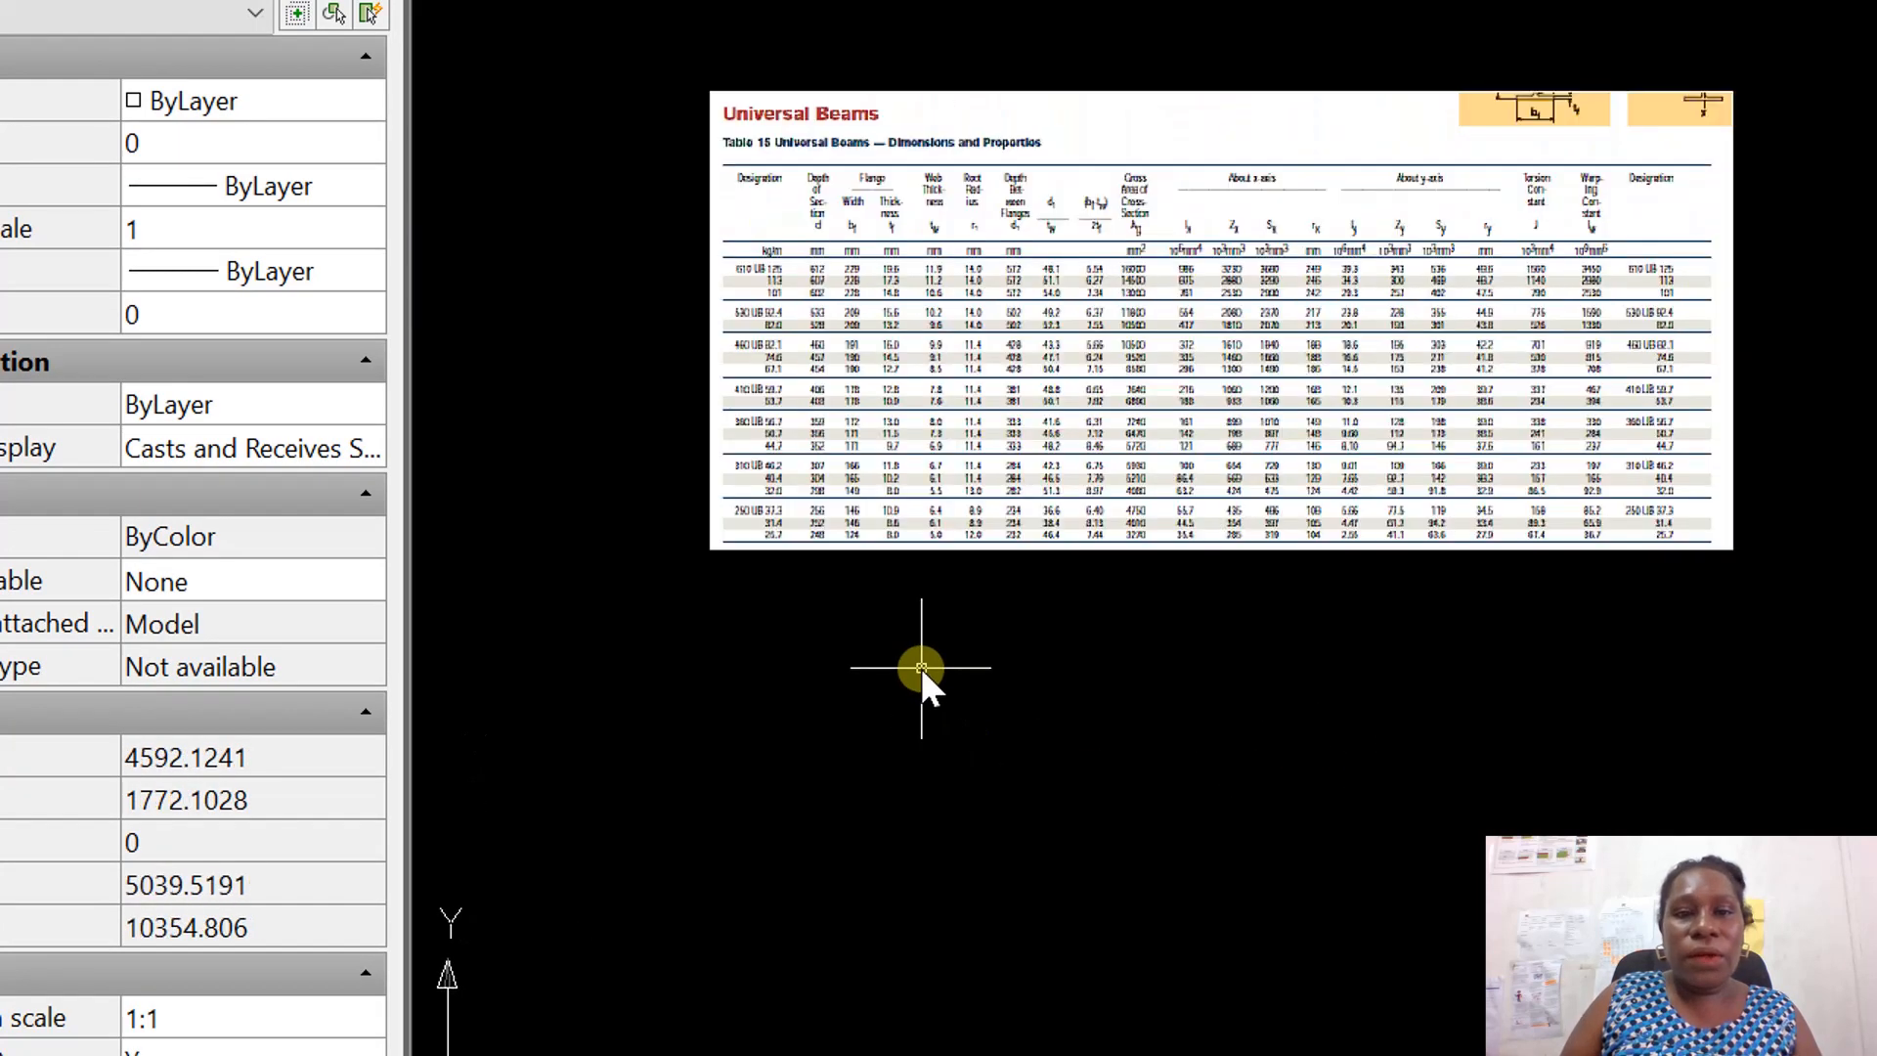
scroll(914, 660, up, 2)
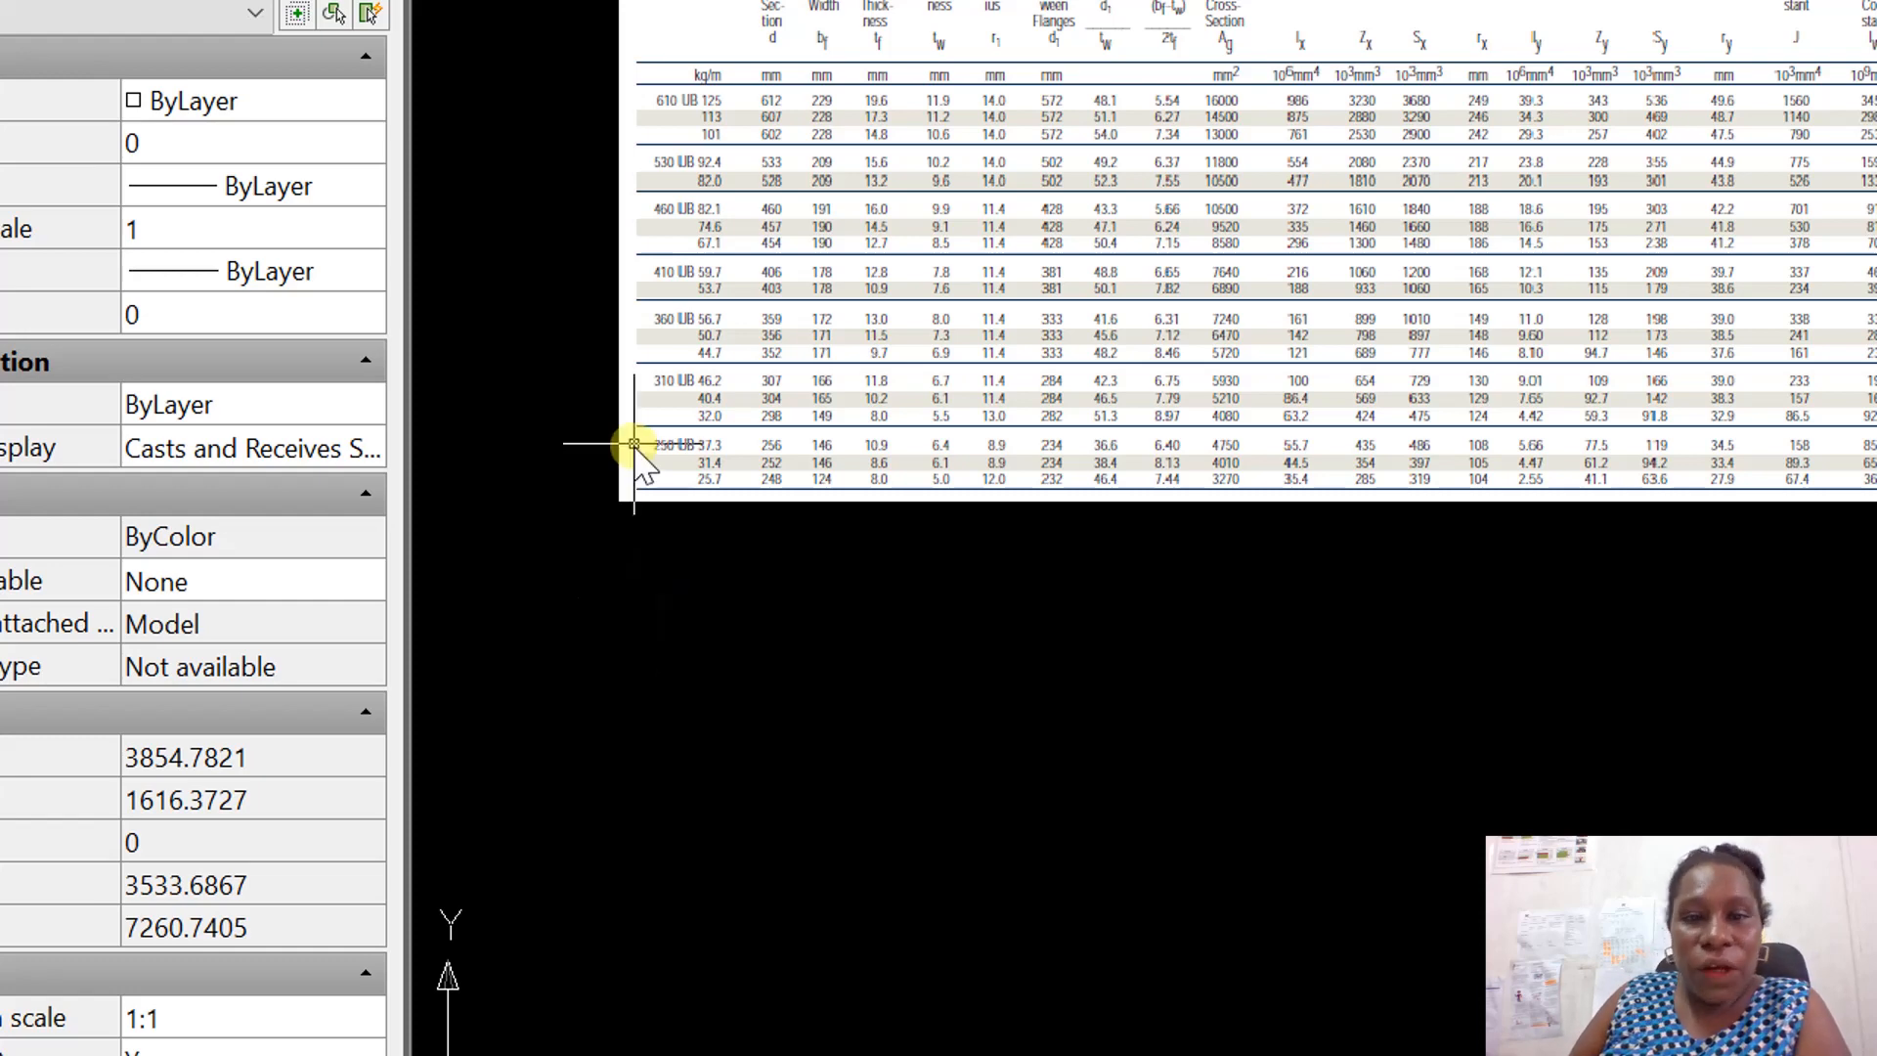
scroll(684, 541, down, 3)
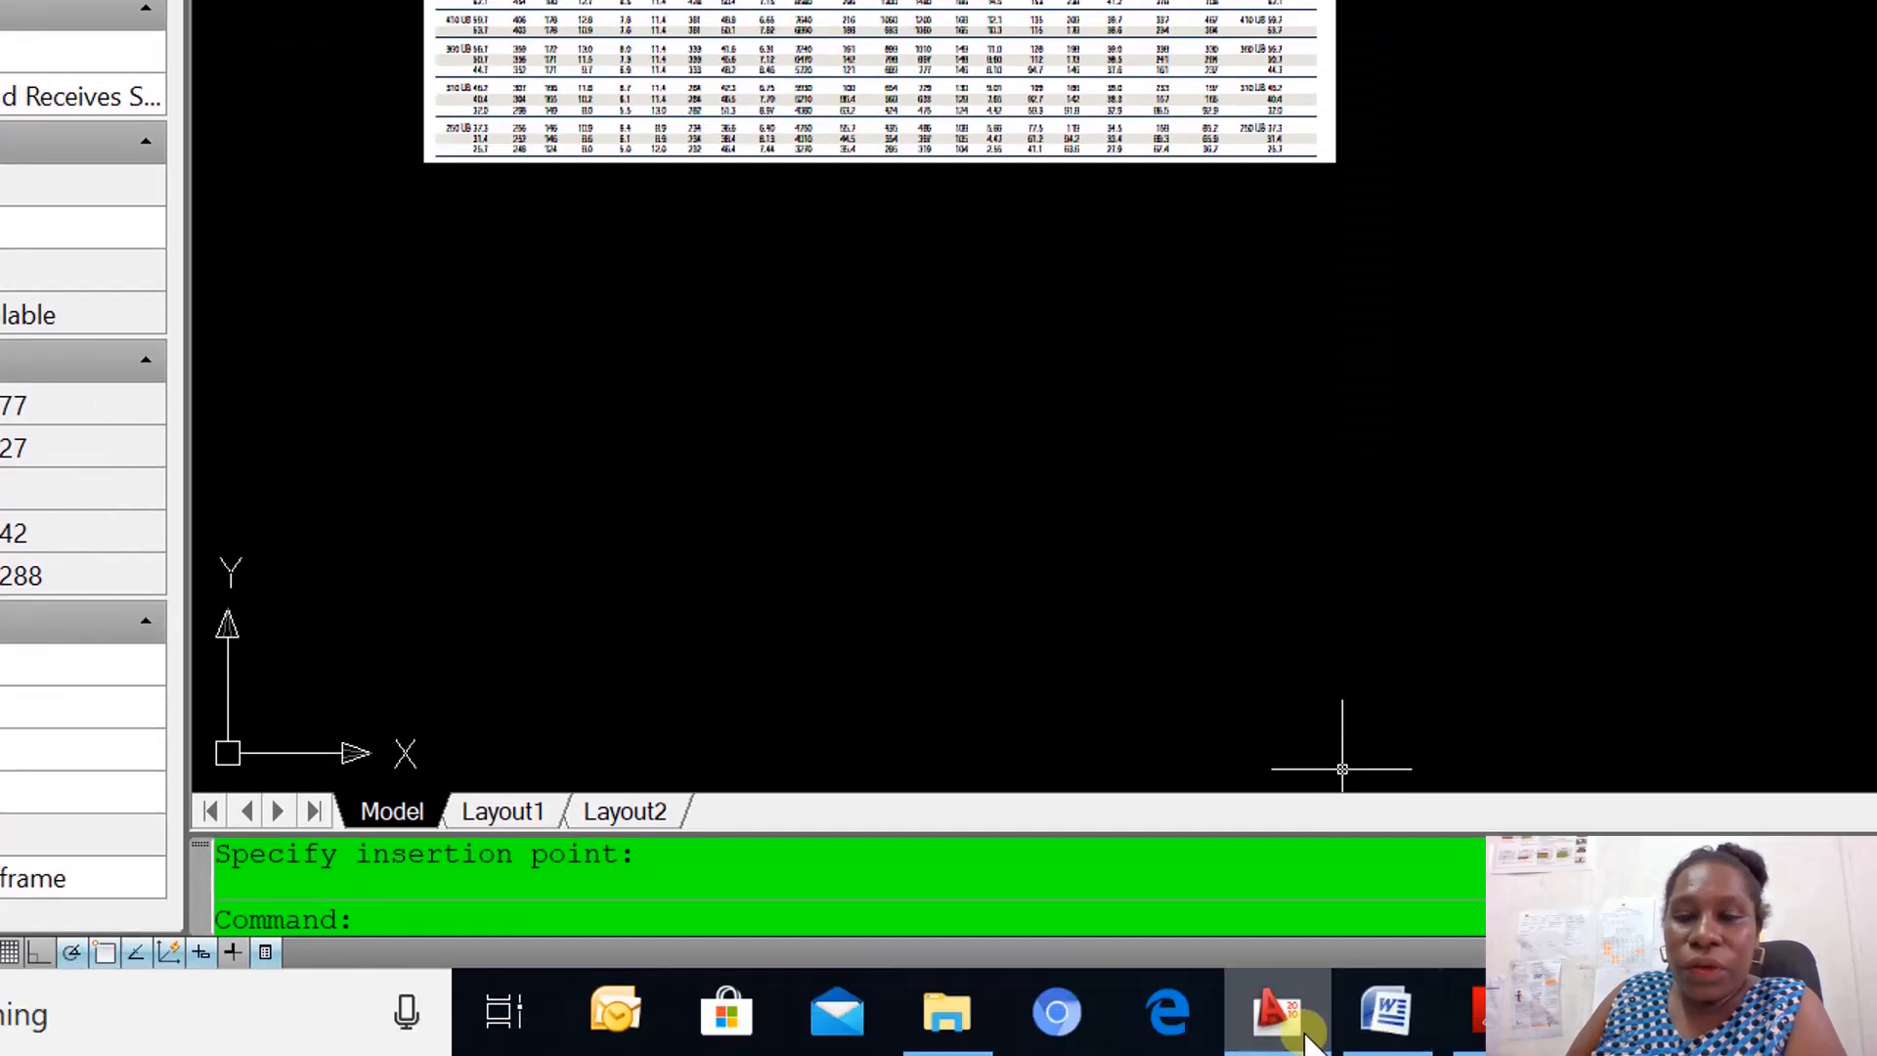
Switch back to the OneSteel catalogue in Acrobat Reader and view the universal beam section diagrams above Table 15.
click(1412, 1033)
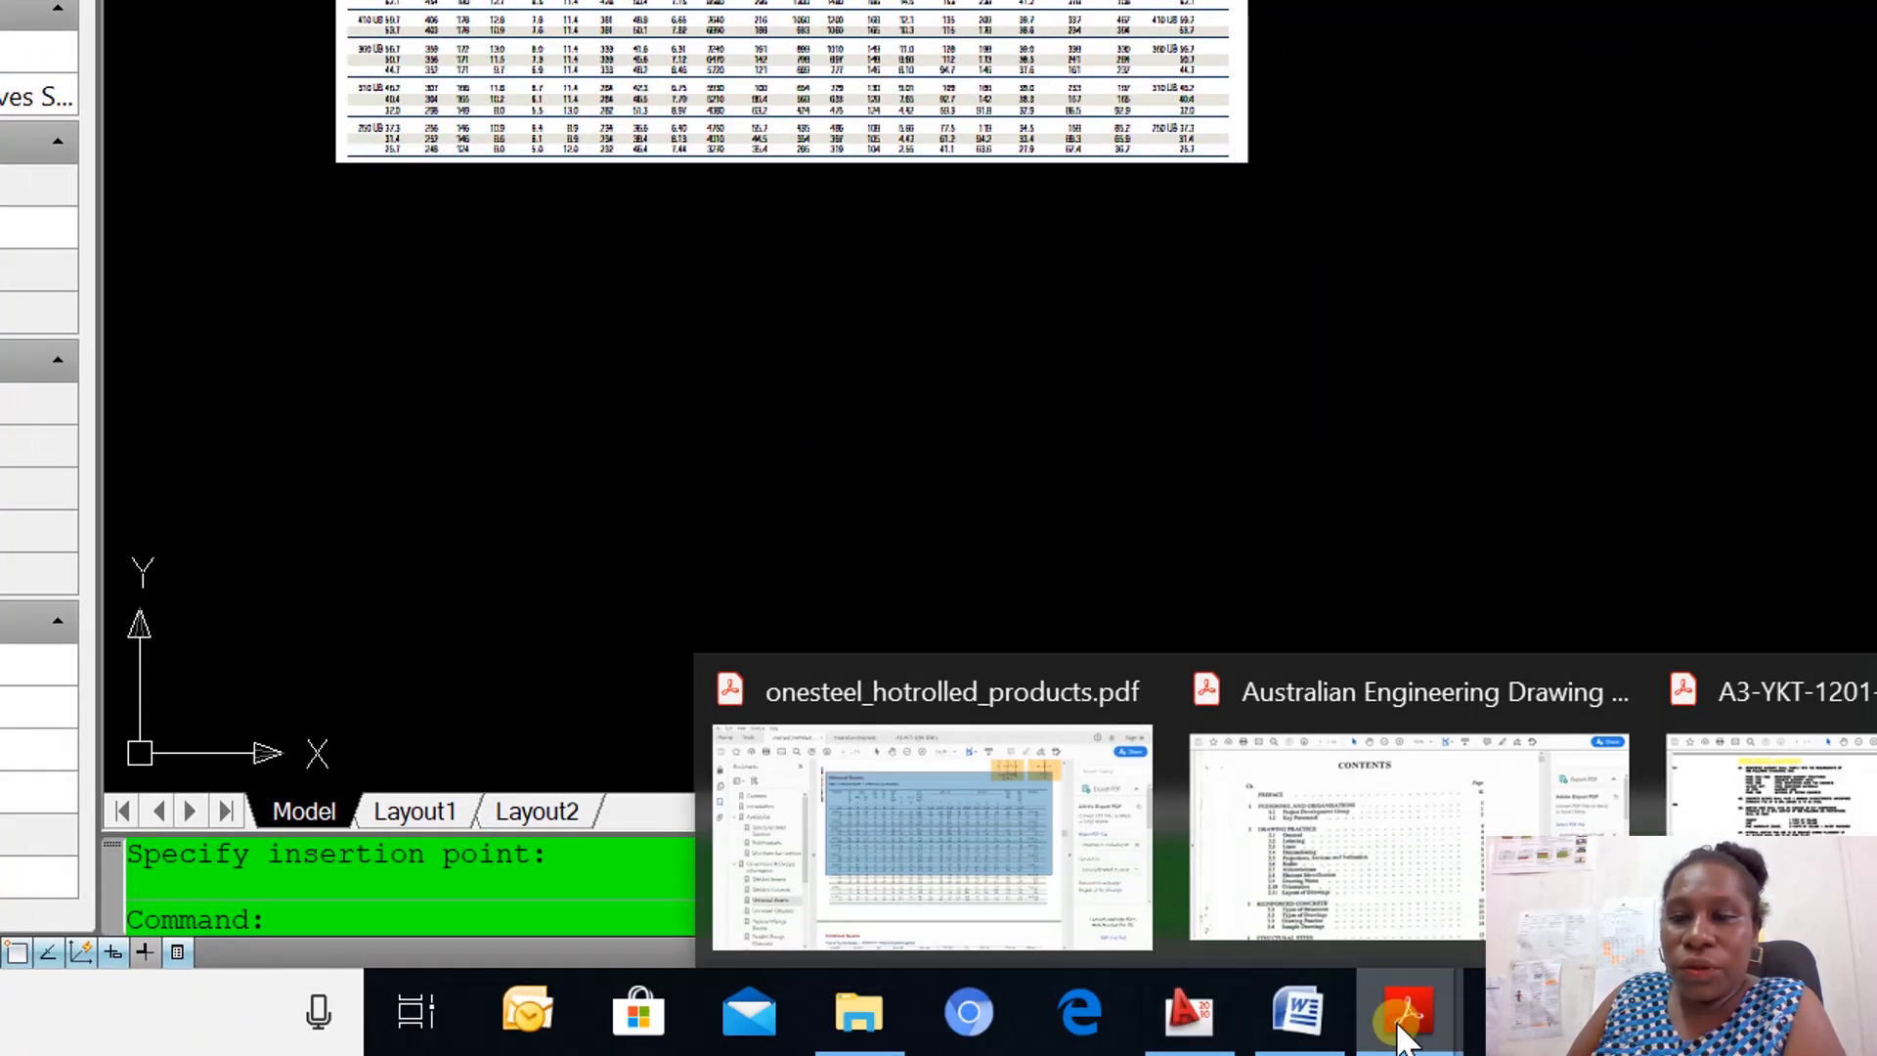
click(1024, 871)
scroll(983, 692, down, 1)
scroll(989, 684, up, 2)
scroll(990, 682, up, 2)
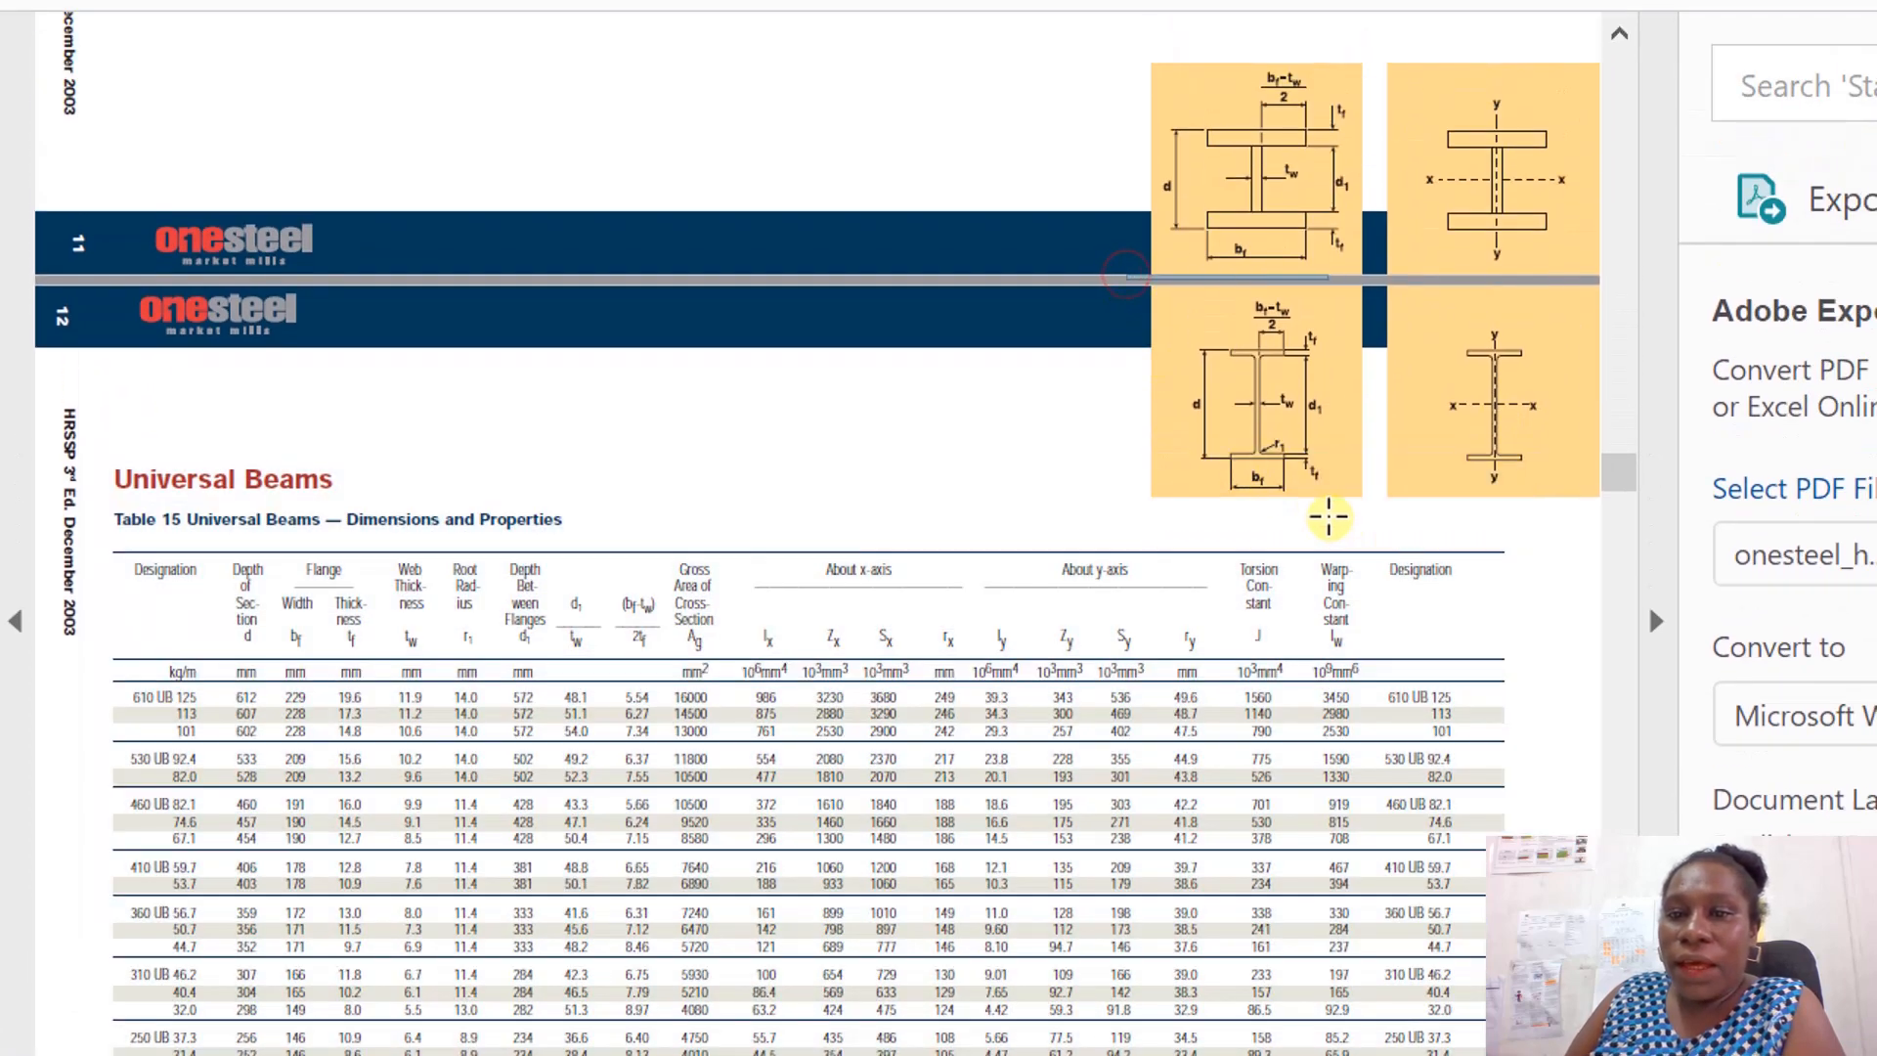
Try to copy a snapshot of the universal beam section diagrams above Table 15.
drag(1328, 516, 1329, 518)
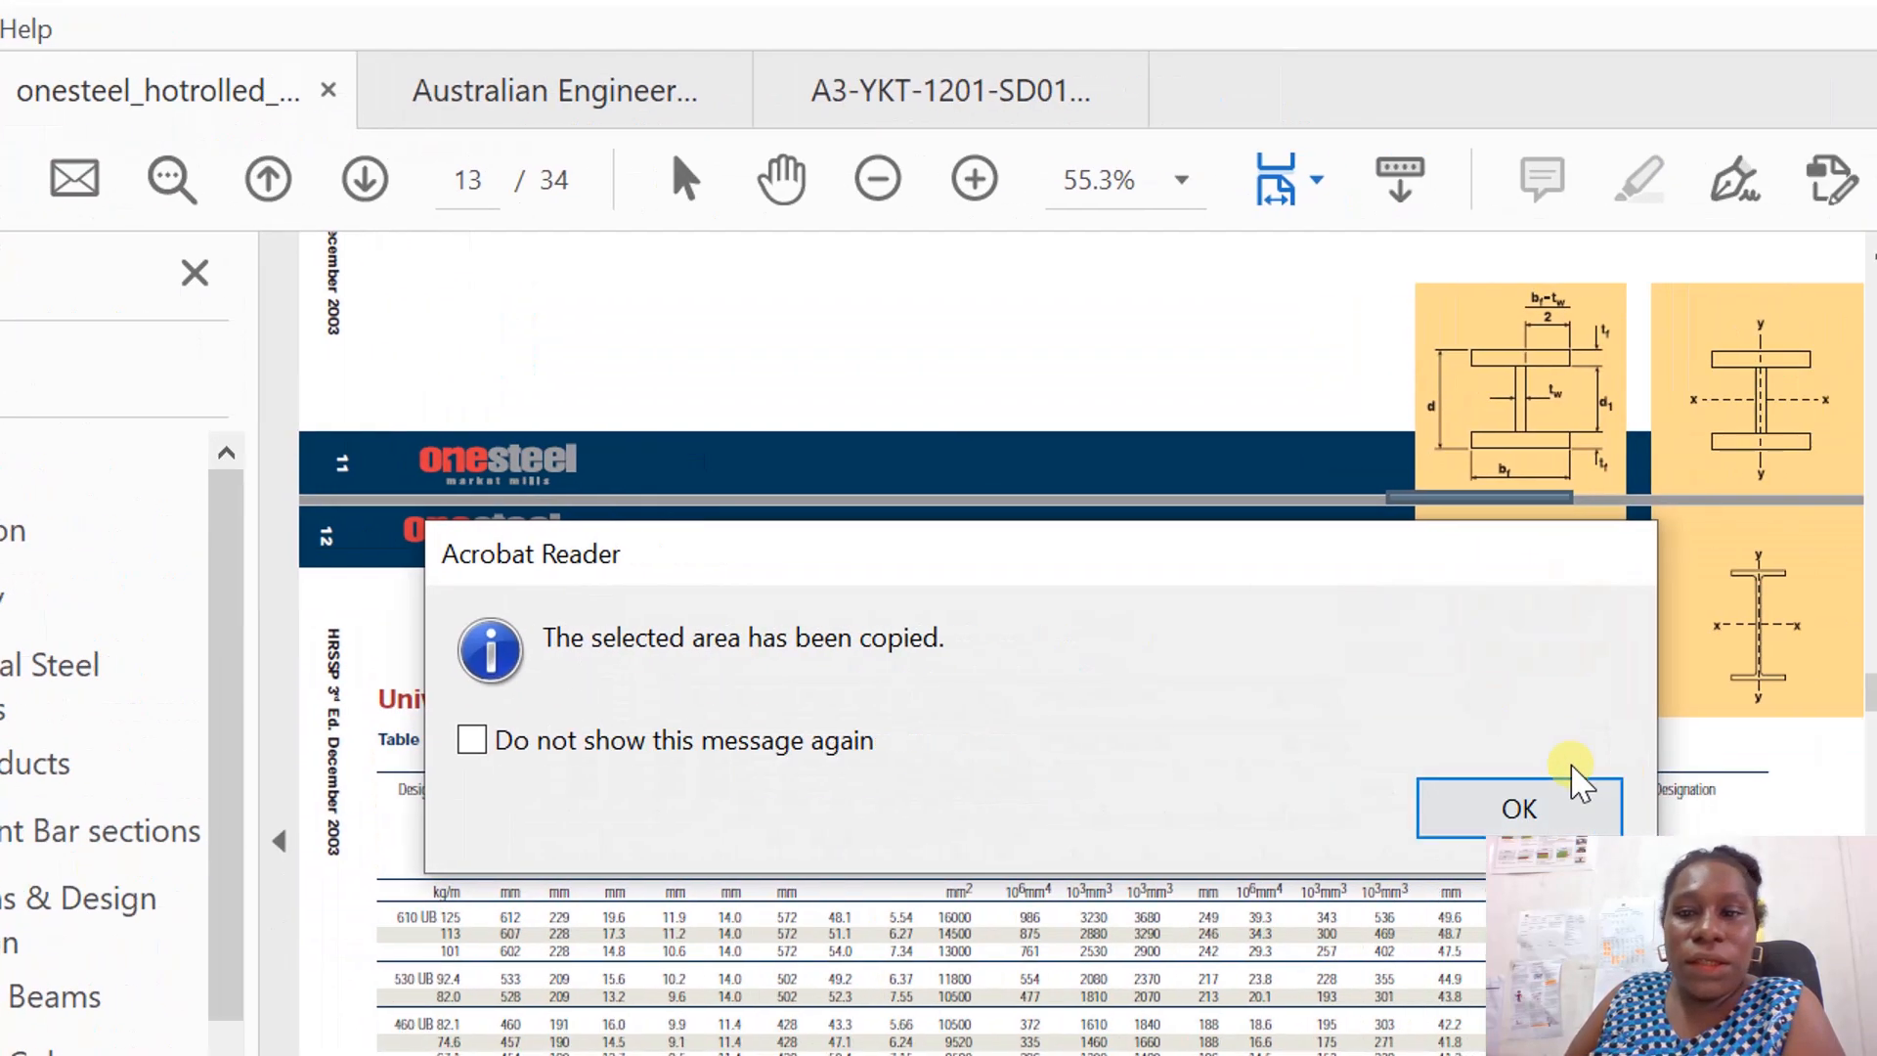
click(1316, 612)
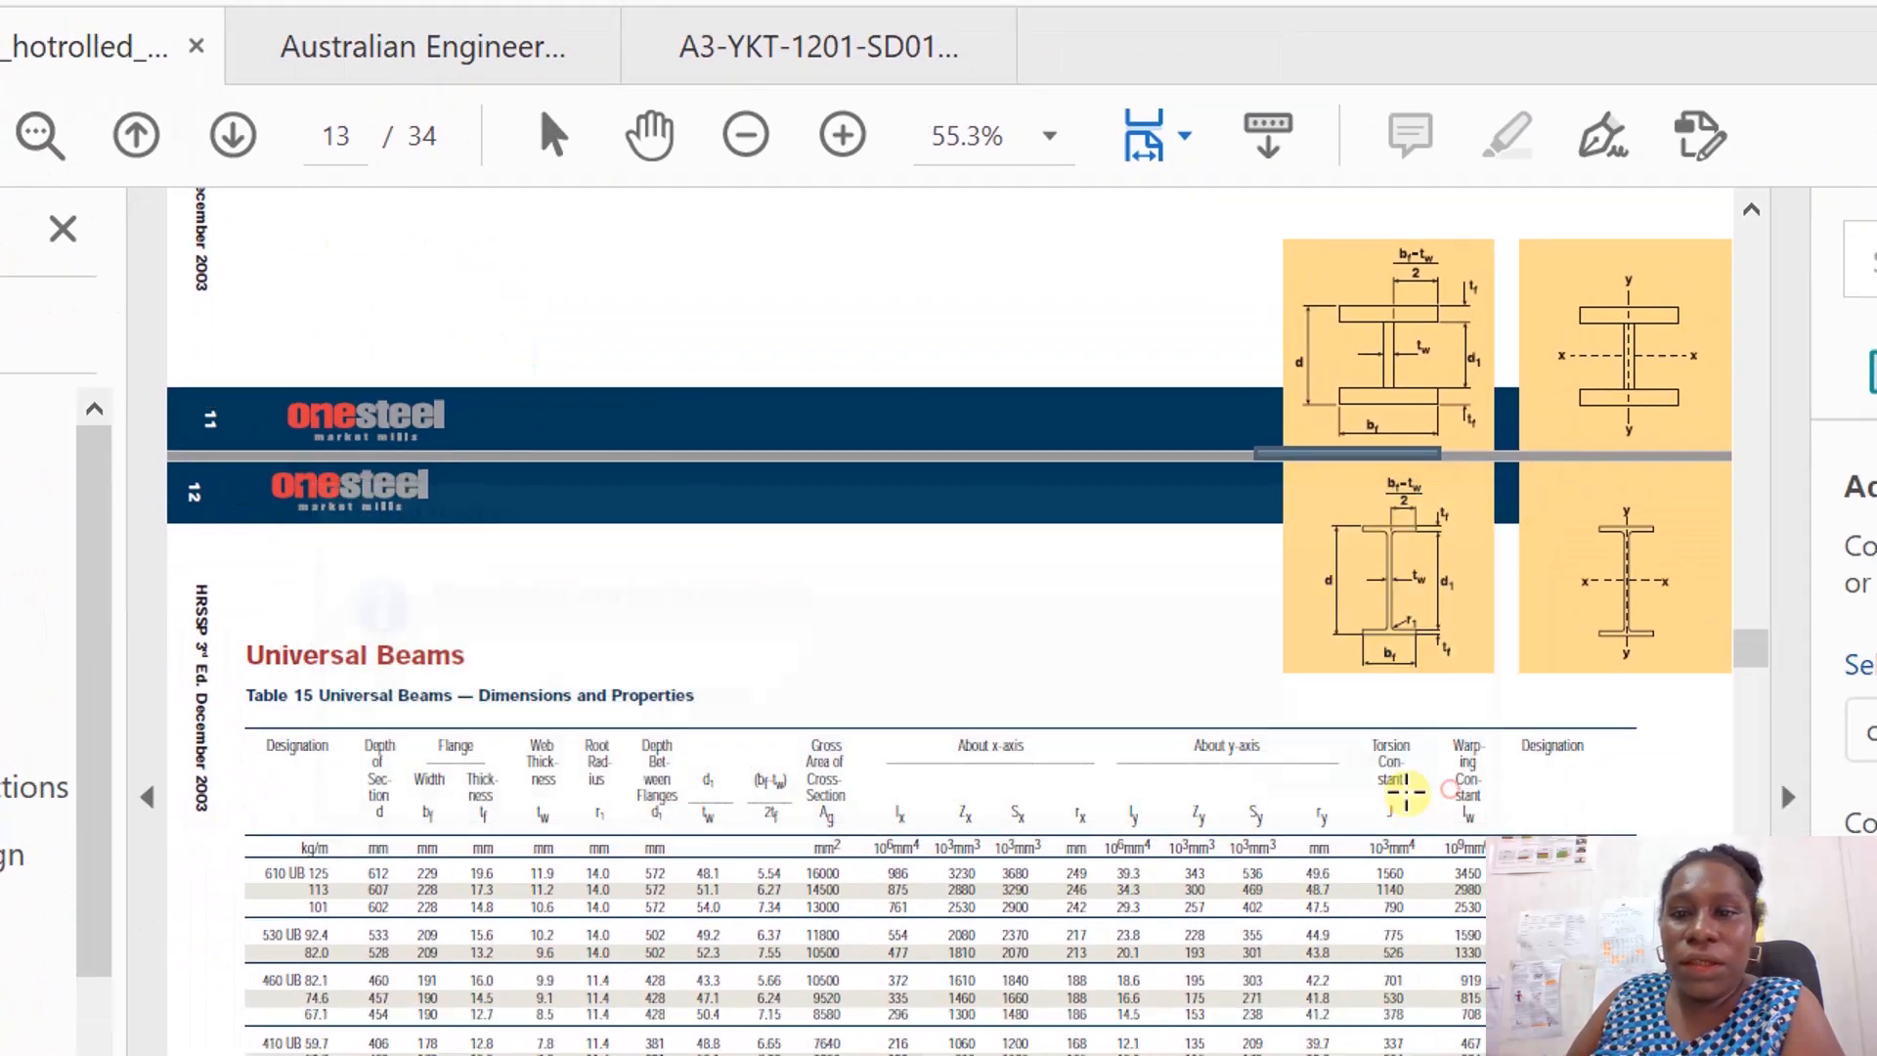
drag(1370, 775, 1386, 739)
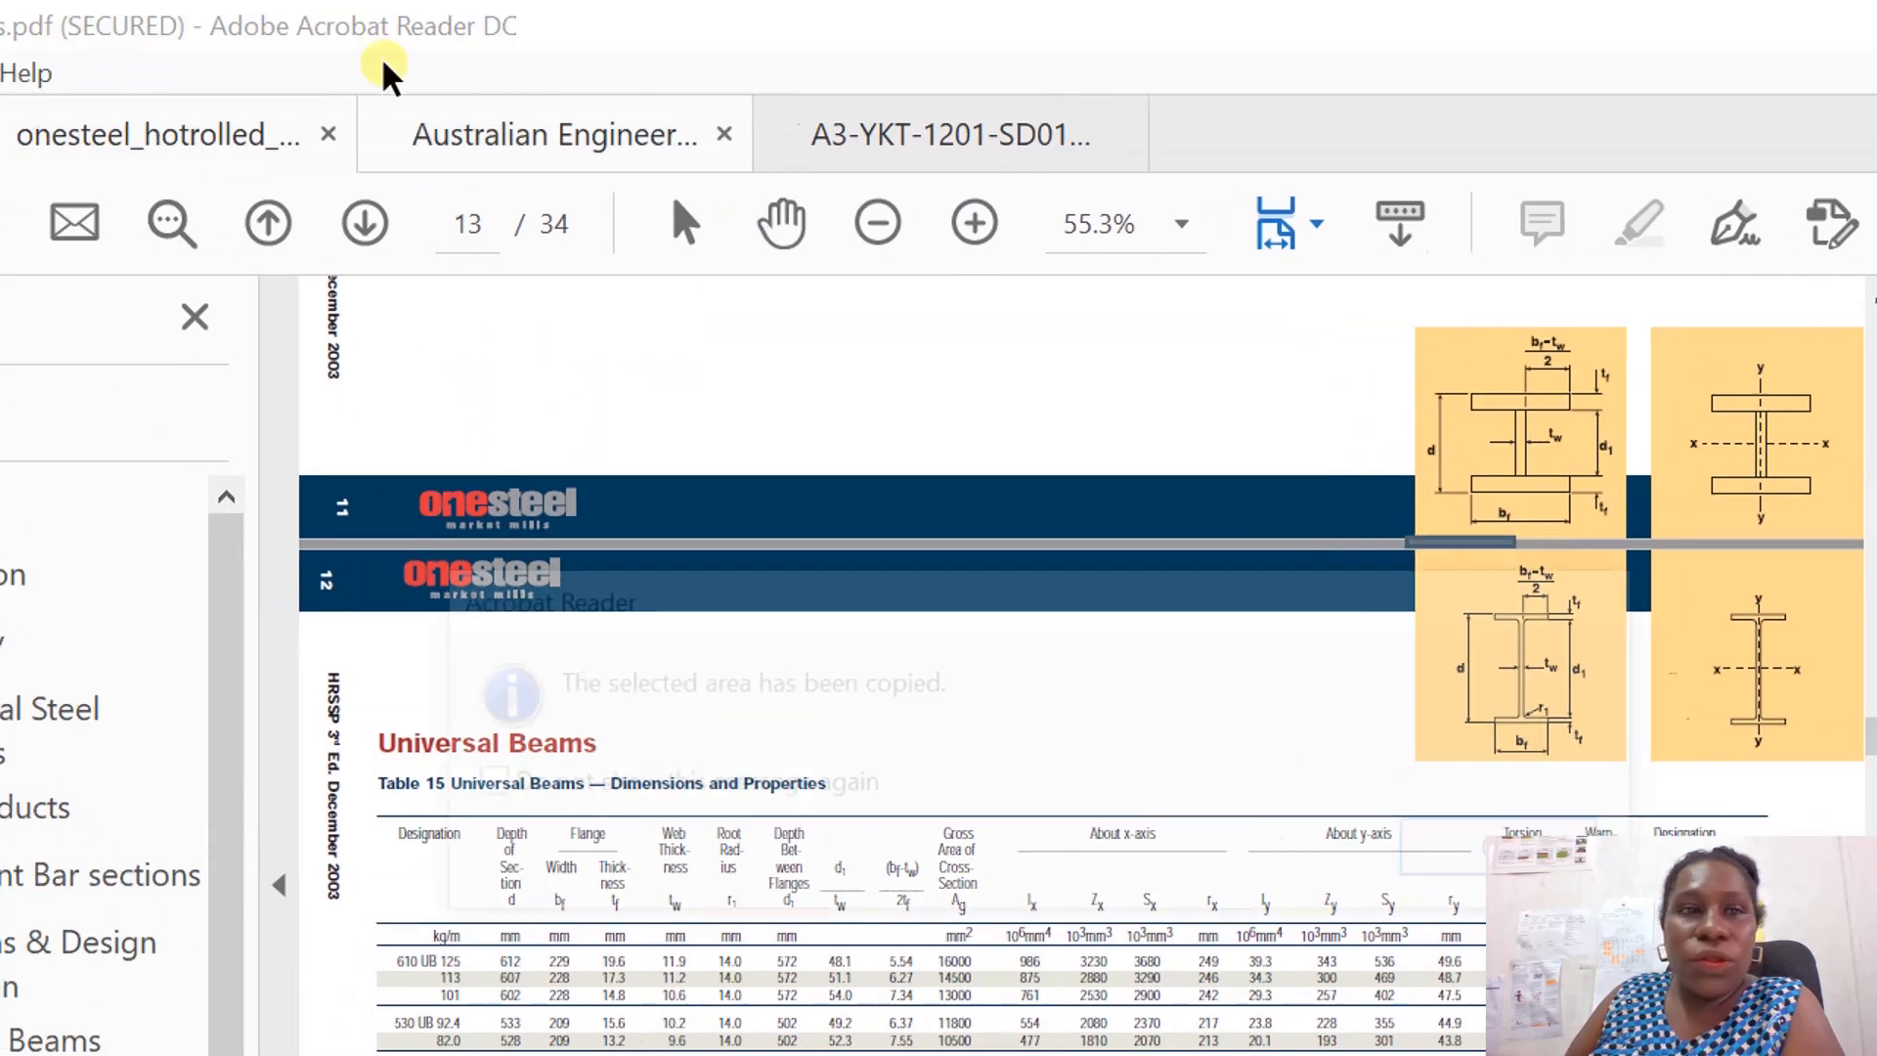
click(1466, 728)
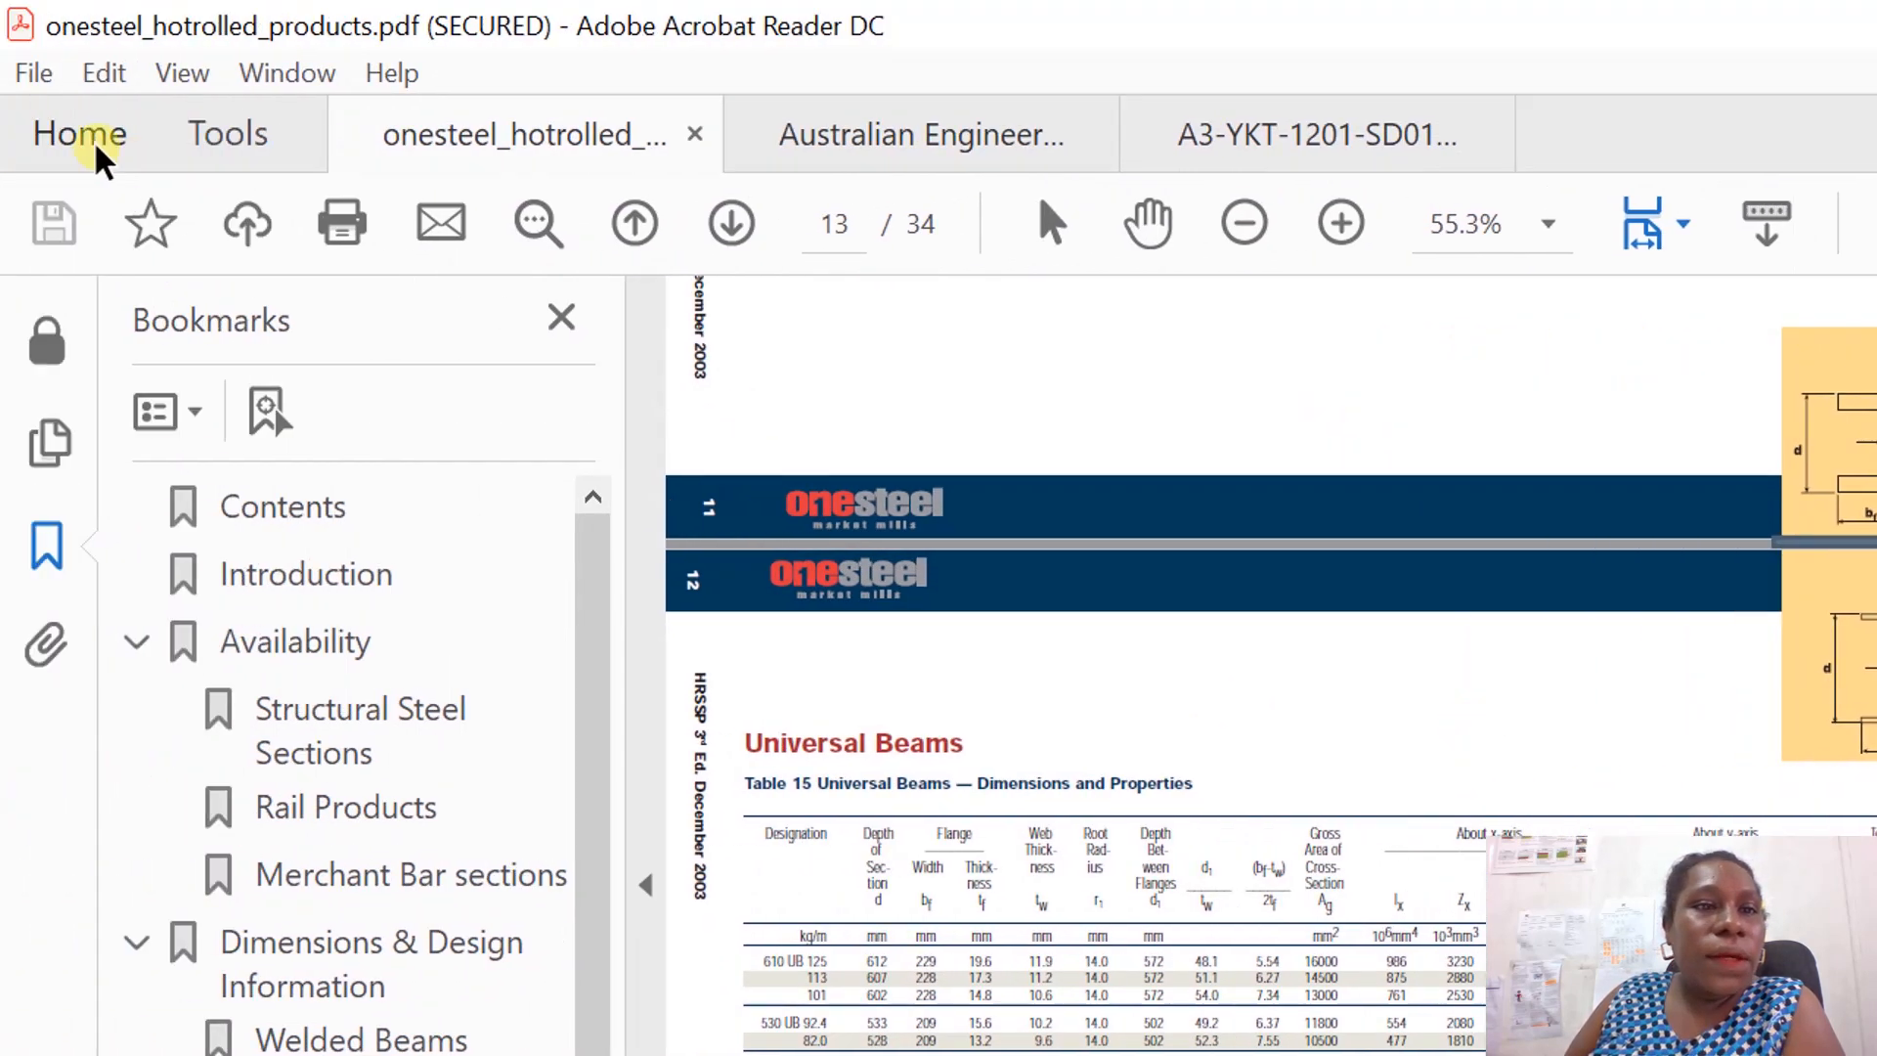
Choose the Take a Snapshot tool again and retry capturing the universal beam section diagrams.
click(182, 74)
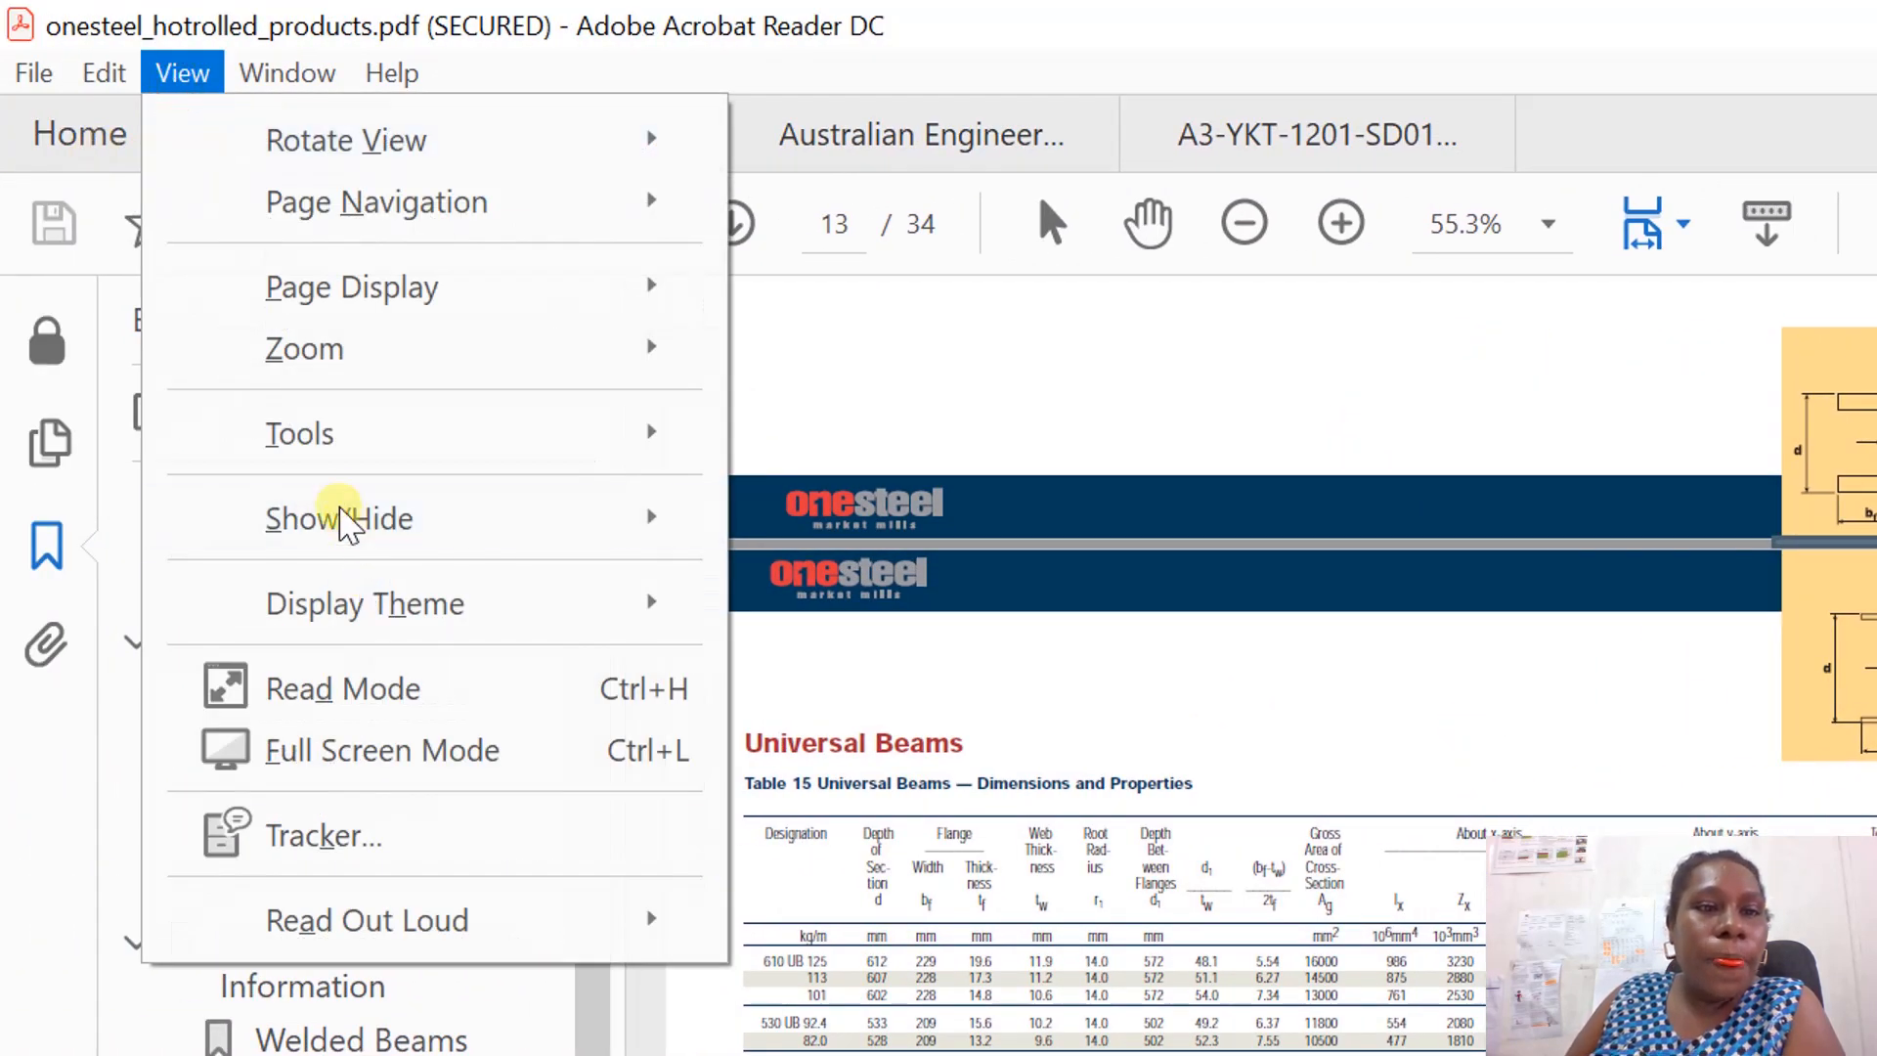
mouse_move(440, 155)
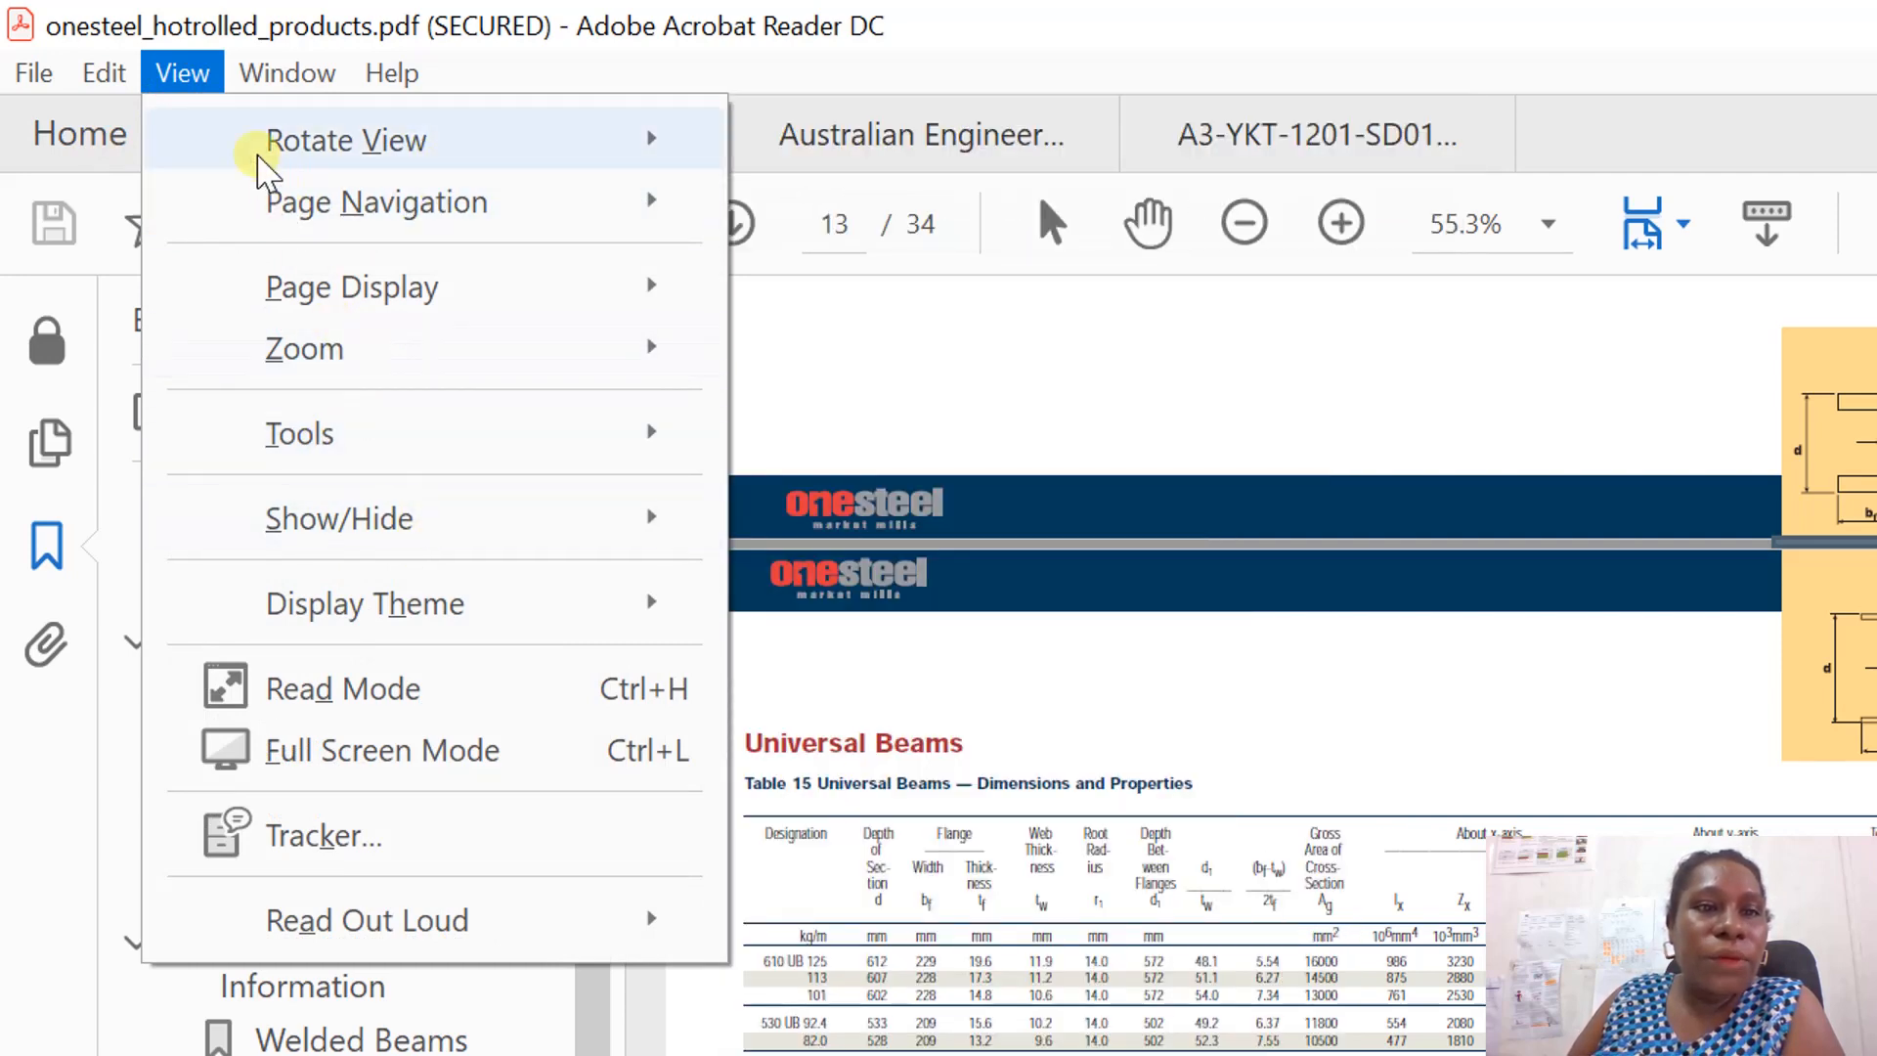
mouse_move(137, 84)
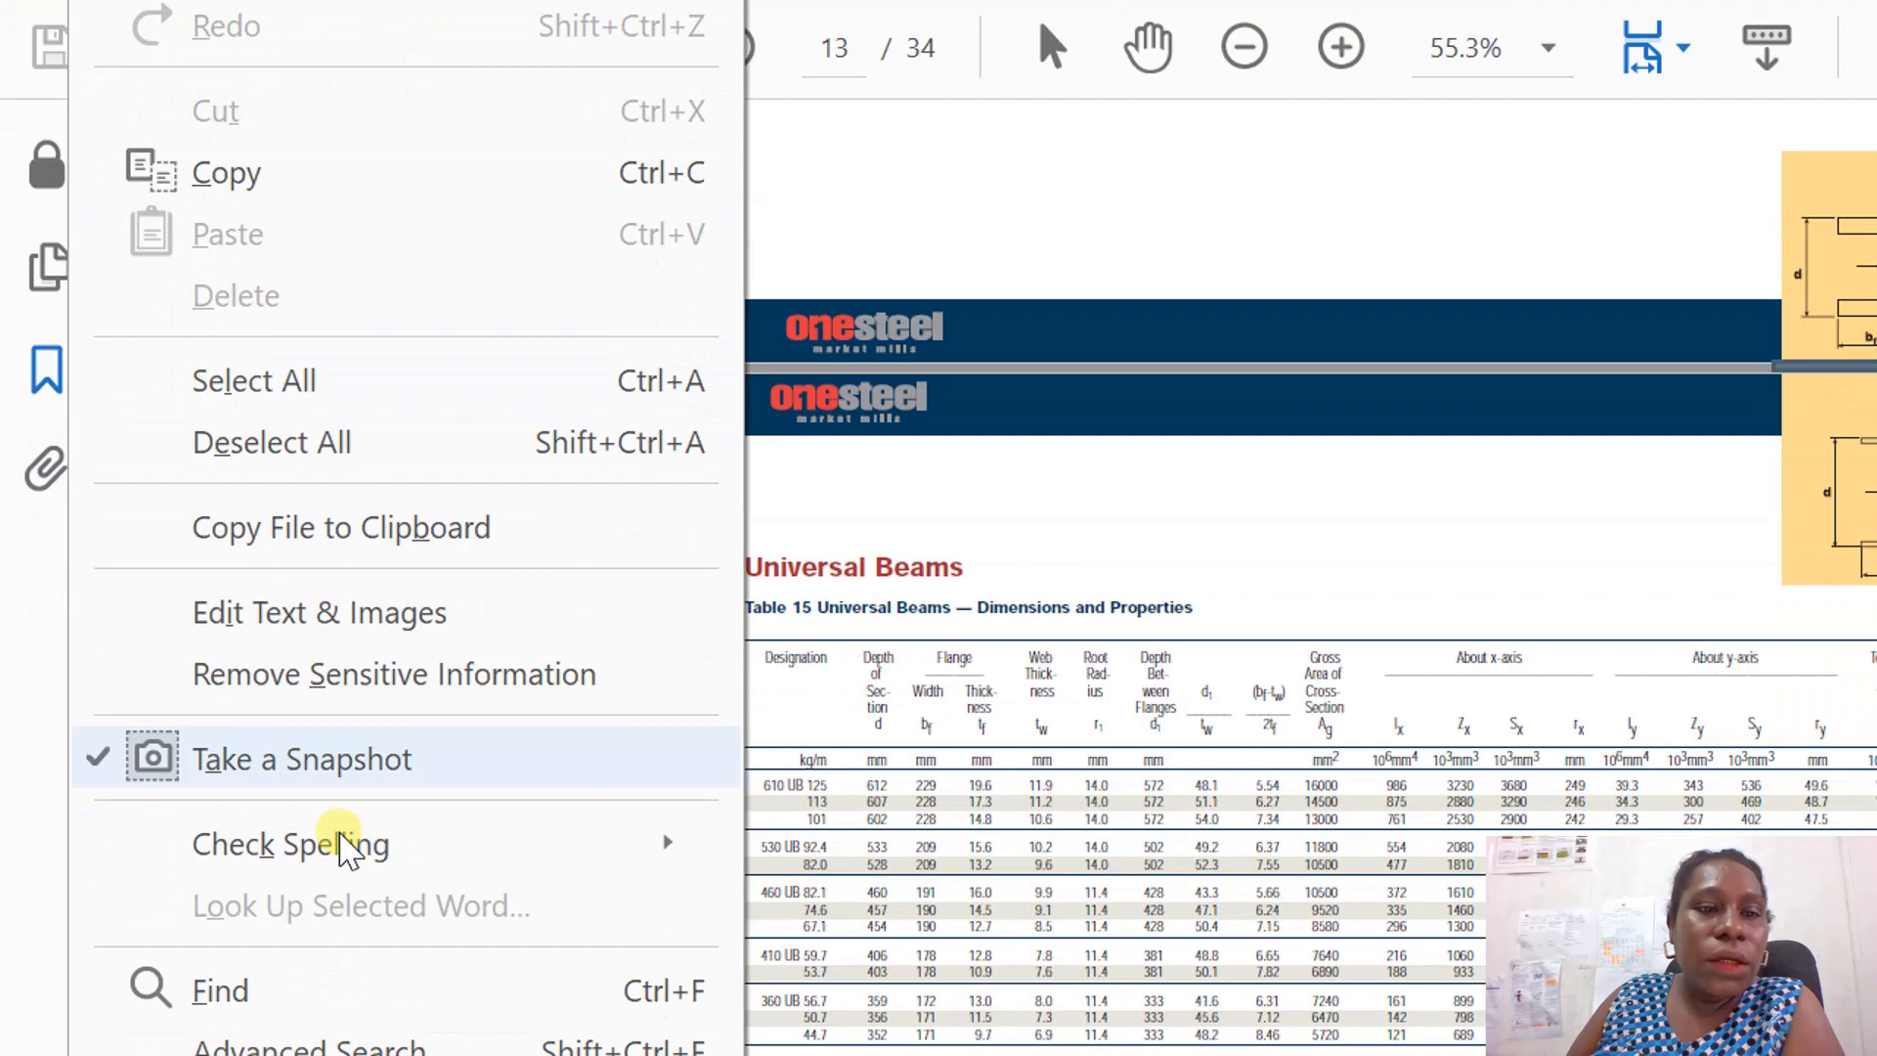
click(323, 935)
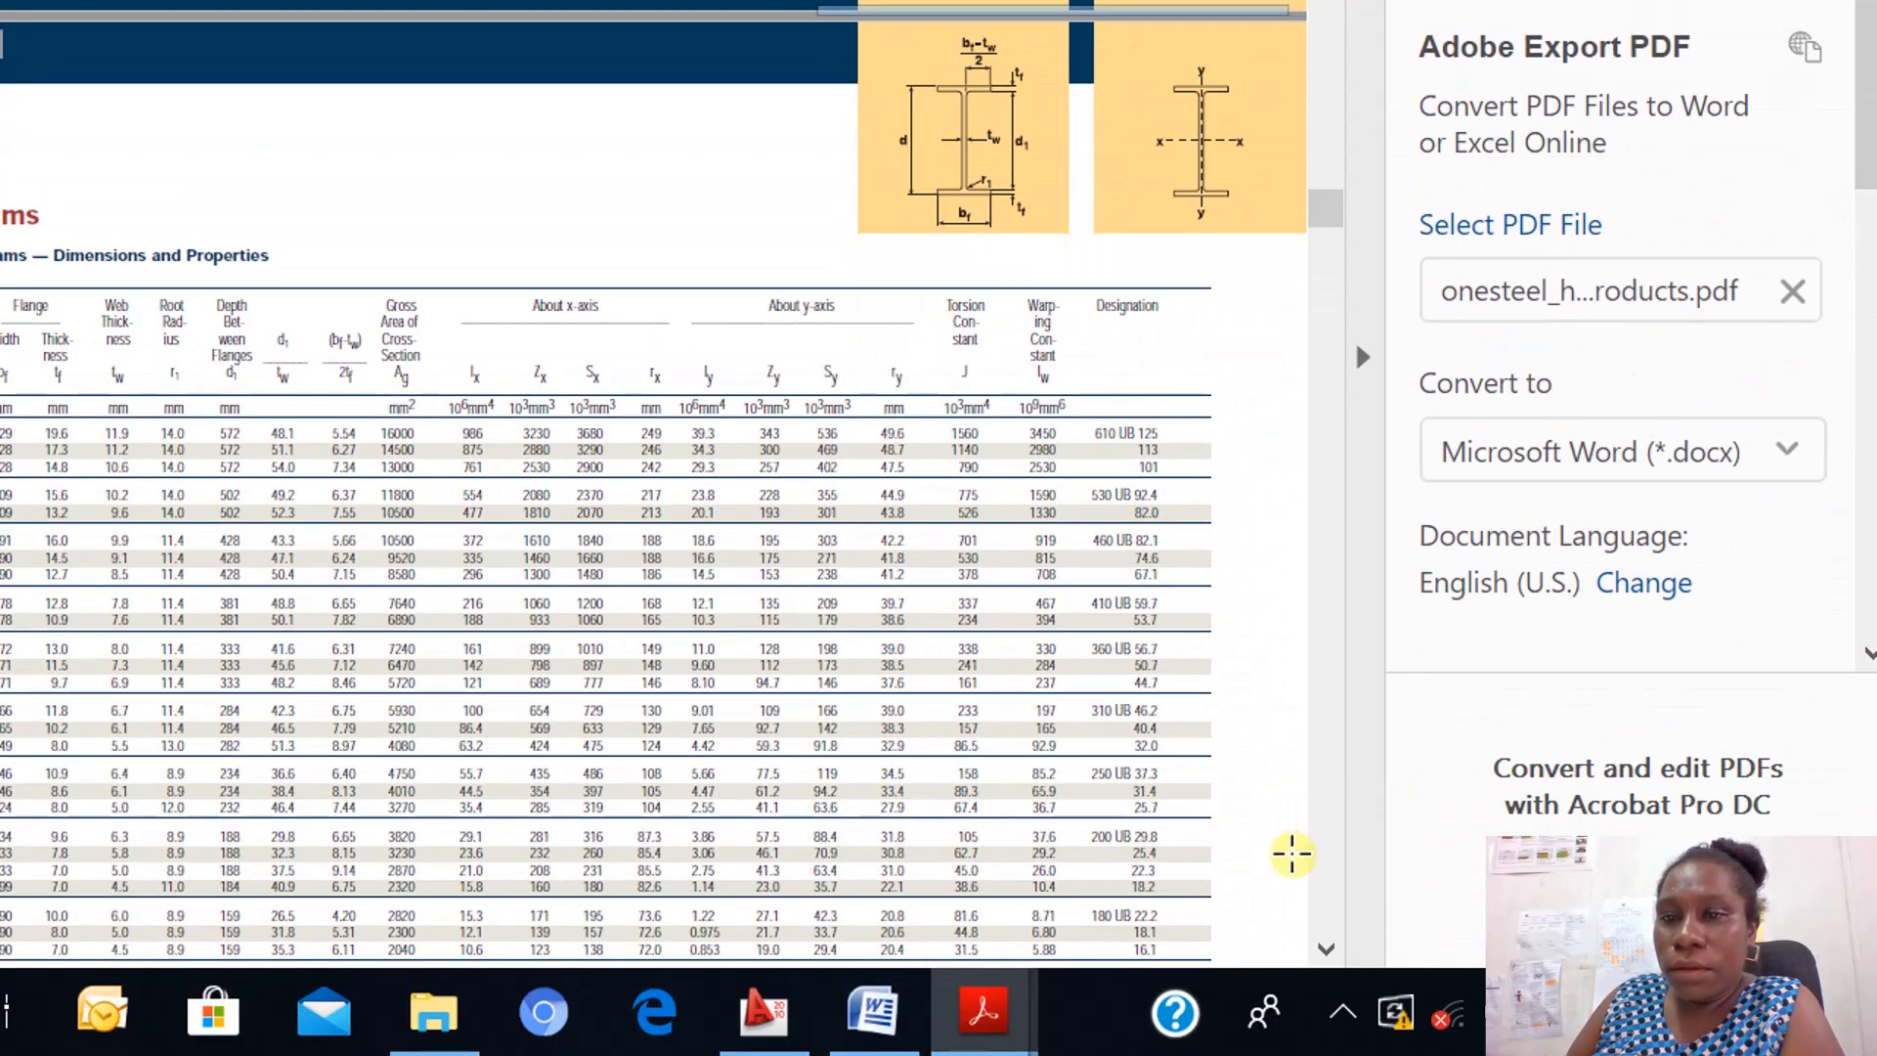
drag(1291, 853, 983, 363)
click(1007, 326)
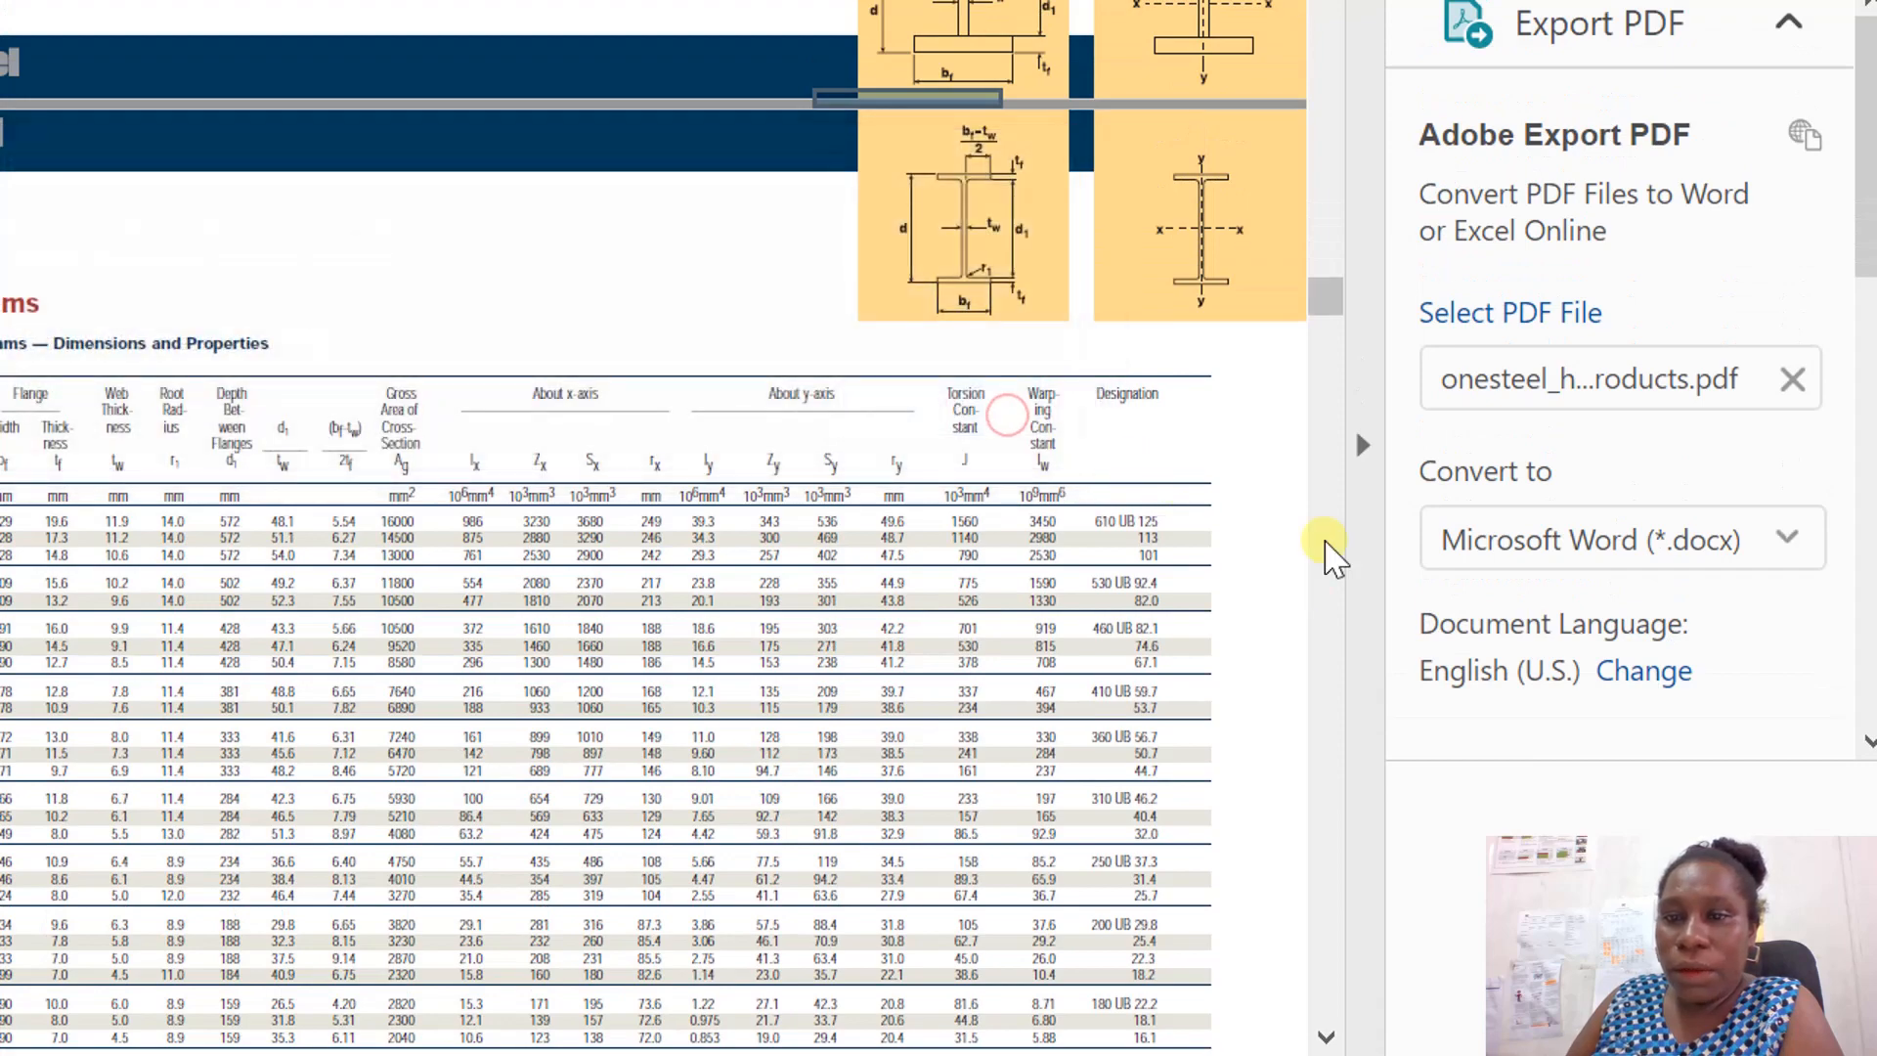
Return to page 12 of the catalogue and copy a snapshot of the two universal beam section diagrams directly above Table 15.
click(1331, 326)
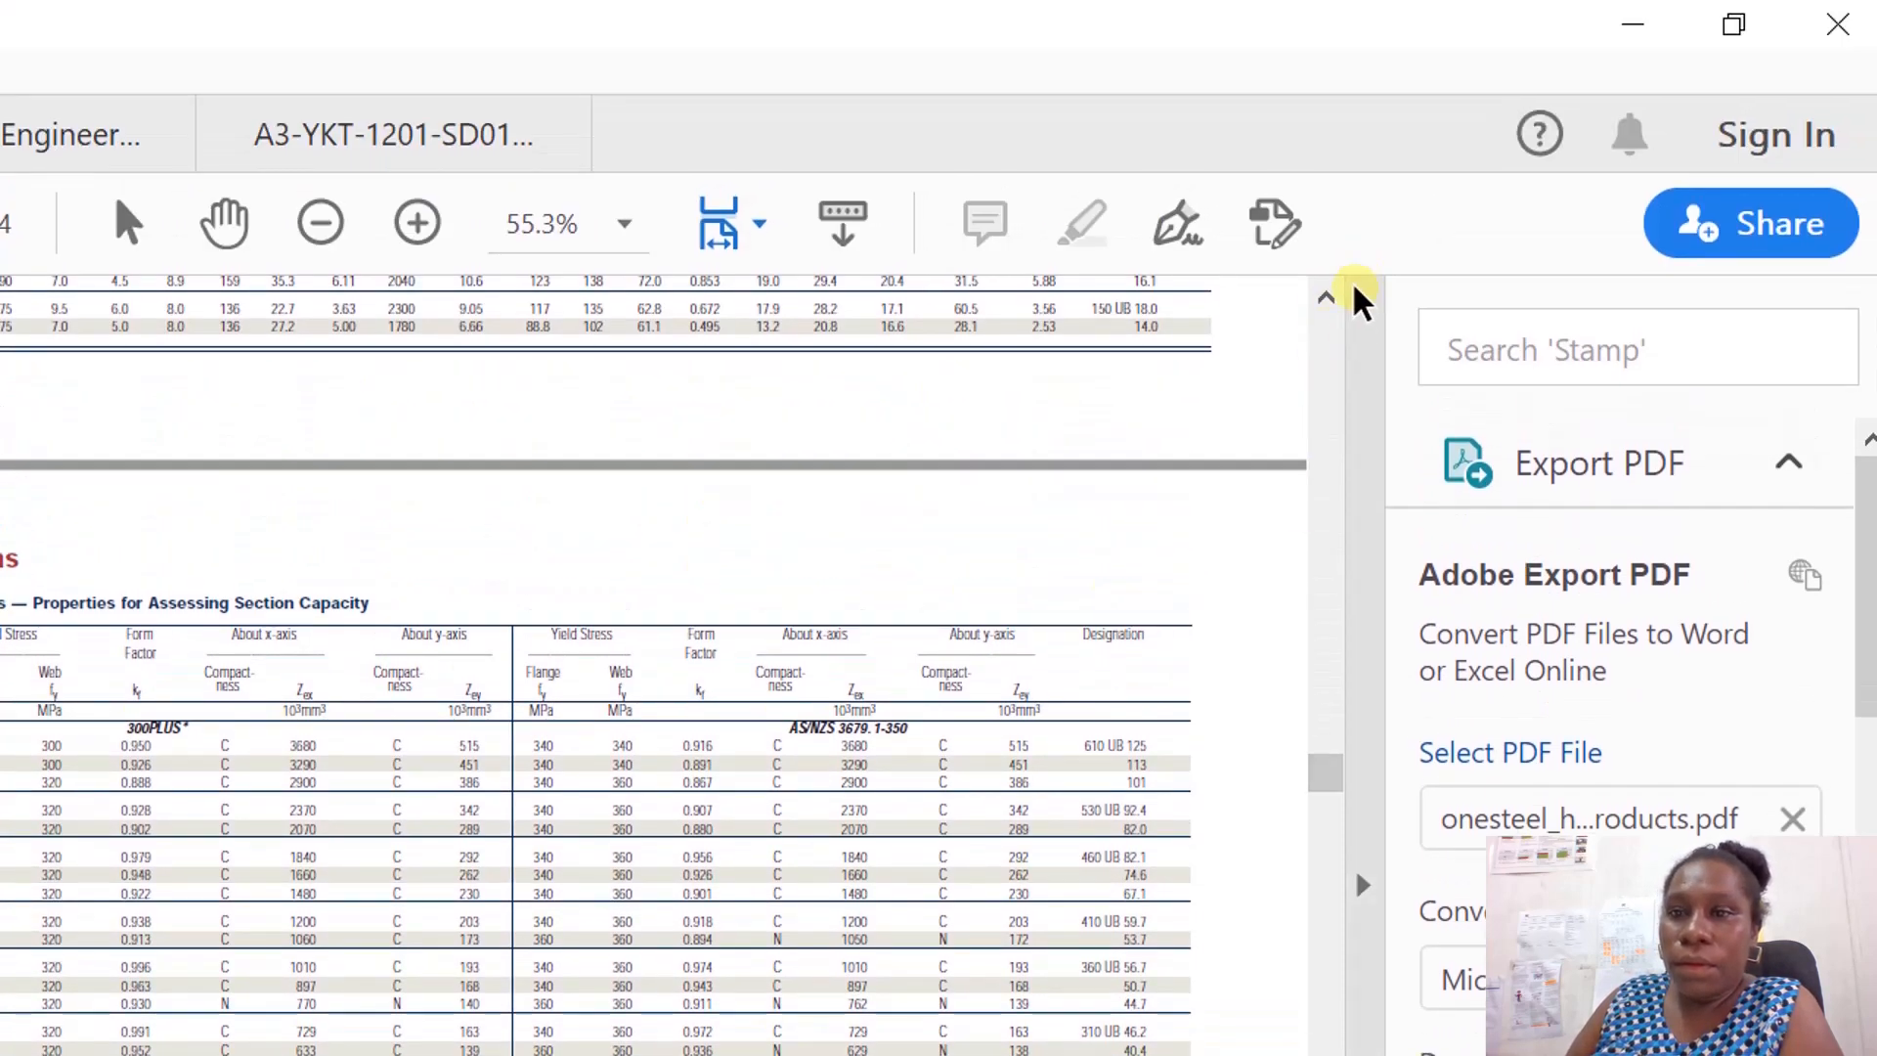
click(1328, 297)
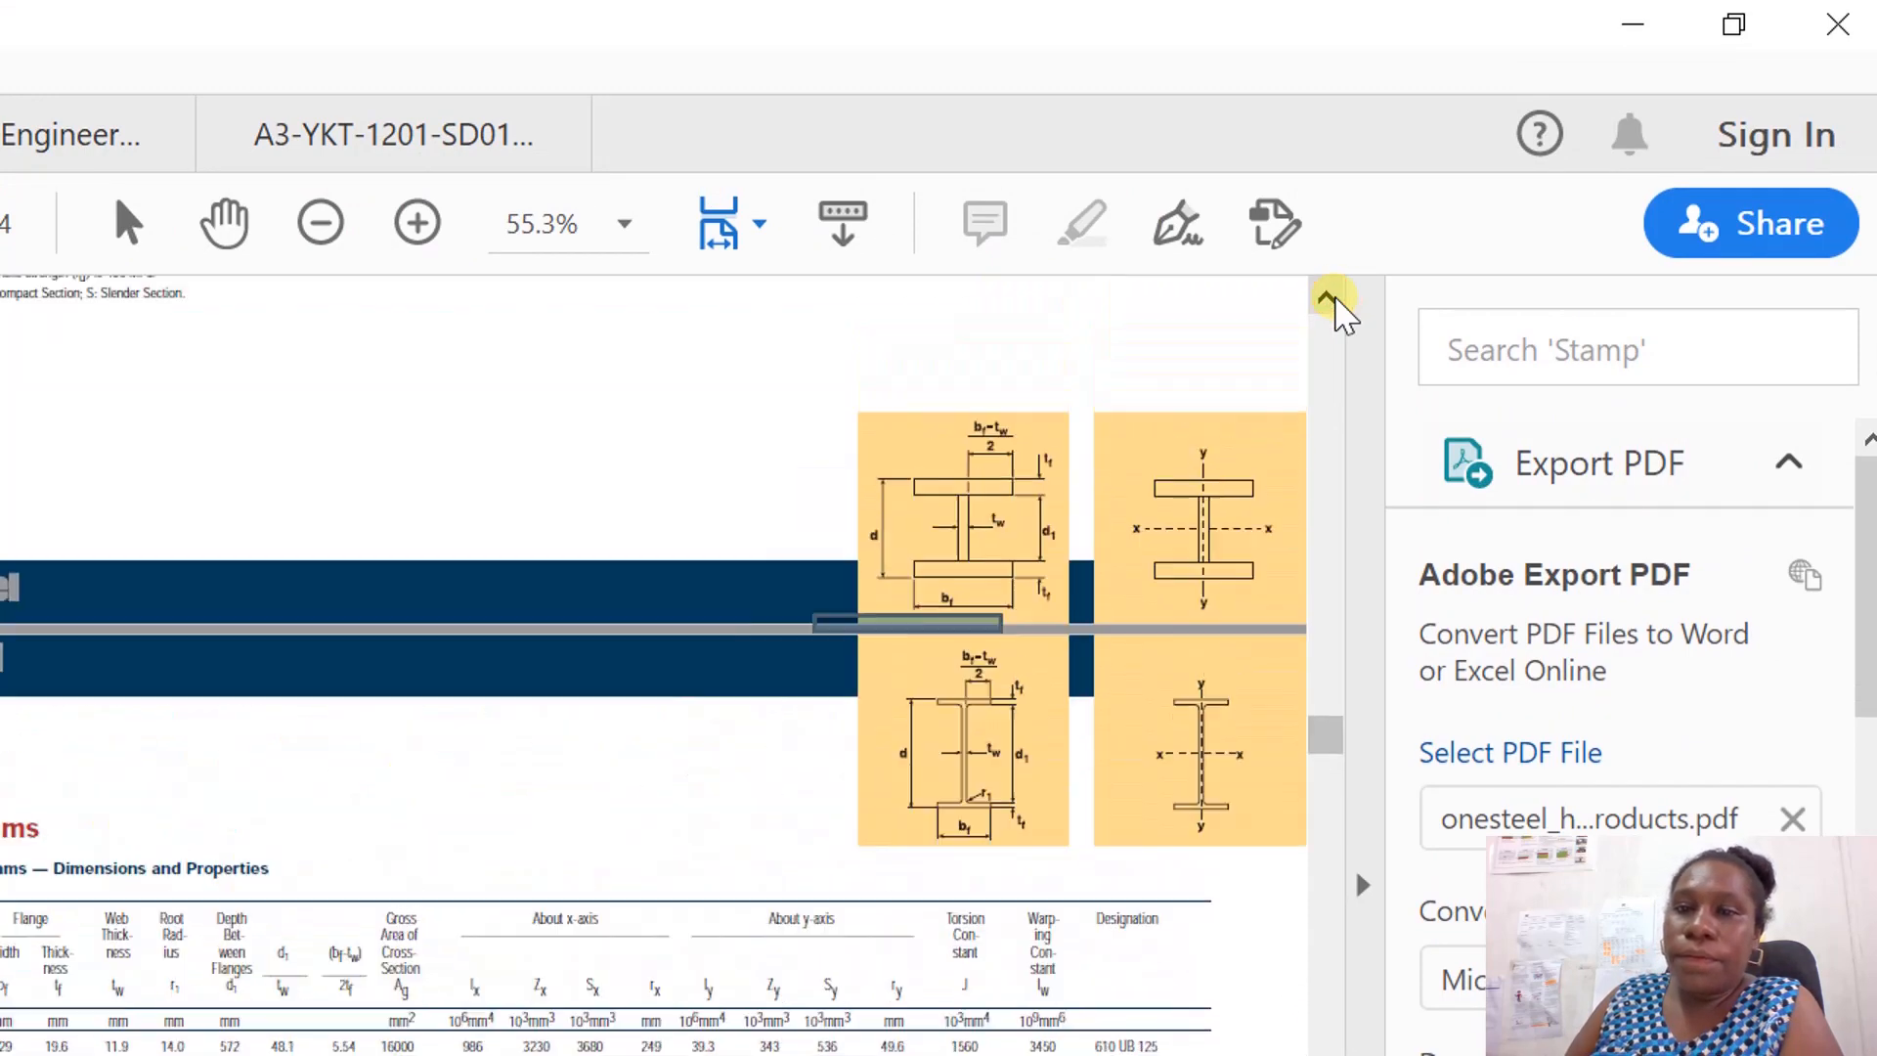
click(1335, 298)
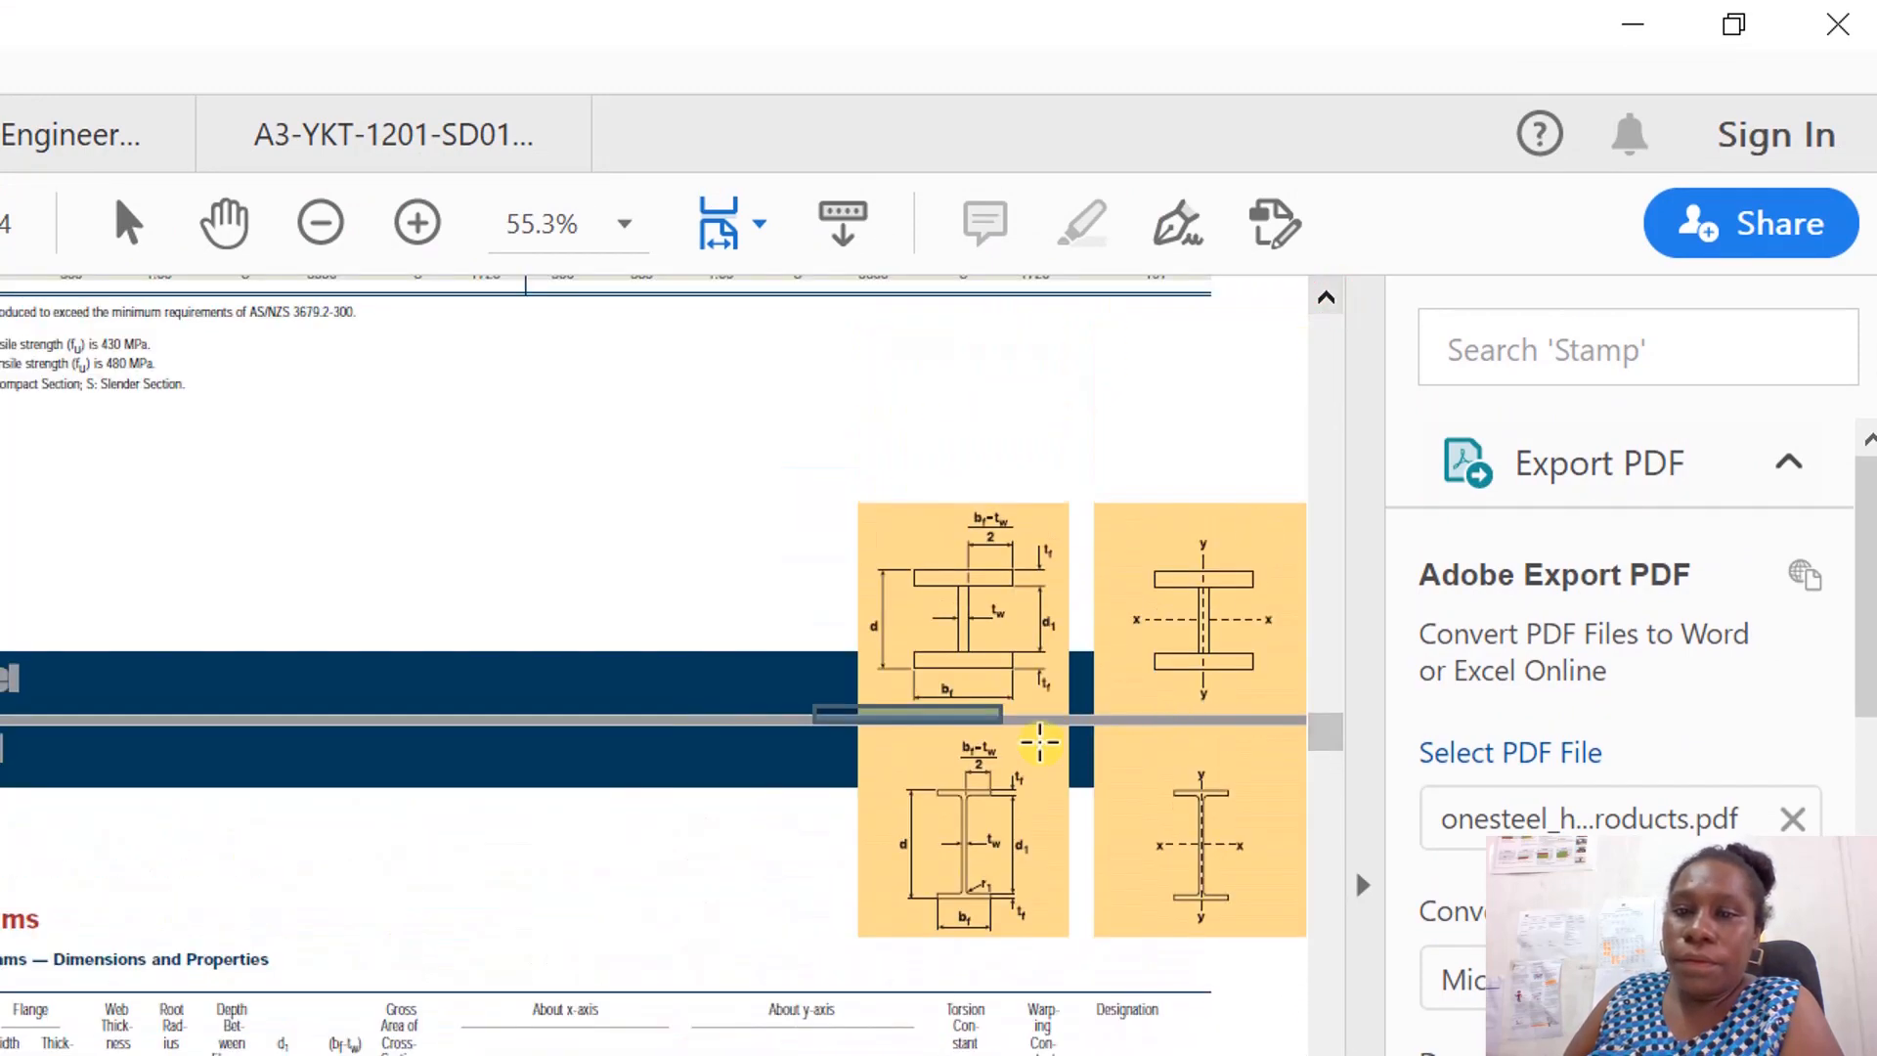
drag(812, 752, 1361, 980)
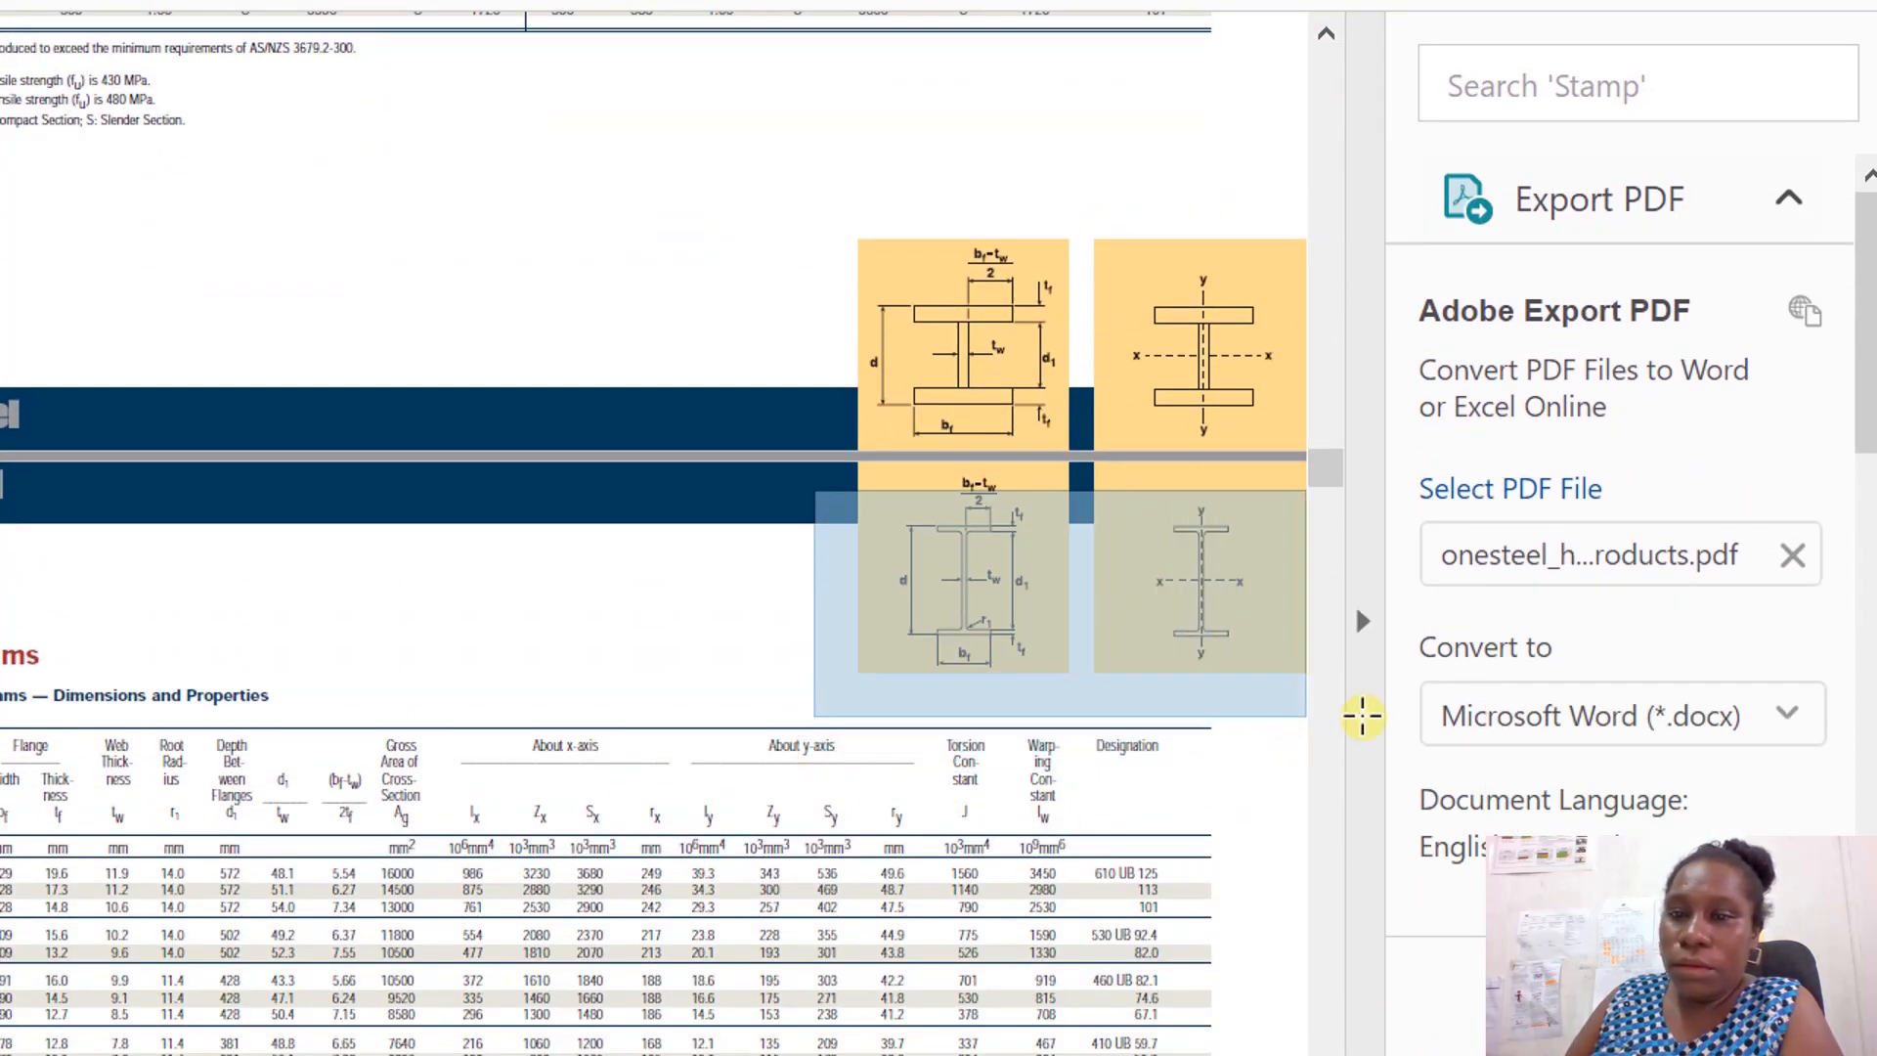
drag(1335, 720, 1292, 689)
click(961, 587)
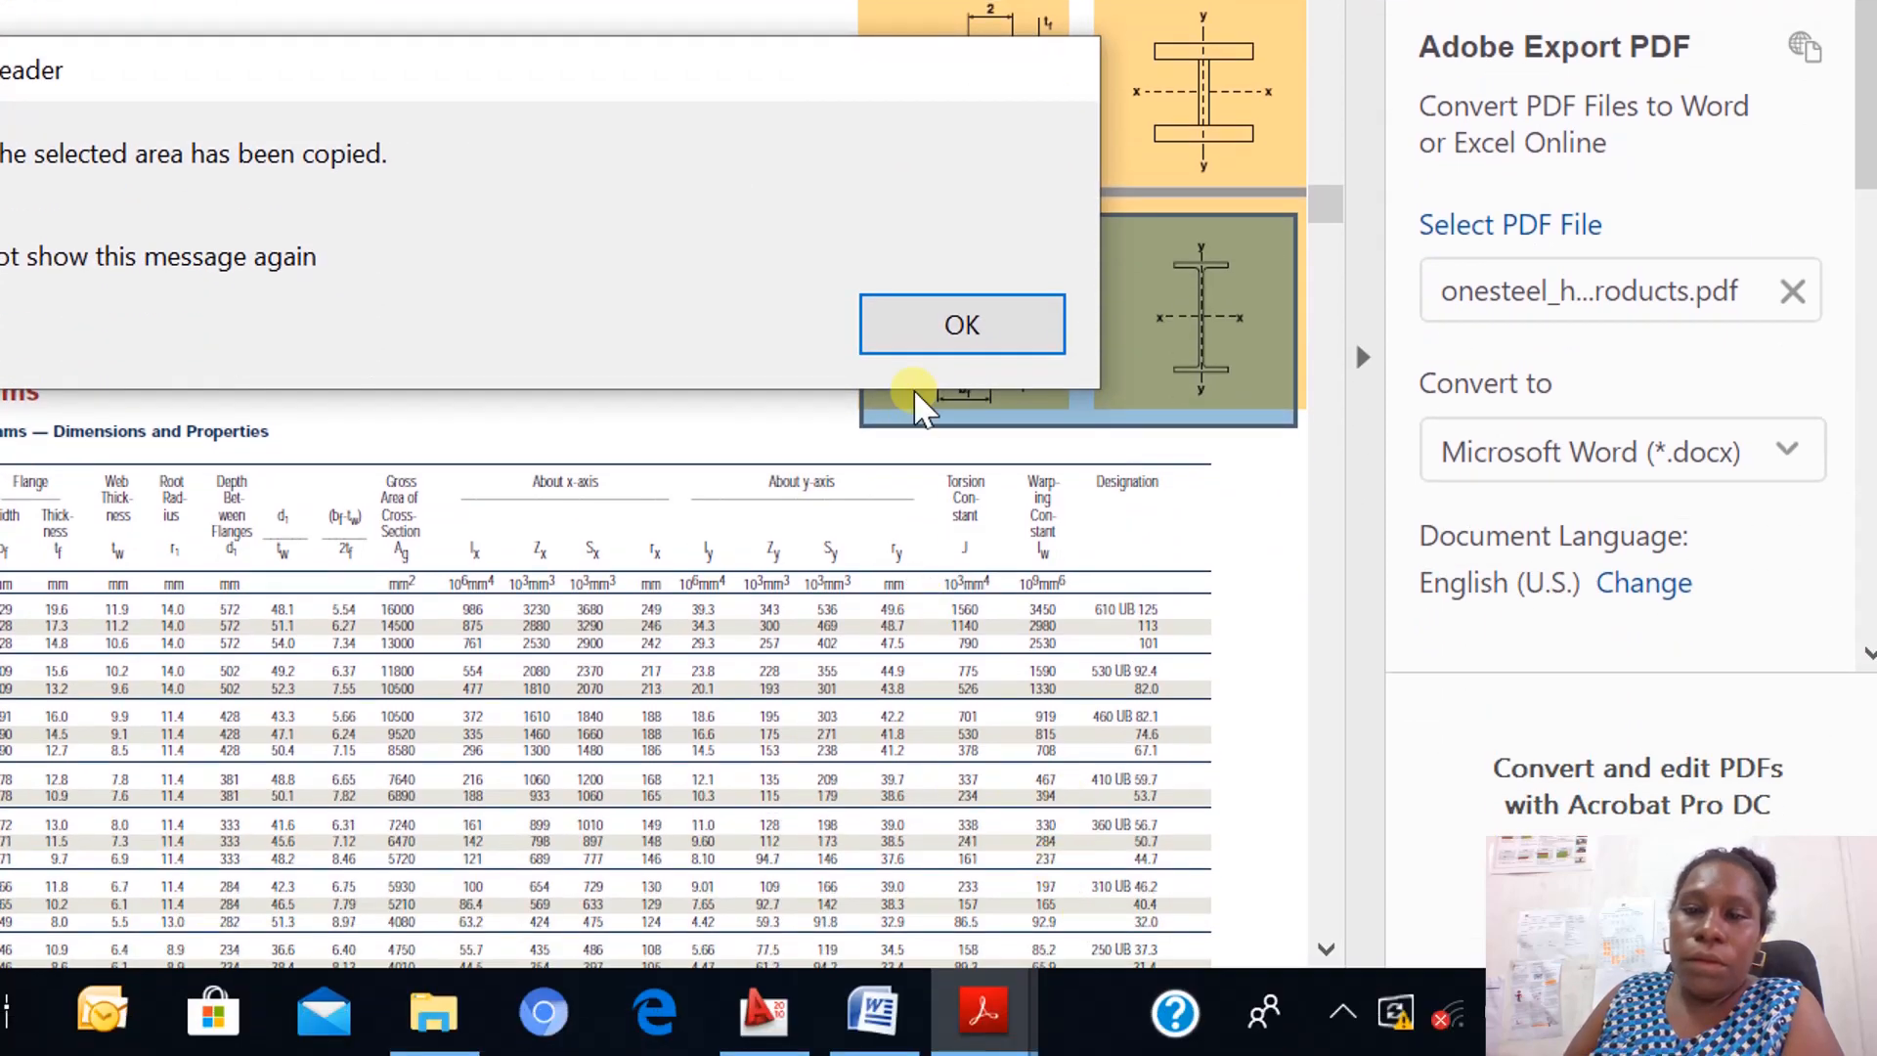
click(956, 321)
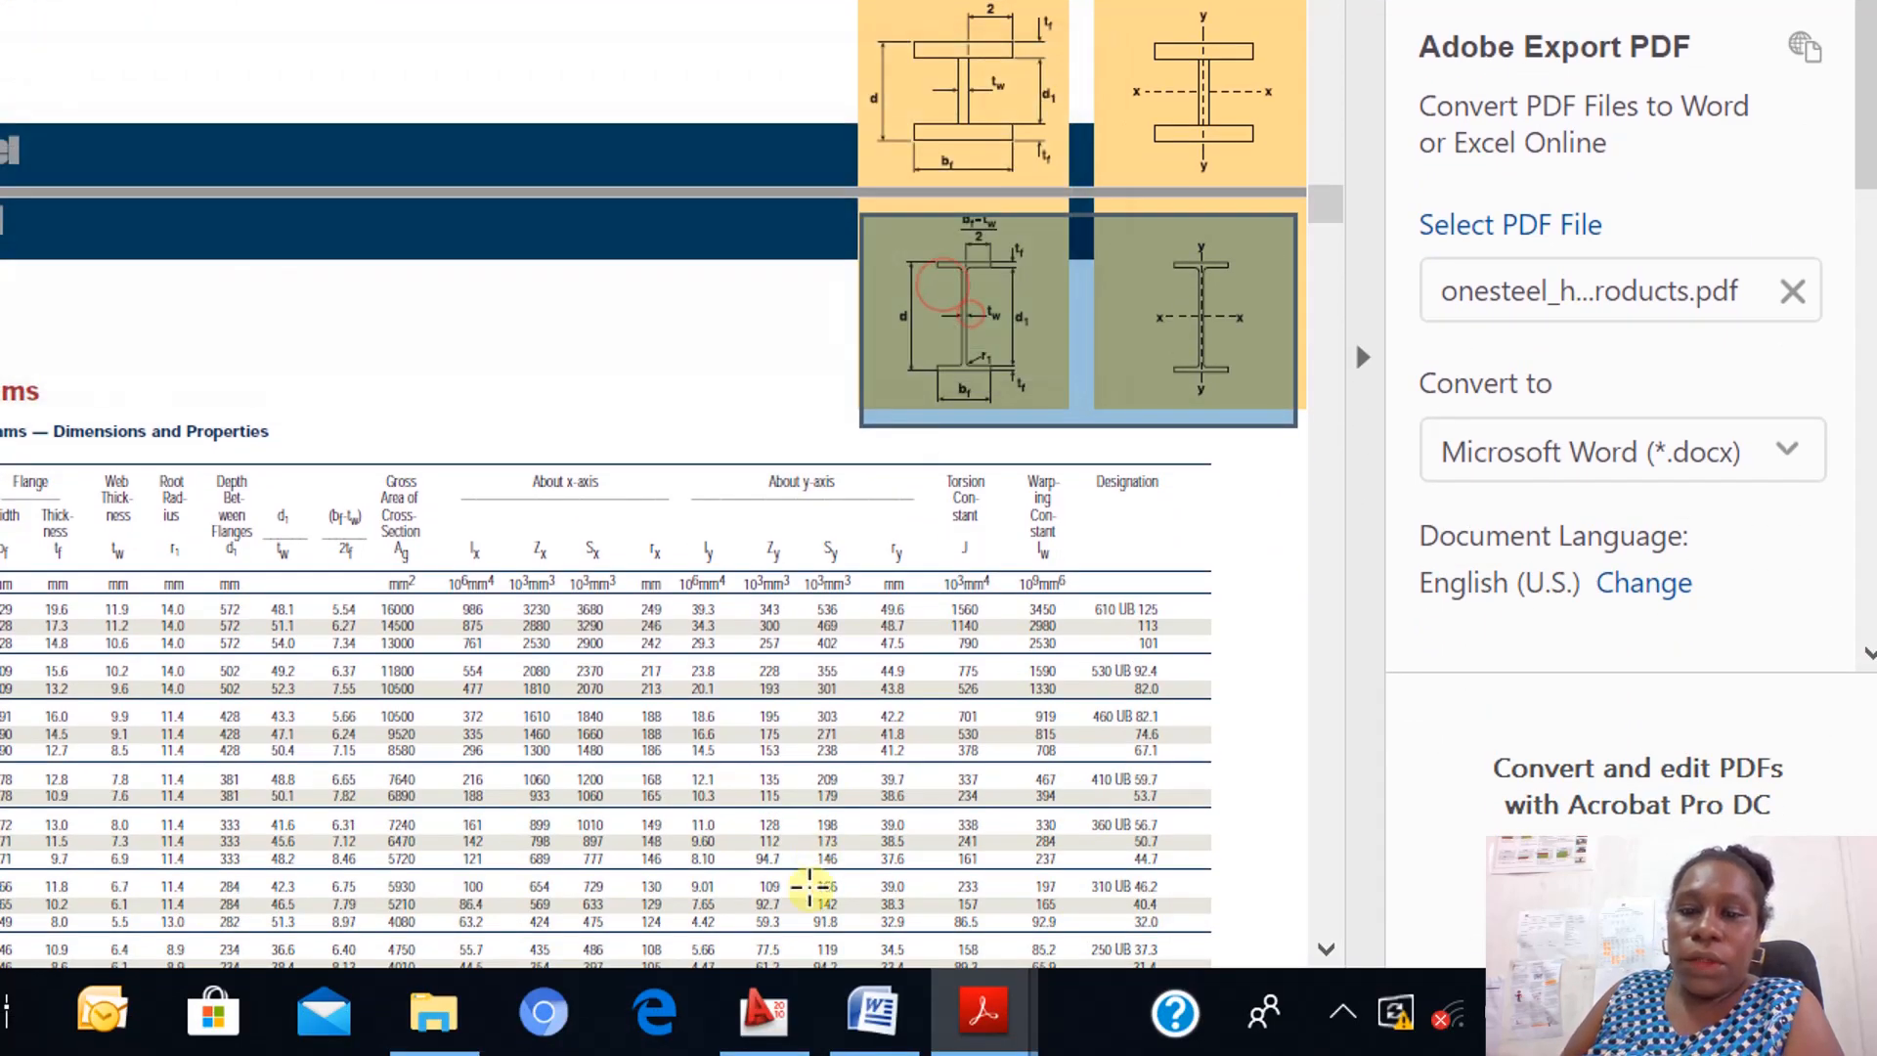
Switch to AutoCAD and paste the section diagrams beside the Universal Beams table, accepting the default OLE text size.
click(748, 1036)
scroll(917, 665, up, 4)
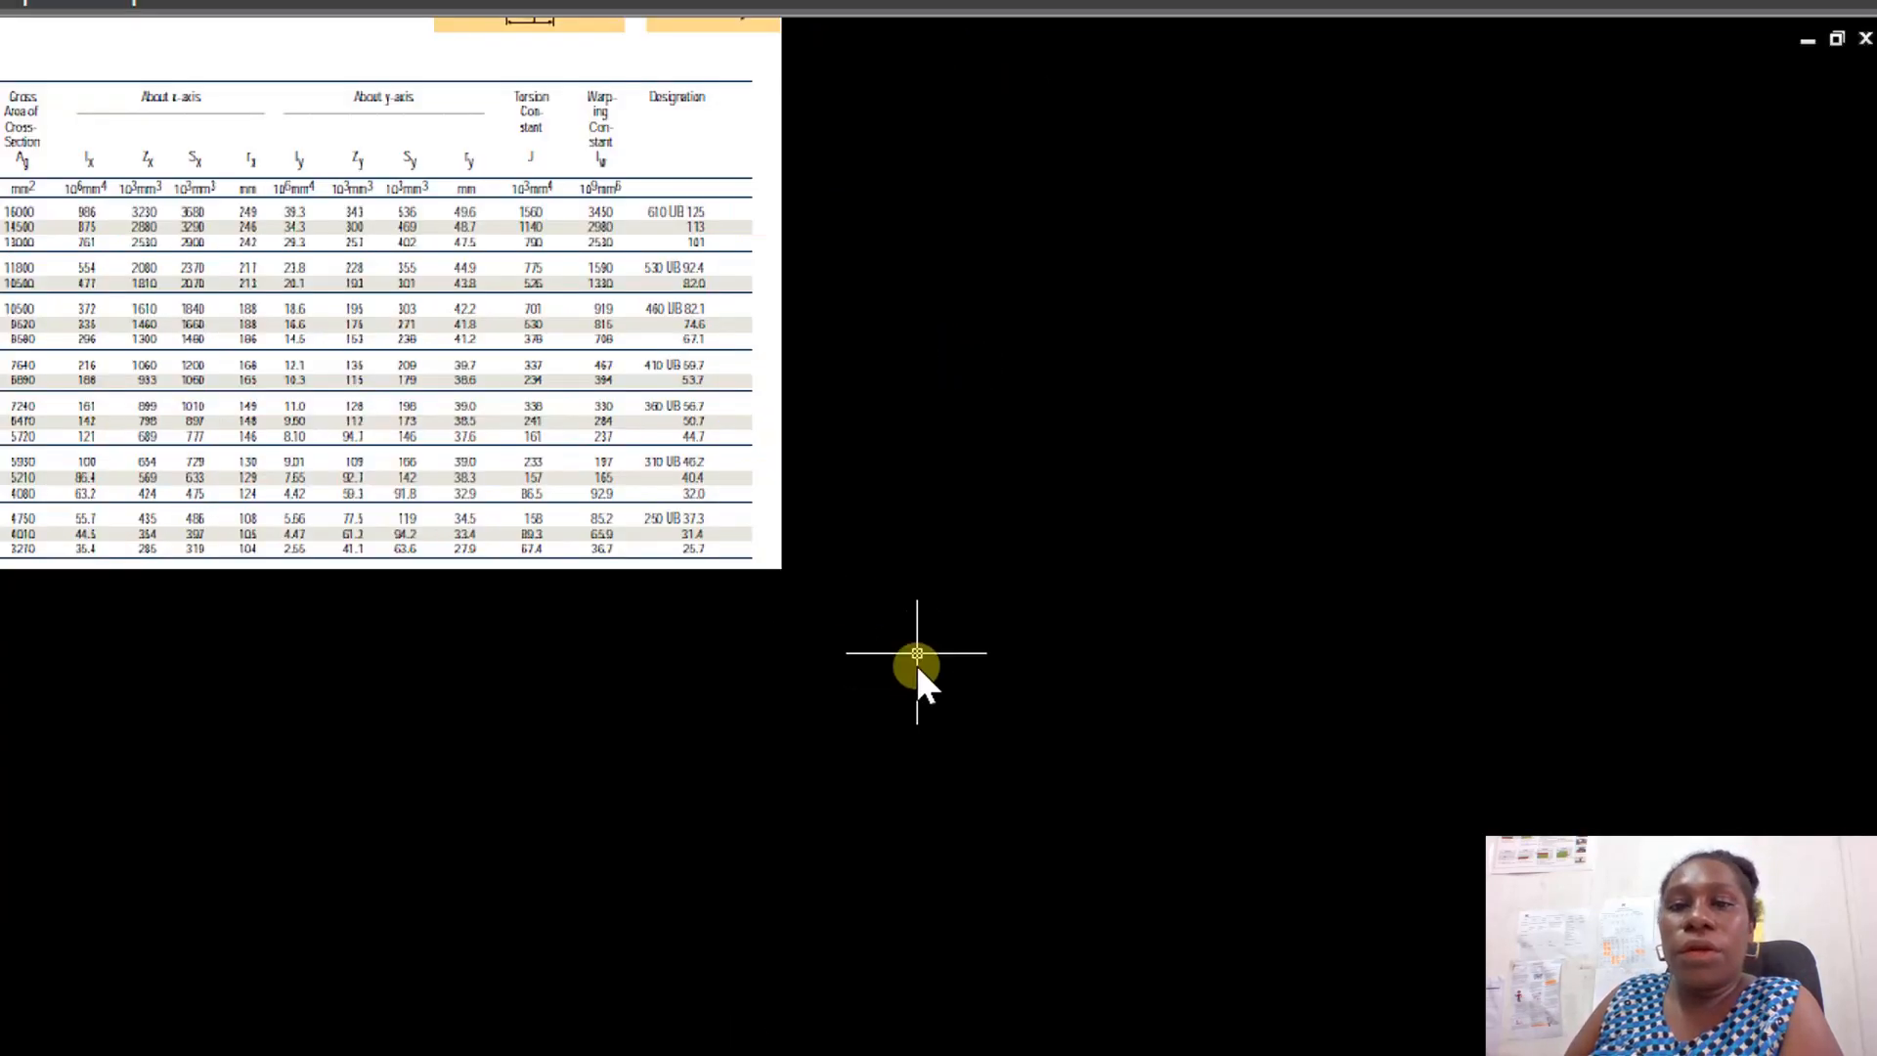
scroll(944, 782, down, 5)
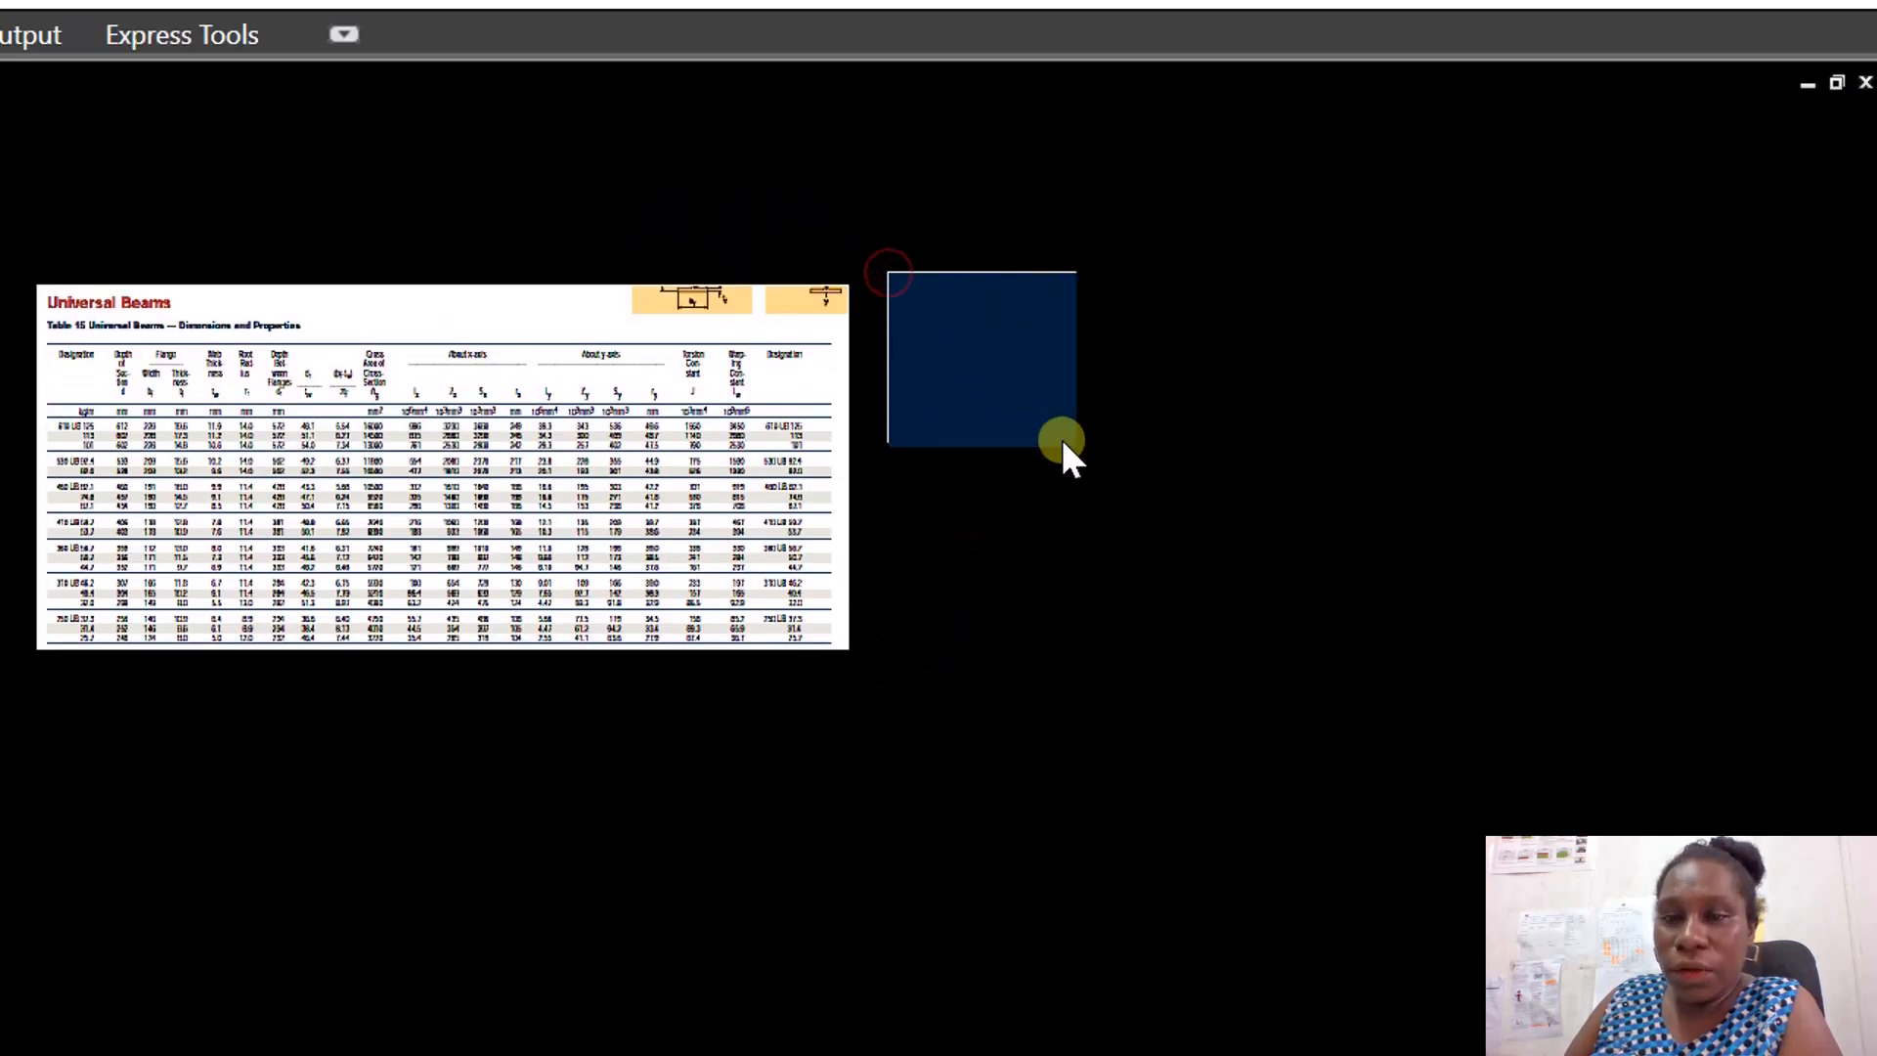
right_click(1004, 400)
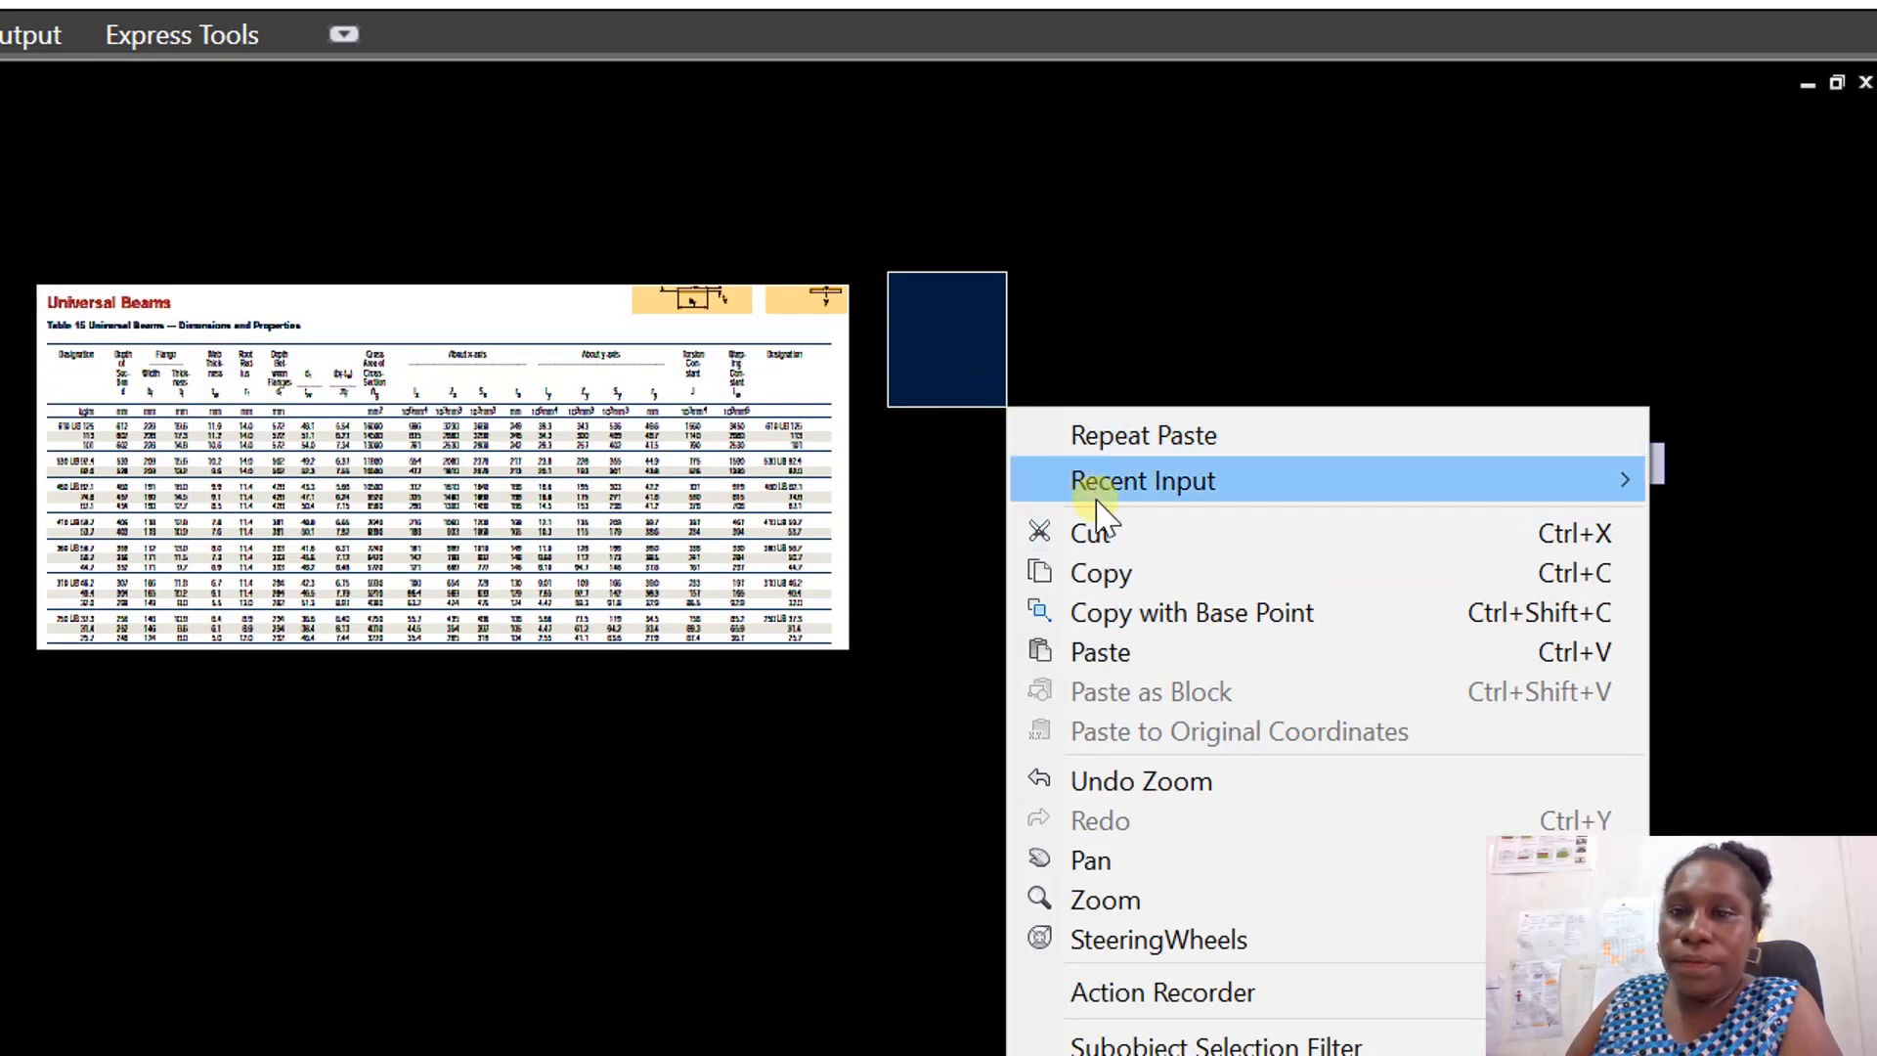
click(1102, 435)
key(Escape)
click(931, 426)
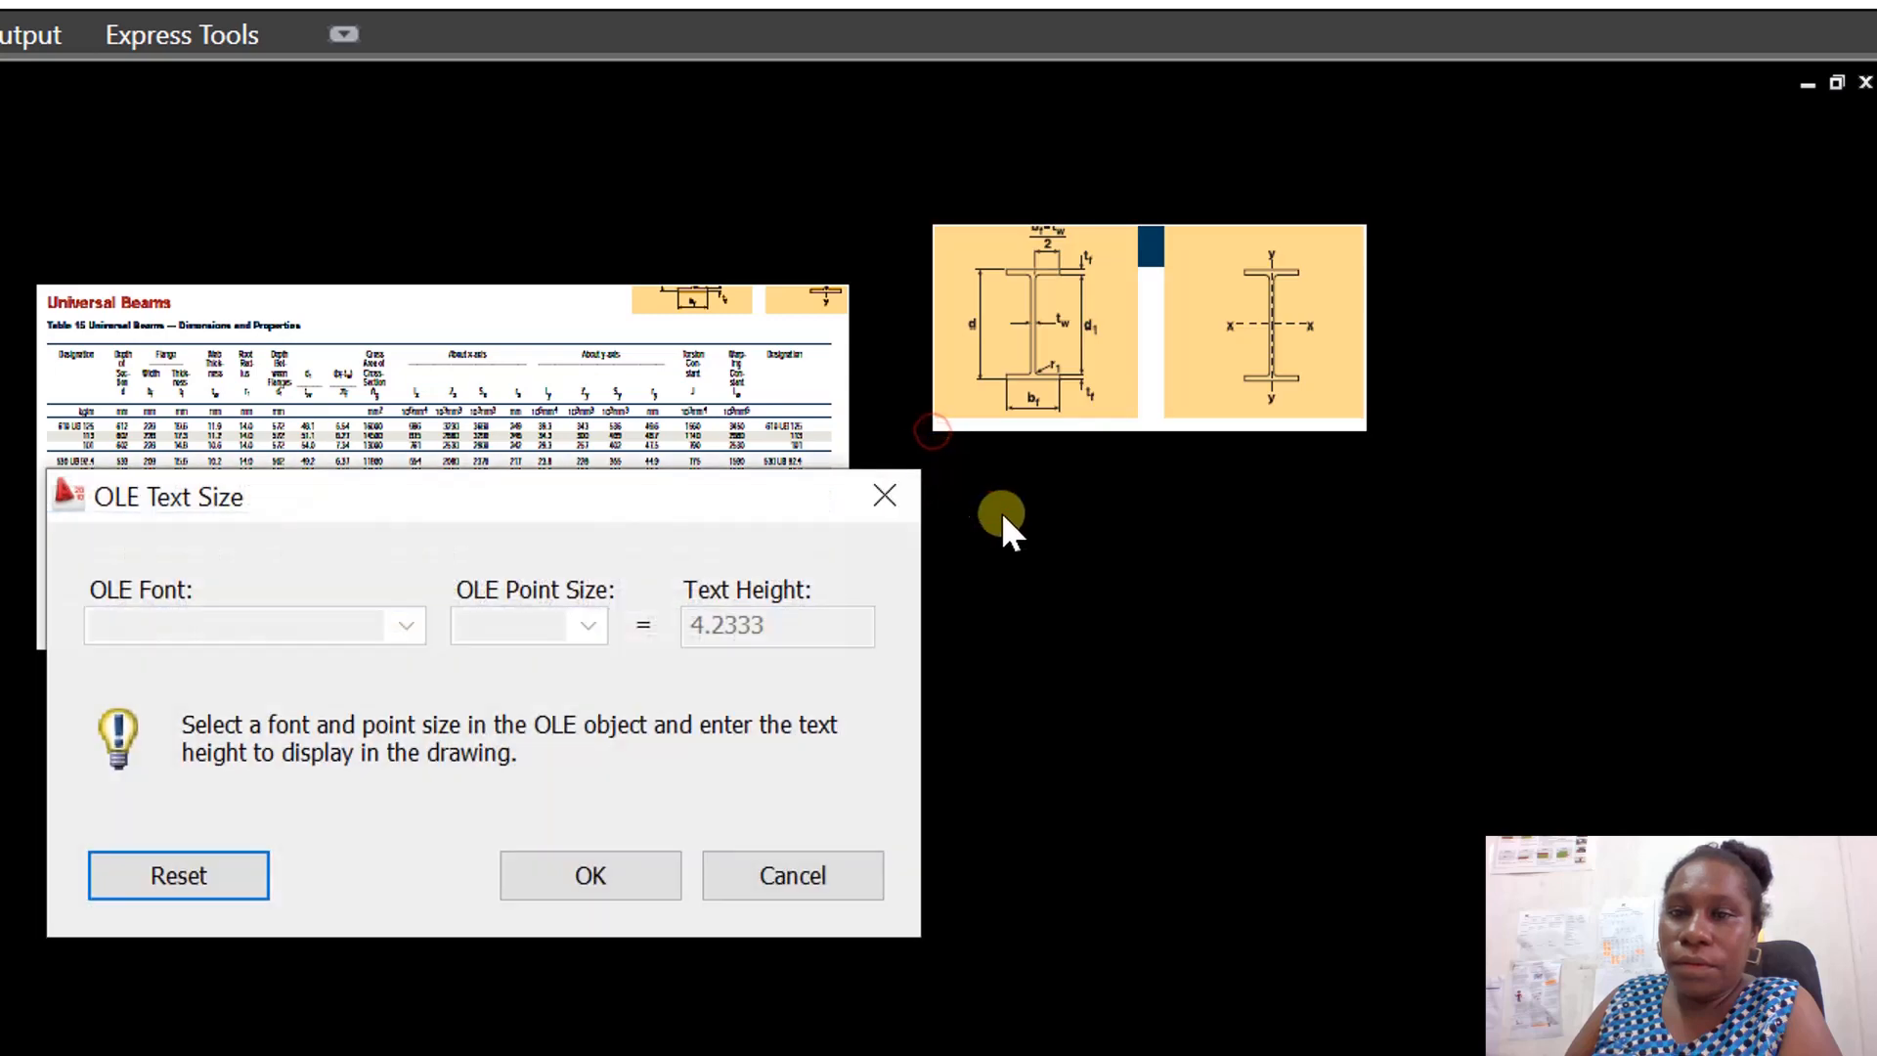
click(624, 711)
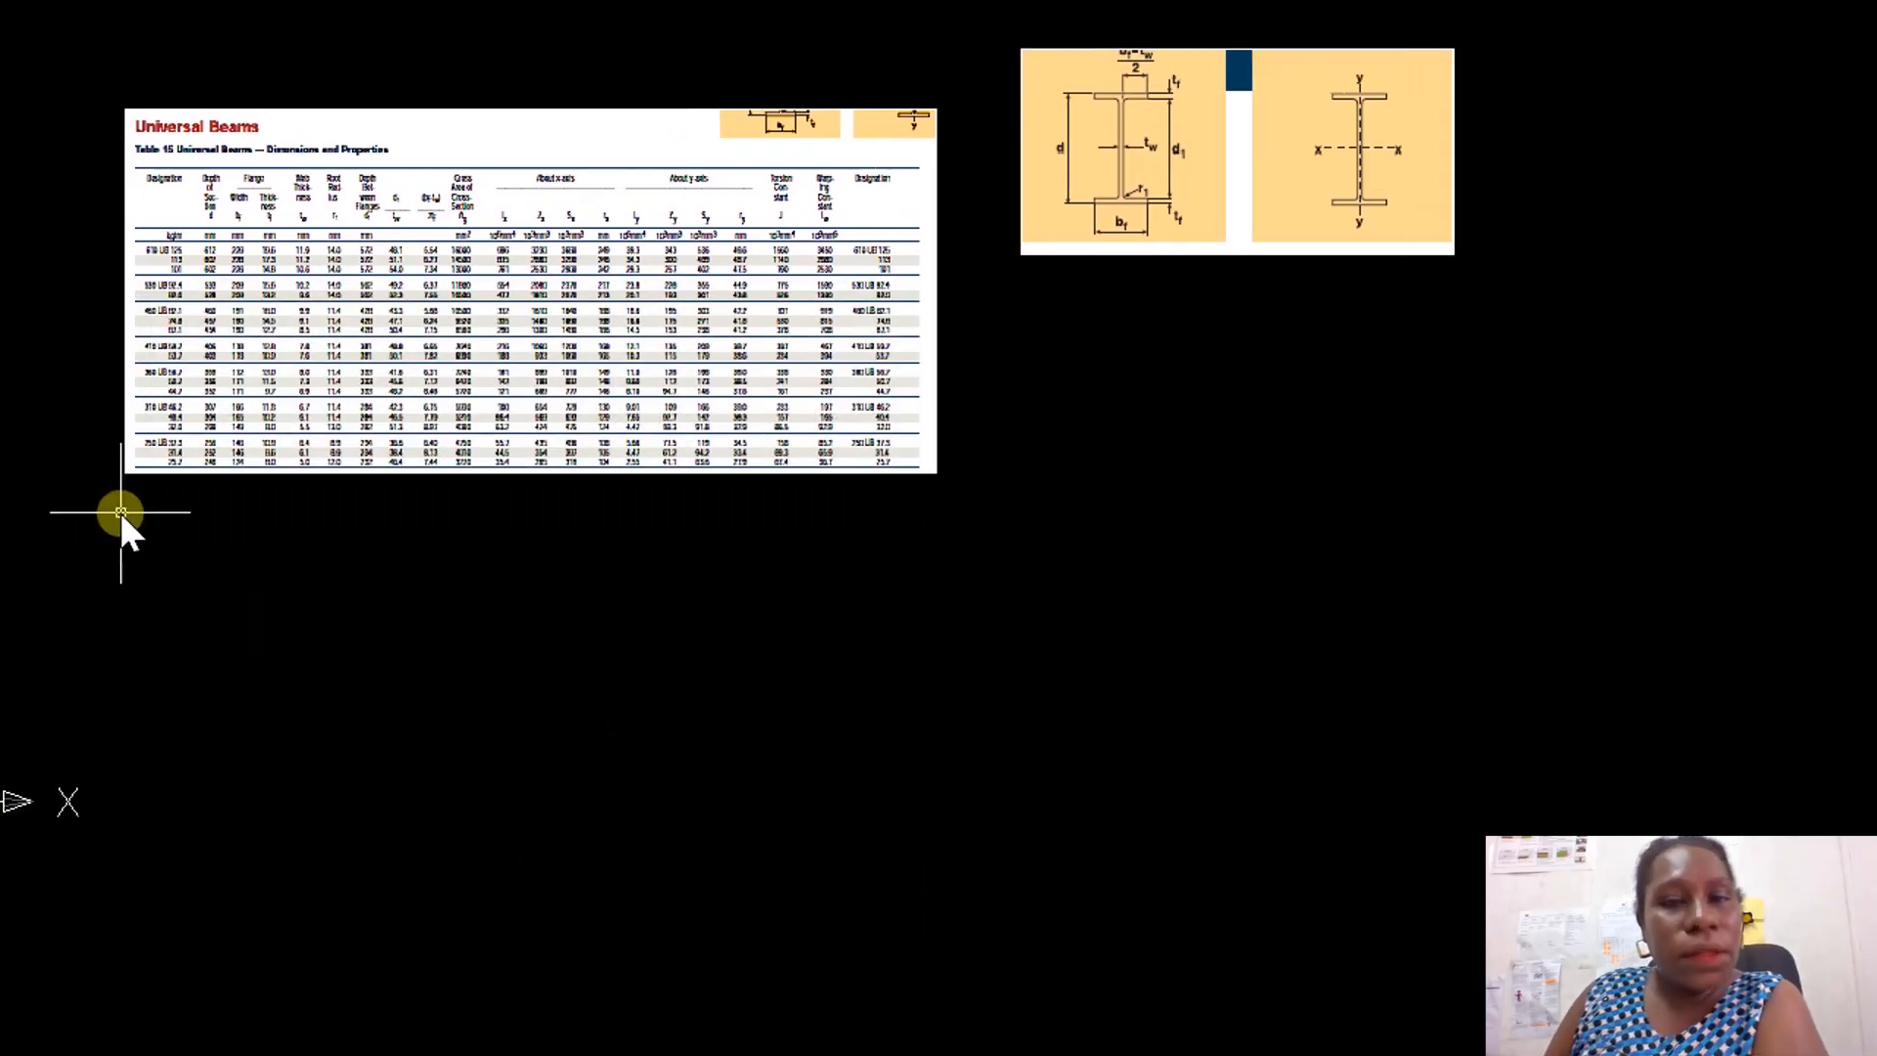
Draw a vertical line 256 units long in the empty space below the pasted table, using the 250 UB 37.3 section depth.
scroll(77, 468, up, 5)
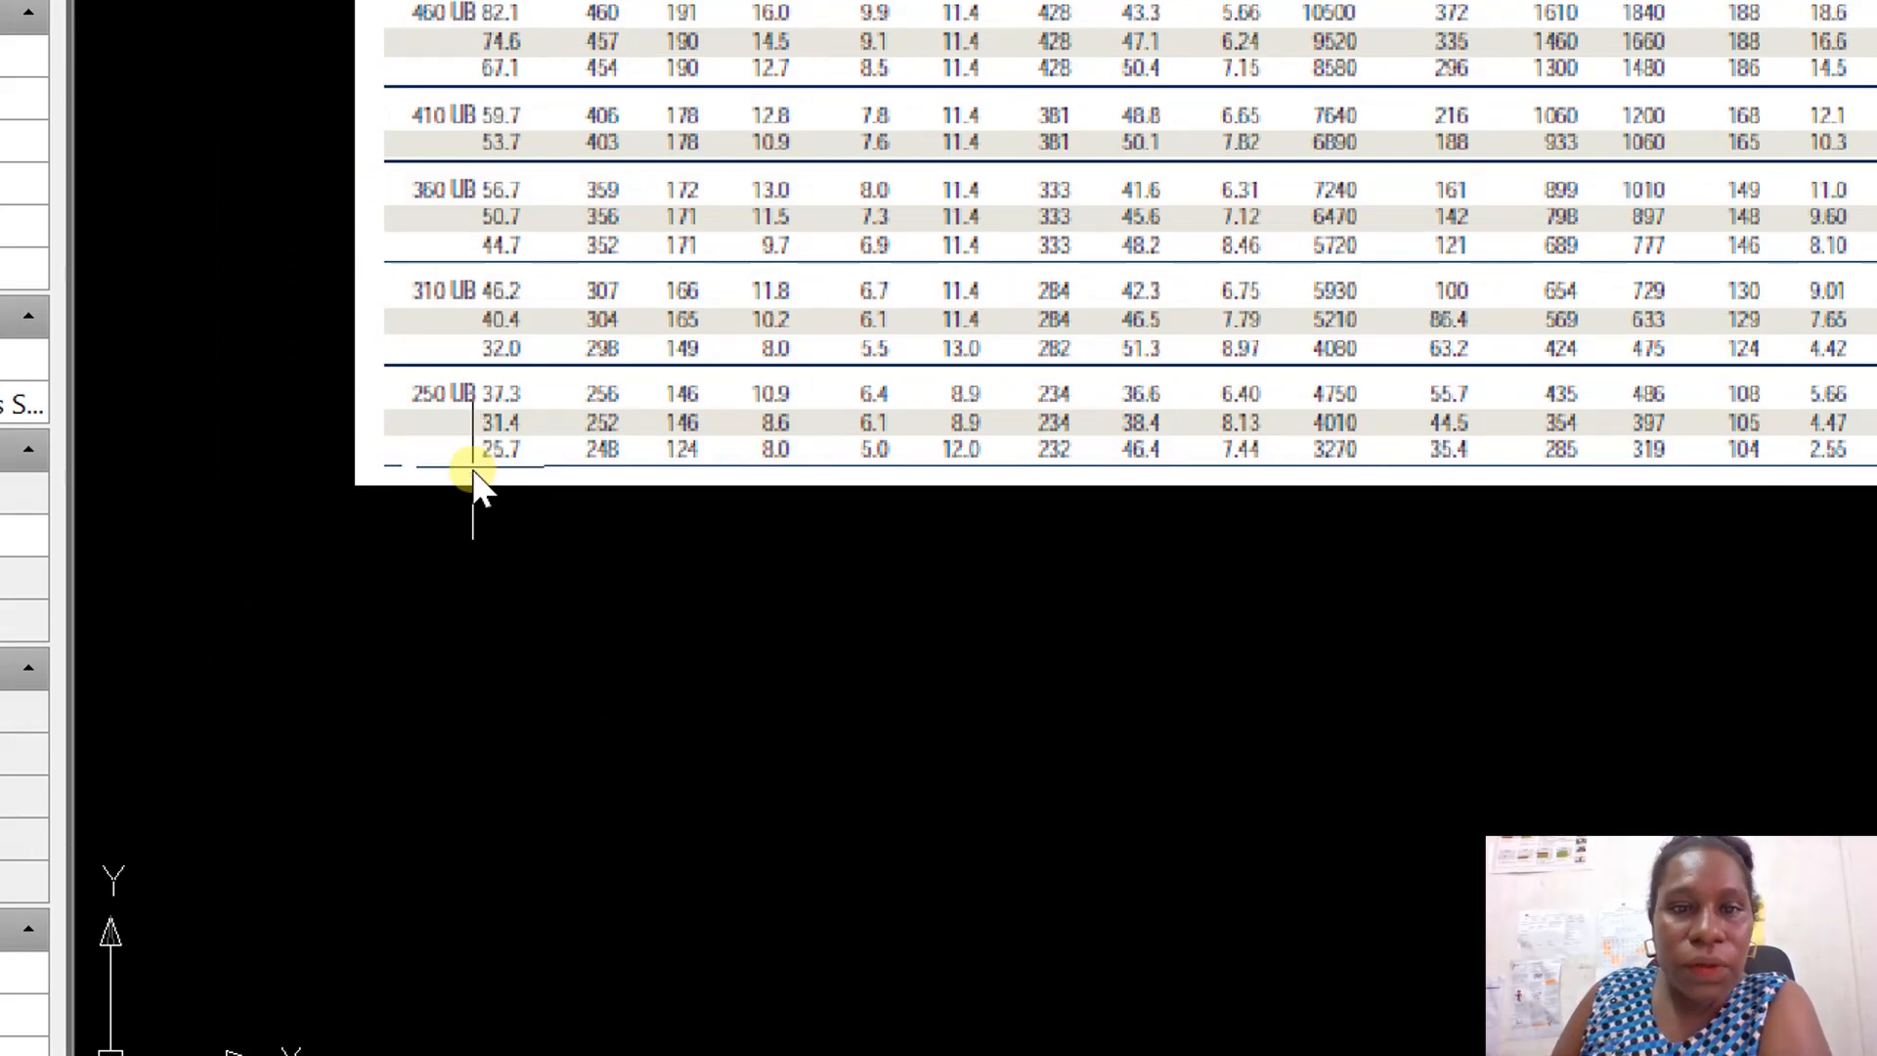
scroll(472, 472, down, 1)
scroll(586, 503, down, 3)
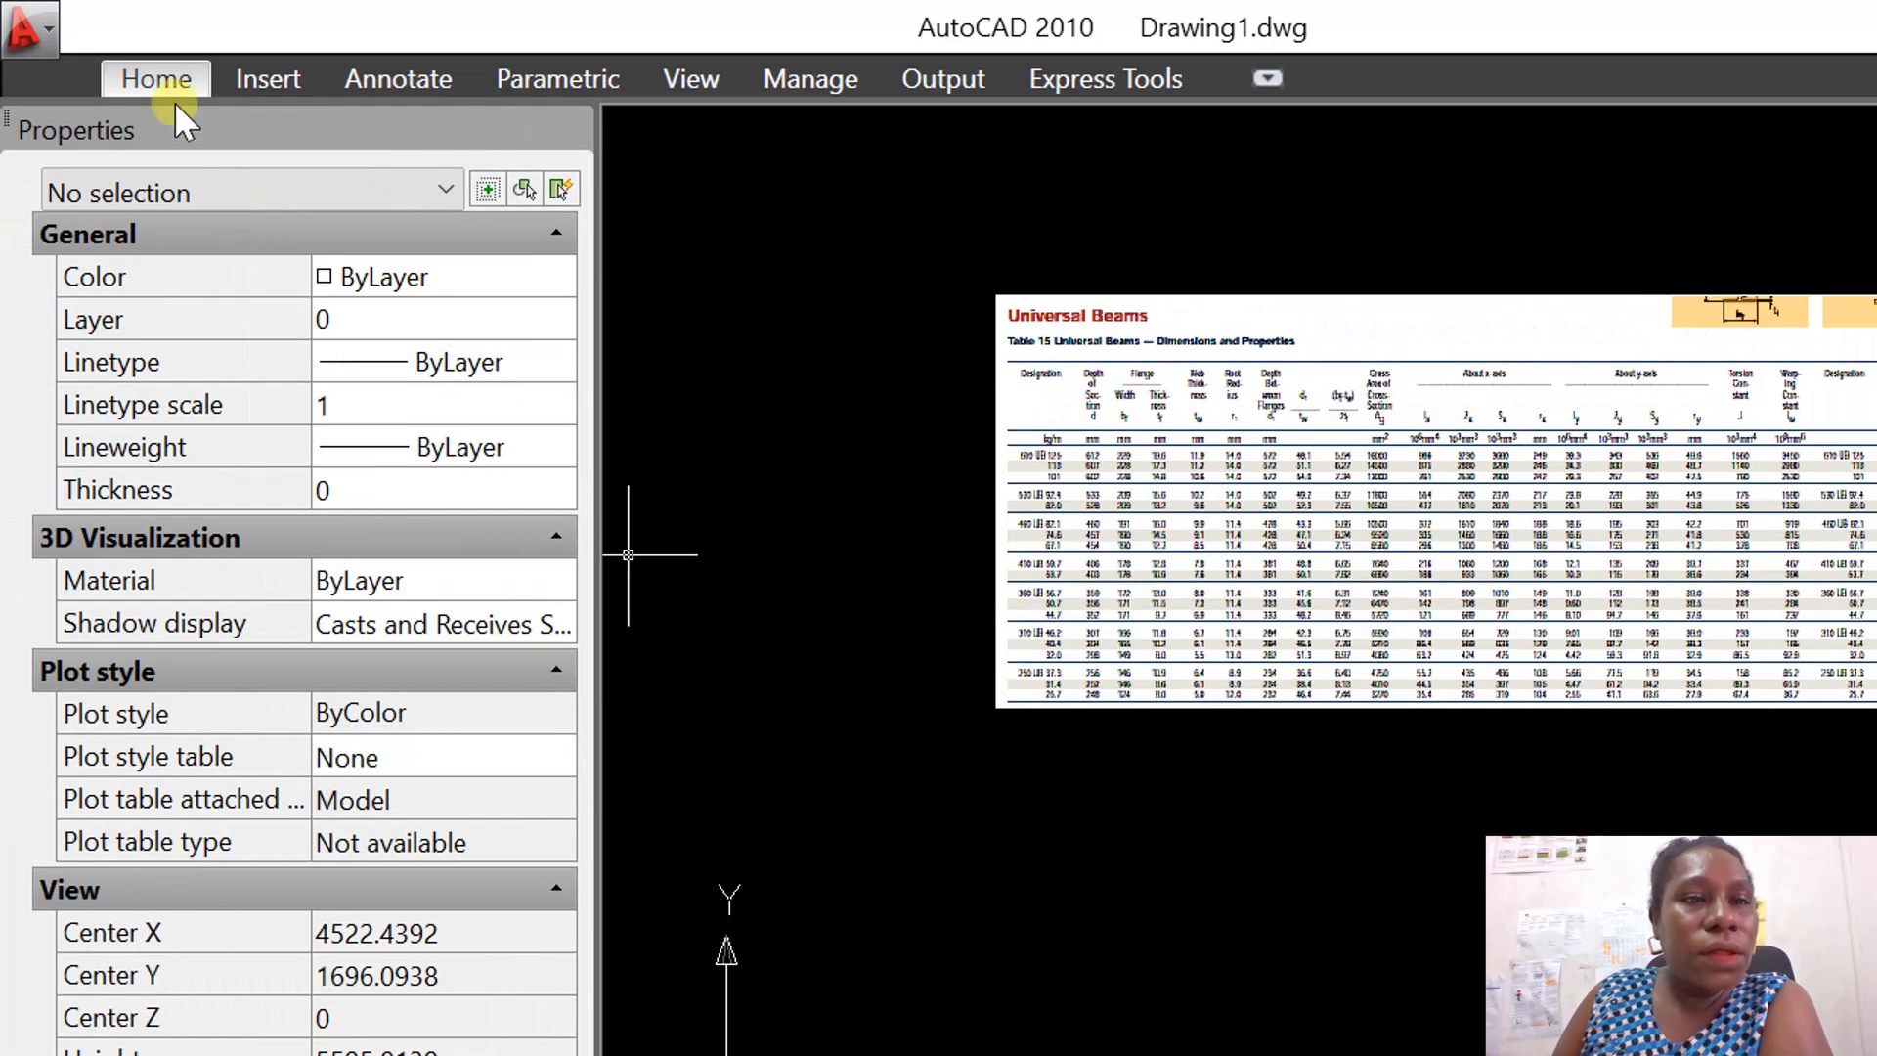
click(172, 95)
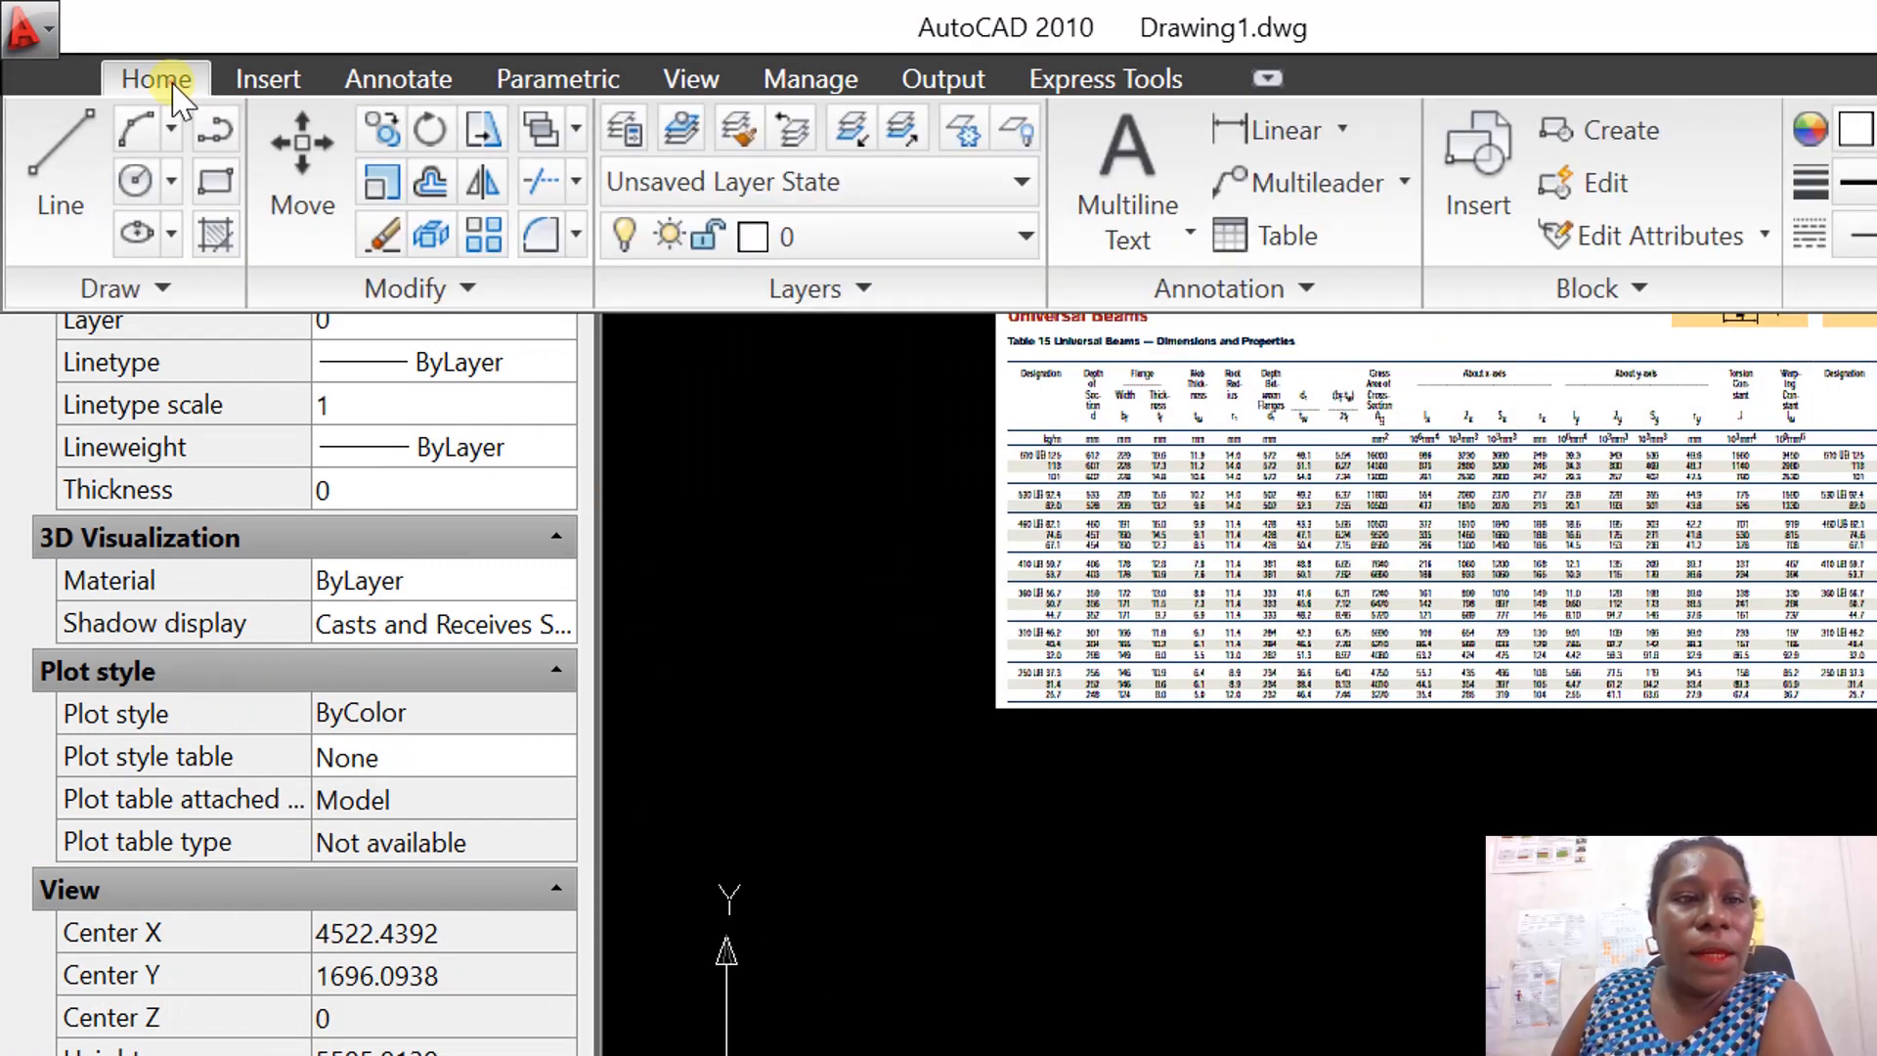
click(49, 147)
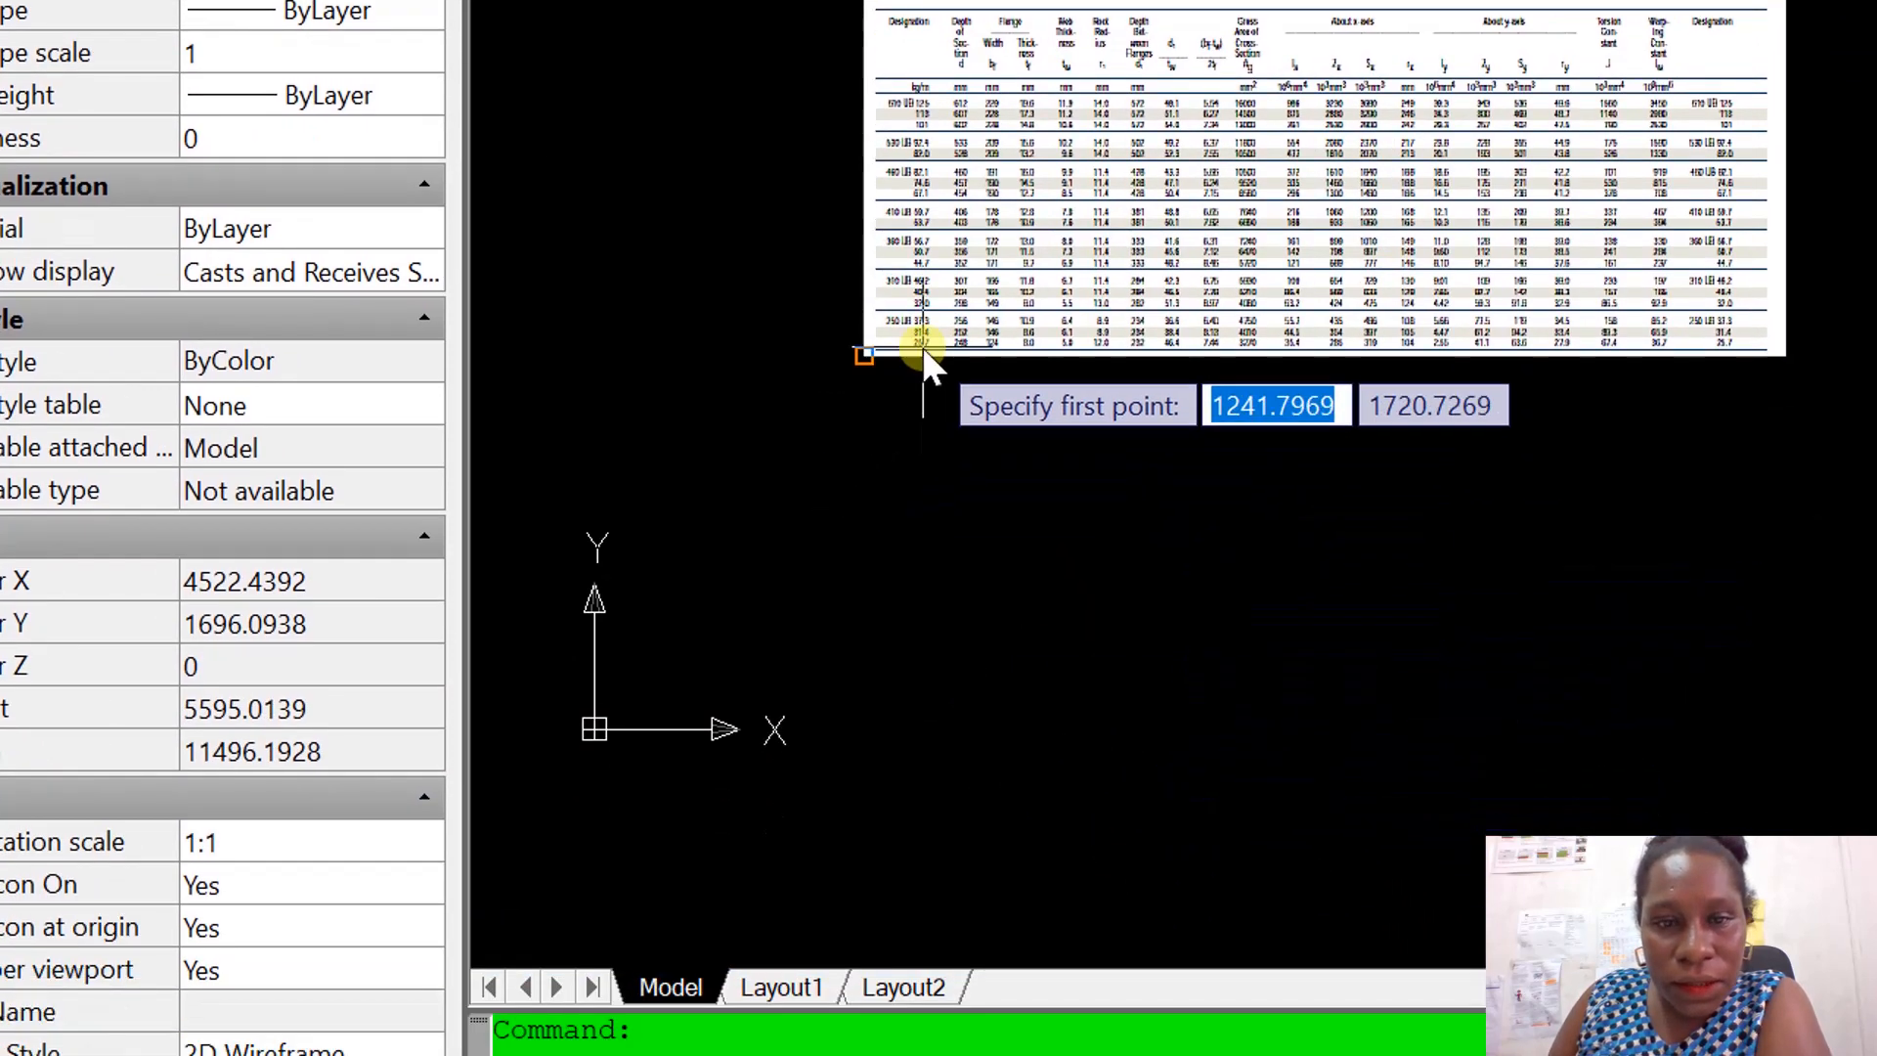
scroll(963, 347, down, 1)
scroll(963, 349, up, 1)
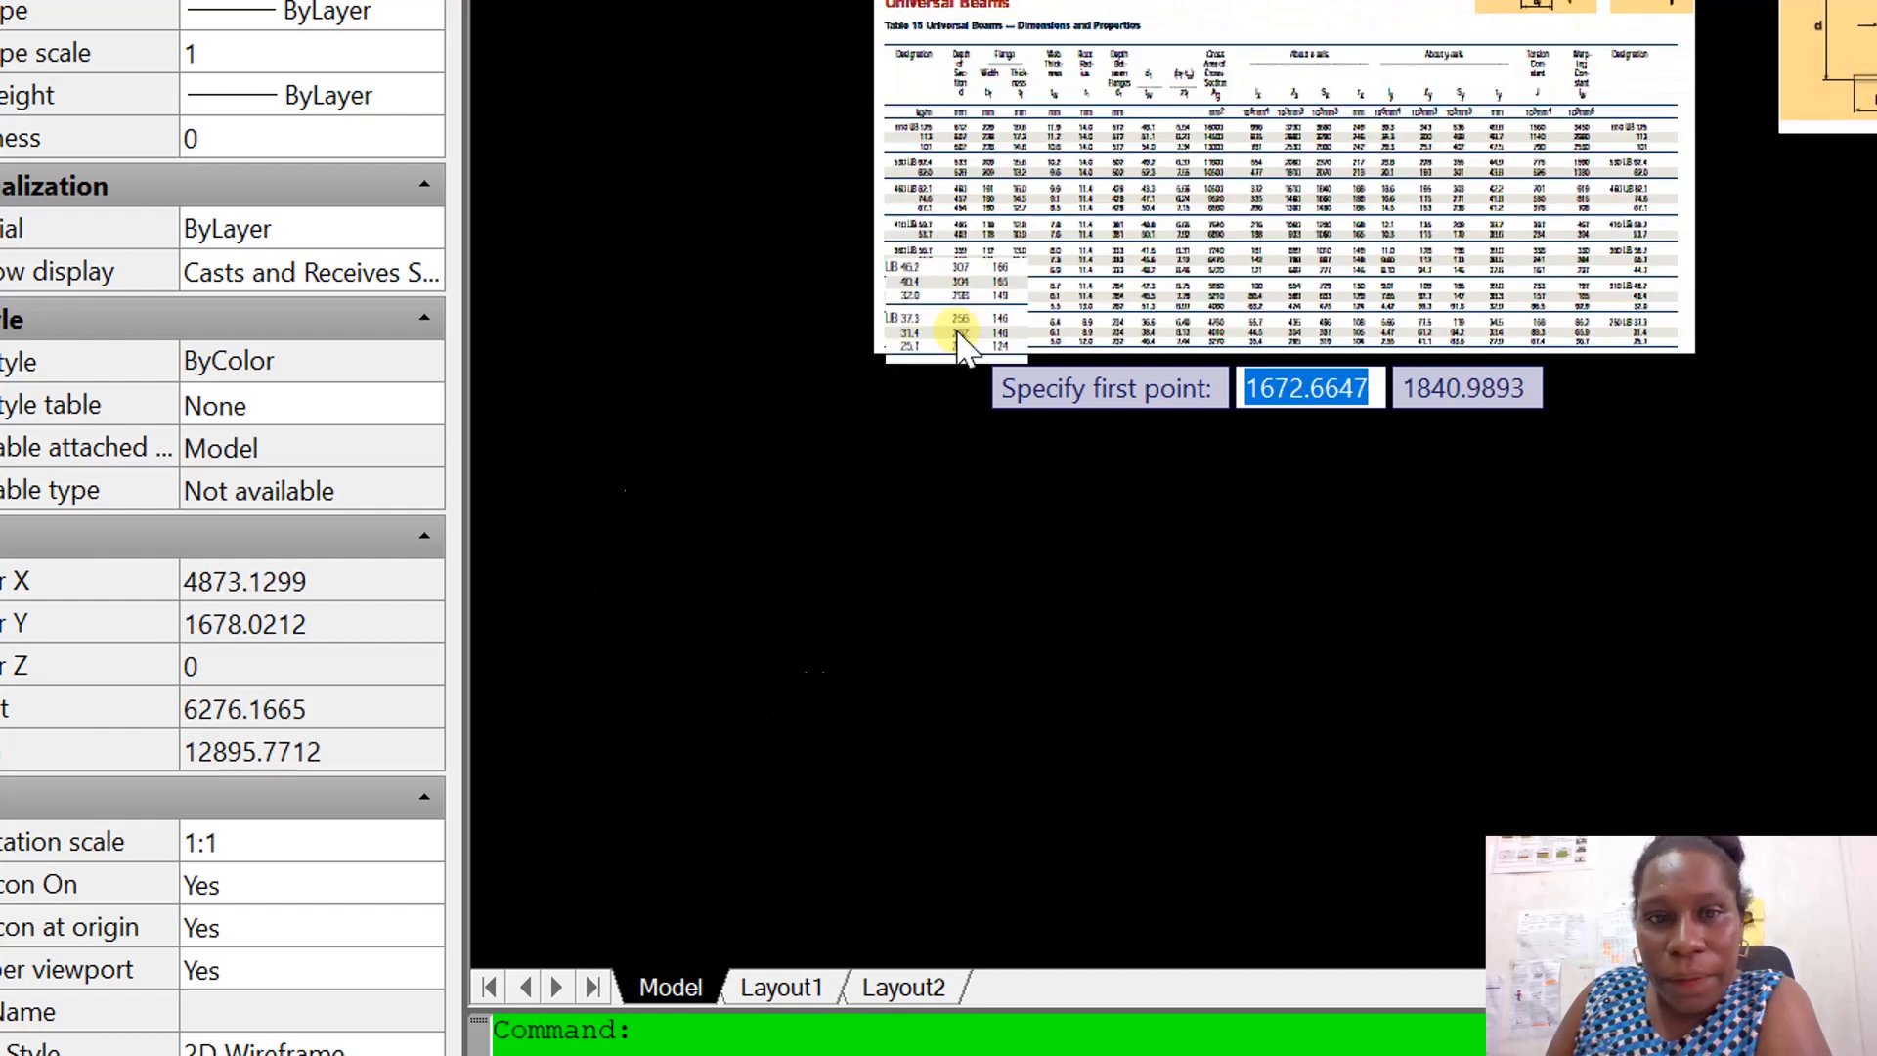
scroll(963, 349, up, 1)
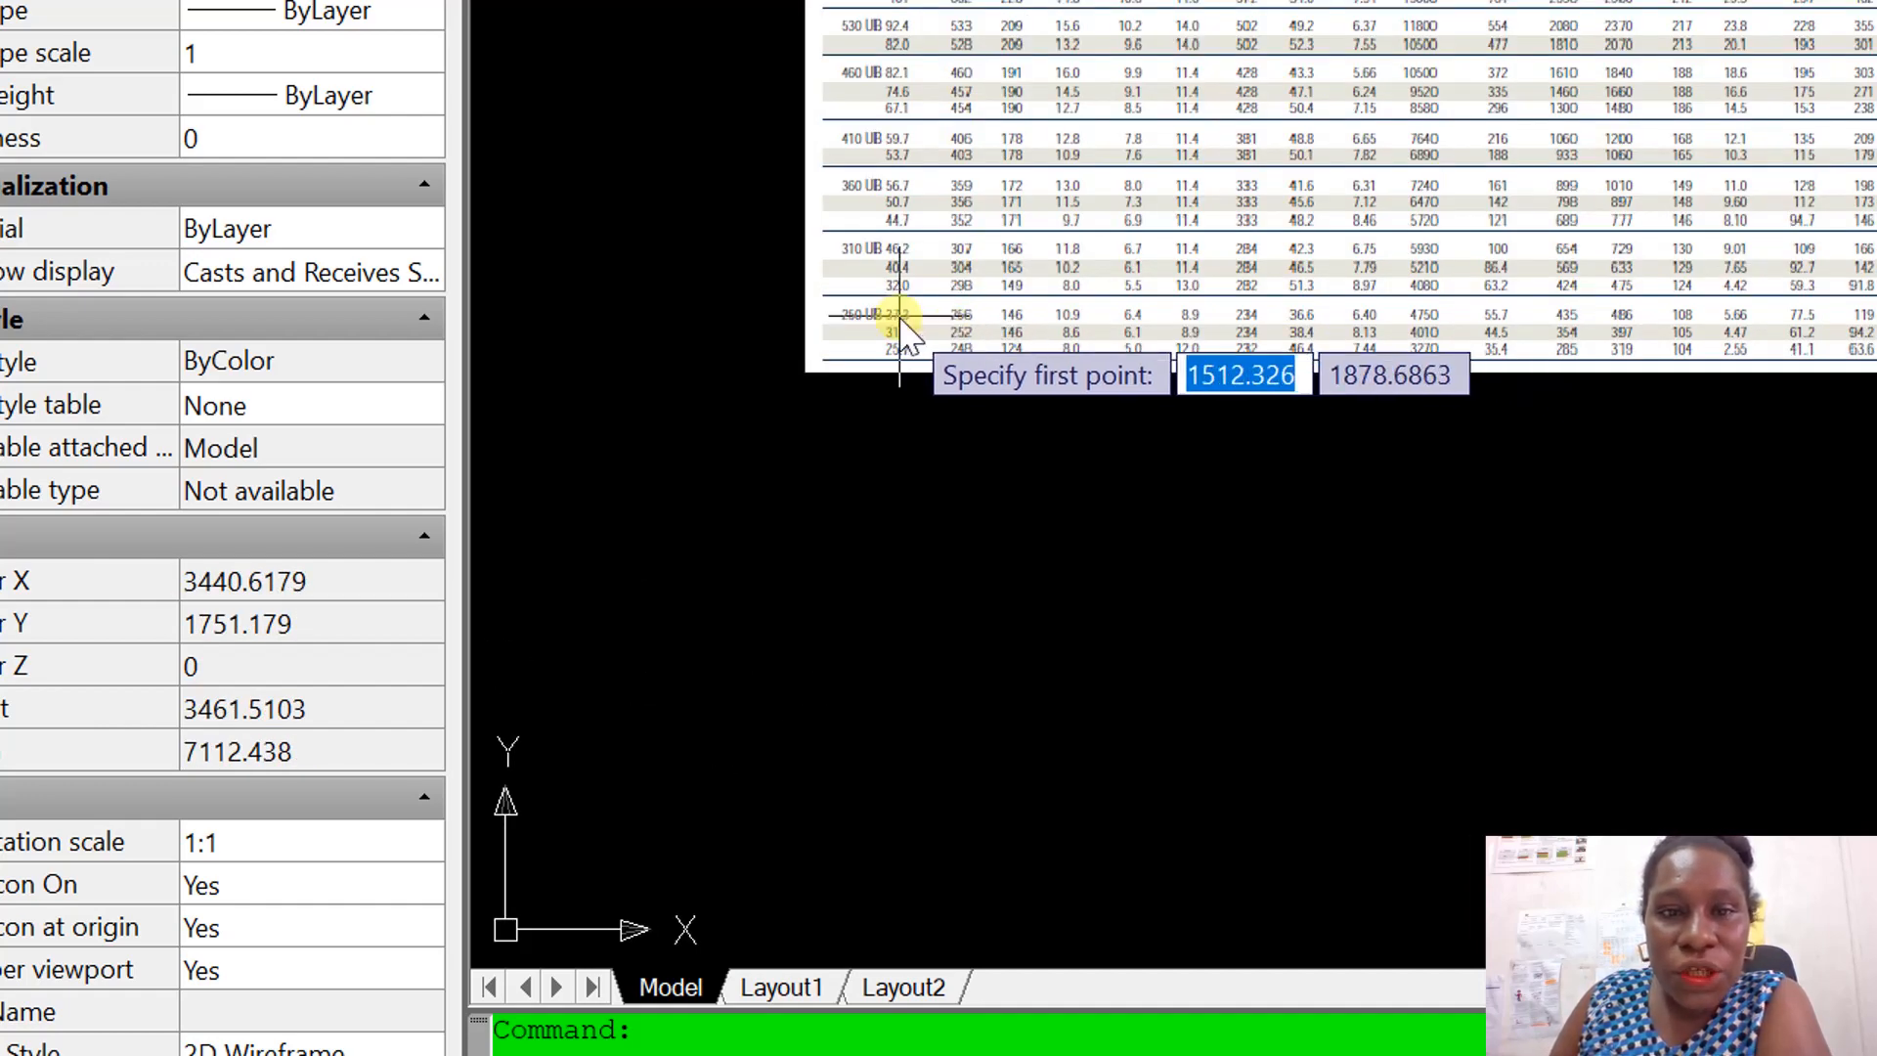
scroll(890, 349, down, 2)
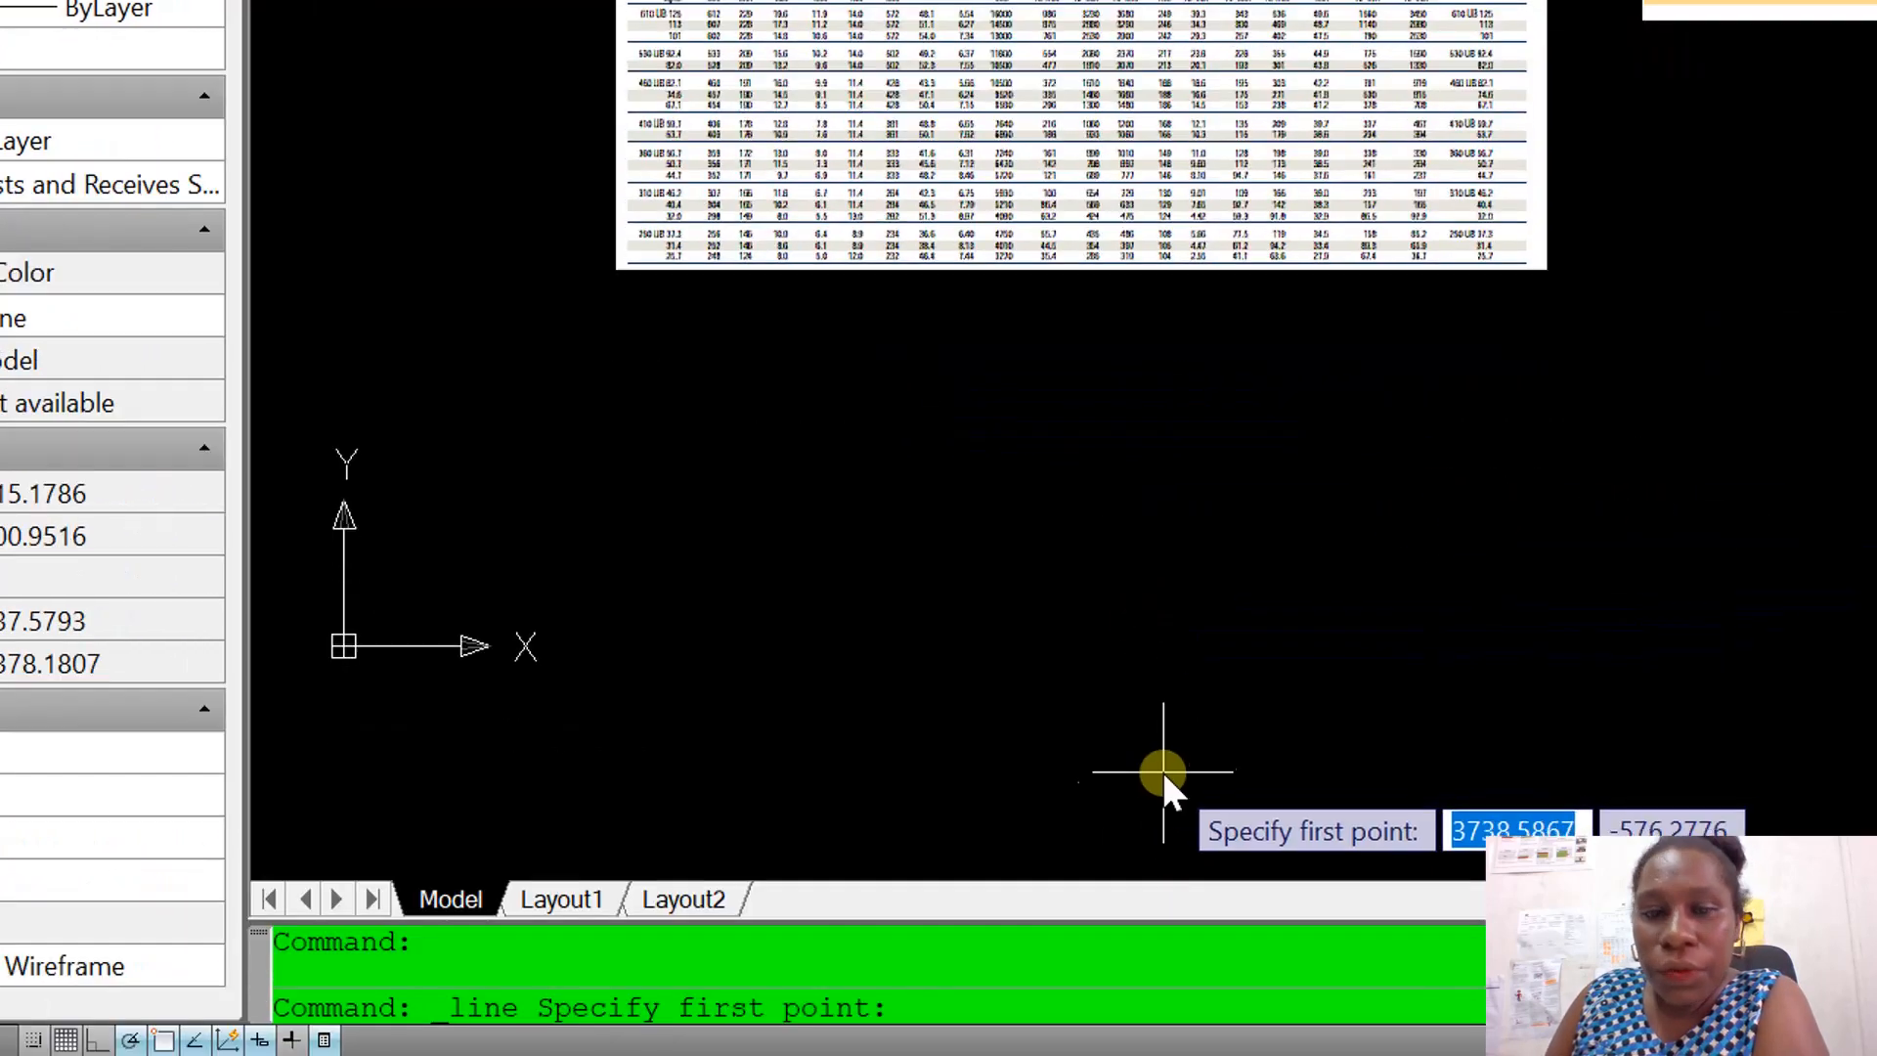
click(1261, 842)
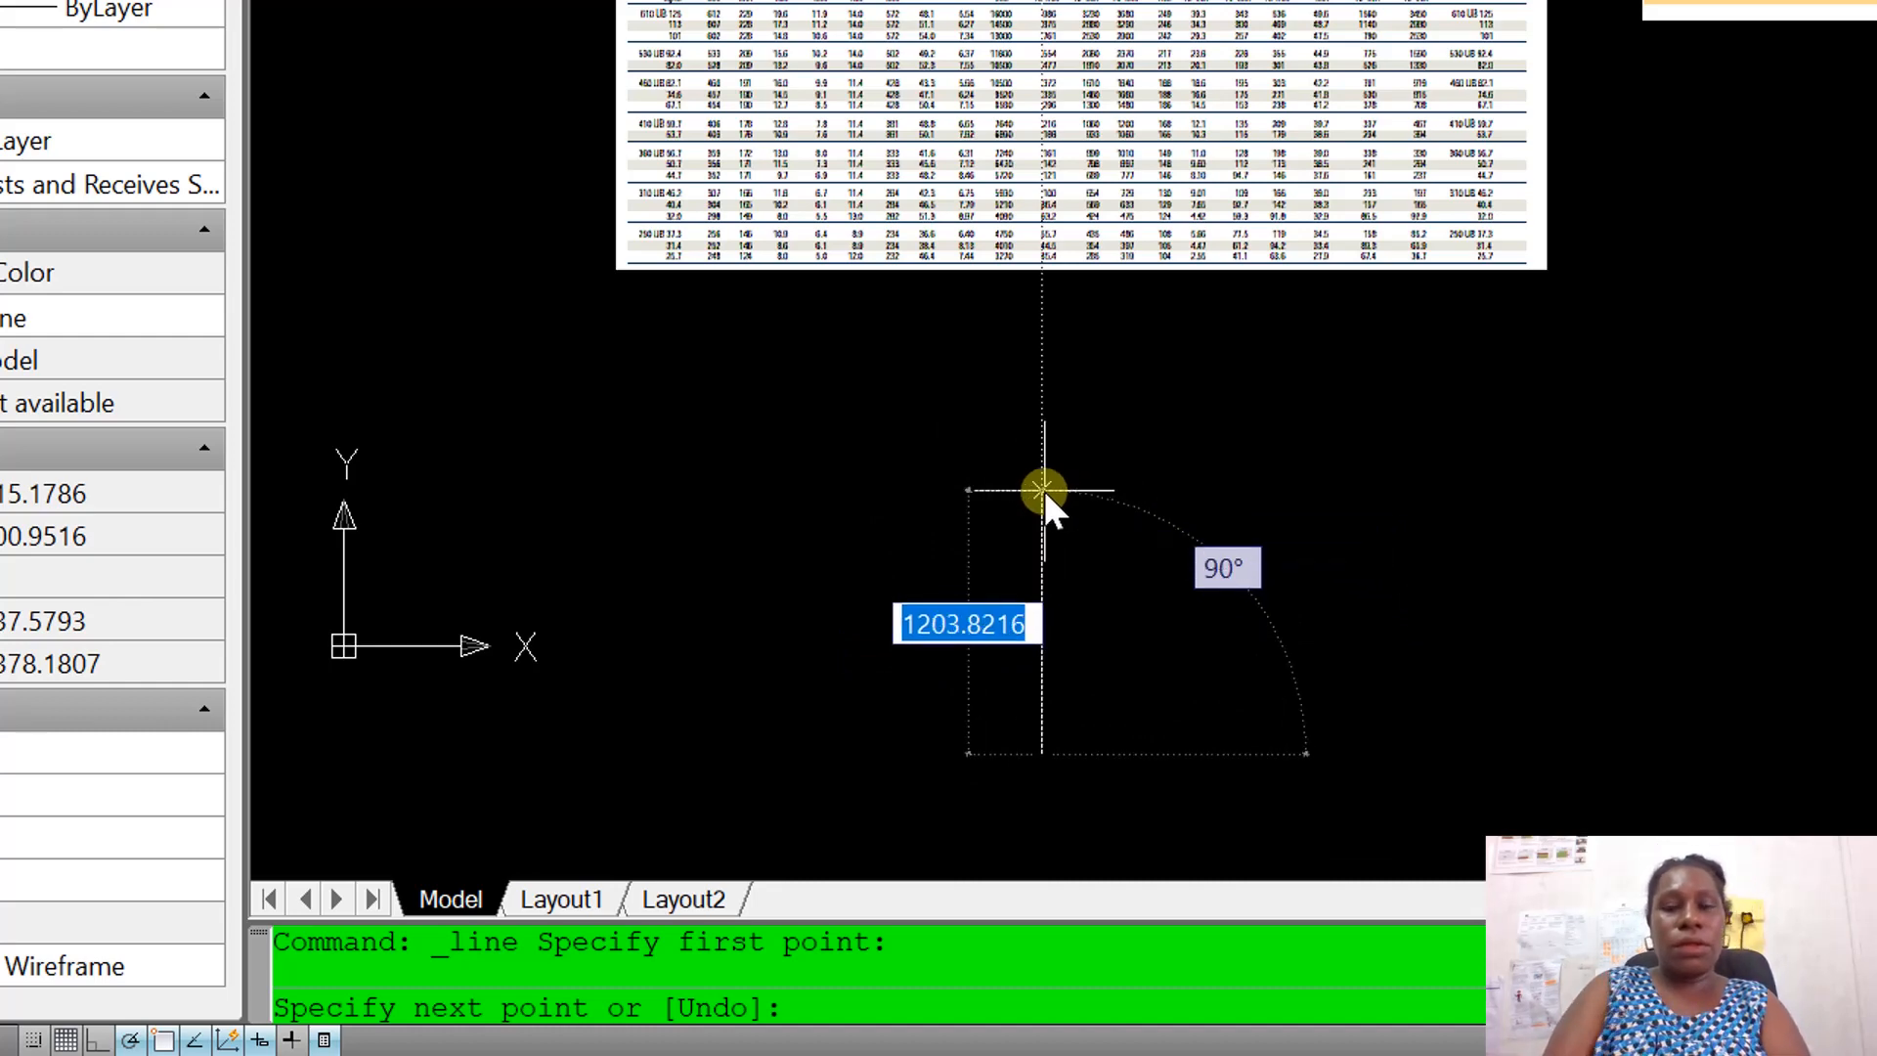
text(256)
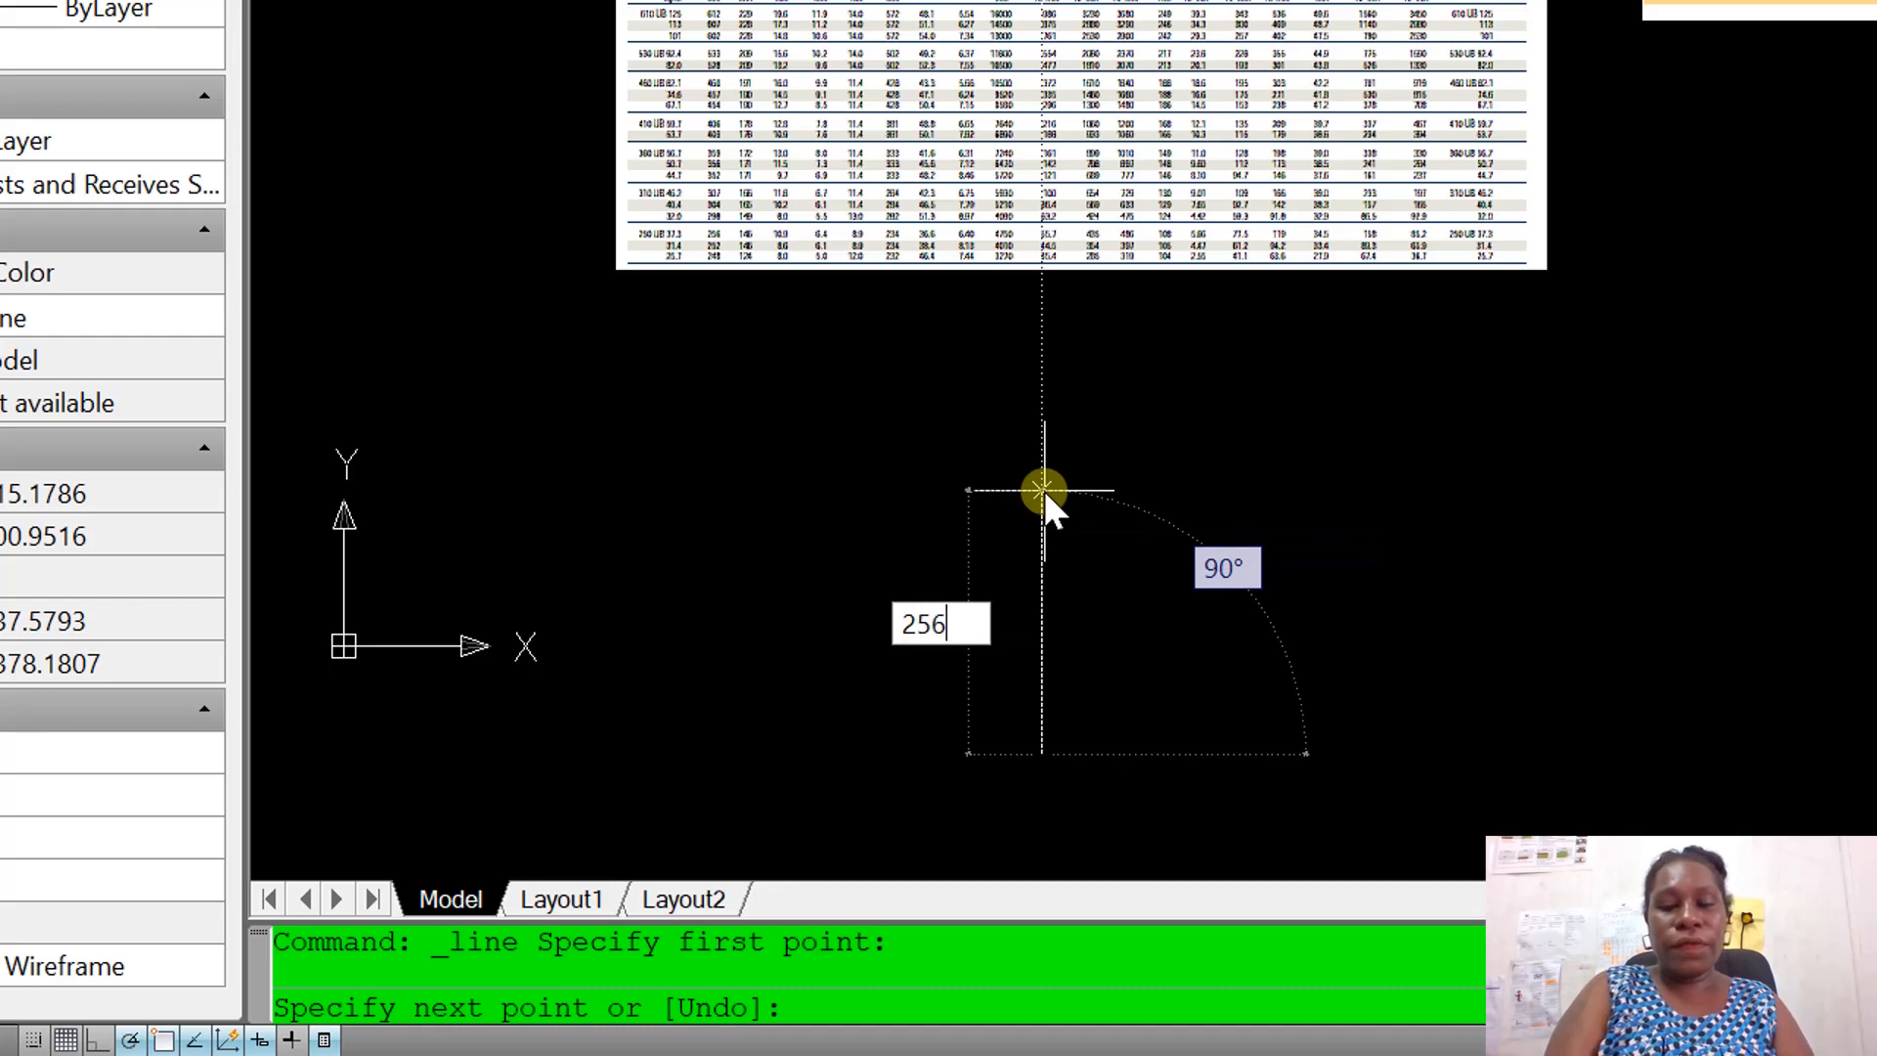
key(Return)
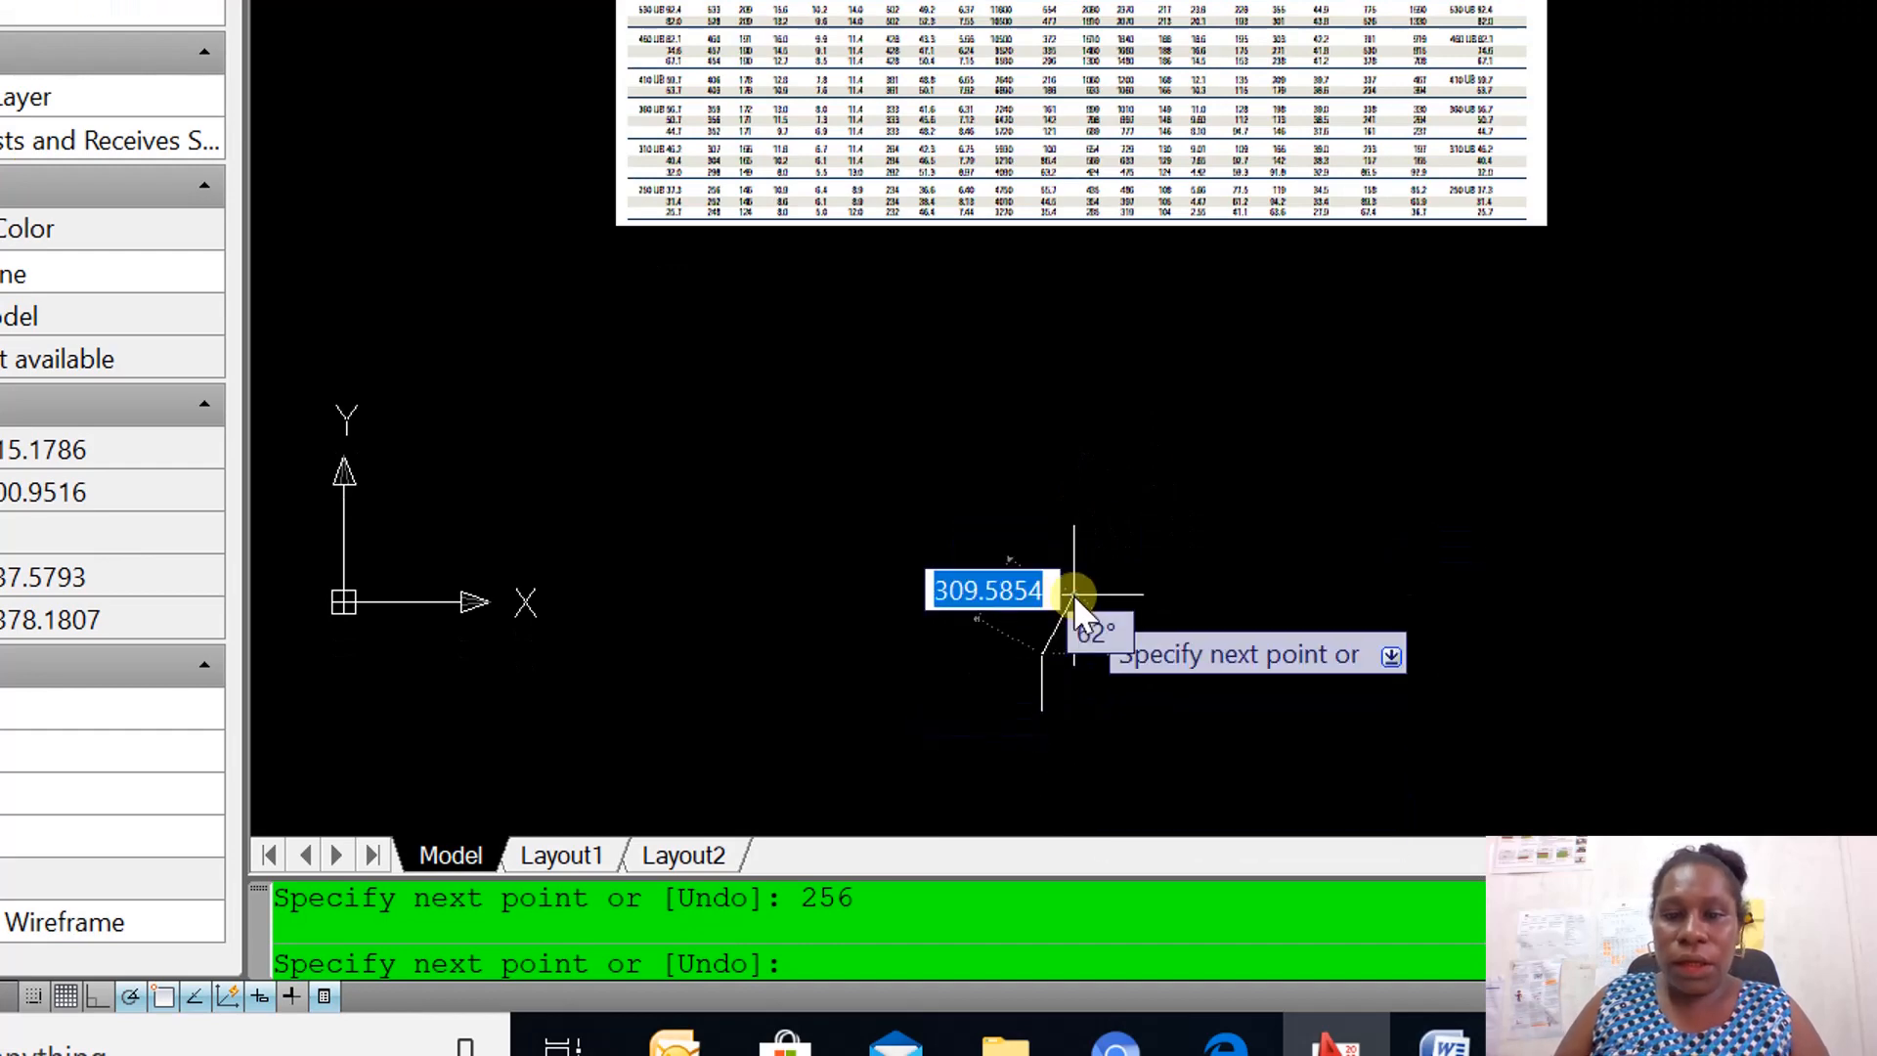
right_click(1073, 638)
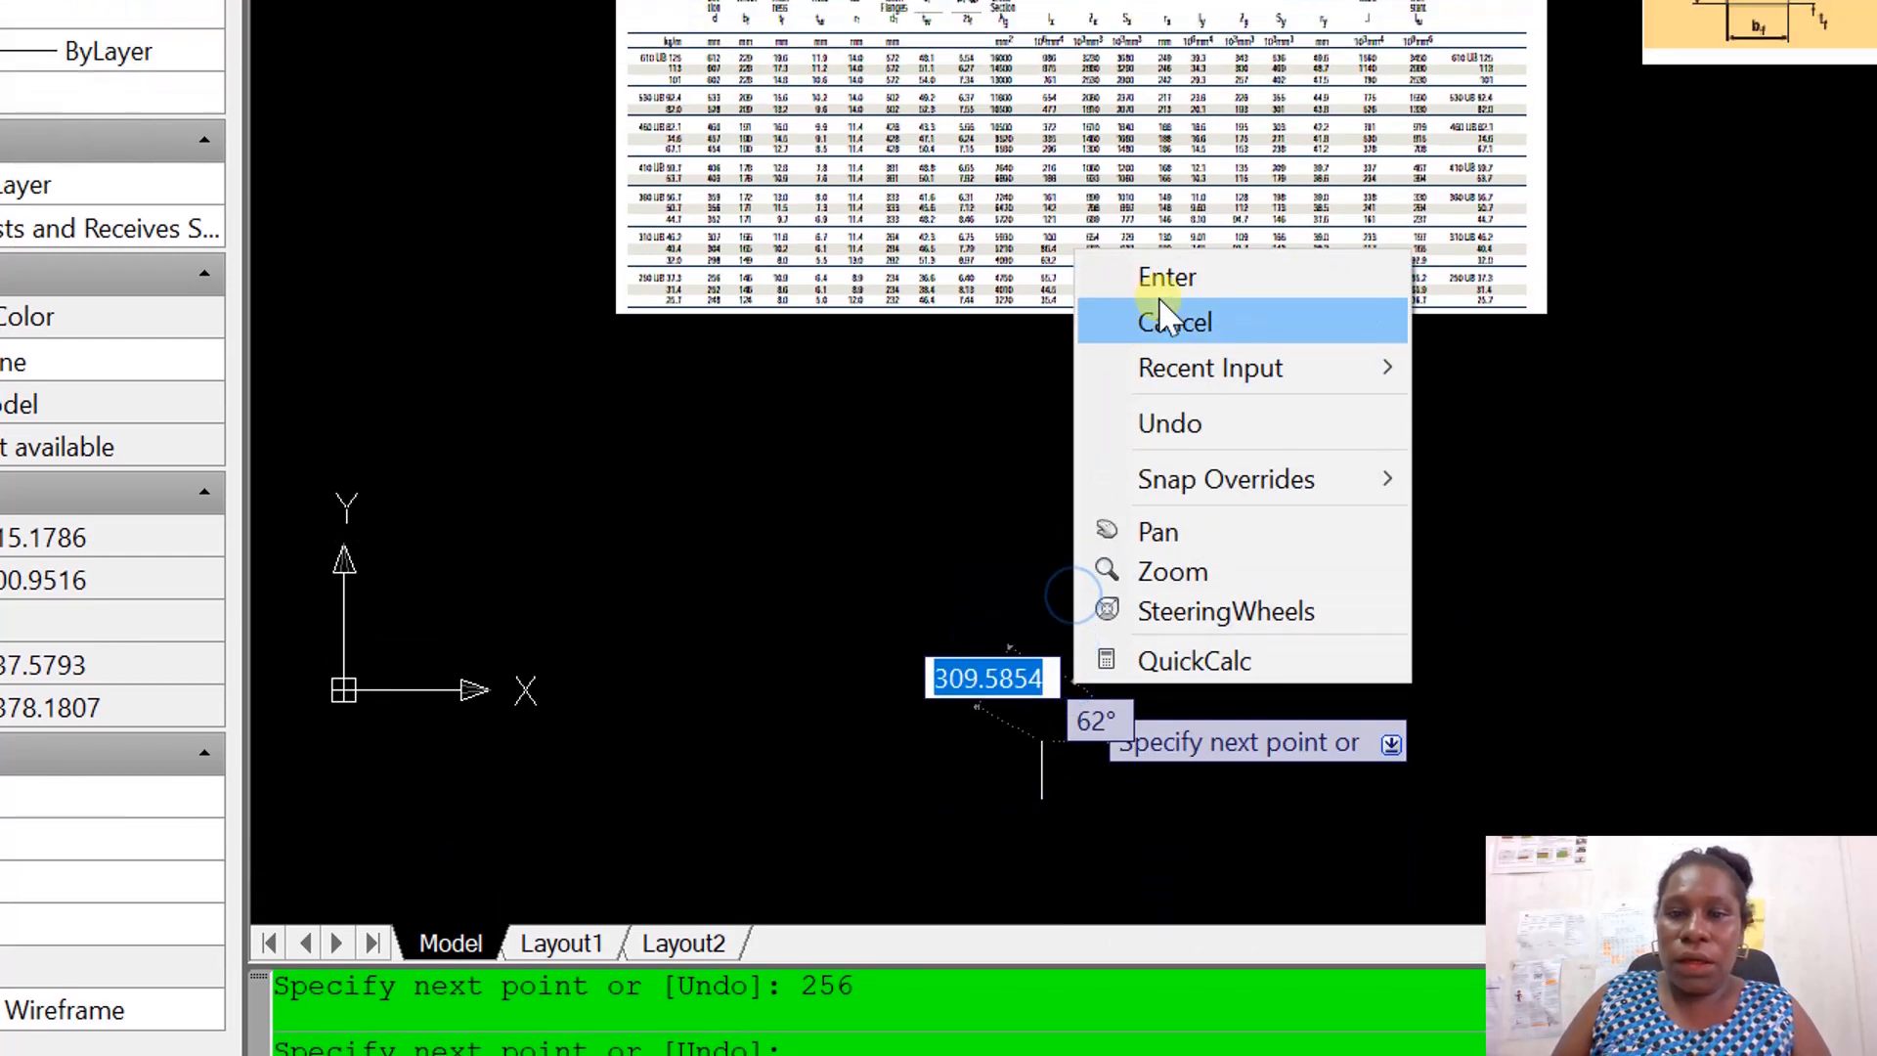
click(1161, 196)
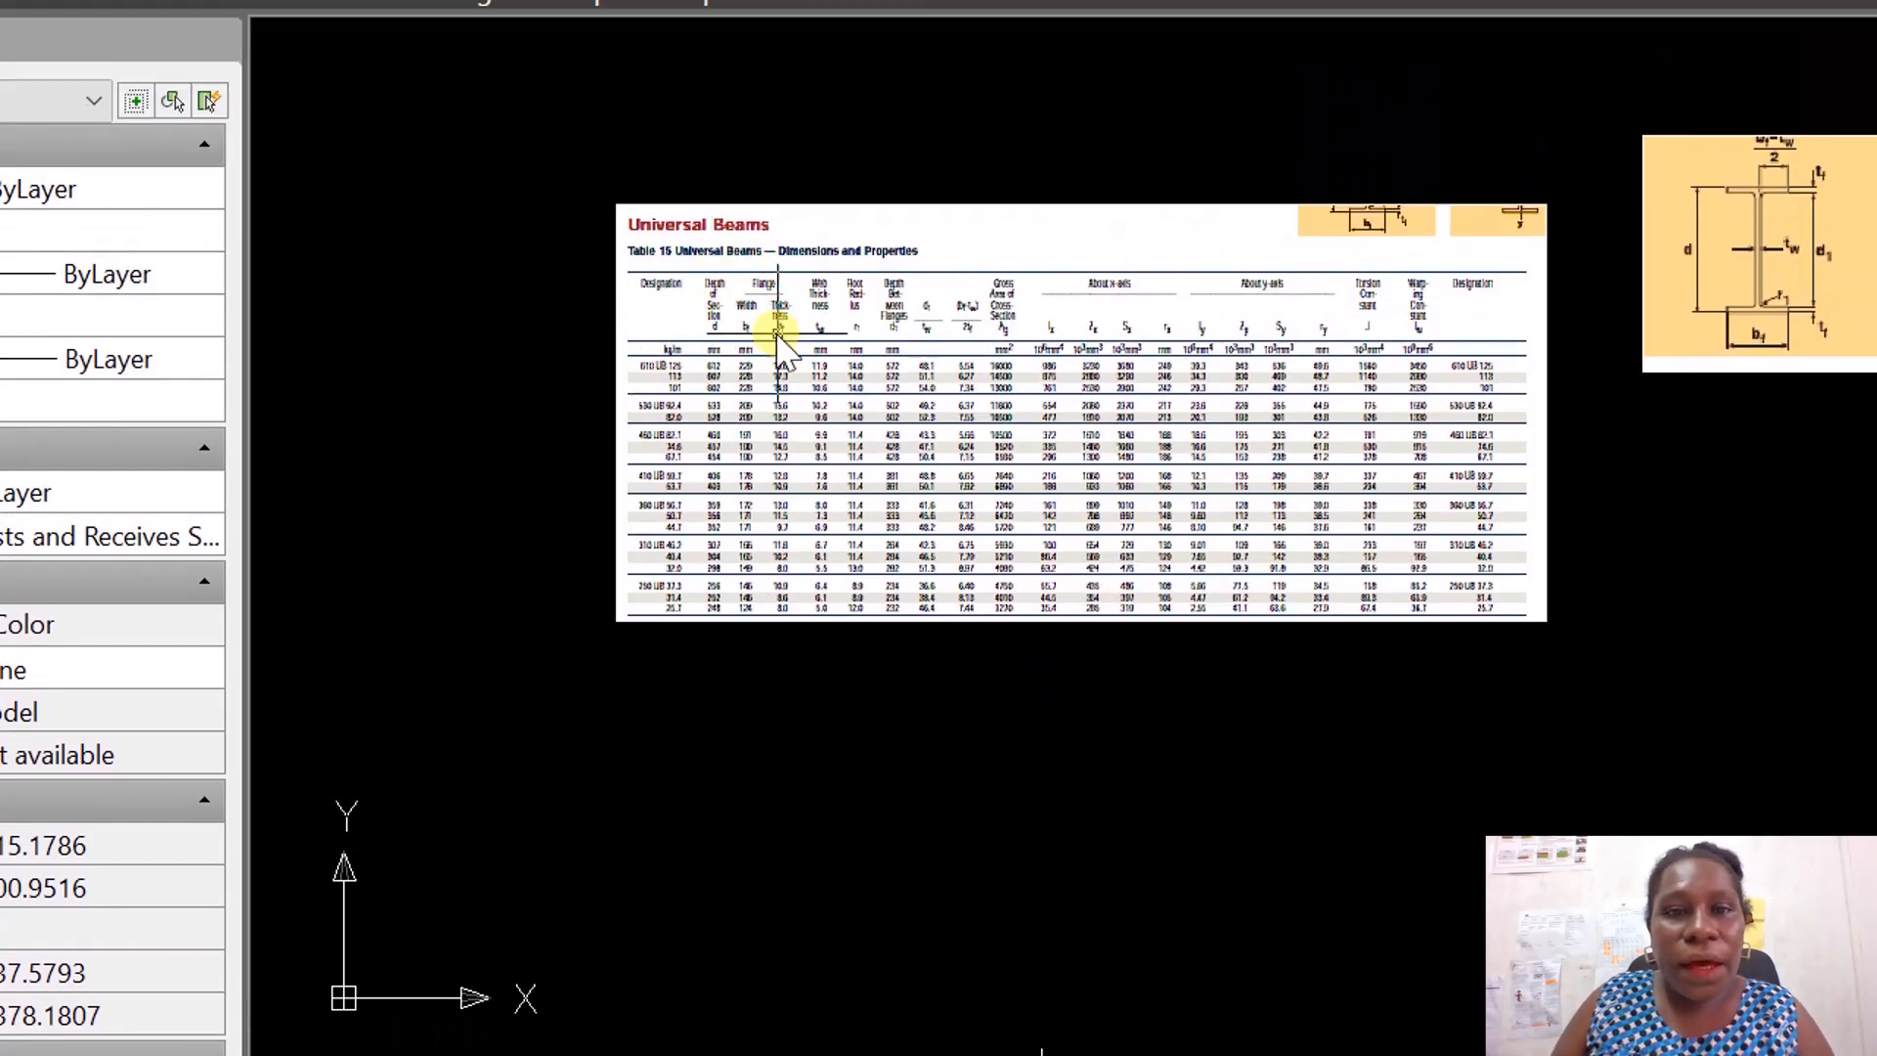
Examine the flange width and thickness in the 250 UB 37.3 row of the pasted table.
scroll(758, 314, up, 3)
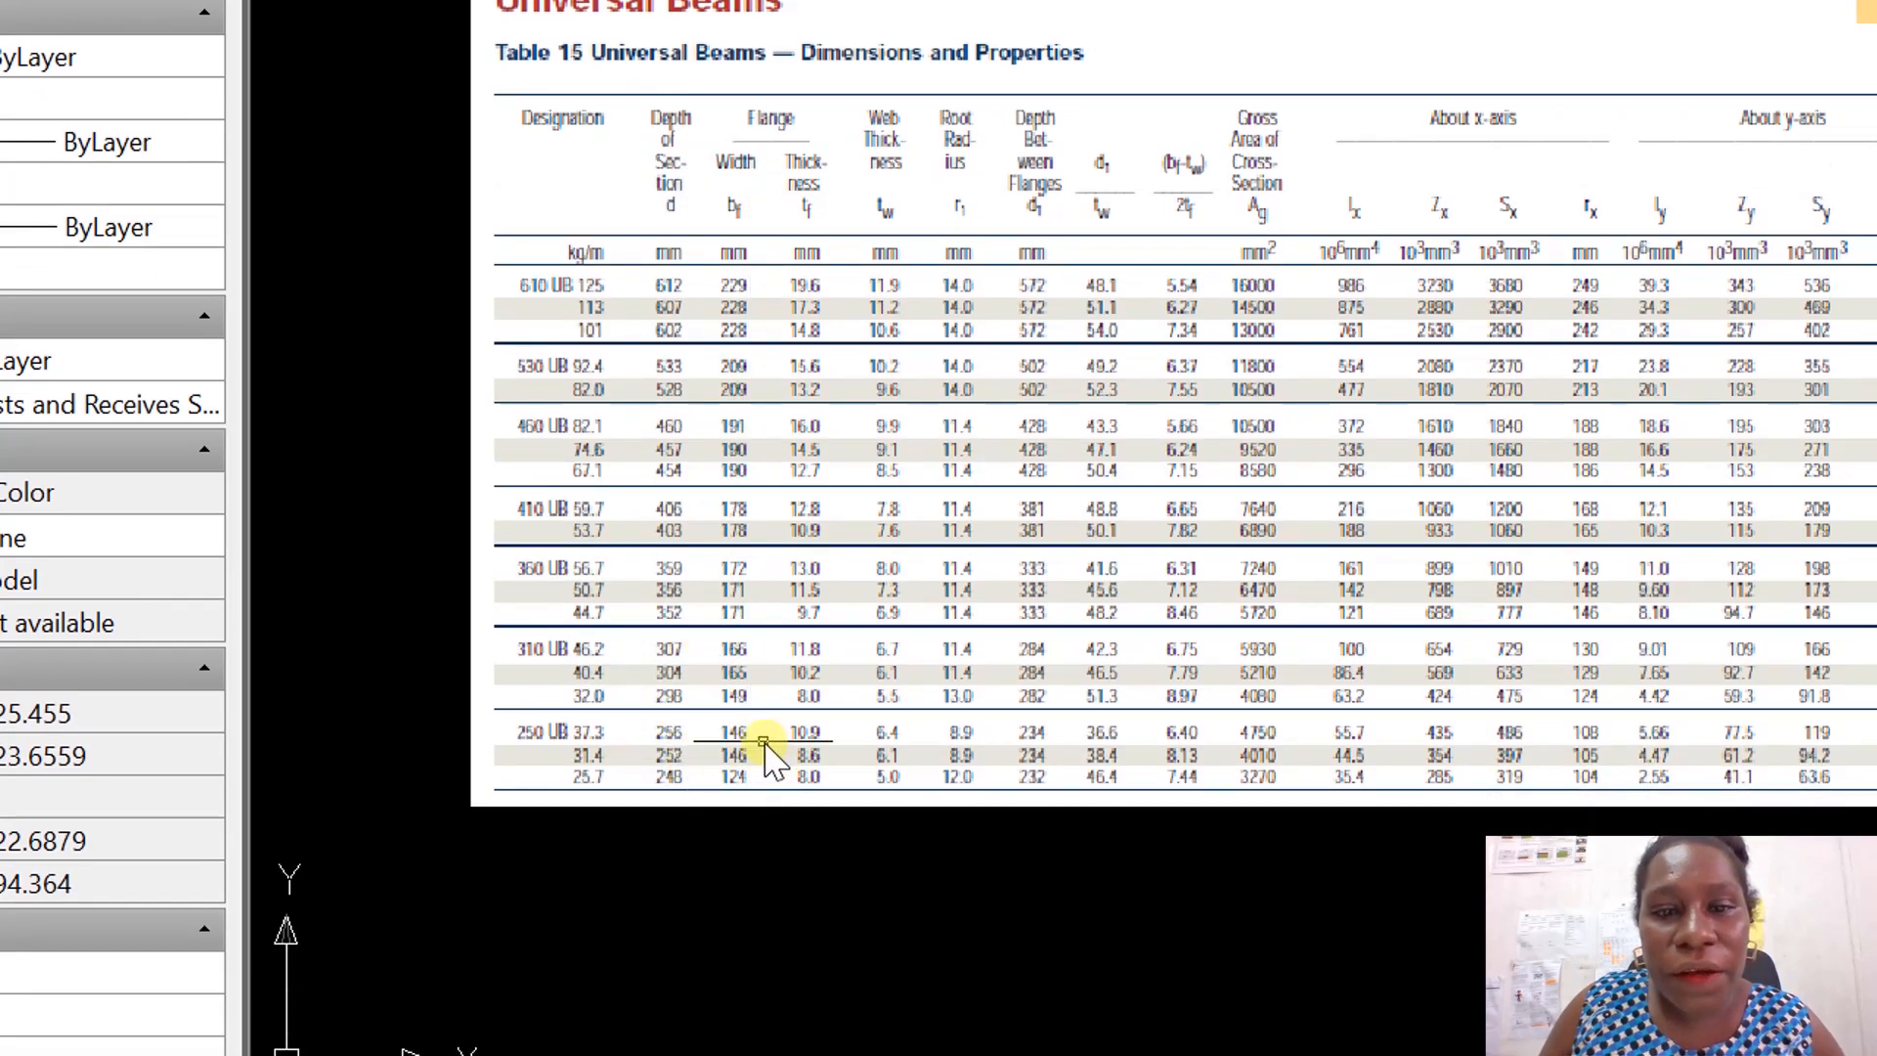
scroll(763, 745, down, 4)
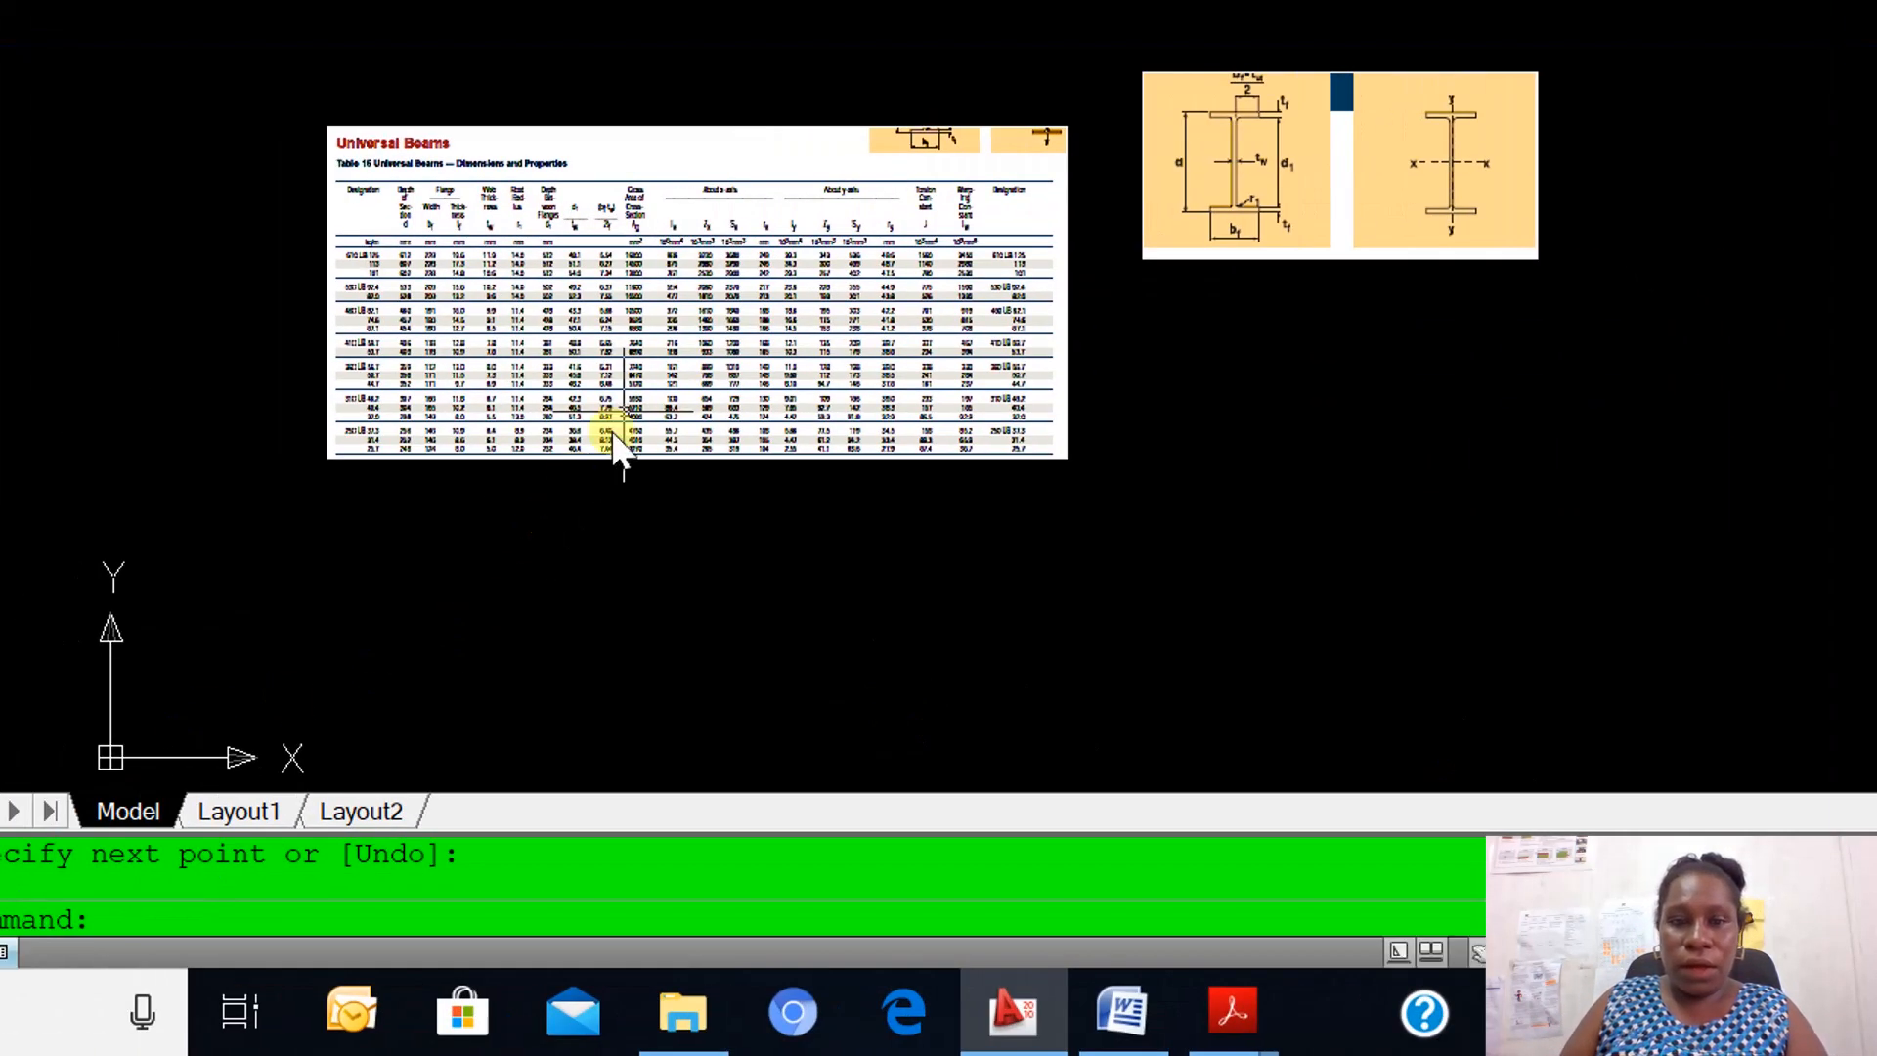
scroll(635, 725, up, 5)
scroll(634, 703, down, 5)
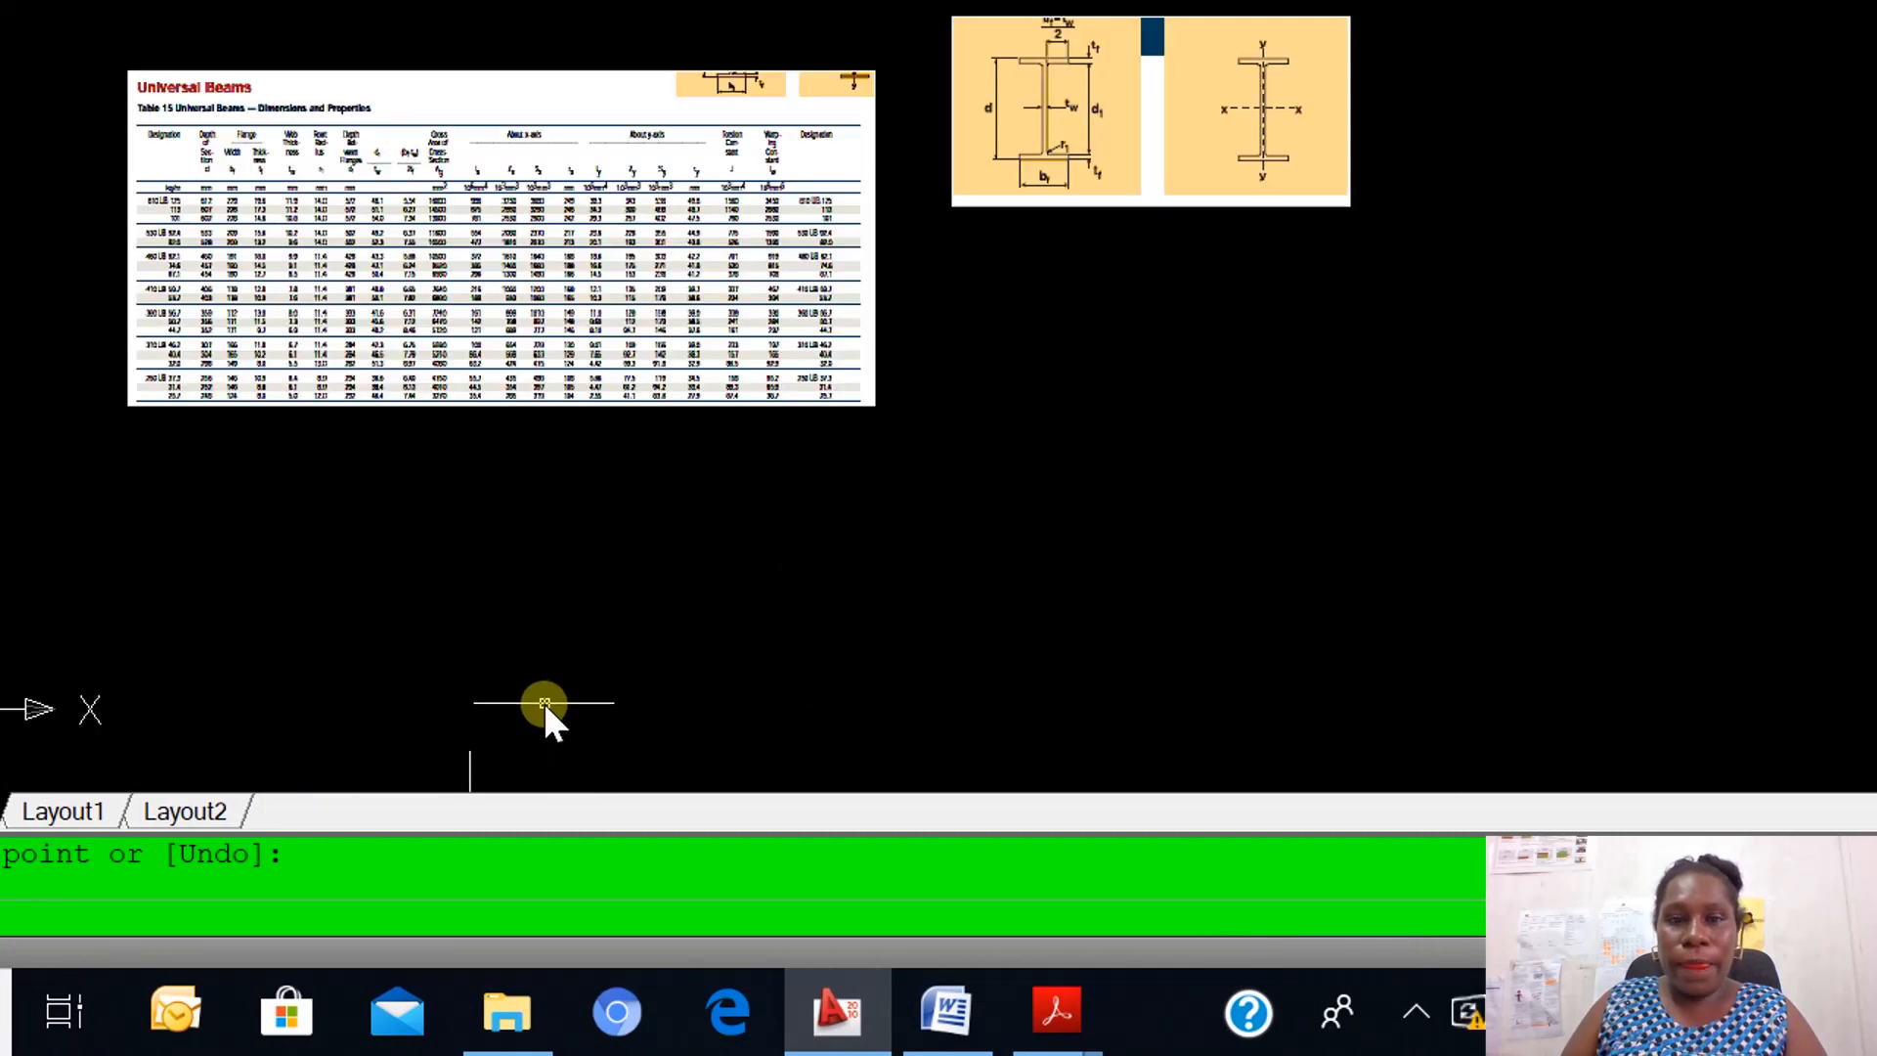
Offset the 256-unit vertical line by 146 to its right to form the other side of the flange width.
scroll(548, 762, up, 5)
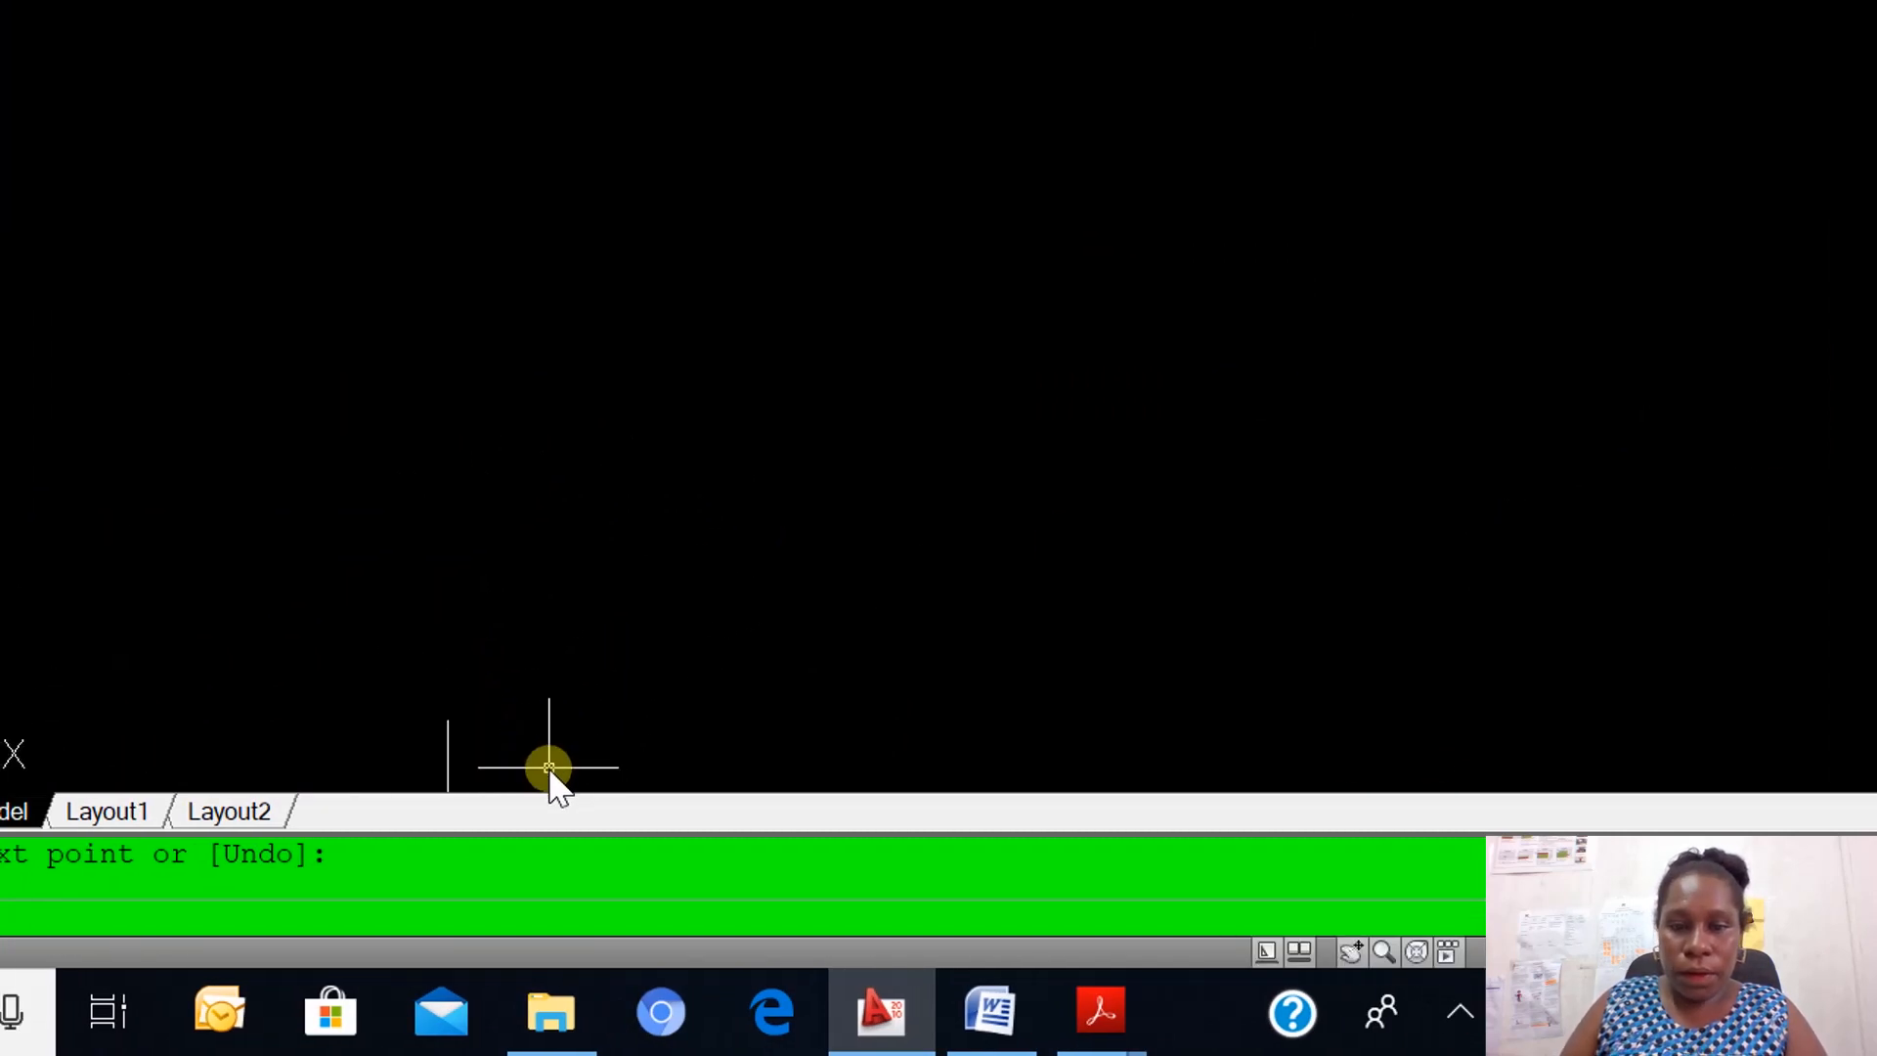
scroll(530, 629, down, 3)
click(520, 696)
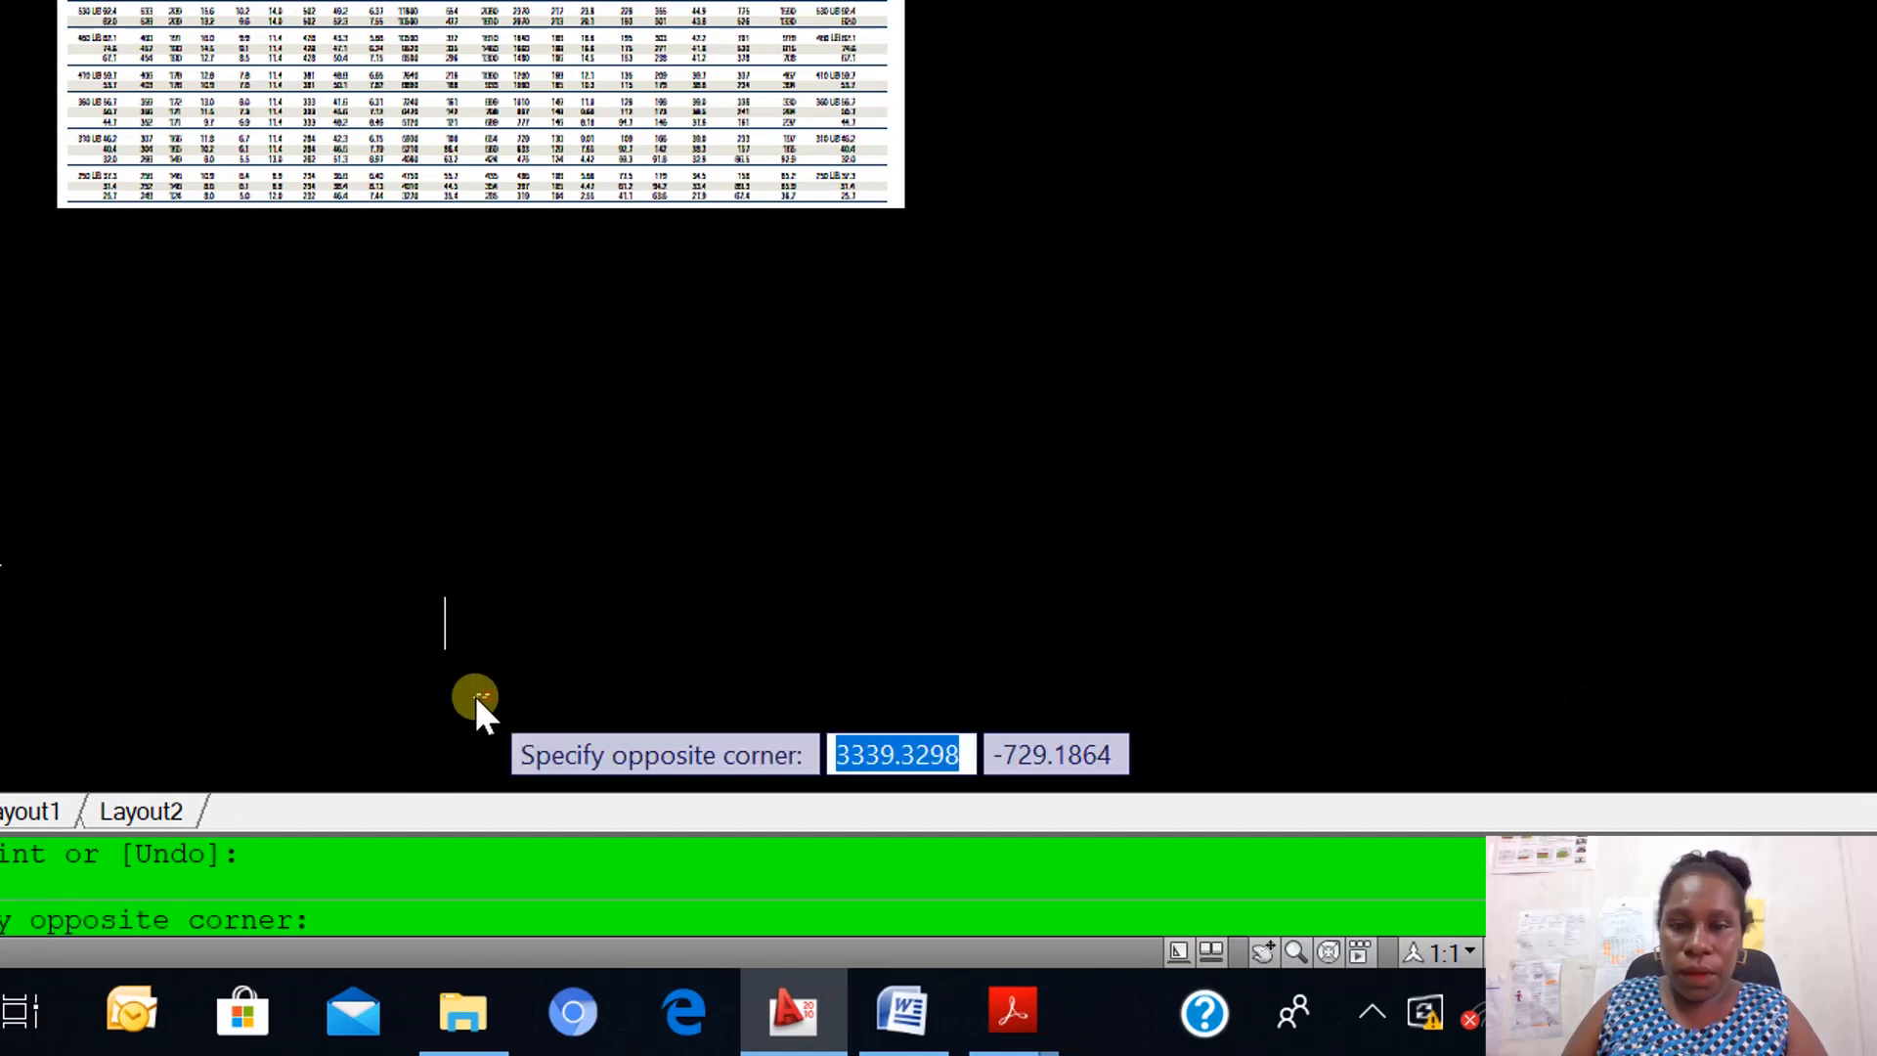
scroll(473, 694, up, 4)
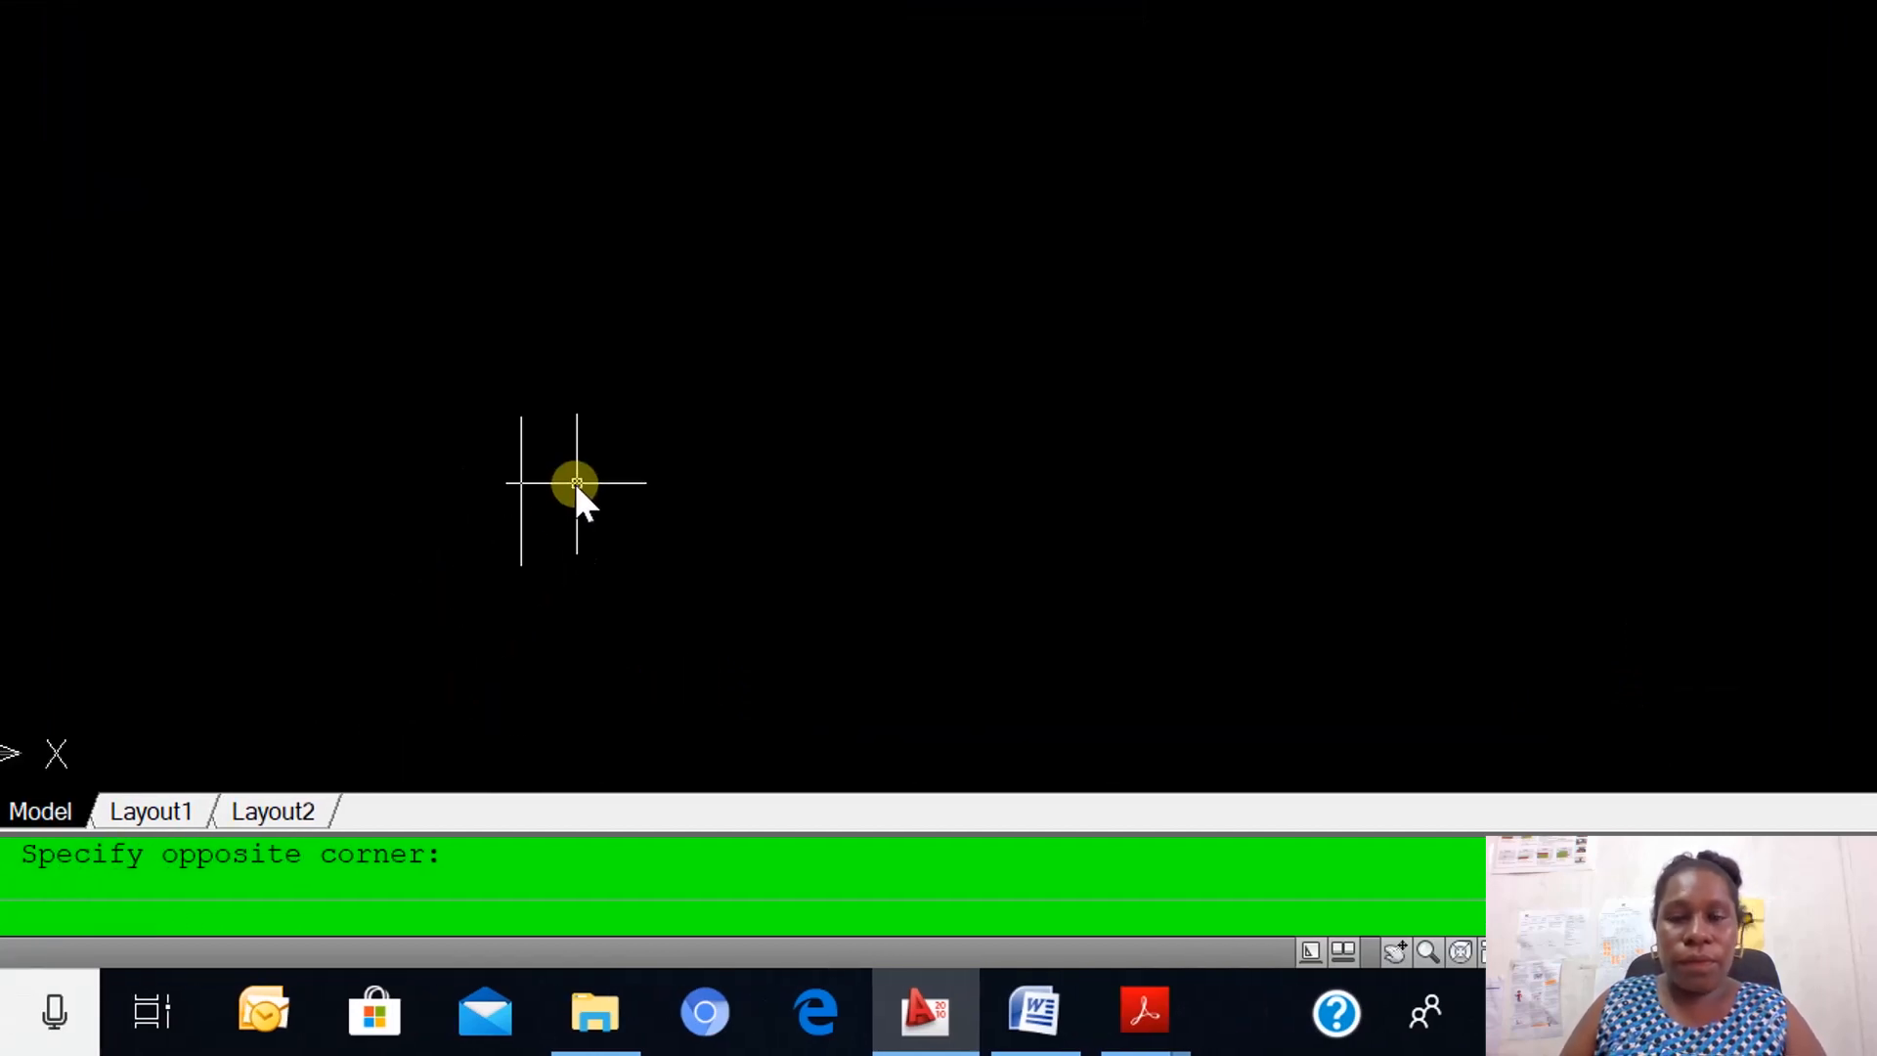
text(o)
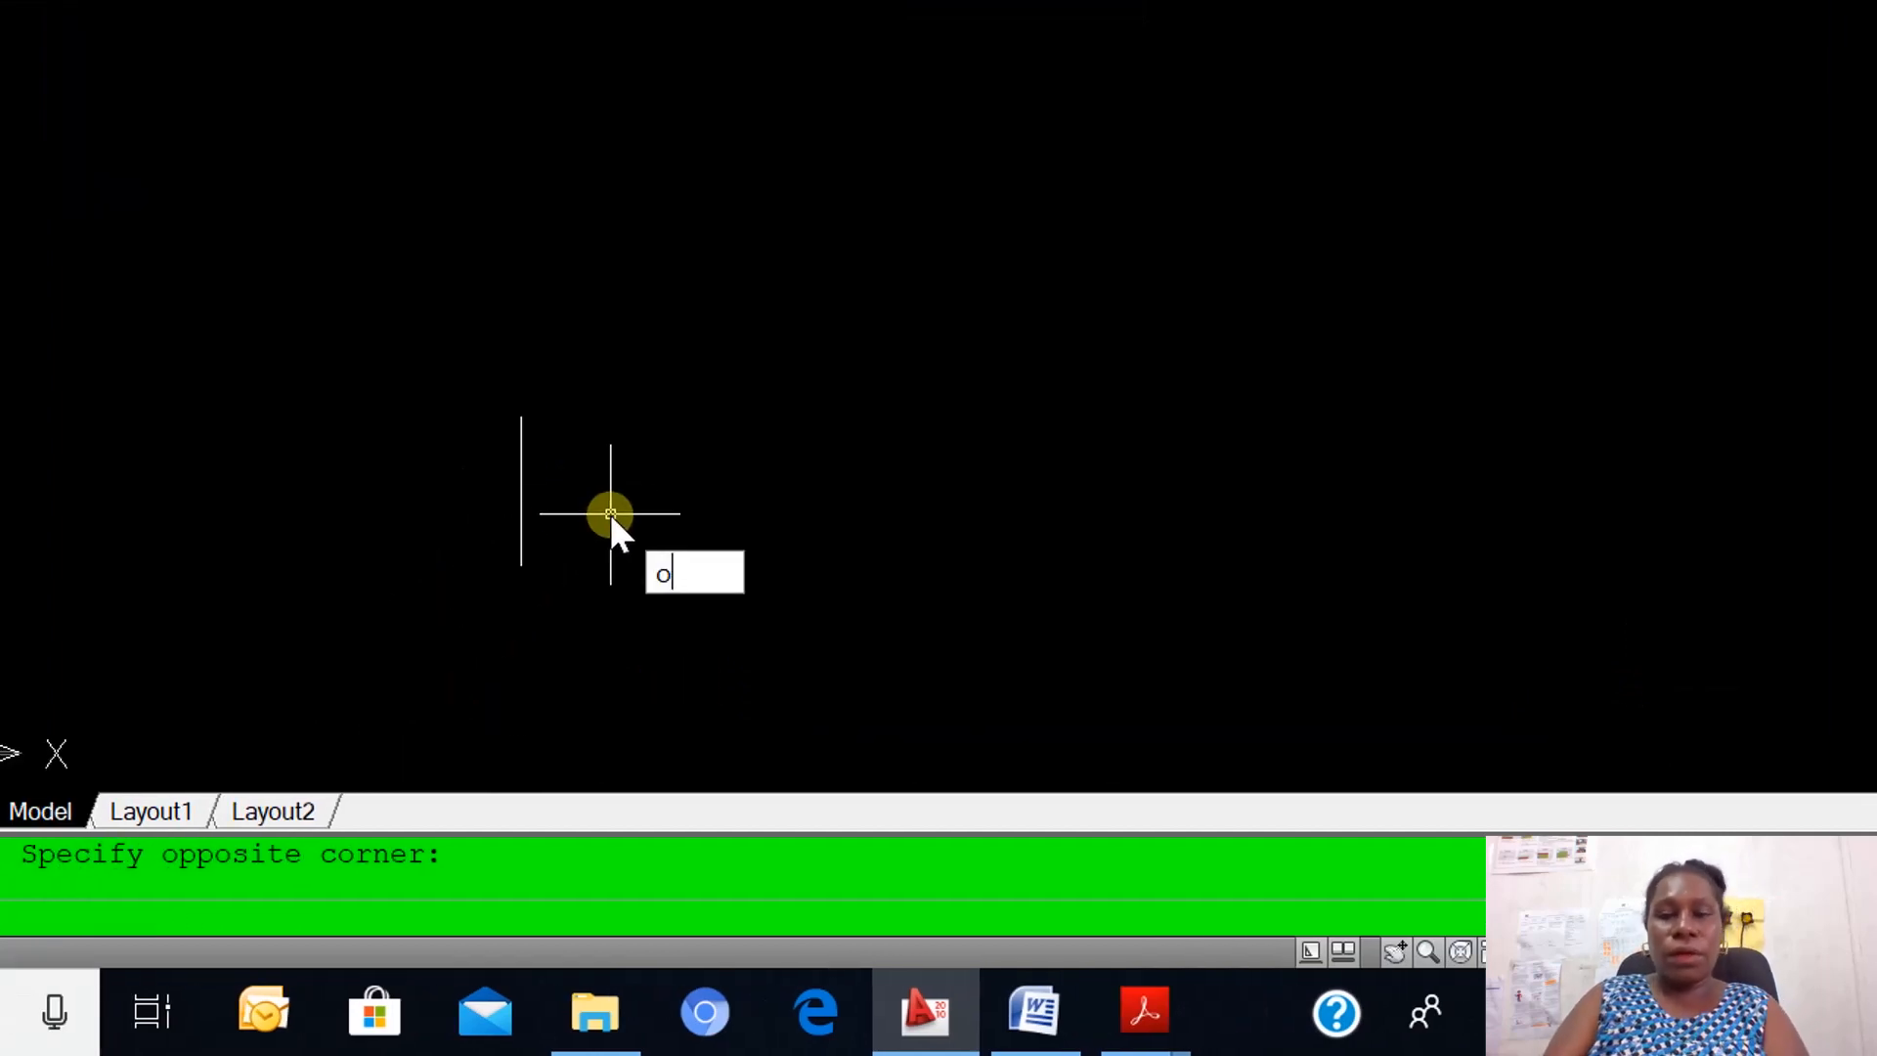
key(Return)
text(146)
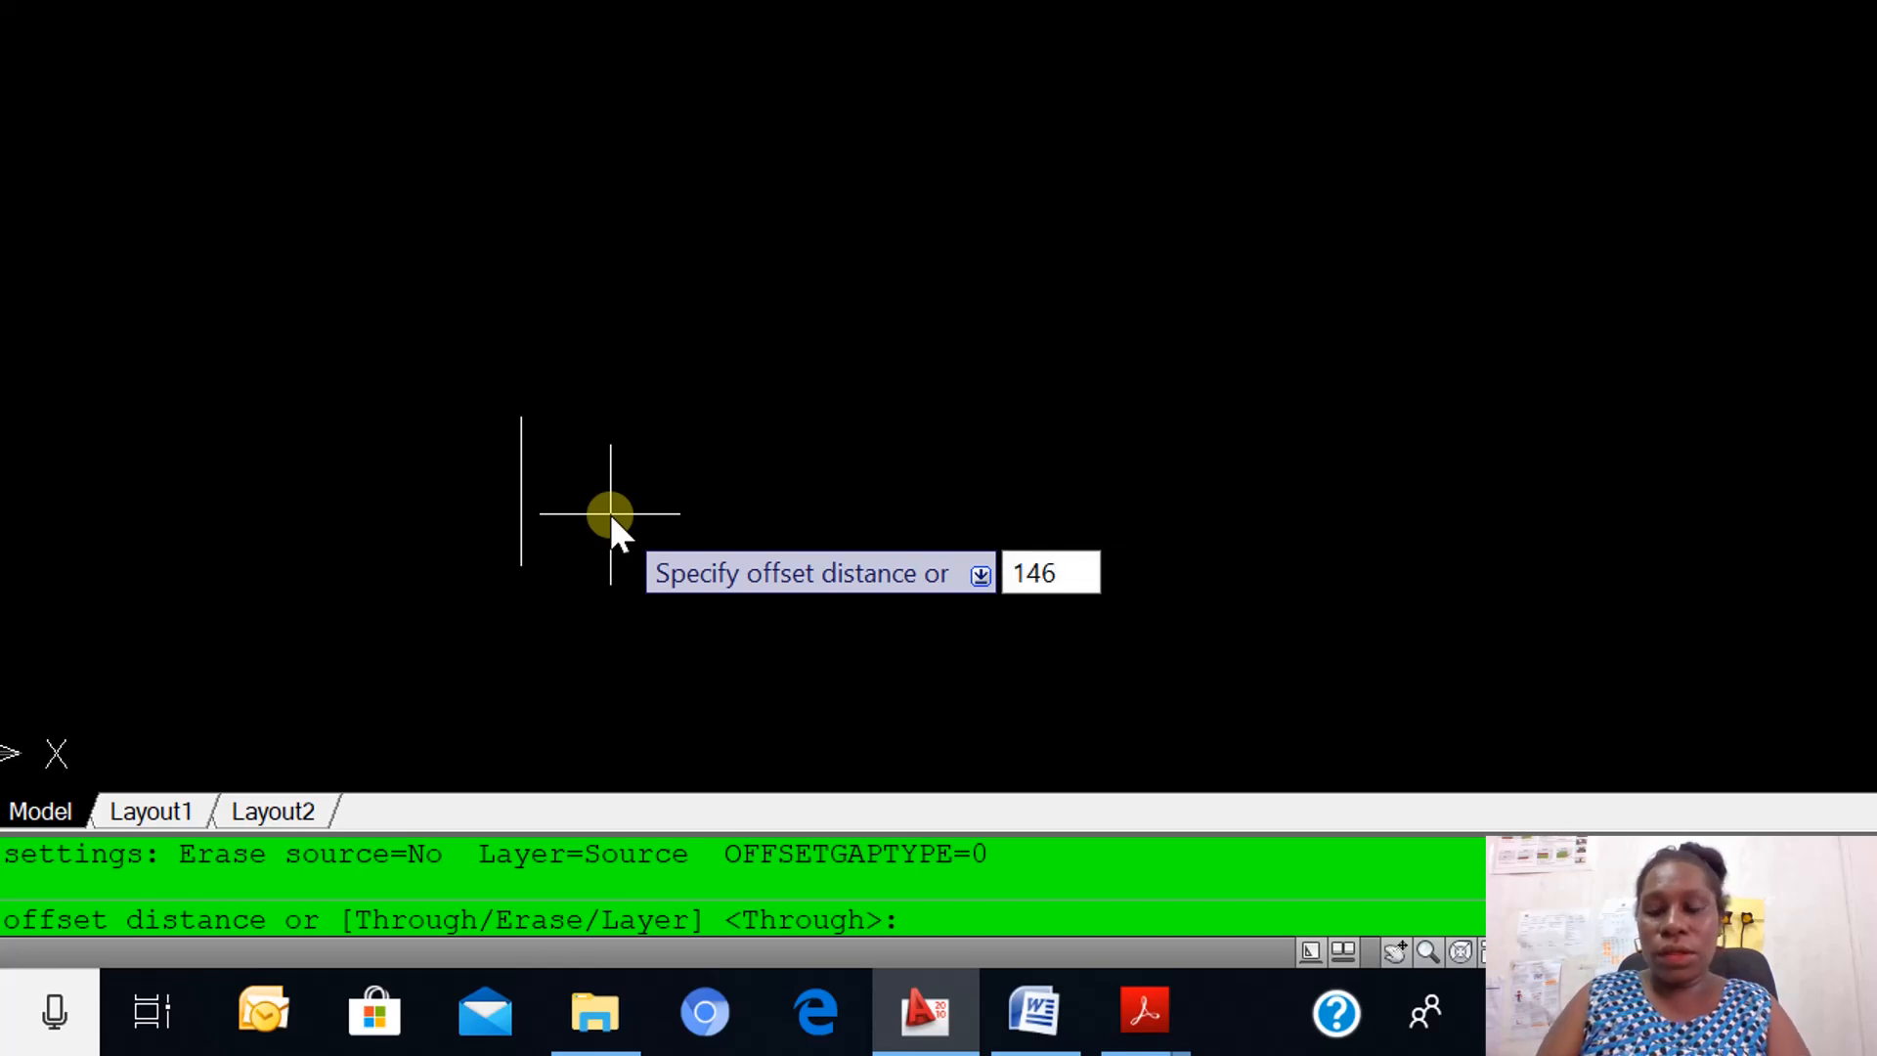
key(Return)
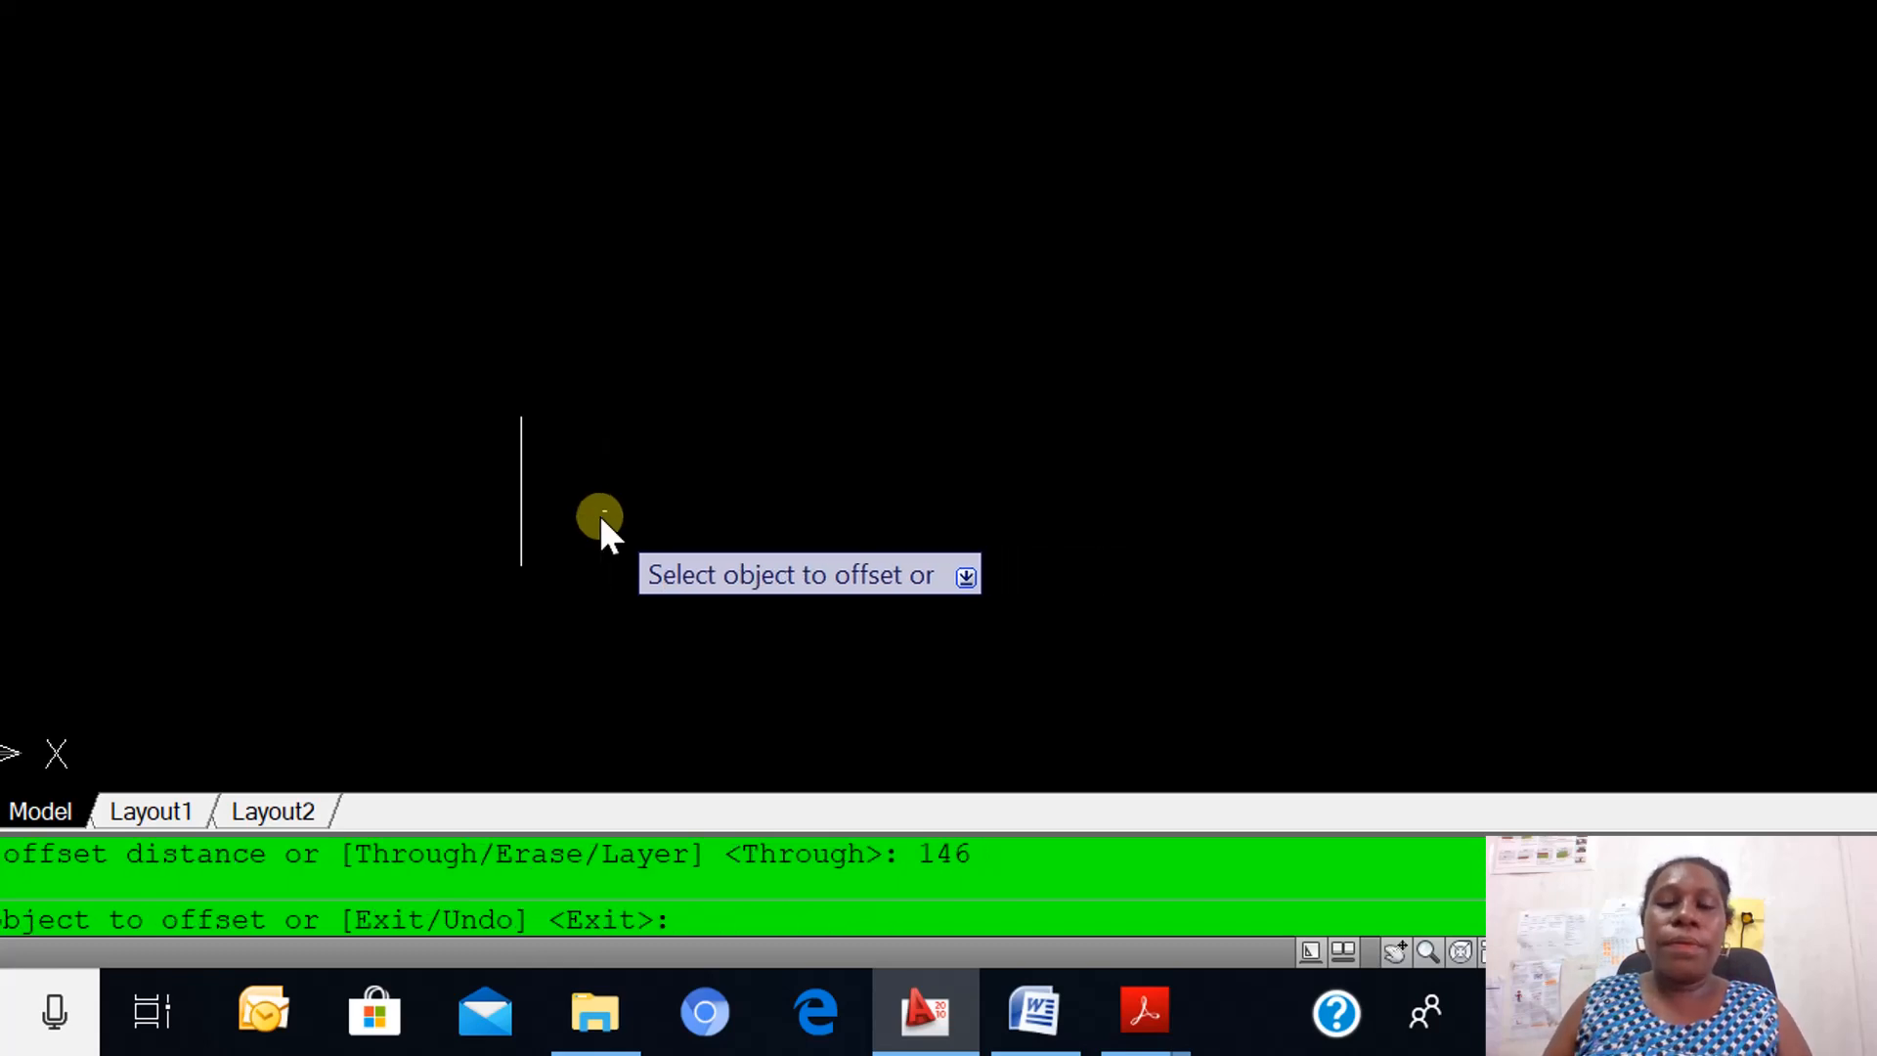
click(518, 484)
click(640, 493)
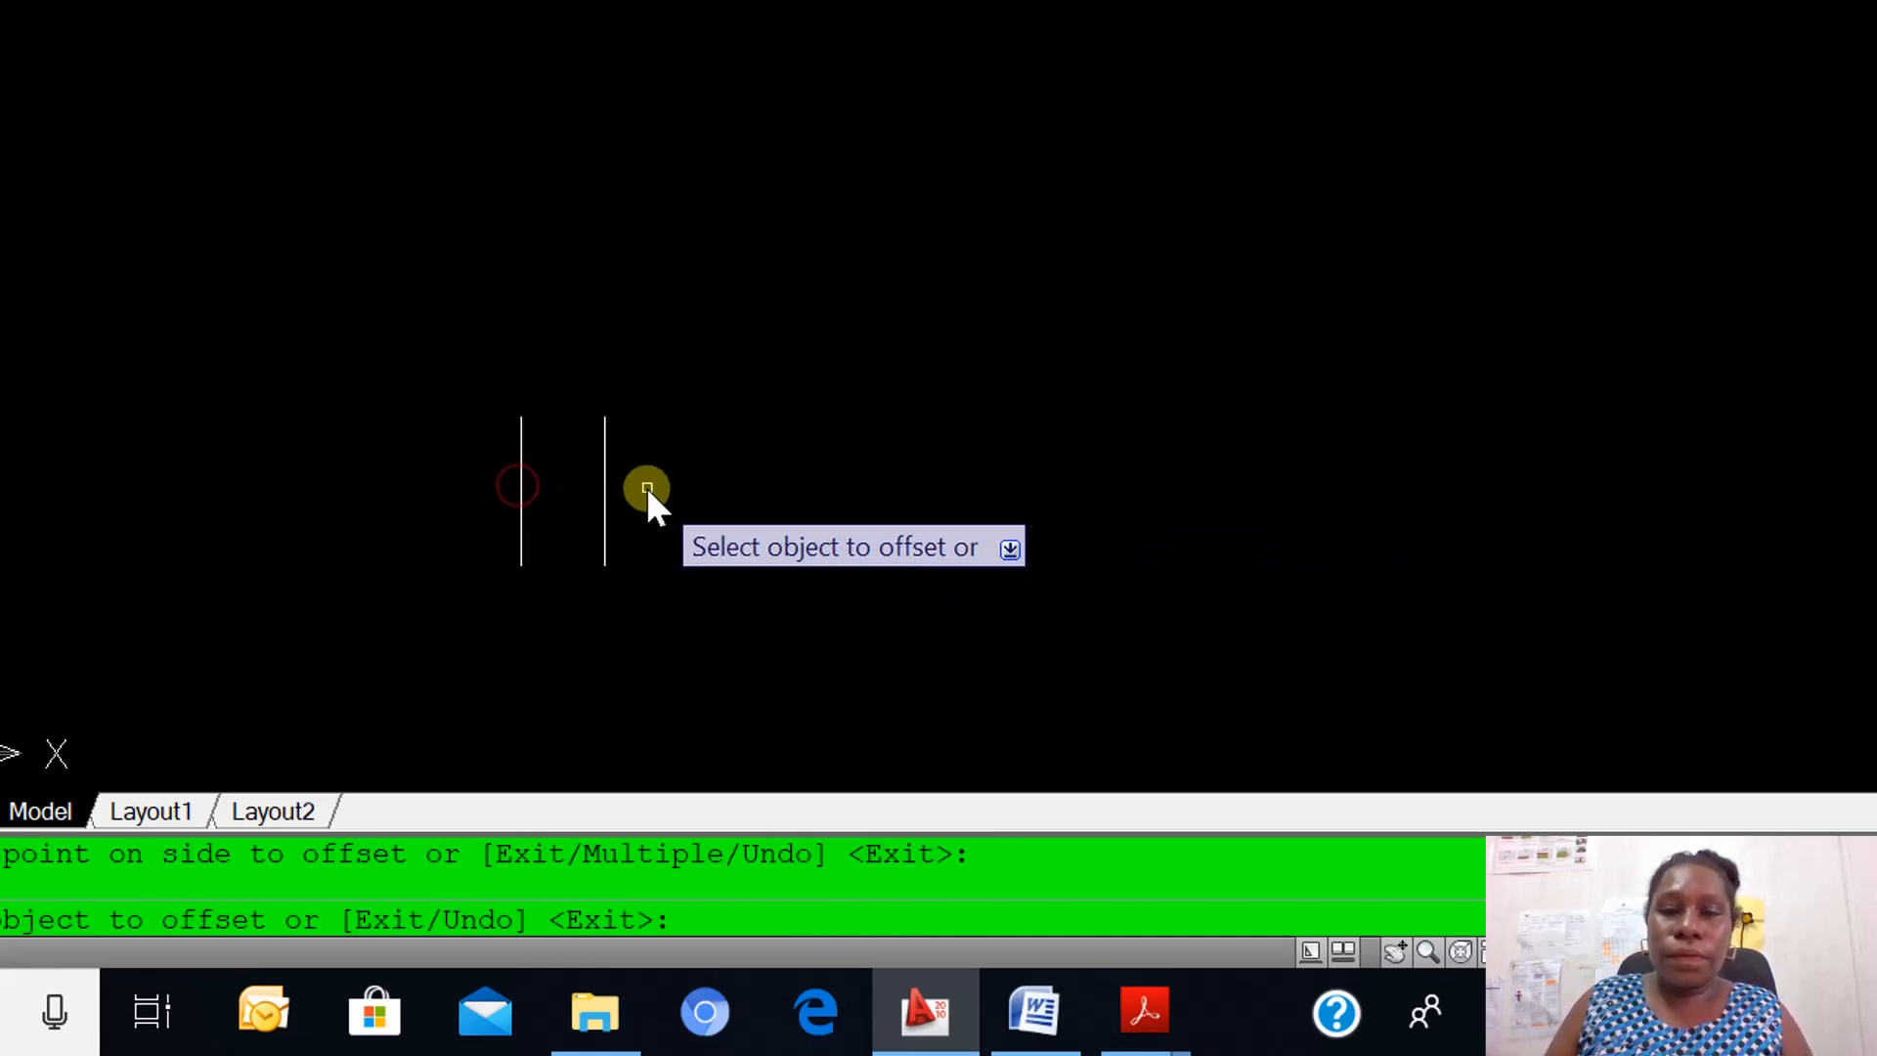
right_click(670, 534)
click(690, 544)
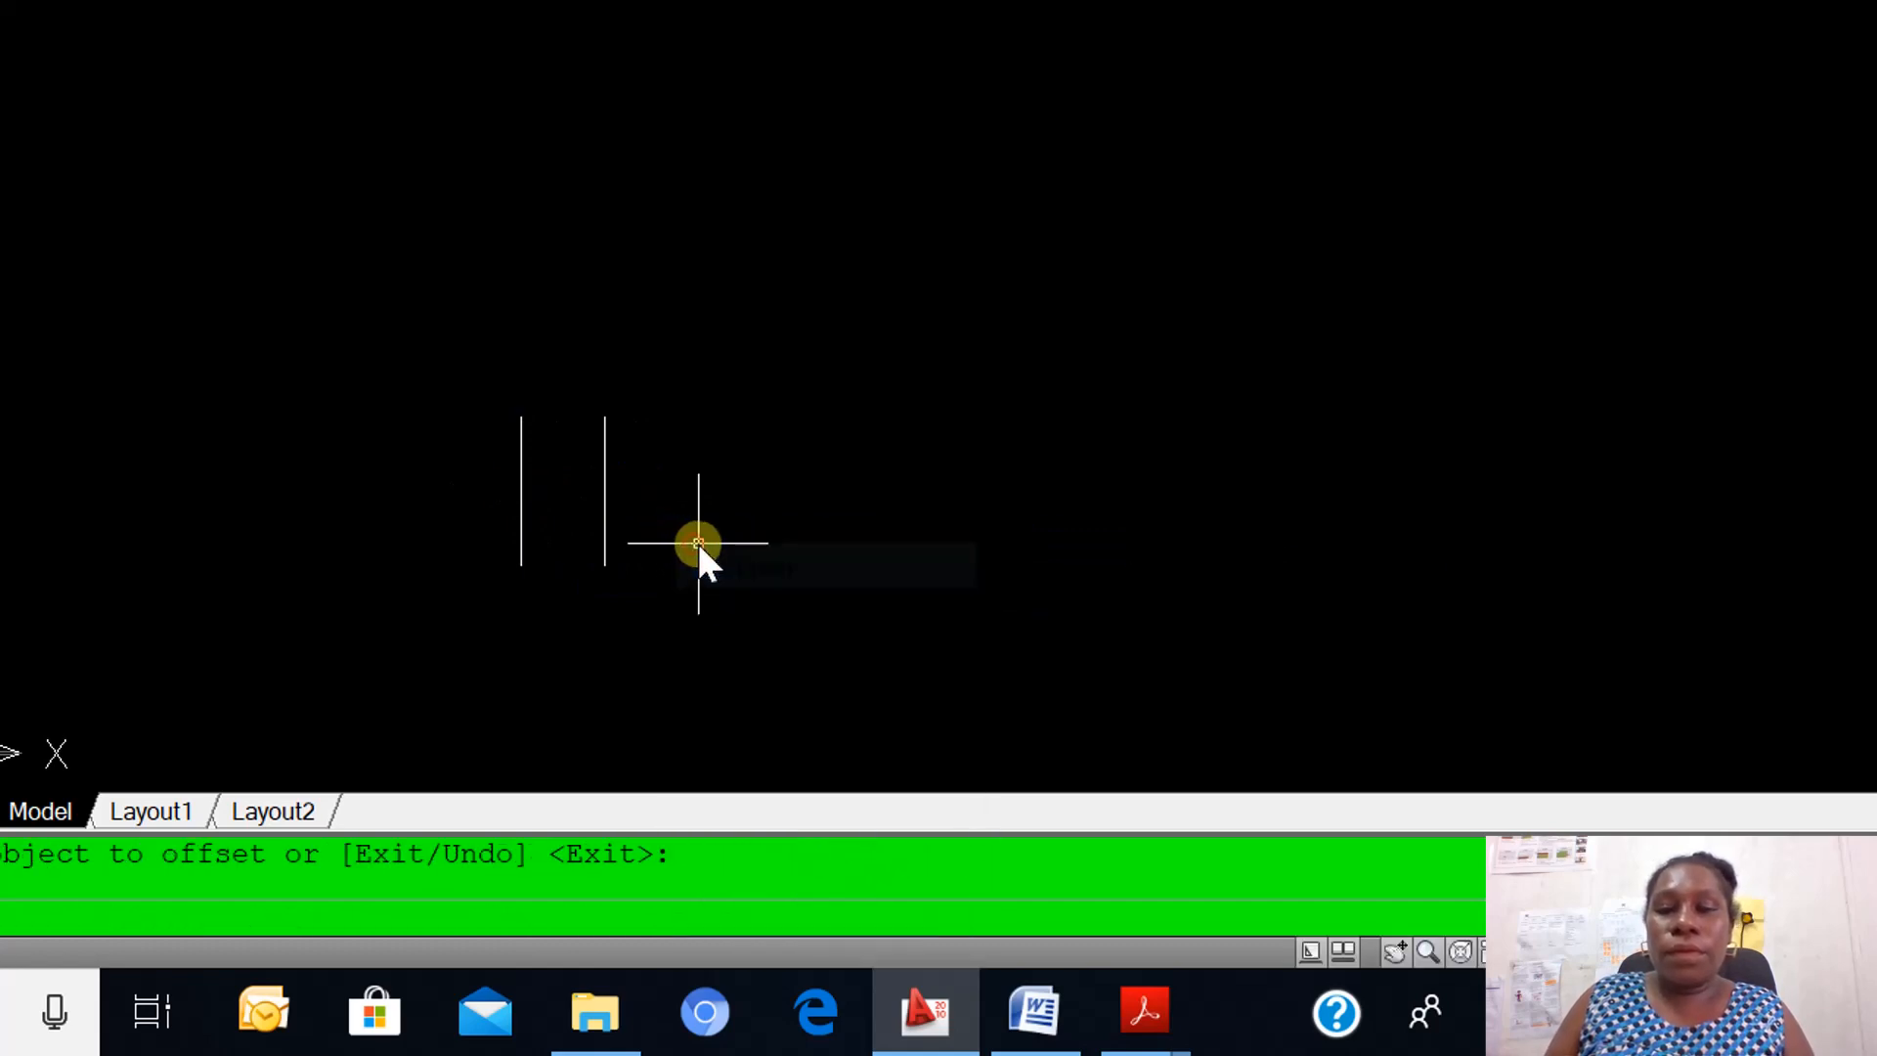
Examine the flange and web dimensions in the section diagram and the 250 UB 37.3 row of the table.
scroll(697, 543, down, 4)
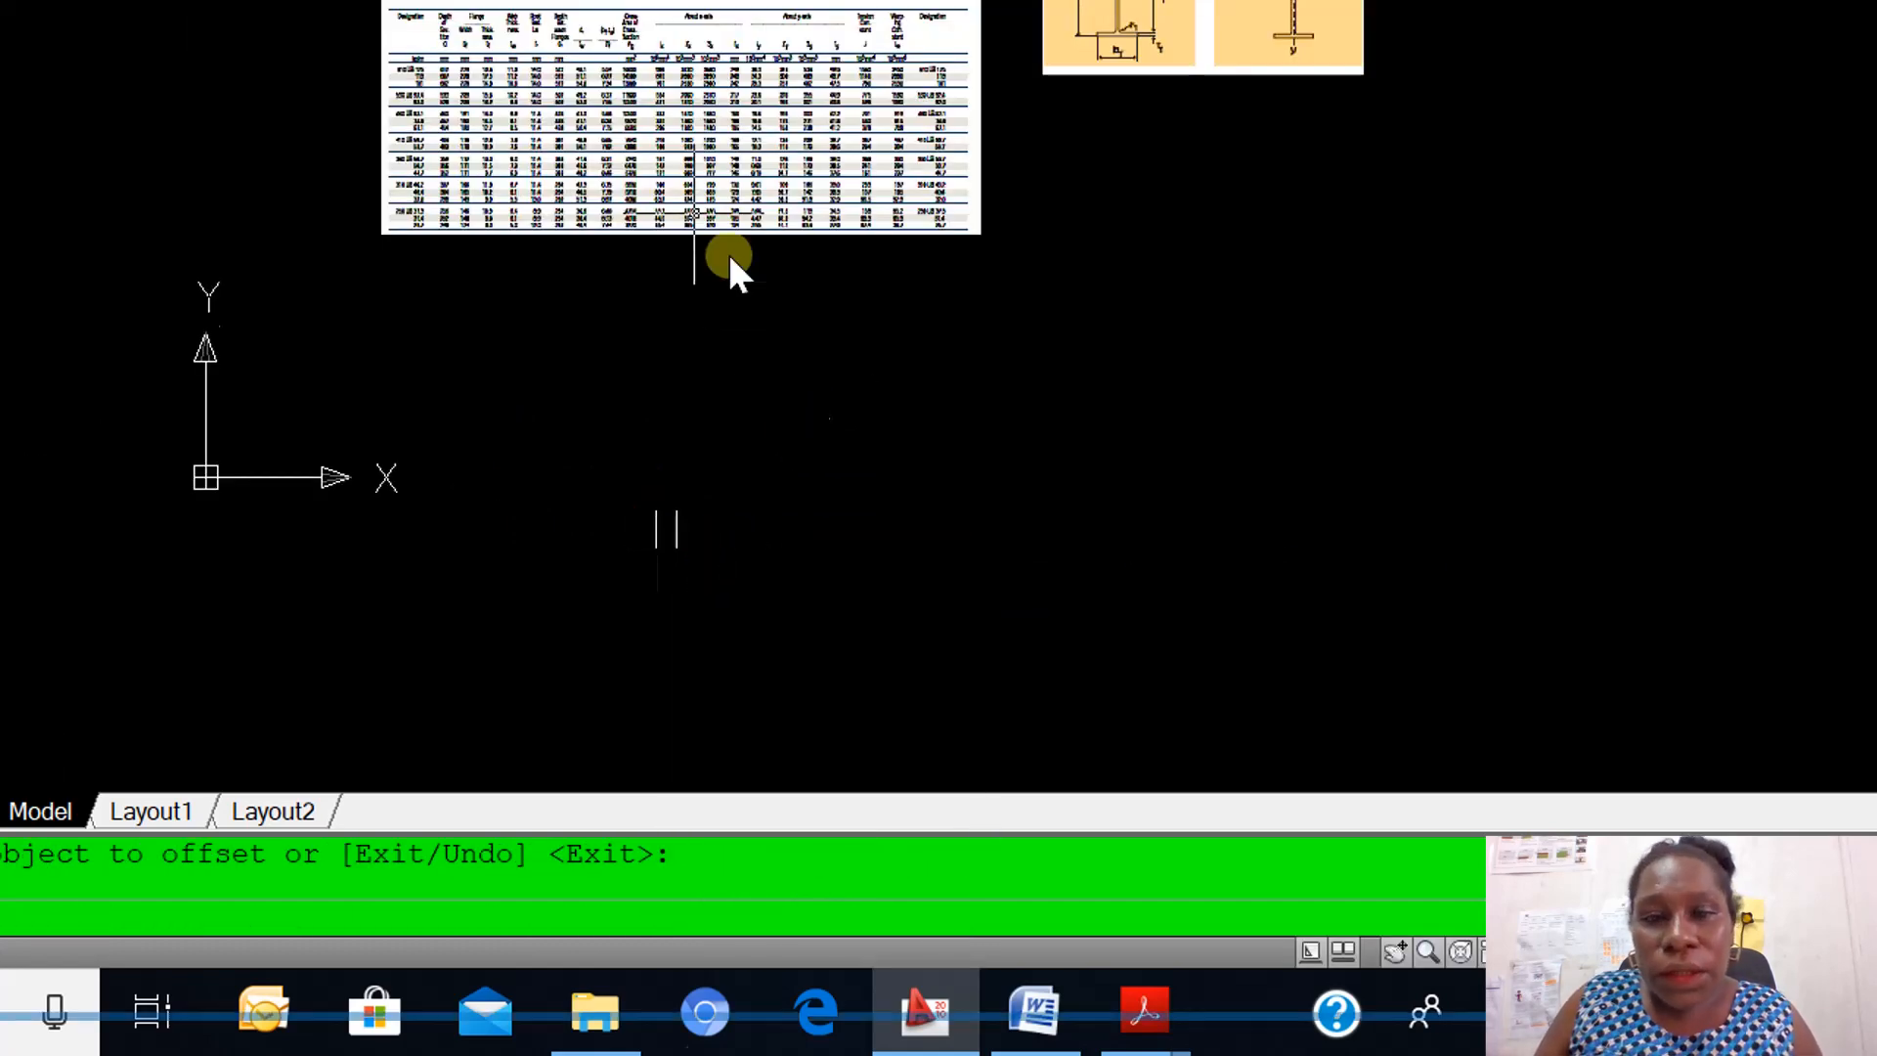
scroll(388, 253, up, 3)
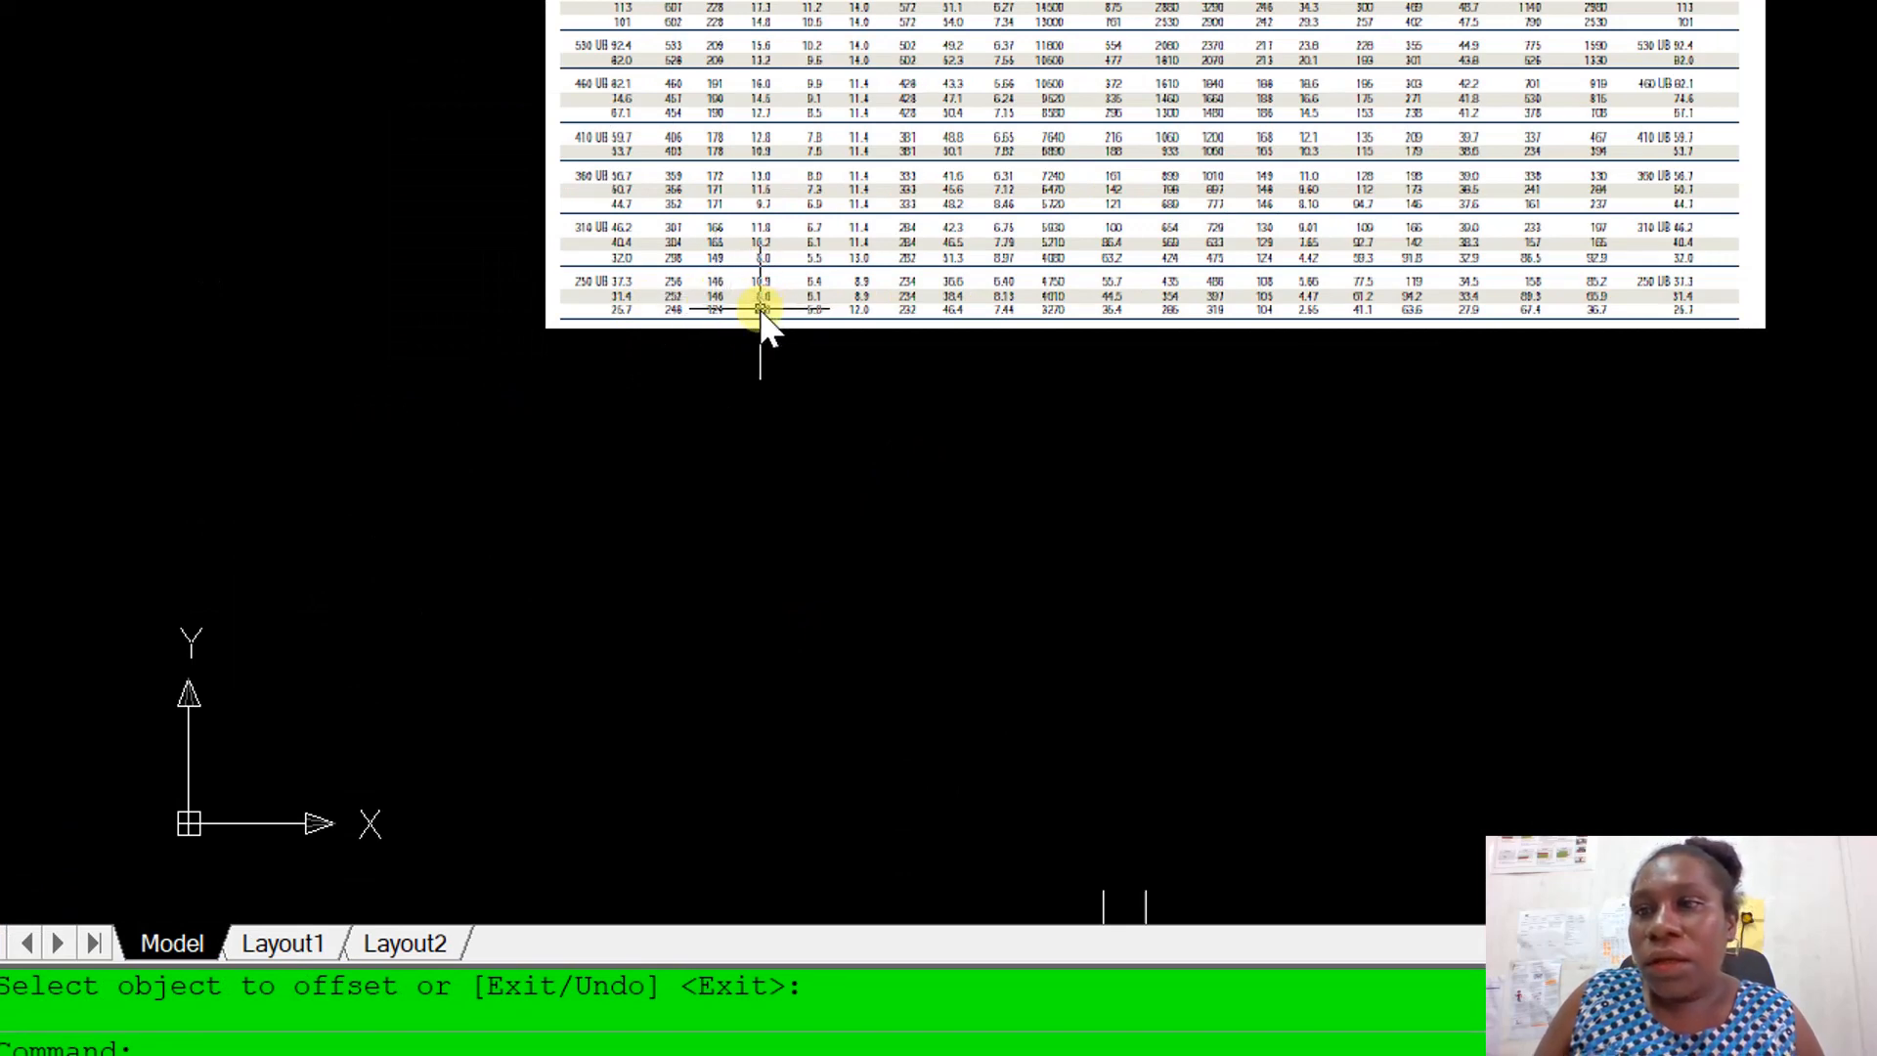
scroll(761, 314, down, 2)
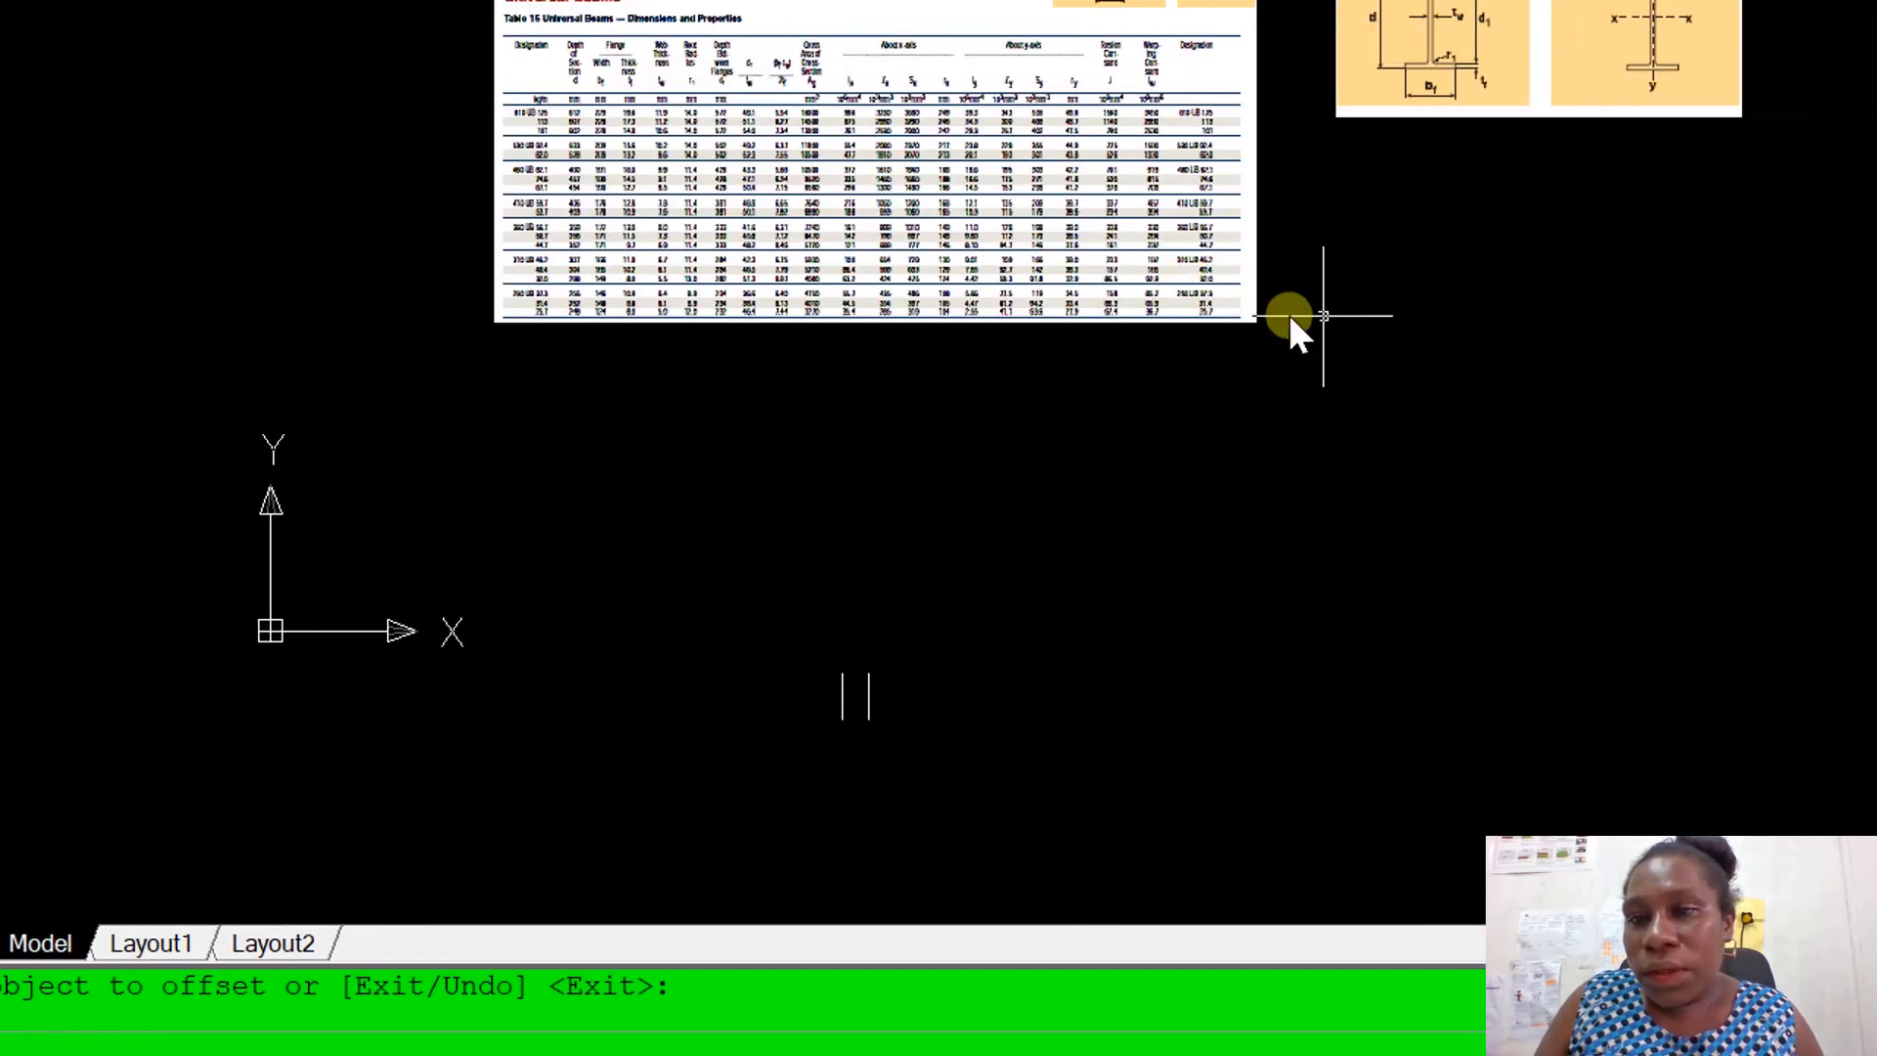
scroll(1369, 342, up, 2)
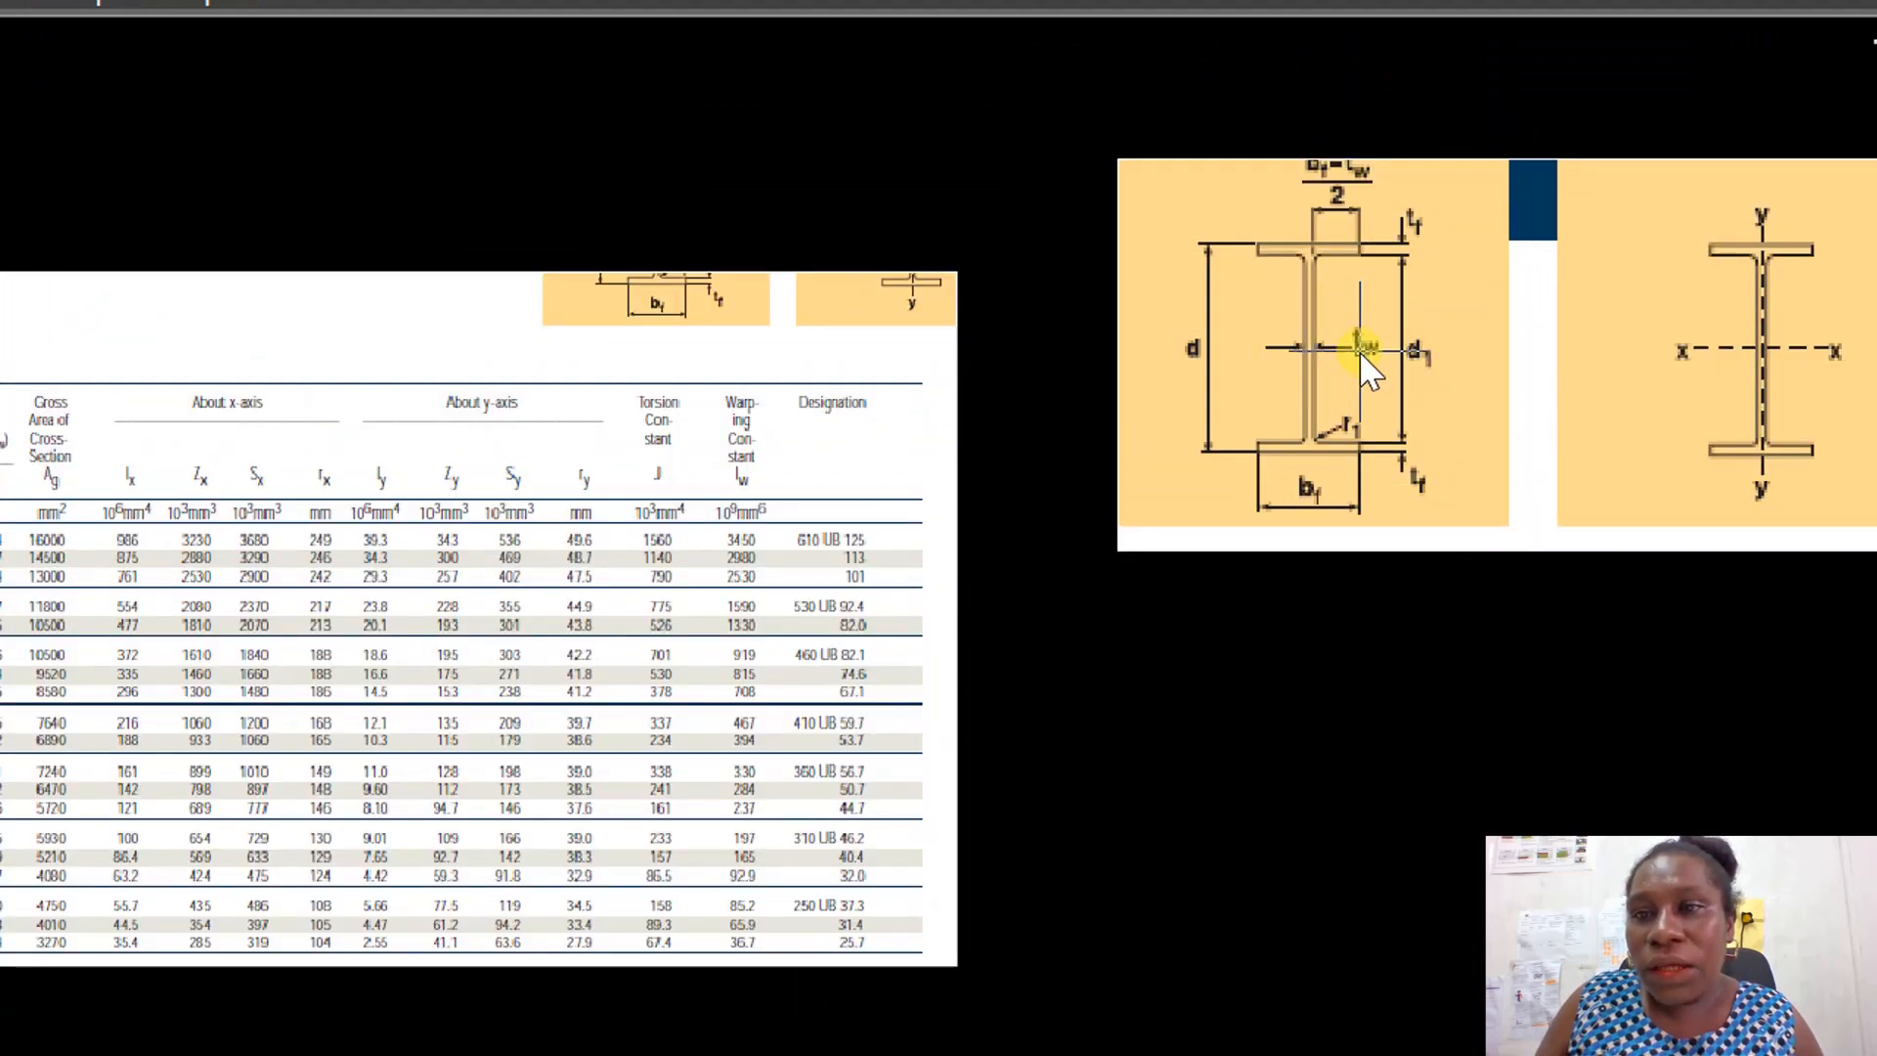
scroll(1364, 362, down, 2)
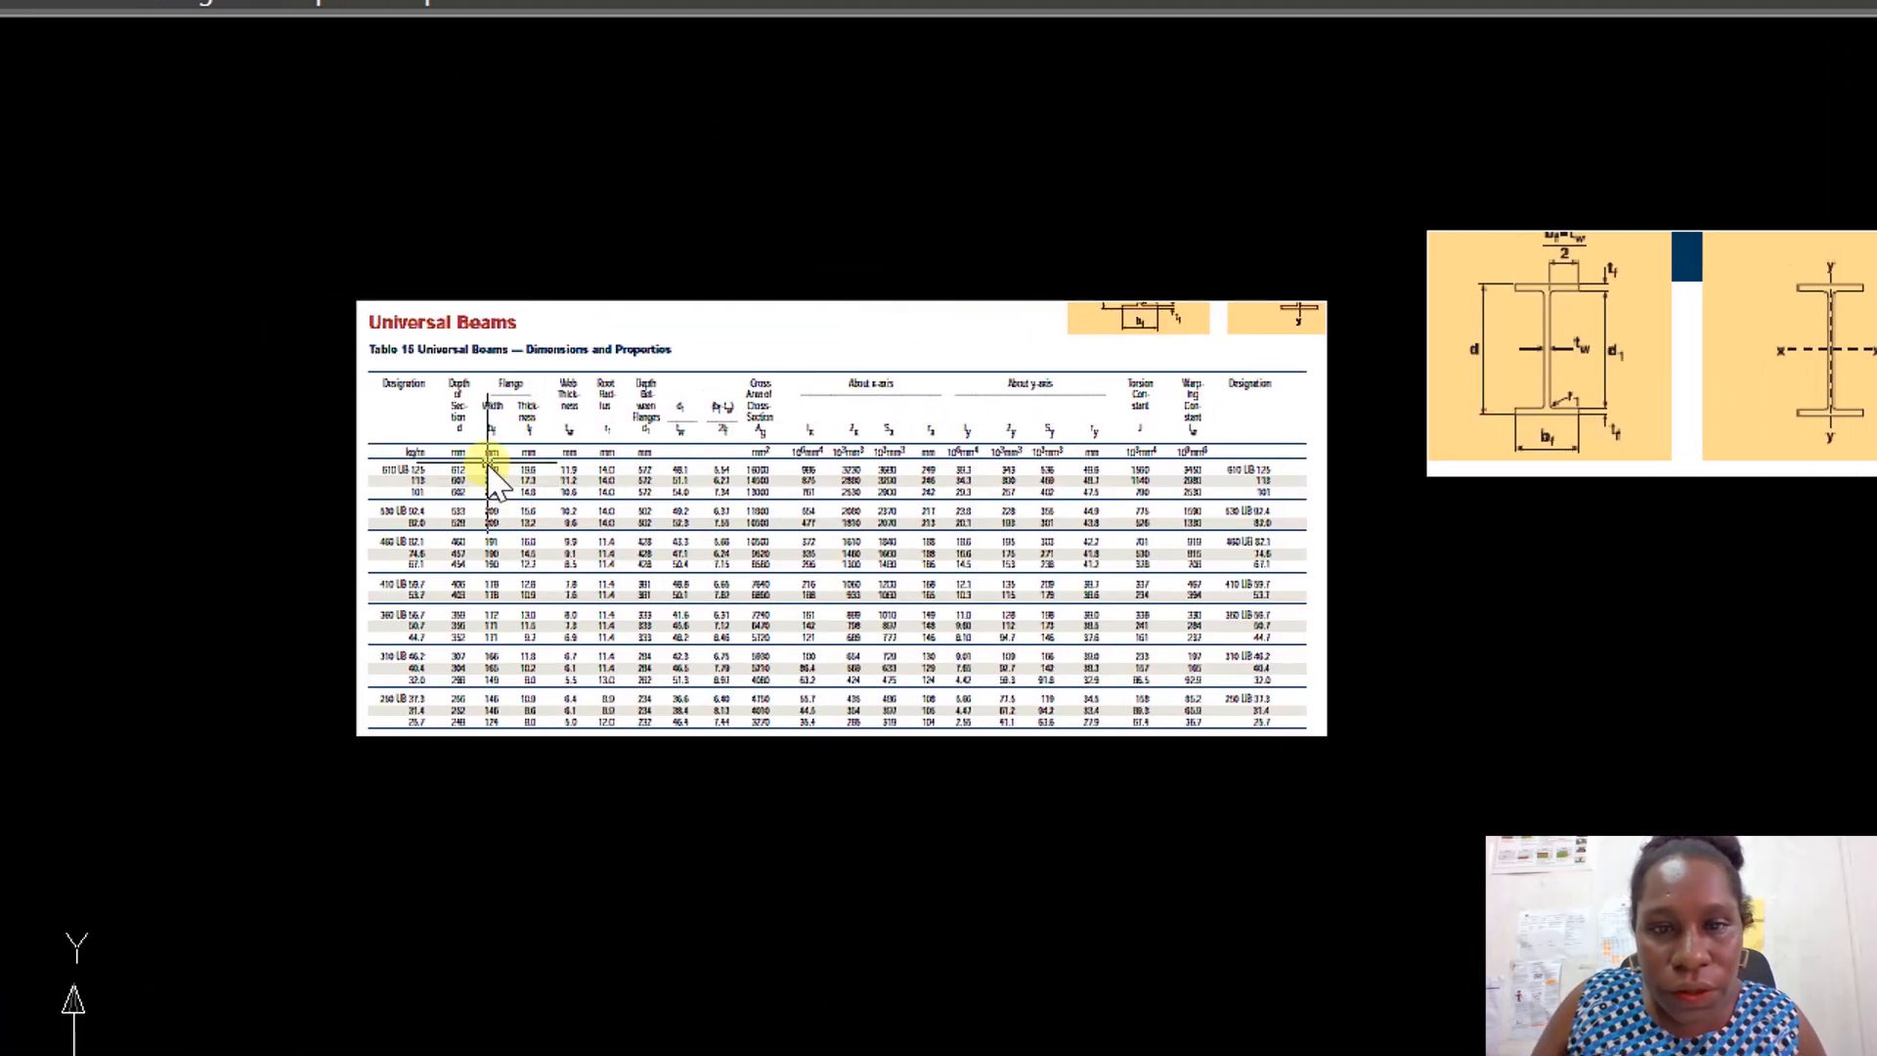
scroll(498, 675, up, 4)
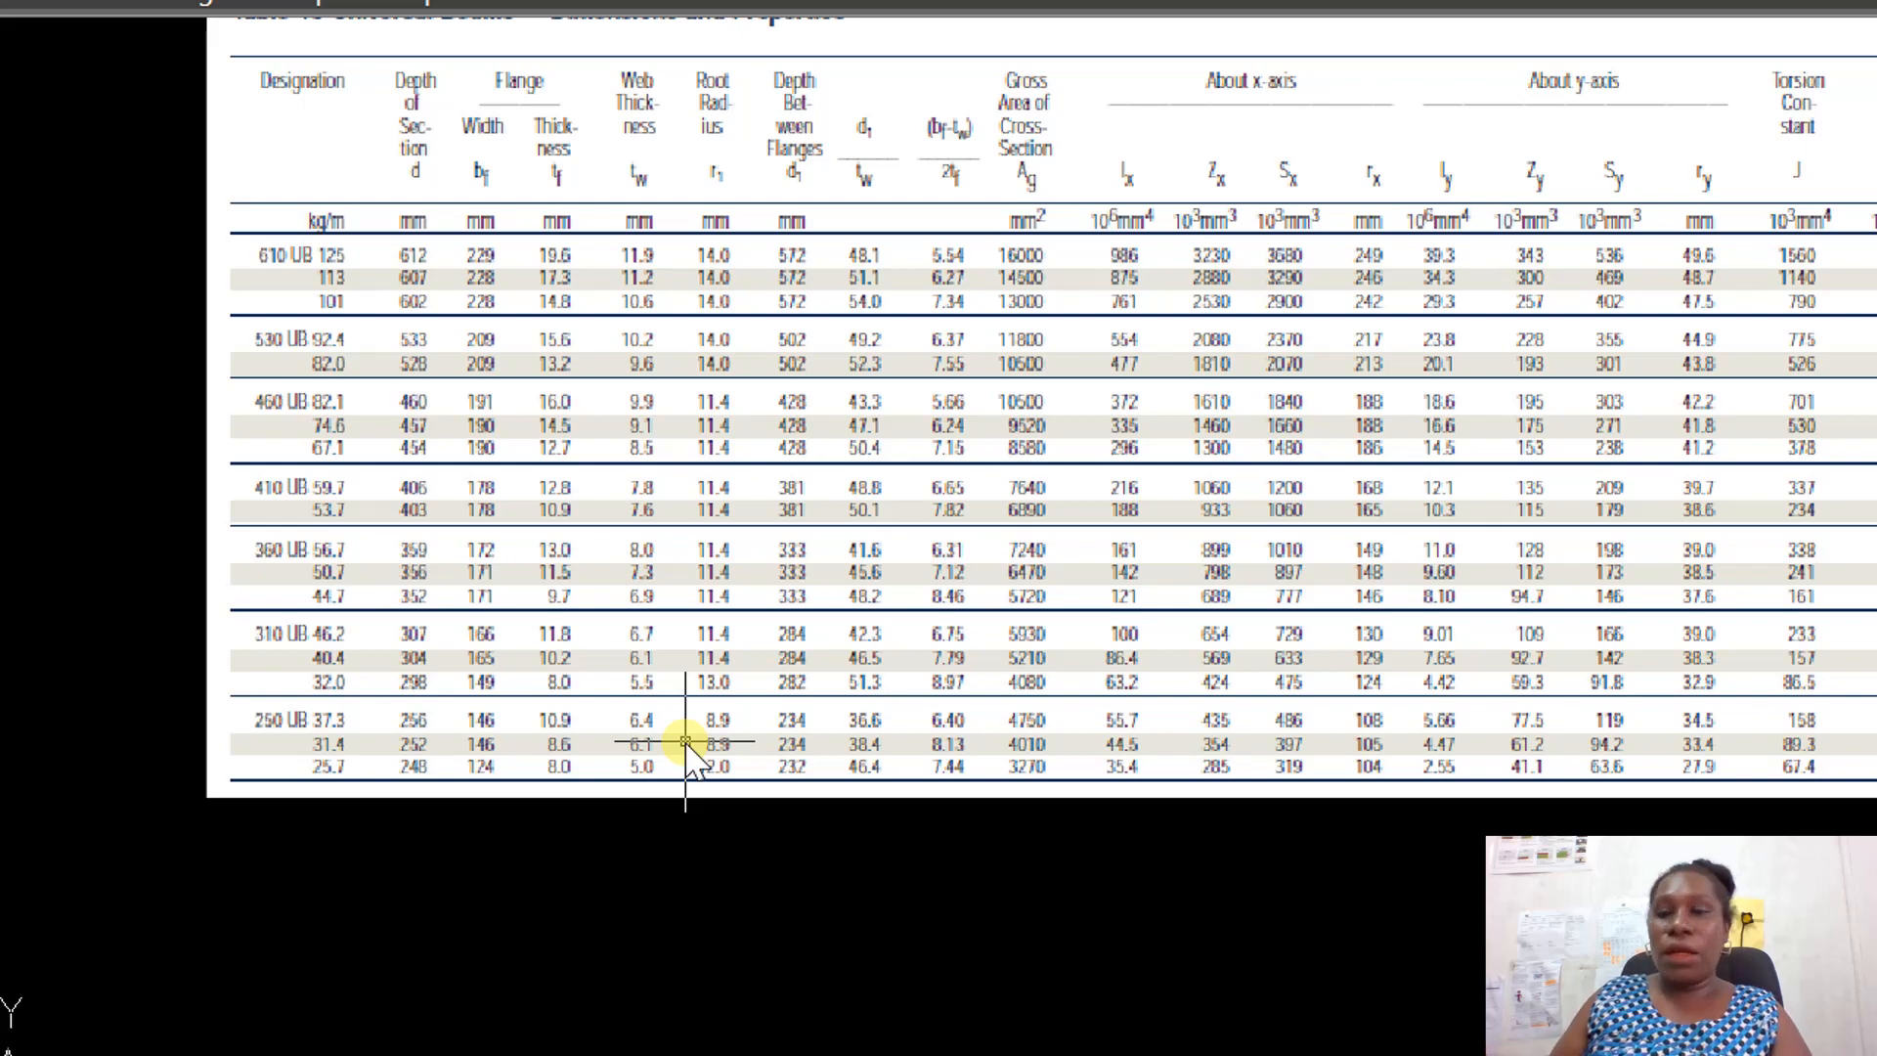
scroll(685, 741, down, 5)
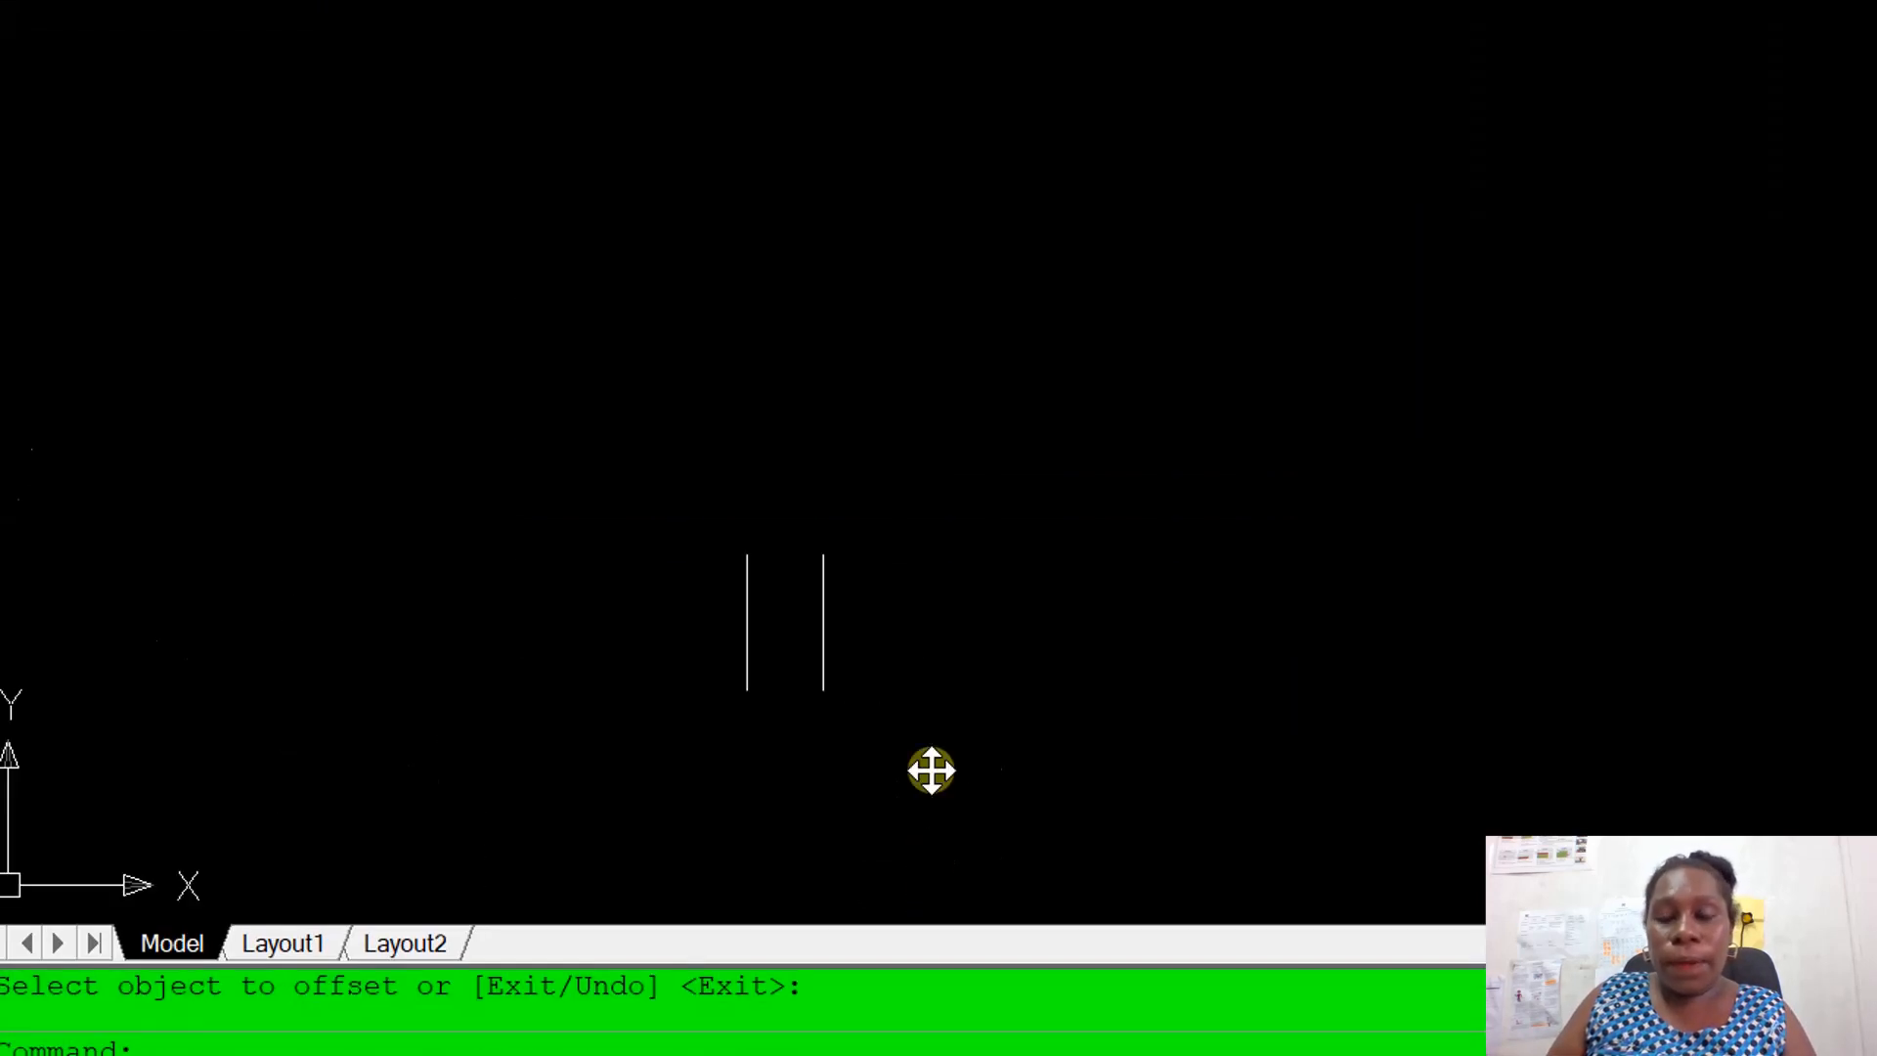
Offset both outer vertical lines inward by 68.9 to form the two faces of the web.
text(o)
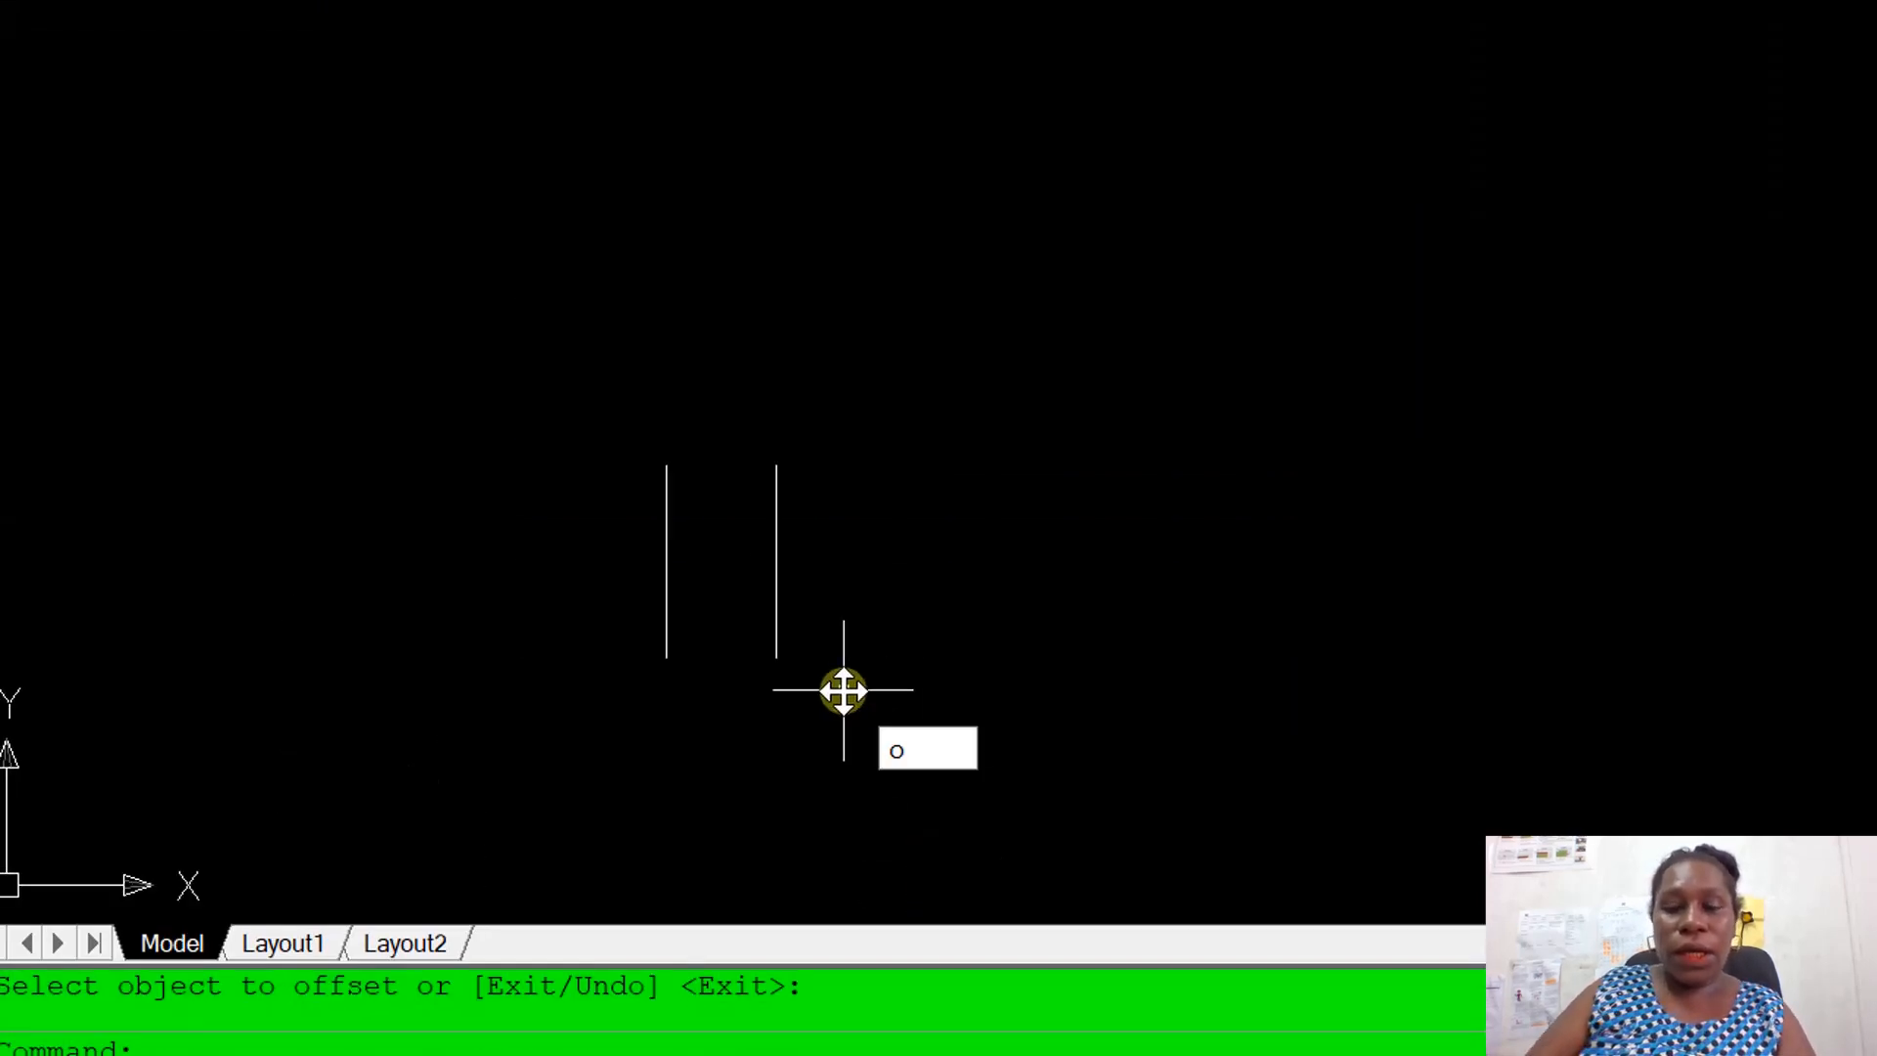
key(Return)
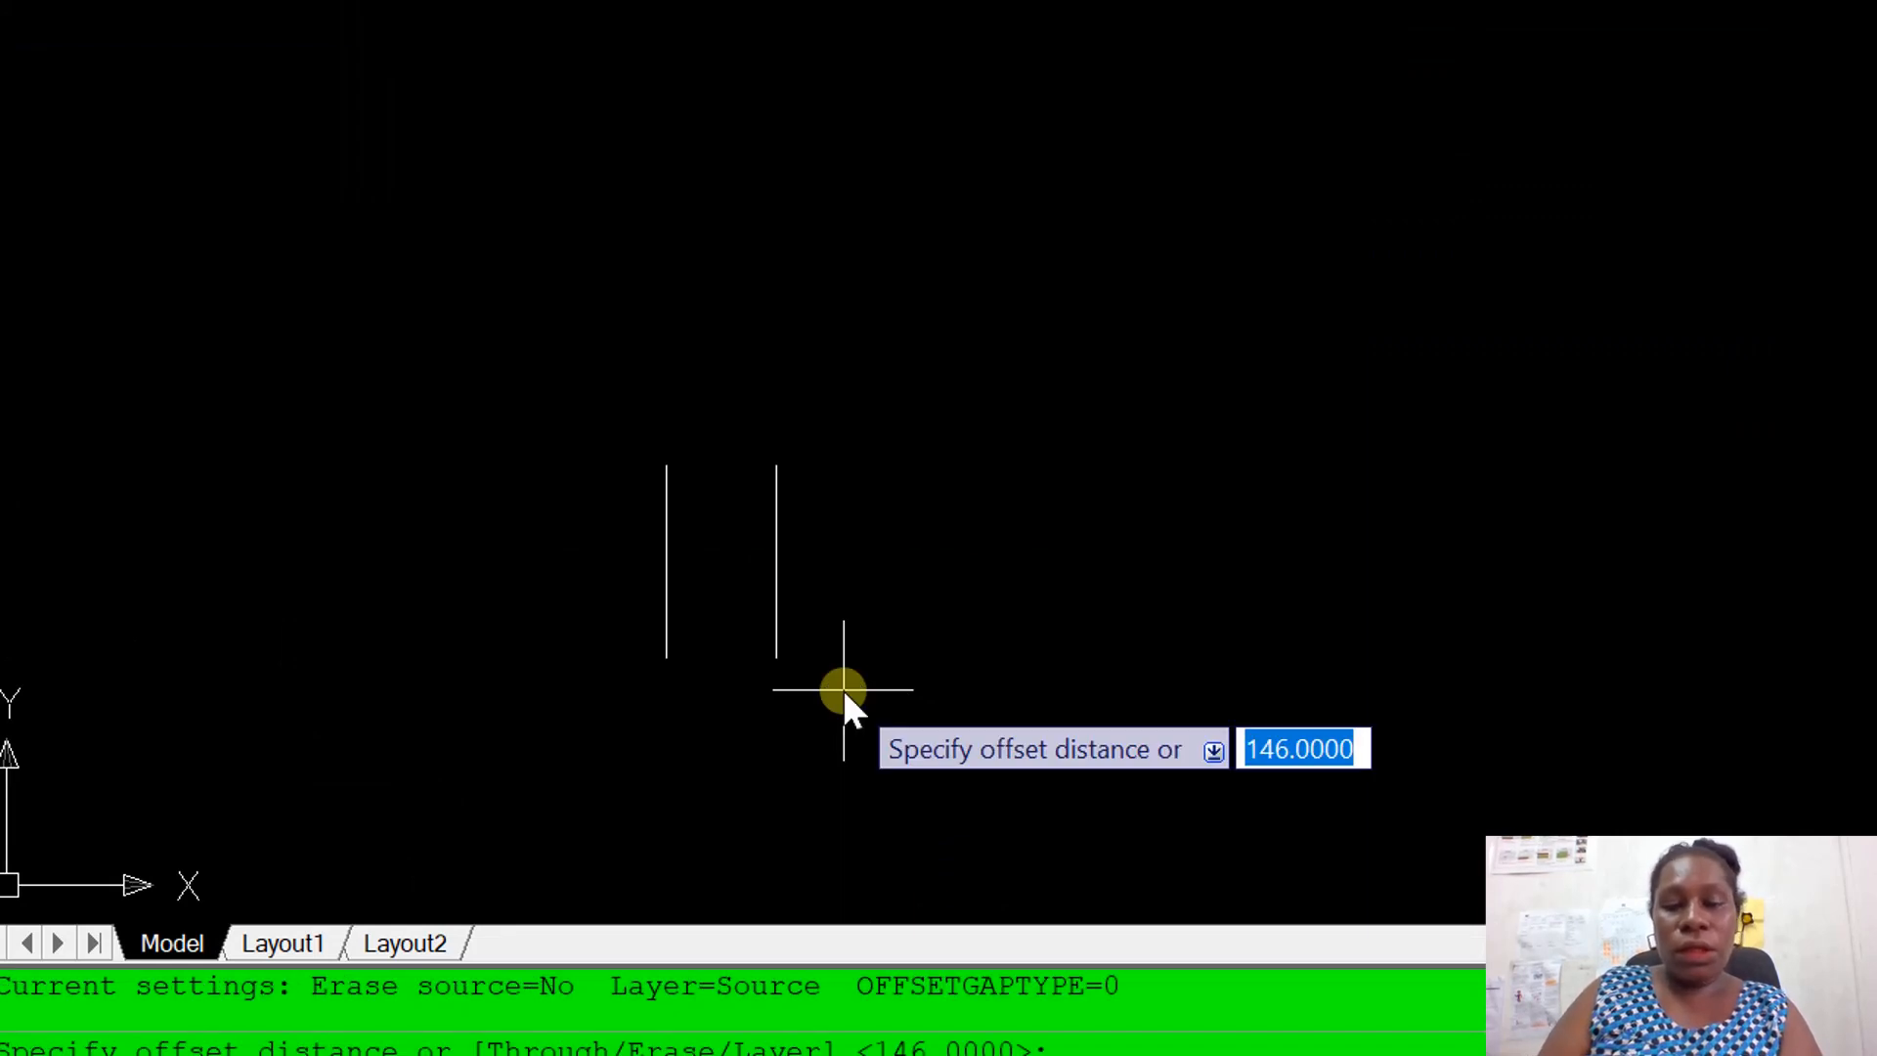
text(68.9)
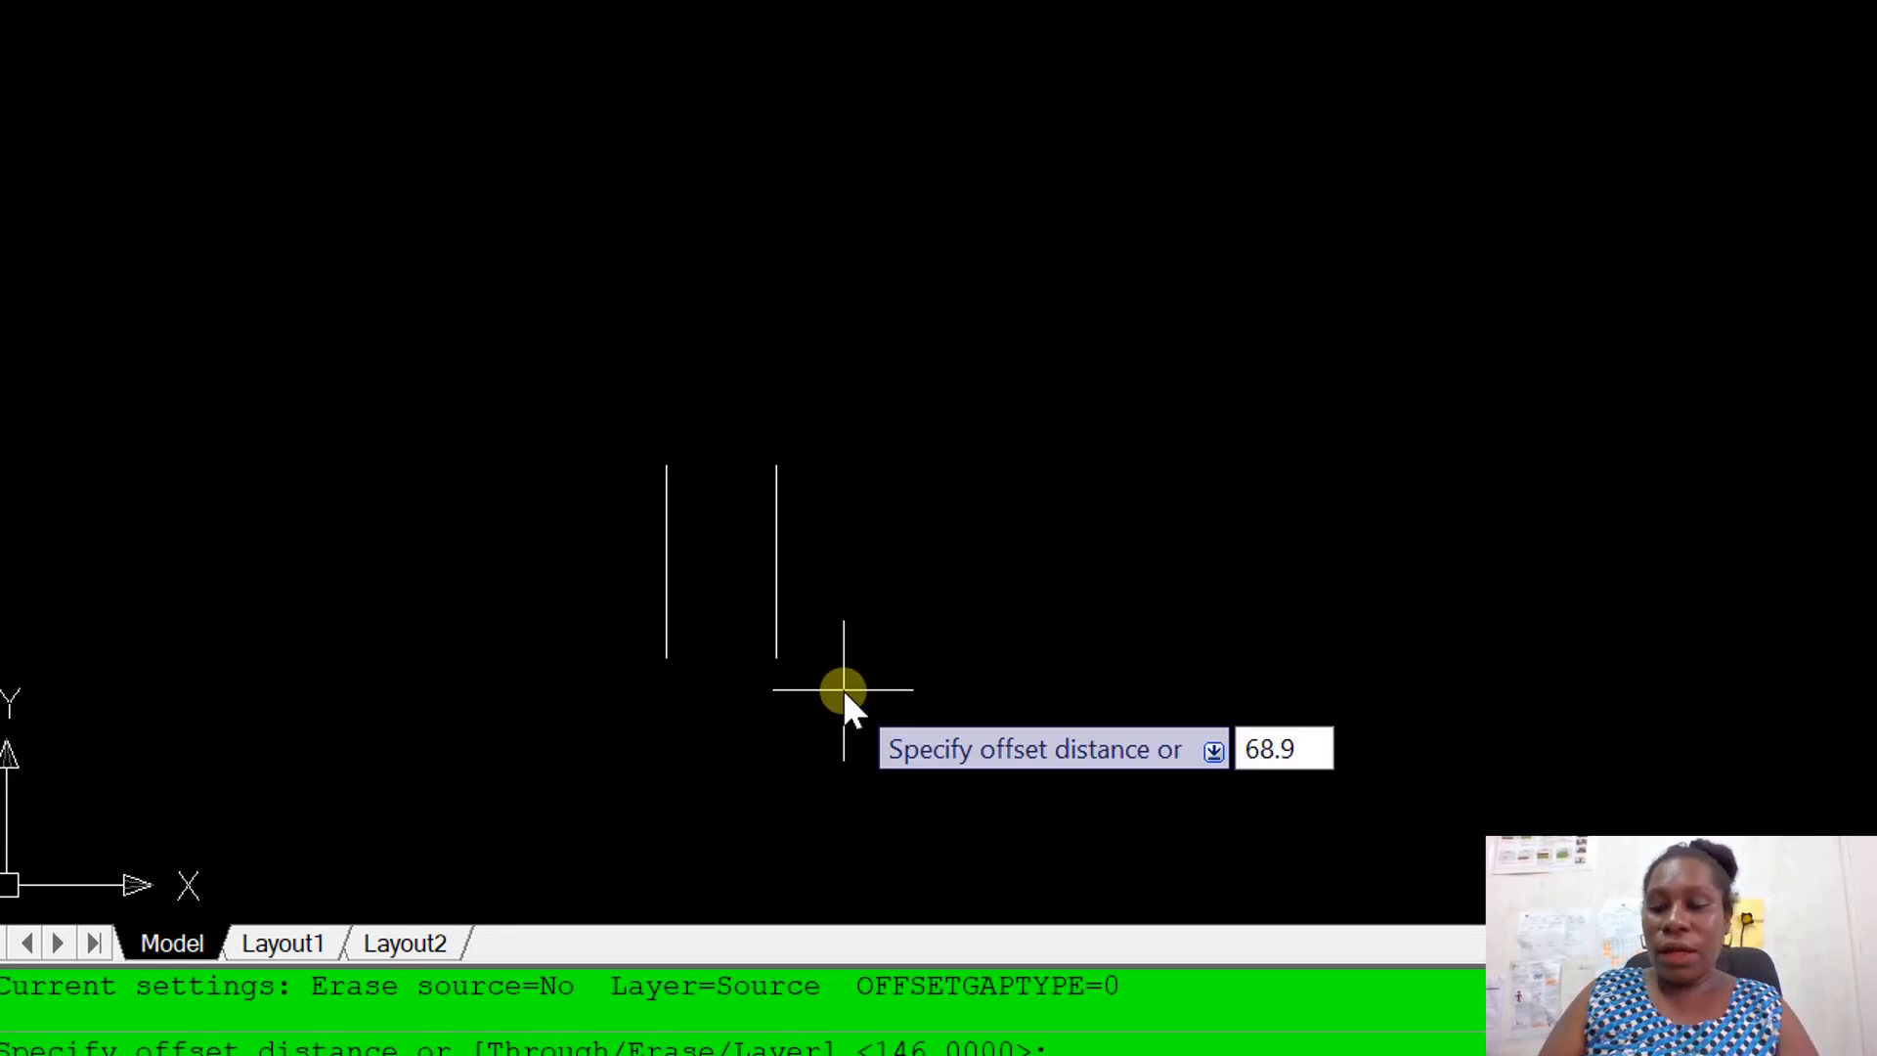
key(Return)
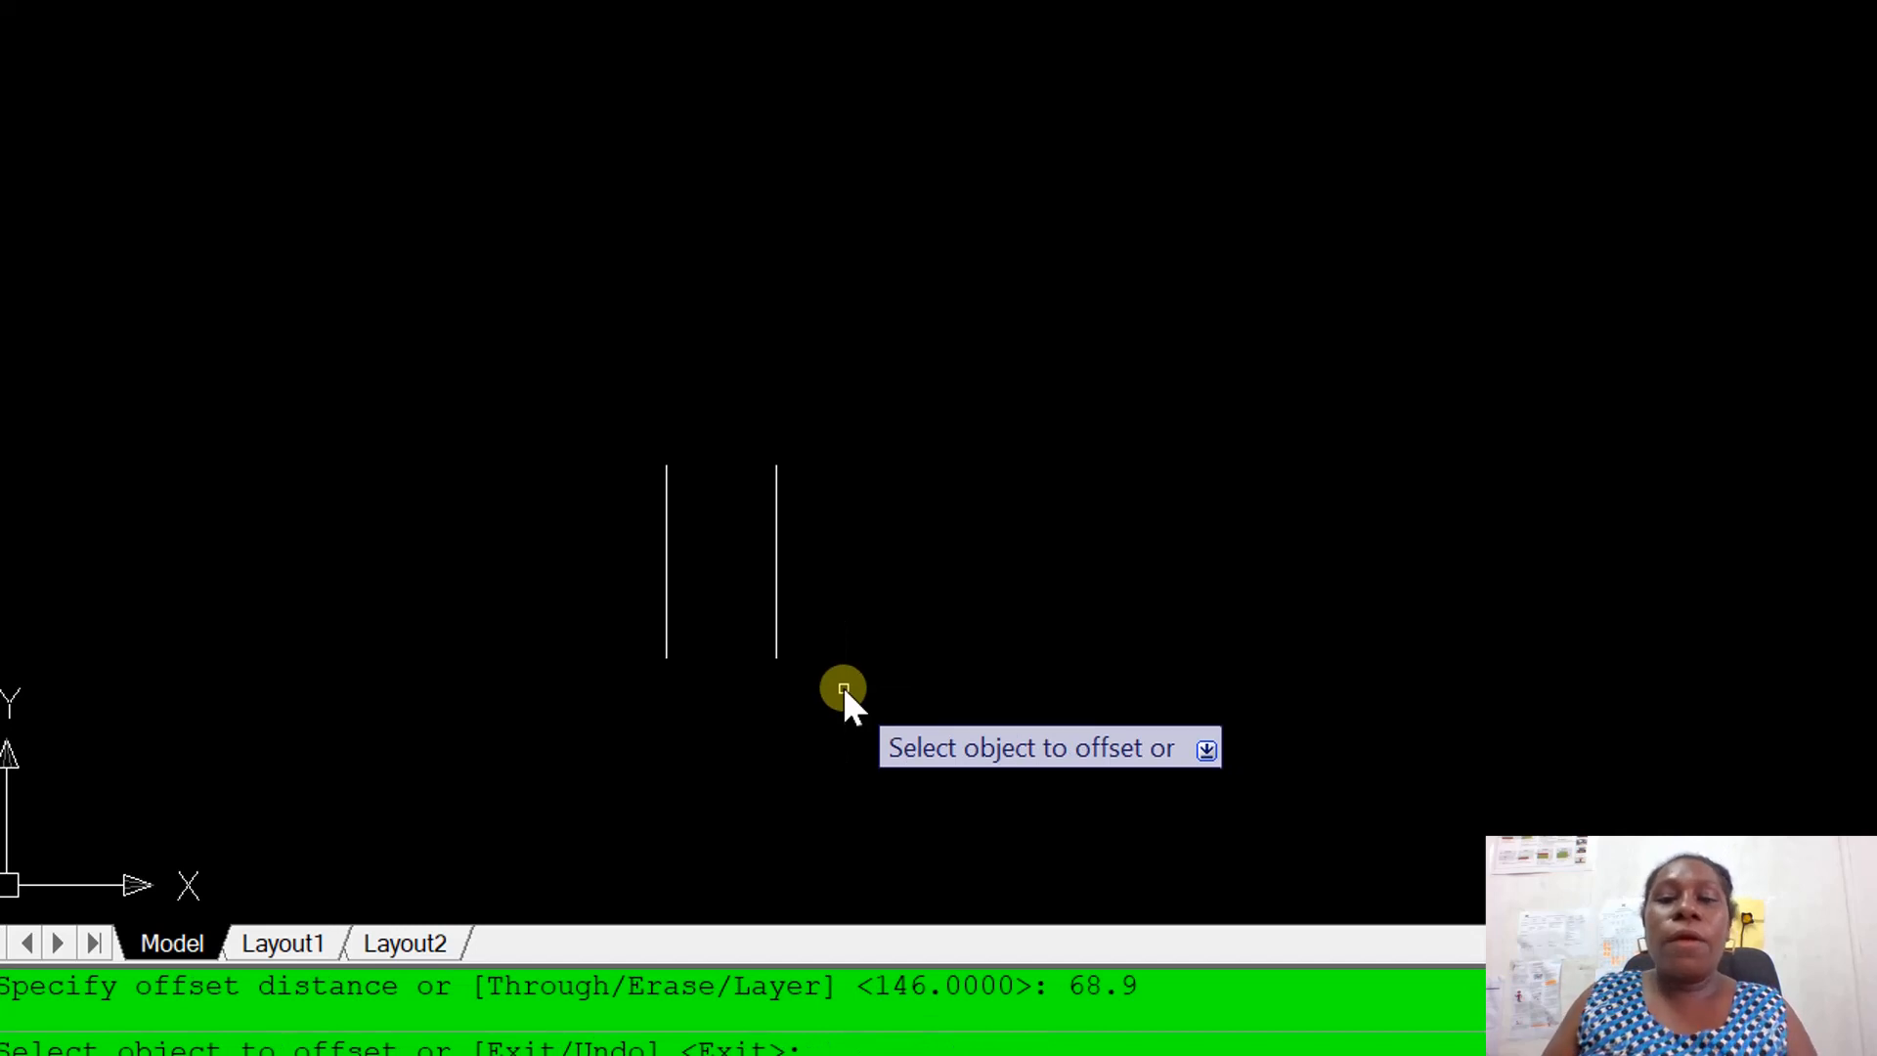
click(773, 589)
click(772, 589)
click(747, 571)
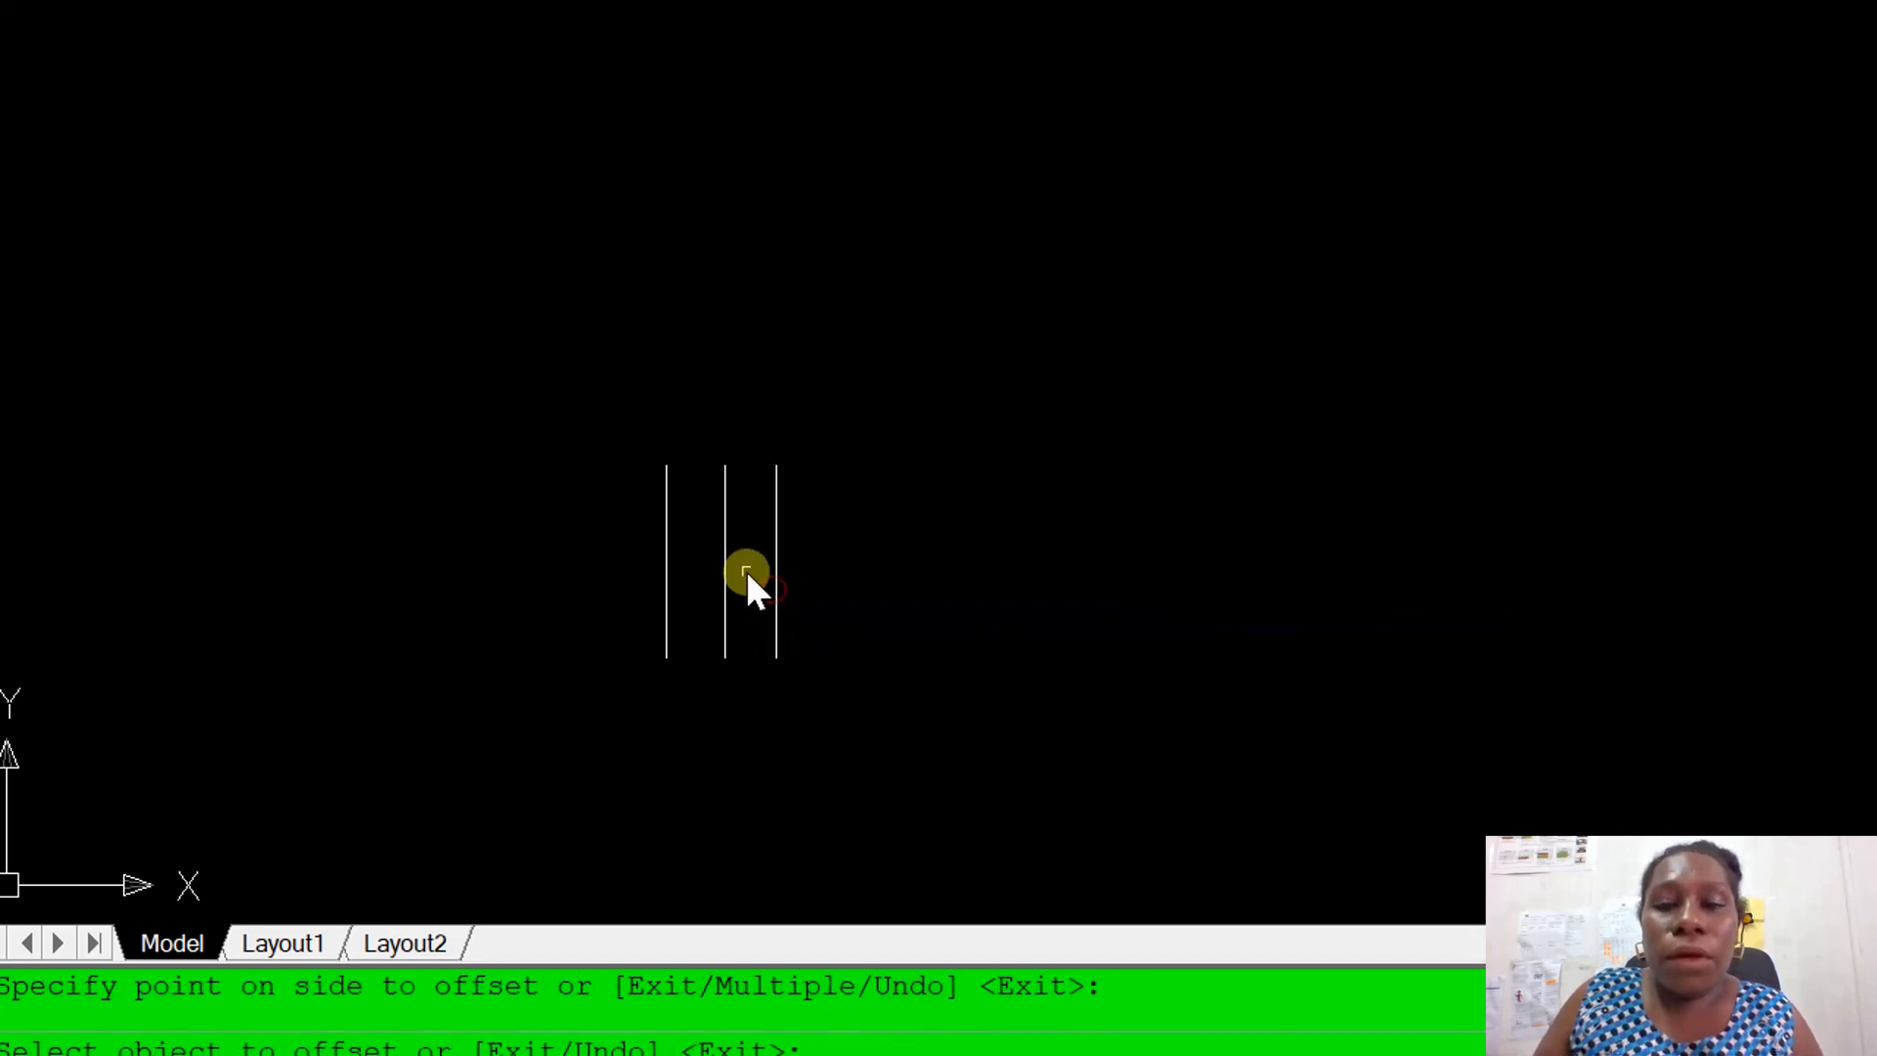
click(661, 569)
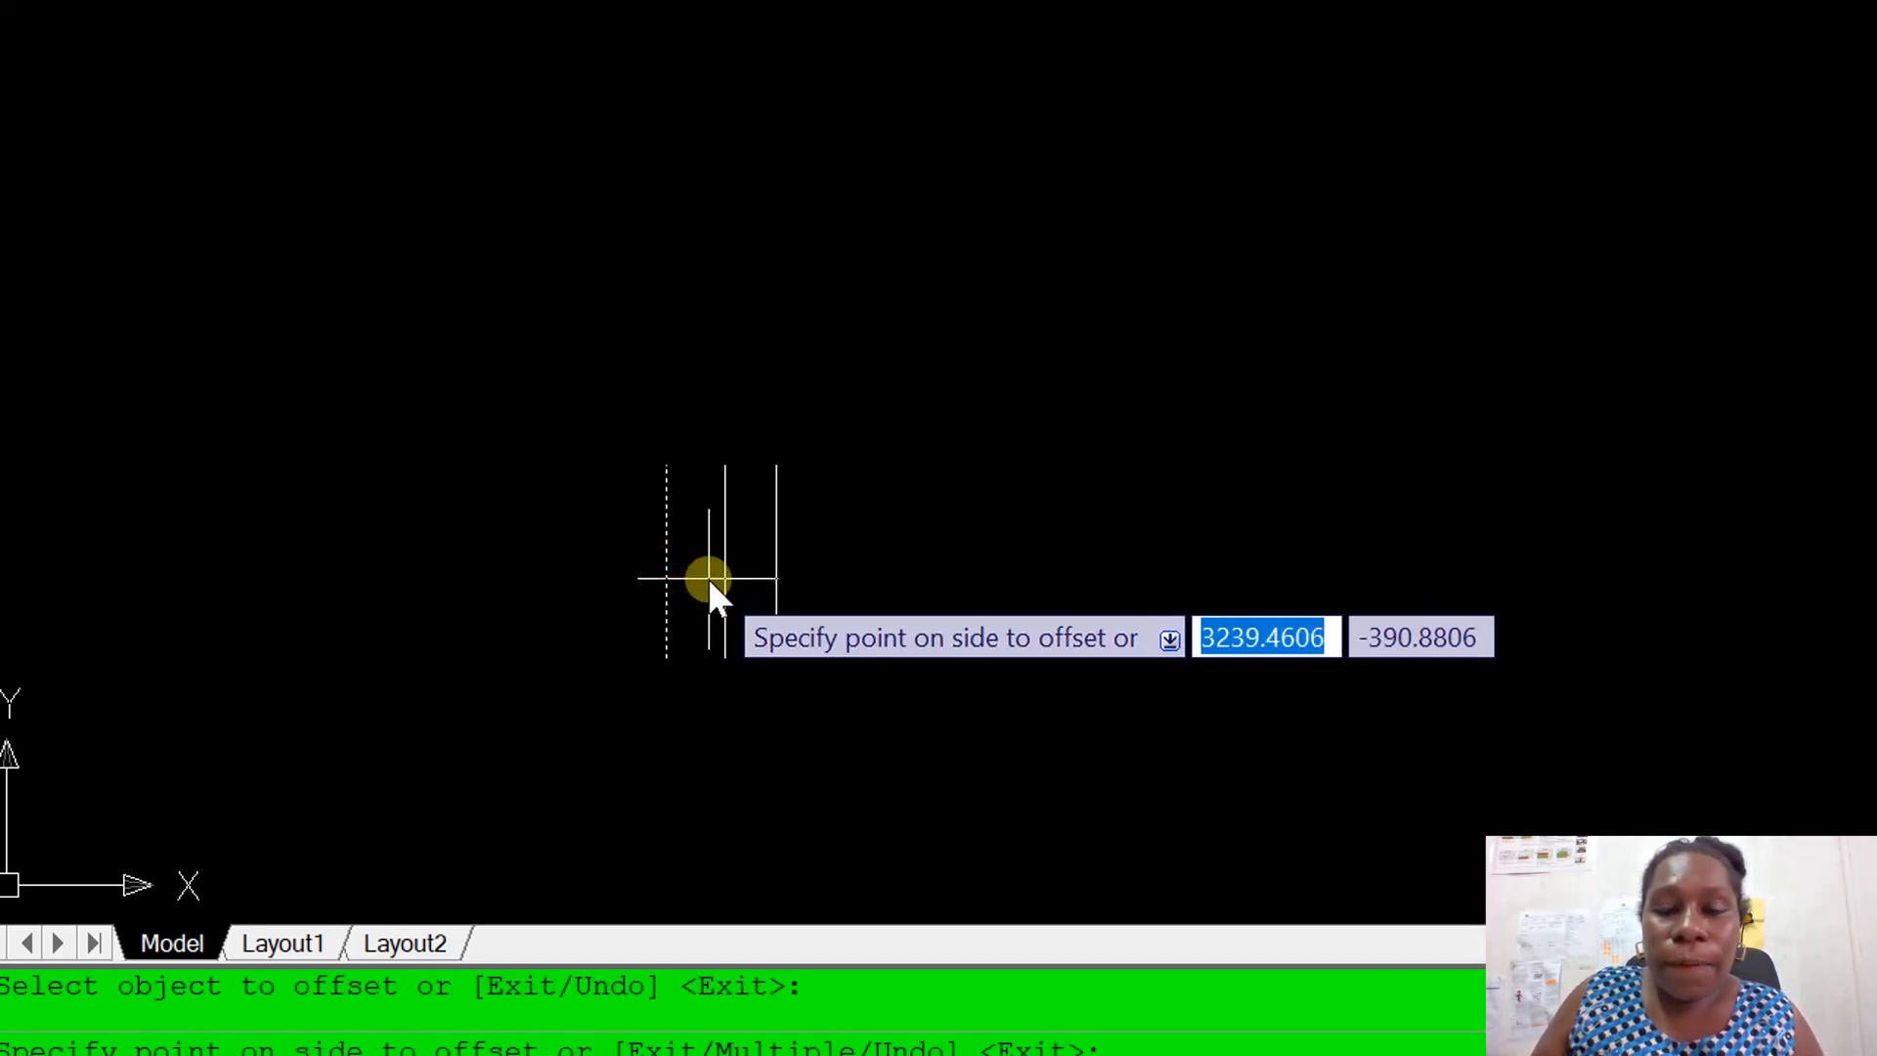
click(712, 577)
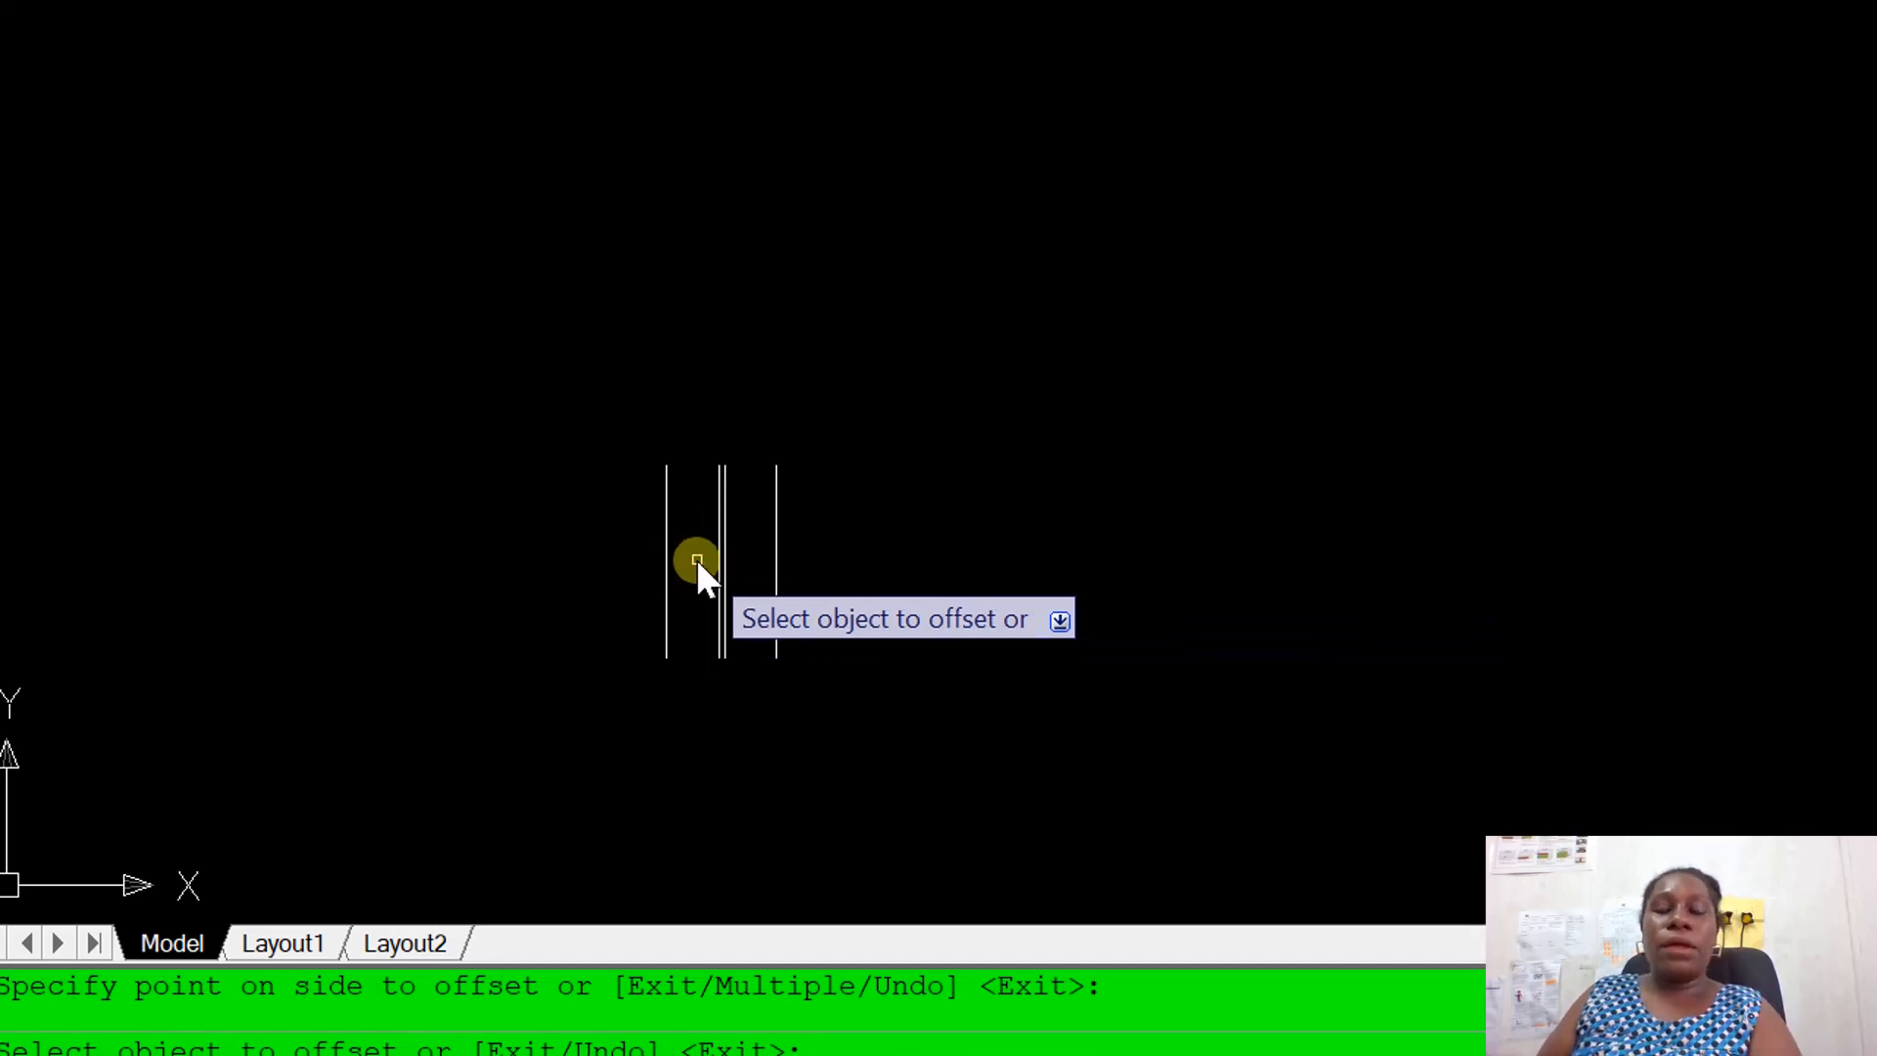
key(Escape)
Measure the distance between the upper ends of the two inner web lines.
scroll(776, 622, down, 5)
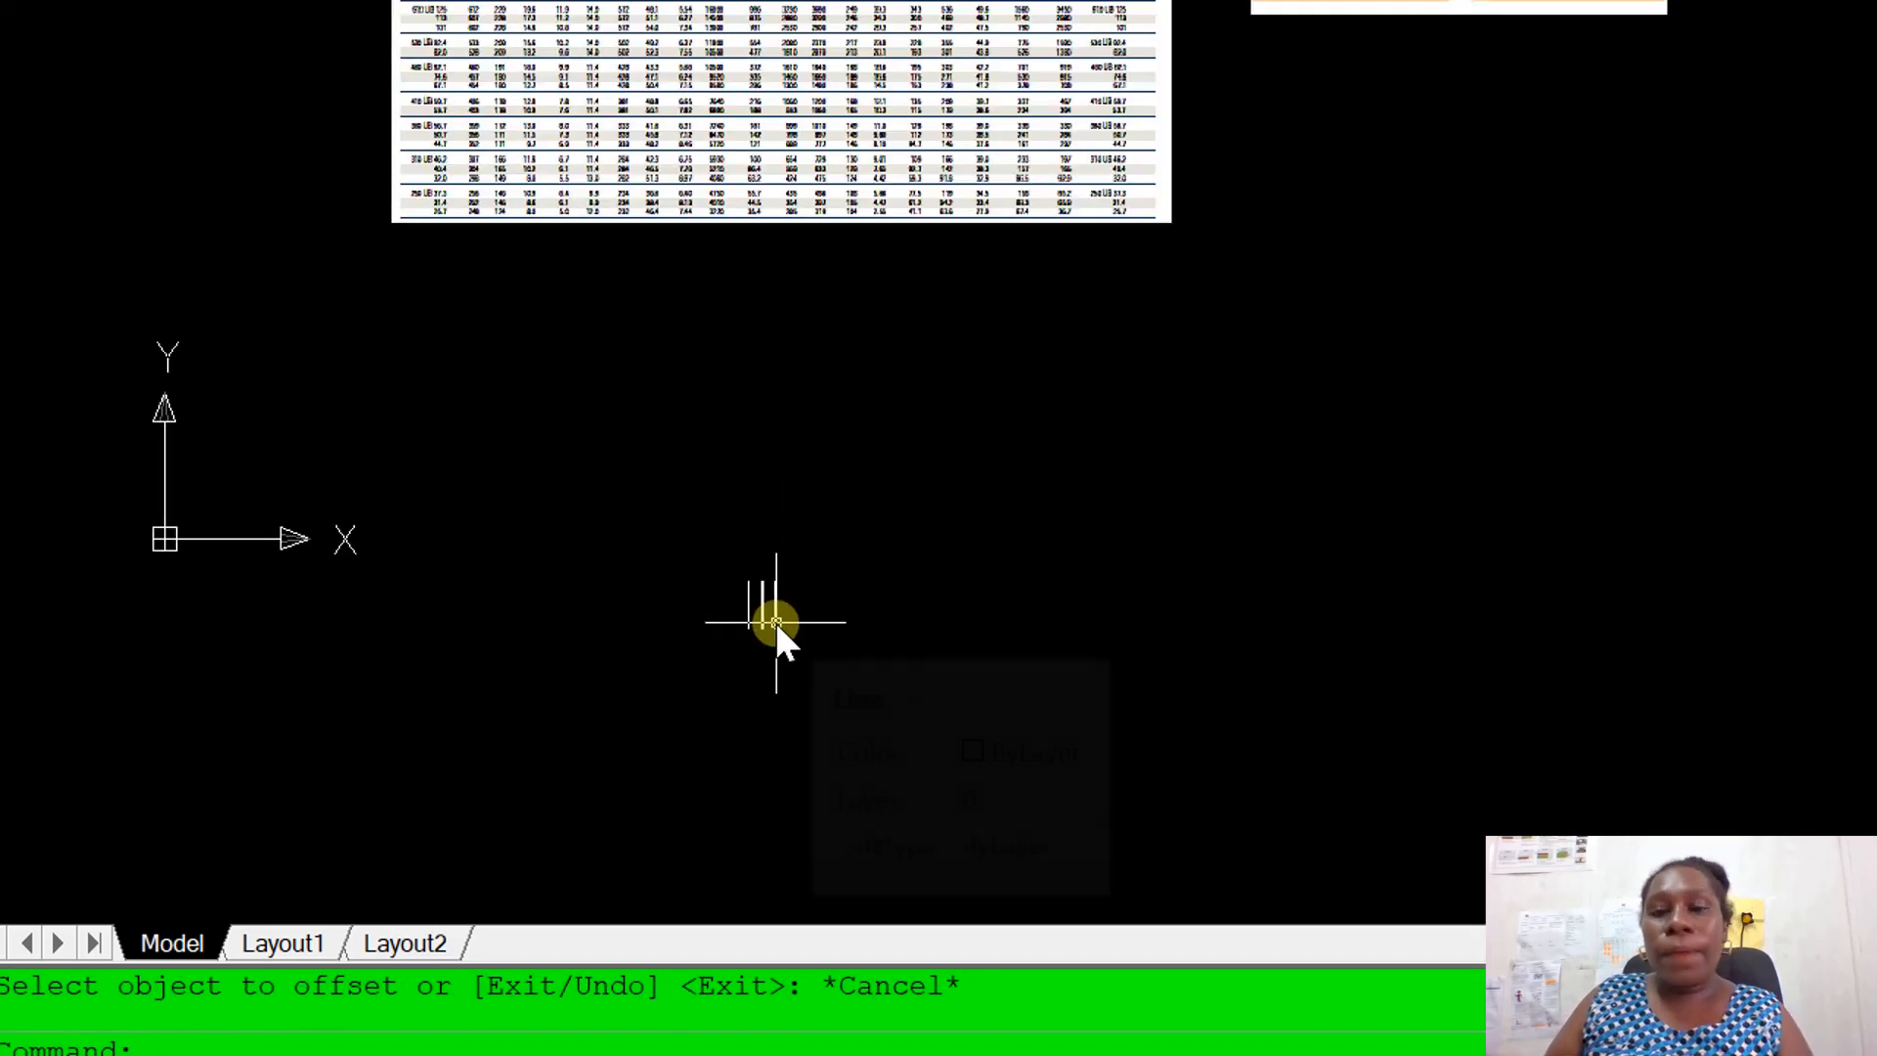
scroll(776, 622, up, 5)
scroll(652, 474, up, 5)
scroll(1007, 685, up, 2)
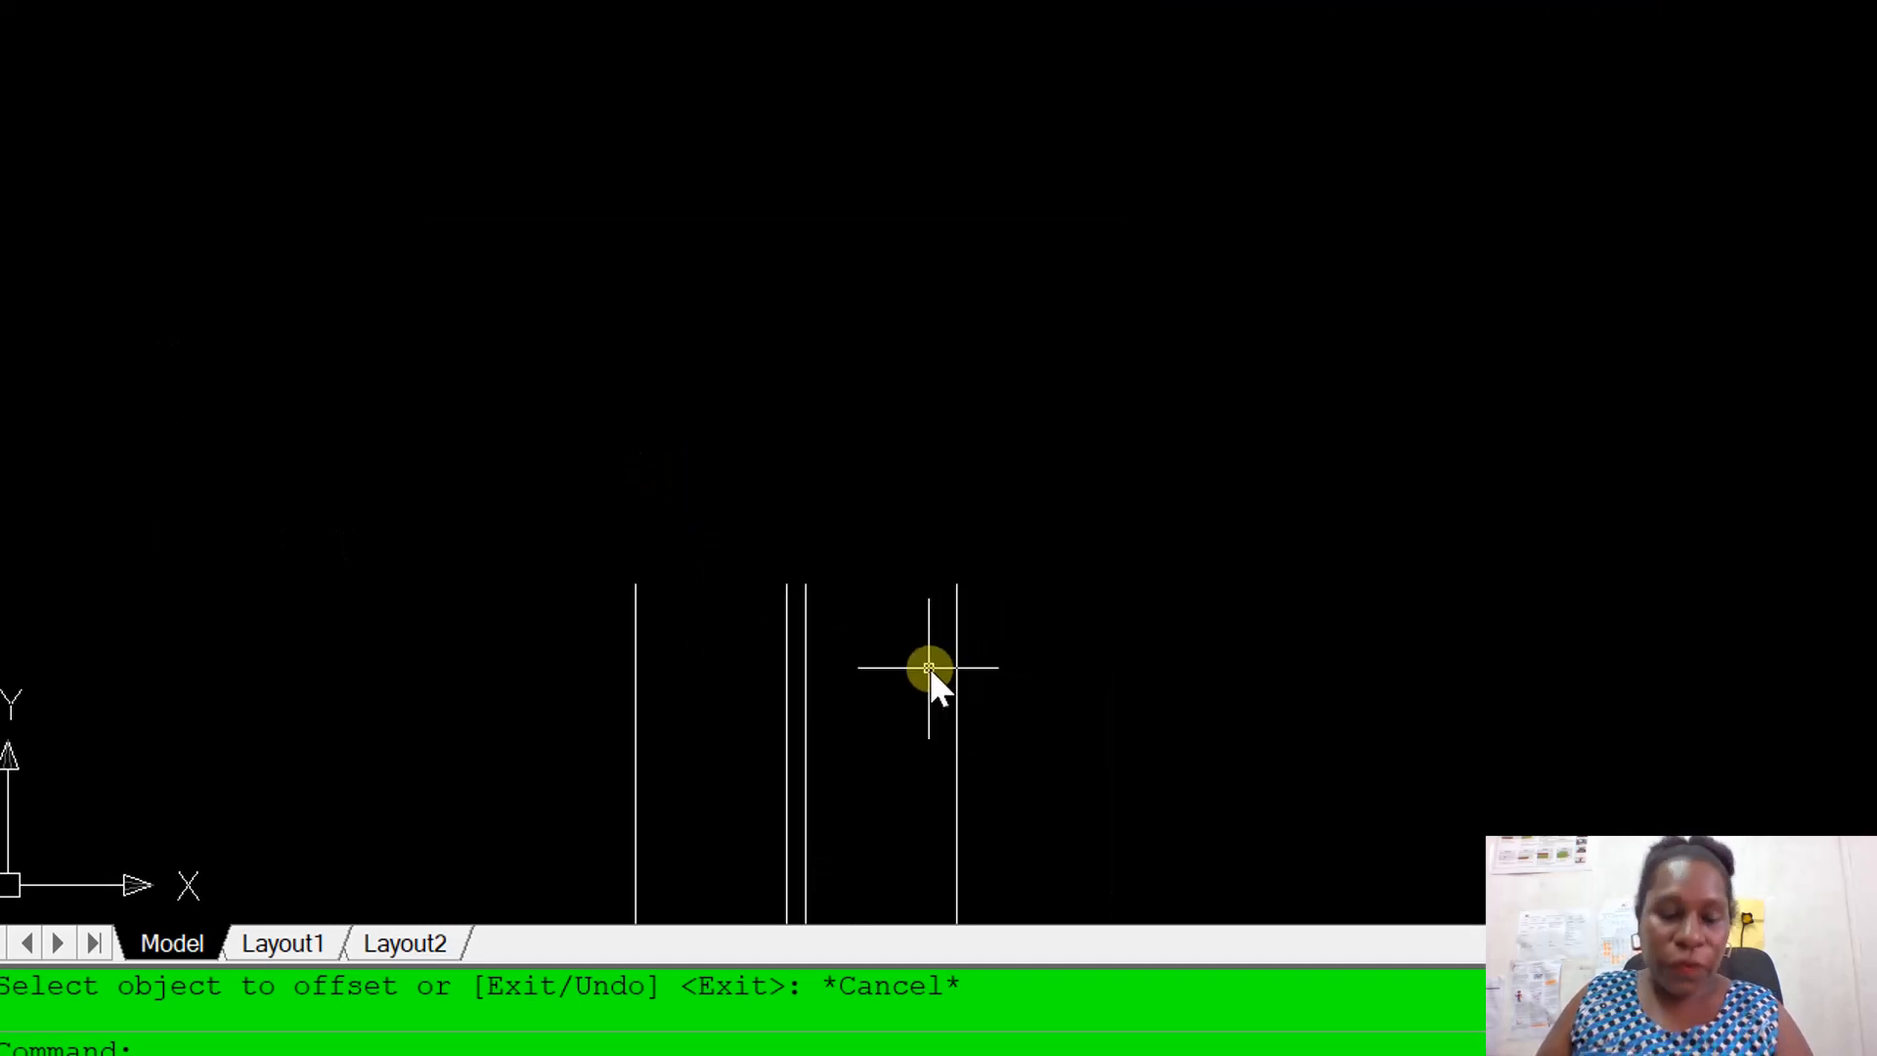
text(dist)
key(Return)
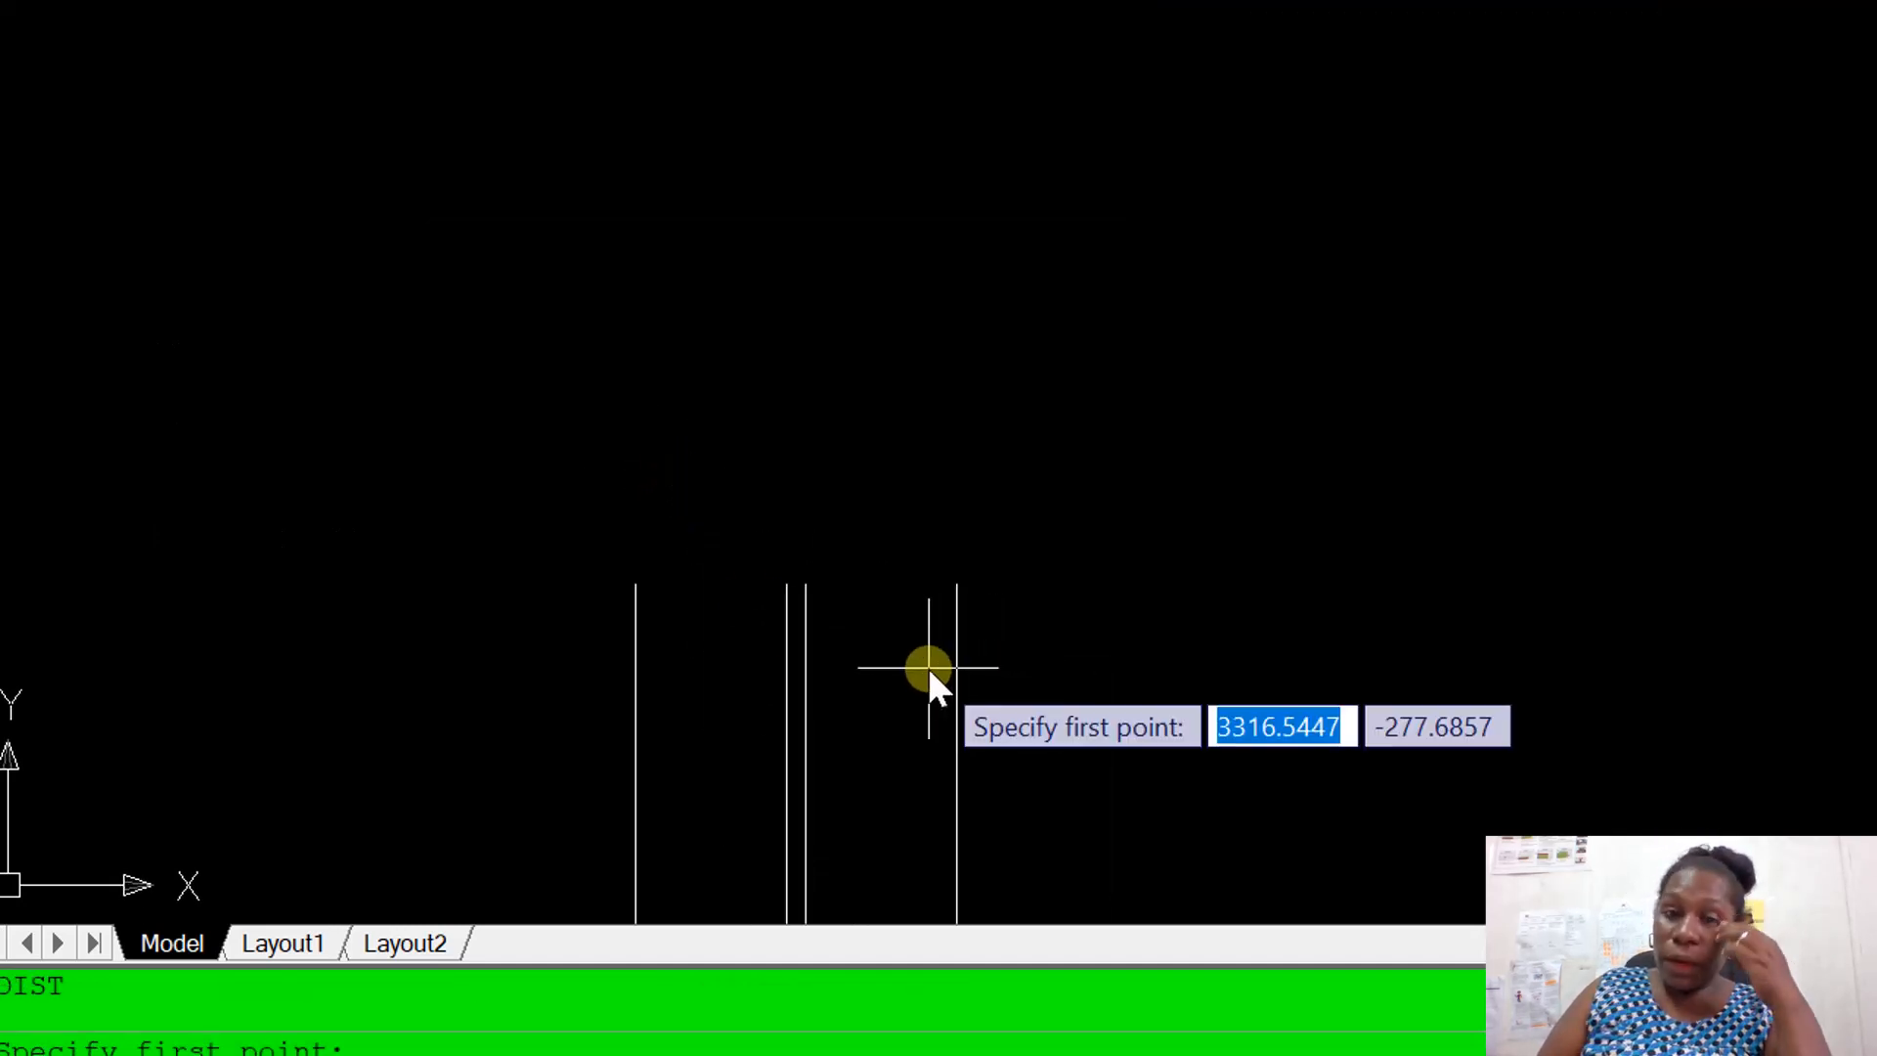
click(786, 590)
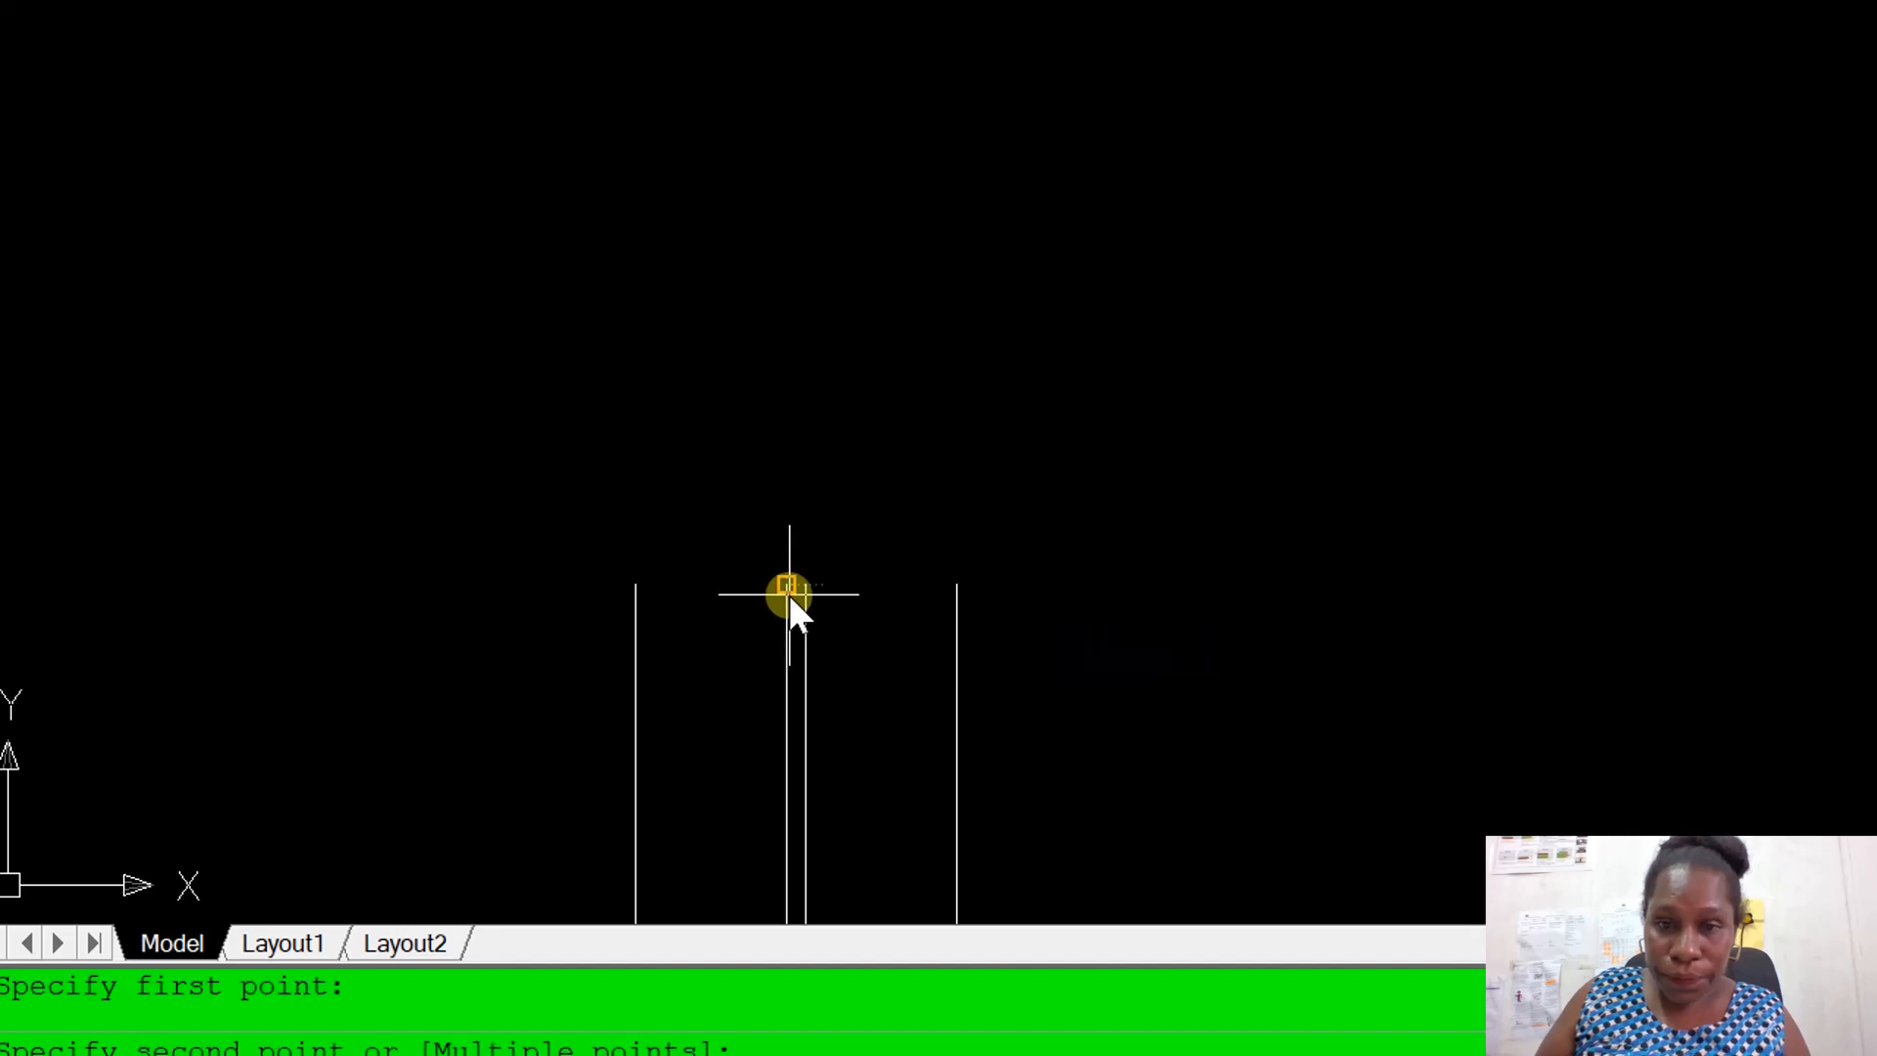
click(812, 593)
scroll(952, 747, down, 4)
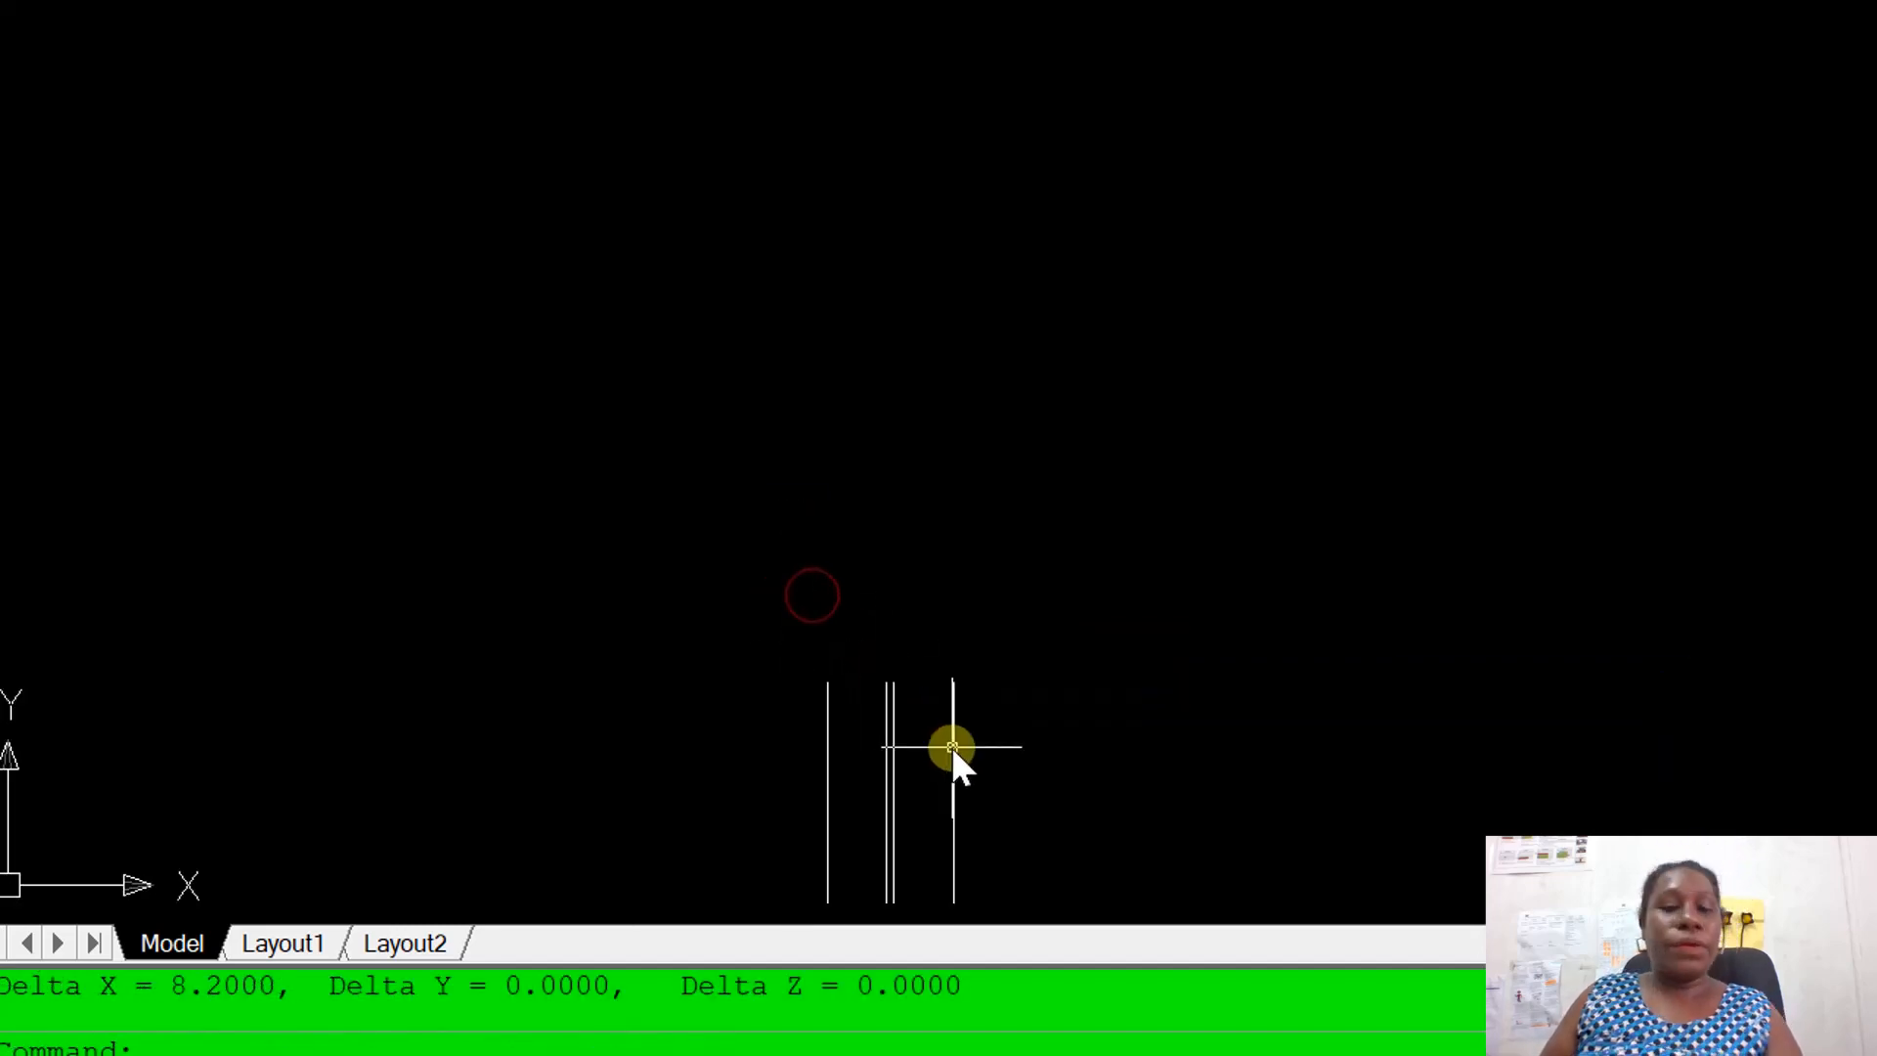
key(Escape)
Check the web and flange thickness in the 250 UB 37.3 row of the pasted table.
scroll(954, 747, down, 4)
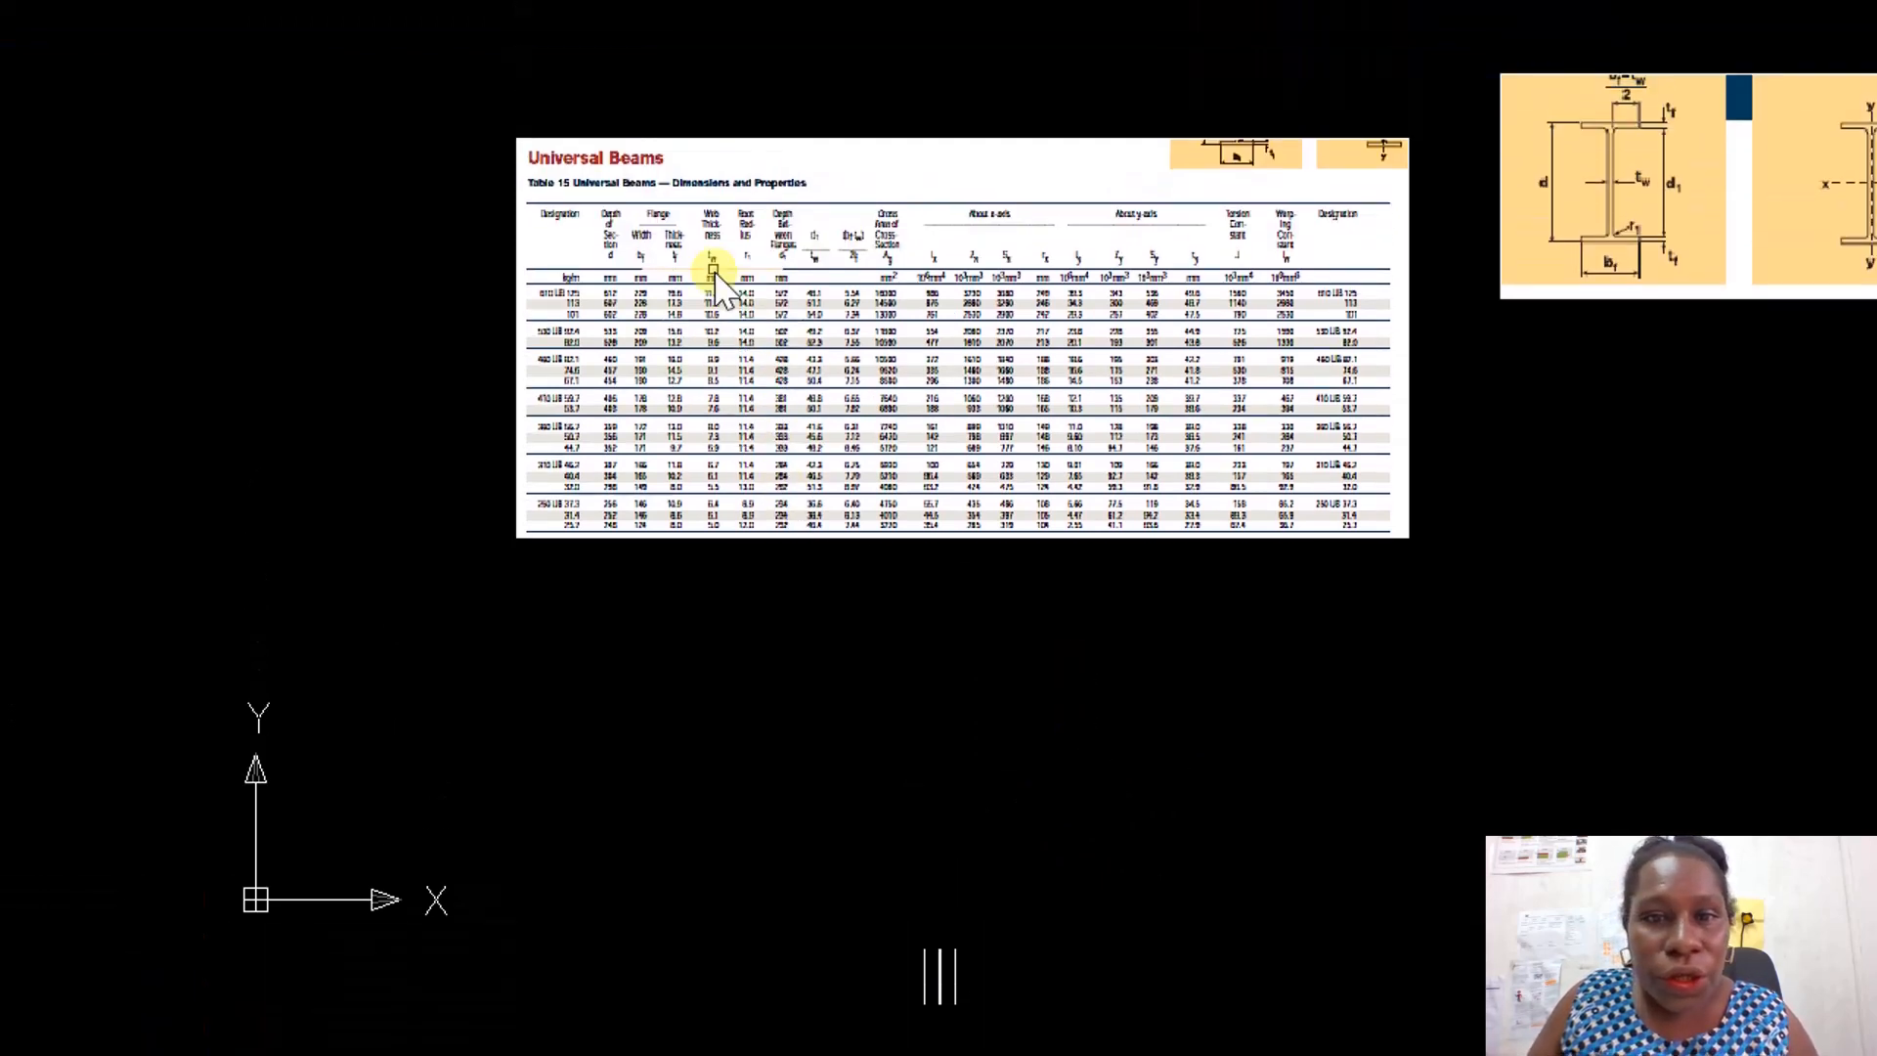
scroll(712, 259, up, 2)
scroll(616, 642, up, 2)
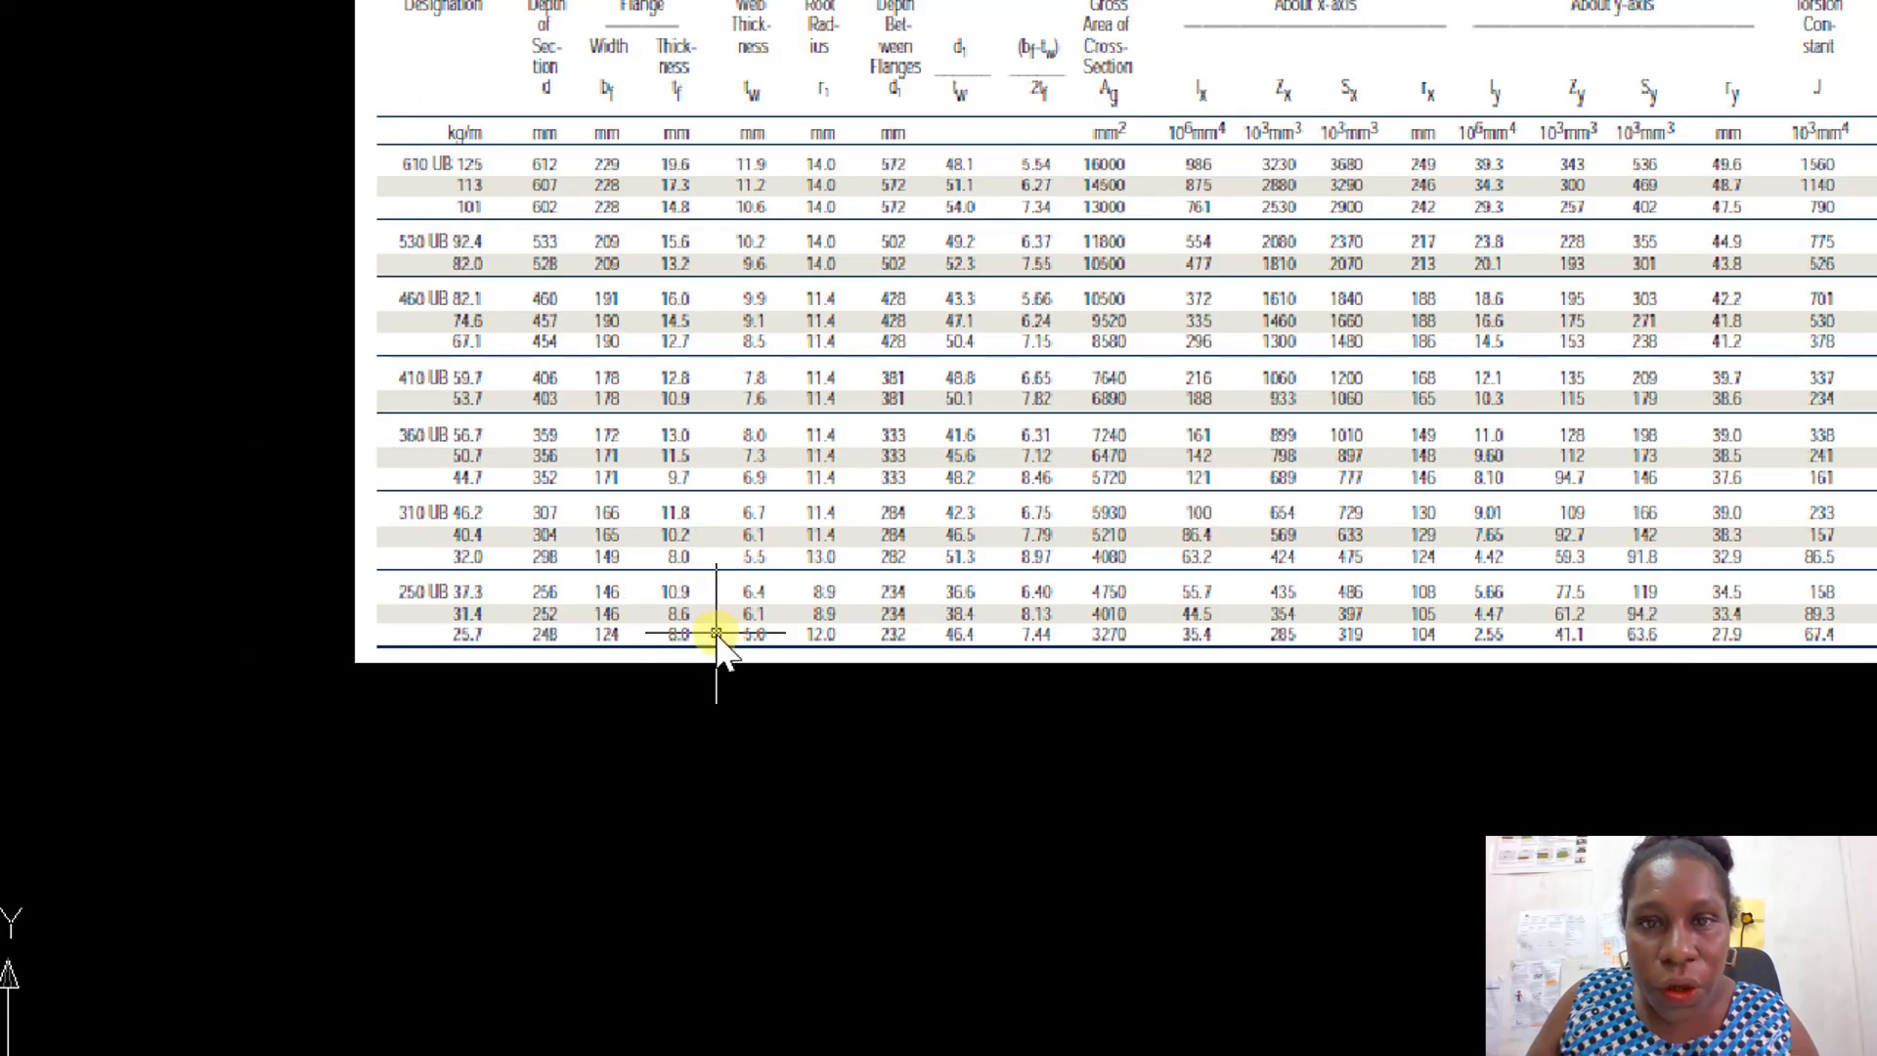
scroll(714, 633, down, 3)
scroll(712, 597, up, 2)
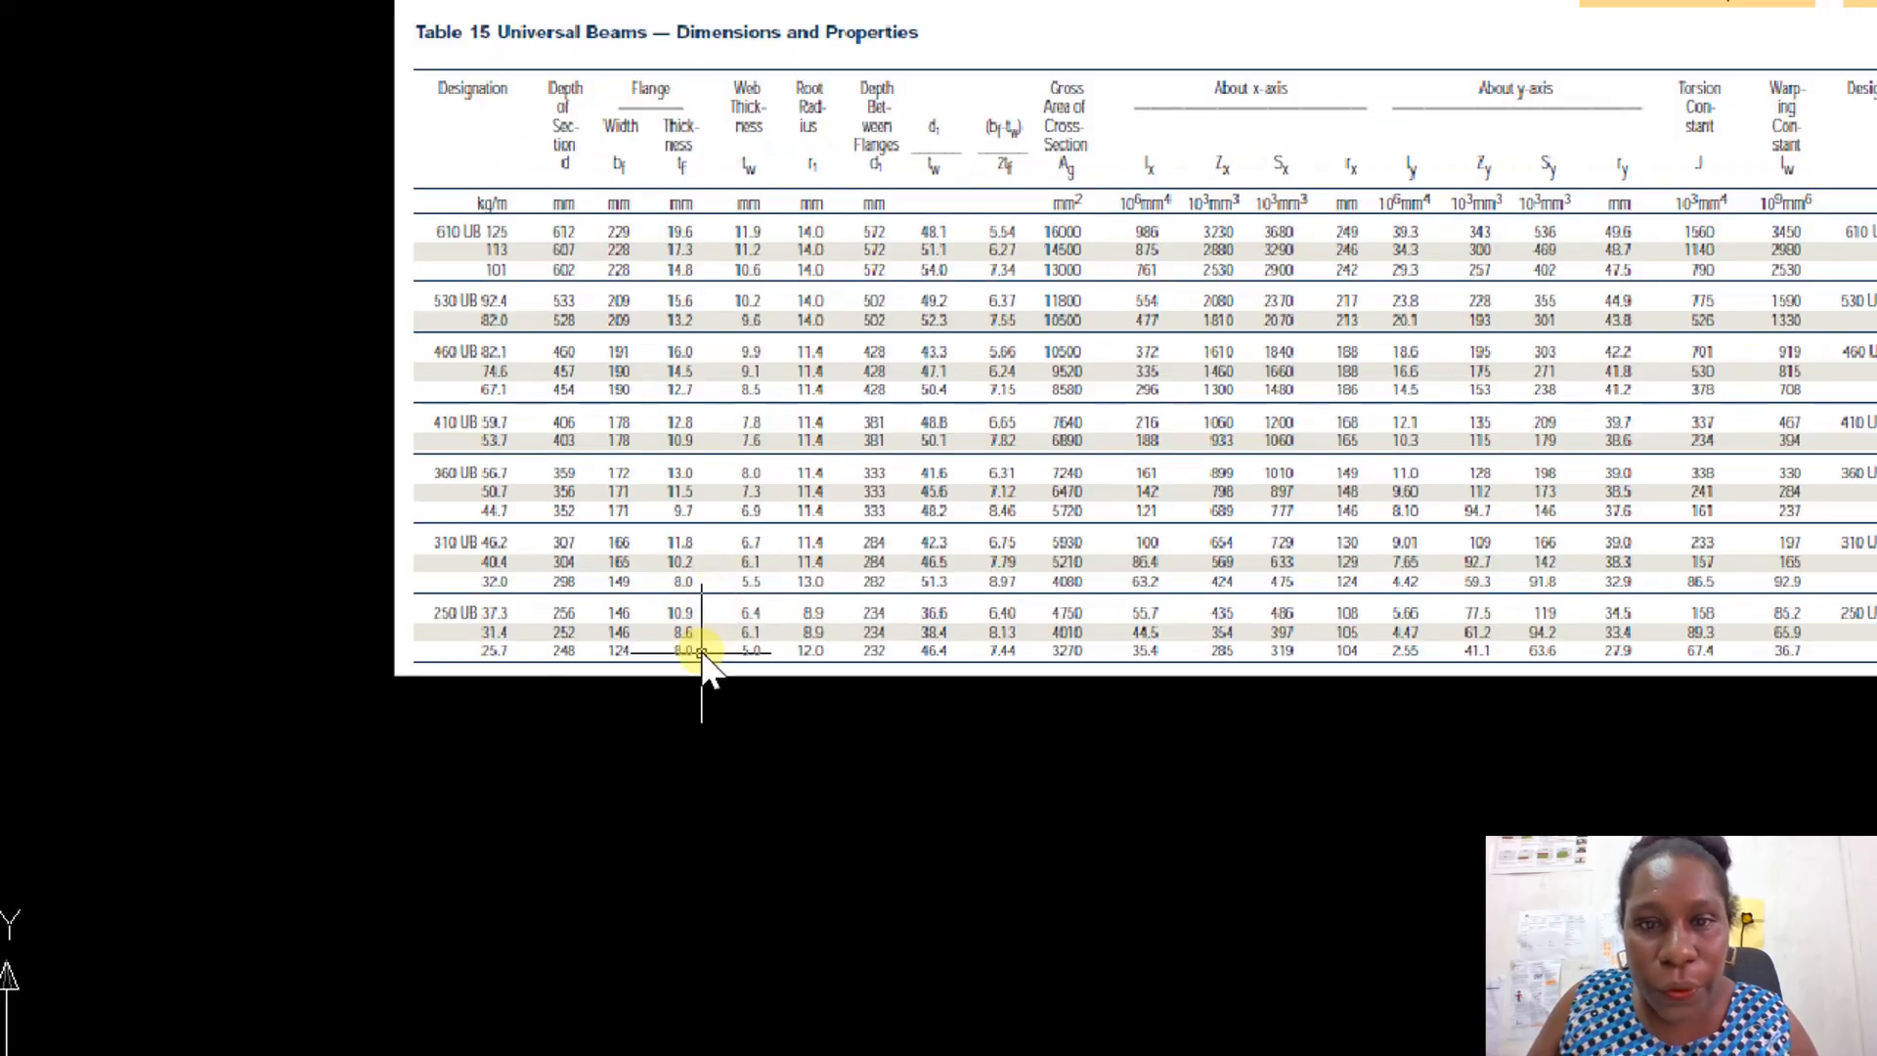
scroll(733, 630, down, 4)
Draw a horizontal line joining the upper ends of the two outer vertical lines.
scroll(901, 748, up, 4)
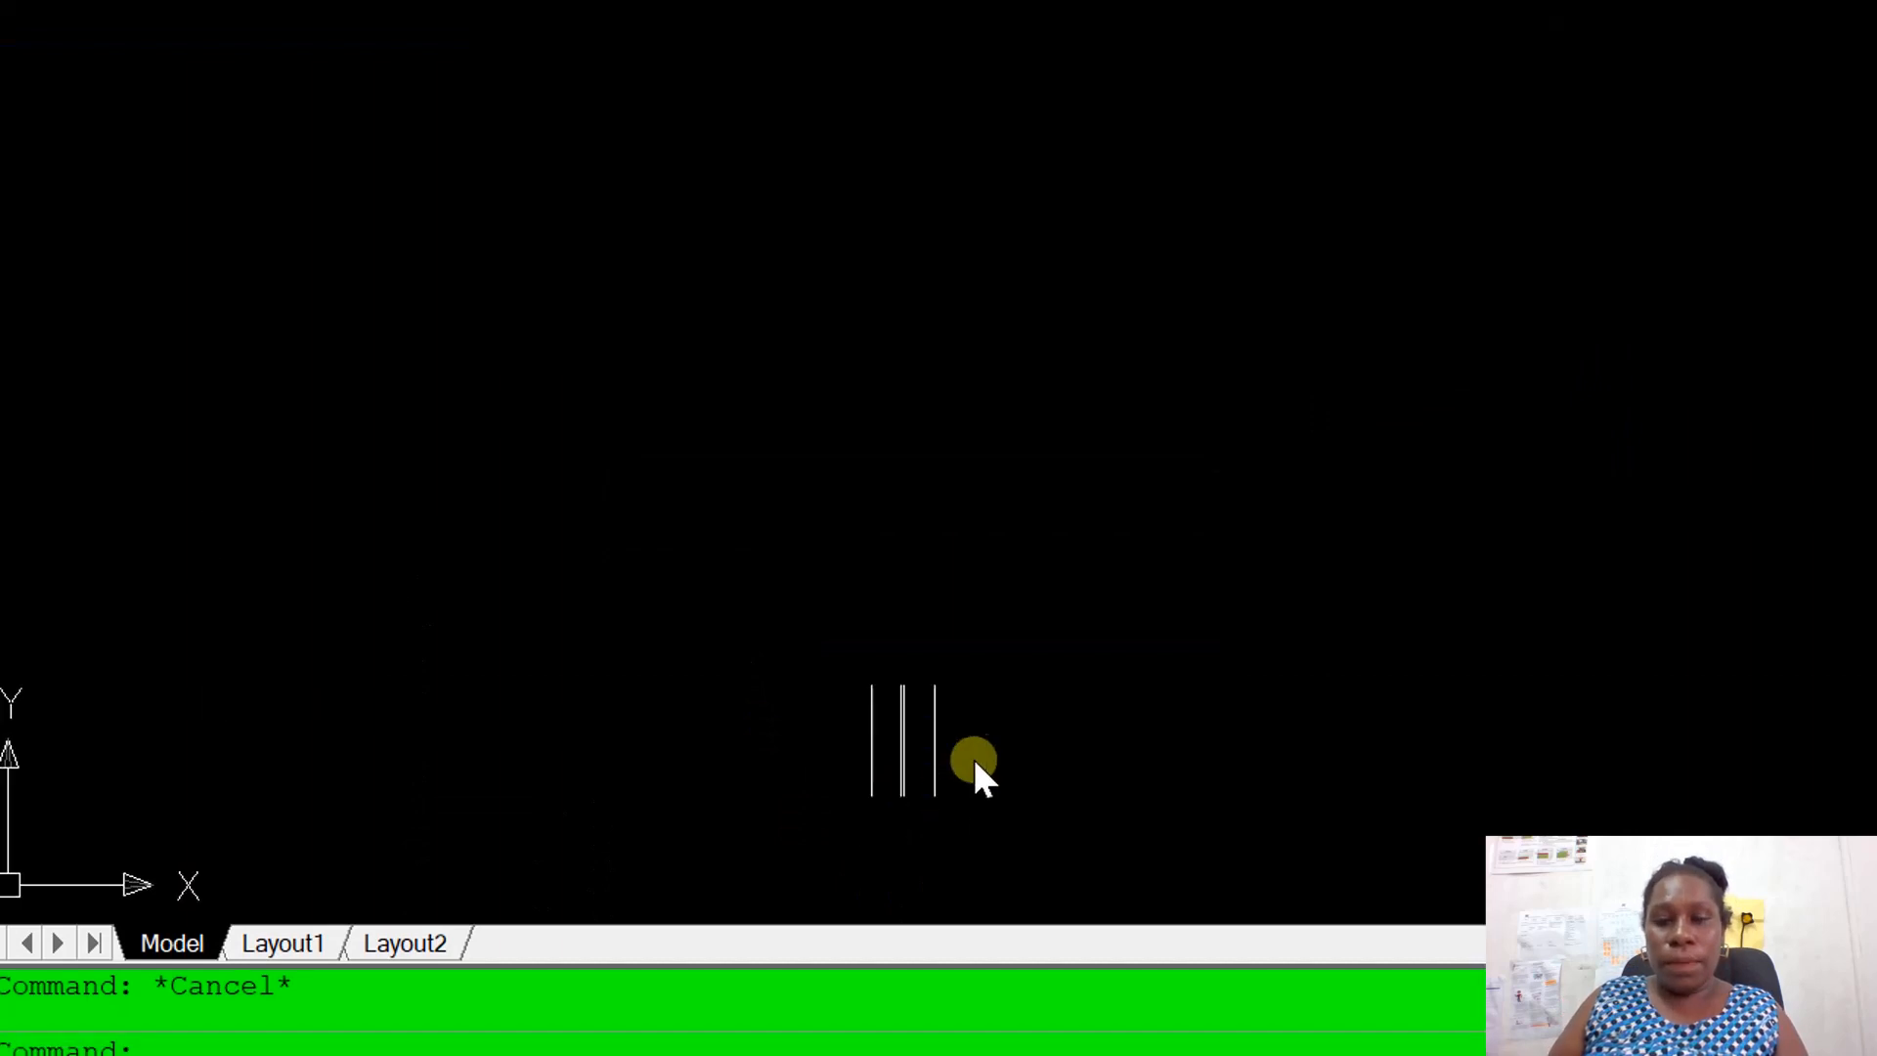
scroll(976, 757, up, 2)
text(l)
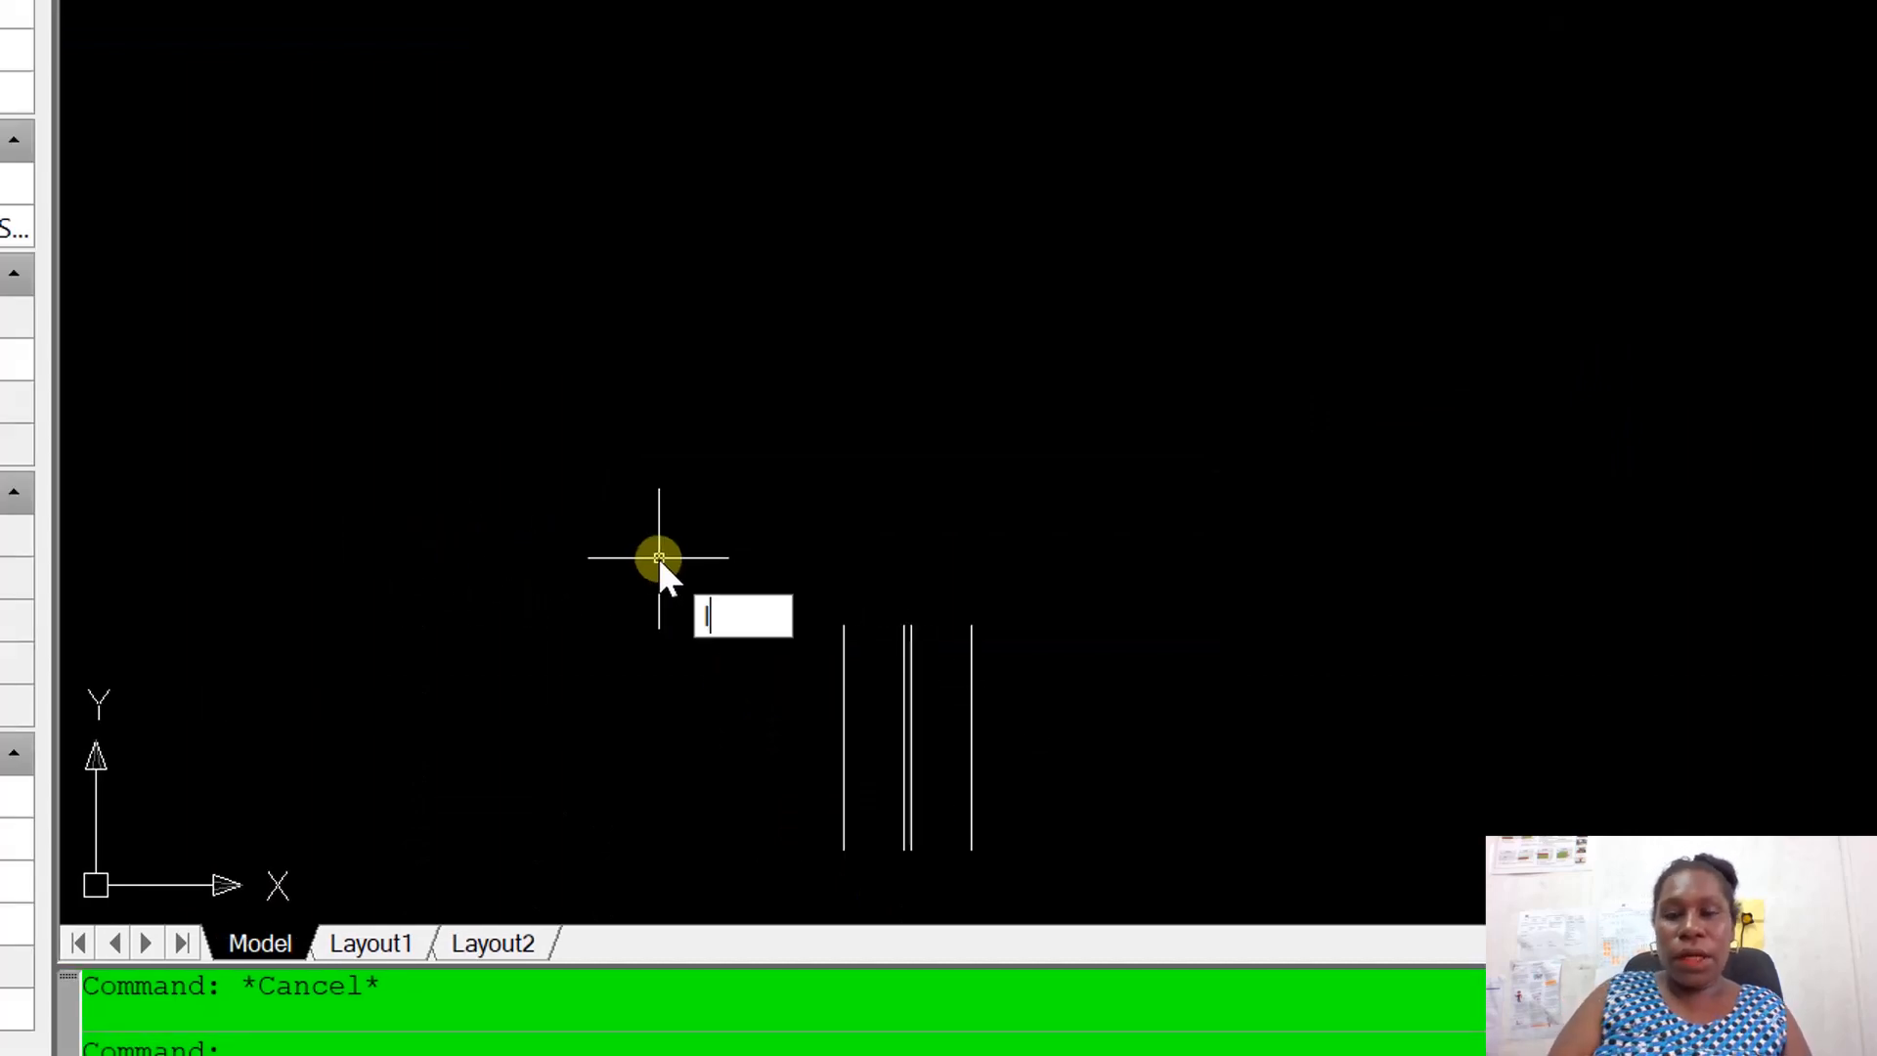
key(Return)
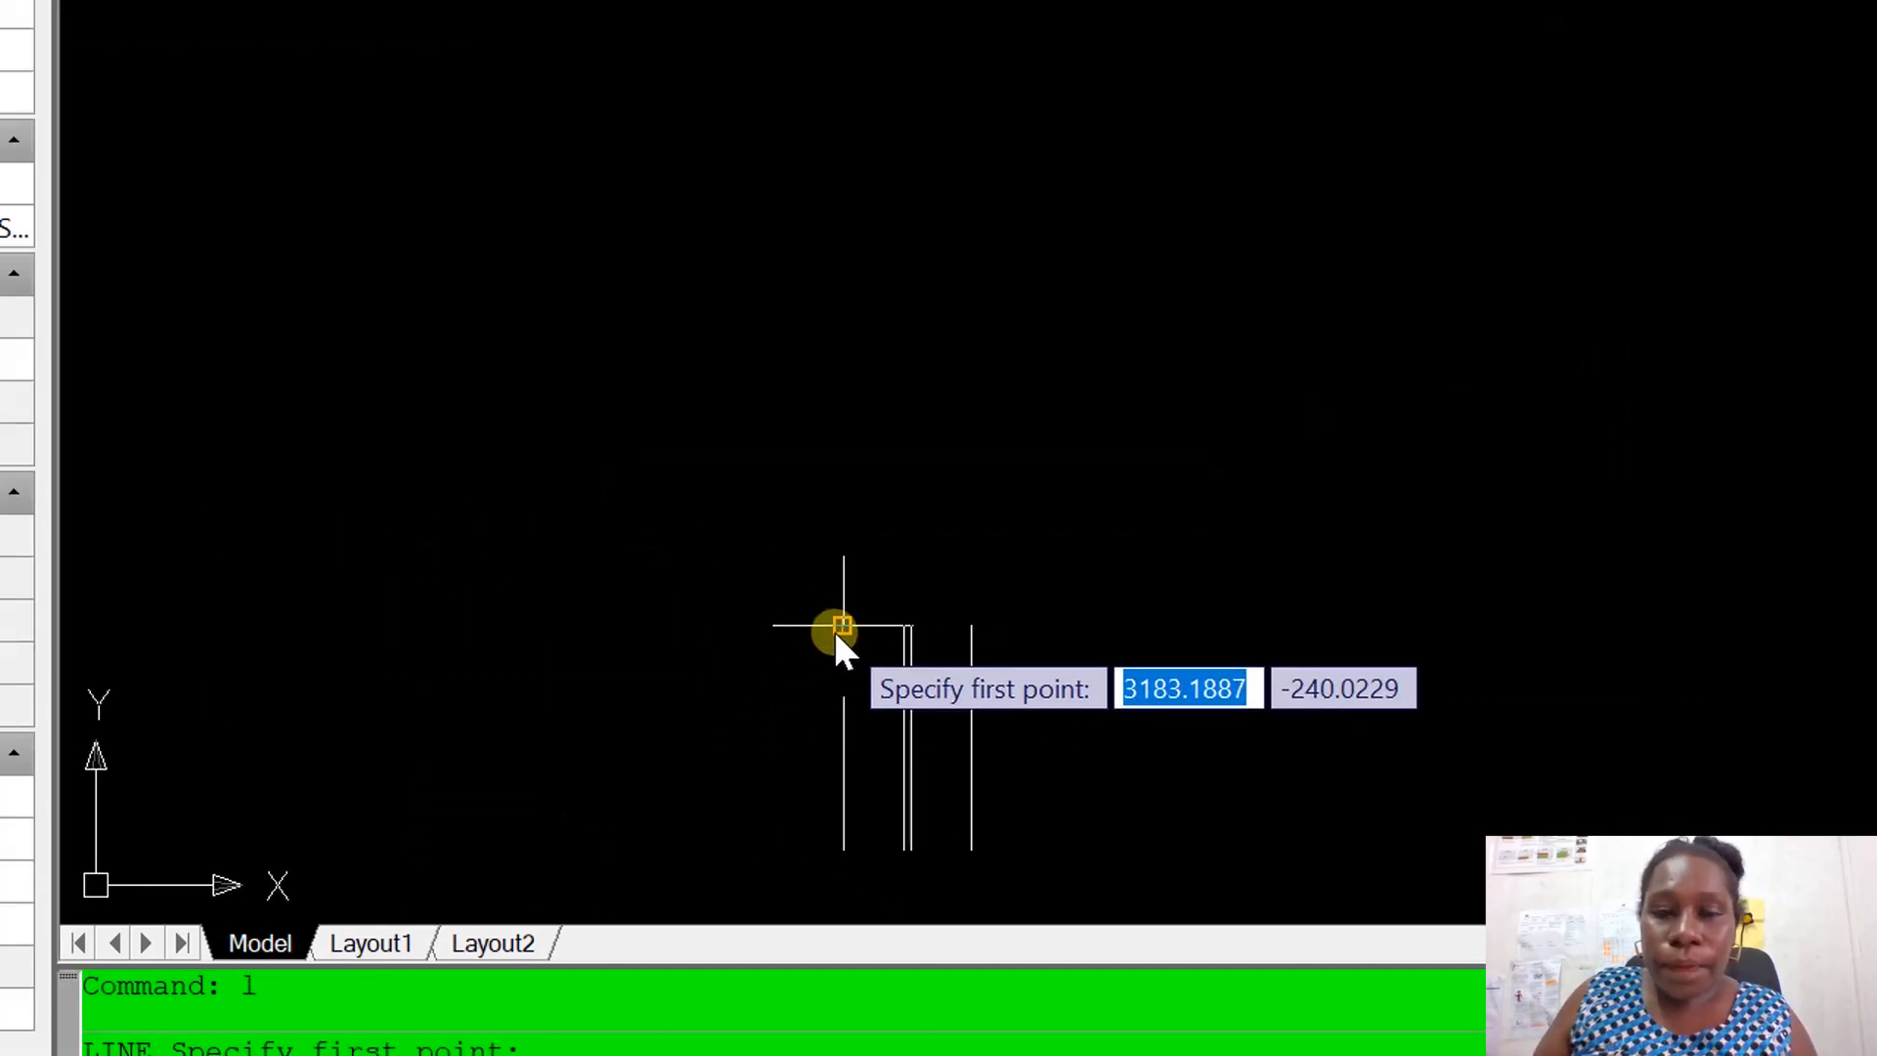
click(841, 628)
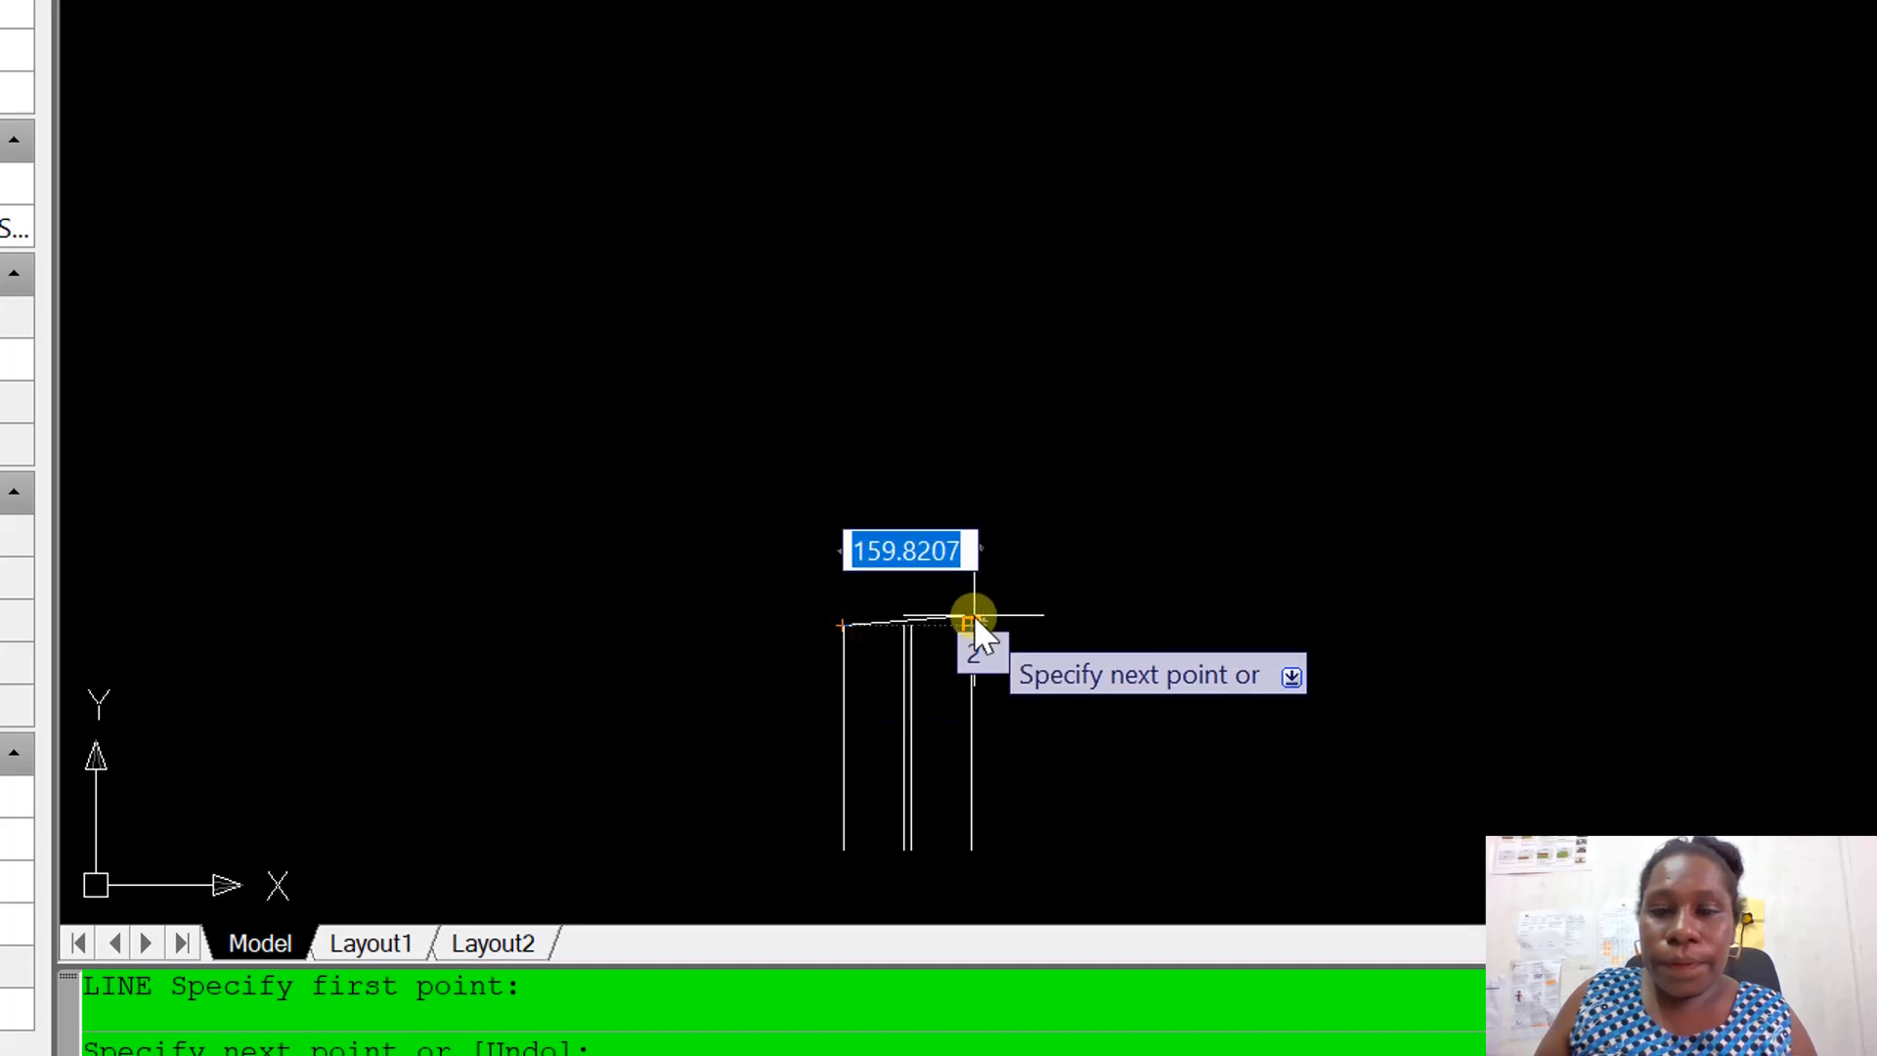
click(975, 626)
right_click(981, 628)
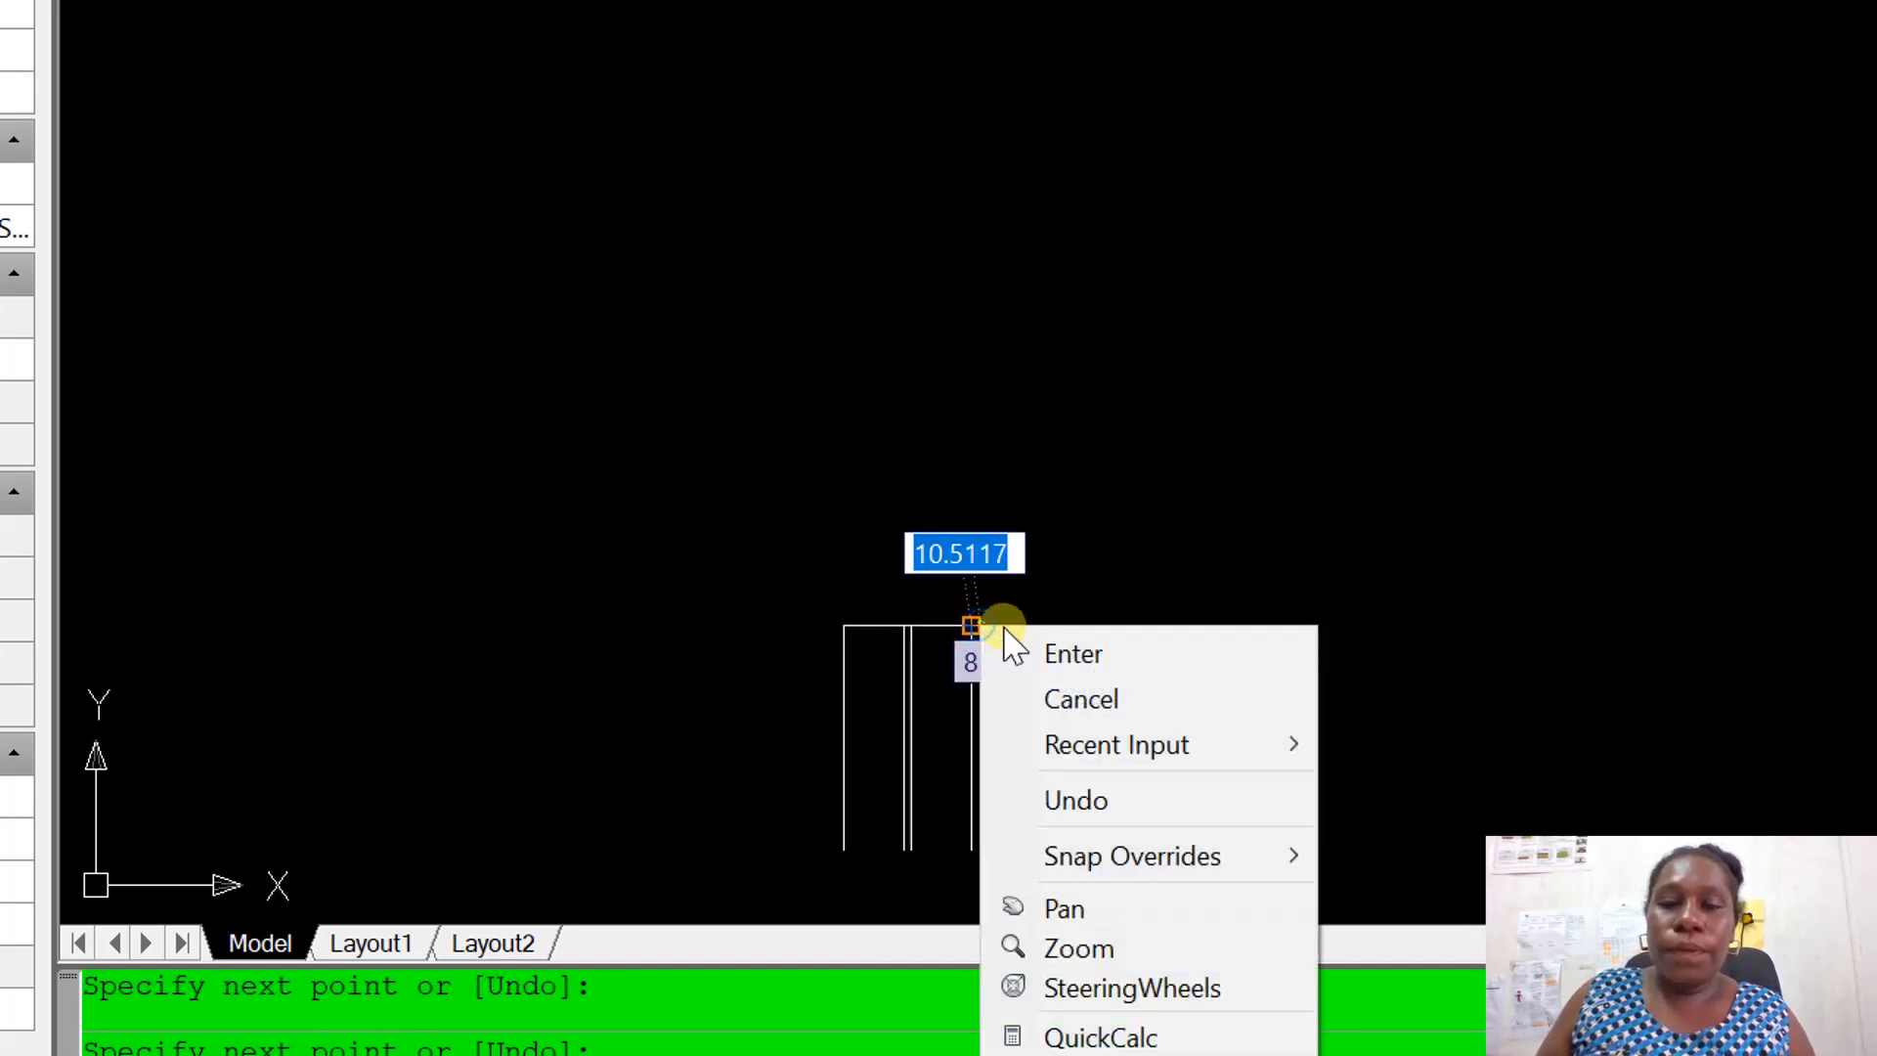
click(1013, 651)
Offset the top horizontal line downward by 10.9 to form the underside of the upper flange.
text(o)
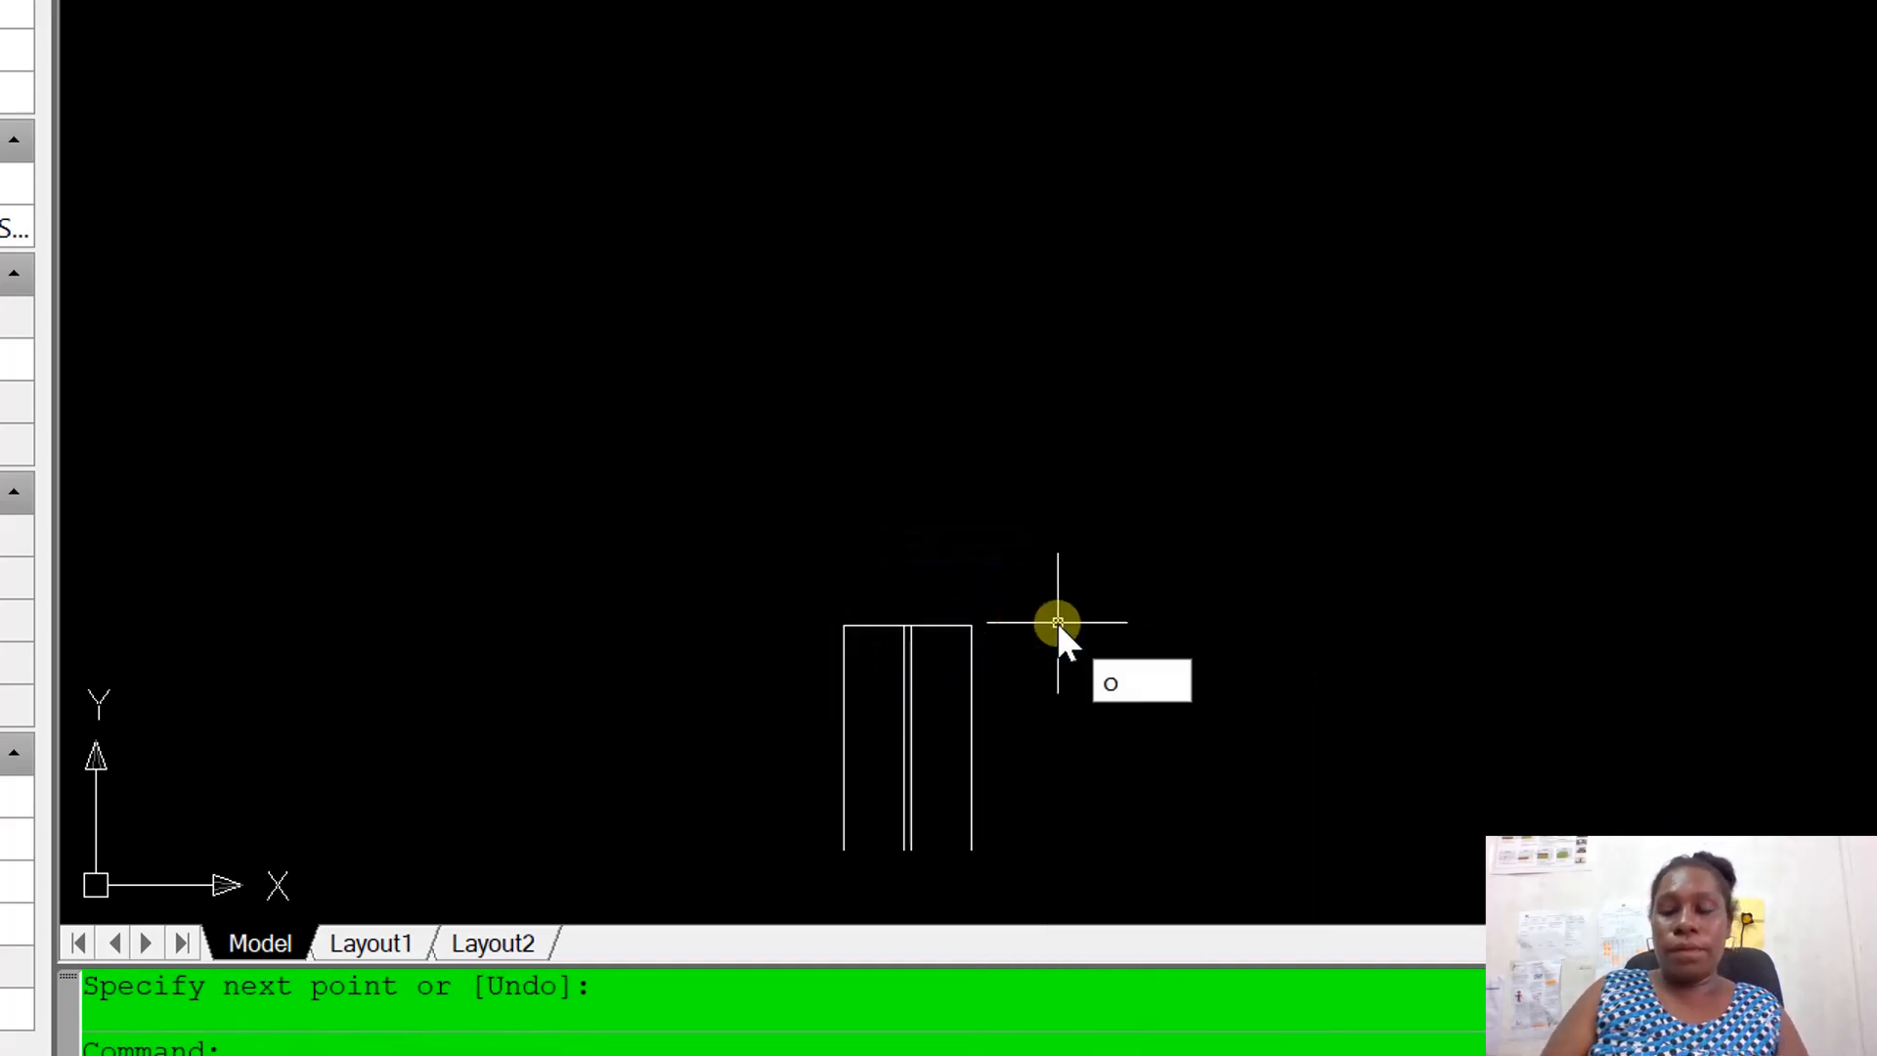
key(Return)
text(10.9)
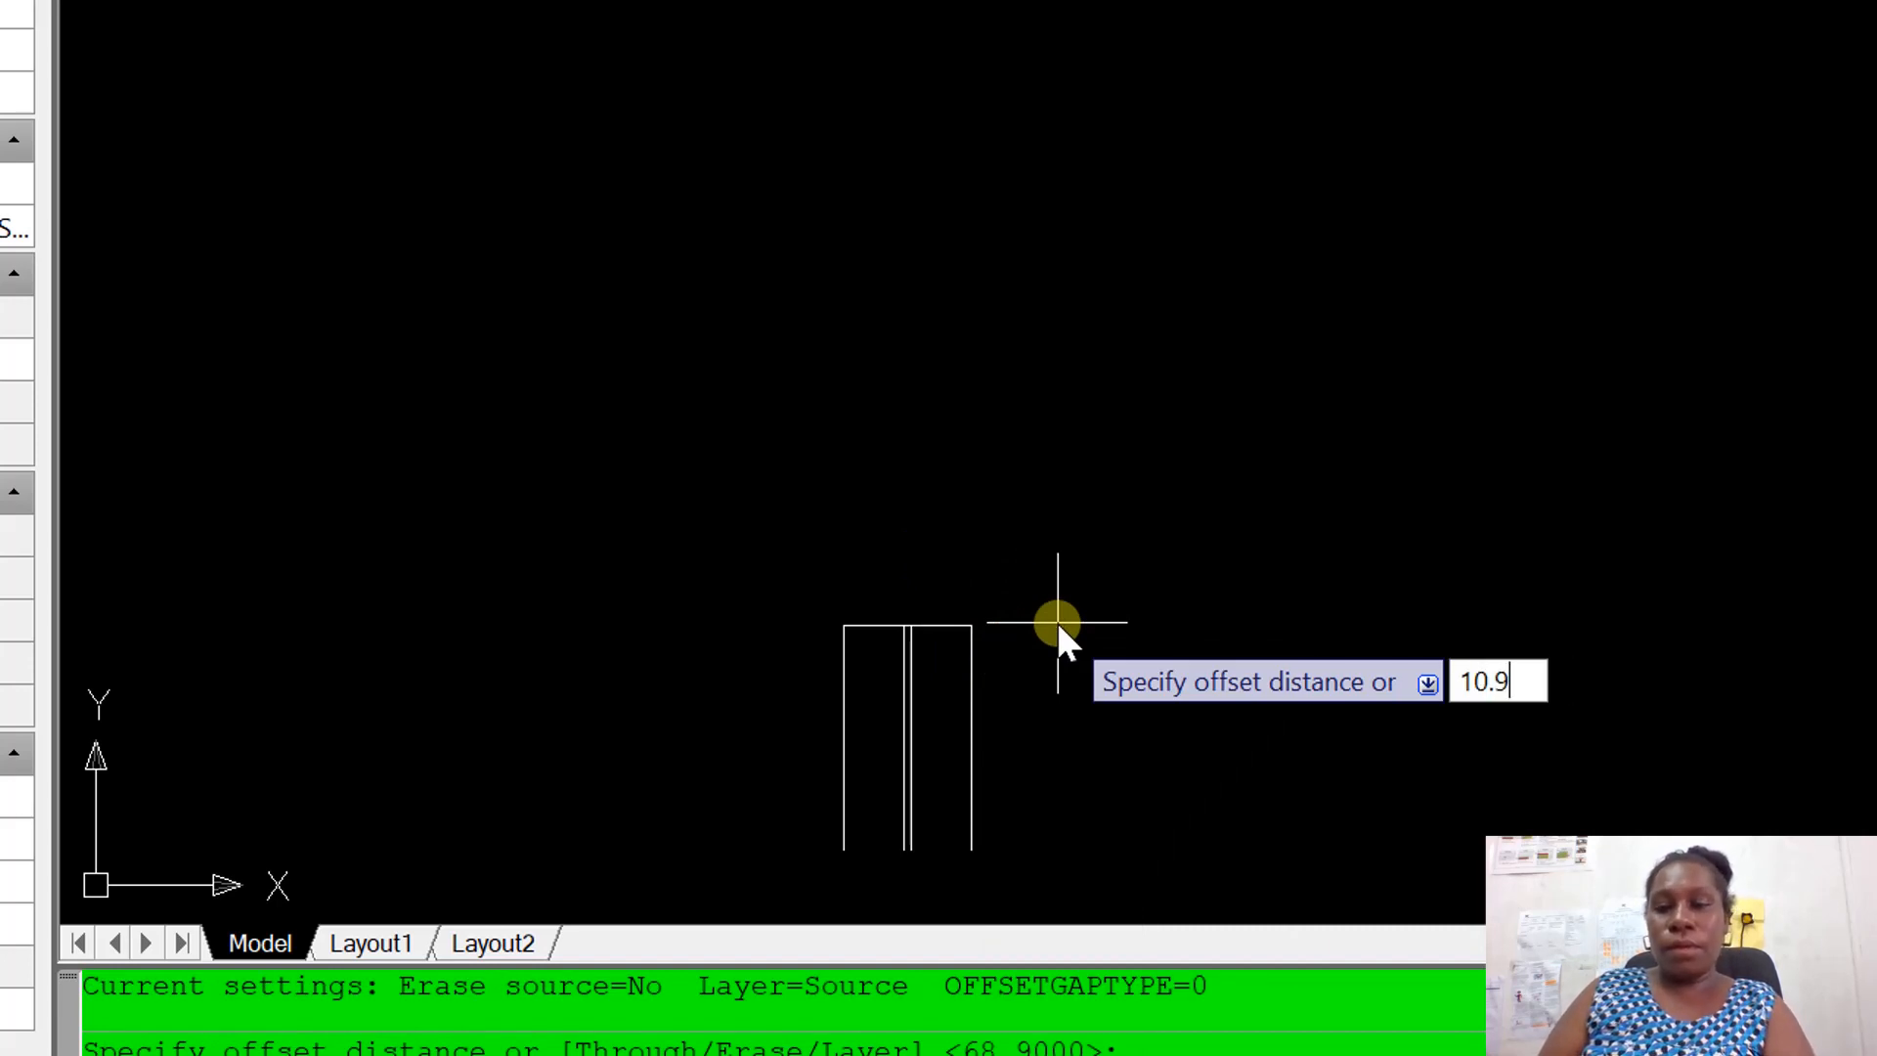
key(Return)
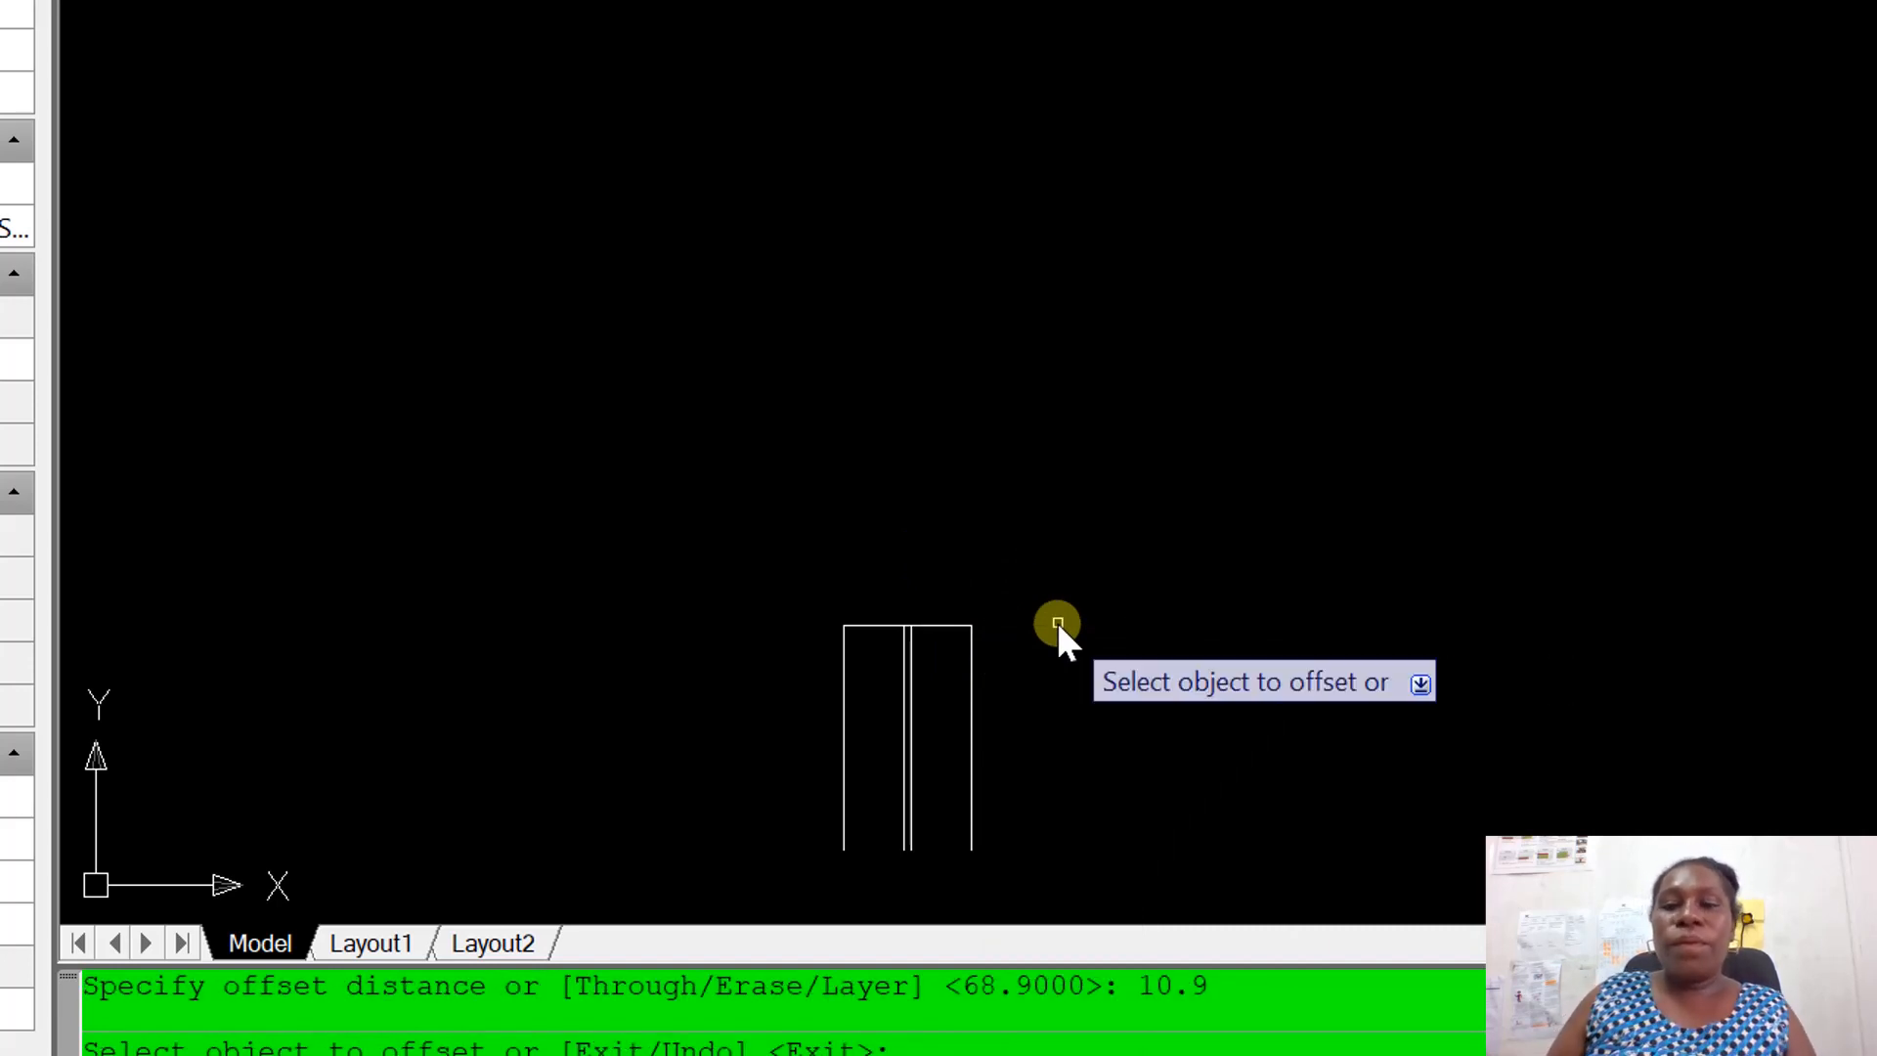
click(946, 626)
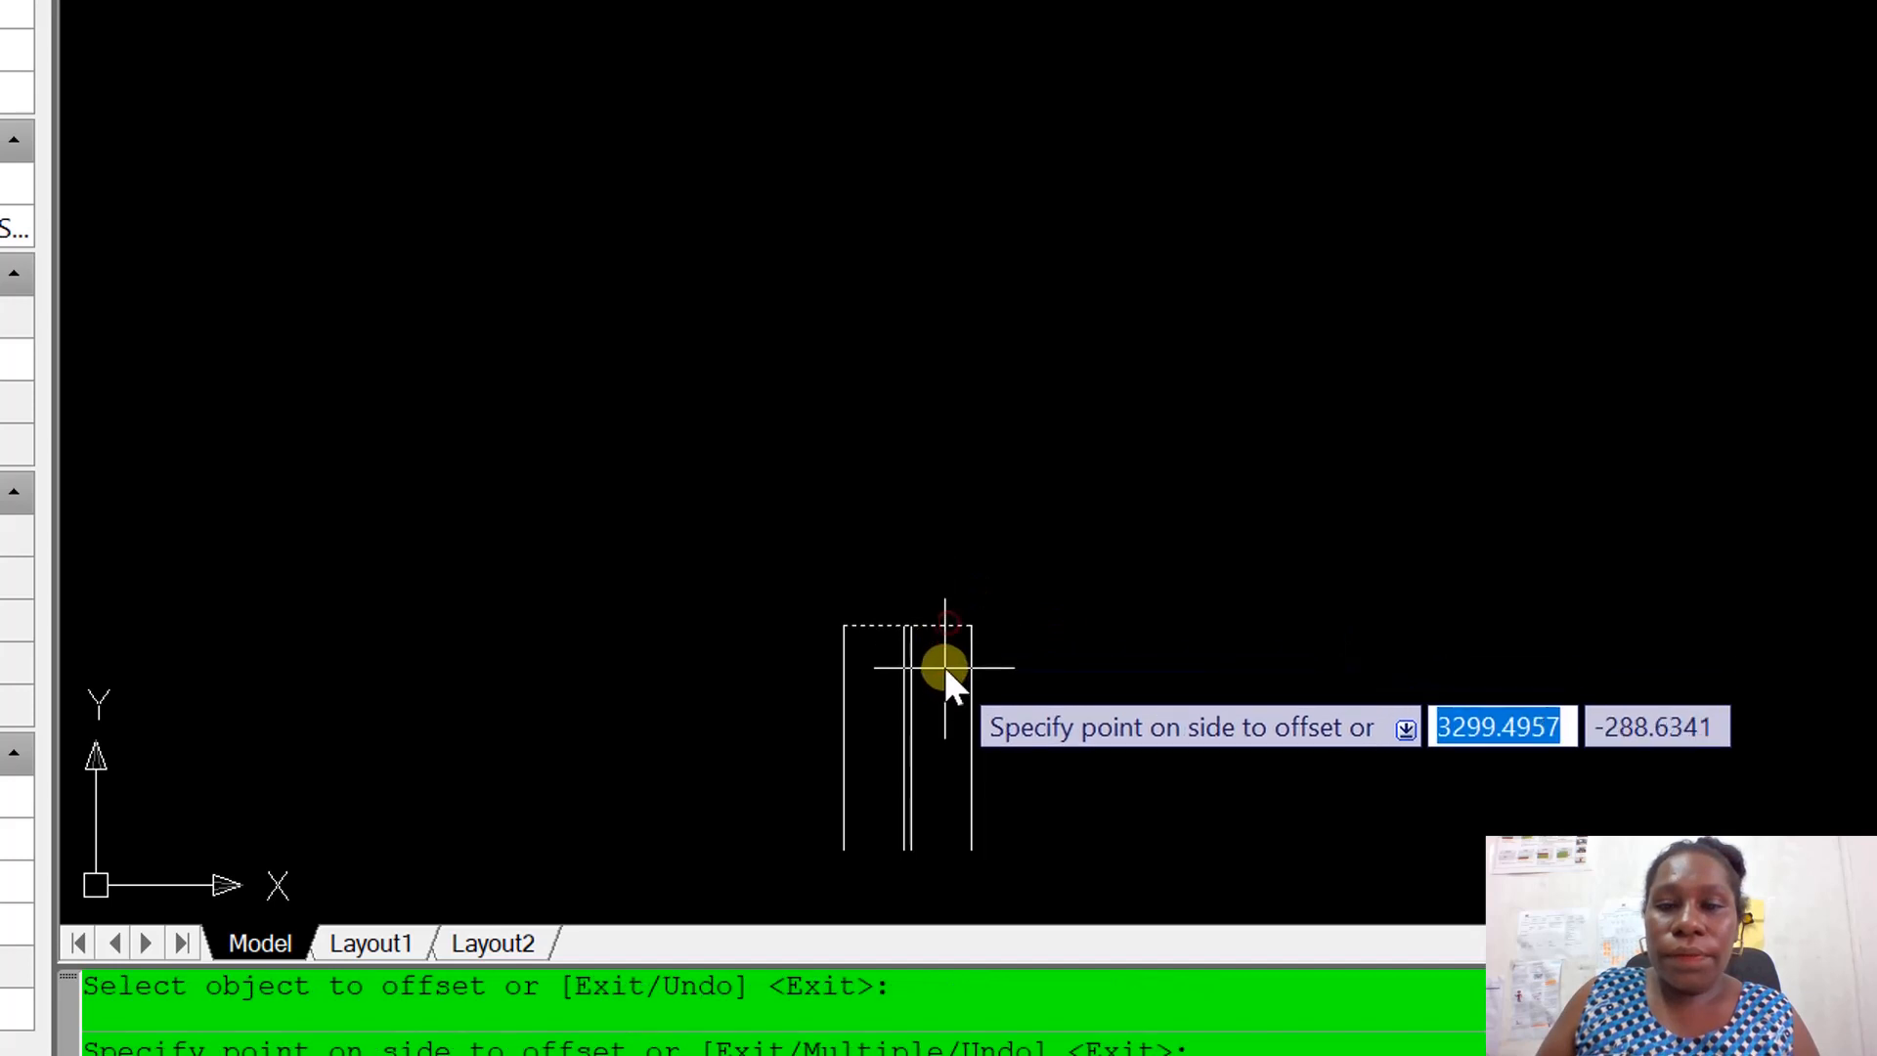
click(945, 674)
key(Escape)
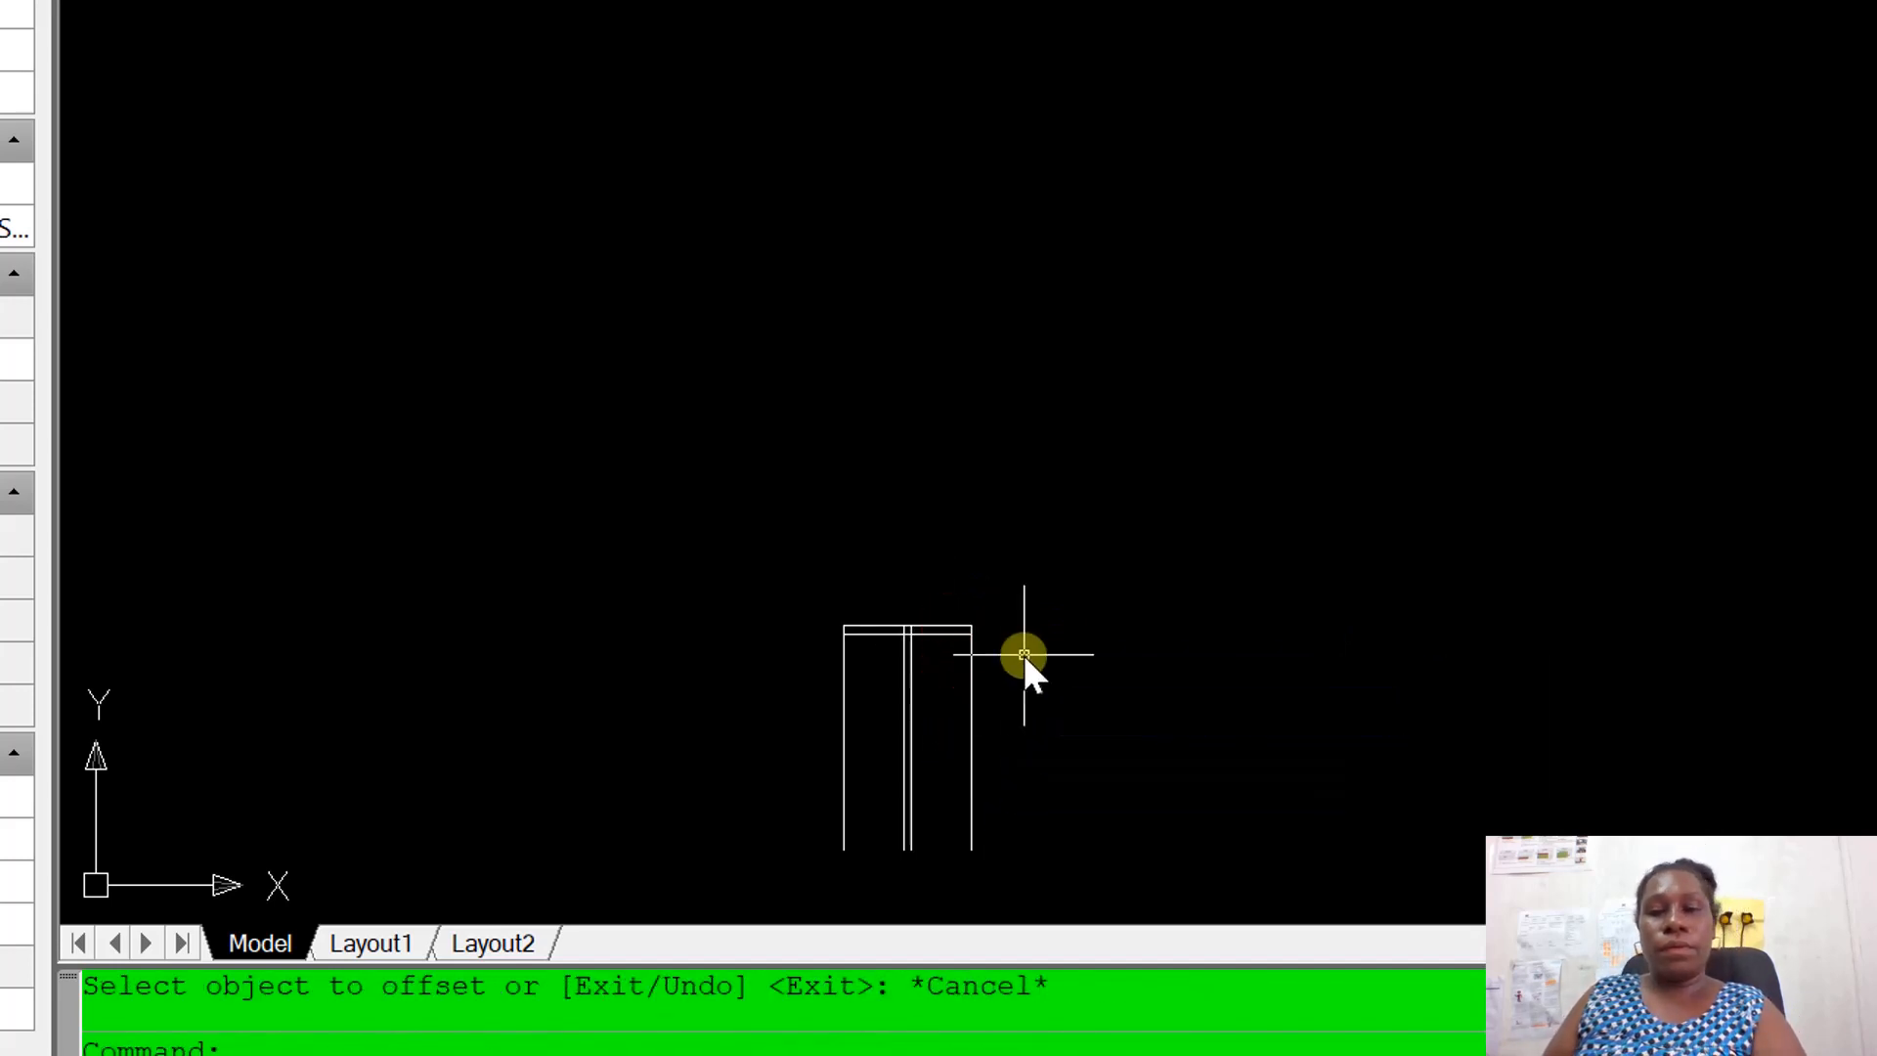
Draw a horizontal line joining the lower ends of the two outer vertical lines.
text(l)
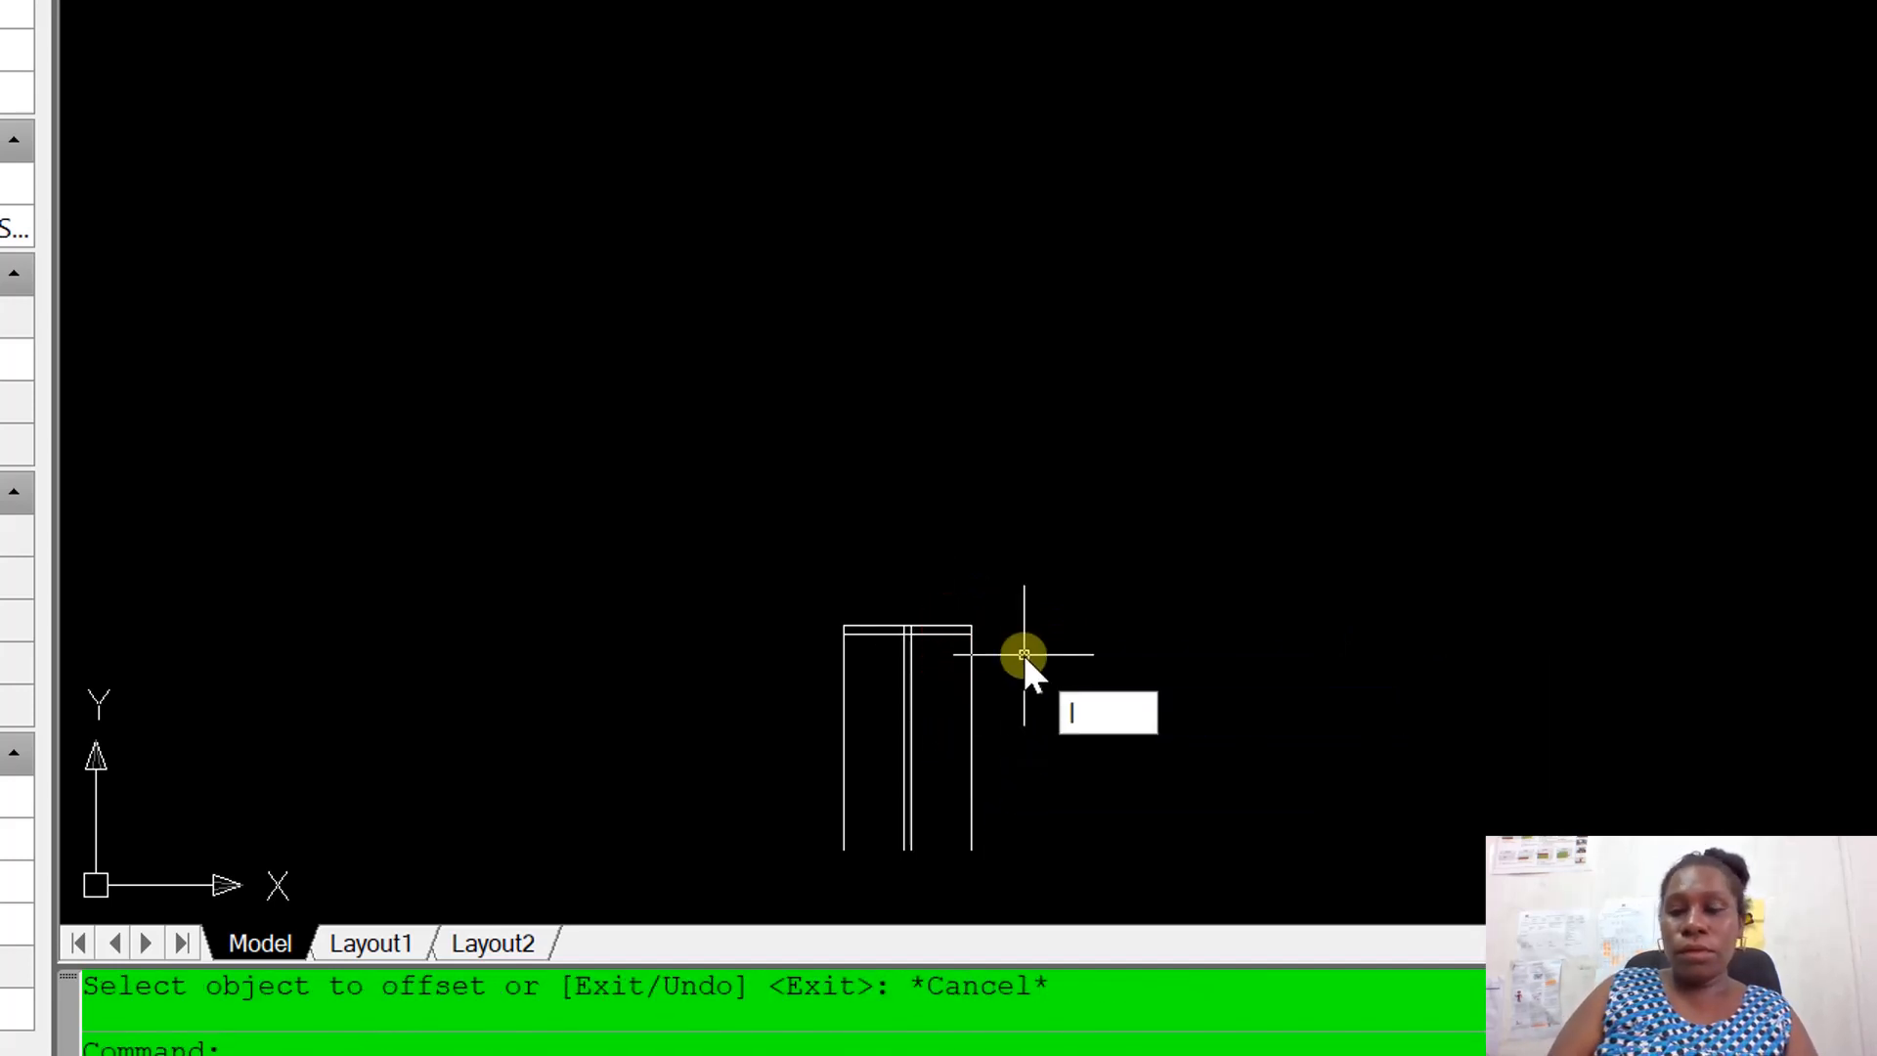
key(Return)
click(840, 724)
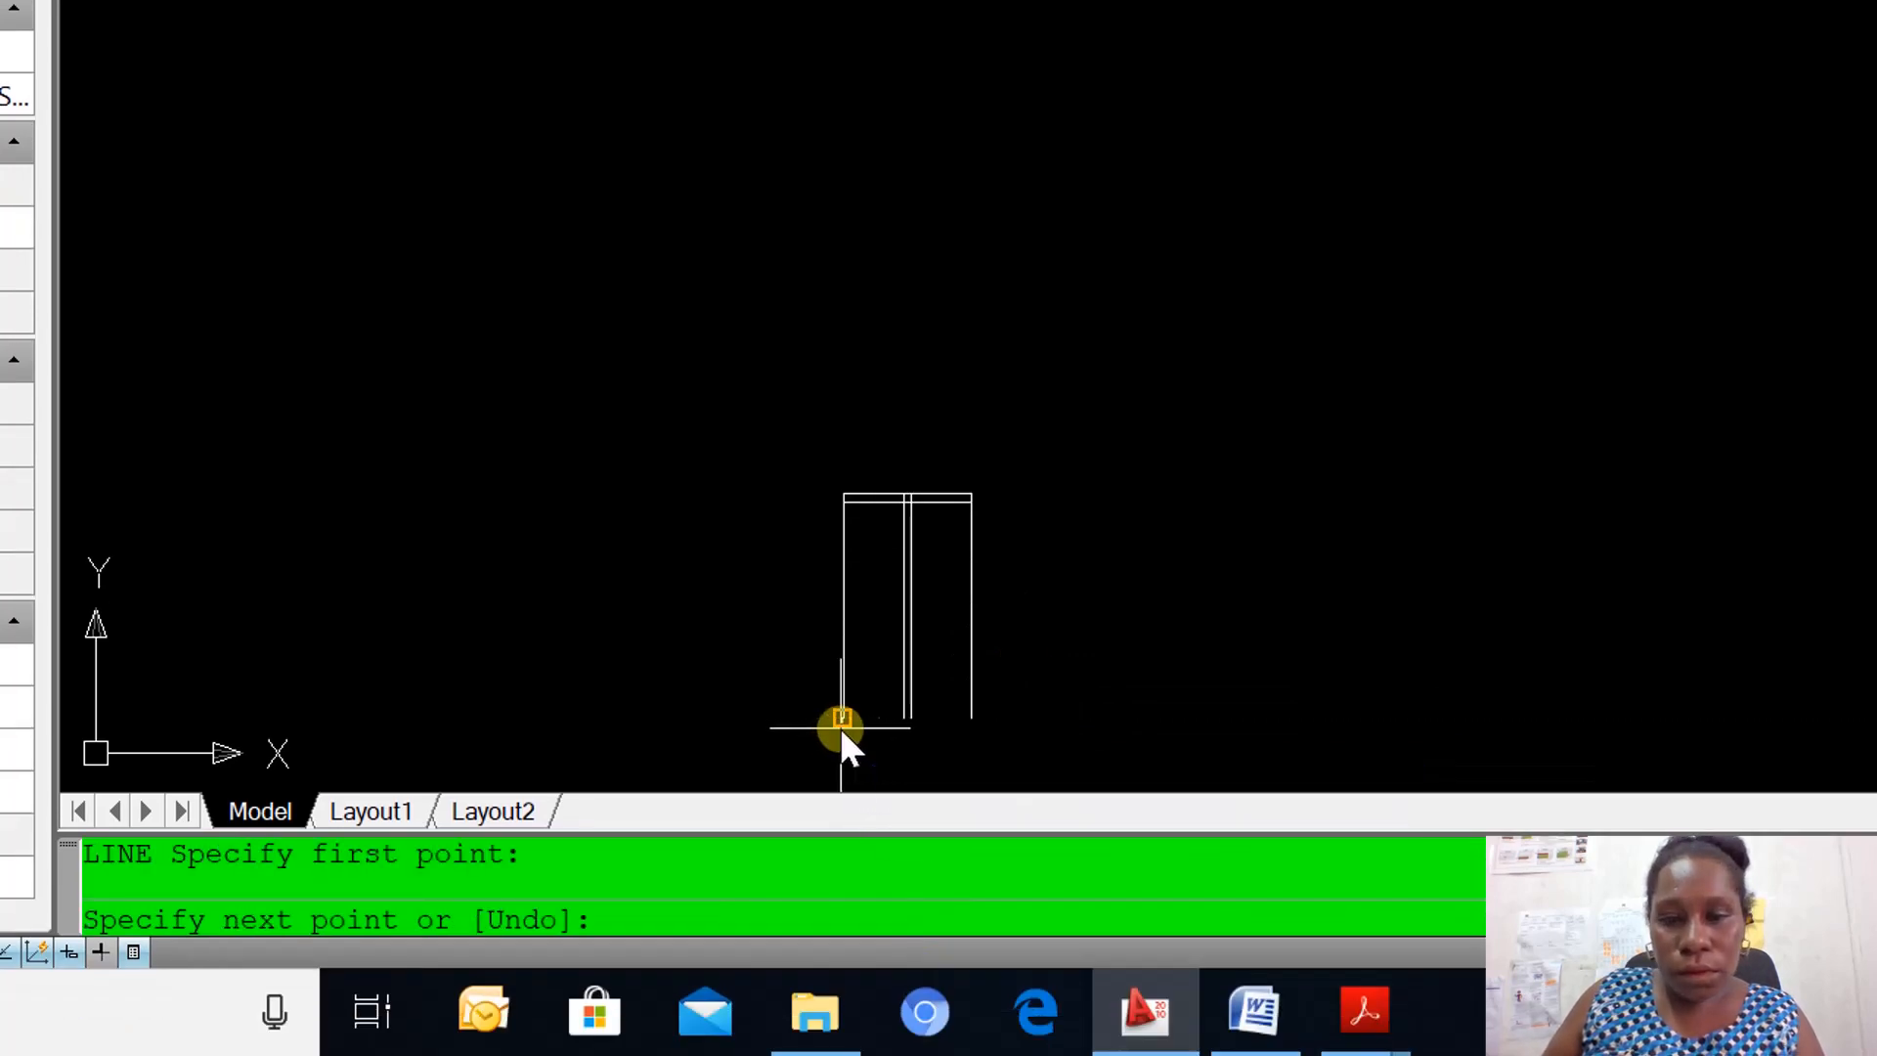
click(971, 716)
key(Escape)
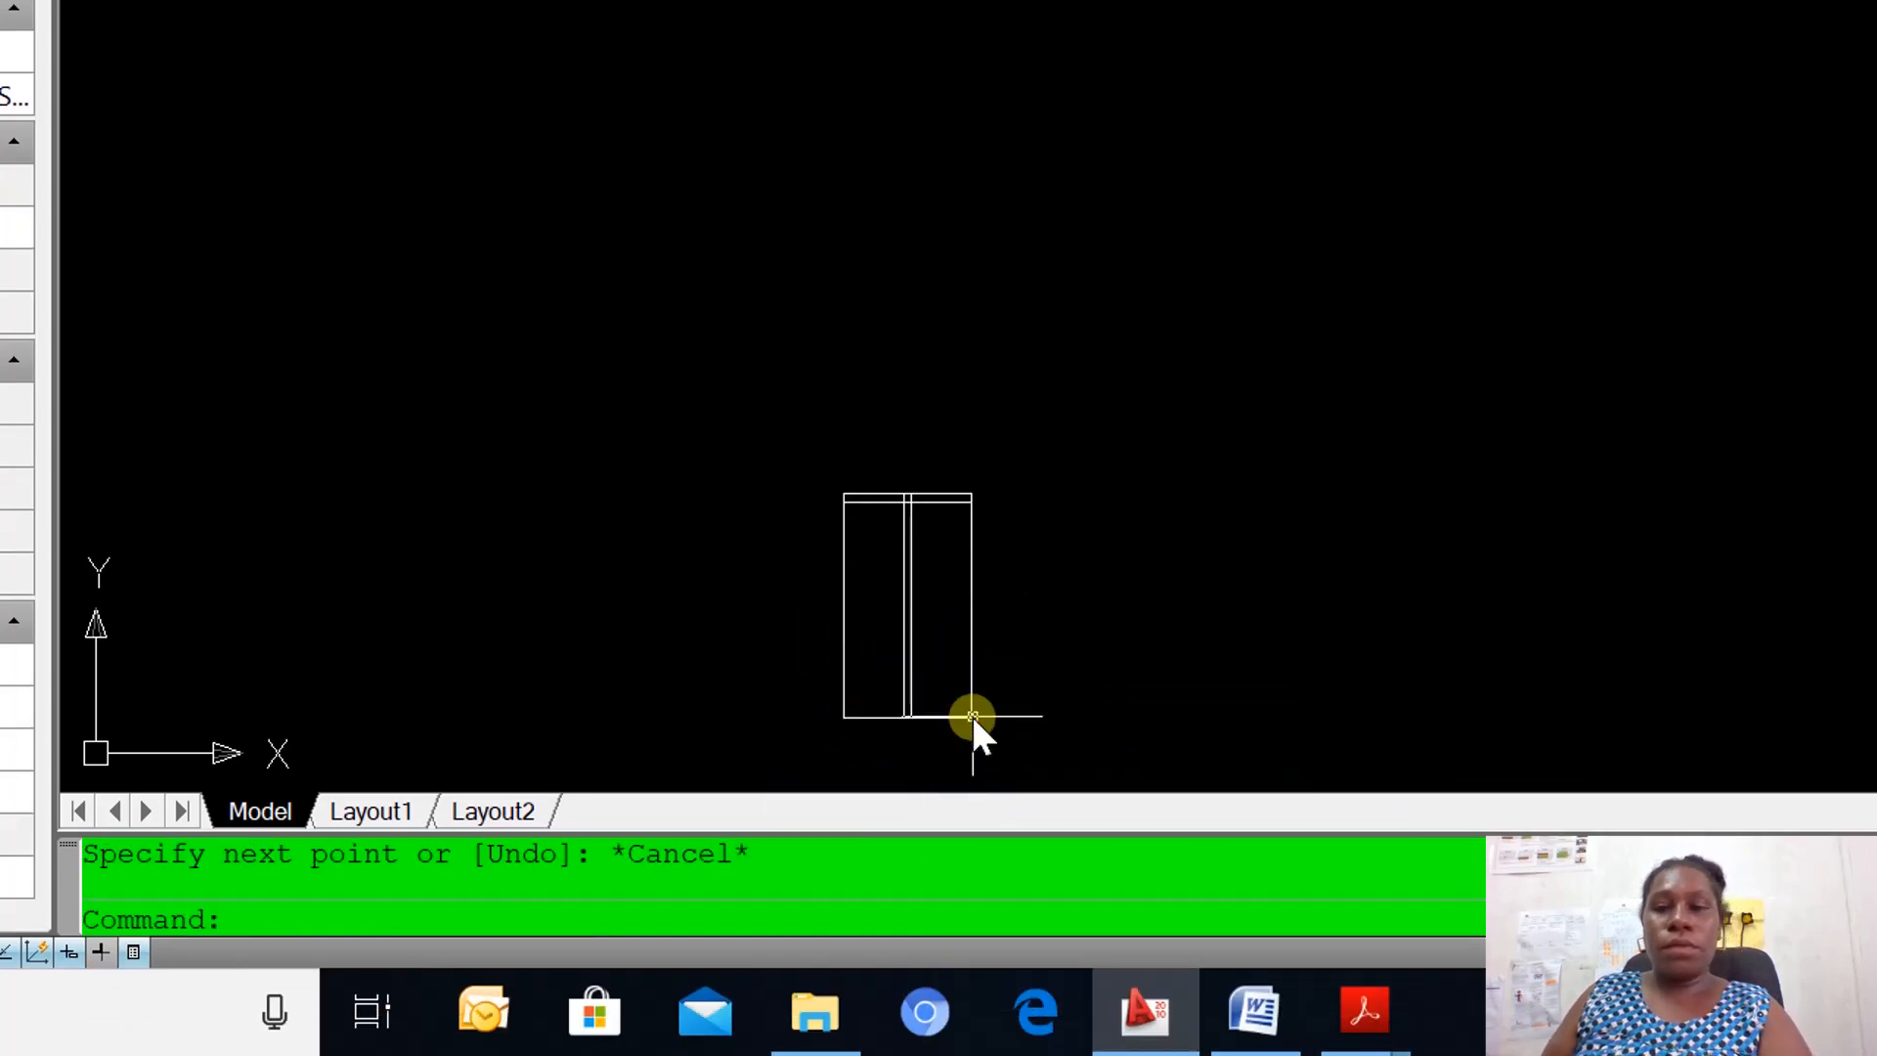
Offset the bottom horizontal line upward by 10.9 to form the inner face of the lower flange.
text(o)
key(Return)
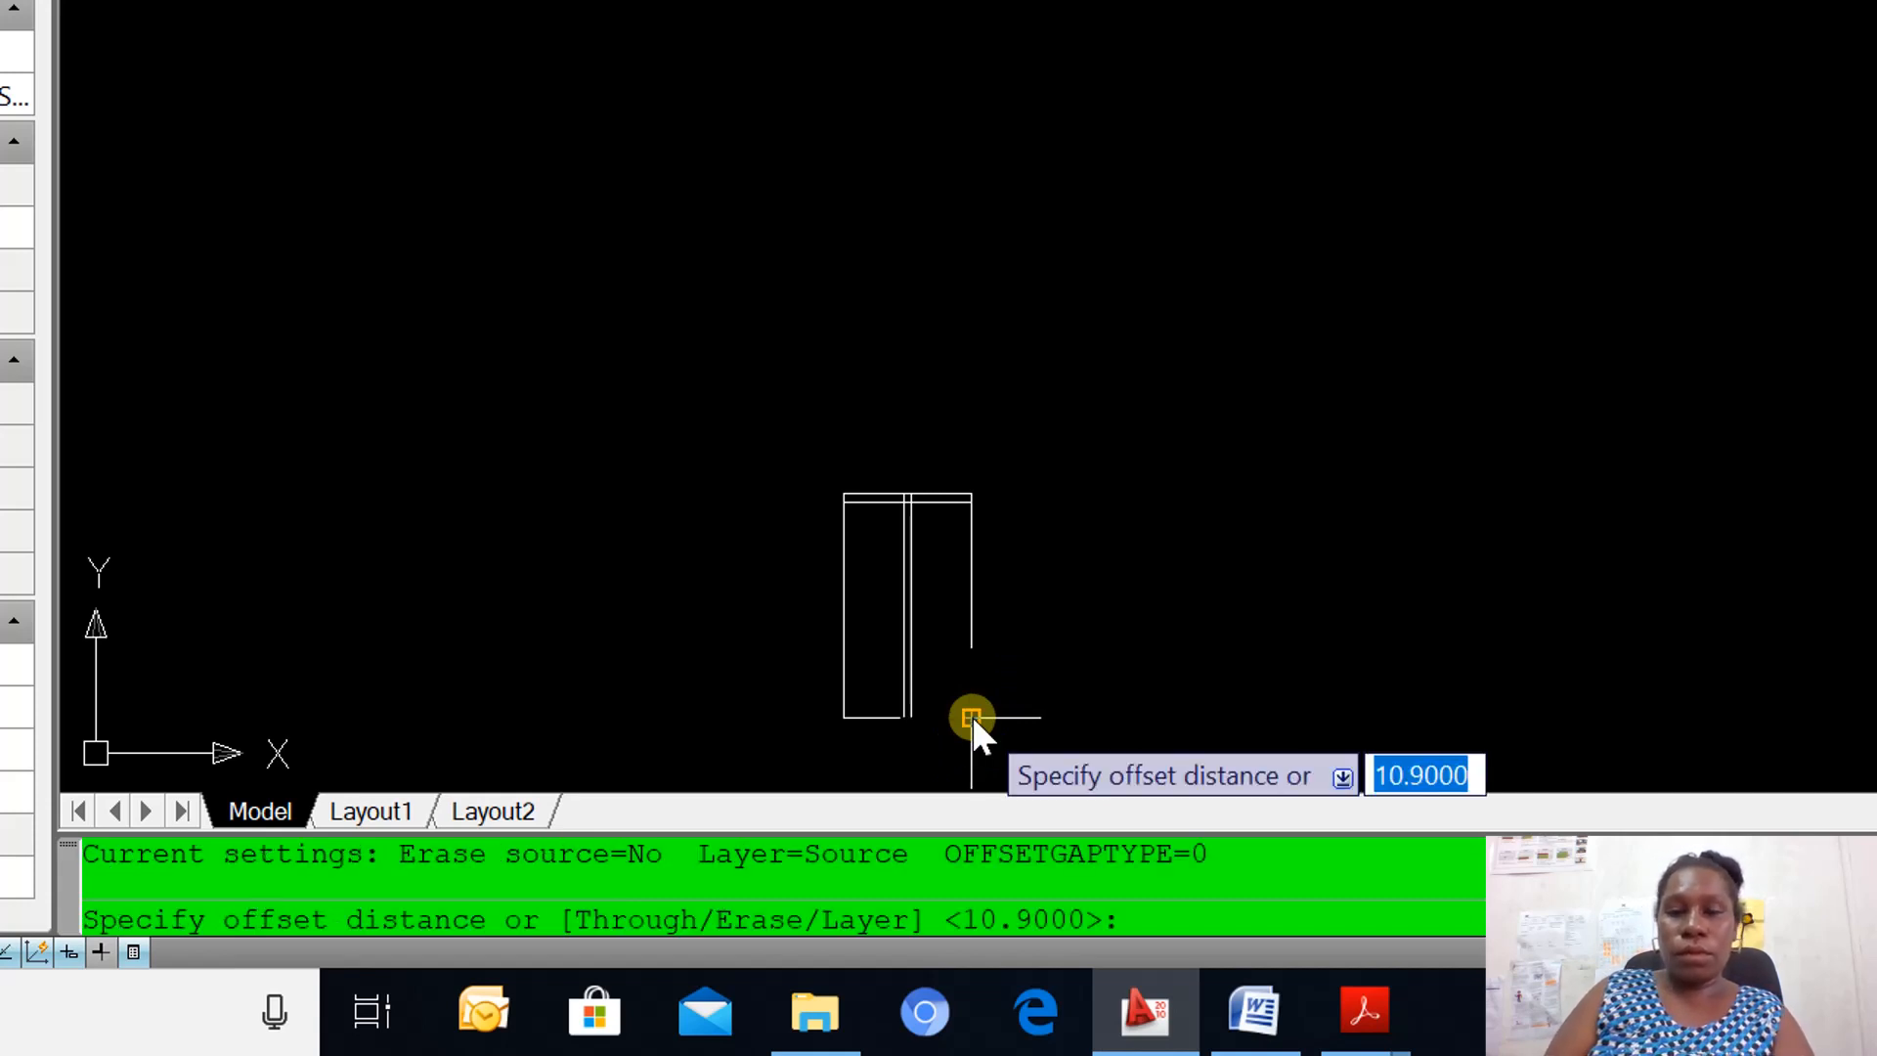
key(Return)
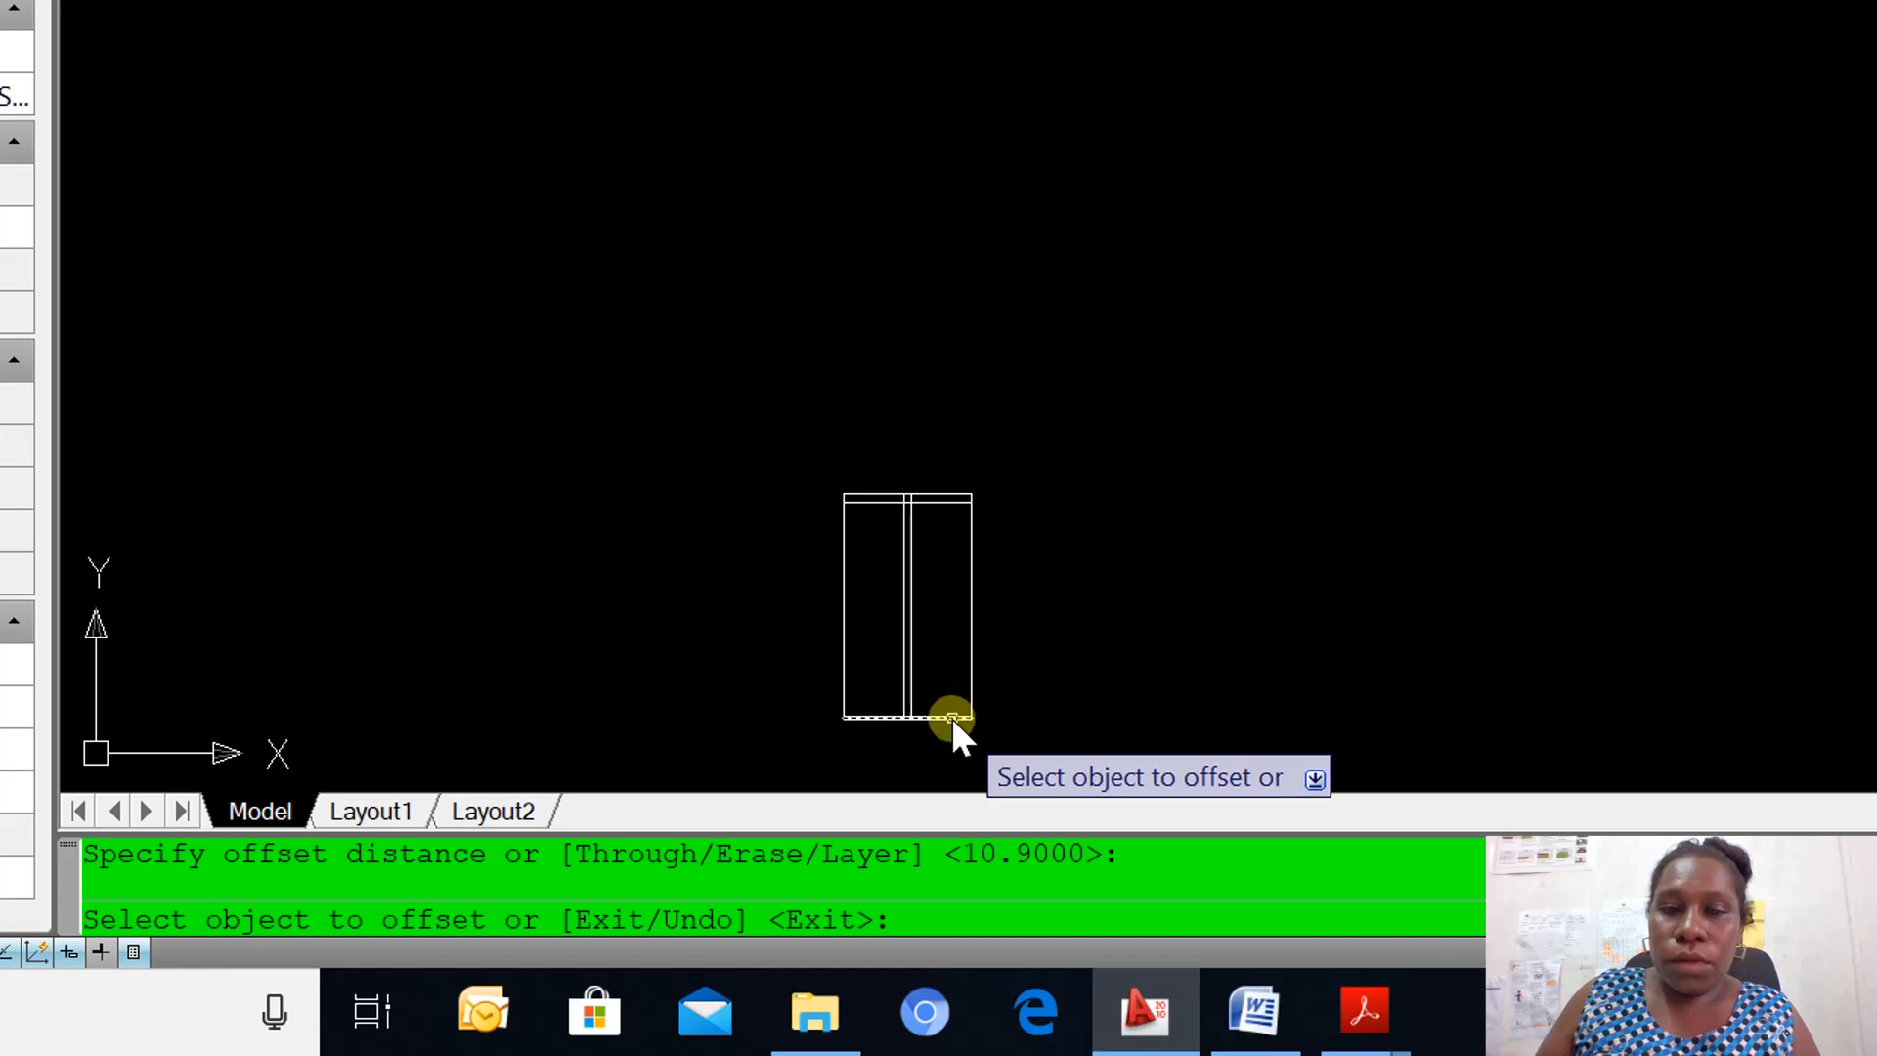
click(953, 714)
click(950, 696)
right_click(1159, 495)
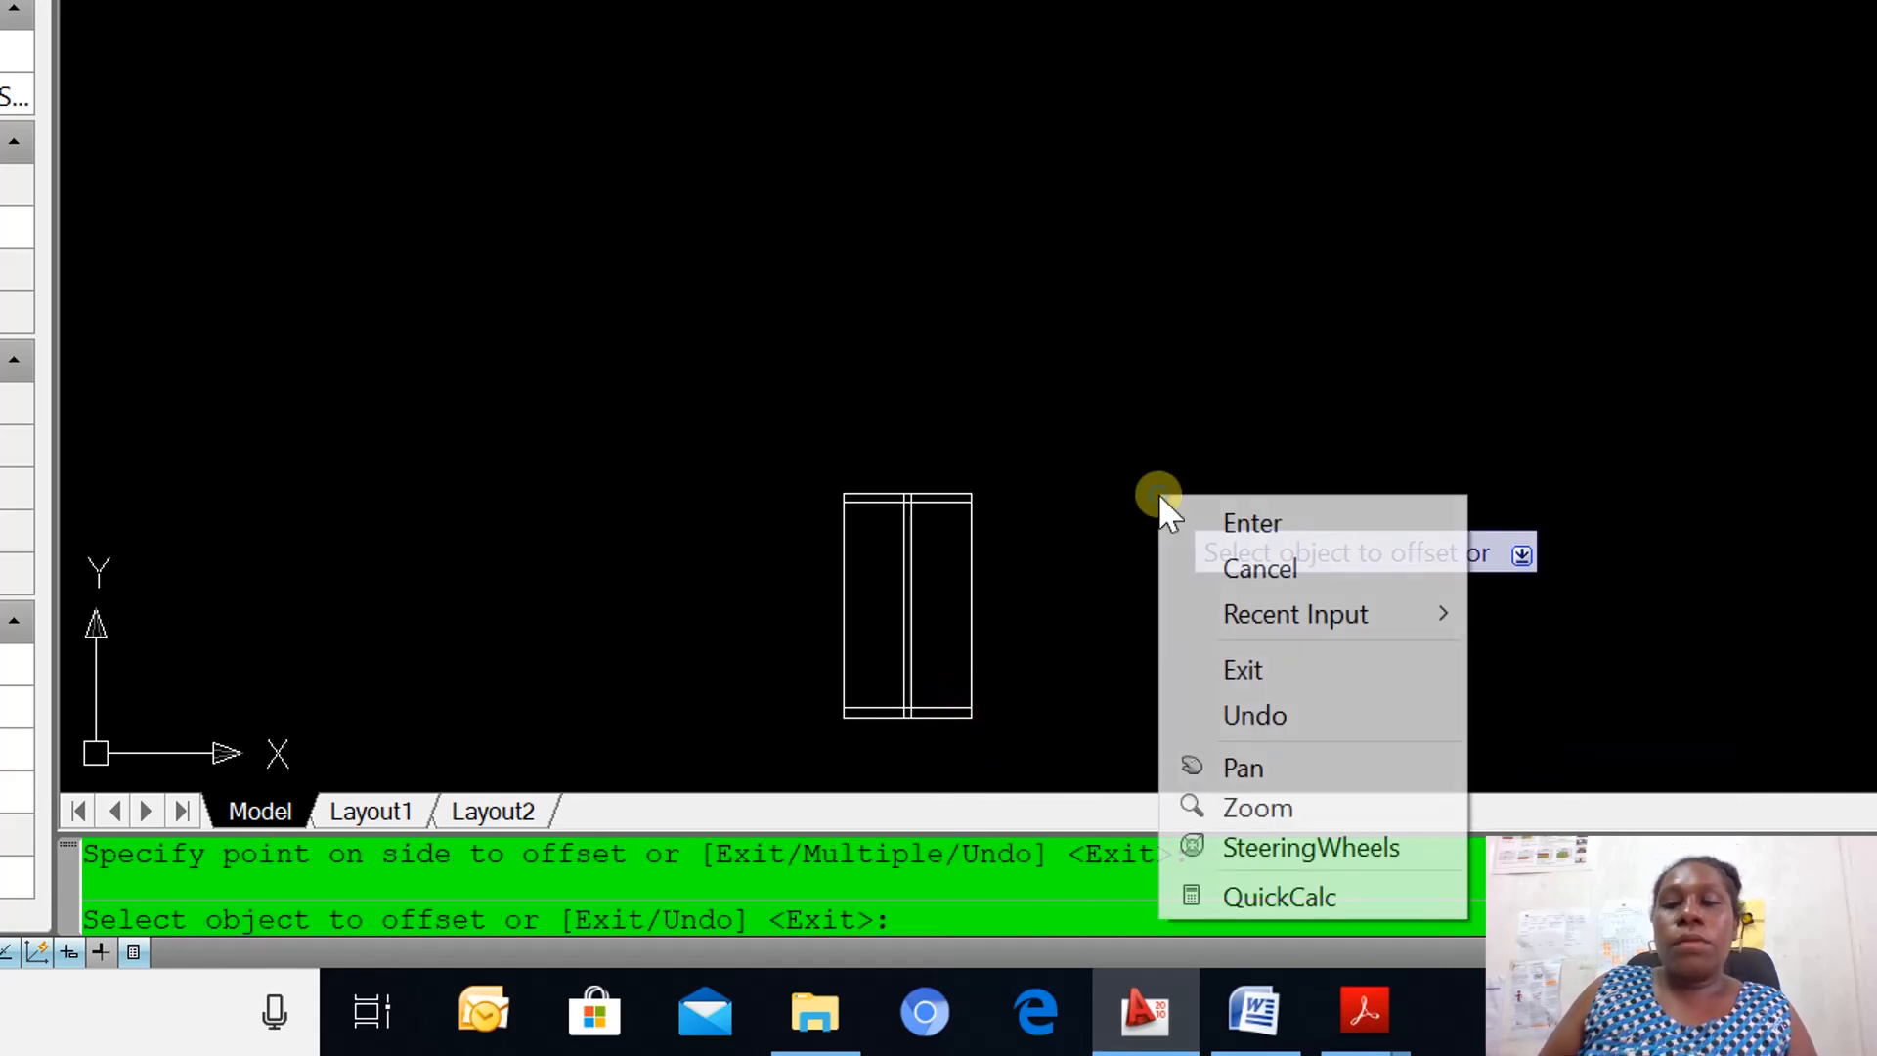
click(1182, 515)
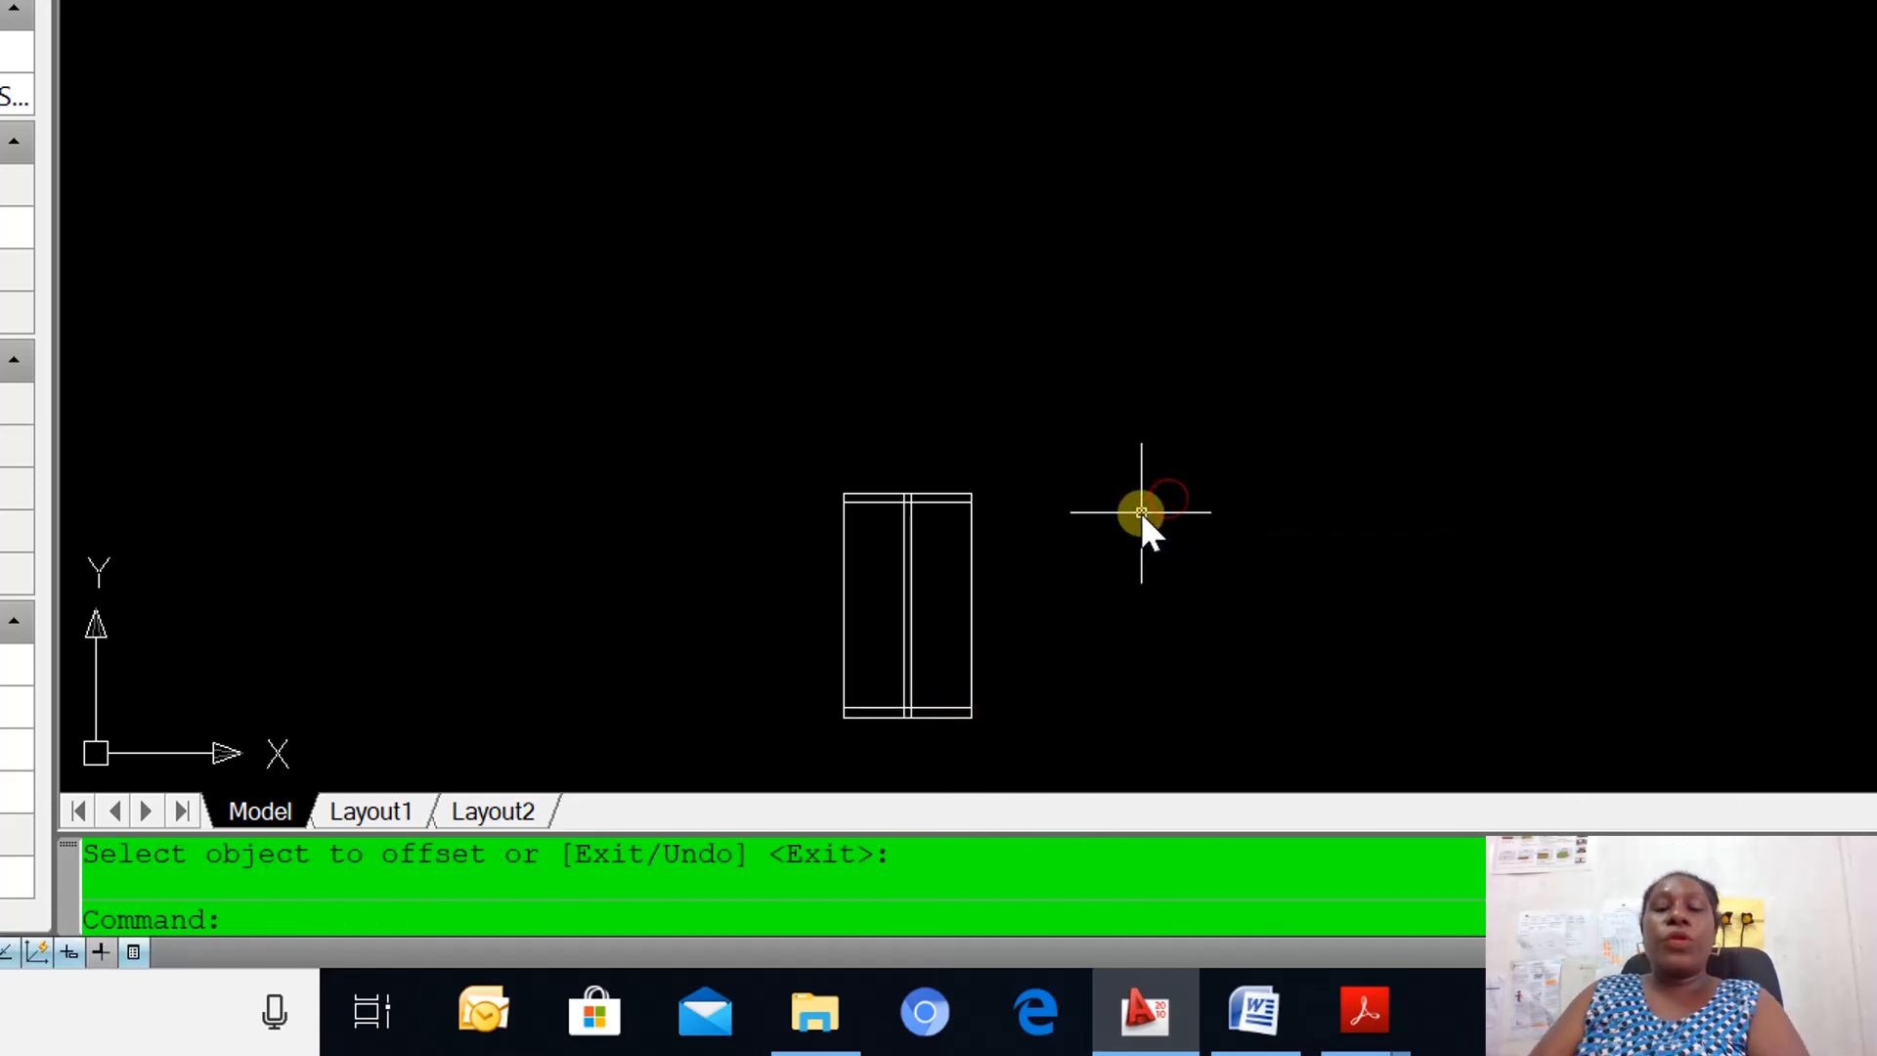
Trim both outer vertical lines between the flanges, using the inner flange lines, both web lines and the left outer line as cutting edges.
text(trim)
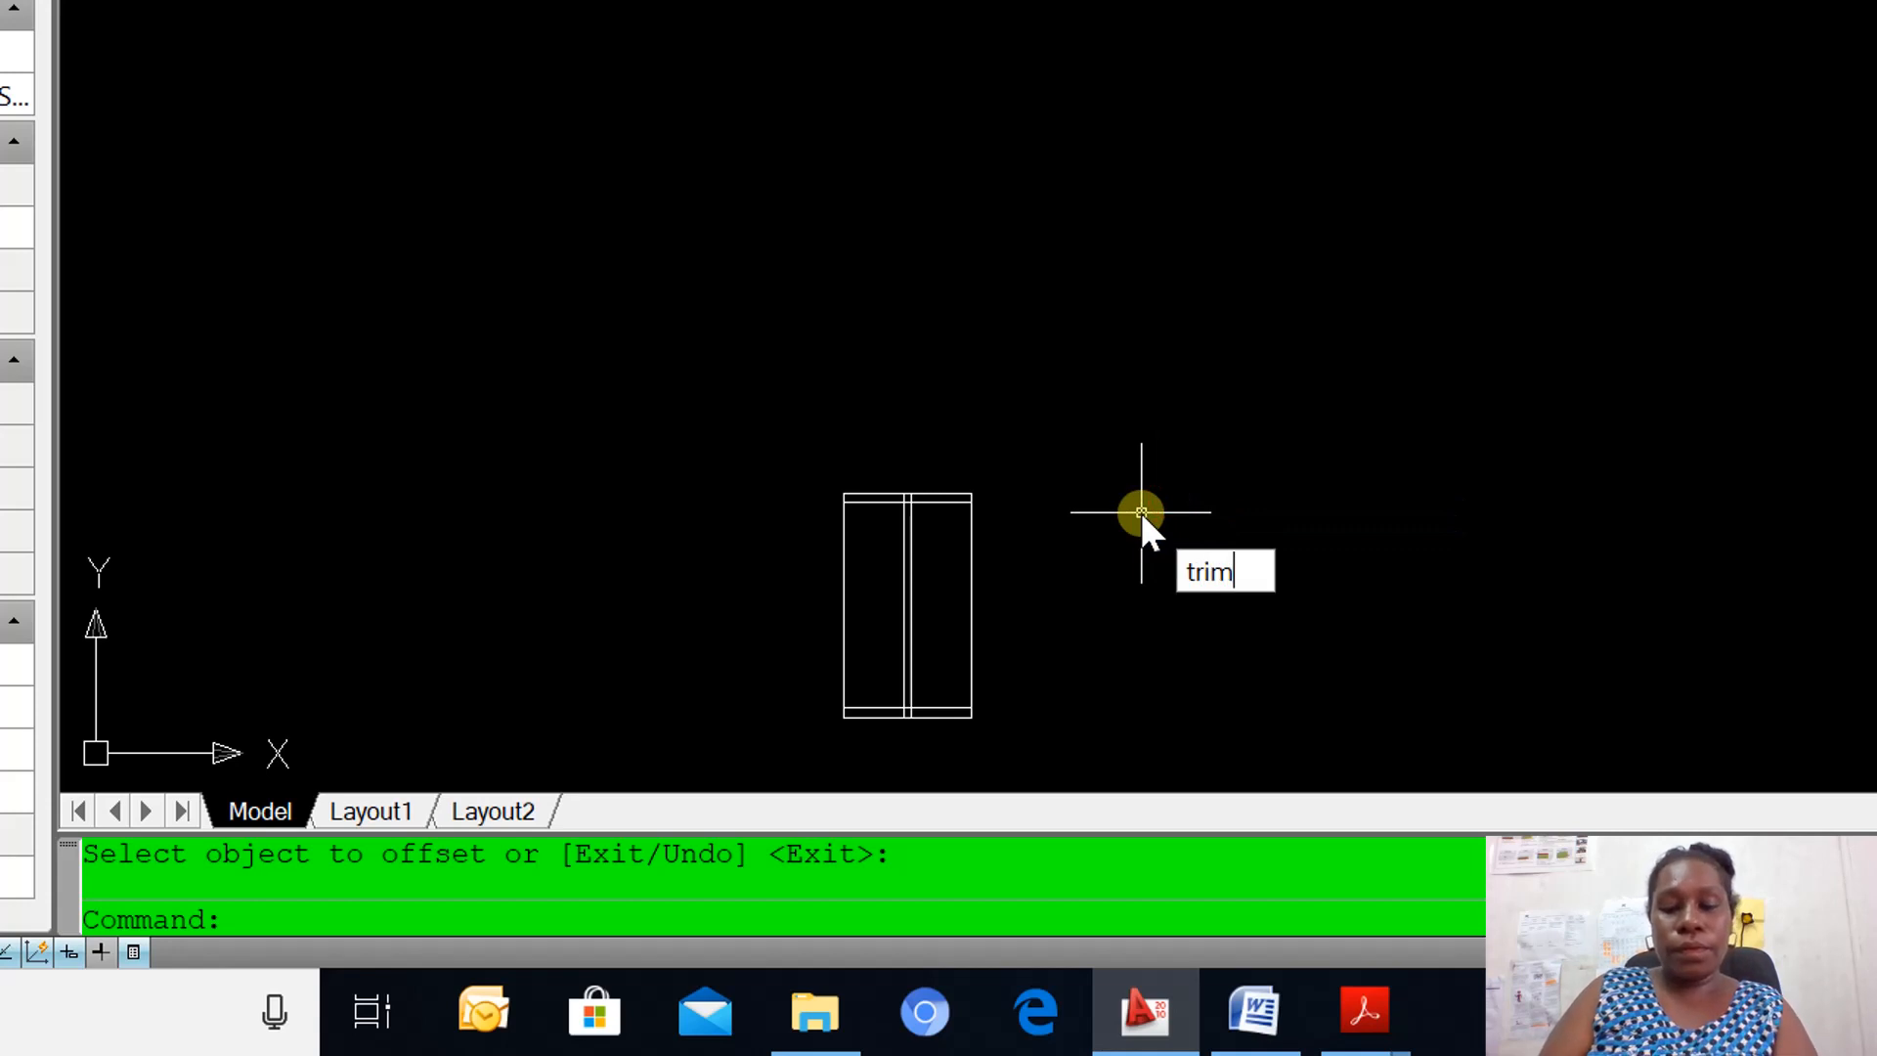
key(Return)
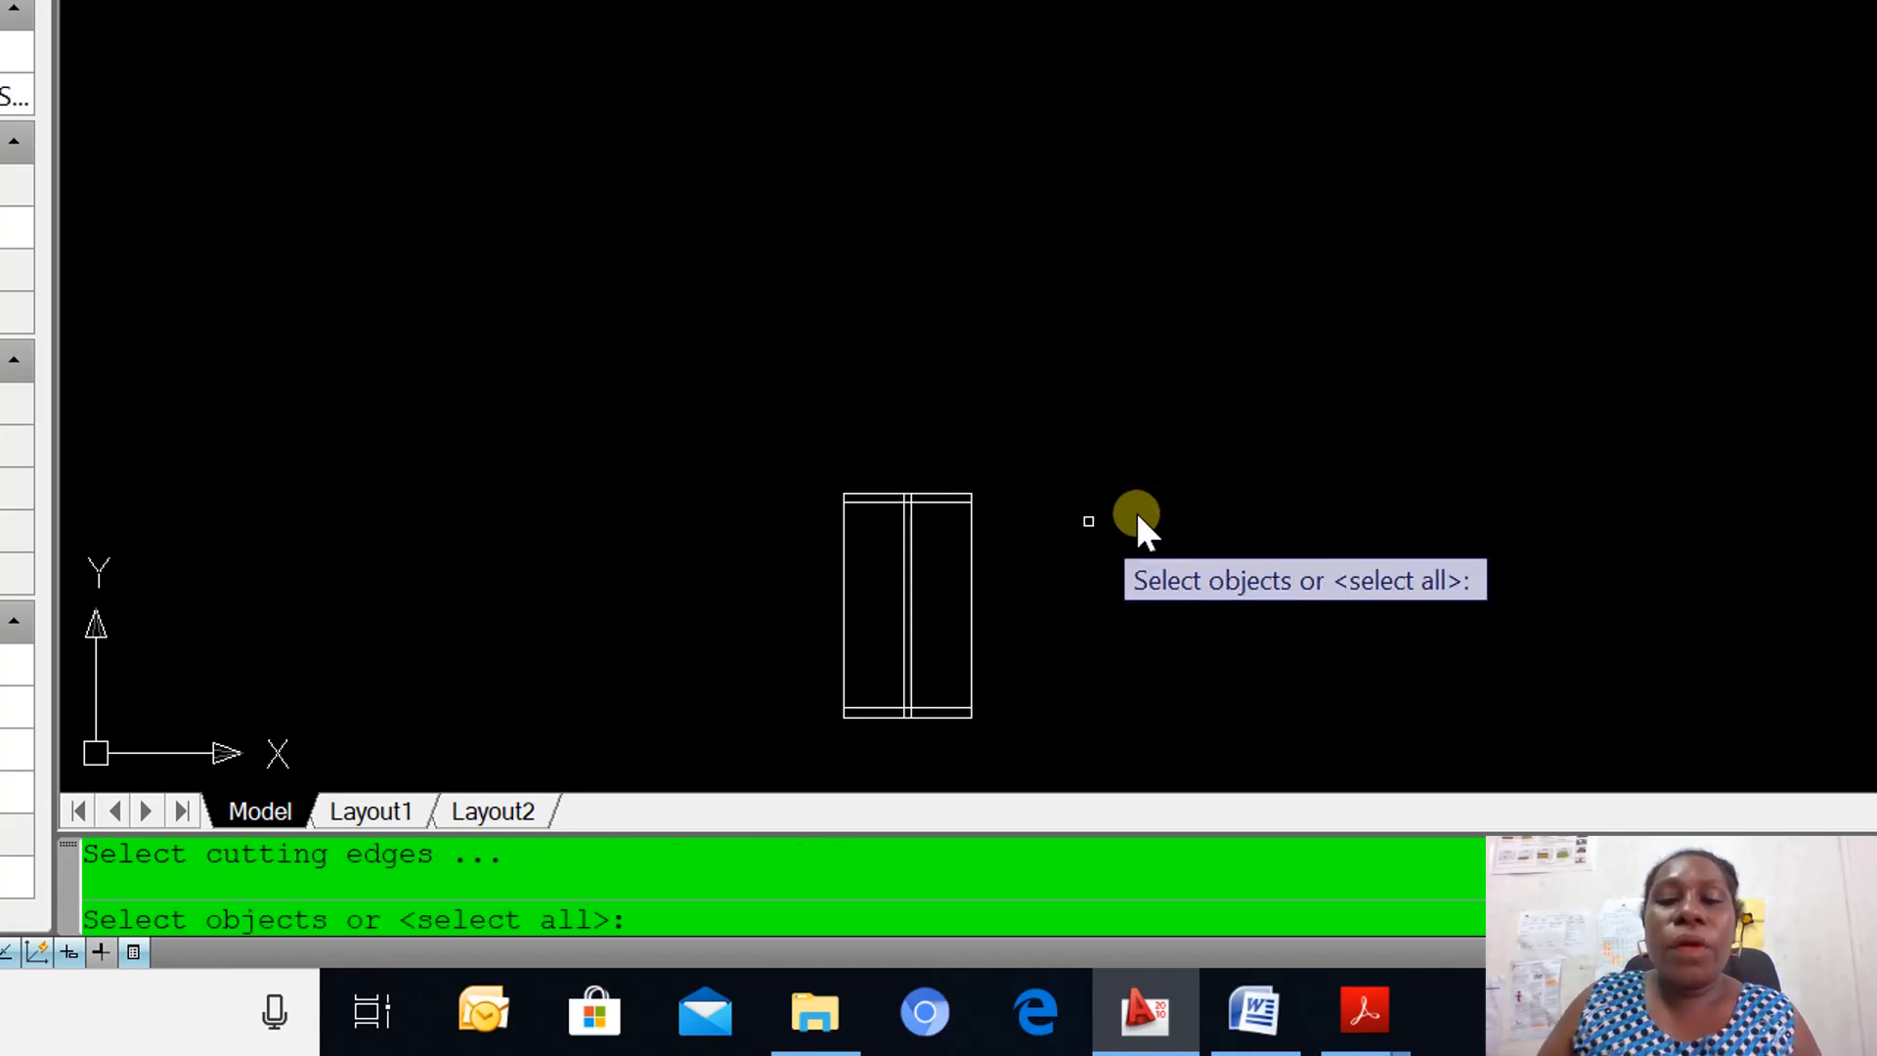
click(930, 501)
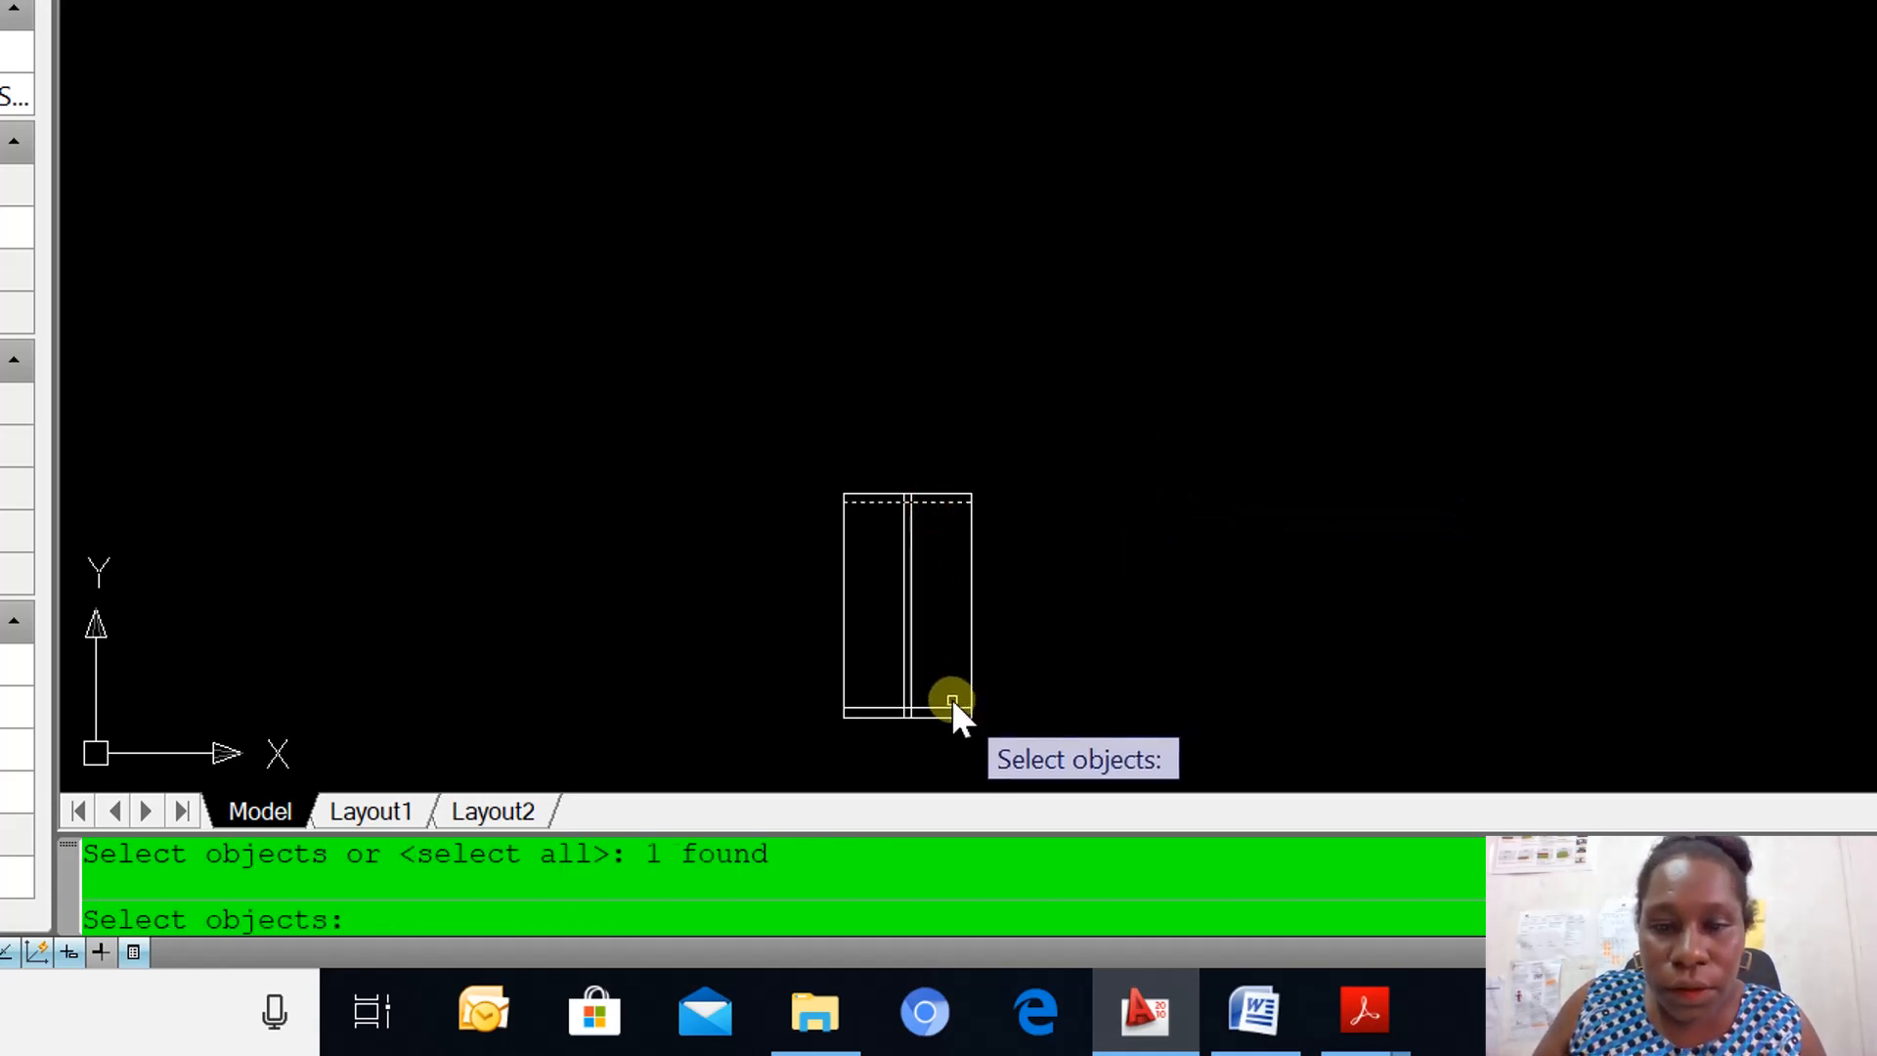
click(950, 710)
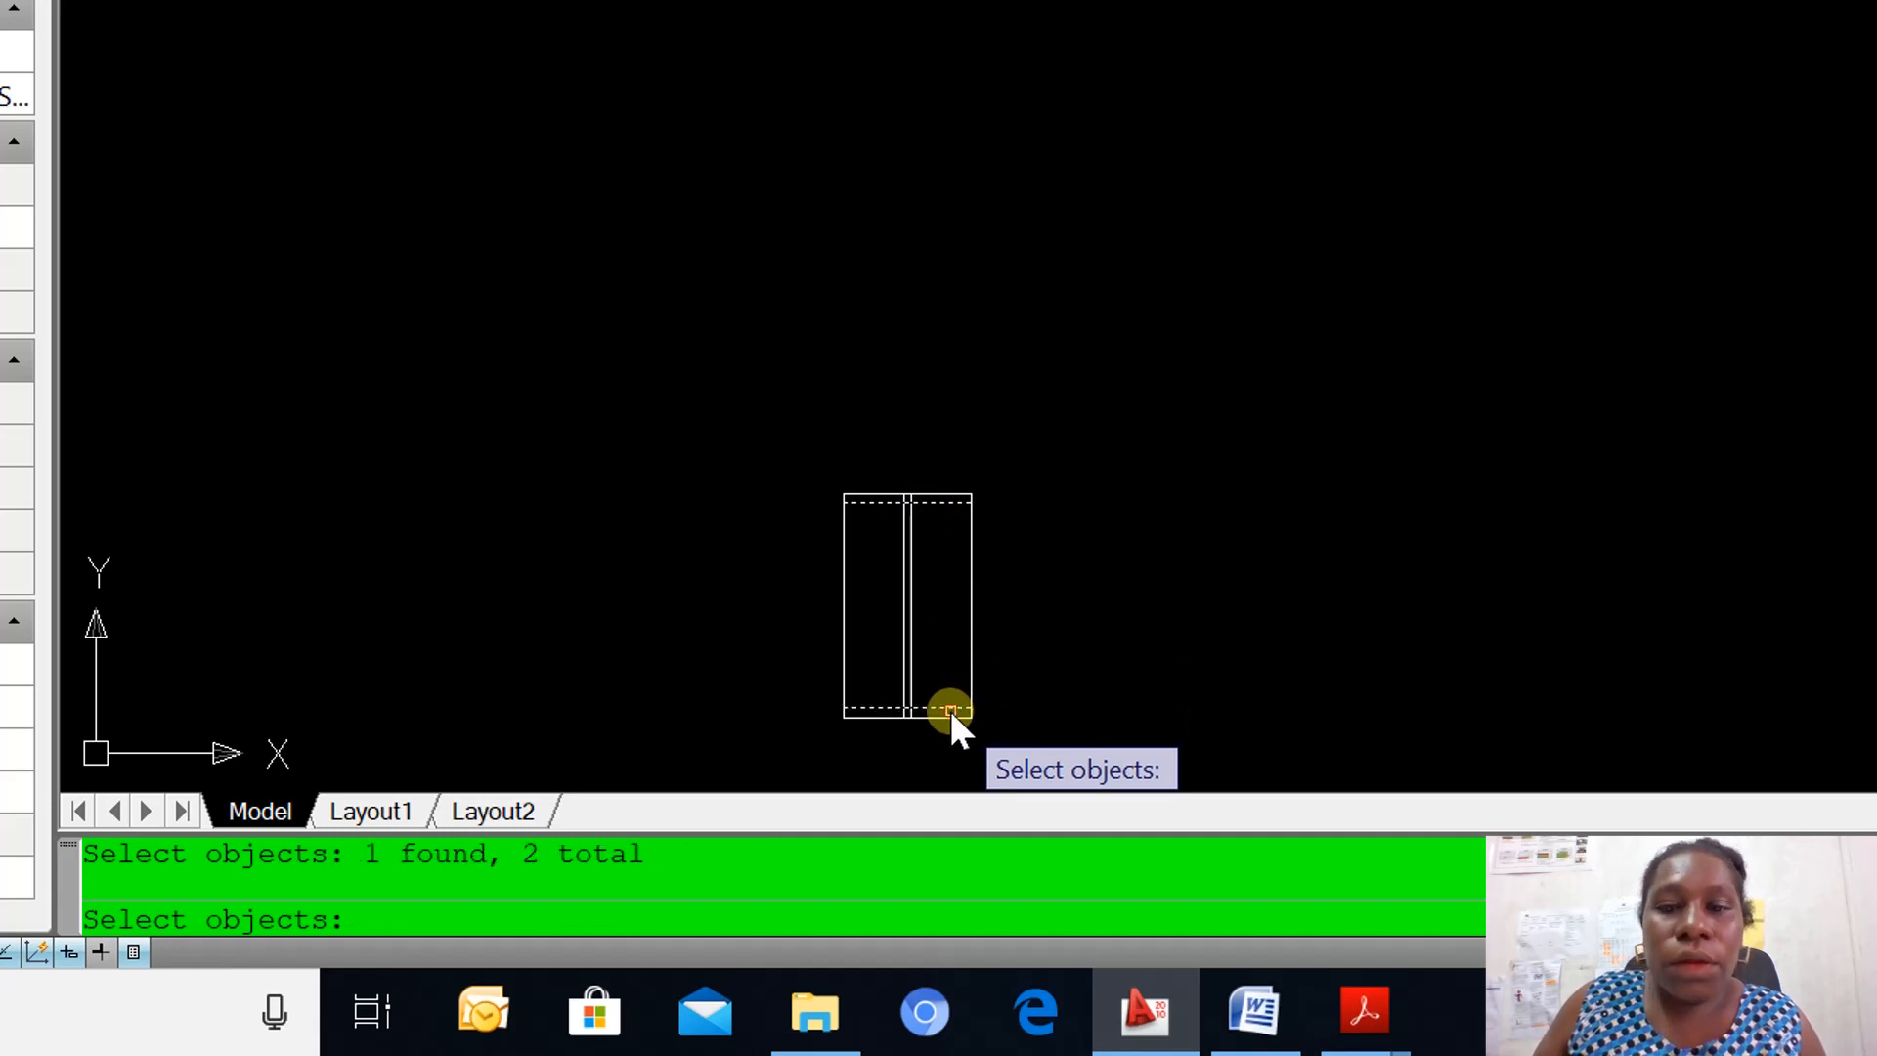
click(905, 698)
click(913, 682)
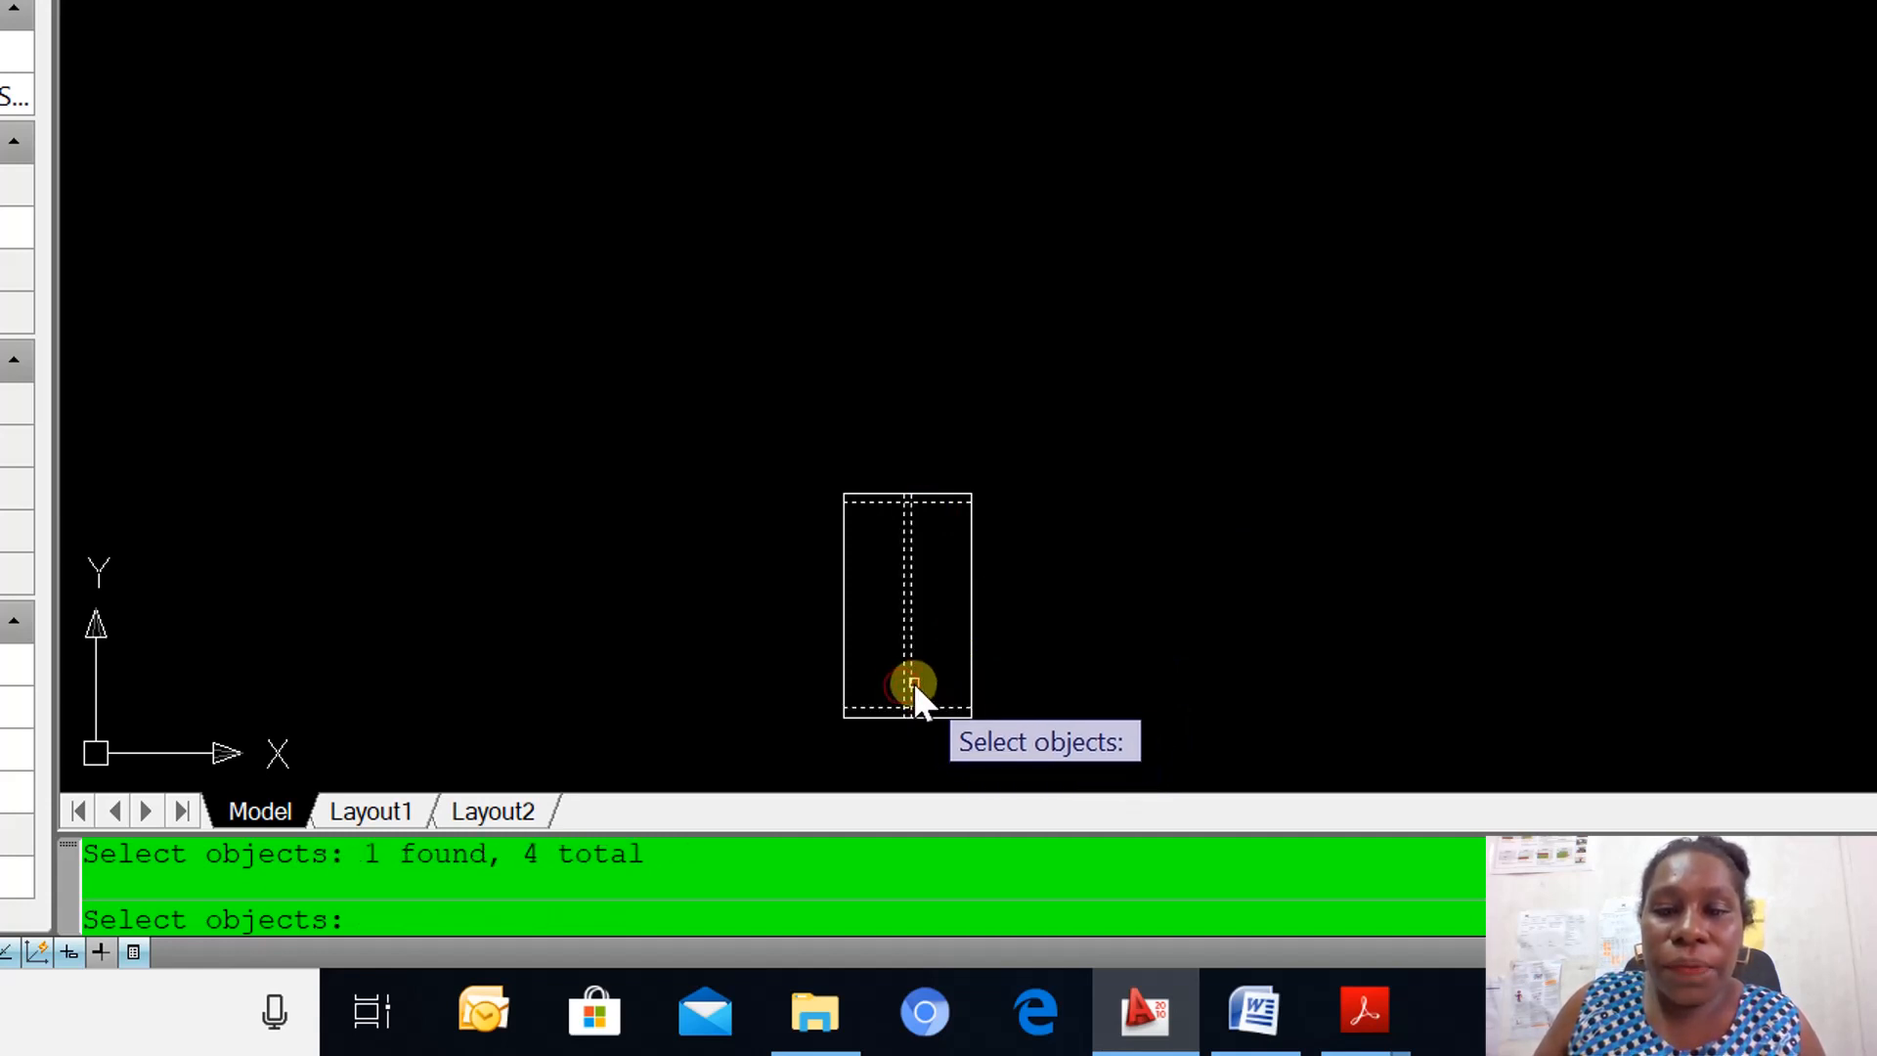
scroll(914, 548, up, 4)
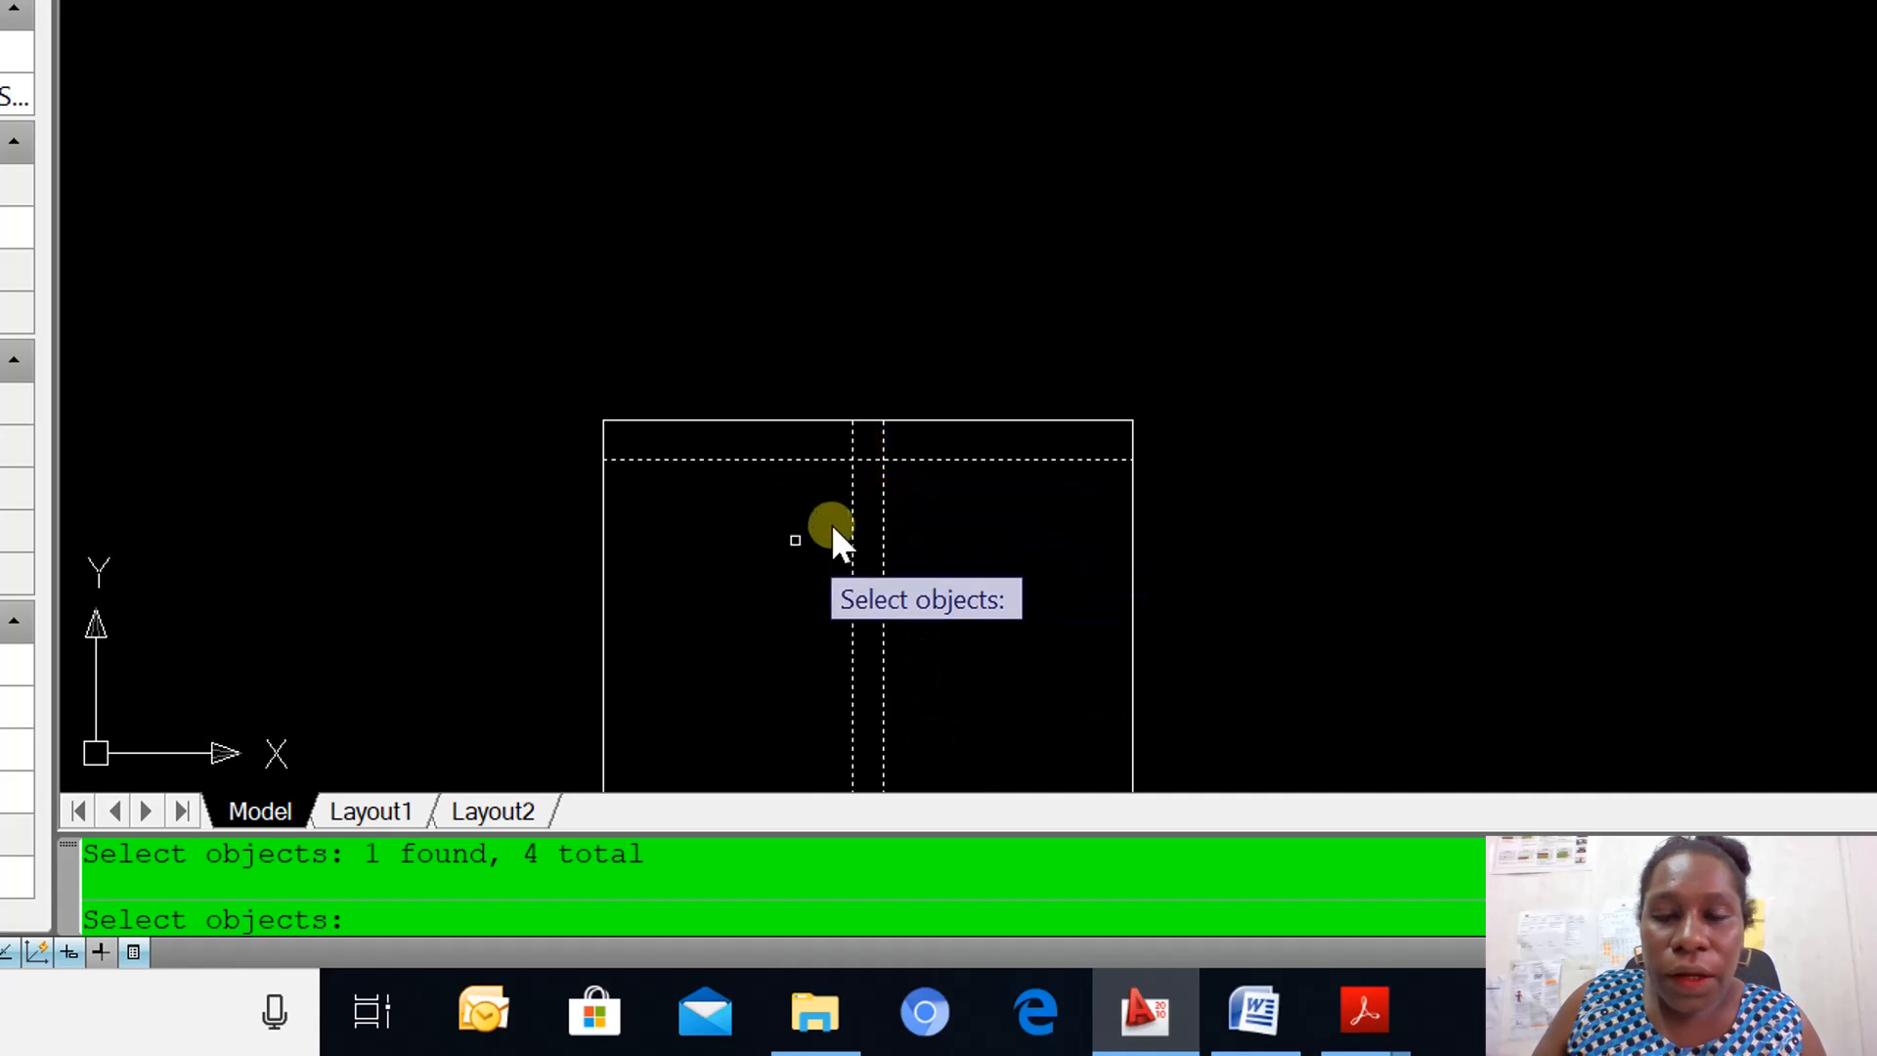
click(593, 580)
click(605, 588)
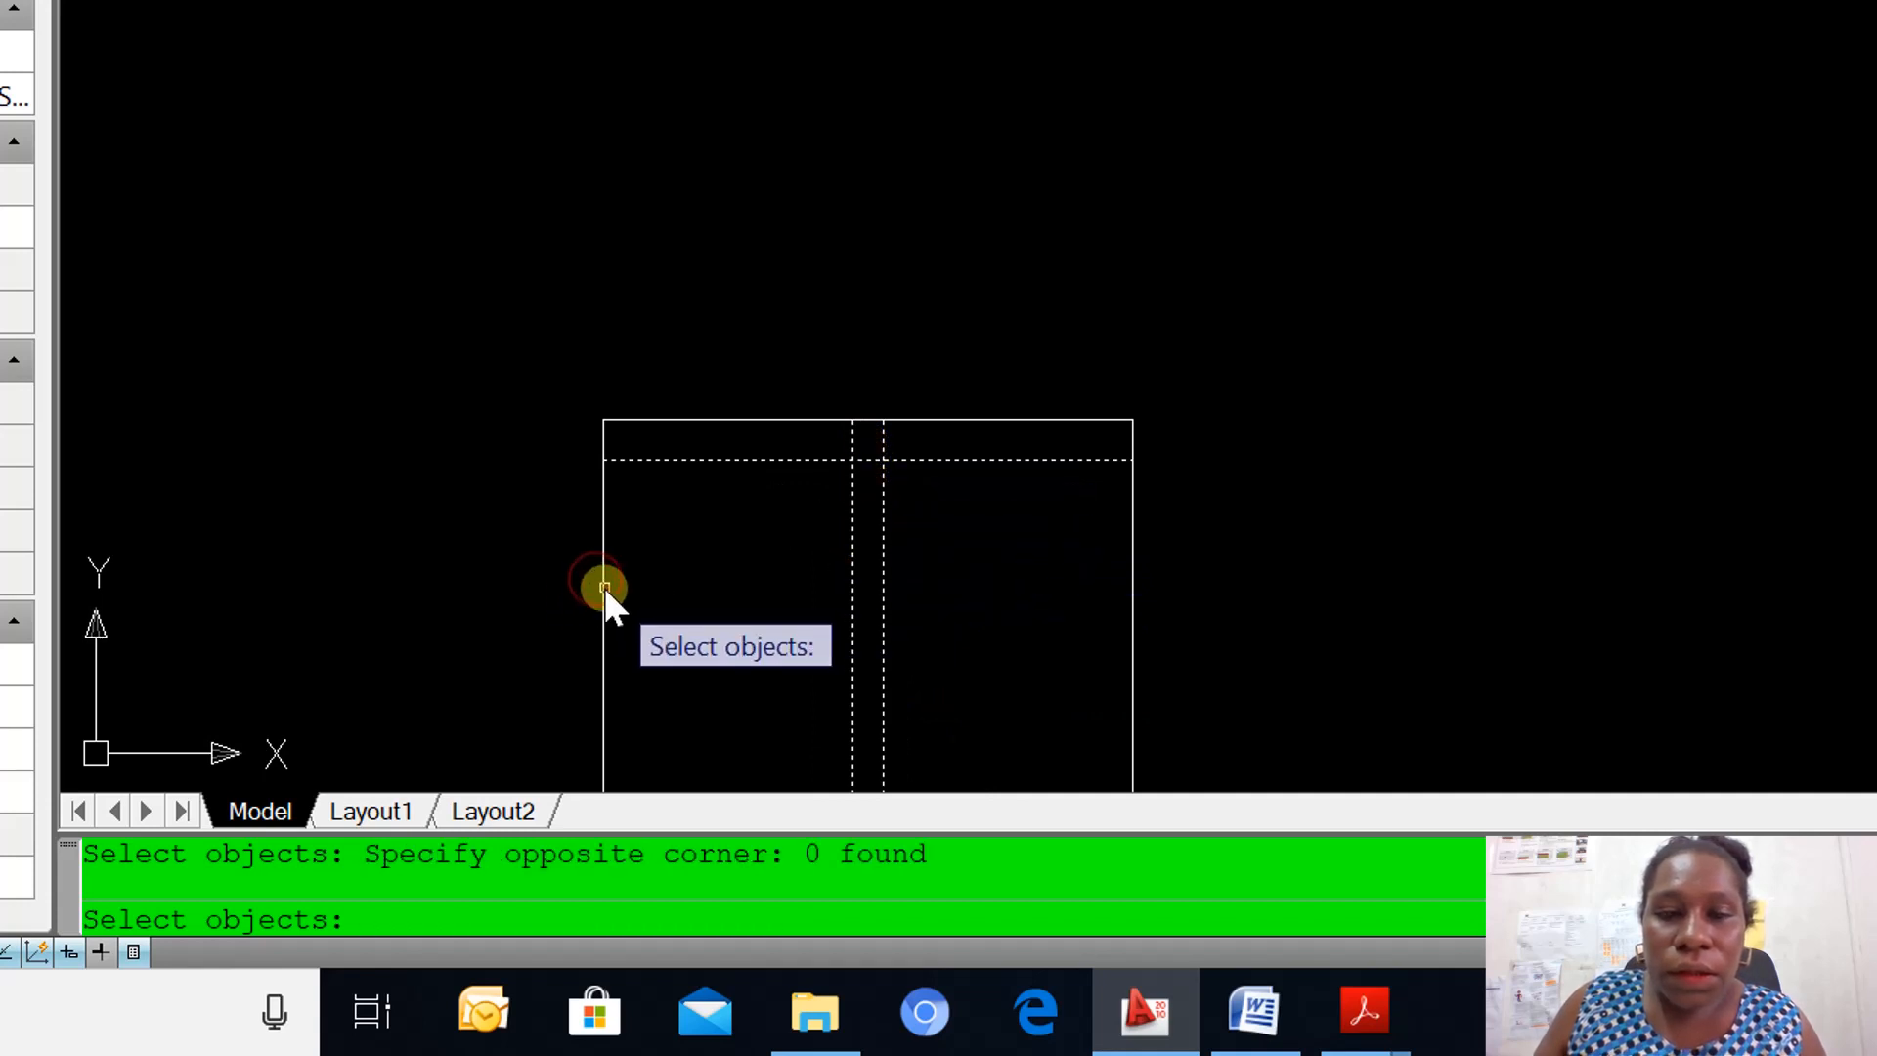
click(604, 586)
key(Return)
click(594, 586)
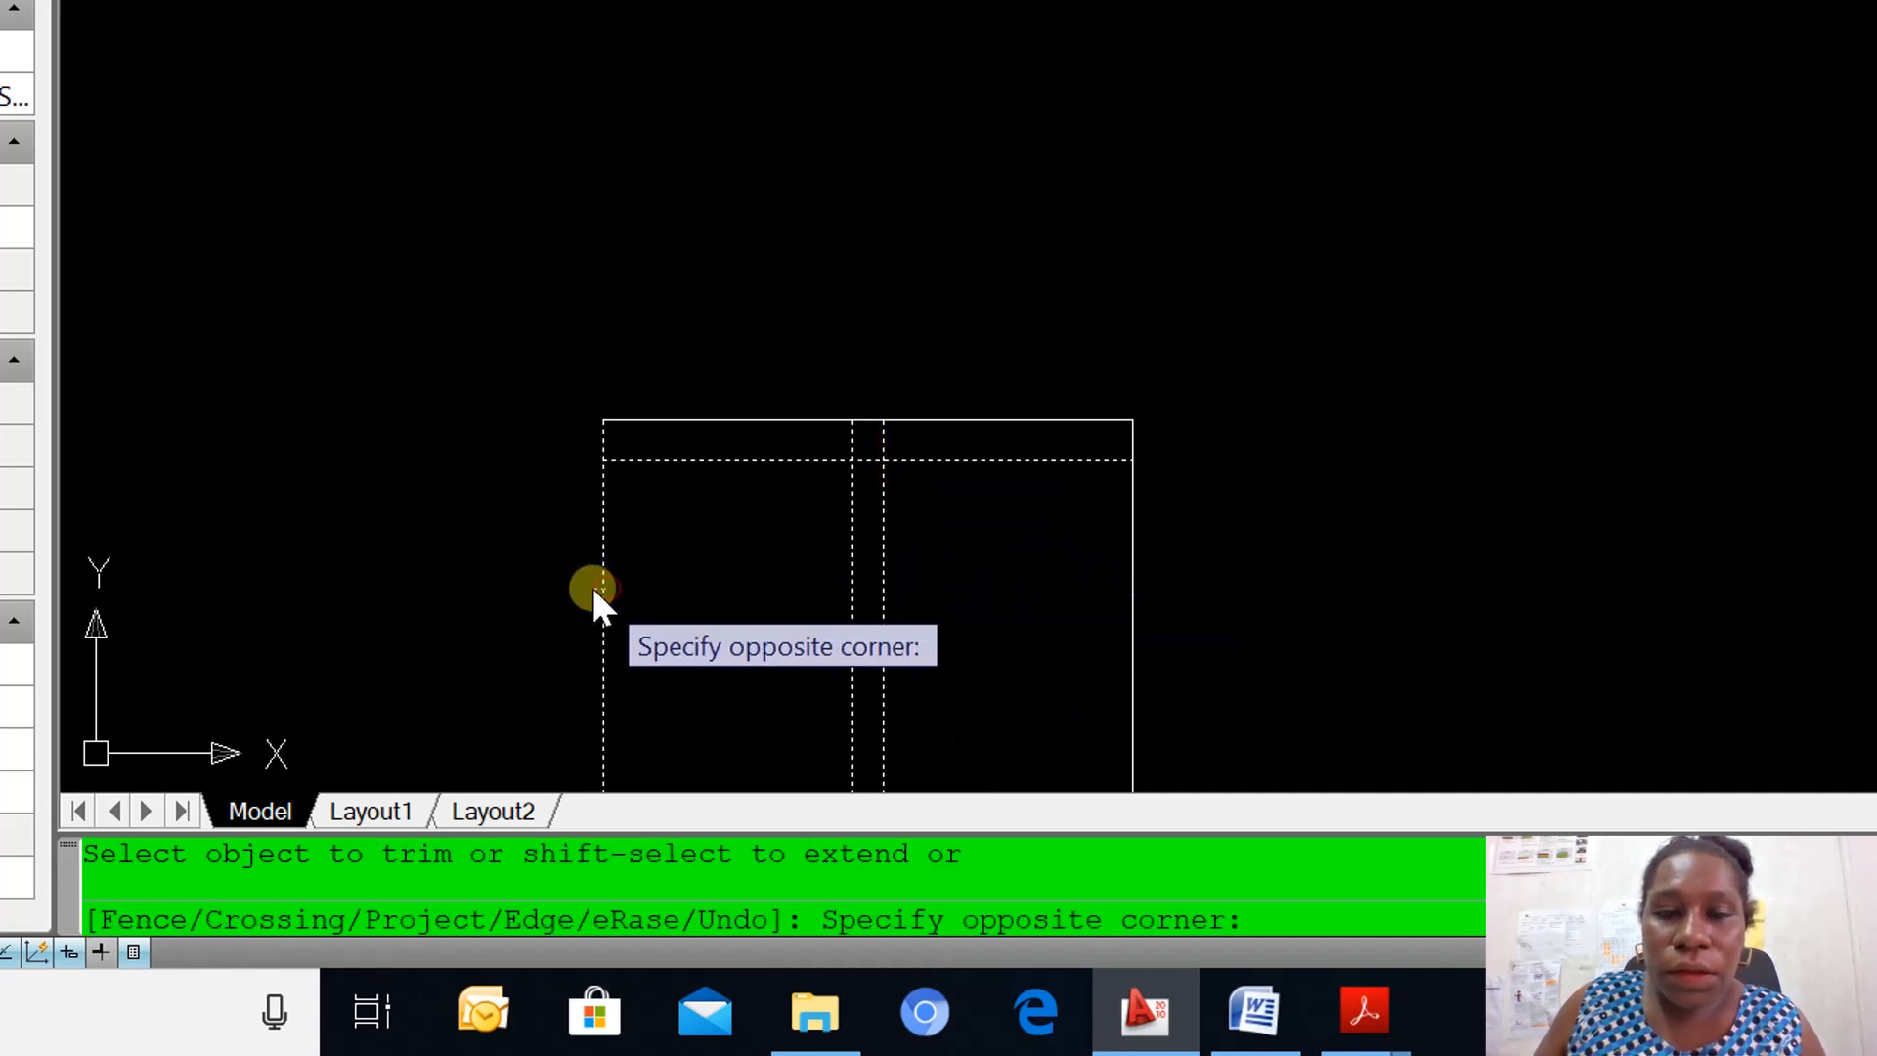
click(606, 588)
click(606, 585)
click(600, 589)
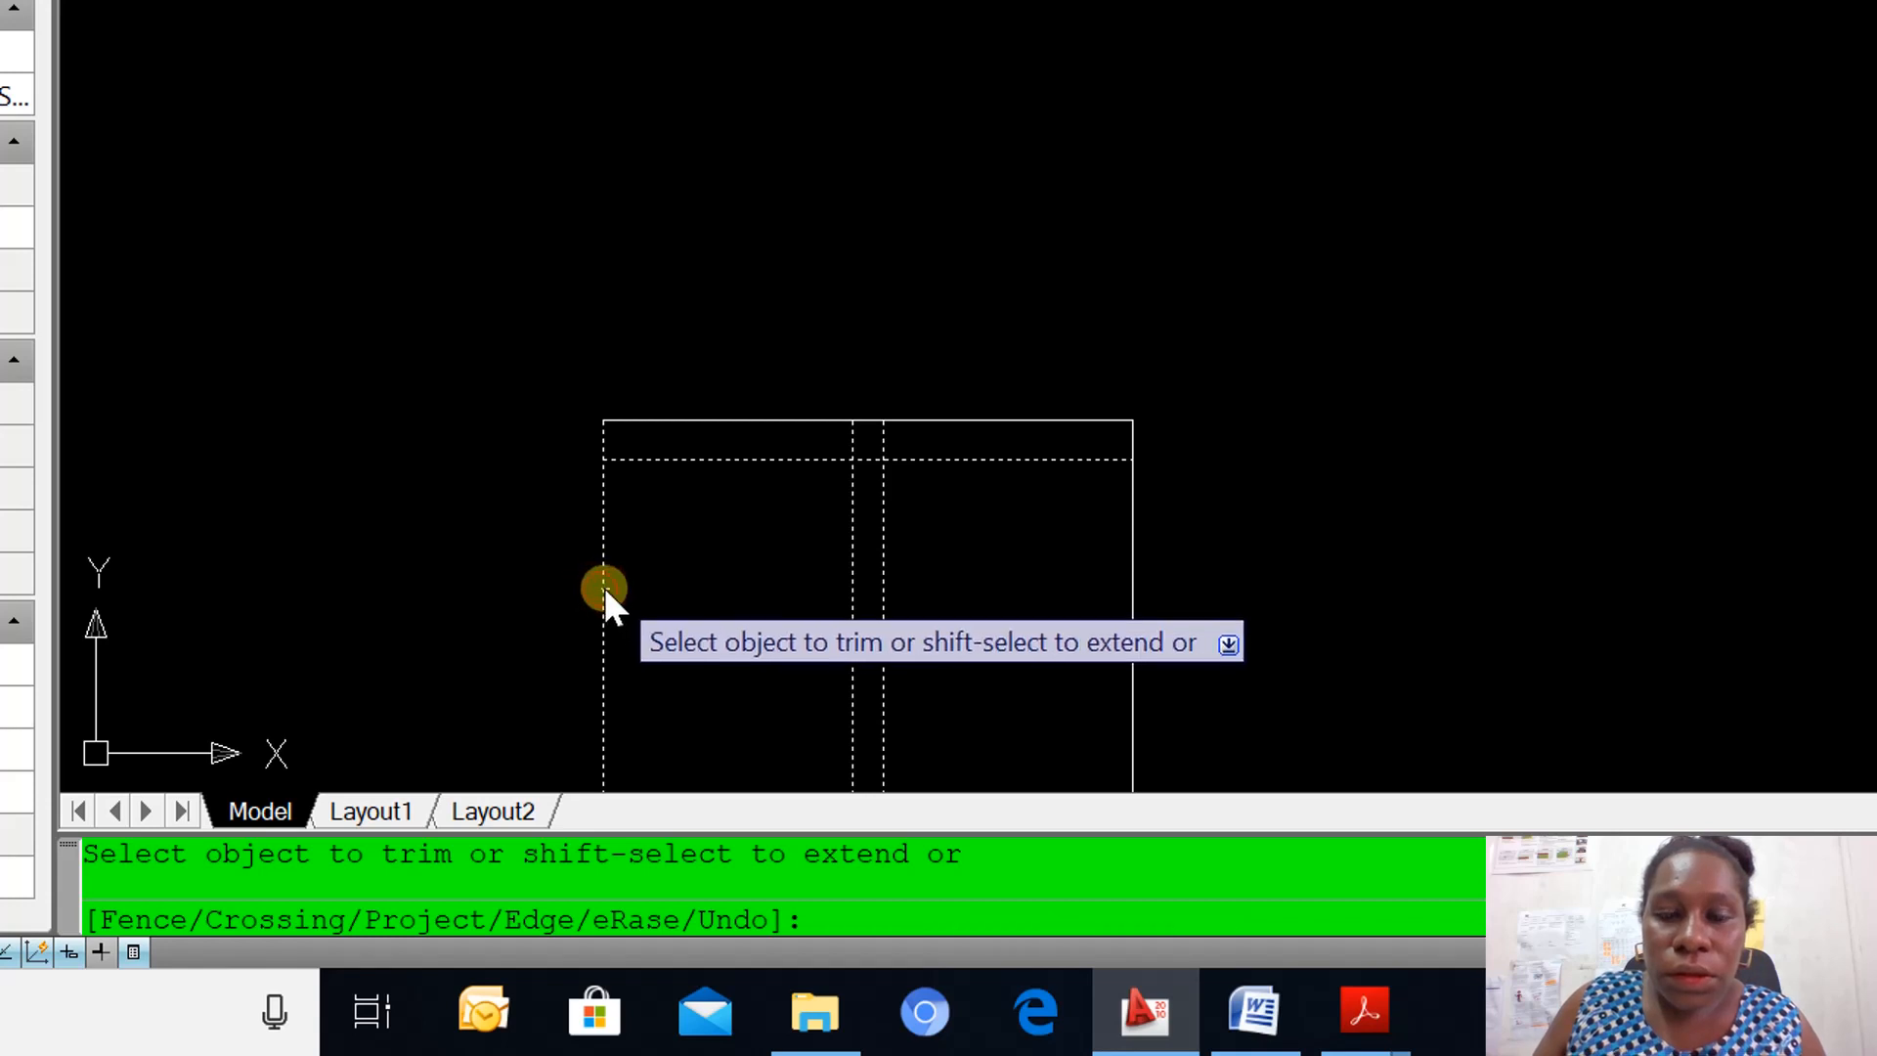
scroll(632, 469, down, 8)
scroll(635, 635, up, 6)
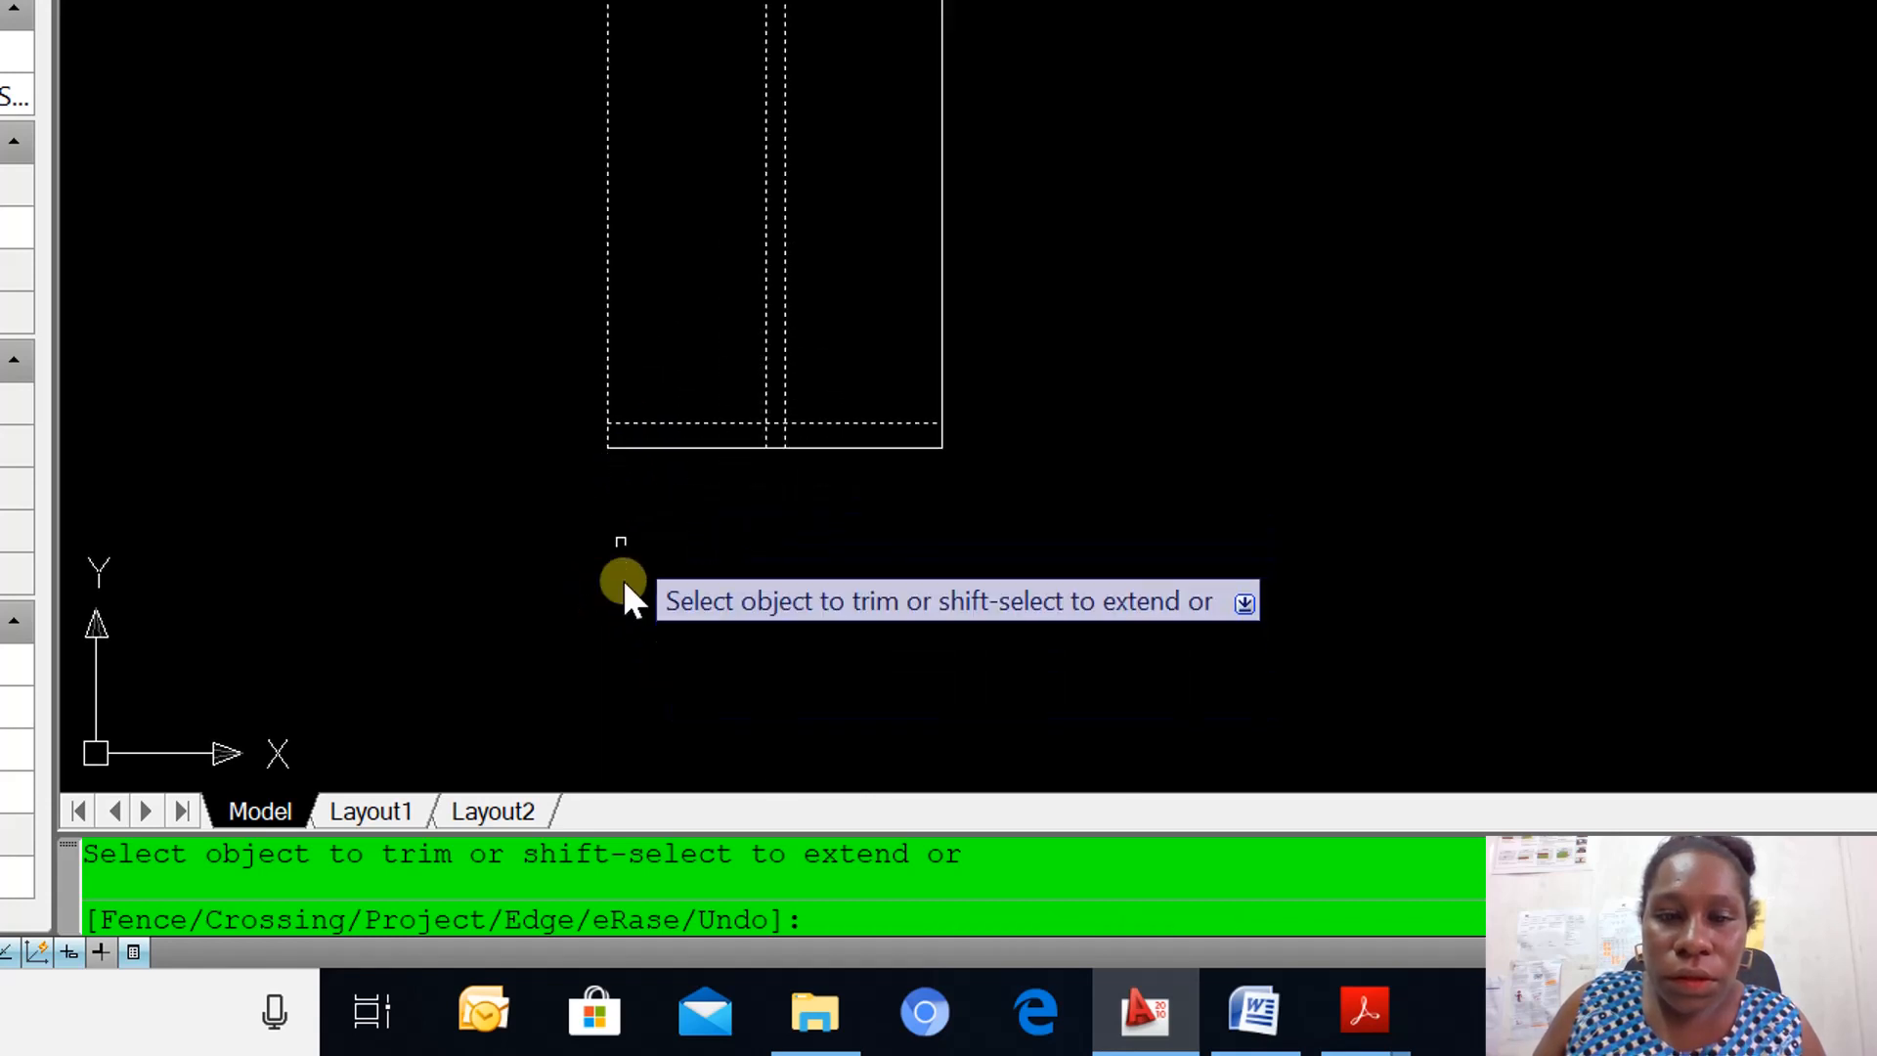
click(609, 328)
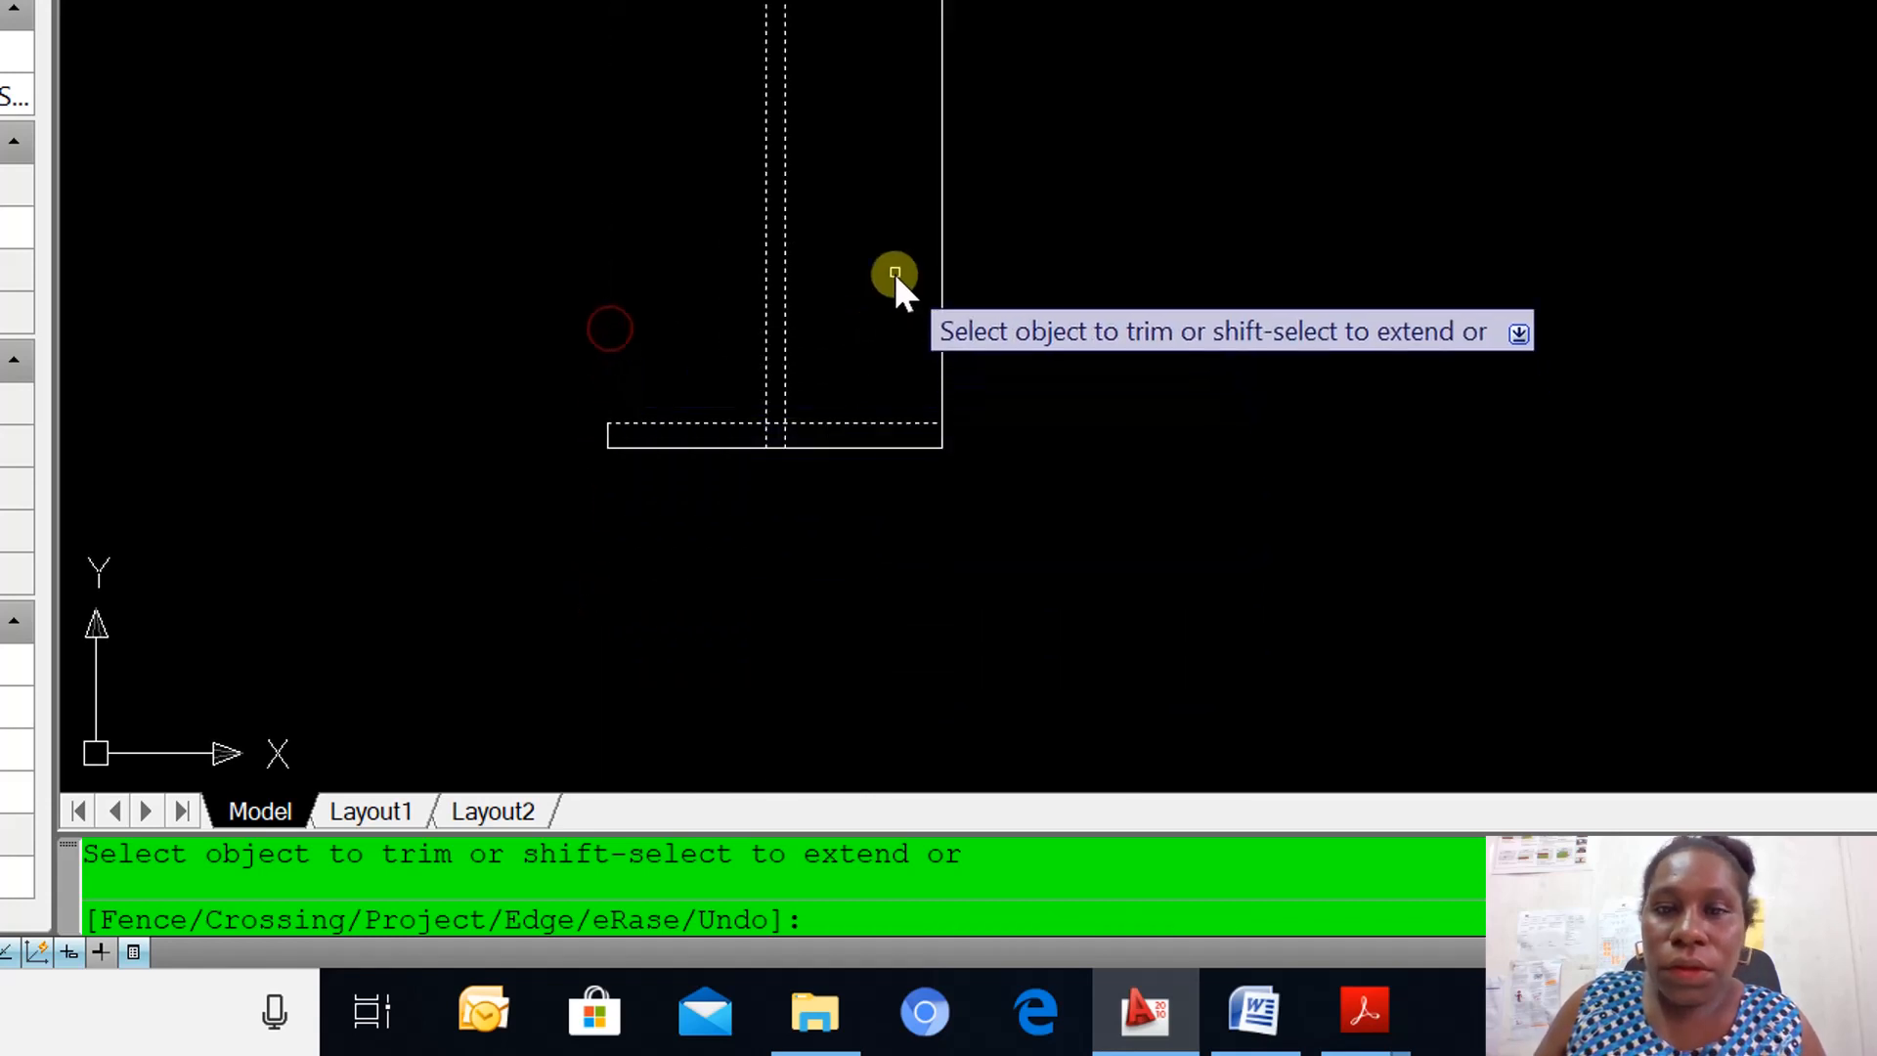
click(945, 306)
Trim the web lines inside the lower flange and the flange's inner line between the web faces.
scroll(748, 424, up, 6)
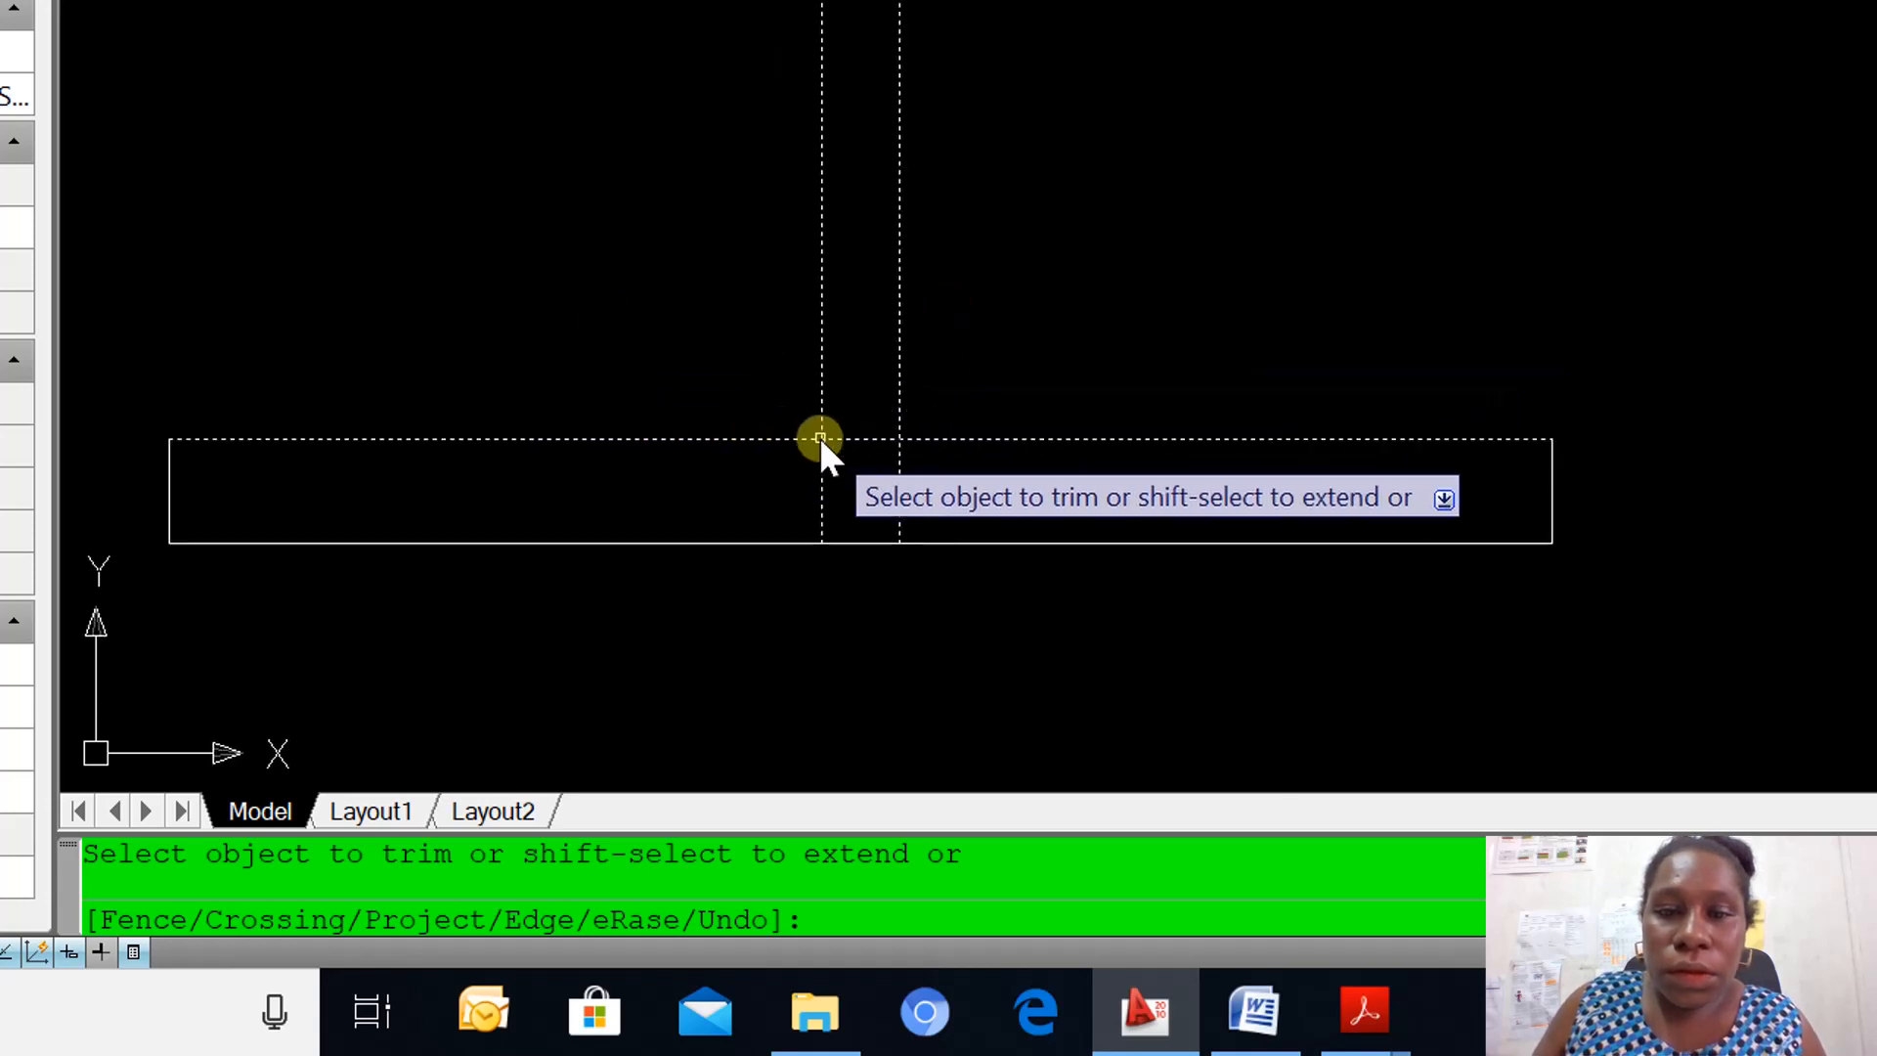
click(824, 495)
click(852, 442)
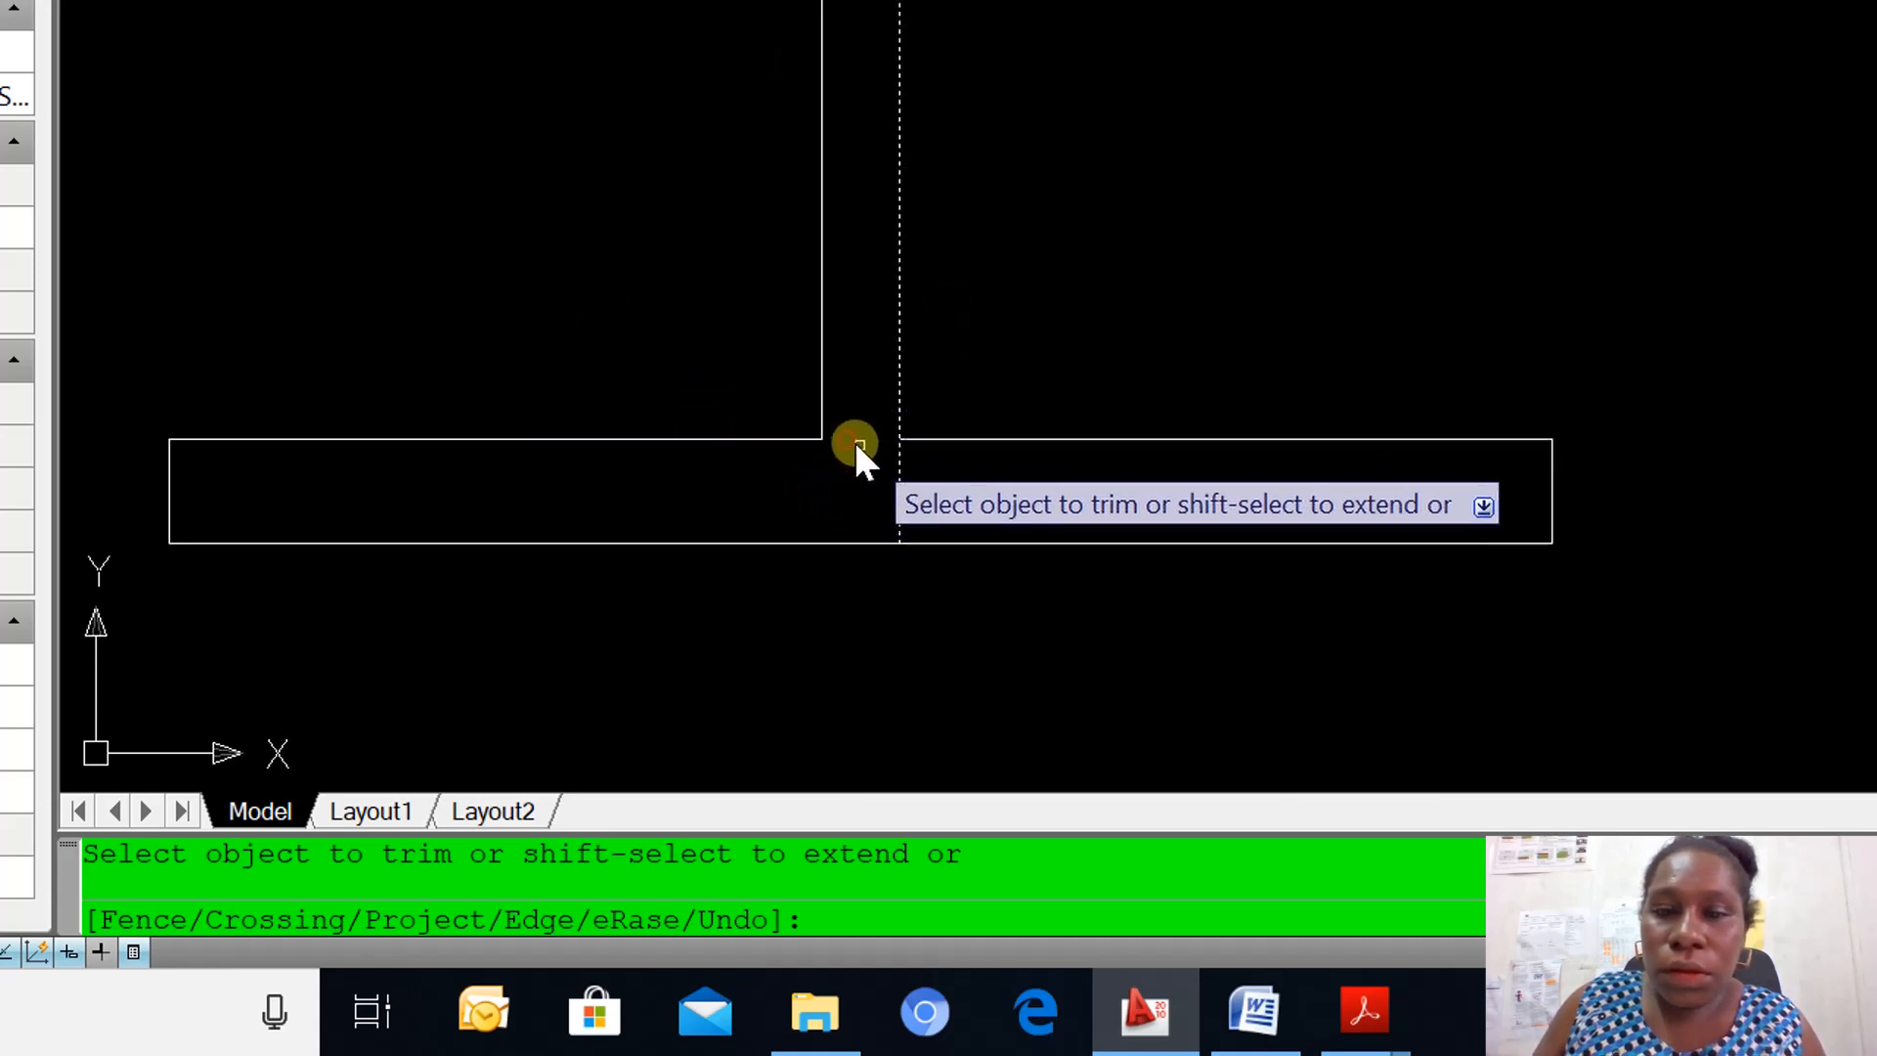
click(896, 518)
Trim the web lines inside the upper flange and its inner line between the web faces, and end the Trim command.
scroll(894, 532, down, 8)
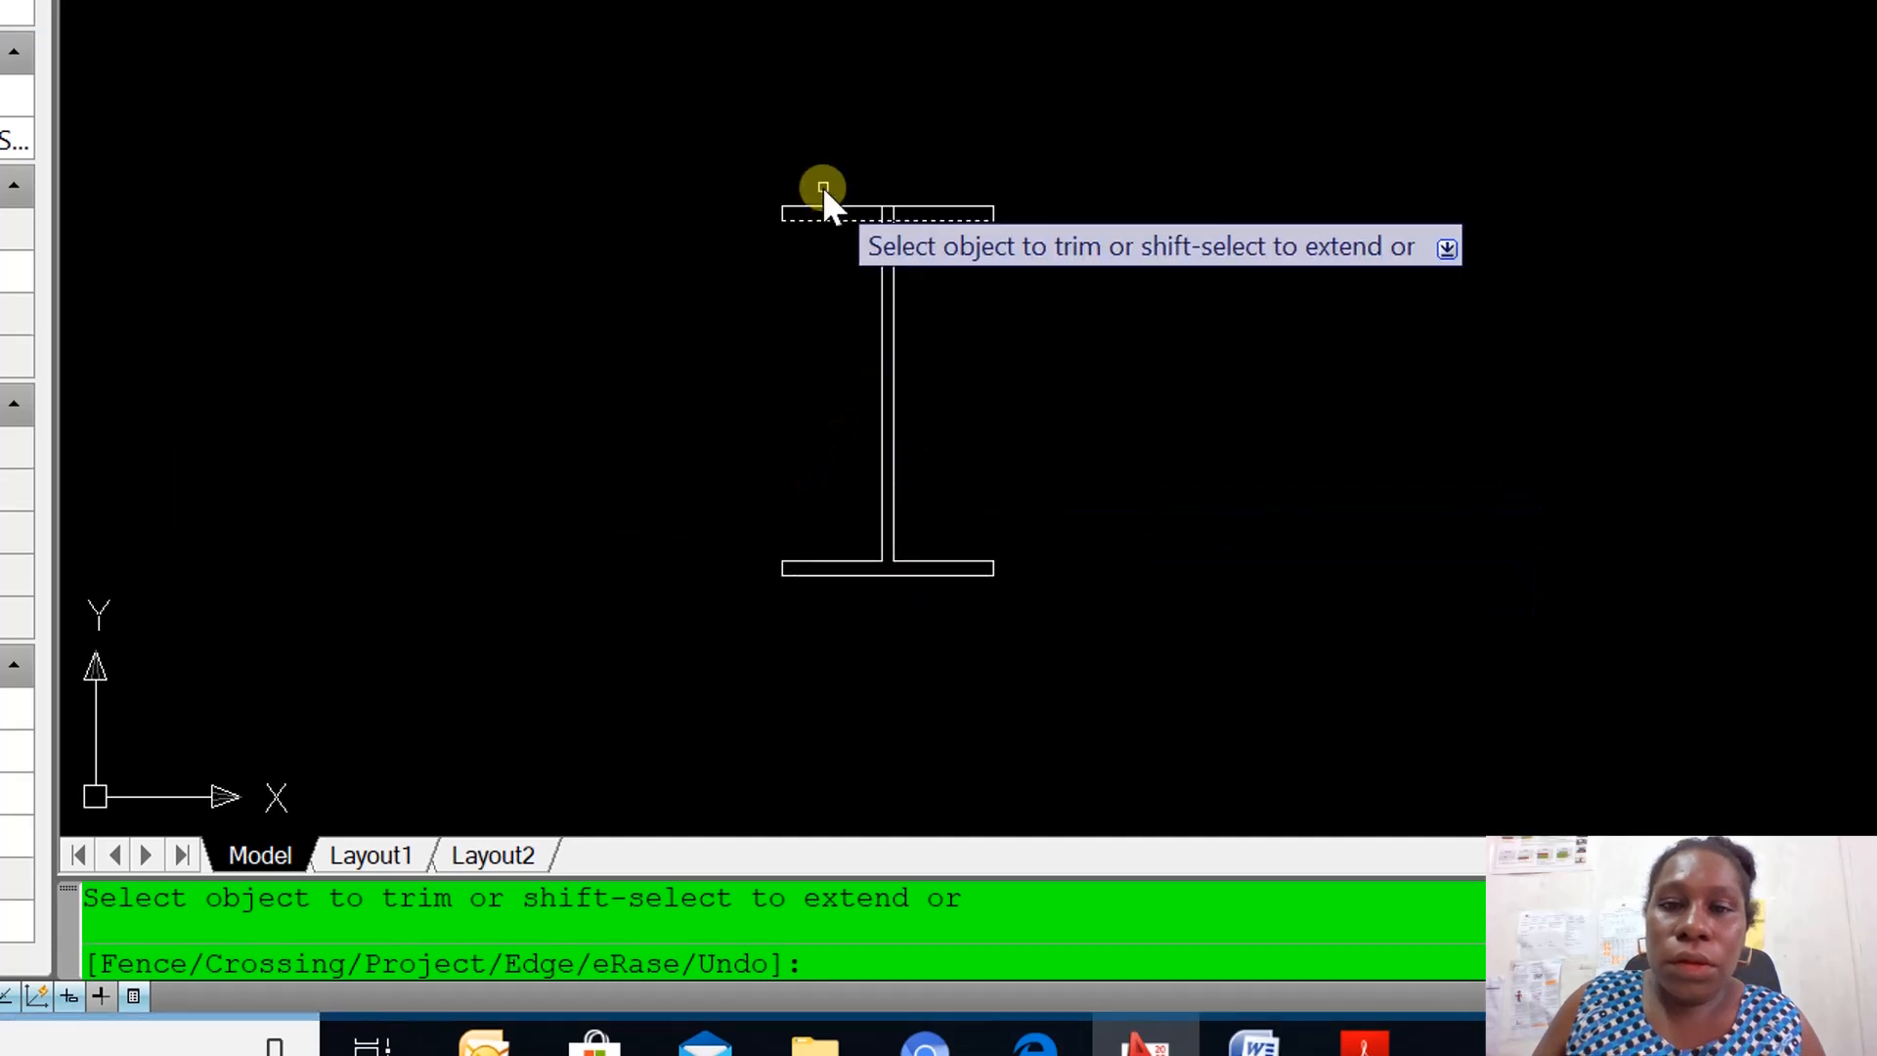
scroll(923, 259, up, 8)
click(1044, 237)
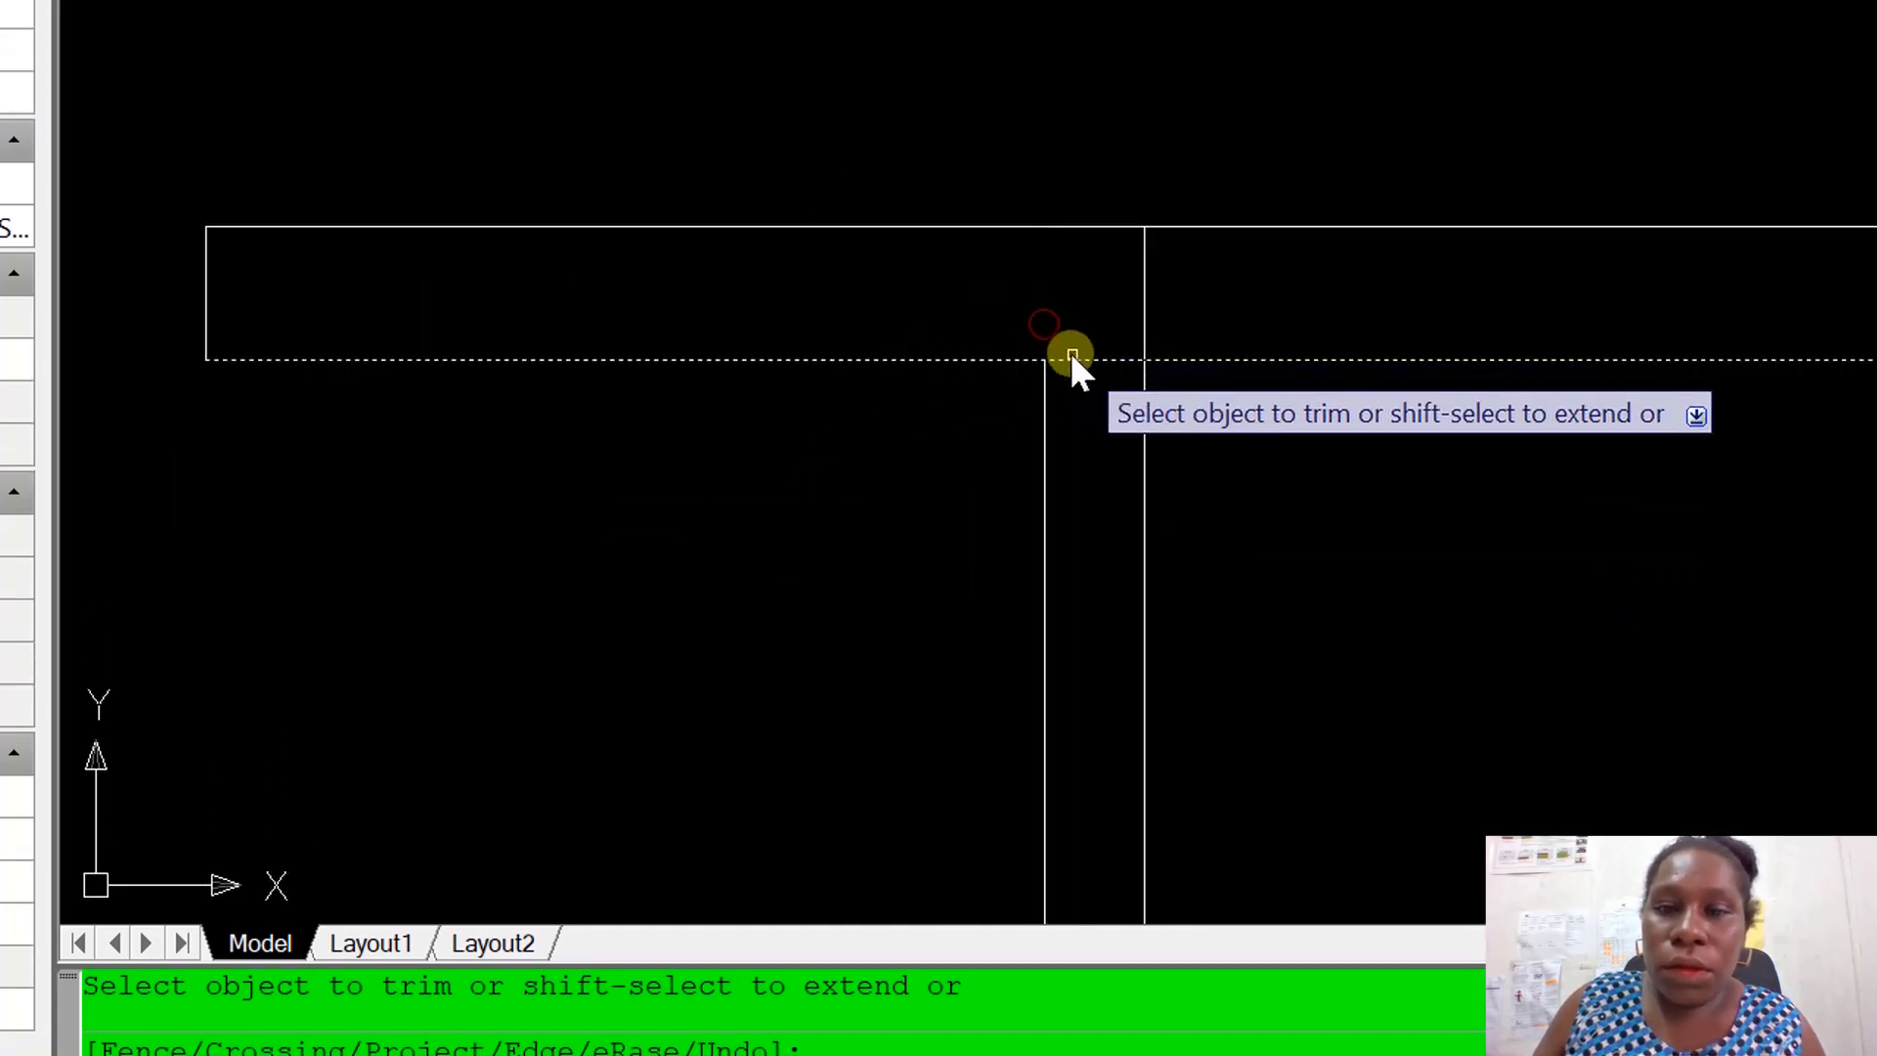
click(1072, 358)
click(1145, 293)
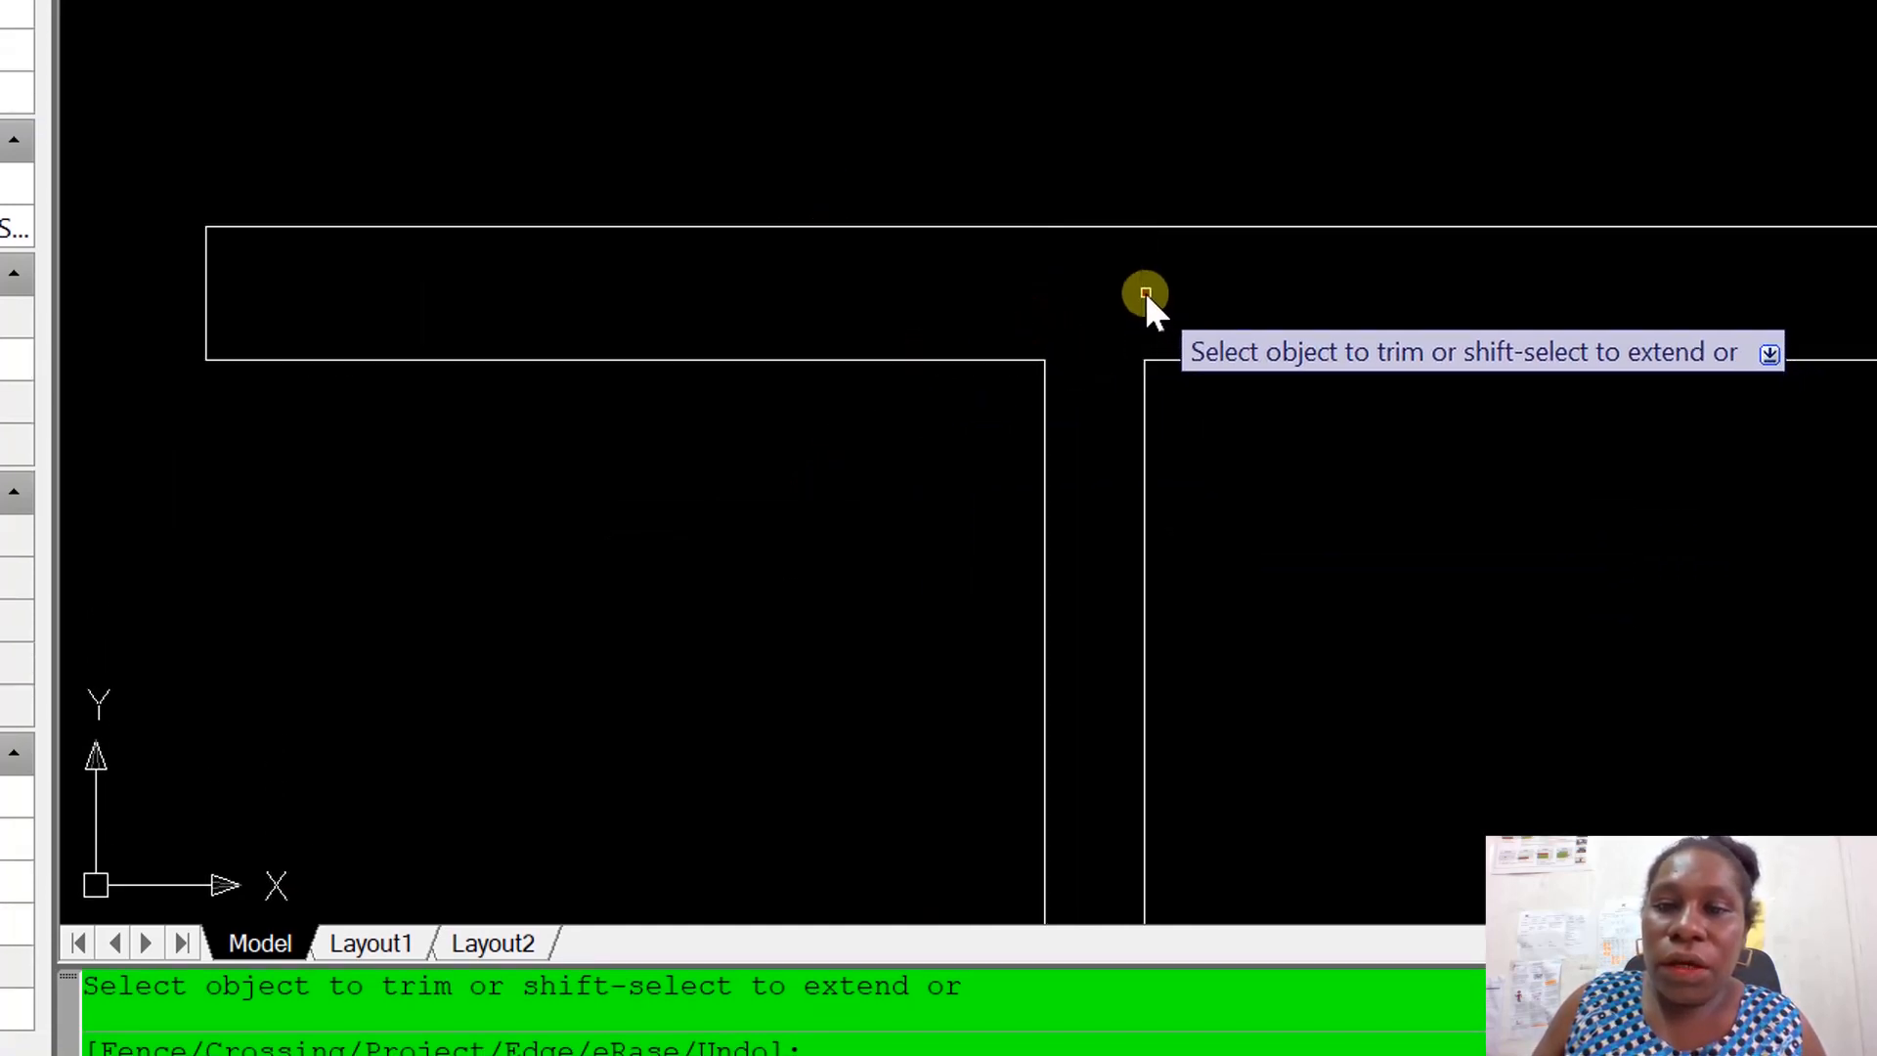
right_click(1146, 293)
click(1163, 317)
scroll(1149, 332, down, 10)
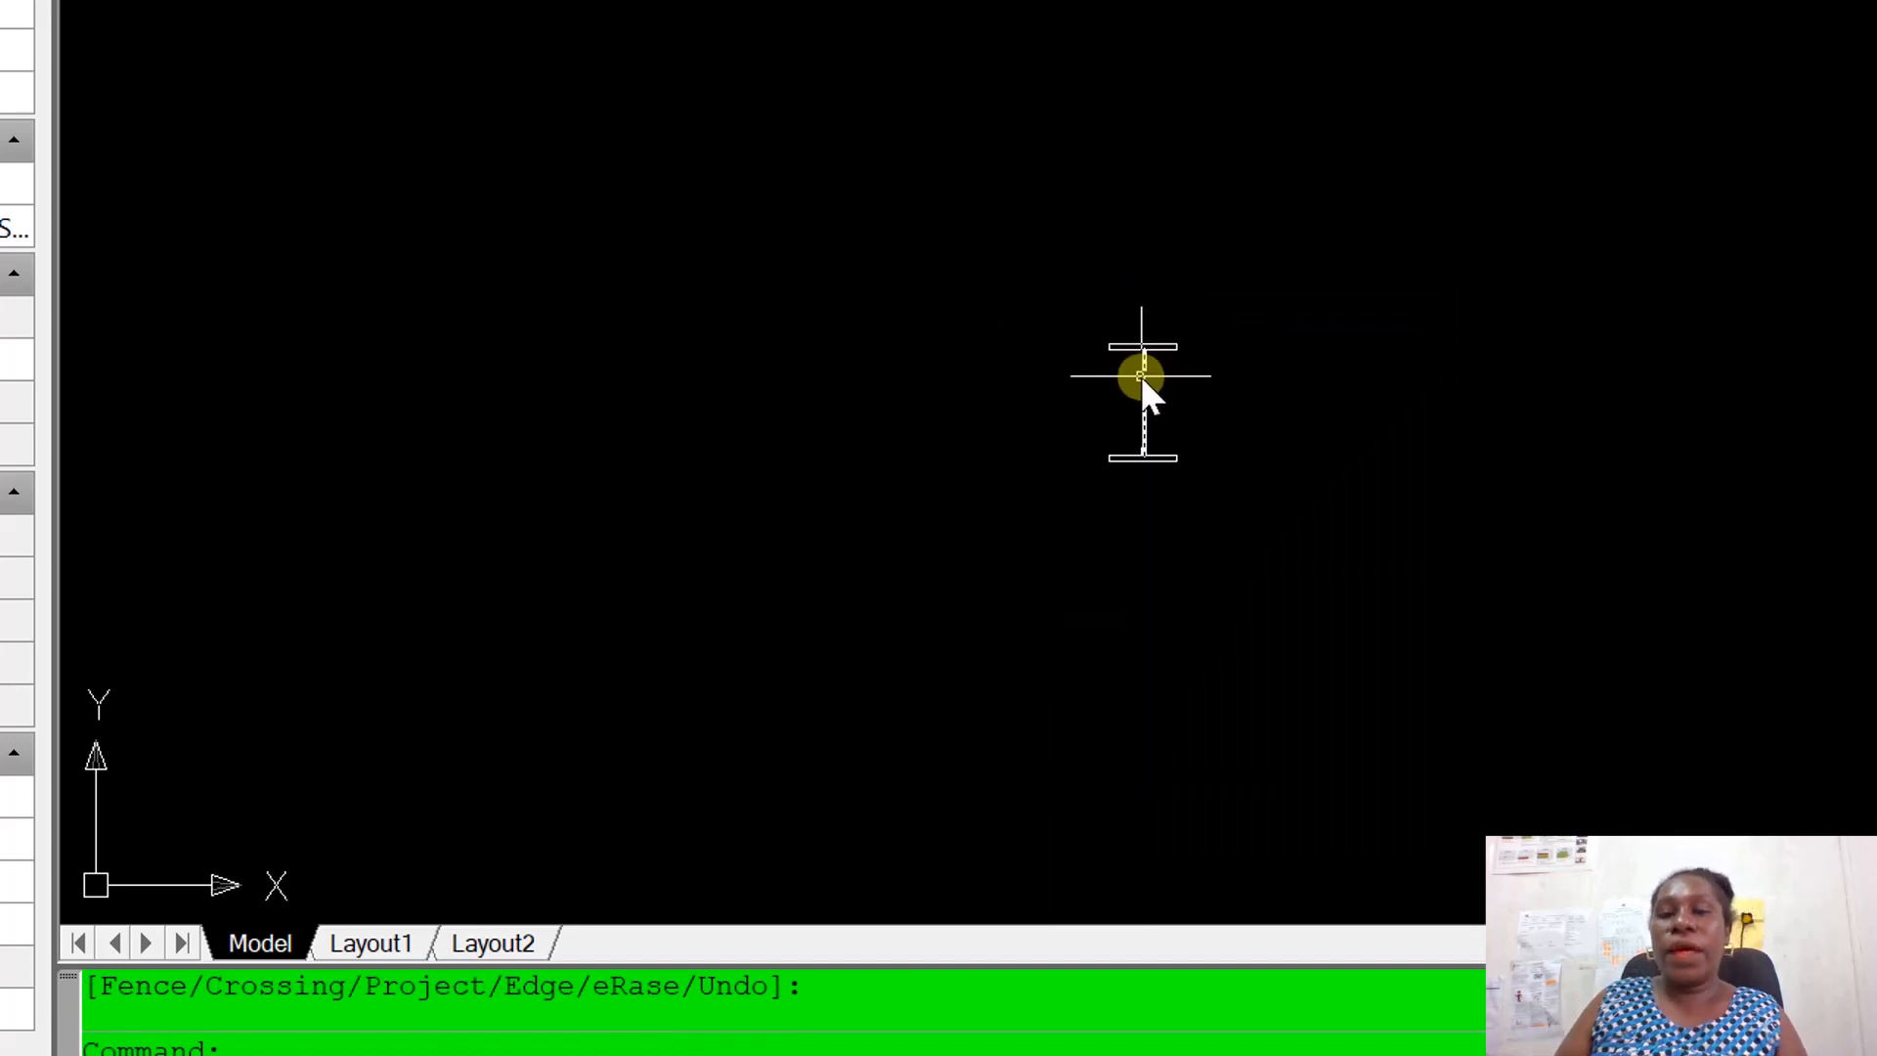
scroll(1163, 478, down, 4)
scroll(1140, 451, up, 10)
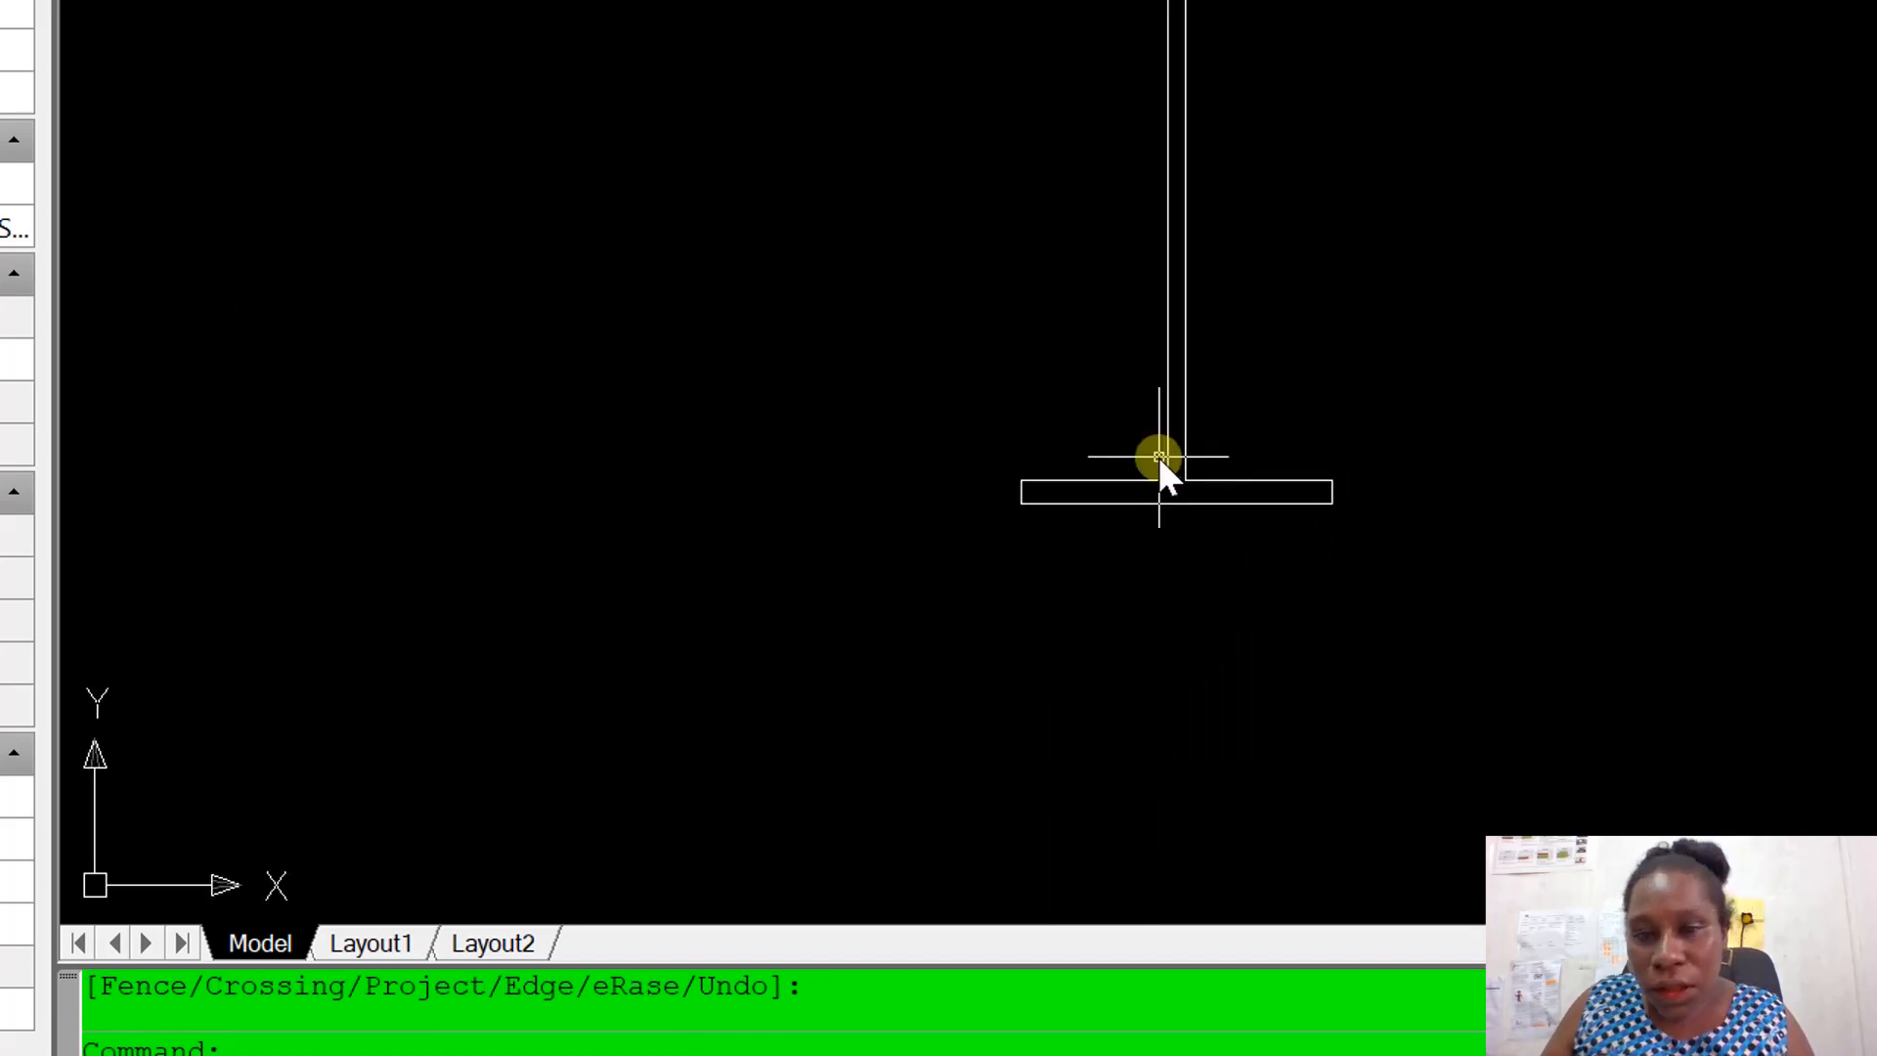
Examine the reference section diagram for the location of root radius r1 where the web meets the flange.
scroll(1136, 572, down, 8)
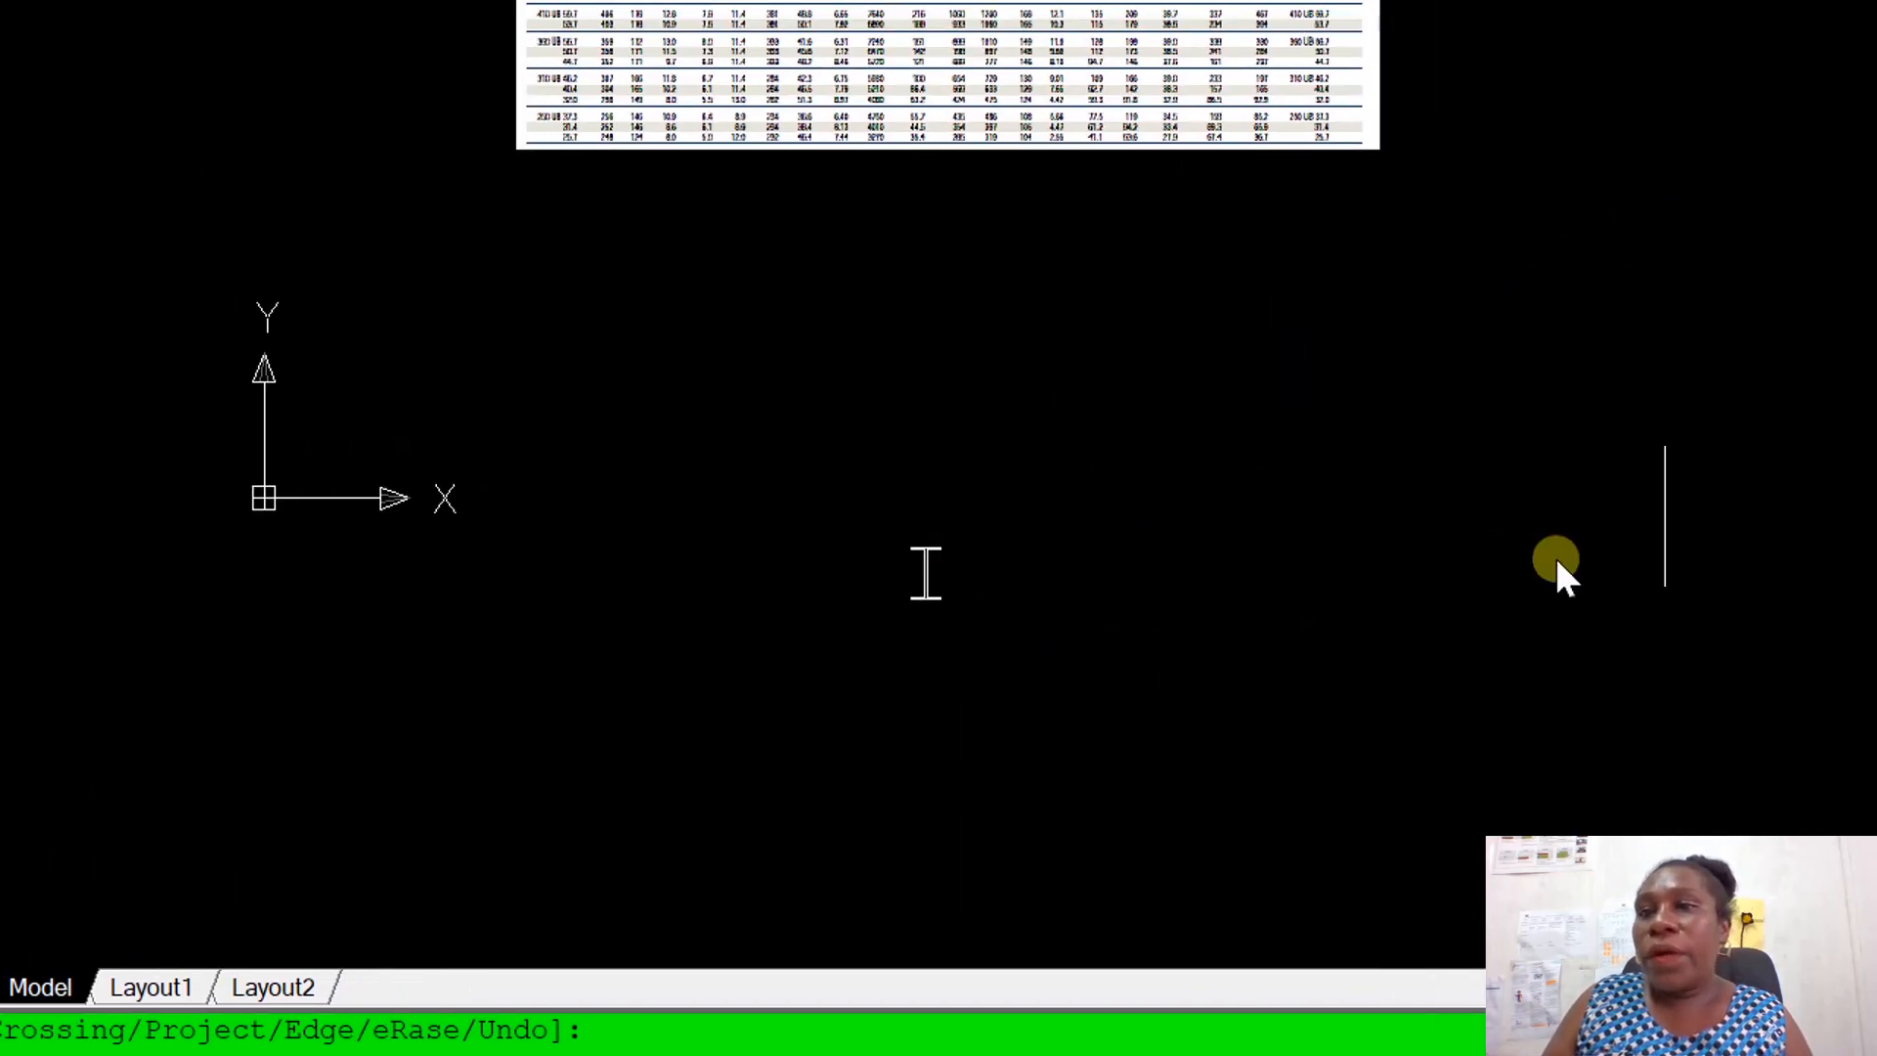
scroll(1147, 175, up, 8)
scroll(1144, 254, down, 7)
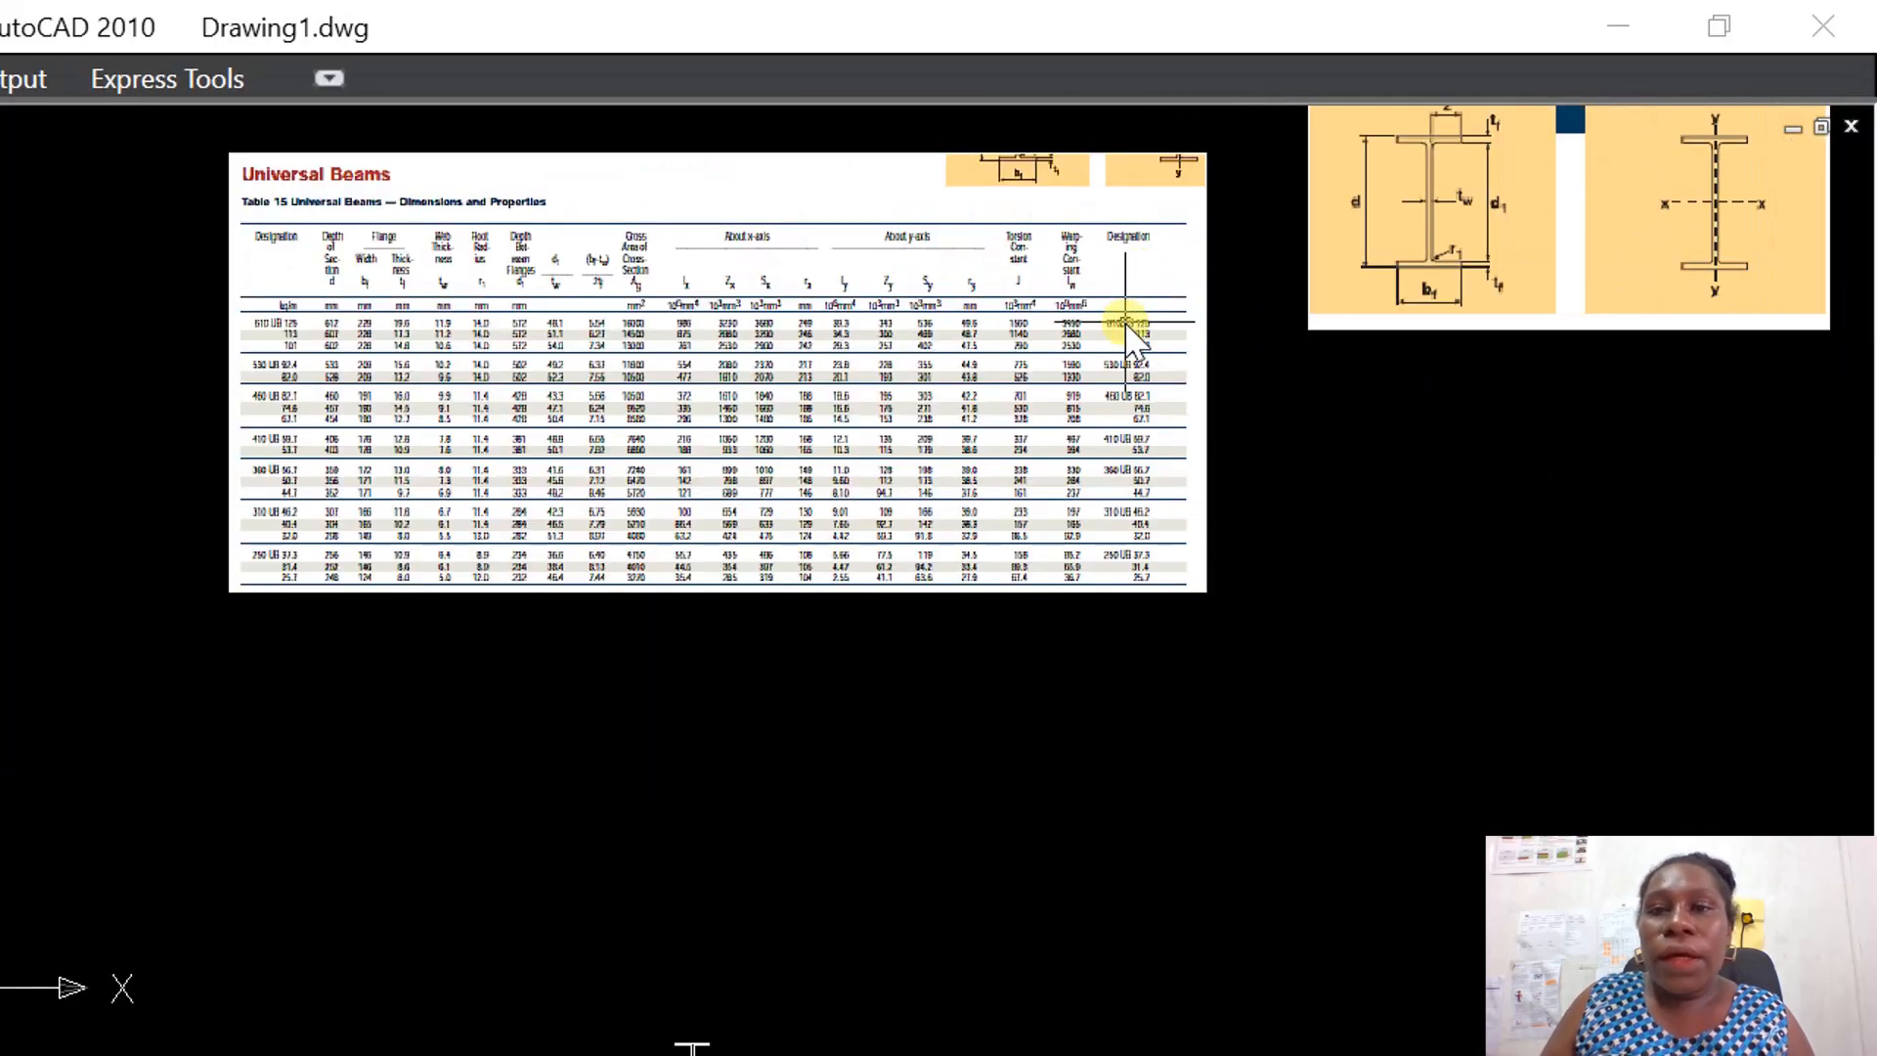
scroll(1144, 420, down, 2)
scroll(1089, 260, up, 9)
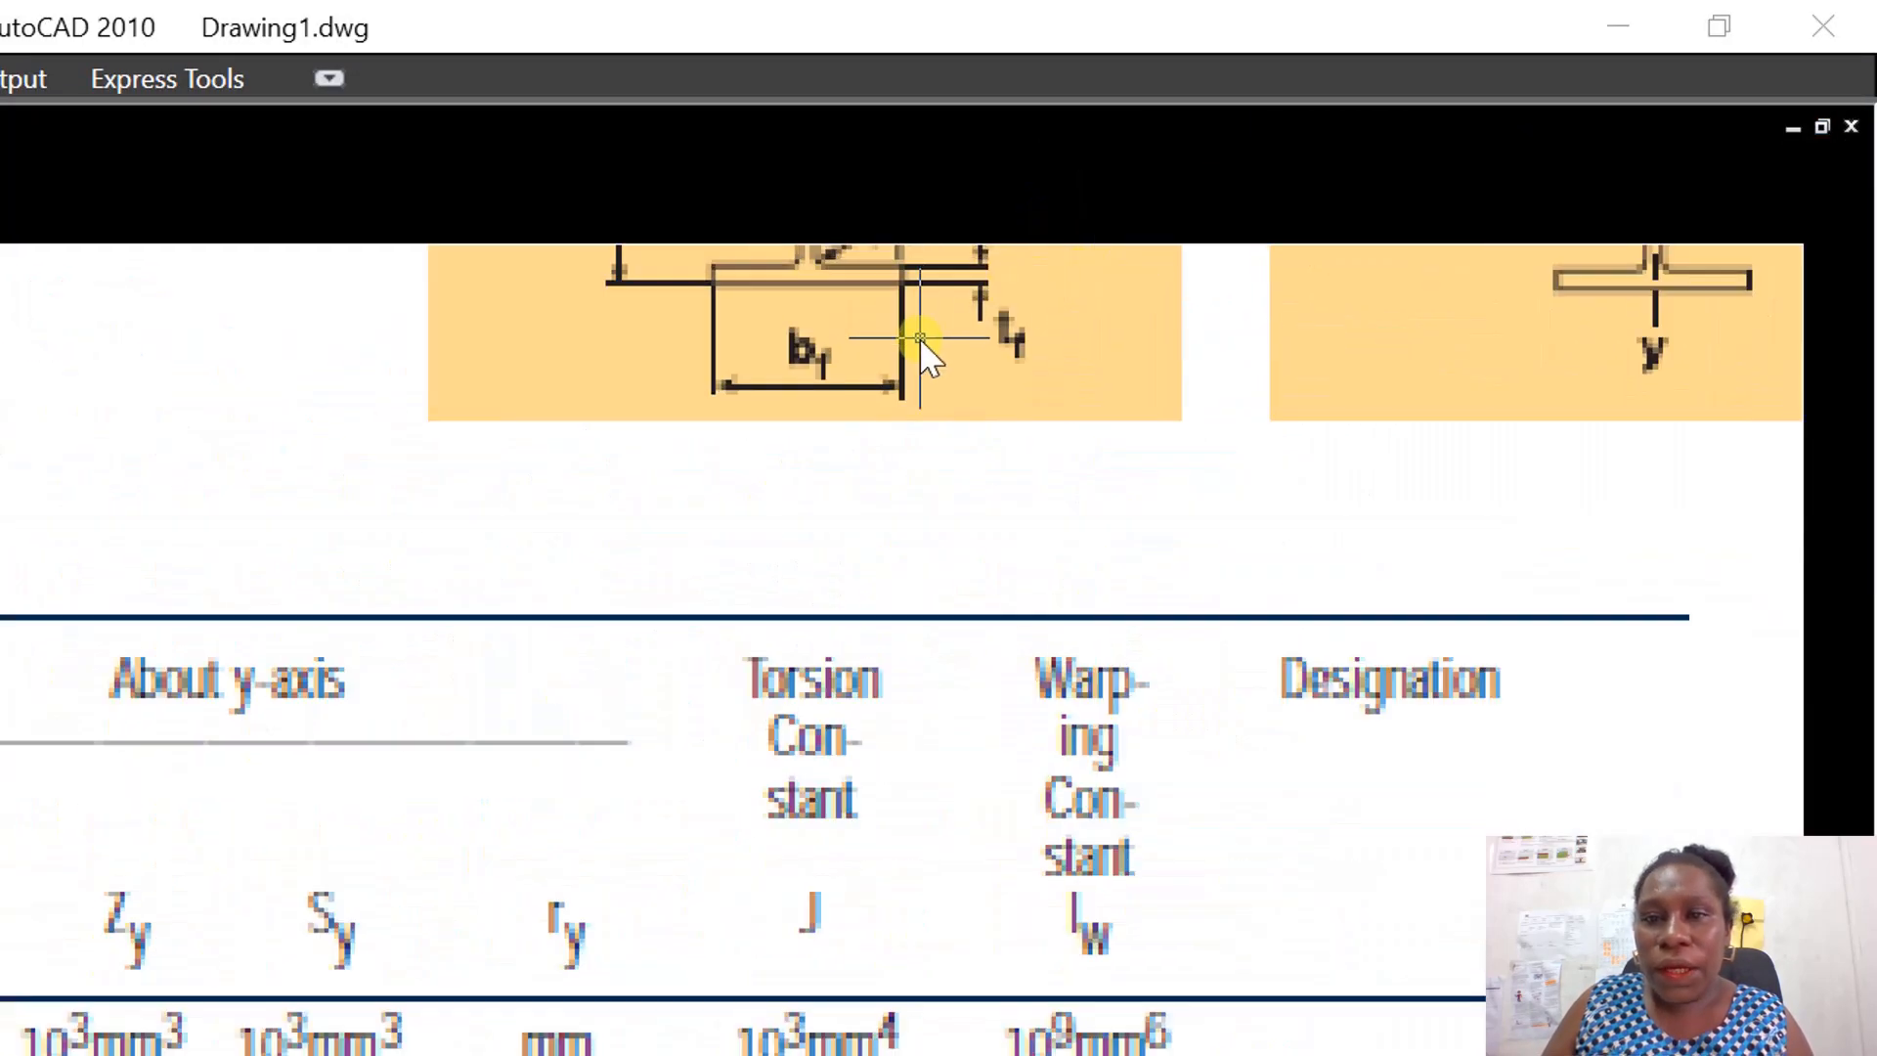
scroll(914, 381, down, 3)
scroll(906, 416, down, 5)
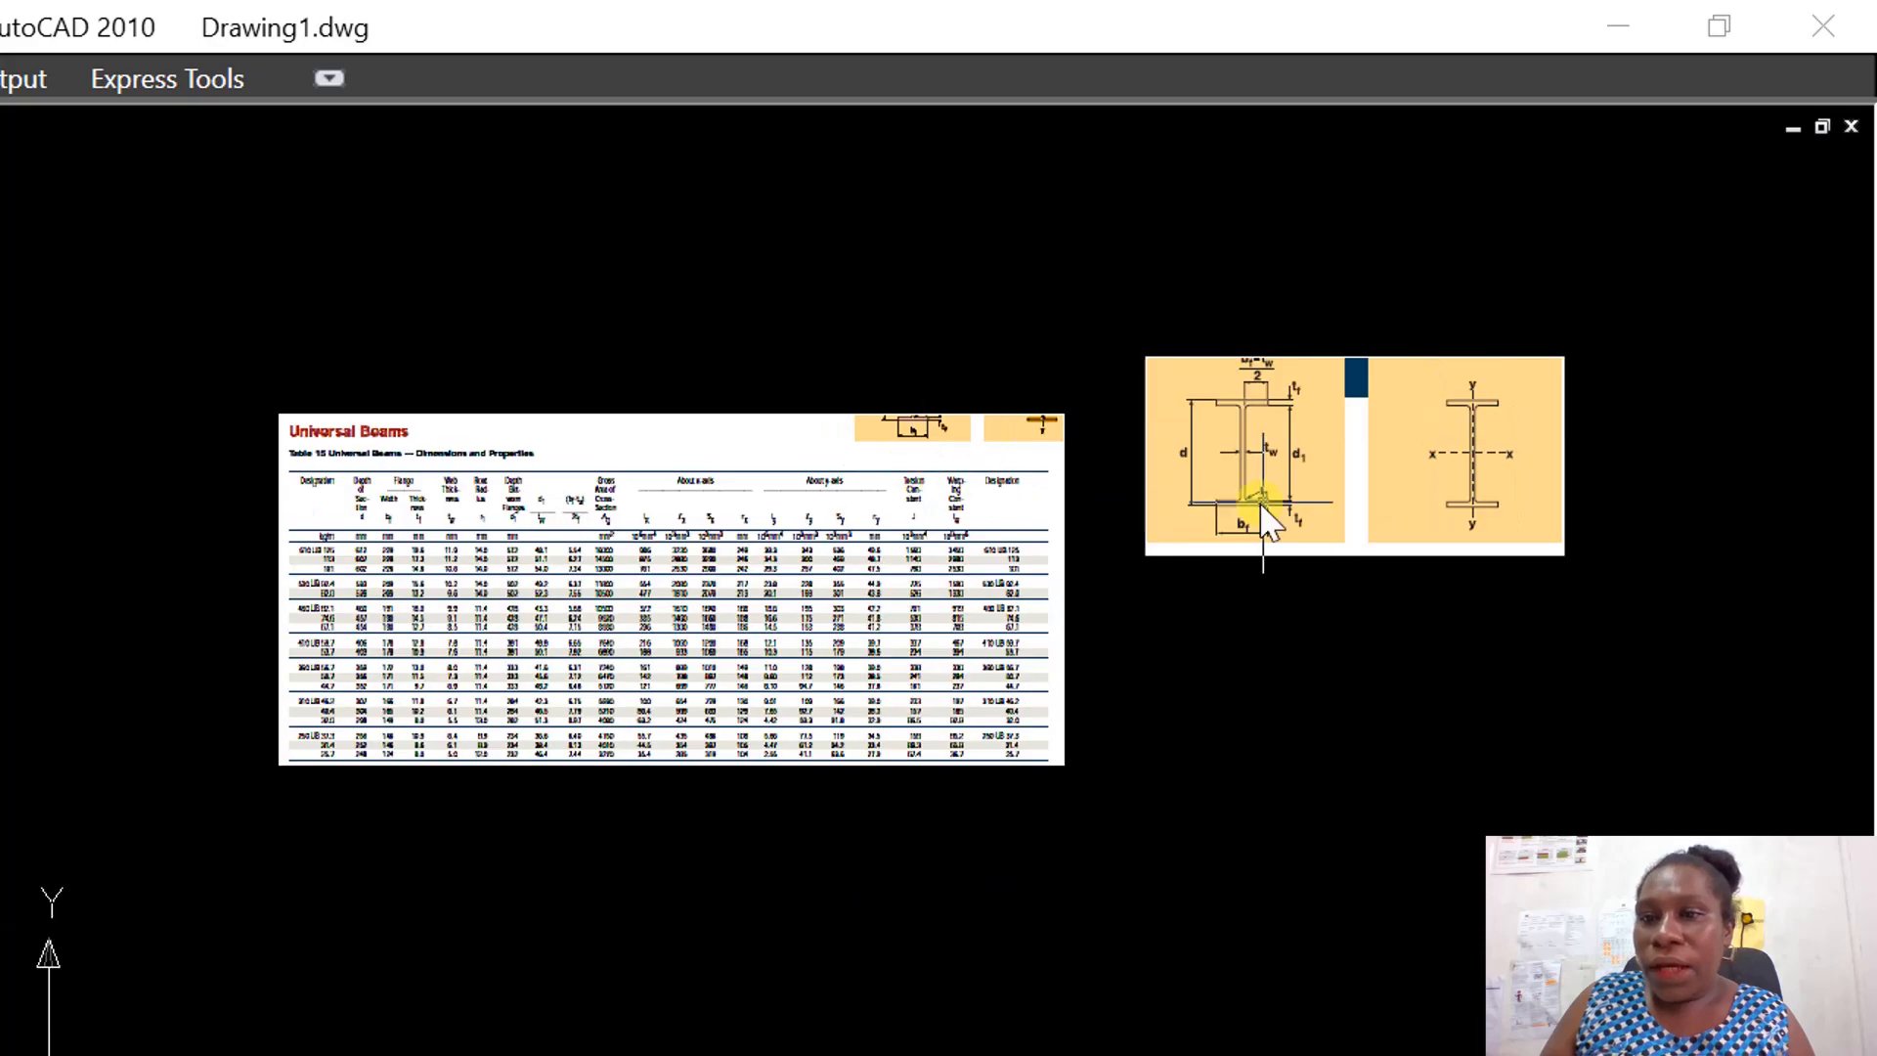
scroll(1266, 499, up, 8)
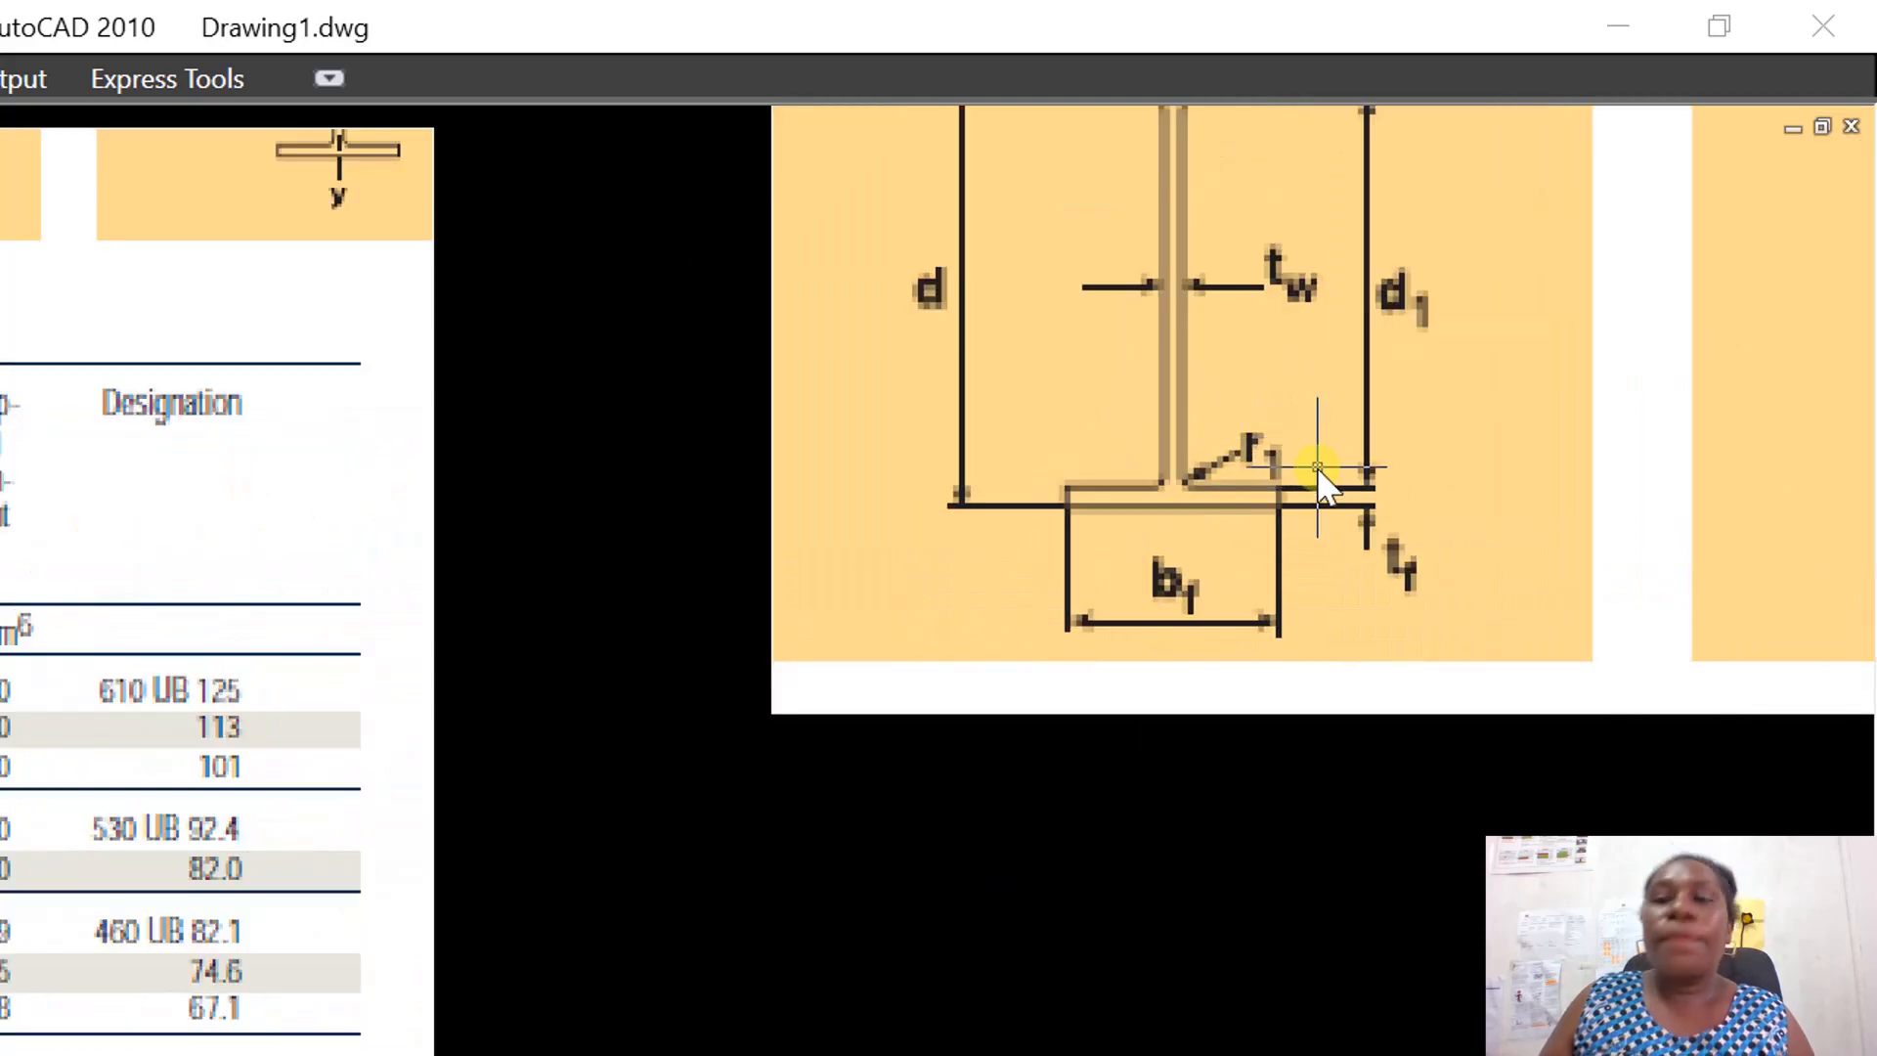
scroll(1318, 476, down, 5)
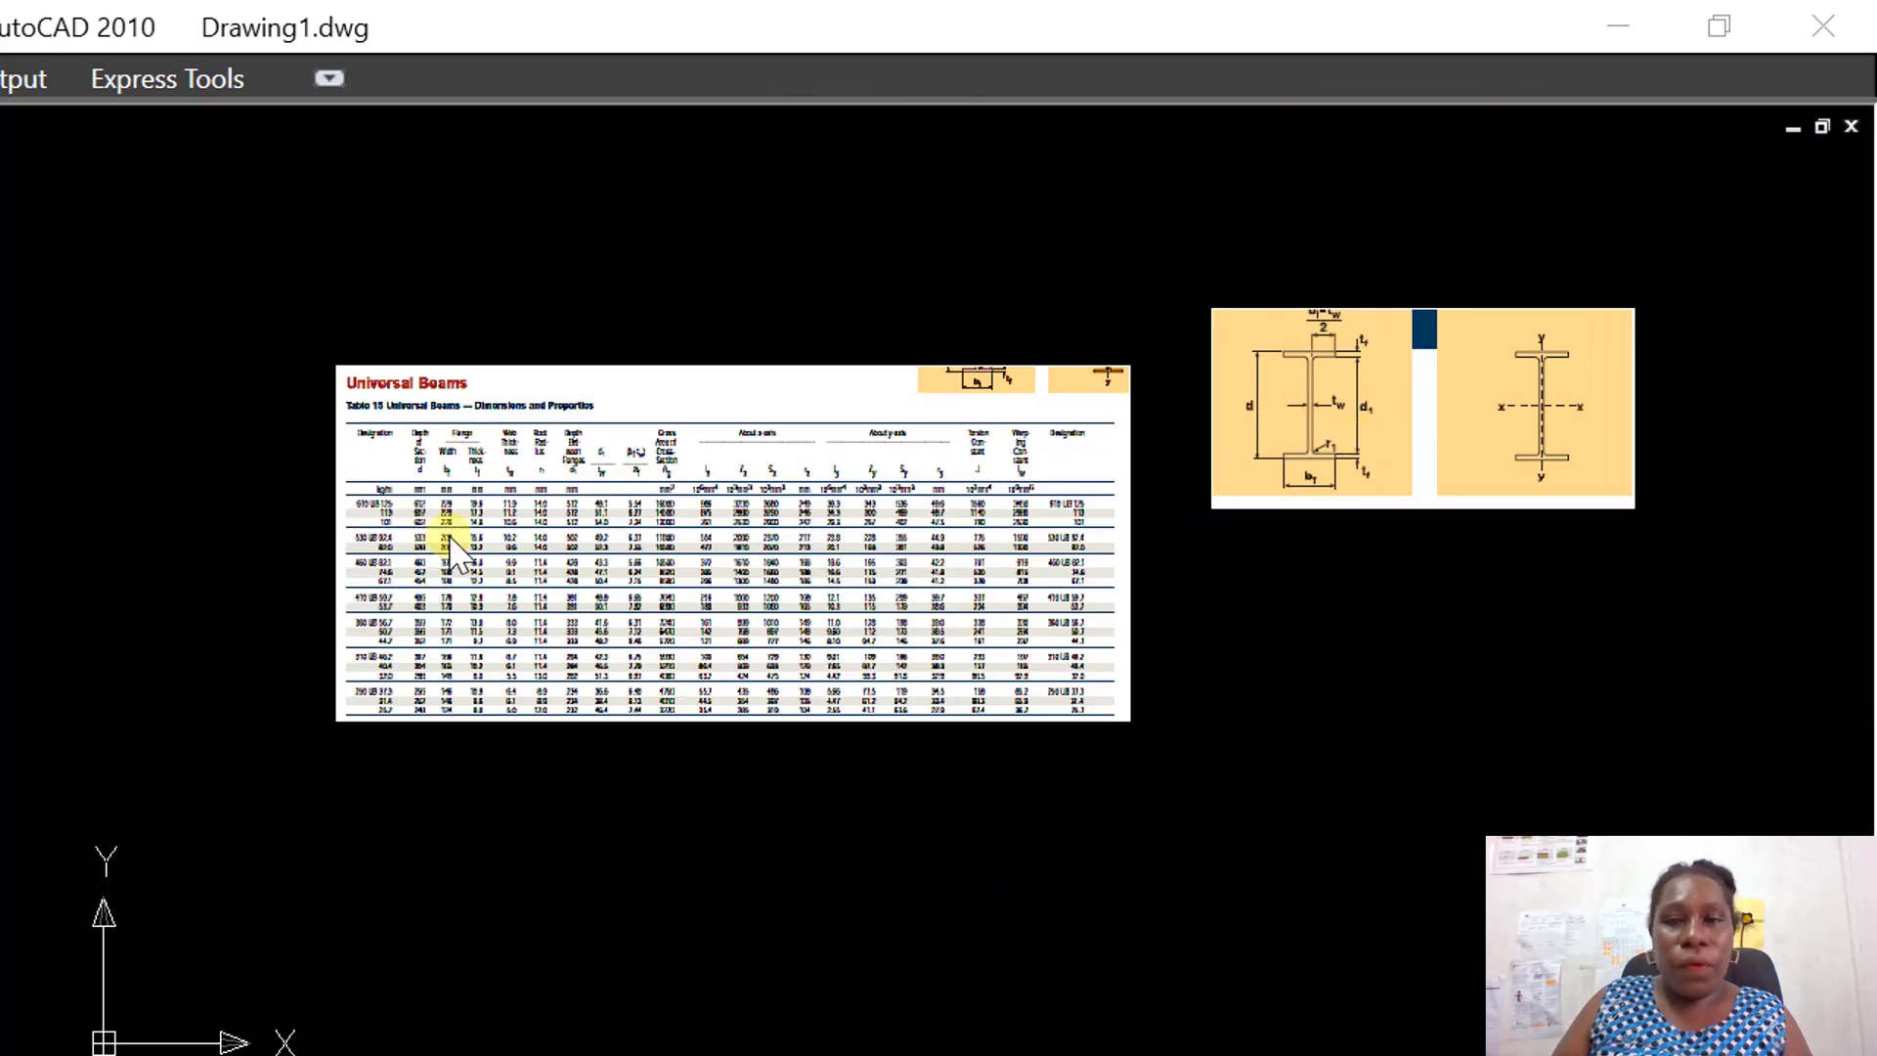
Look up the root radius r1 for the 250 UB 37.3 in the Universal Beams table.
scroll(440, 524, up, 6)
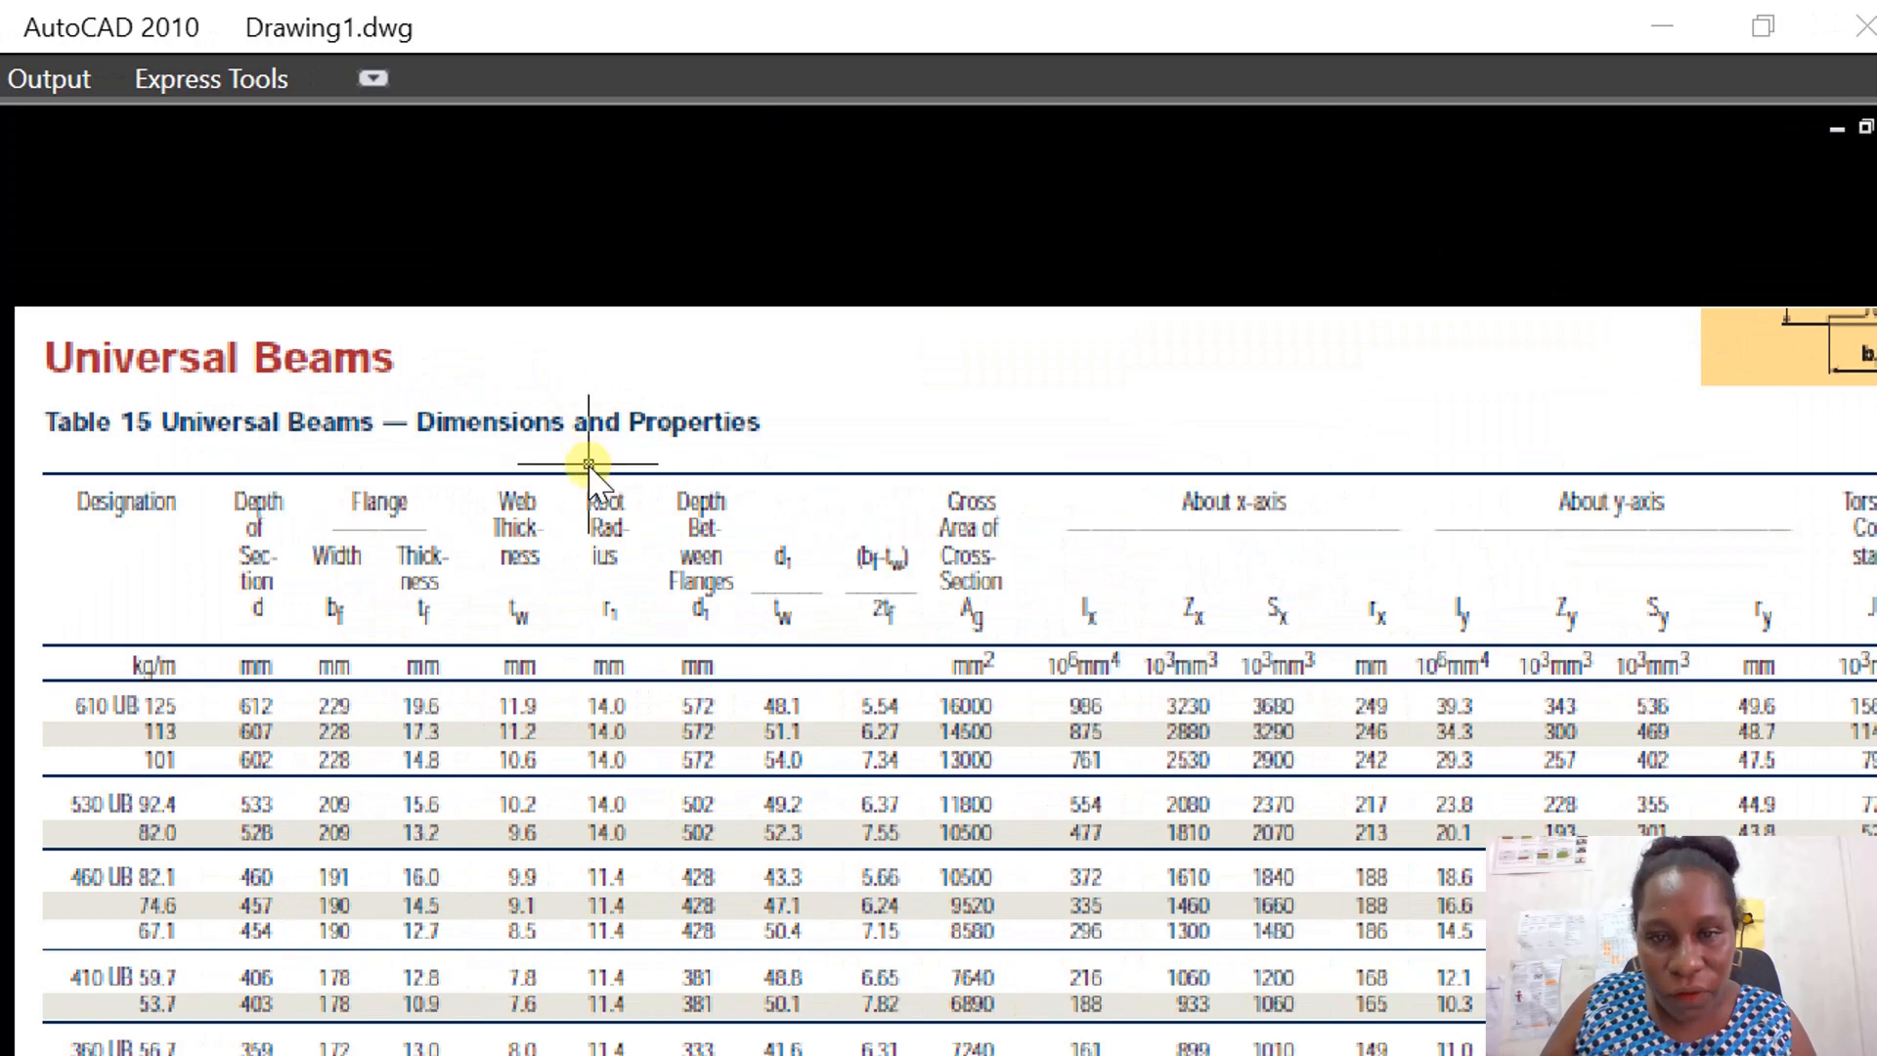
scroll(589, 464, down, 4)
scroll(642, 579, up, 3)
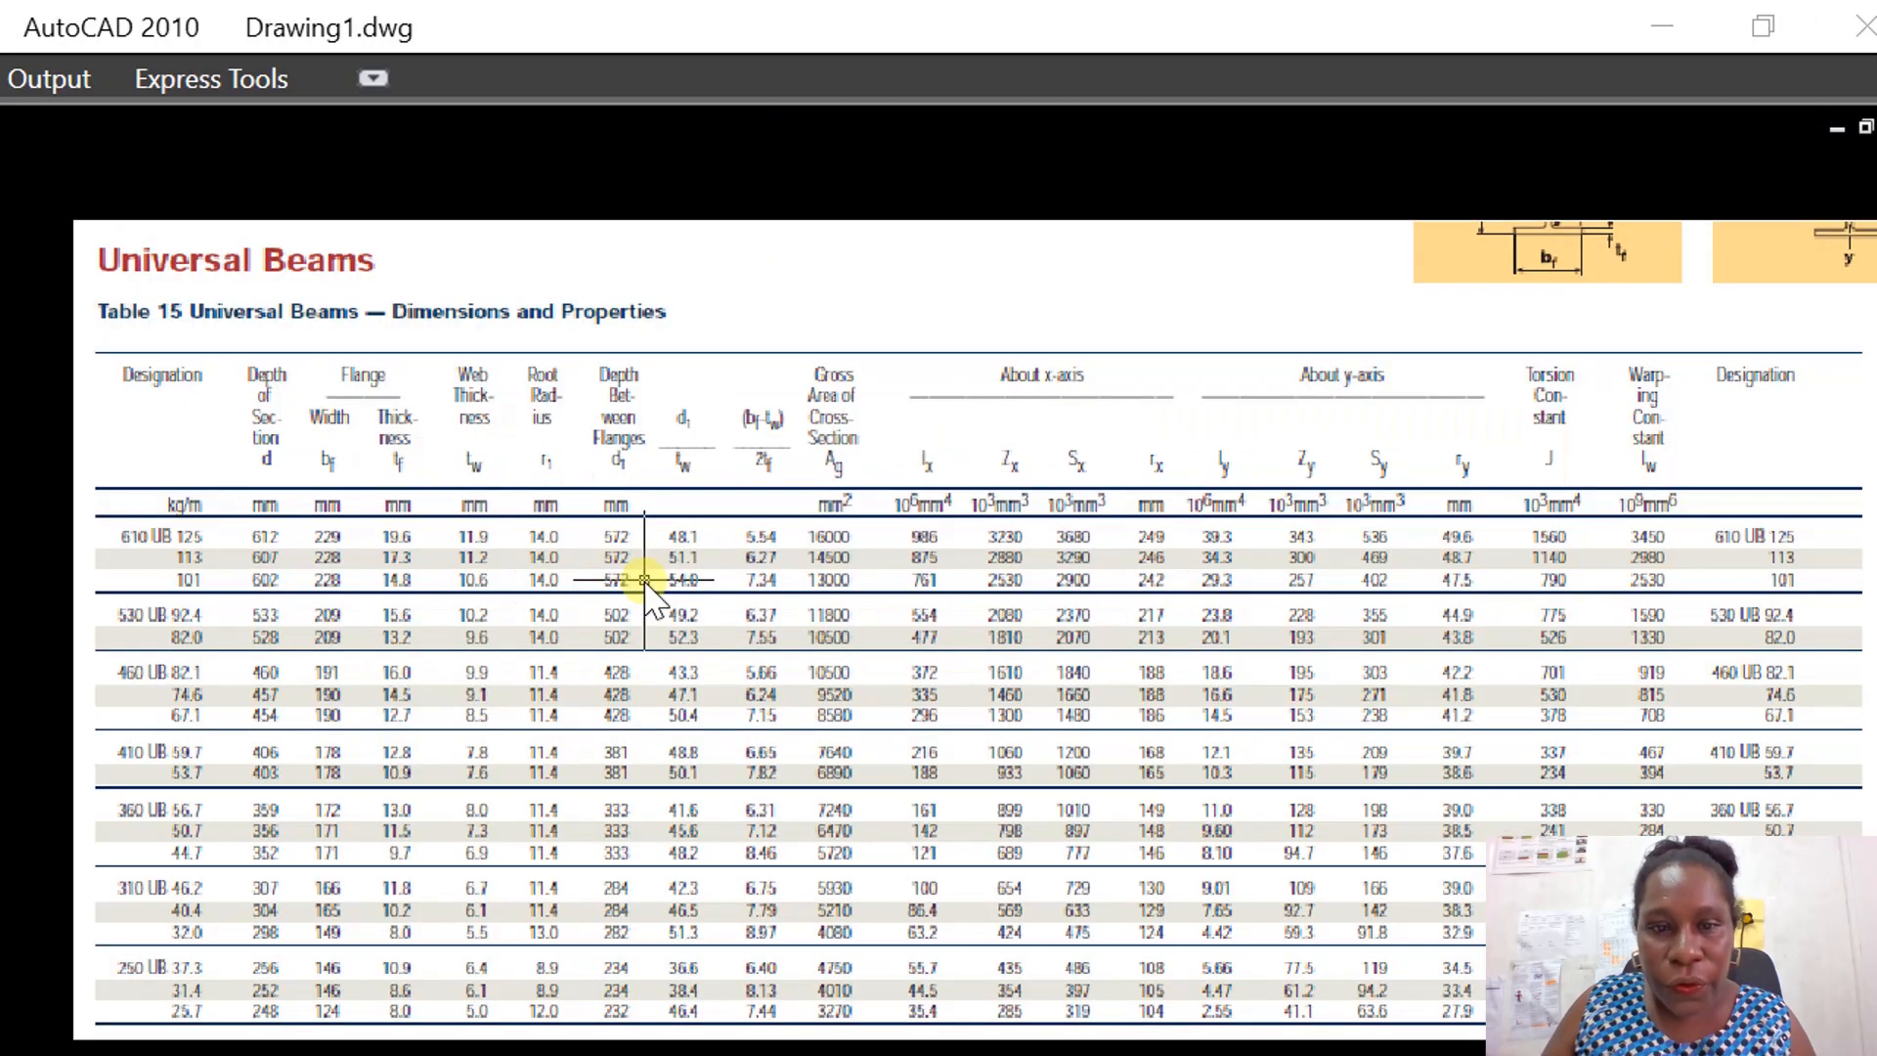
middle_drag(264, 887, 485, 673)
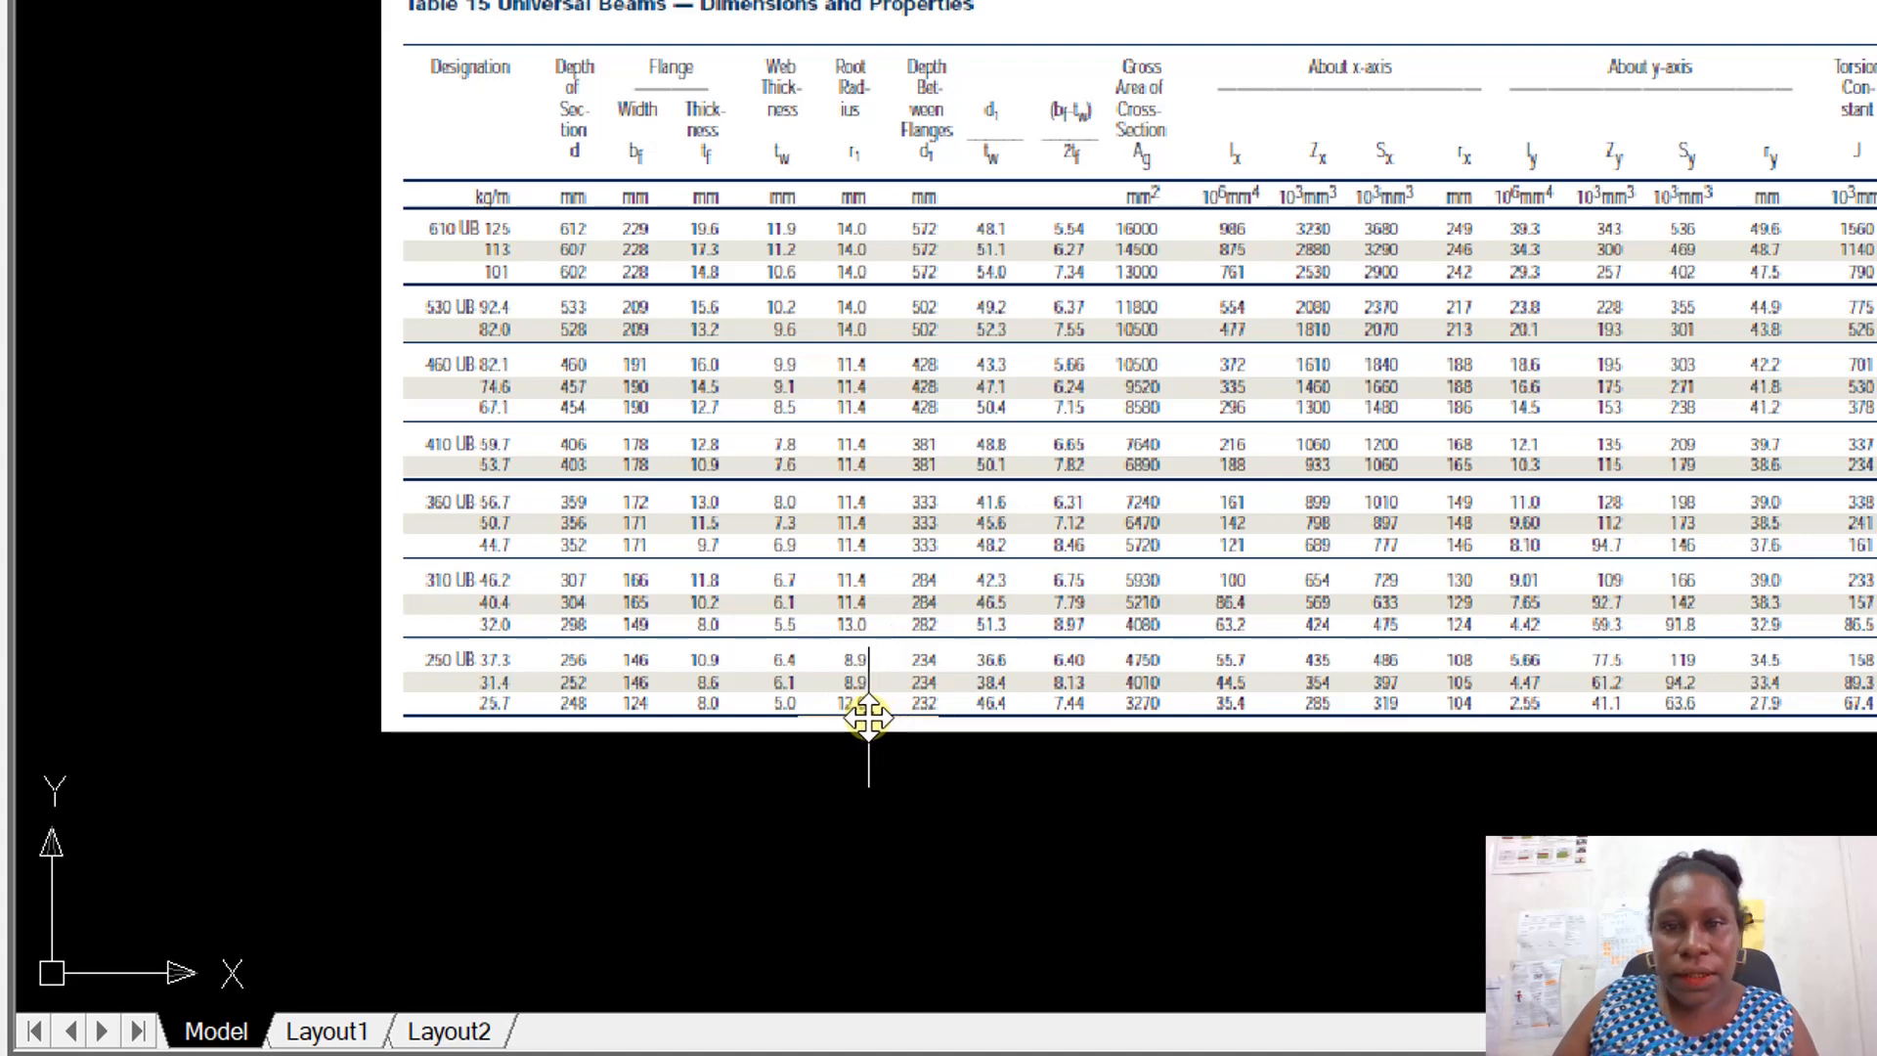
scroll(779, 494, down, 4)
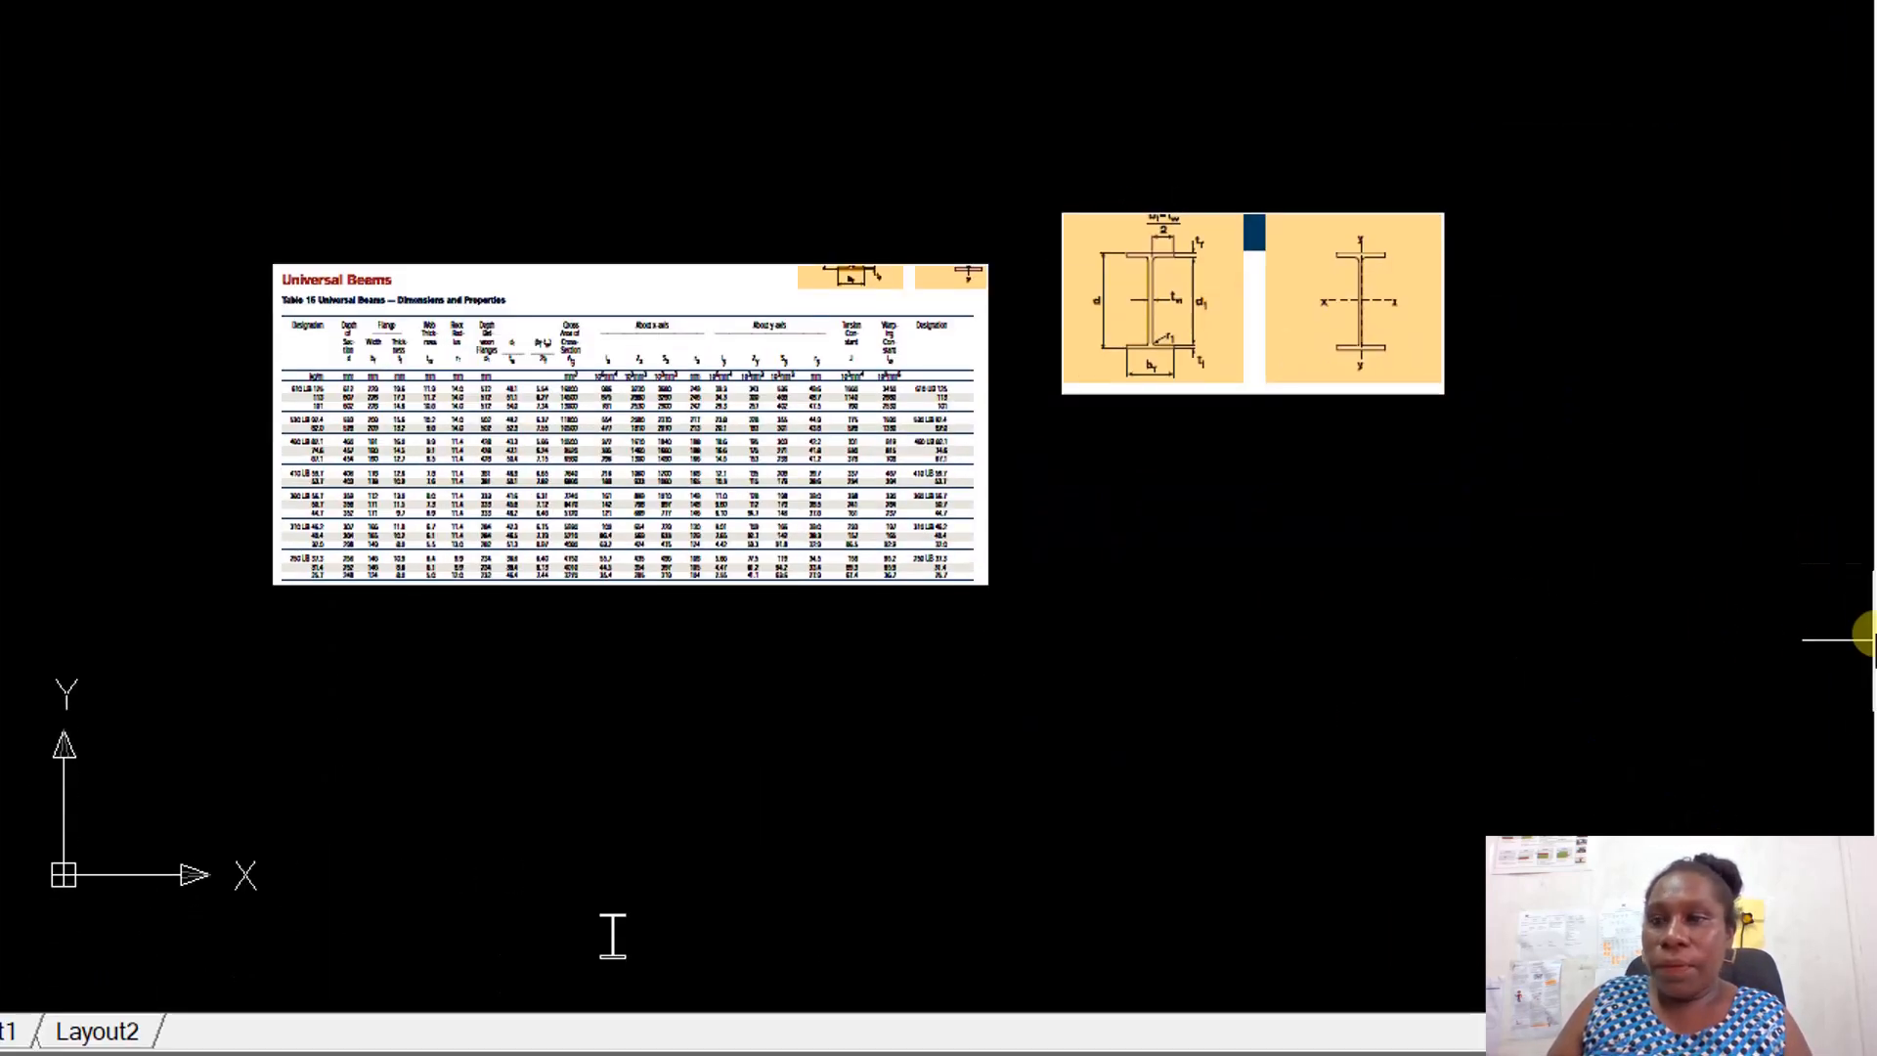
Try to fillet the corner between the lower flange's inner line and the right web line without setting a radius.
scroll(729, 923, up, 6)
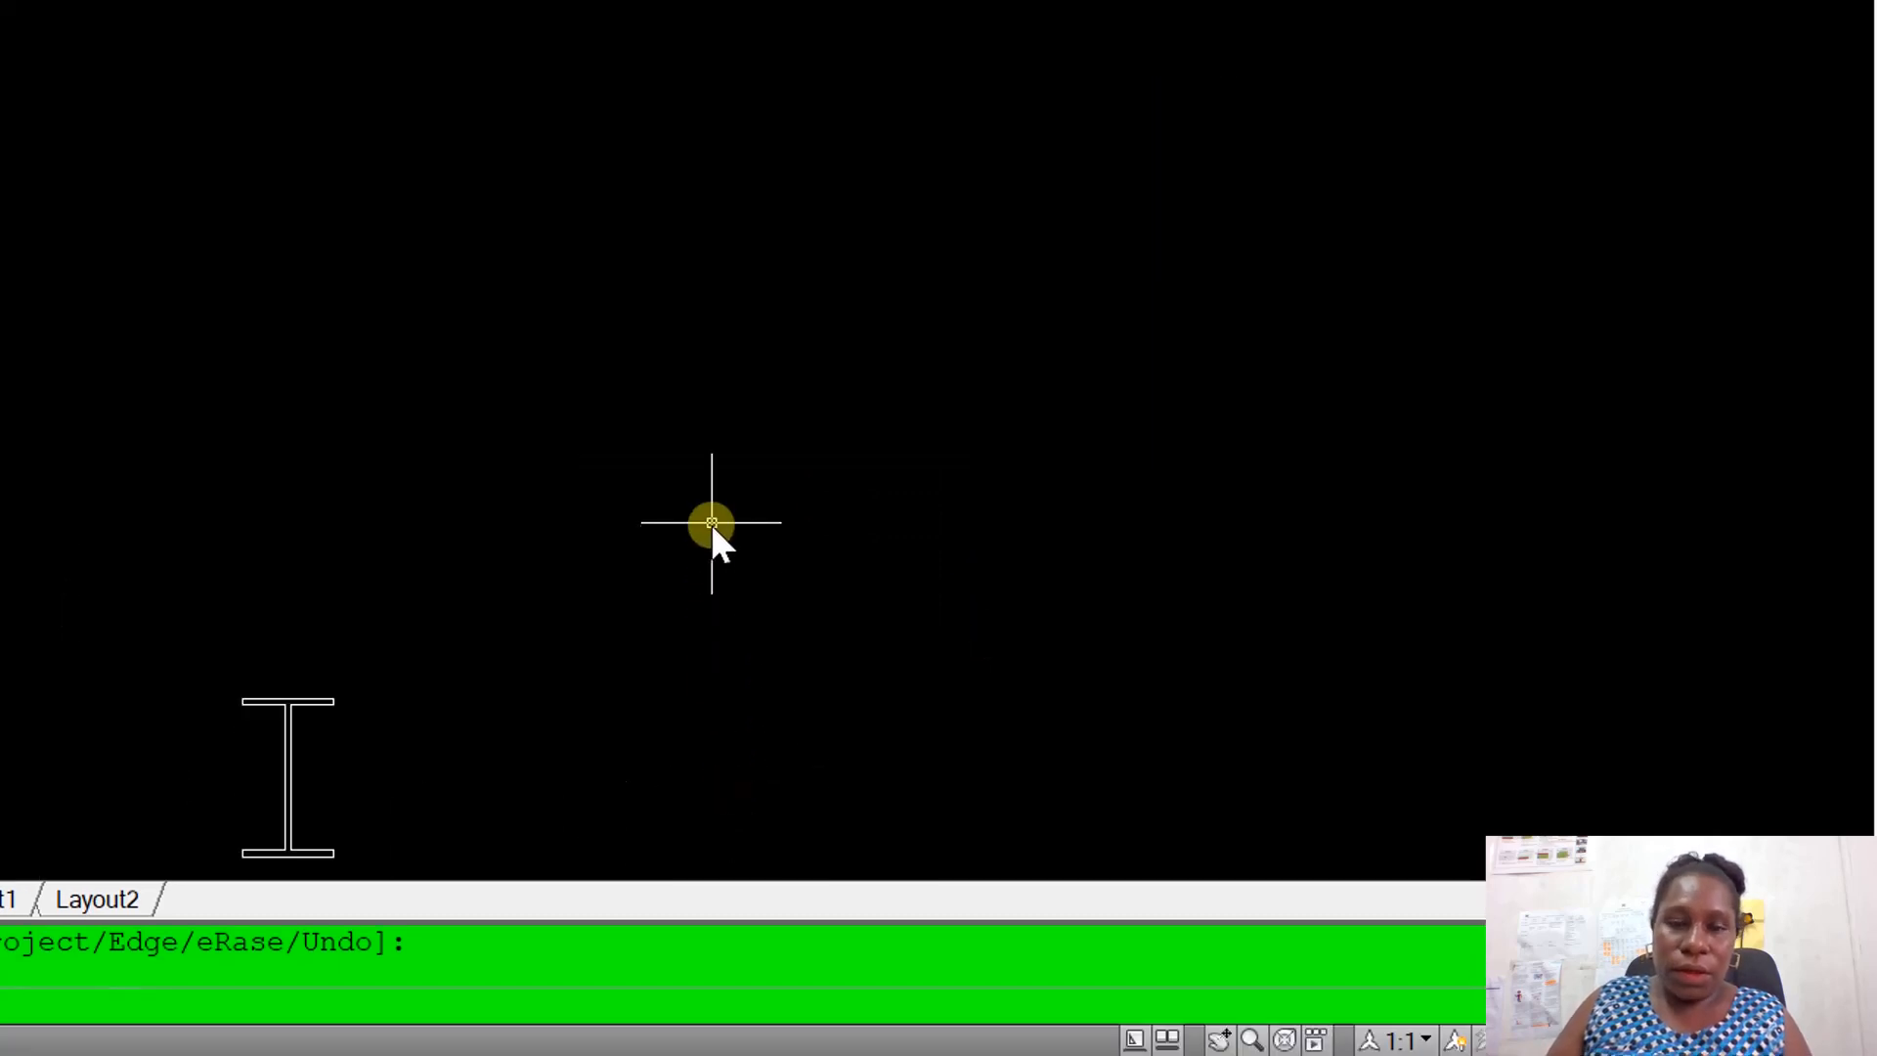
scroll(712, 524, down, 4)
scroll(446, 615, up, 8)
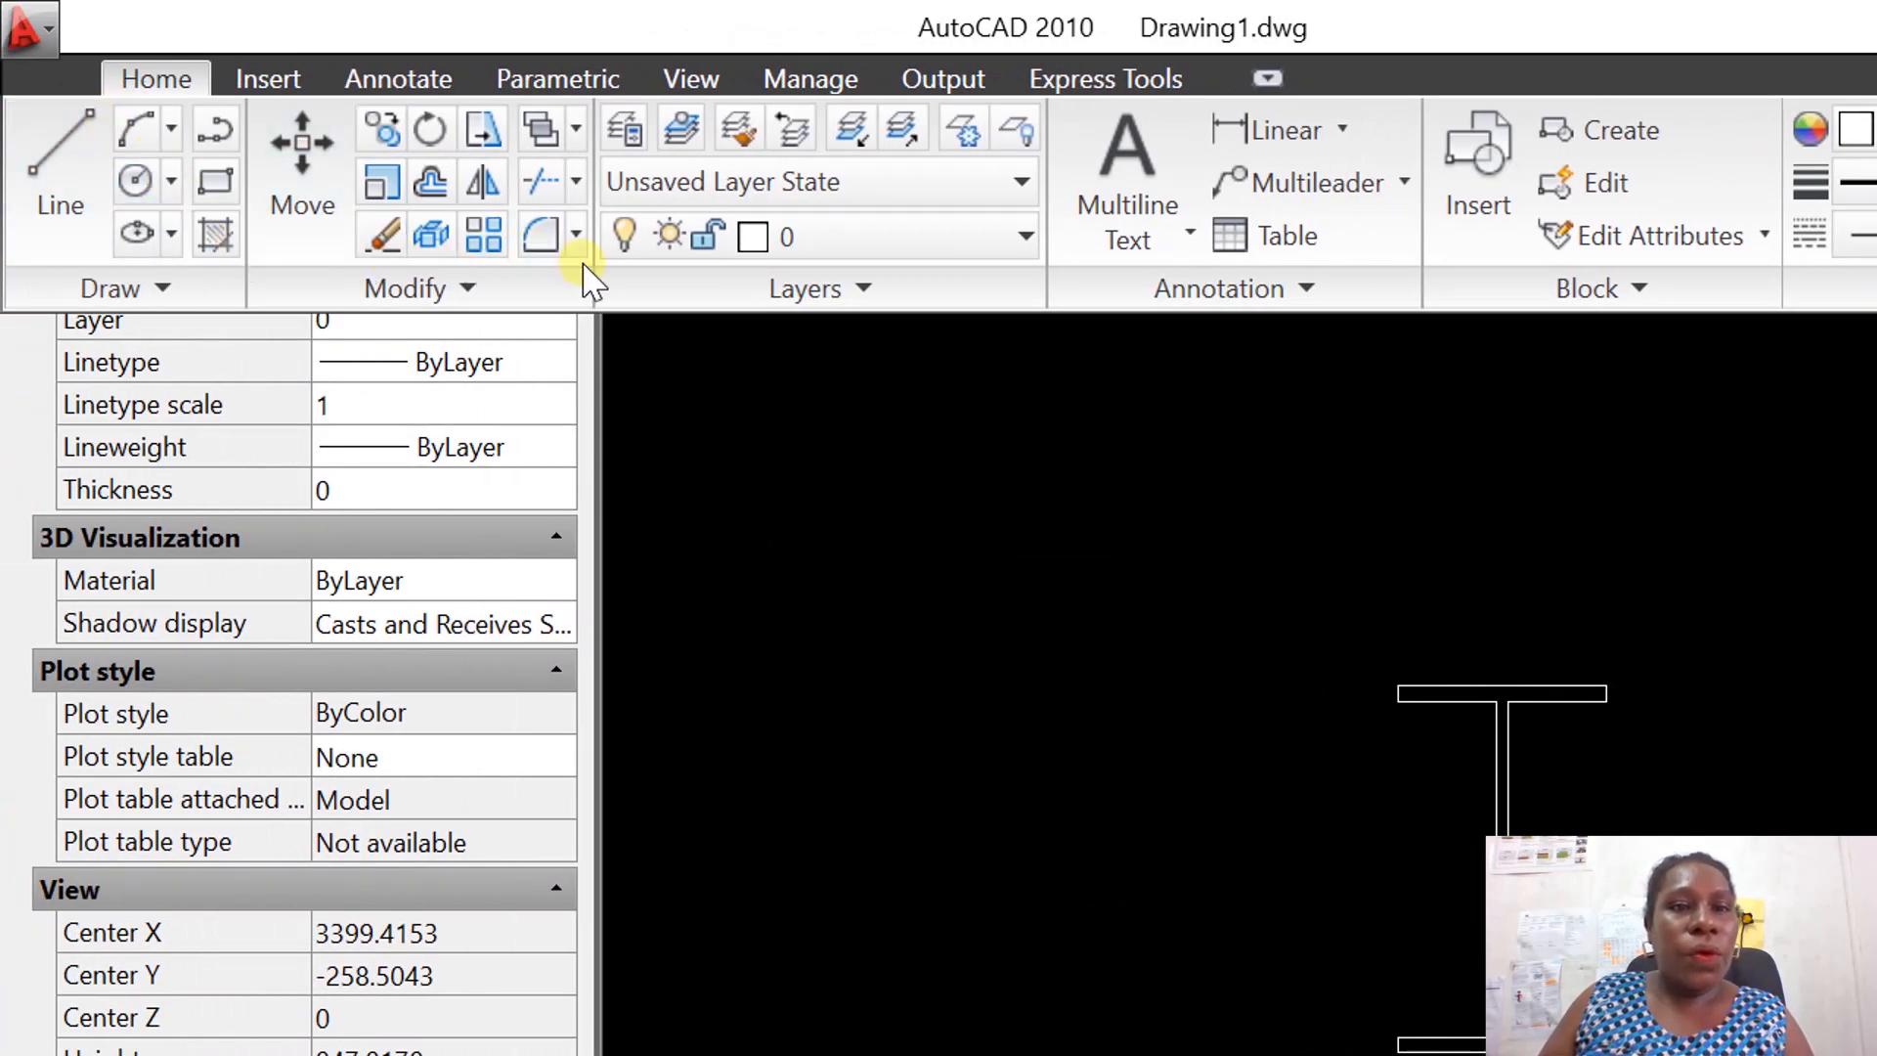
click(577, 244)
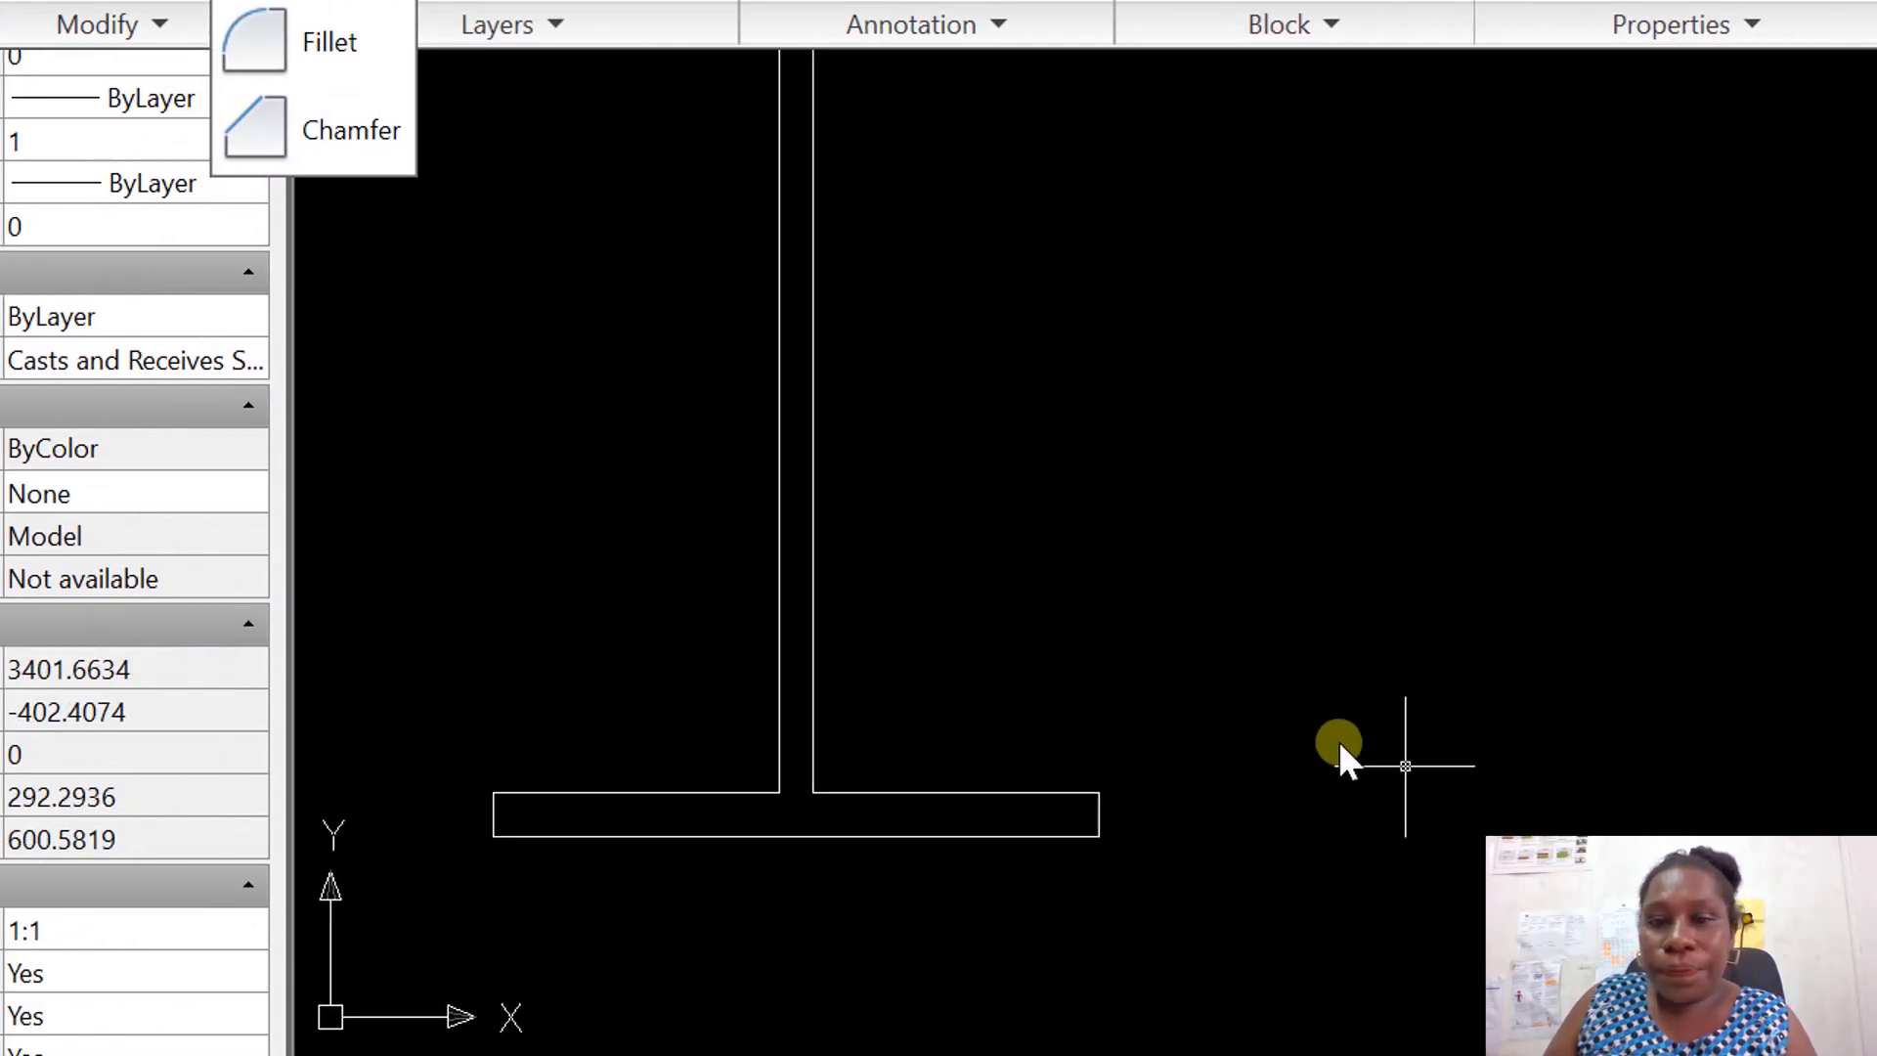
click(1052, 610)
click(1047, 598)
click(1046, 598)
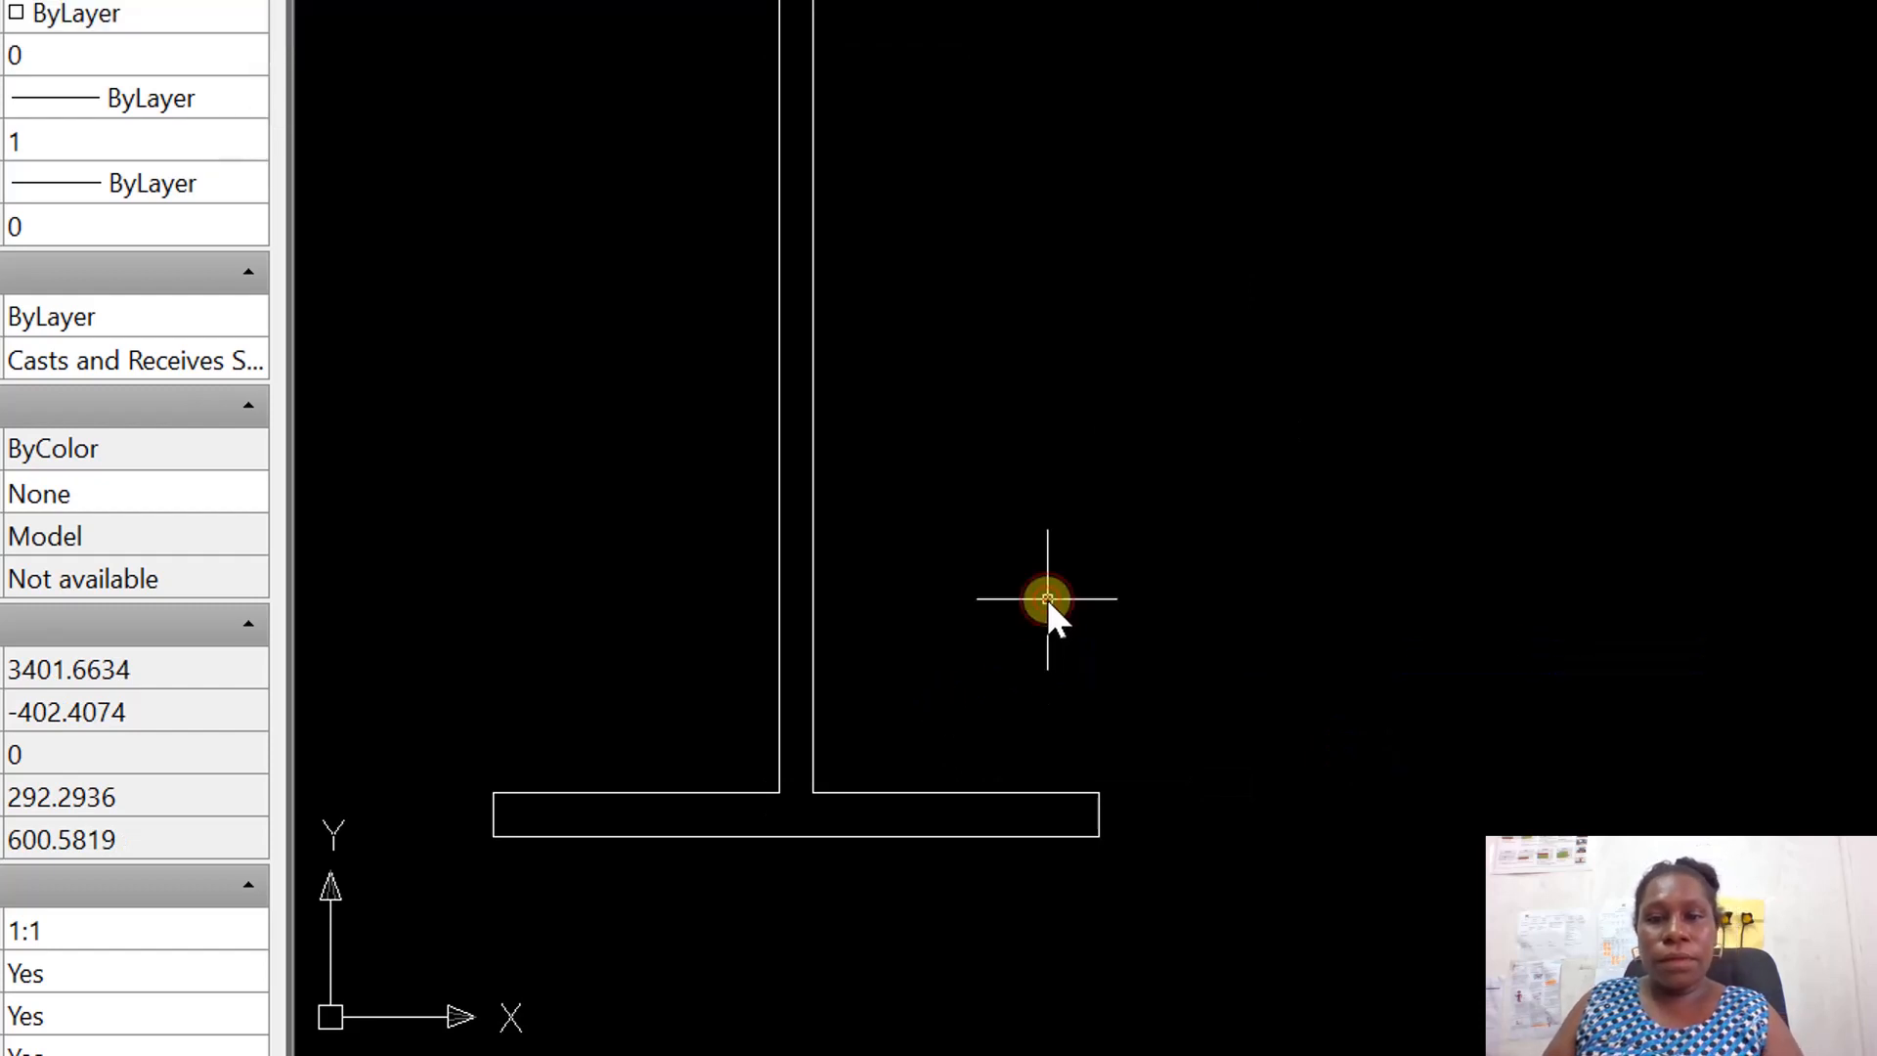
text(fi)
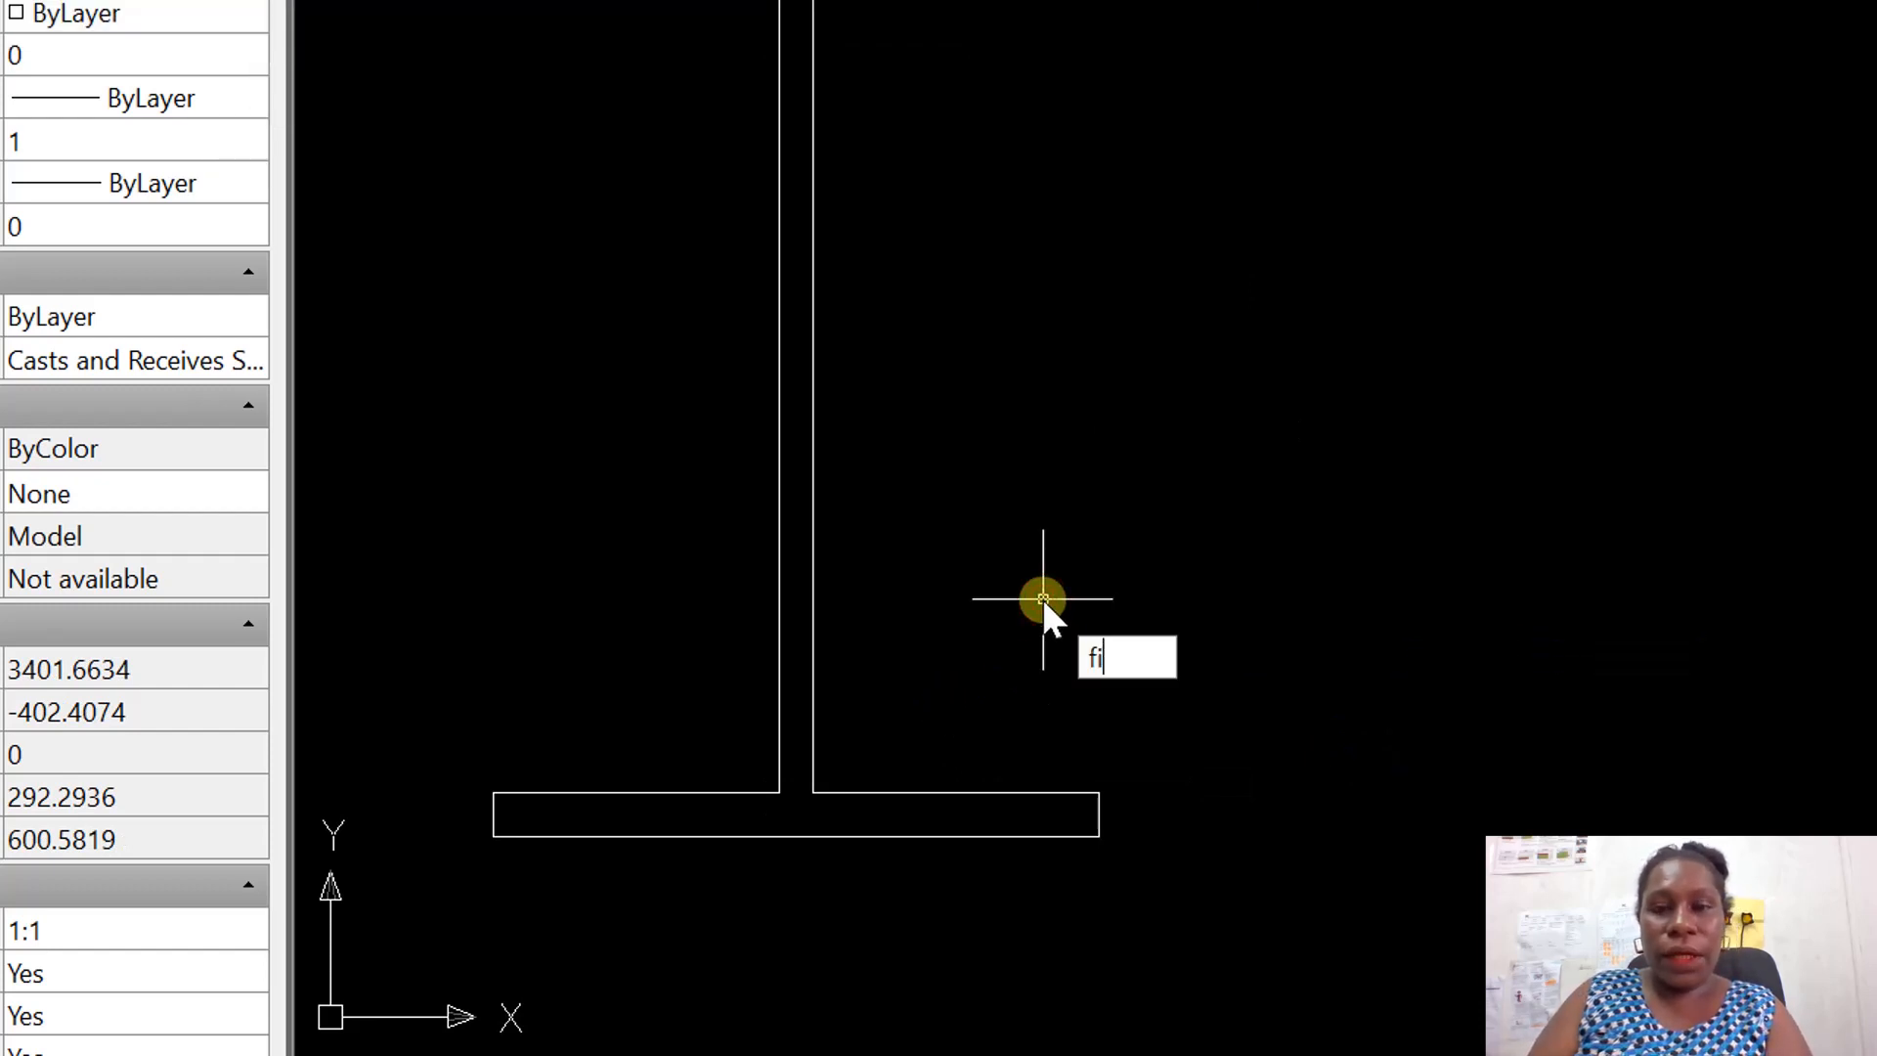
text(llet)
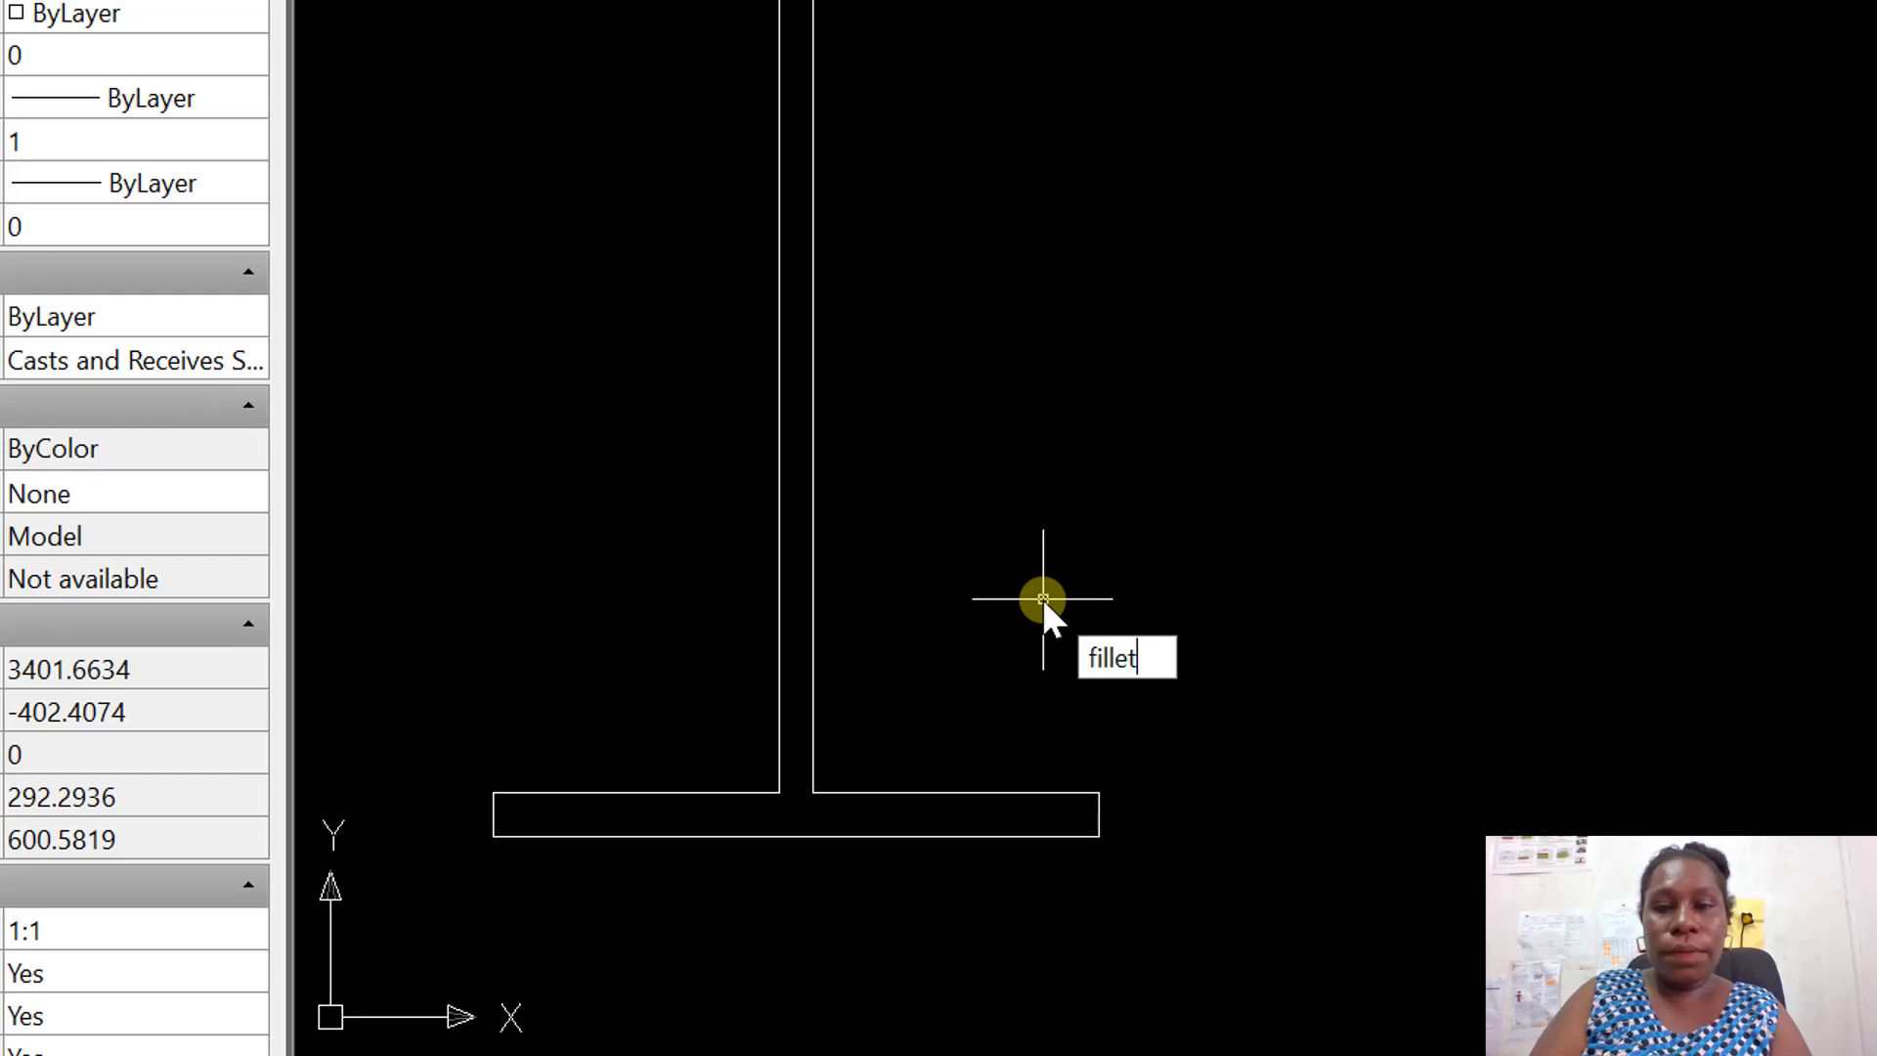
key(Return)
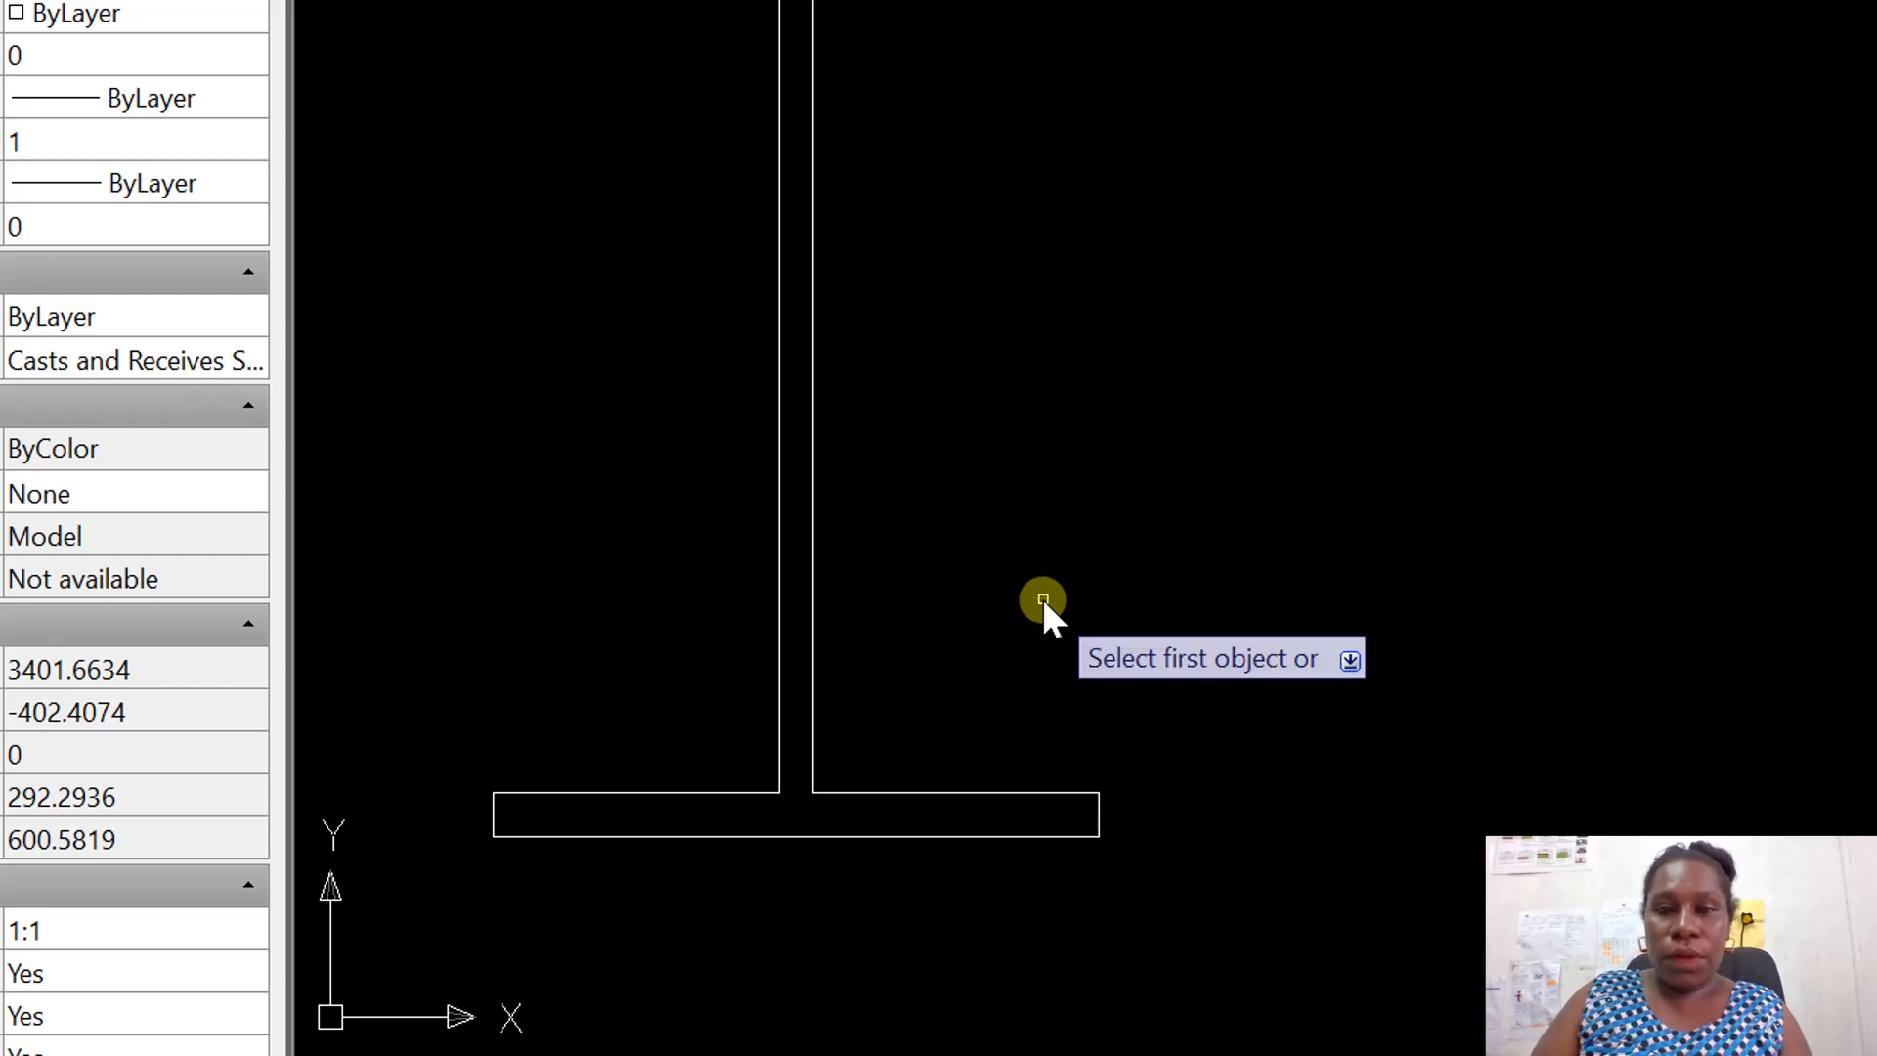
click(835, 792)
click(813, 728)
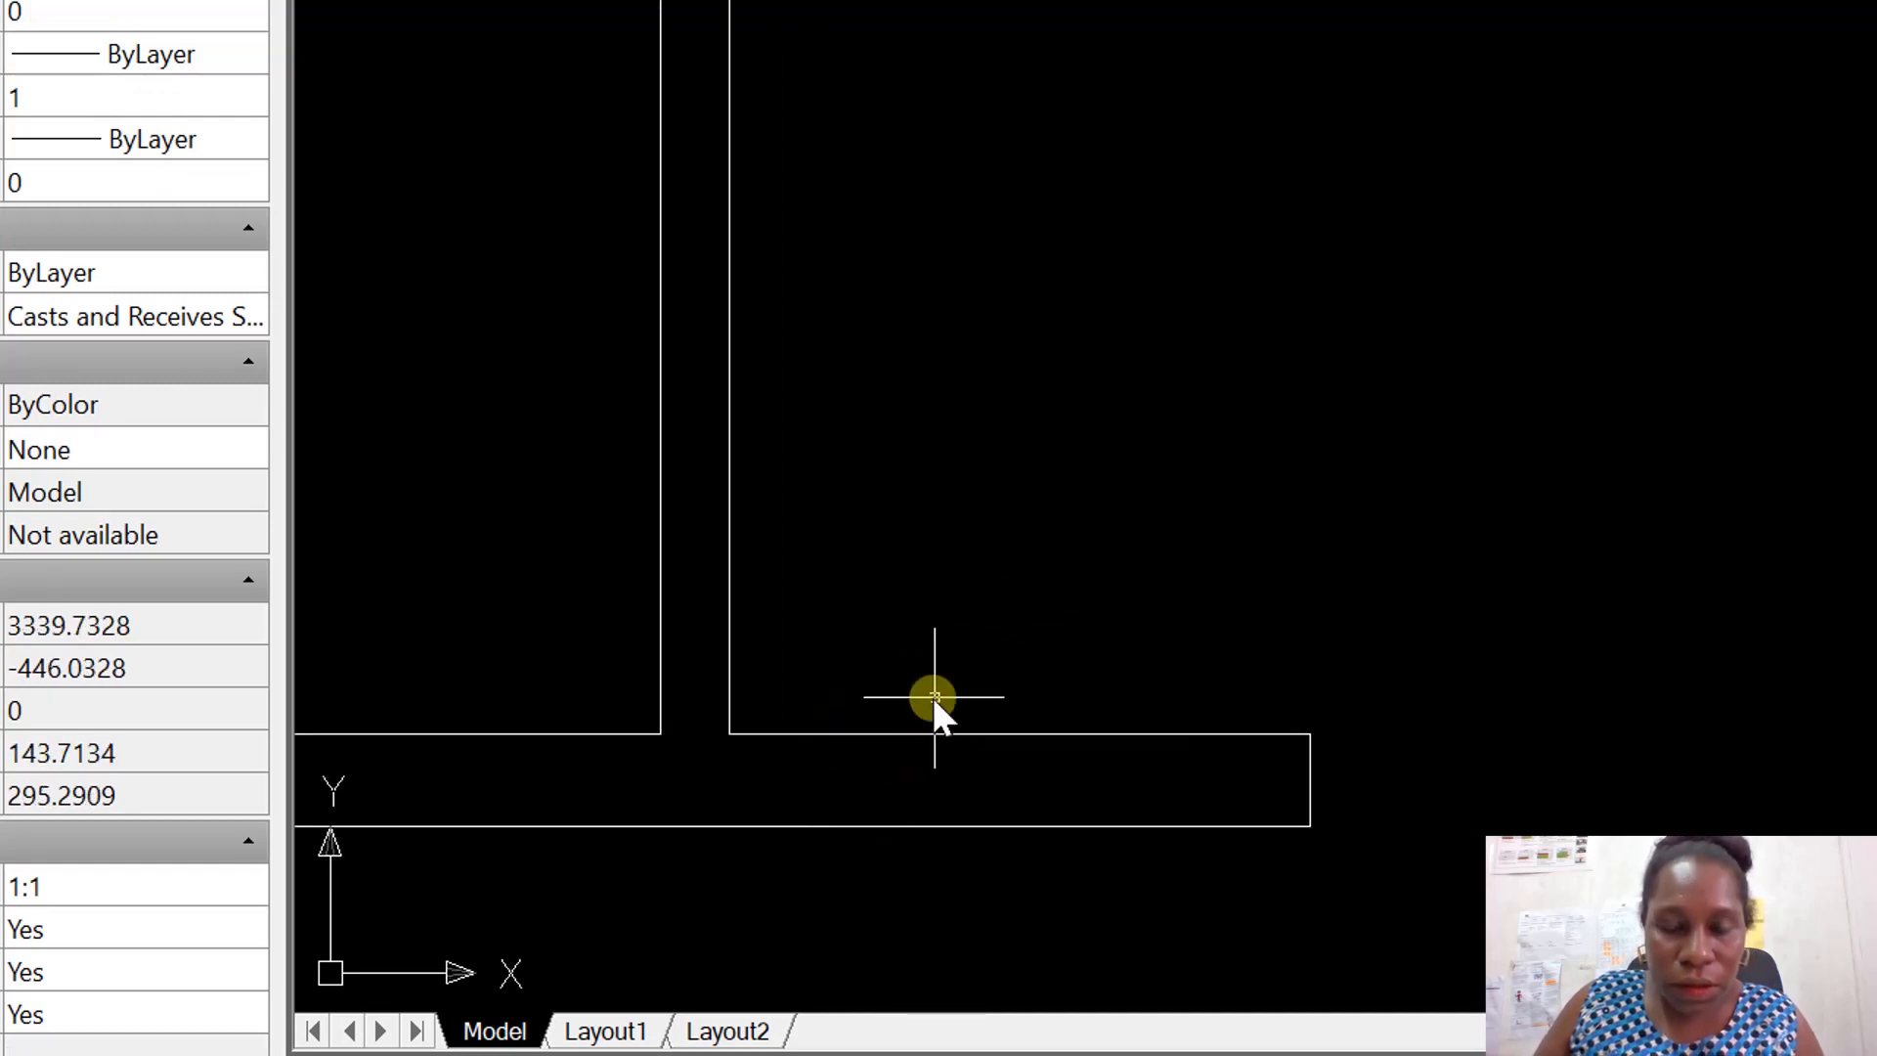
Fillet the corner between the lower flange's inner line and the right web line with a radius of 8.9.
text(fill)
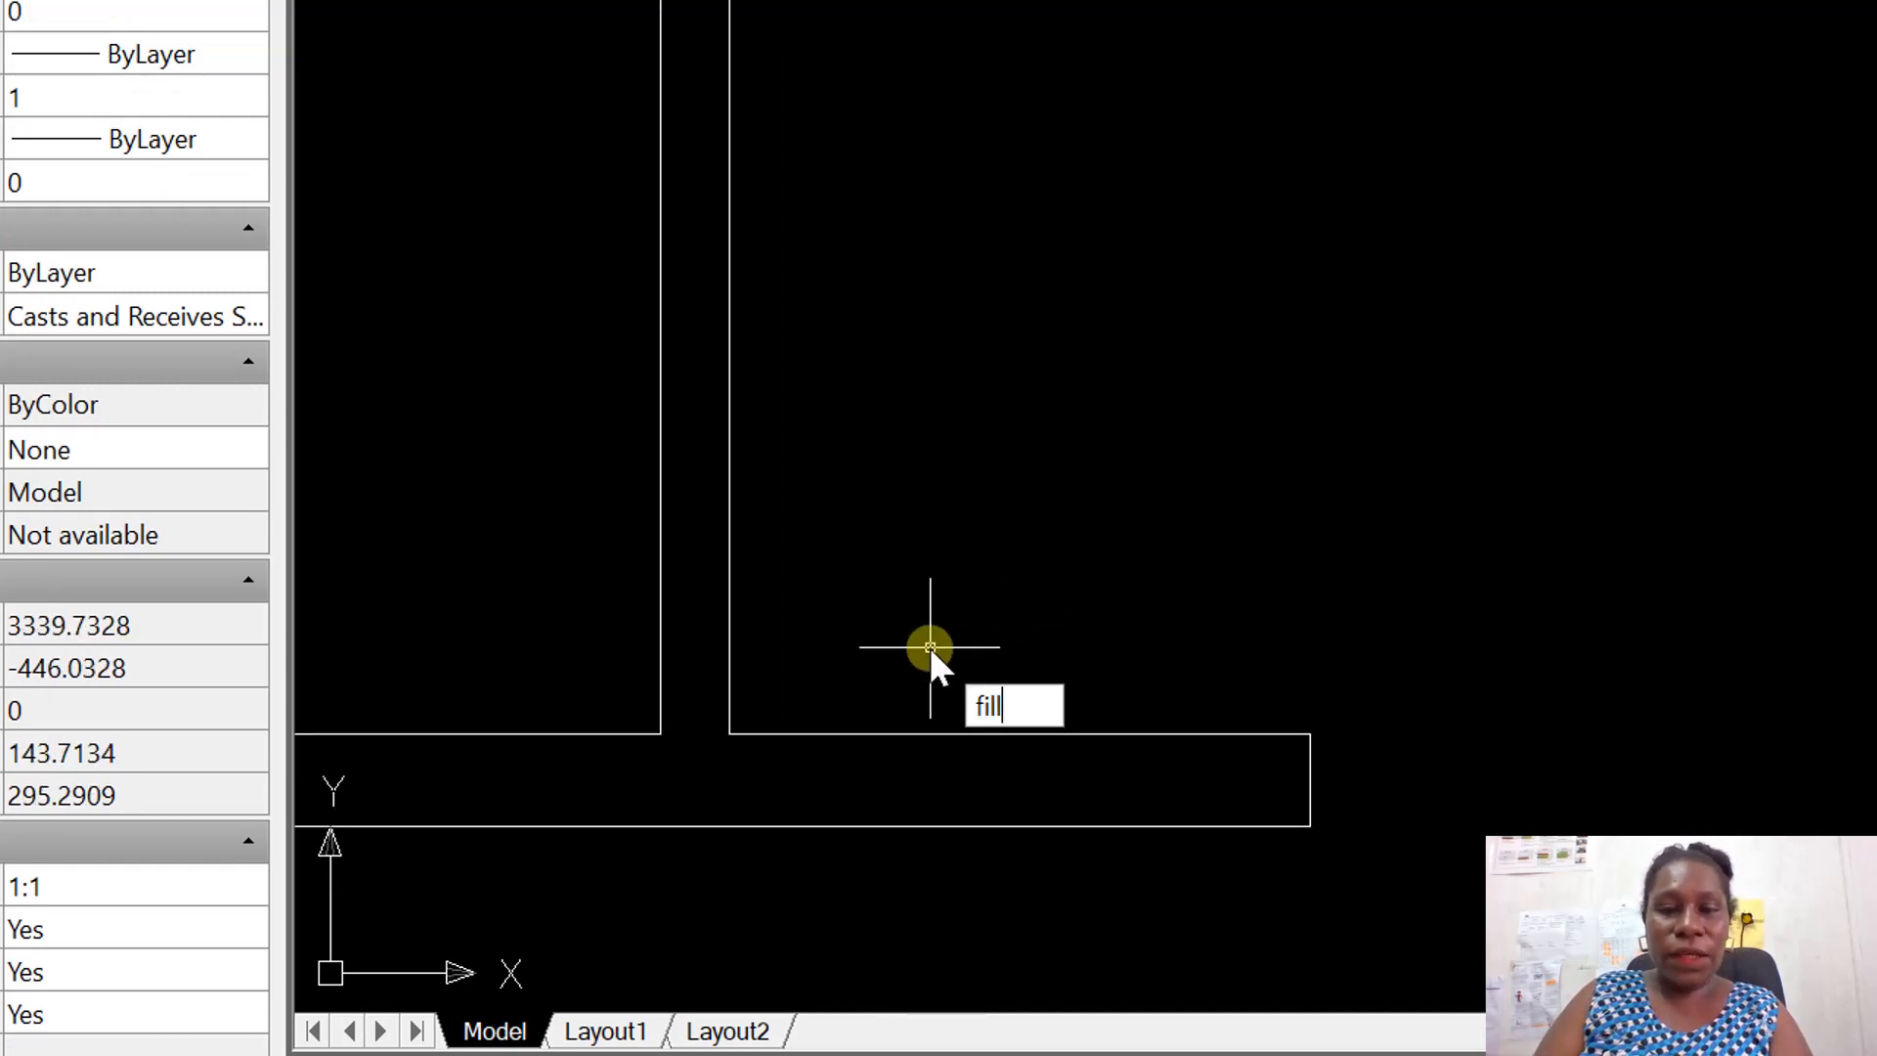
text(et)
key(Return)
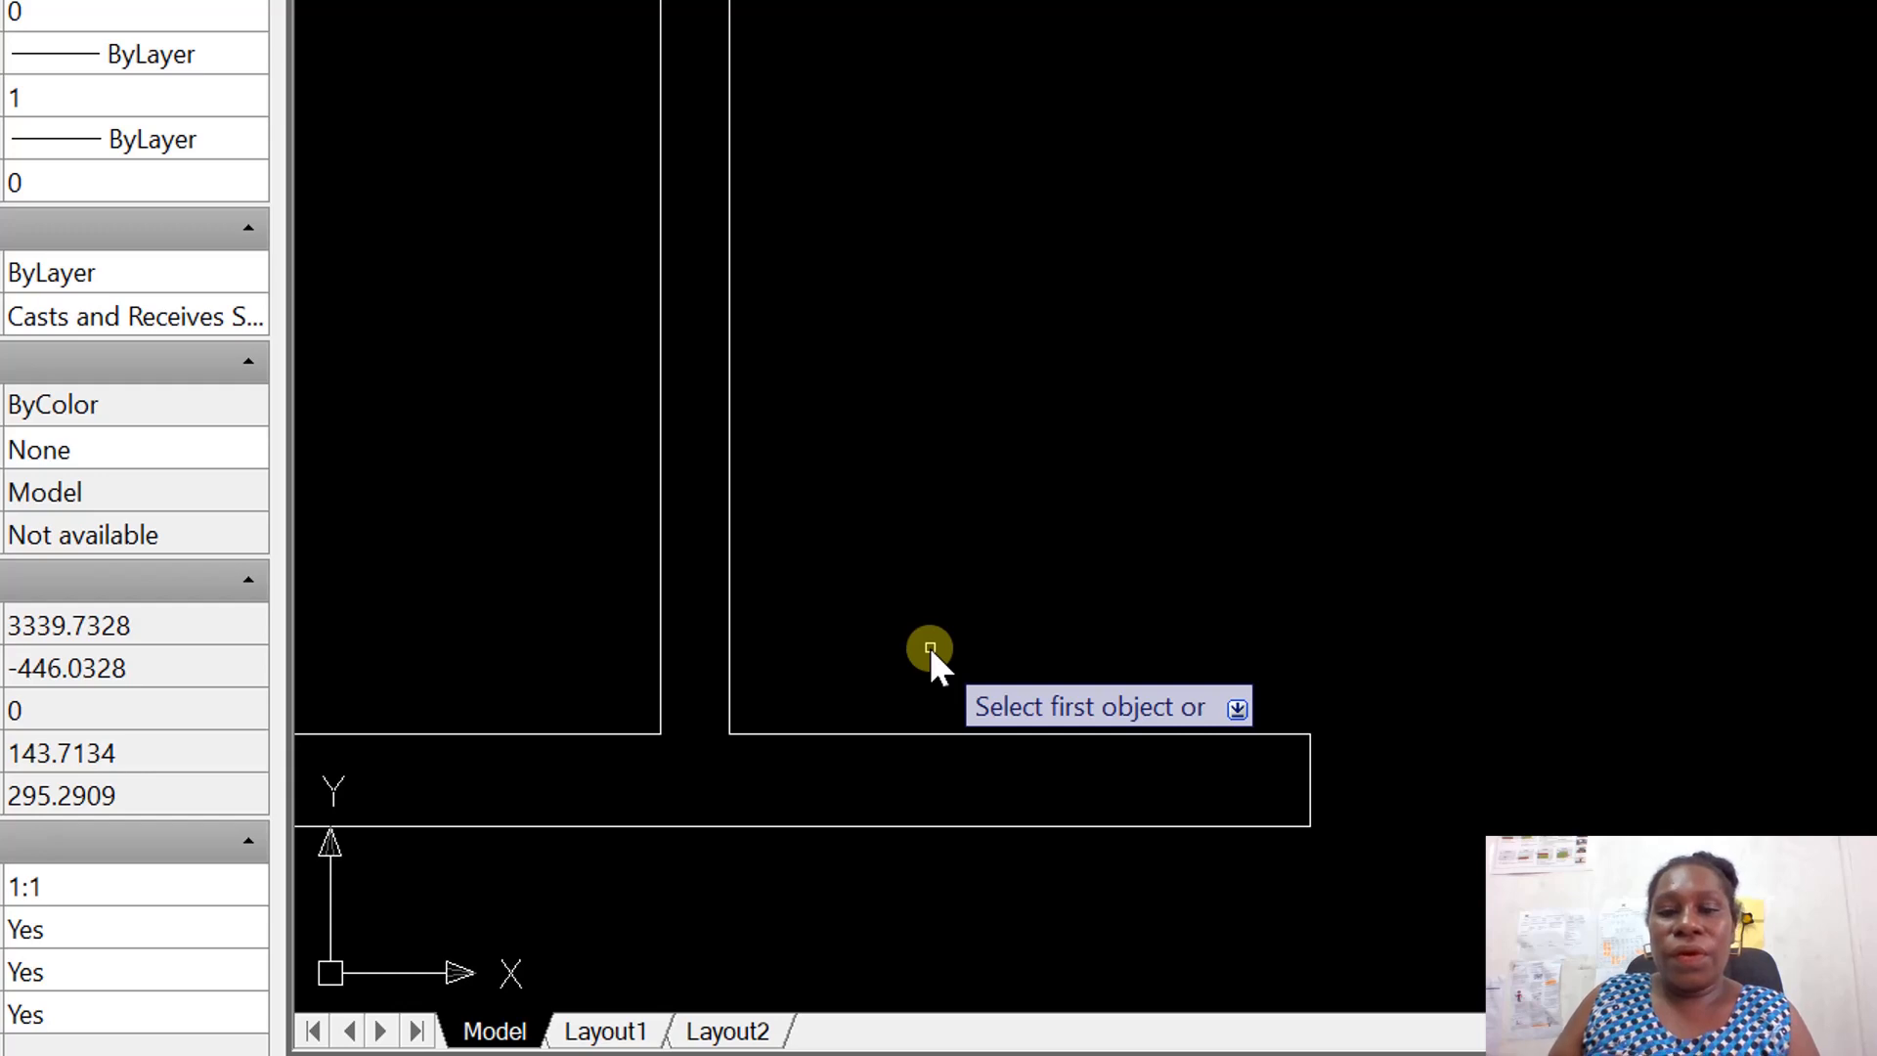
text(R)
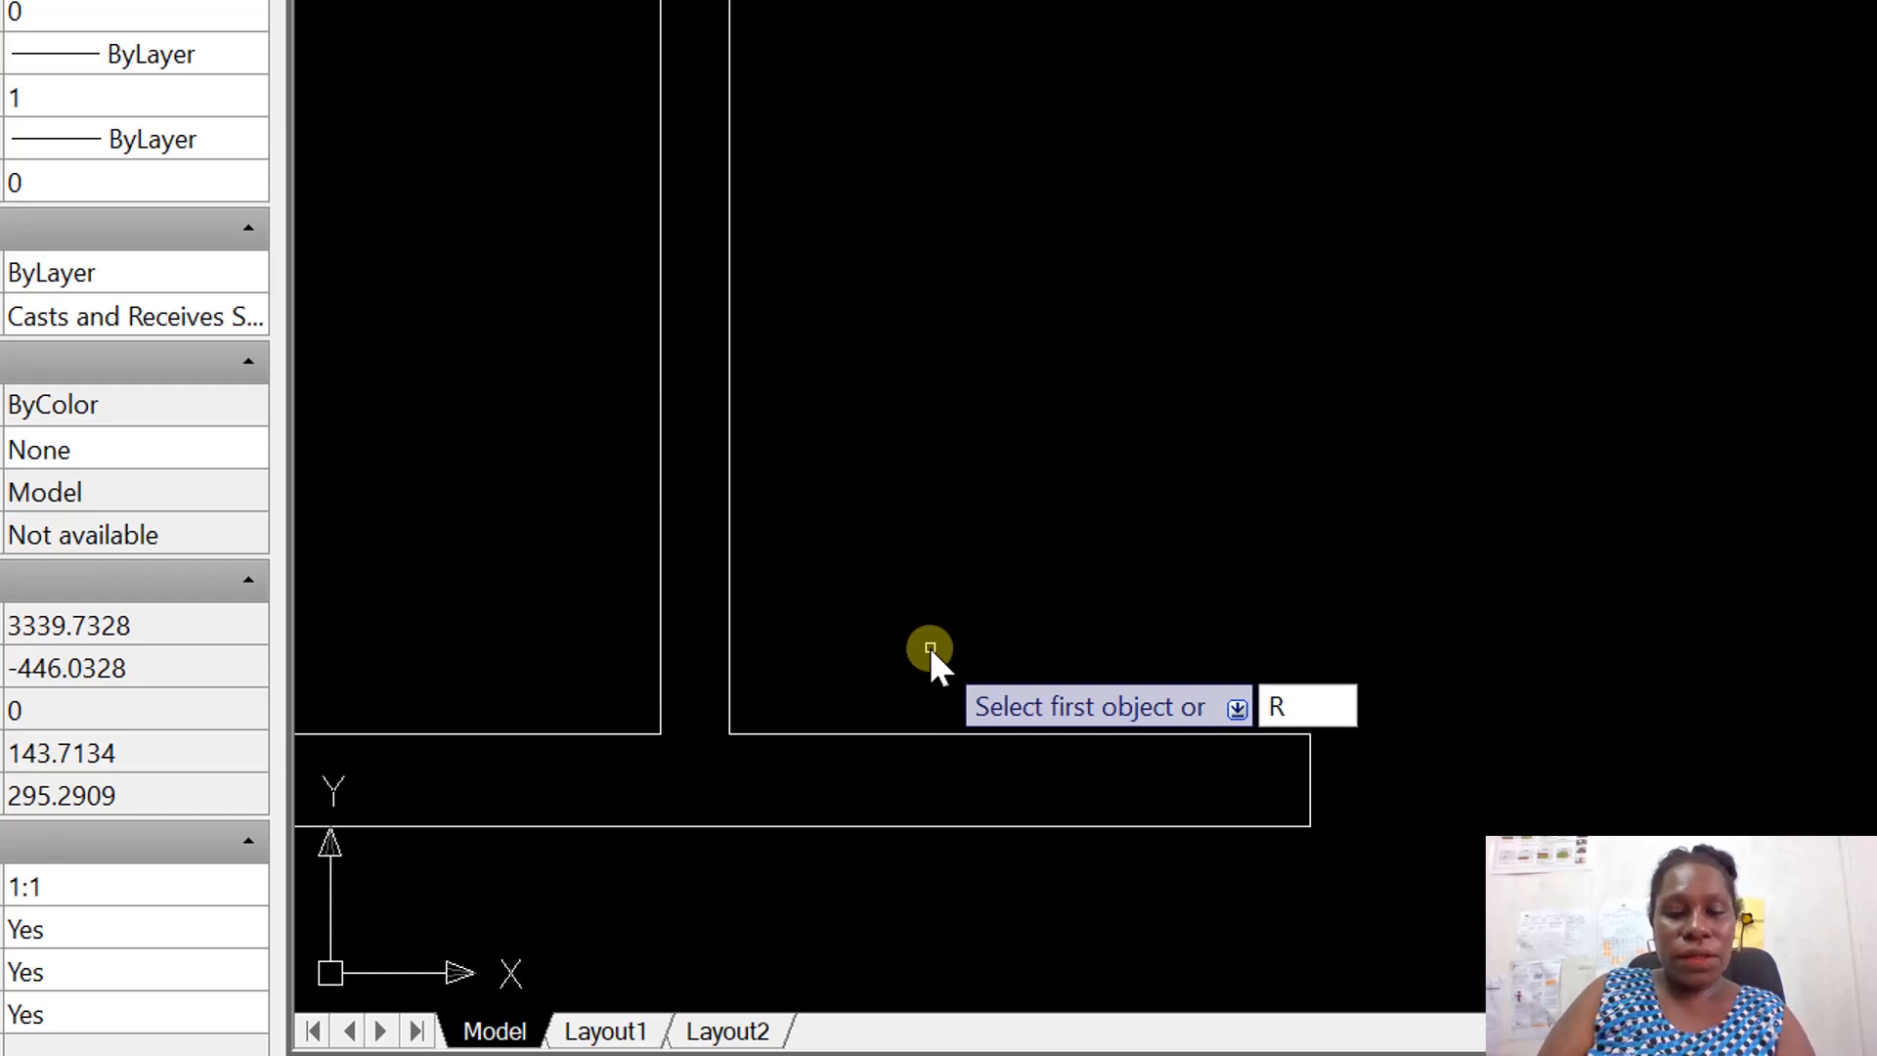
text(adiu)
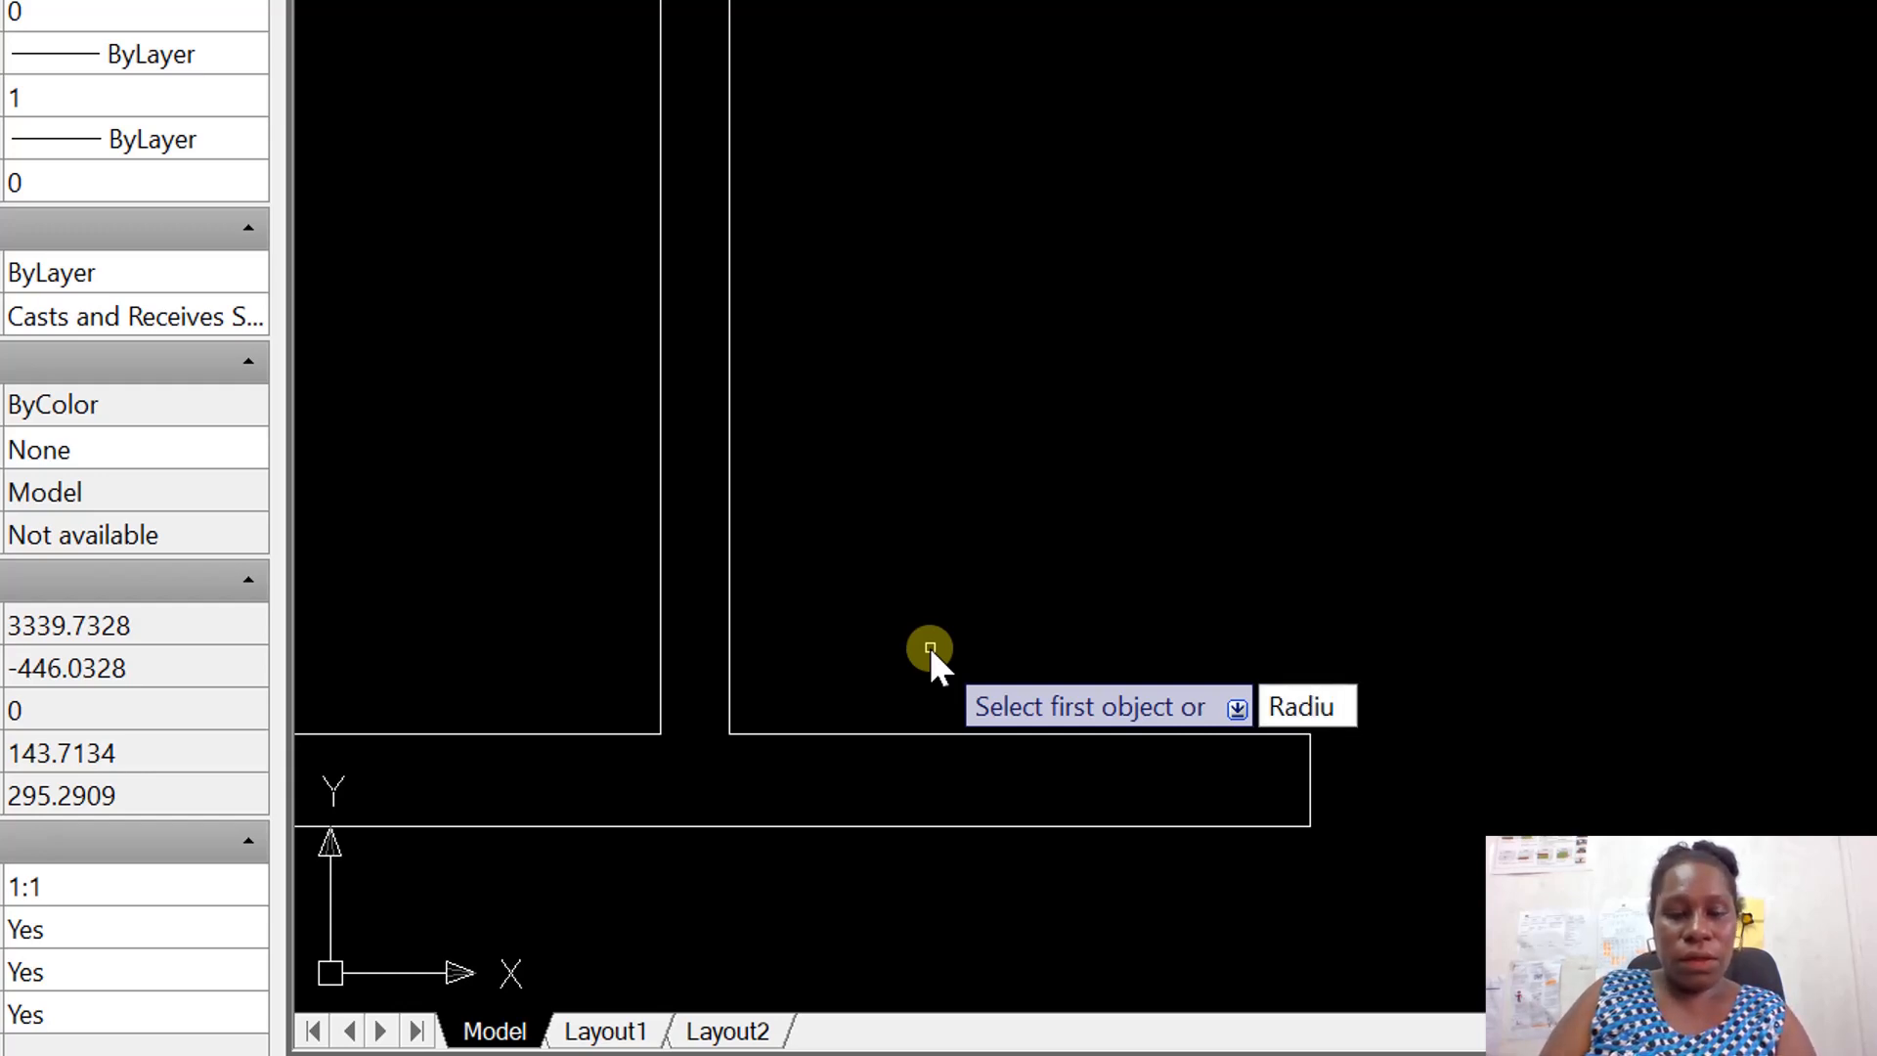
text(s)
key(Return)
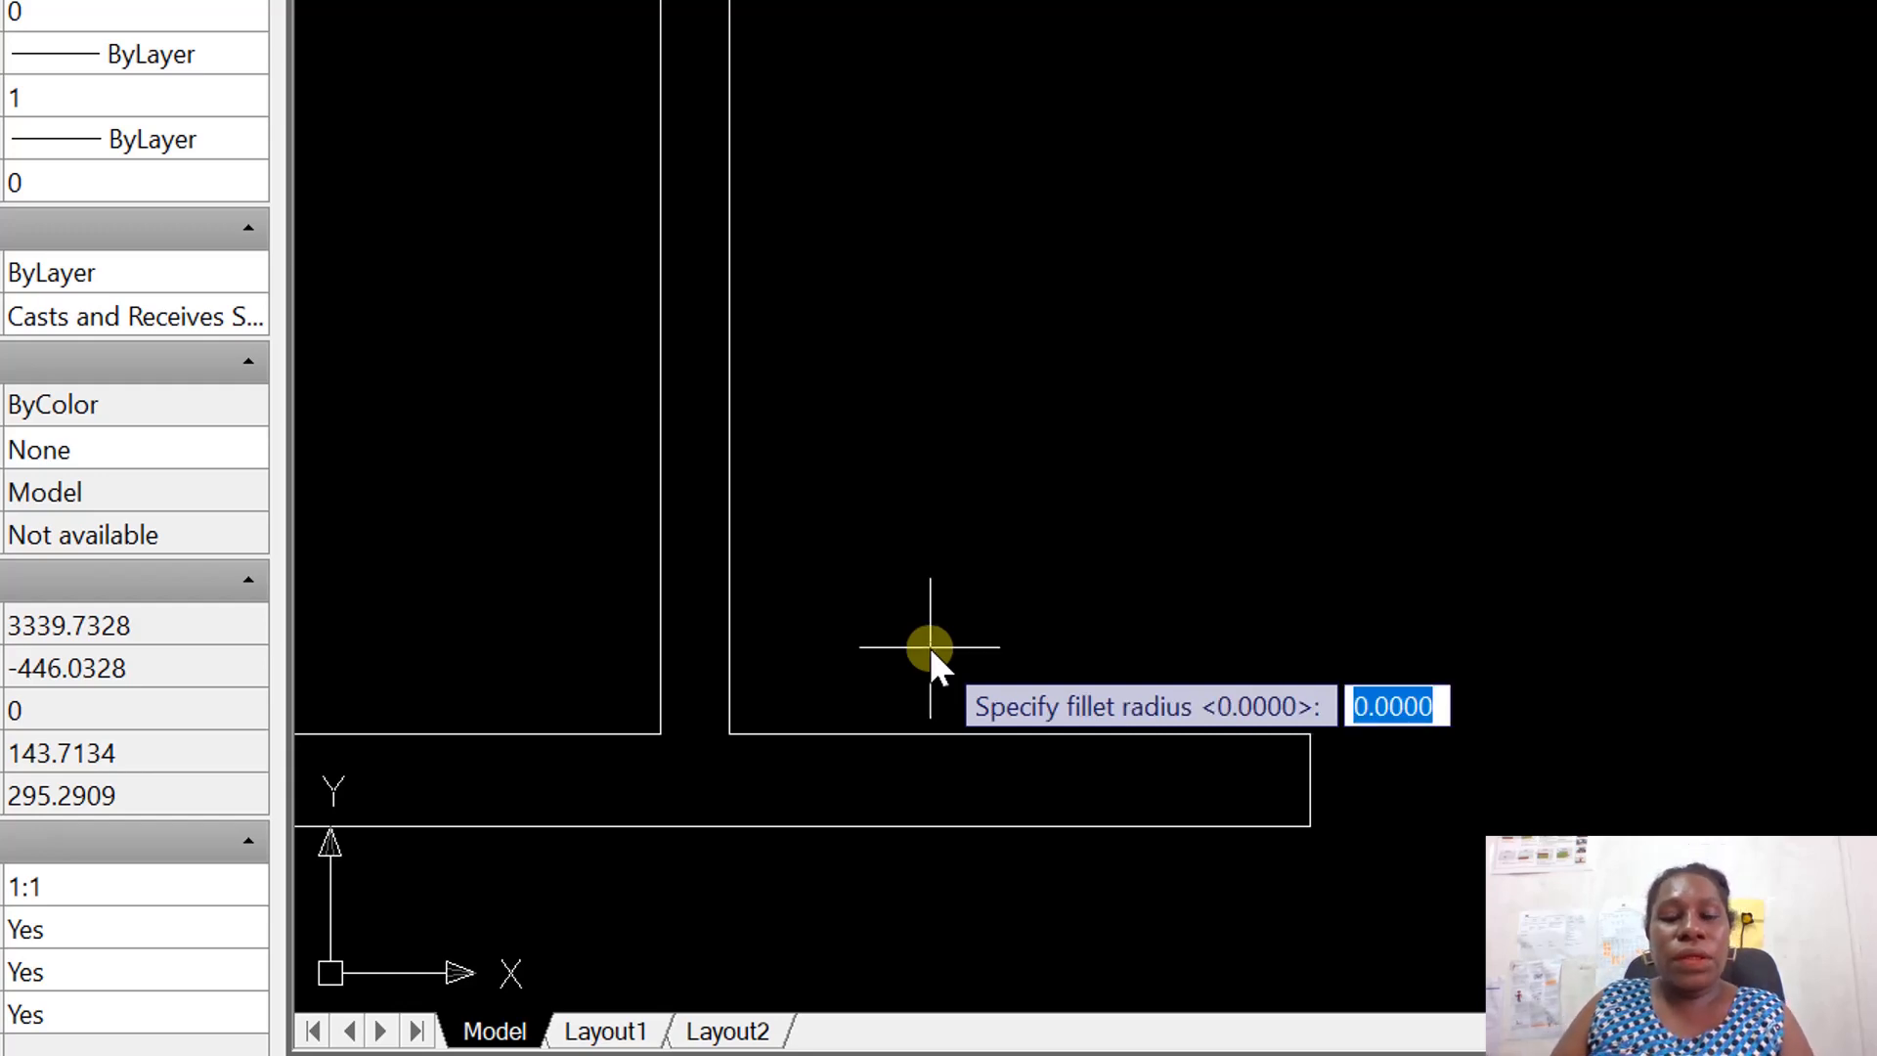
text(8.8)
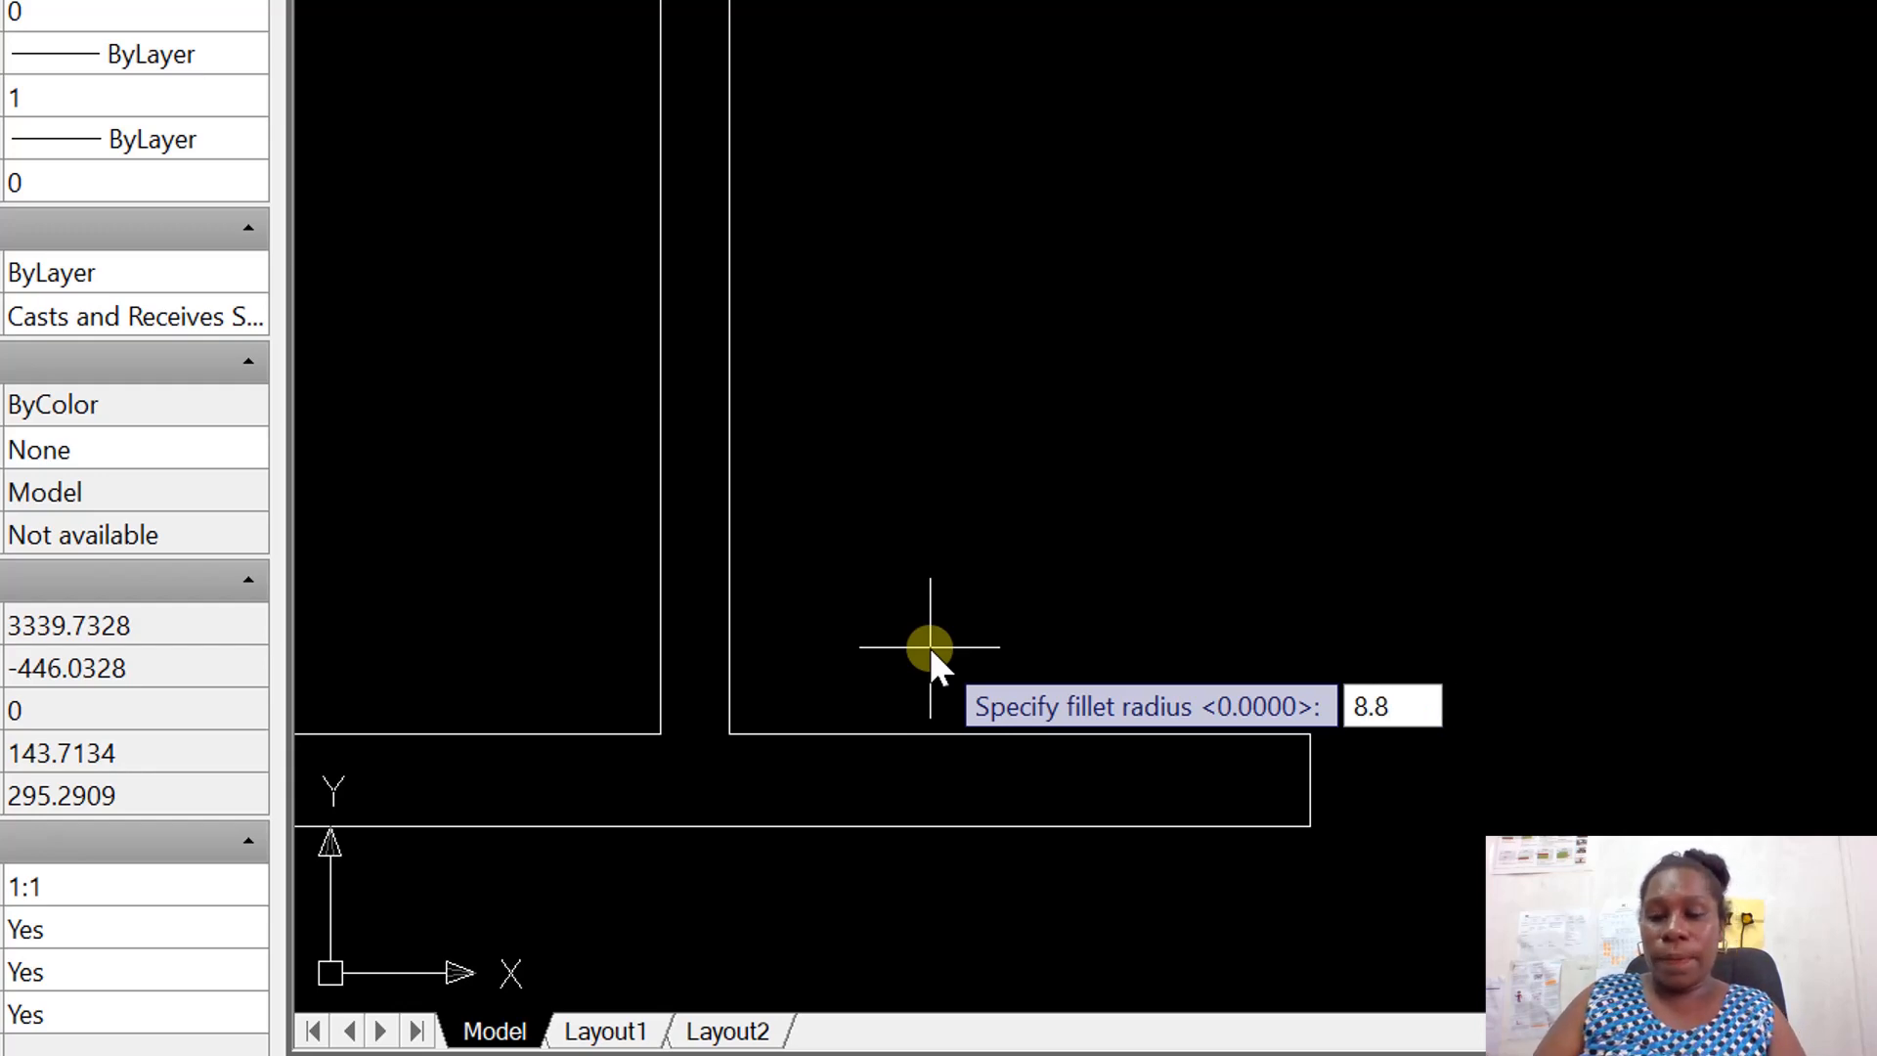
key(BackSpace)
text(9)
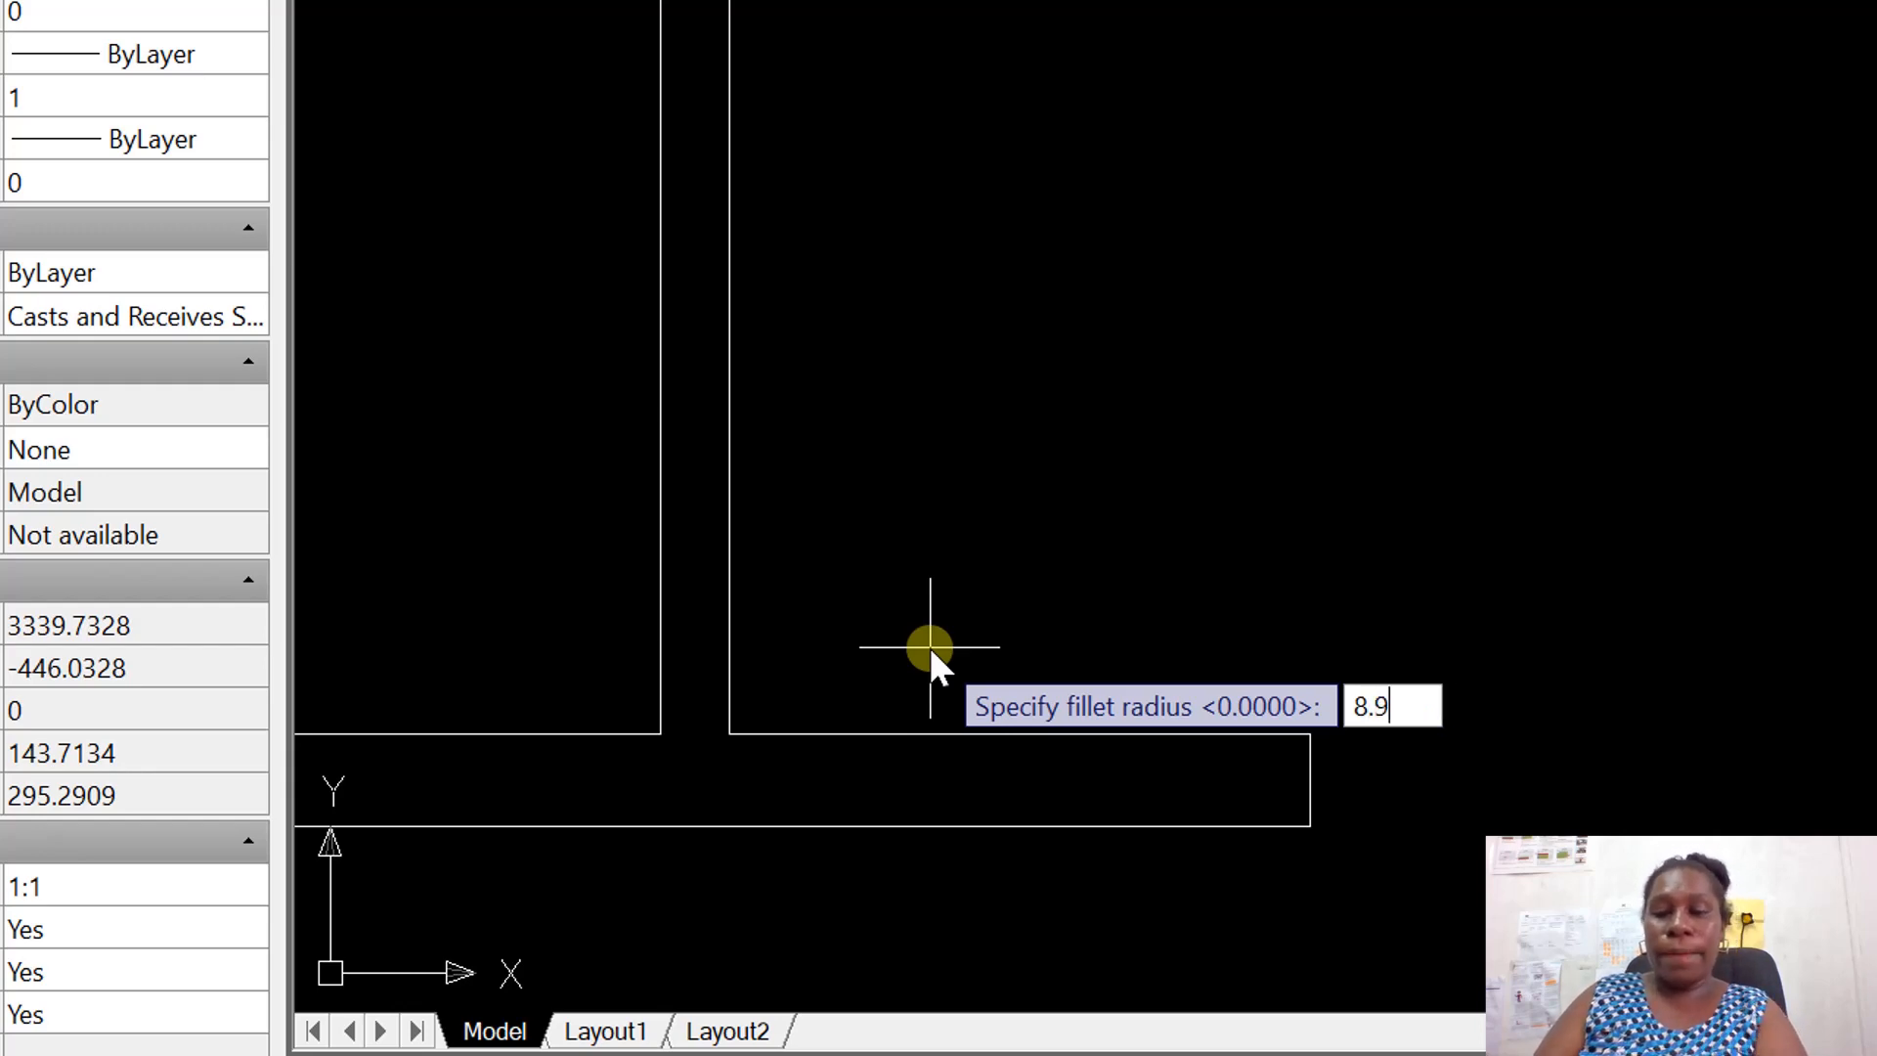
key(Return)
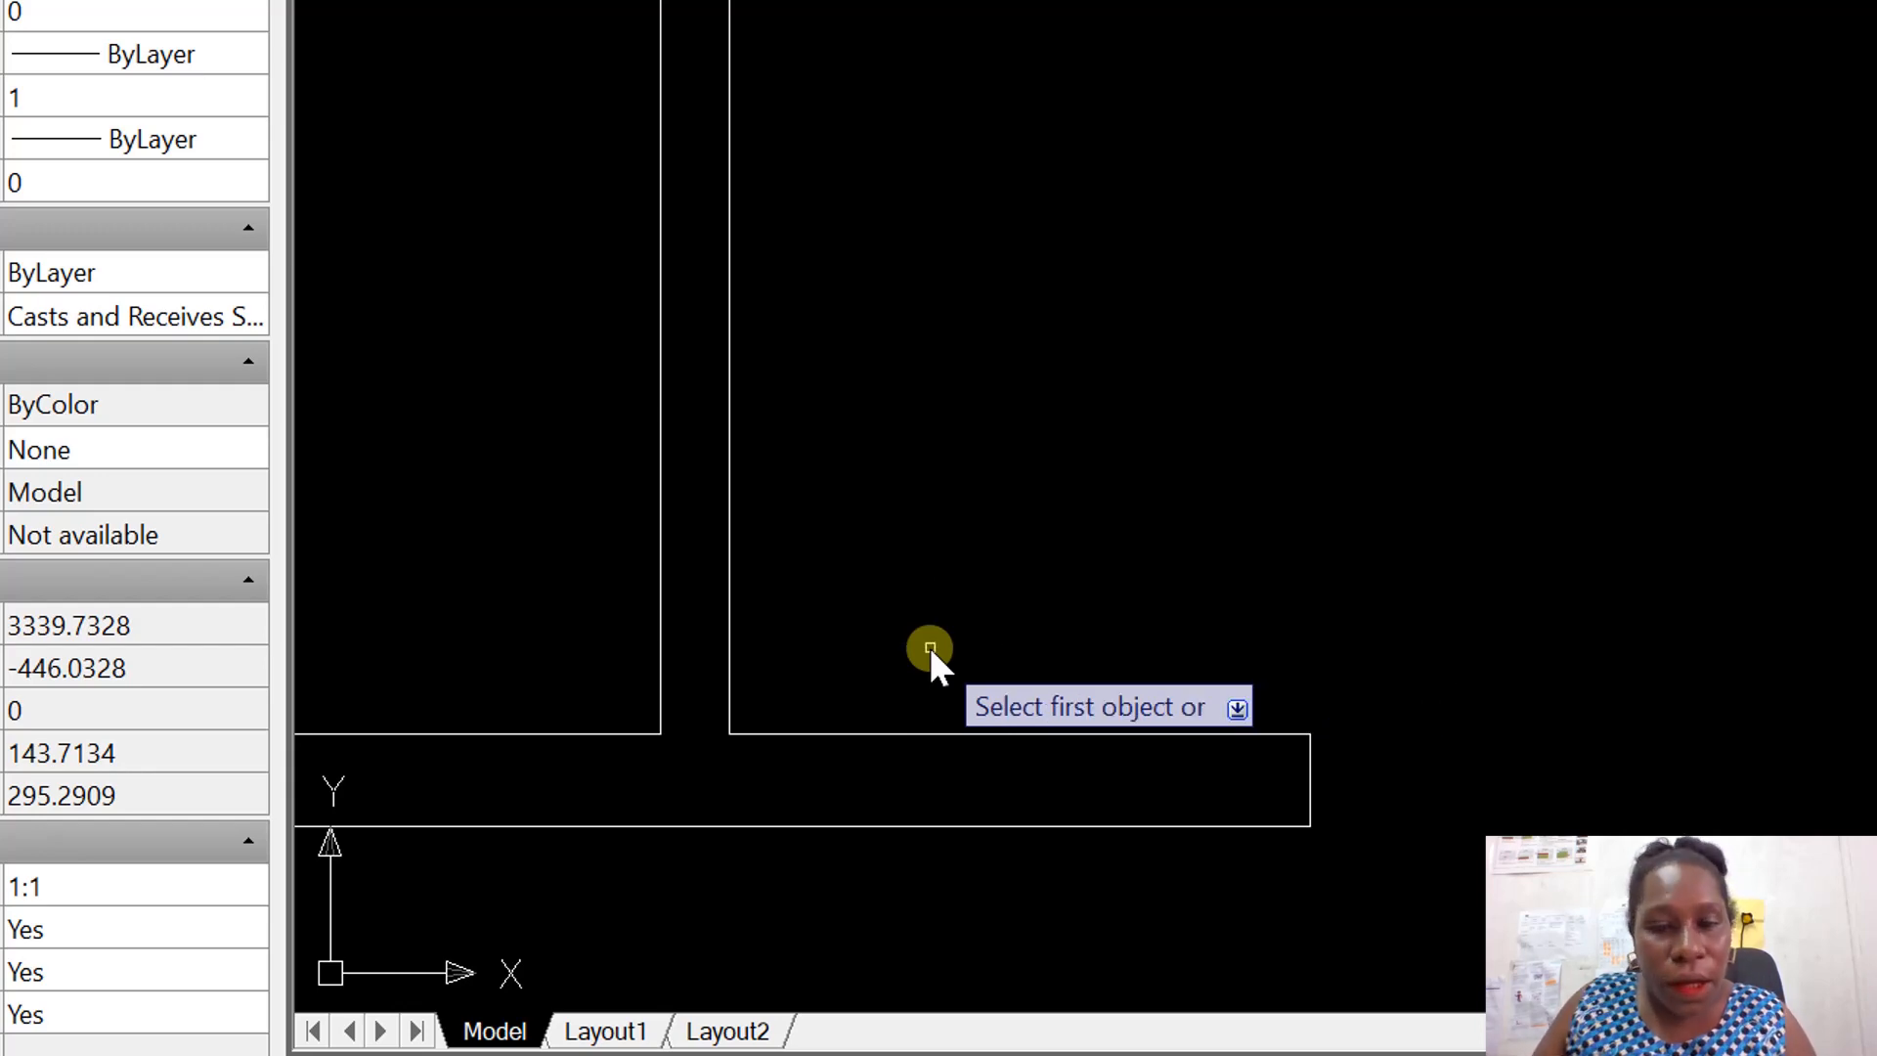
click(788, 736)
click(729, 683)
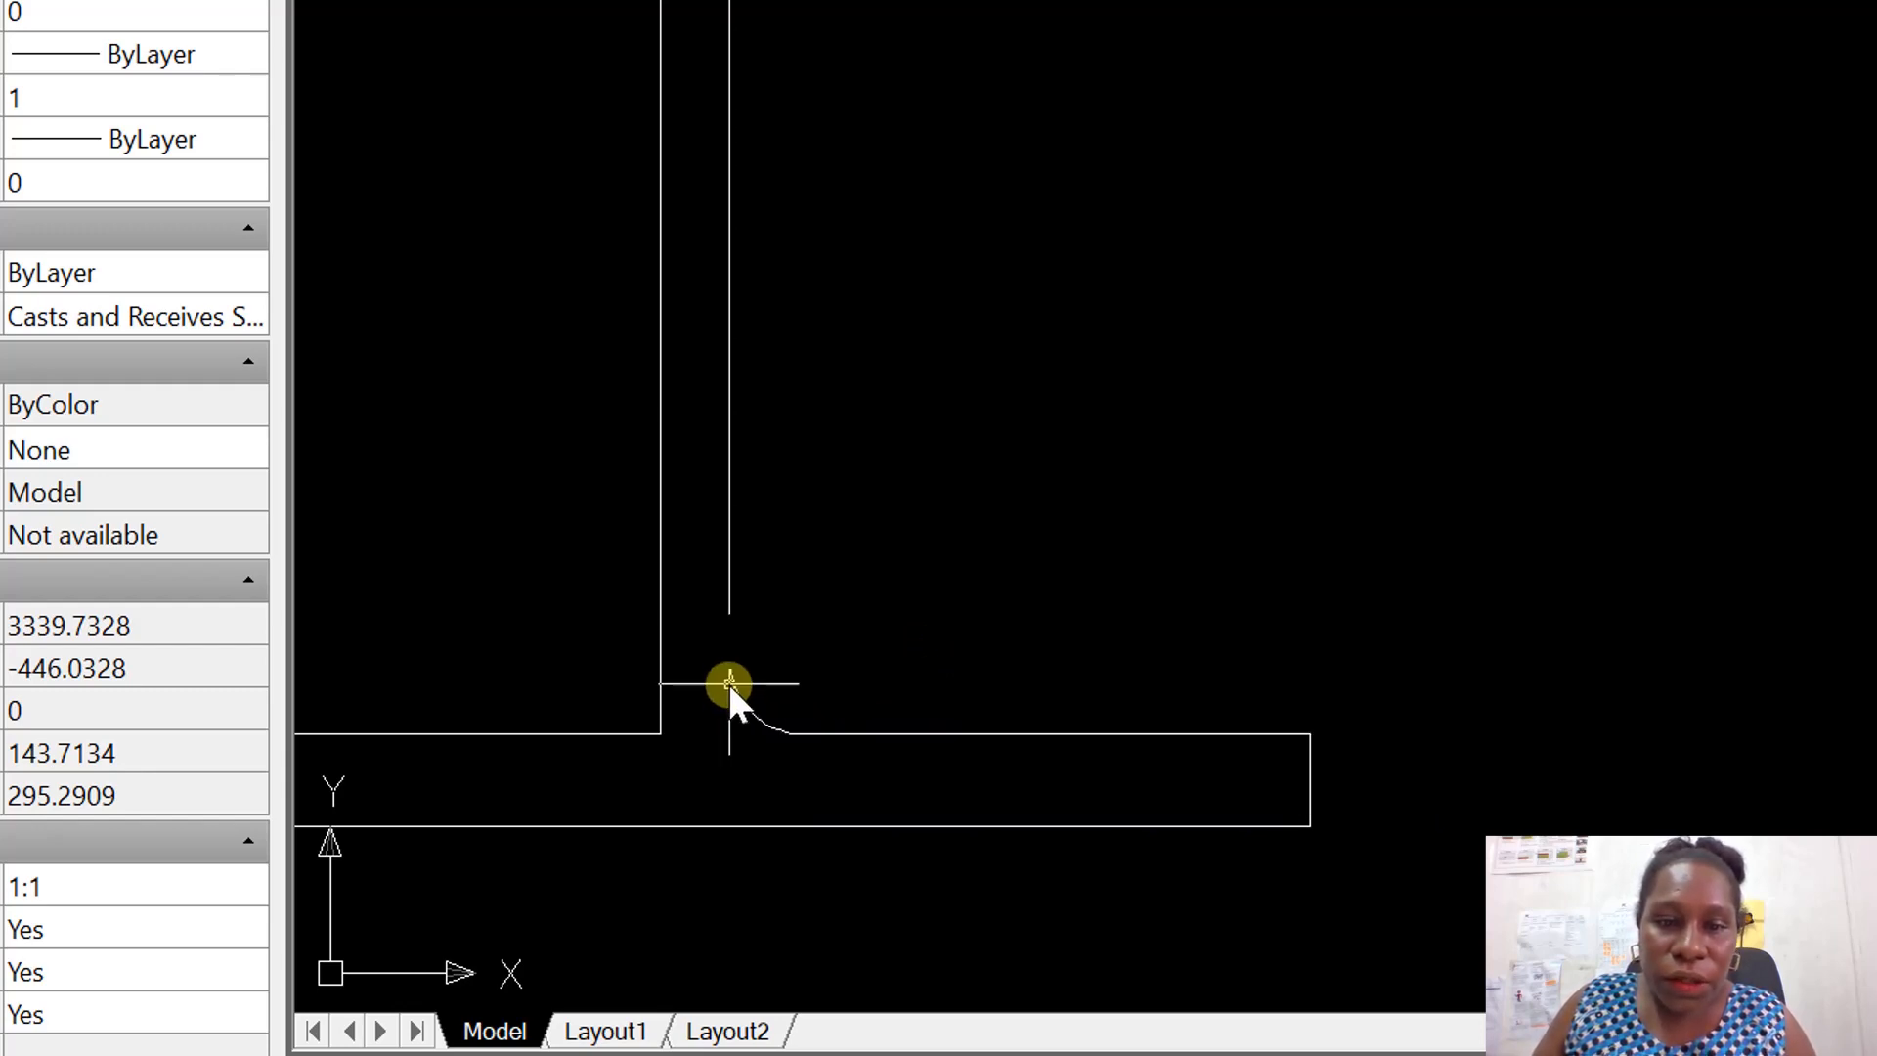
Fillet the corner between the lower flange's inner line and the left web line with the same radius.
scroll(987, 636, down, 6)
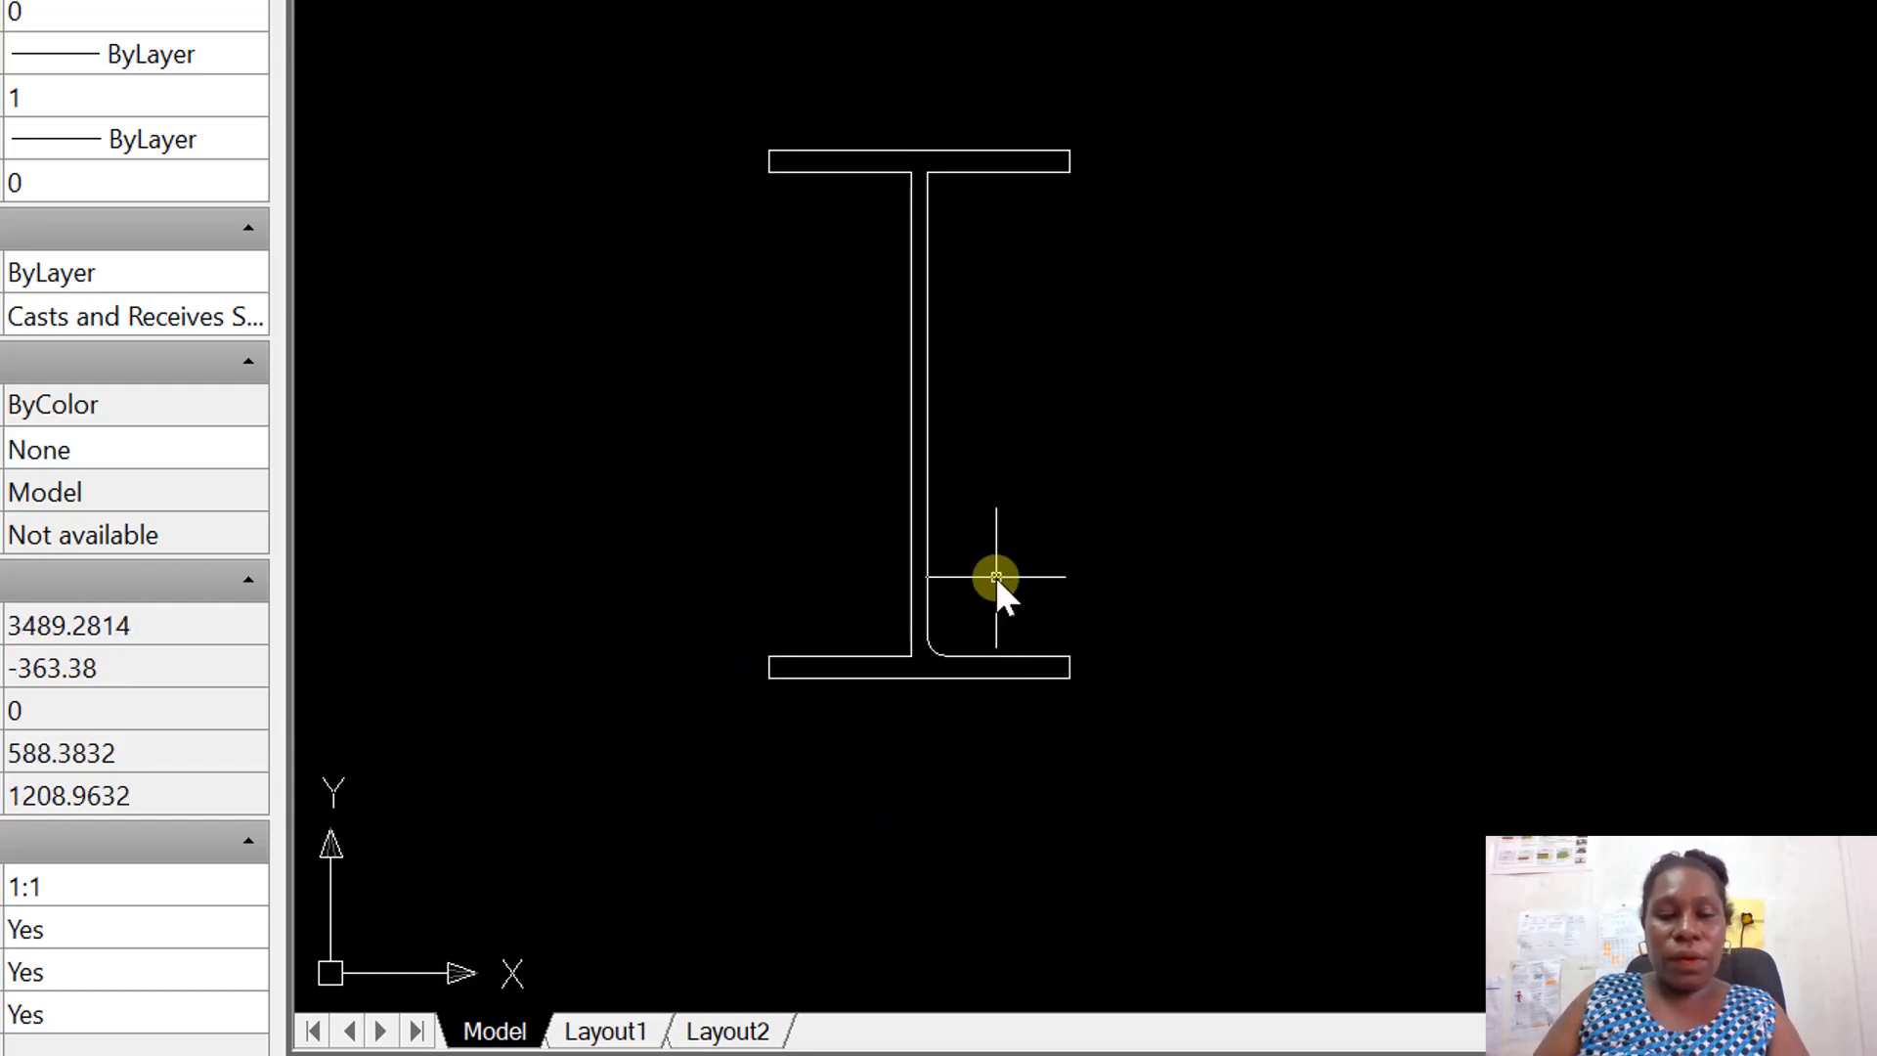
text(fill)
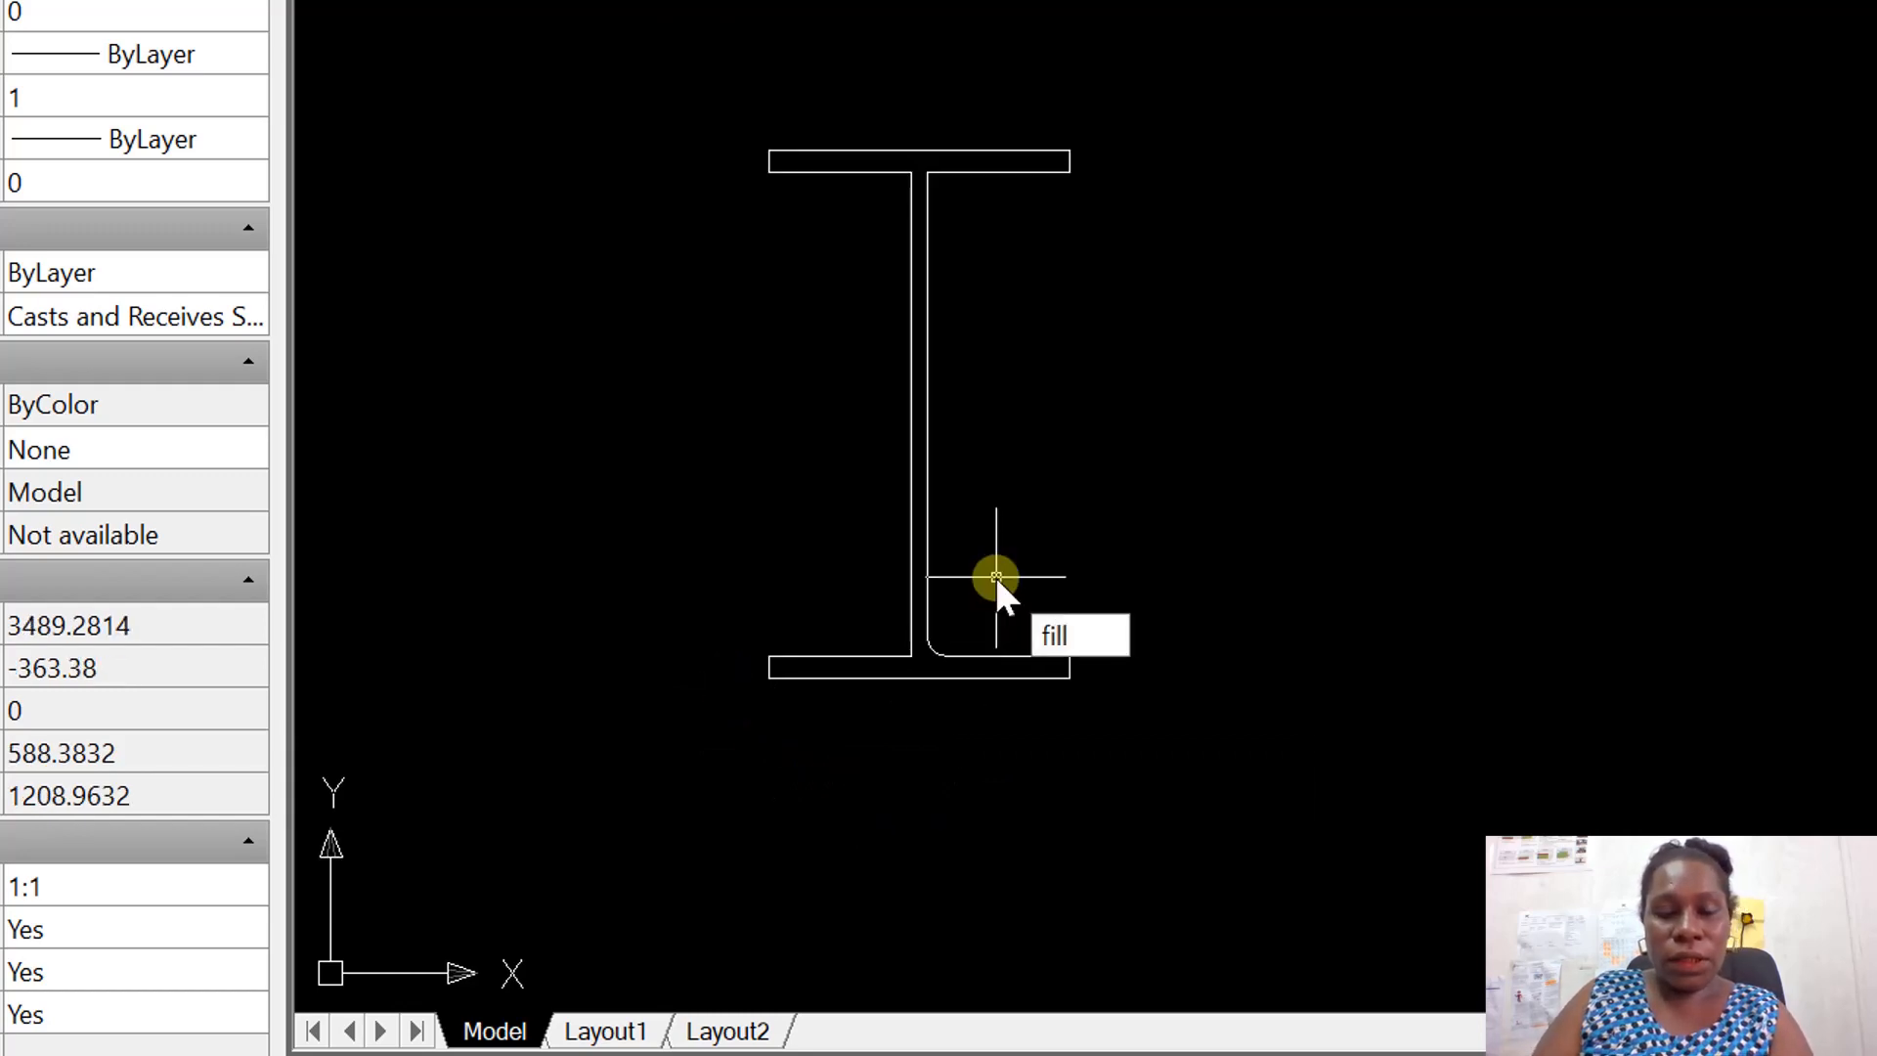
text(et)
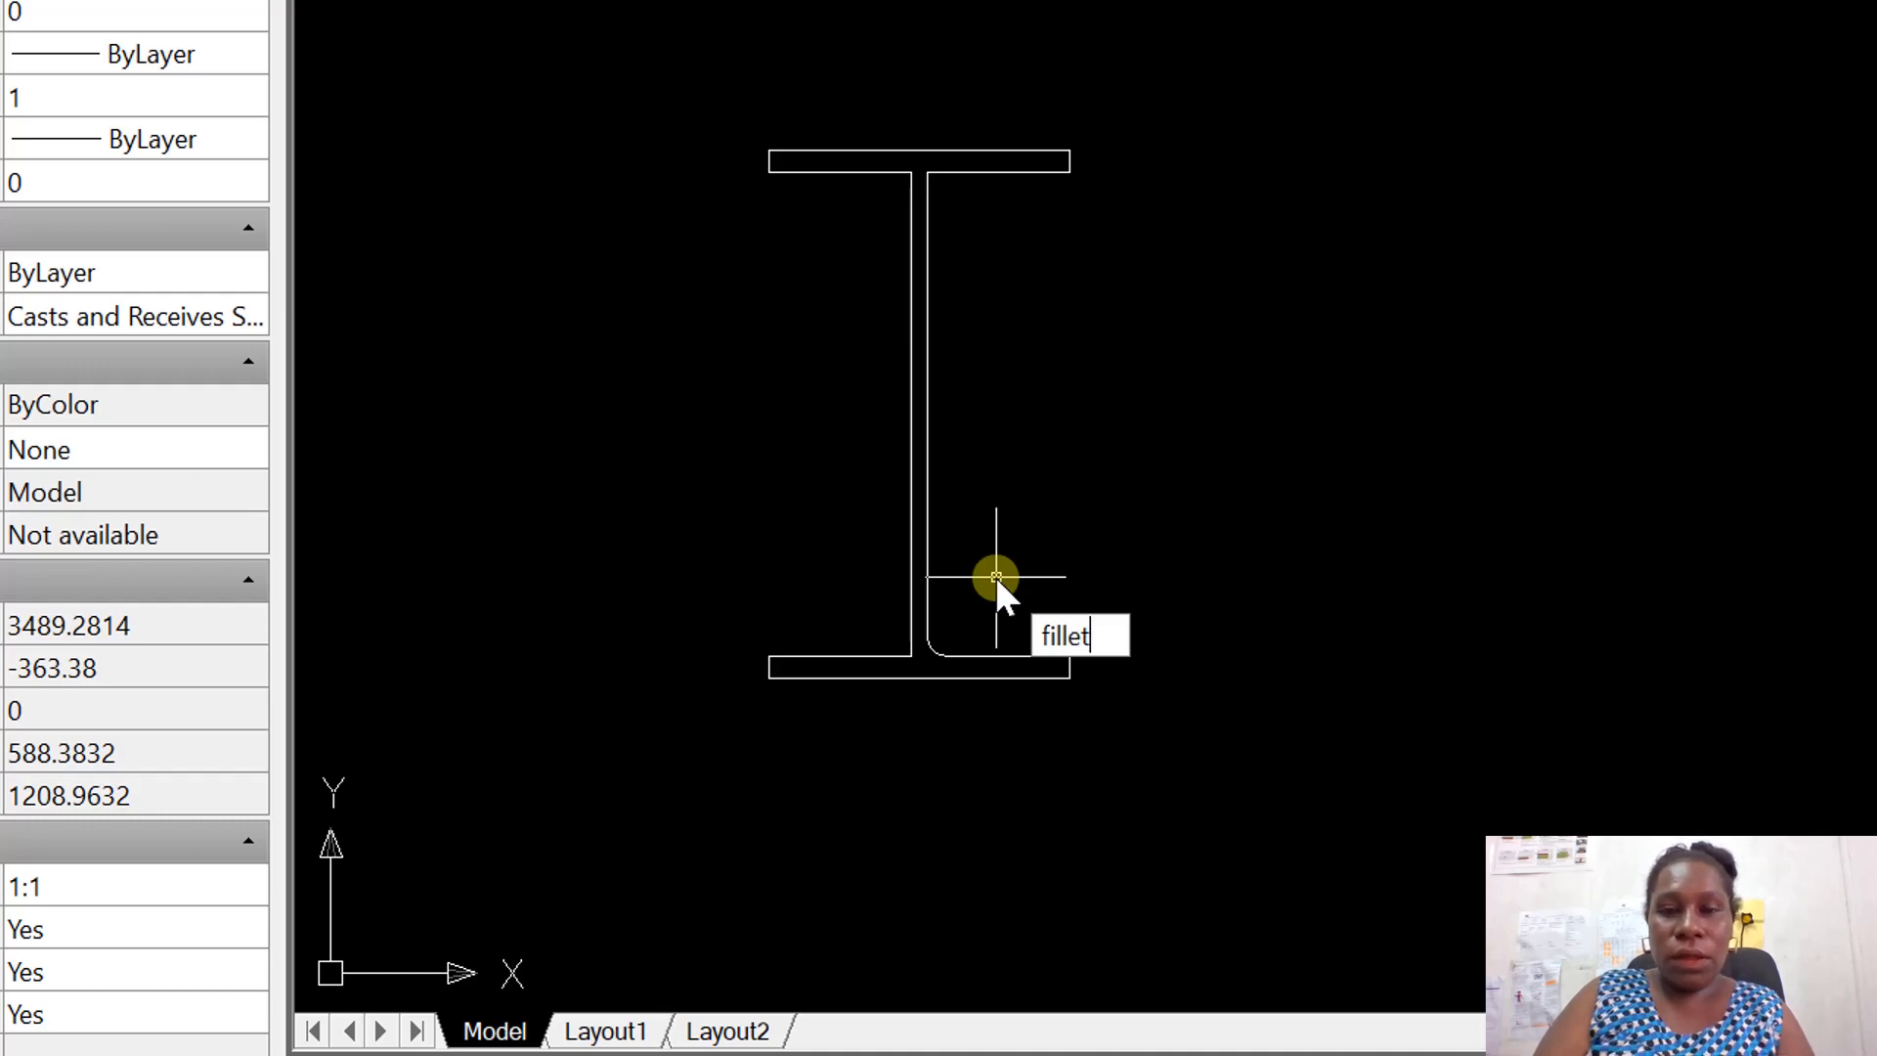
key(Return)
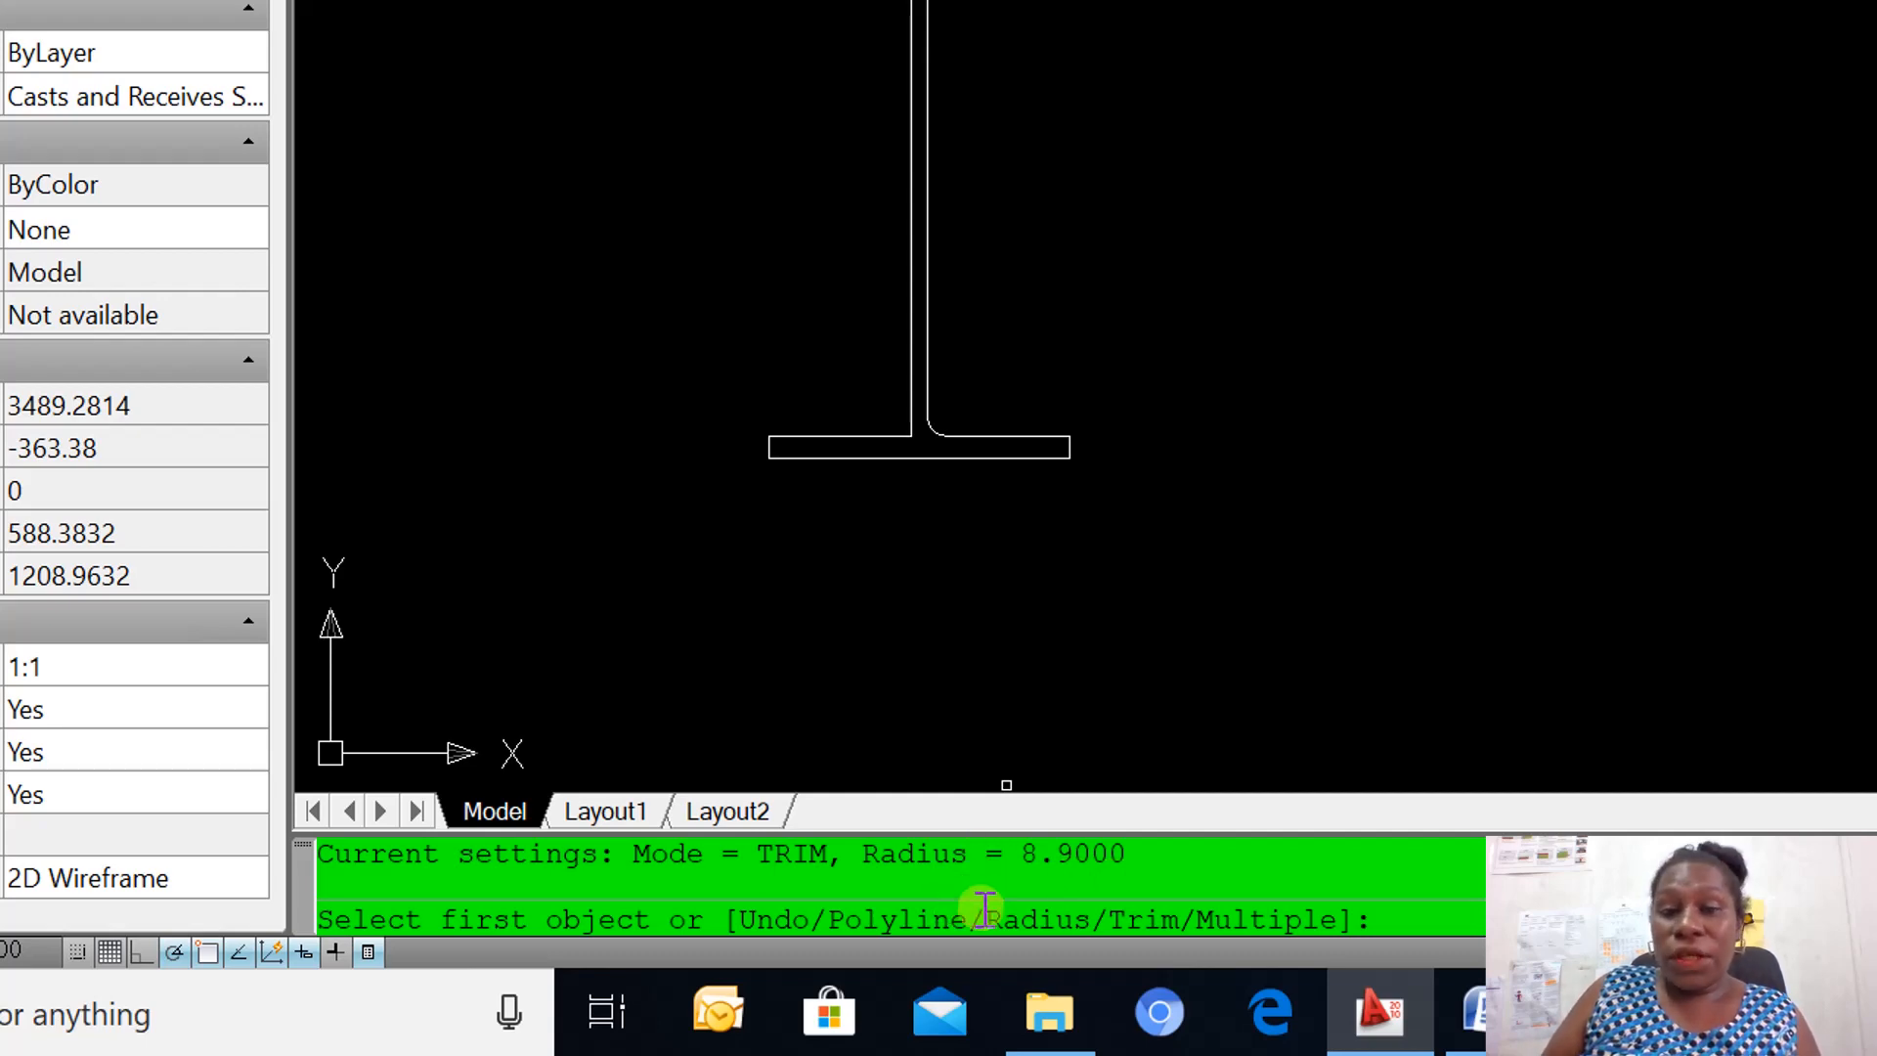
click(885, 436)
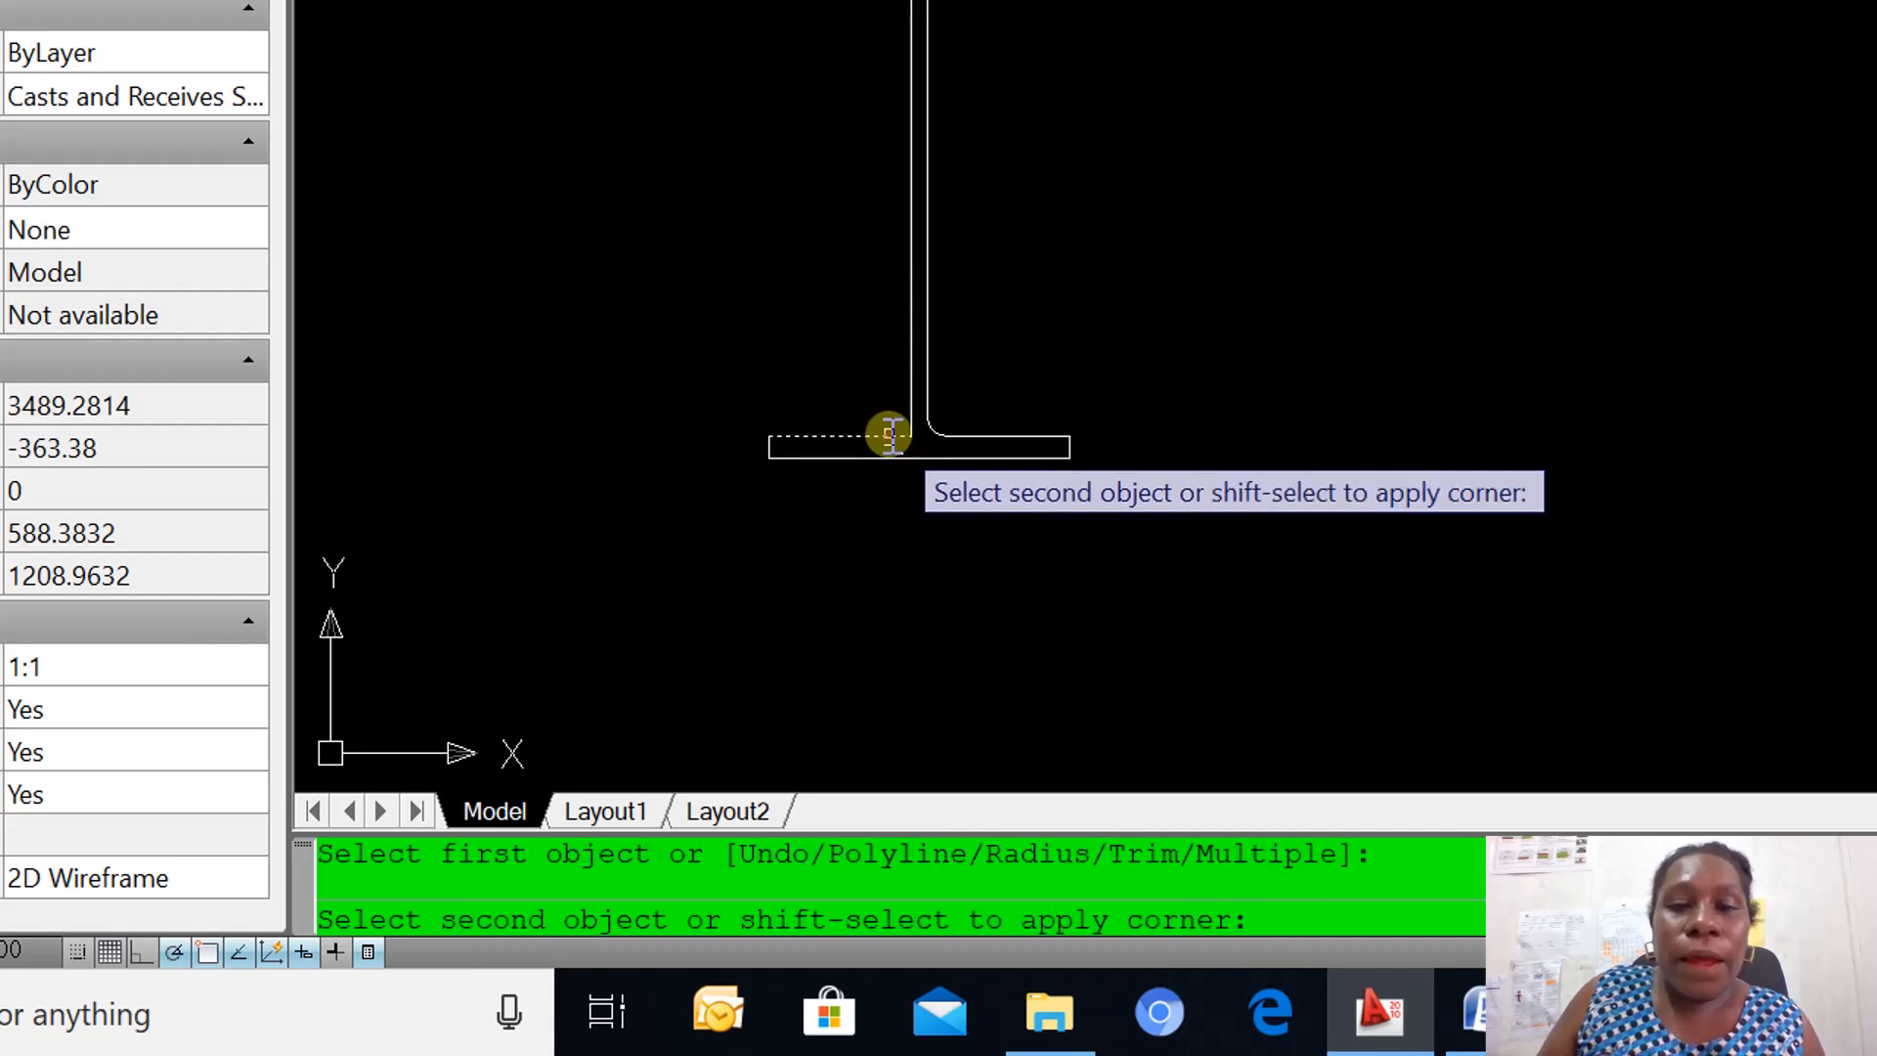
click(909, 422)
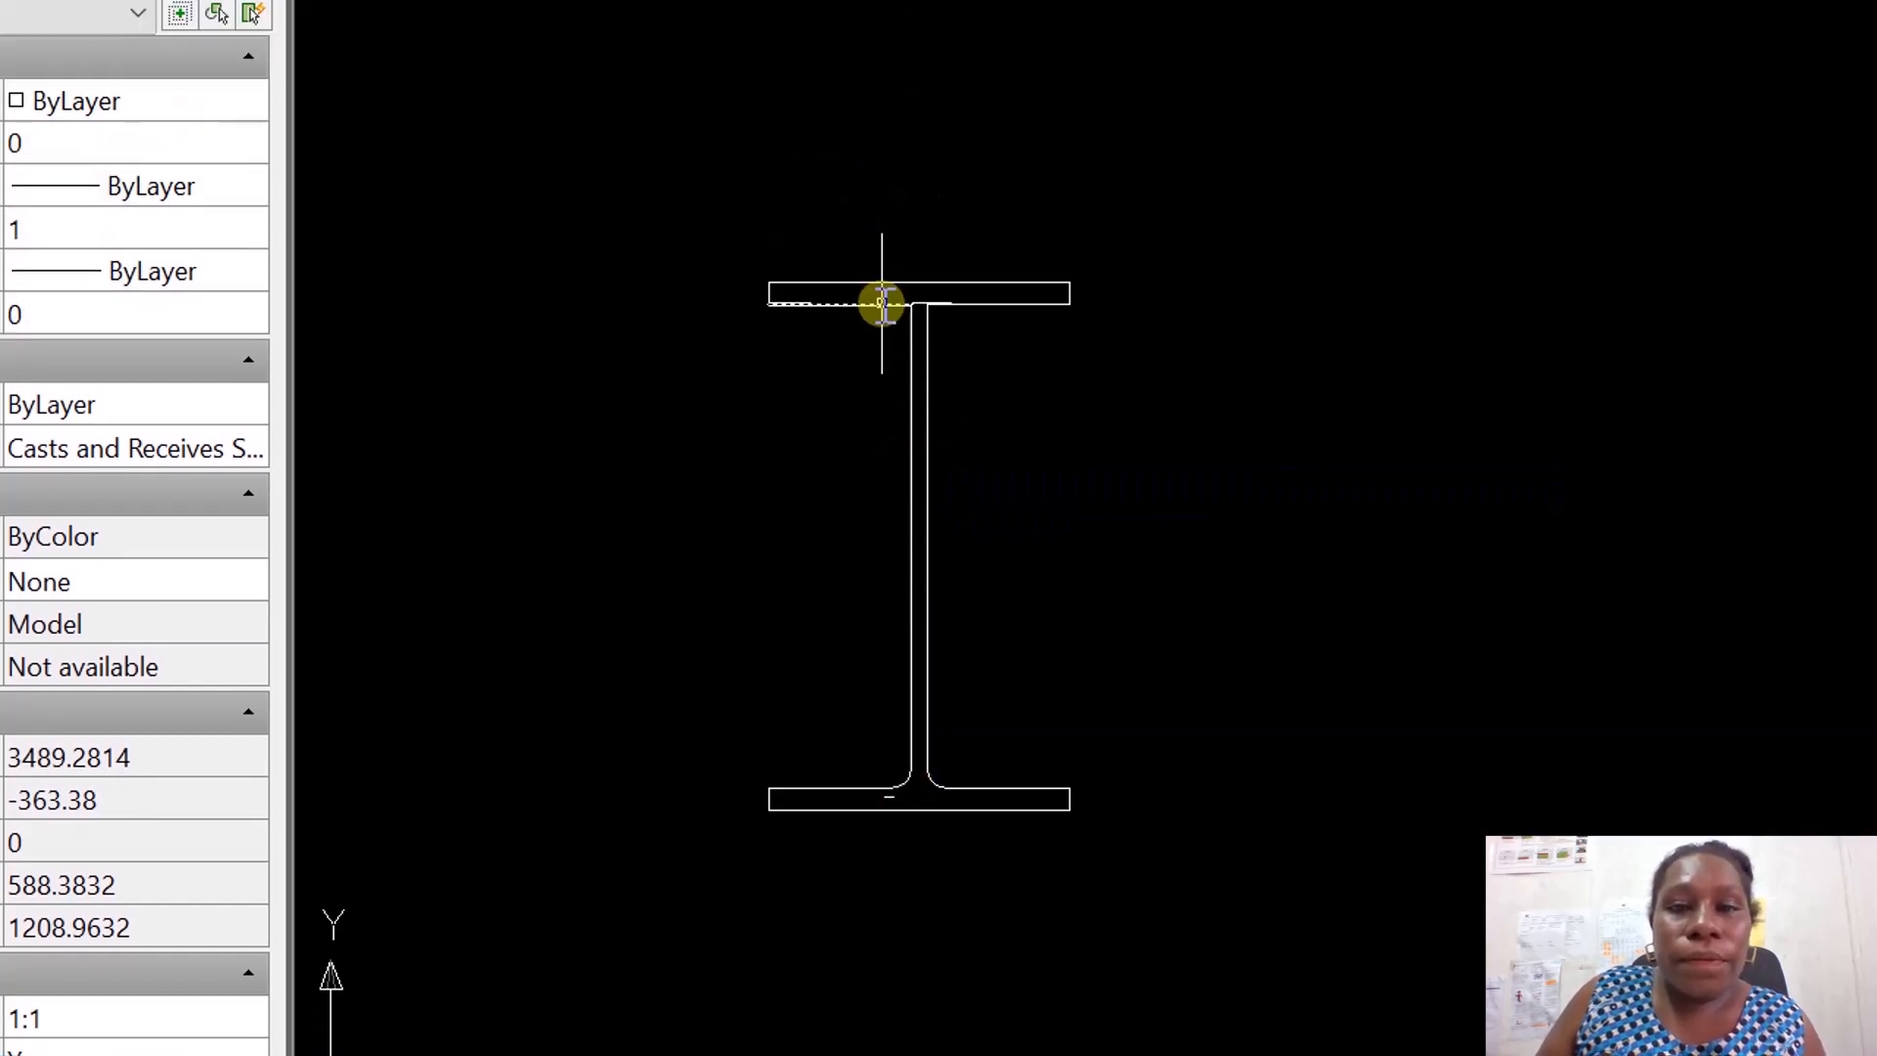
Repeat the Fillet command on the corner between the right web line and the upper flange's inner line.
right_click(1009, 363)
click(1023, 387)
click(929, 329)
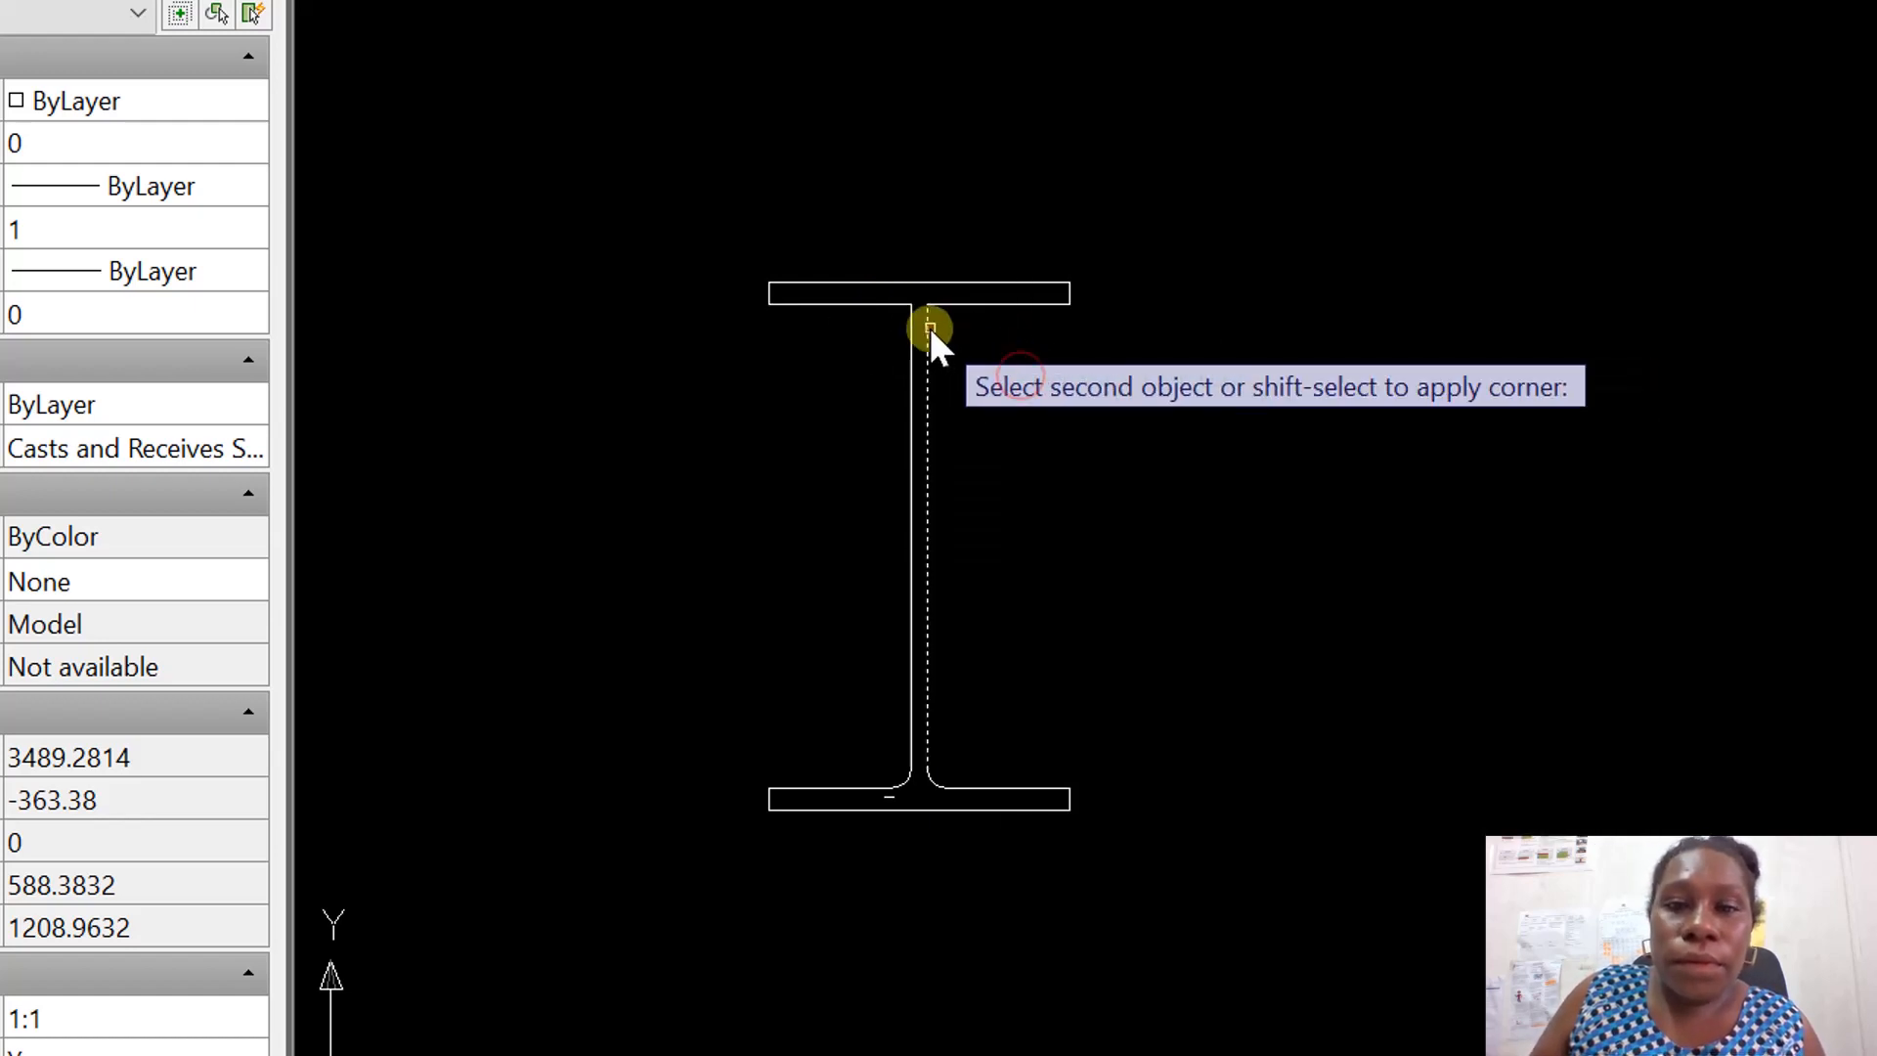
click(940, 310)
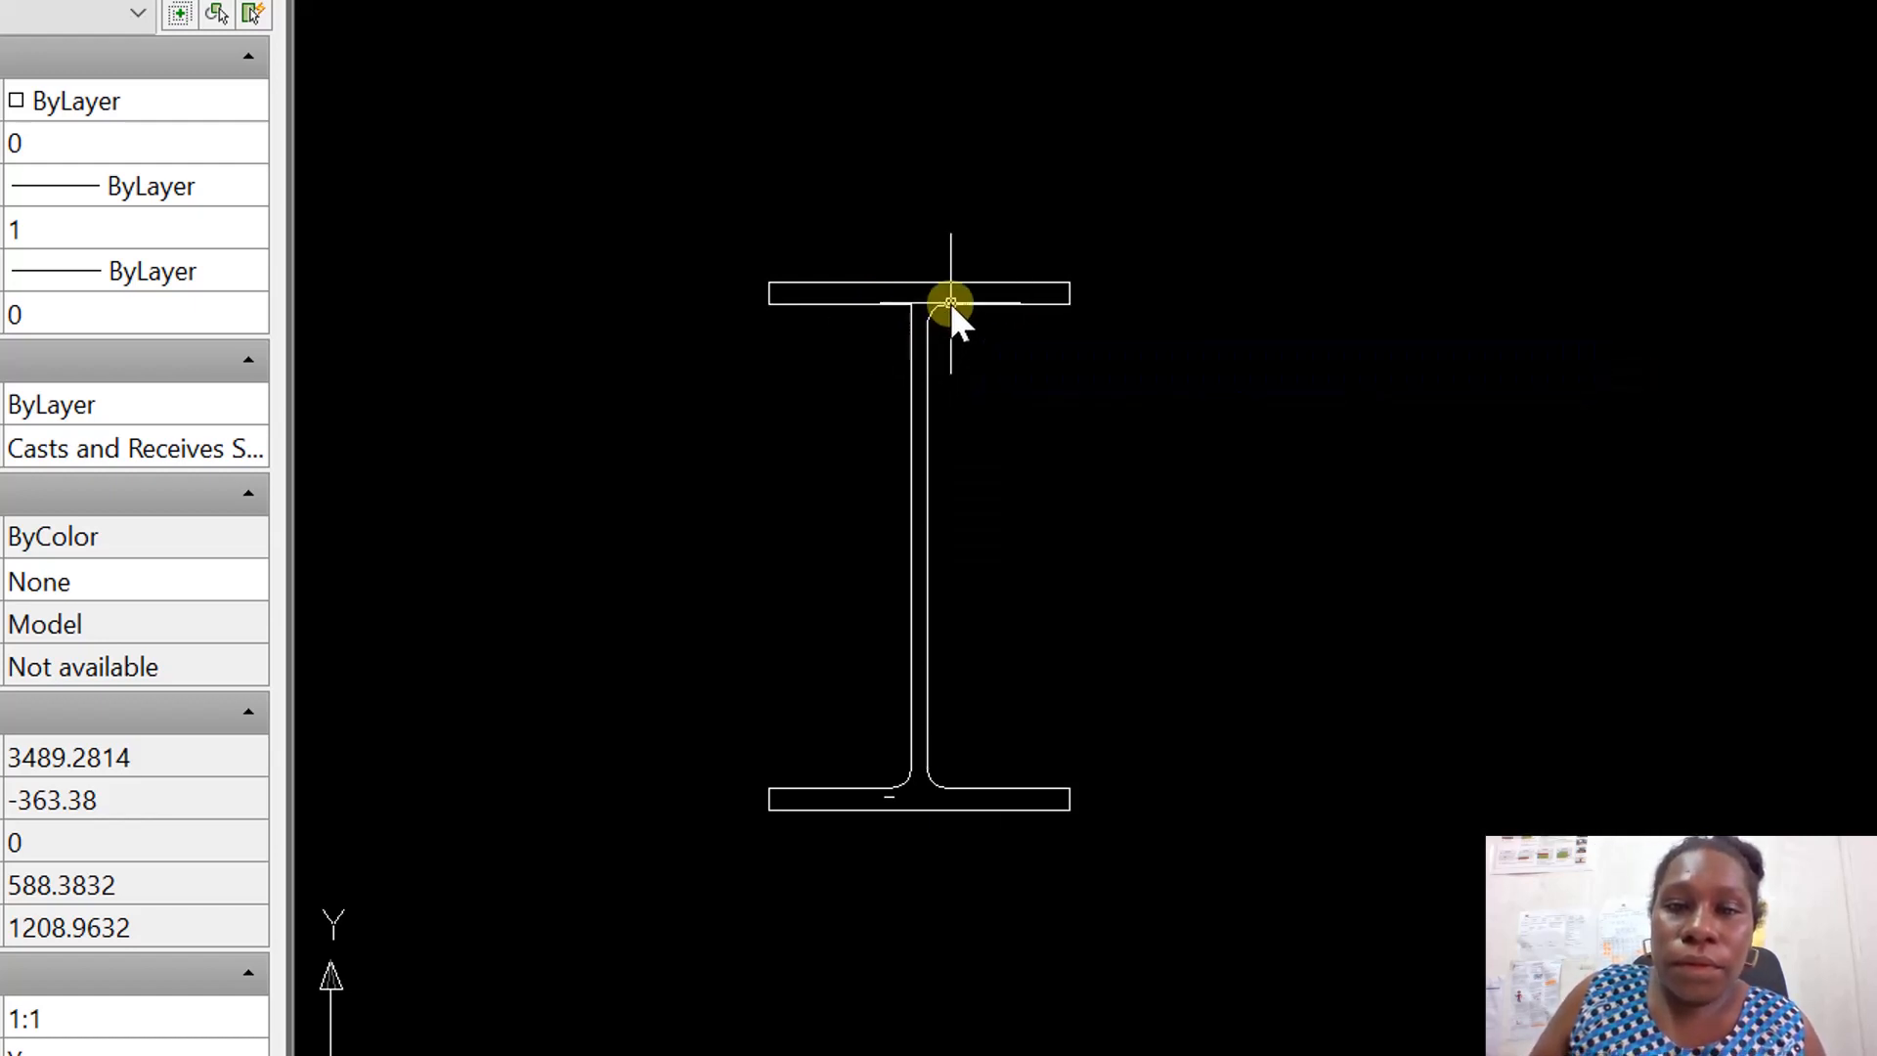
Fillet the corner between the left web line and the upper flange's inner line with the same radius.
right_click(884, 349)
click(905, 372)
click(908, 342)
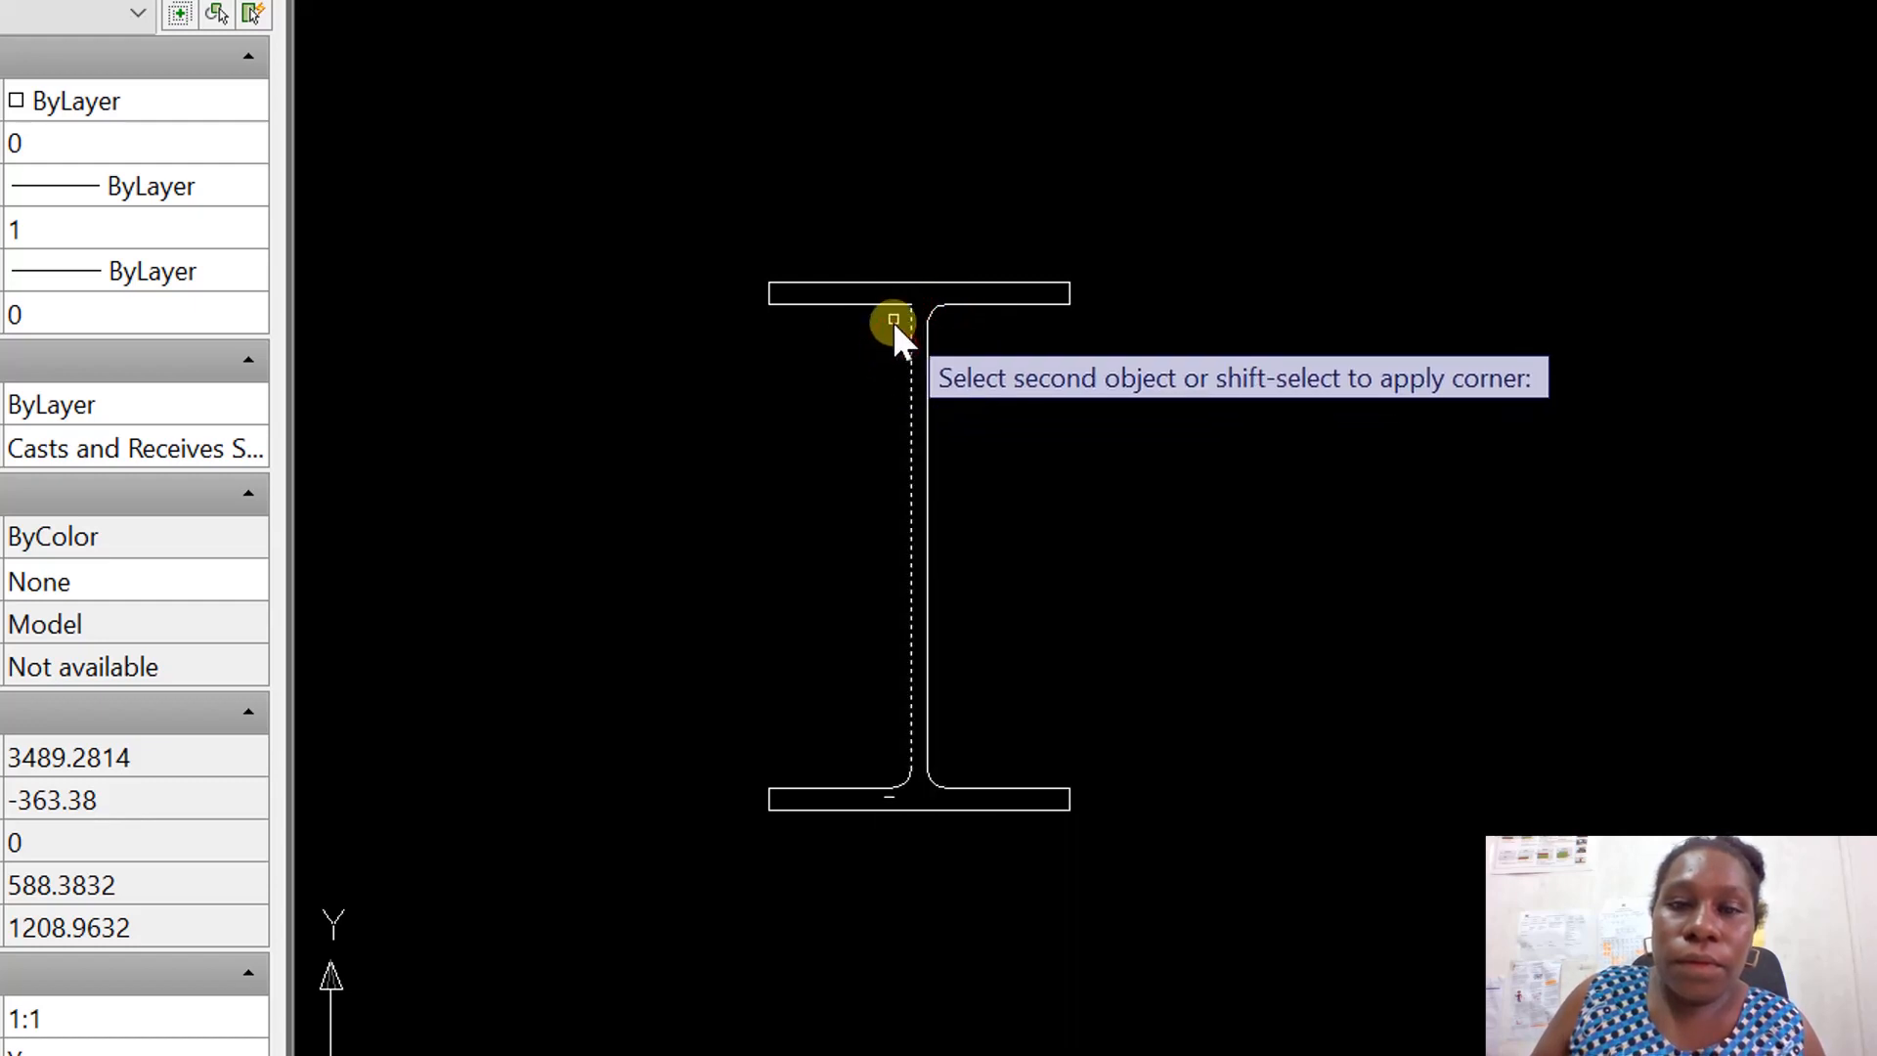
click(891, 304)
scroll(1163, 528, down, 5)
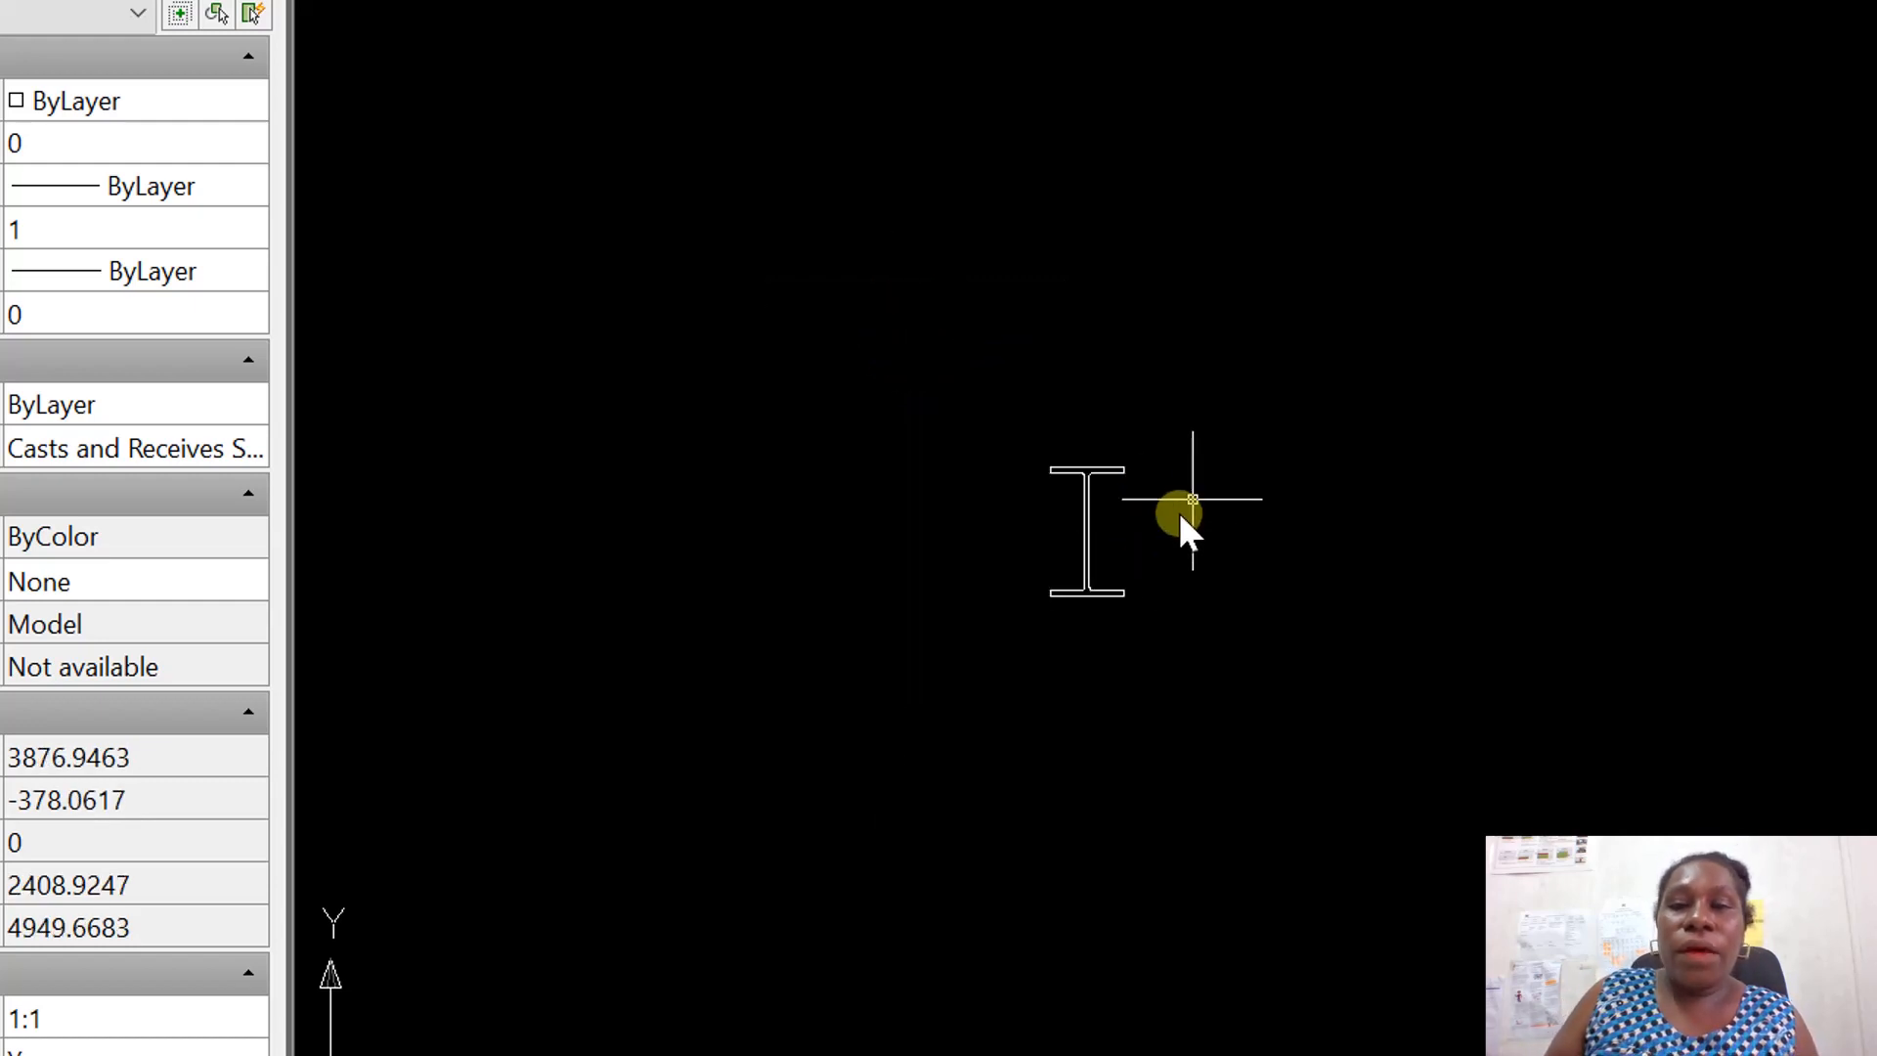
scroll(1202, 451, up, 4)
scroll(958, 753, up, 3)
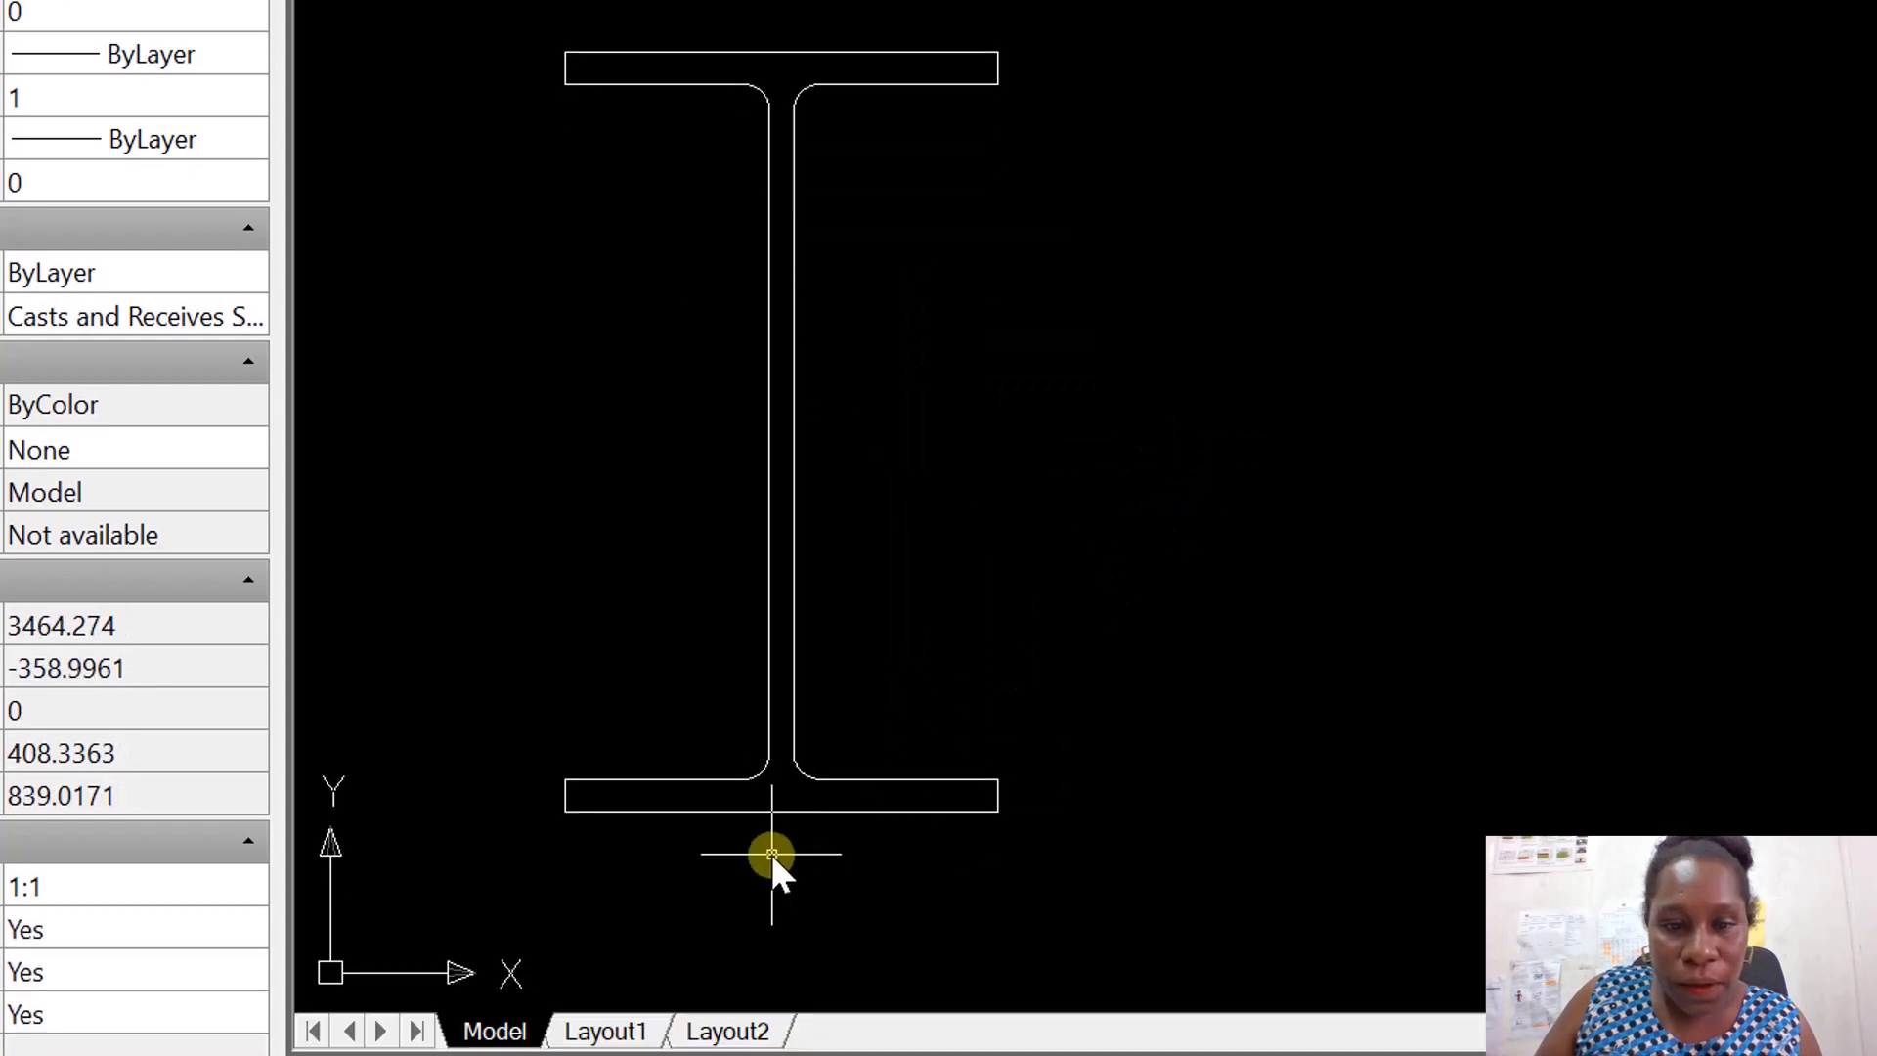
scroll(958, 625, down, 3)
scroll(1160, 709, down, 6)
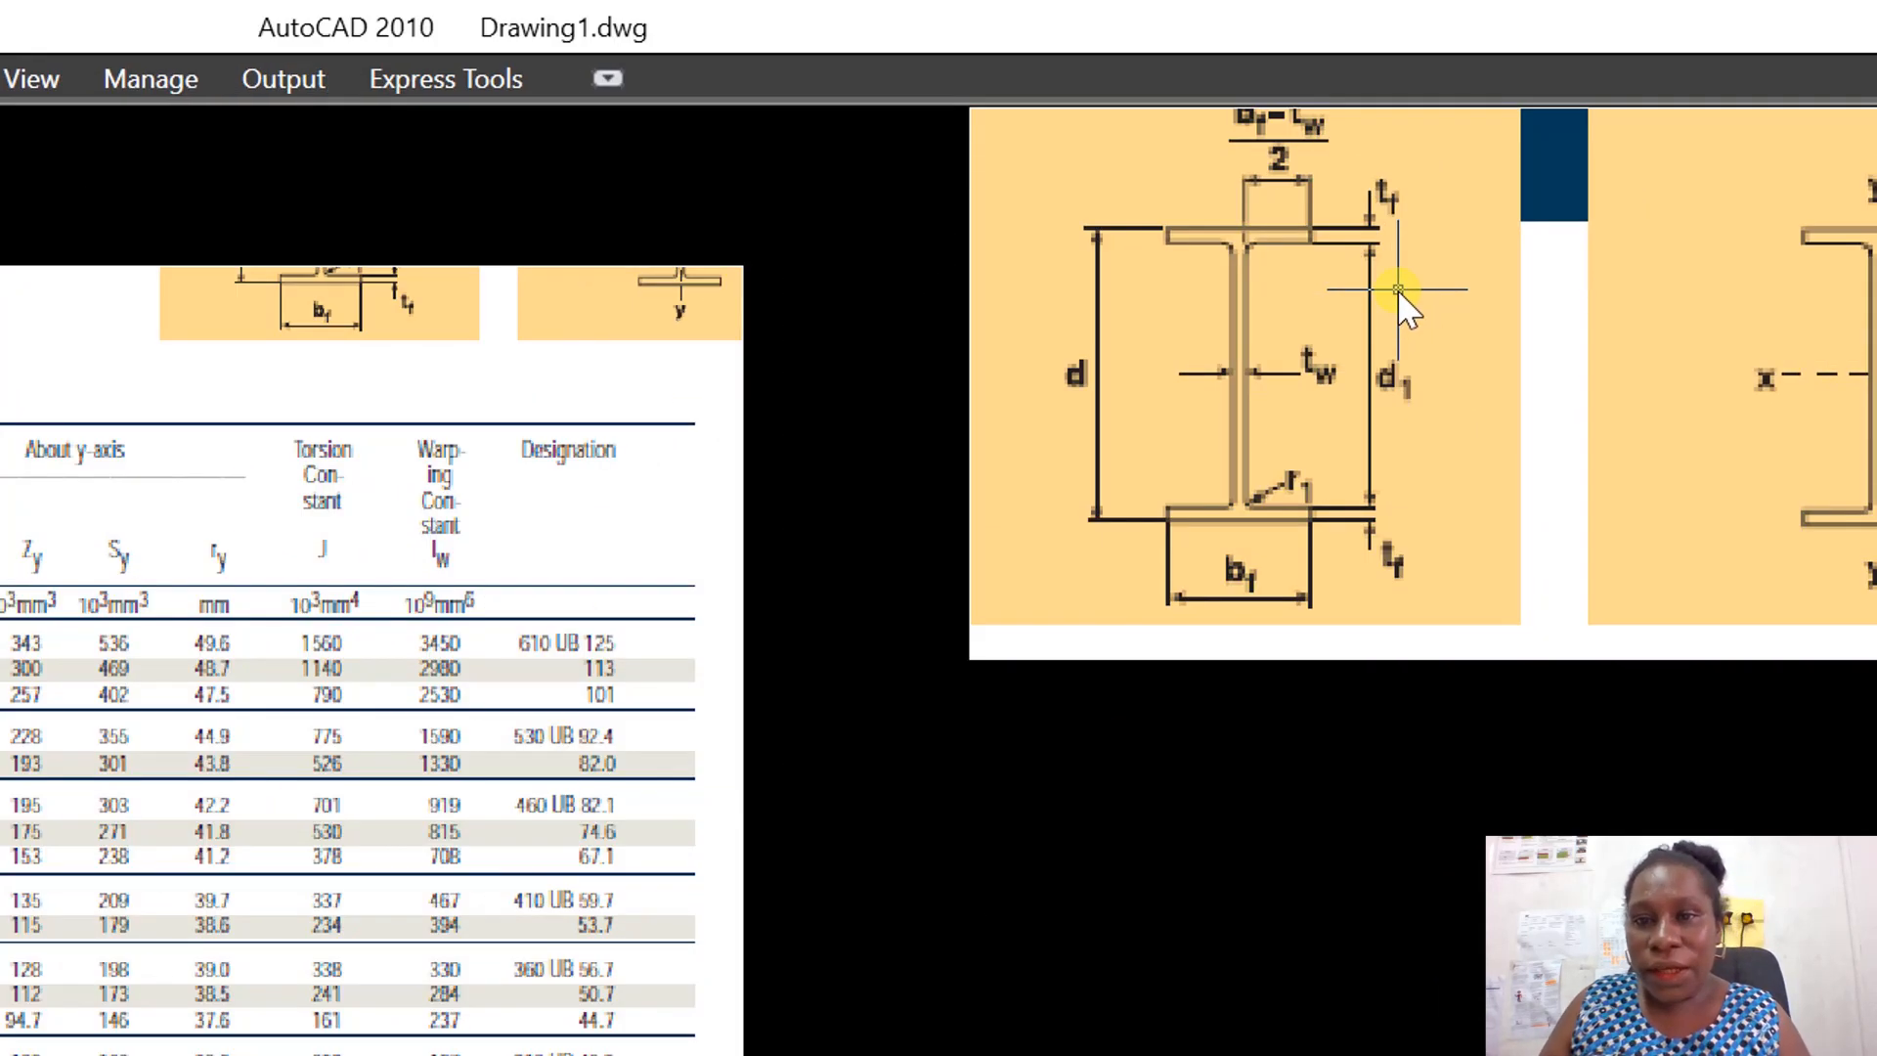
scroll(1400, 303, down, 5)
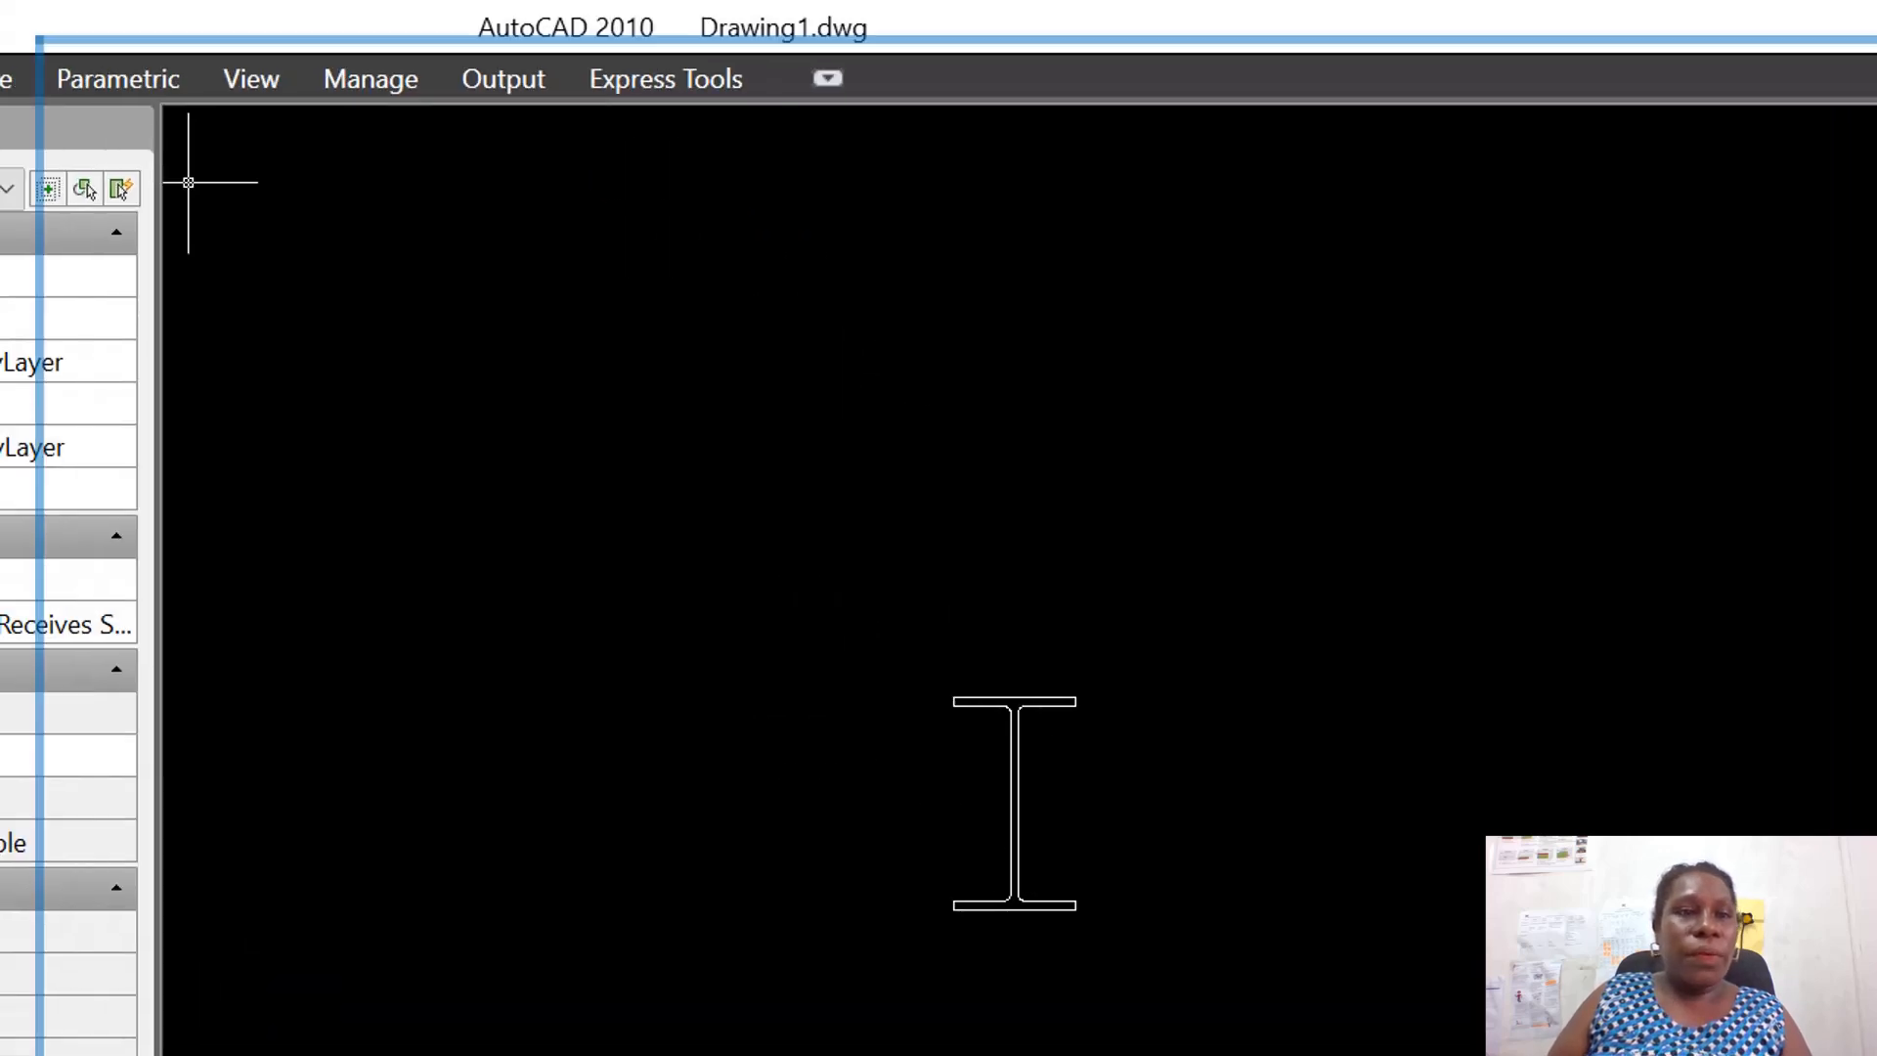
click(156, 80)
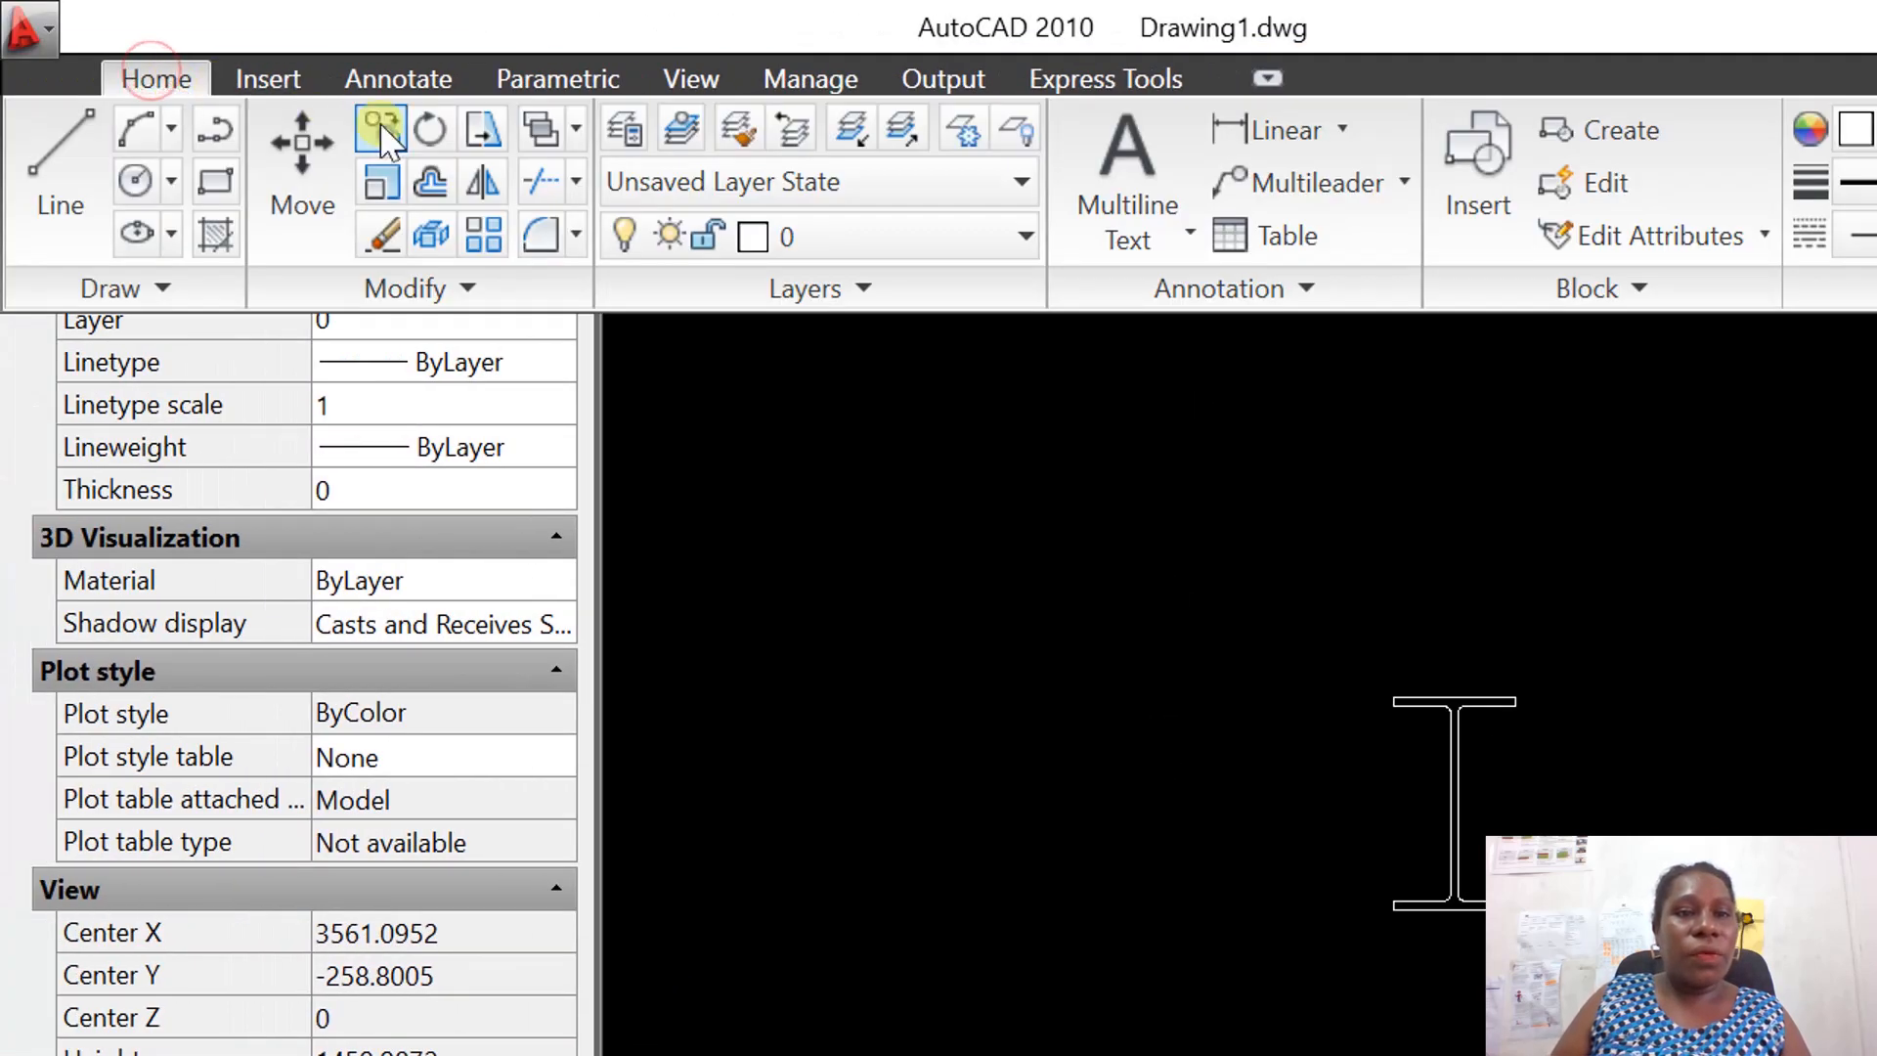
click(577, 237)
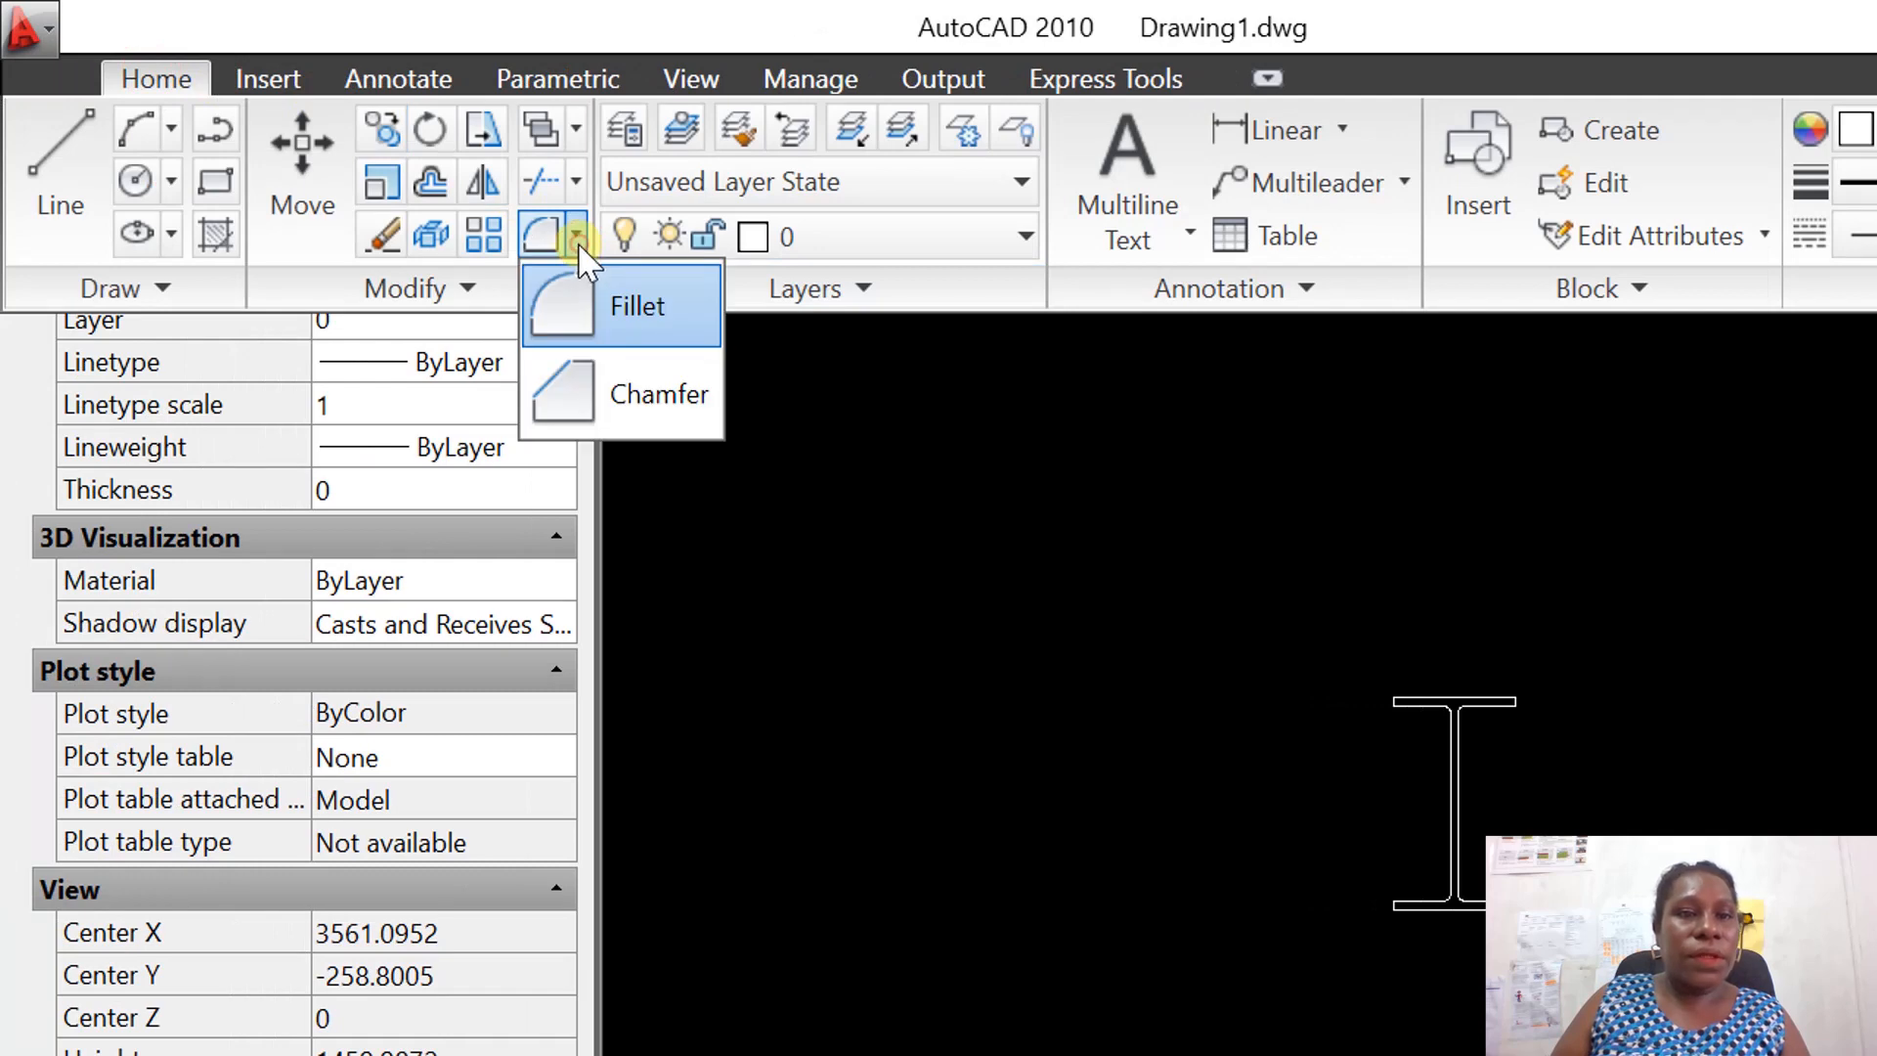
click(575, 139)
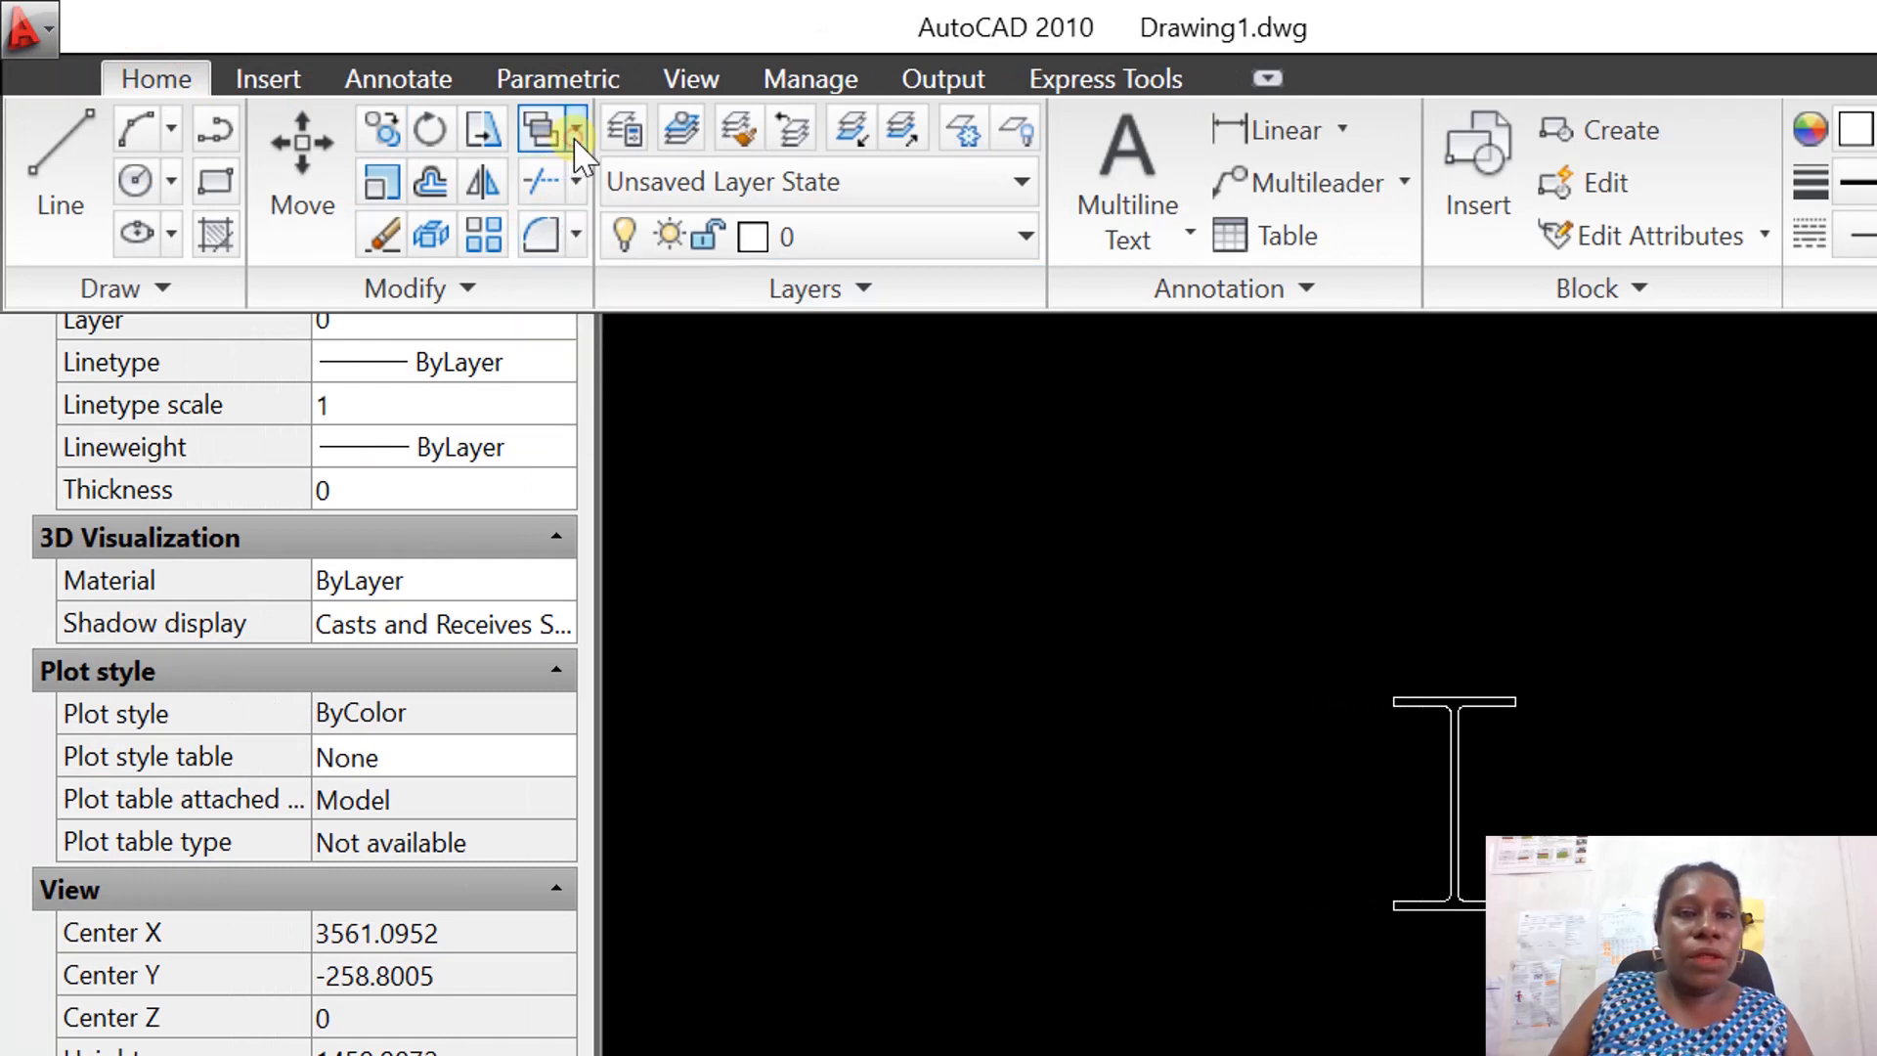
click(577, 137)
click(459, 285)
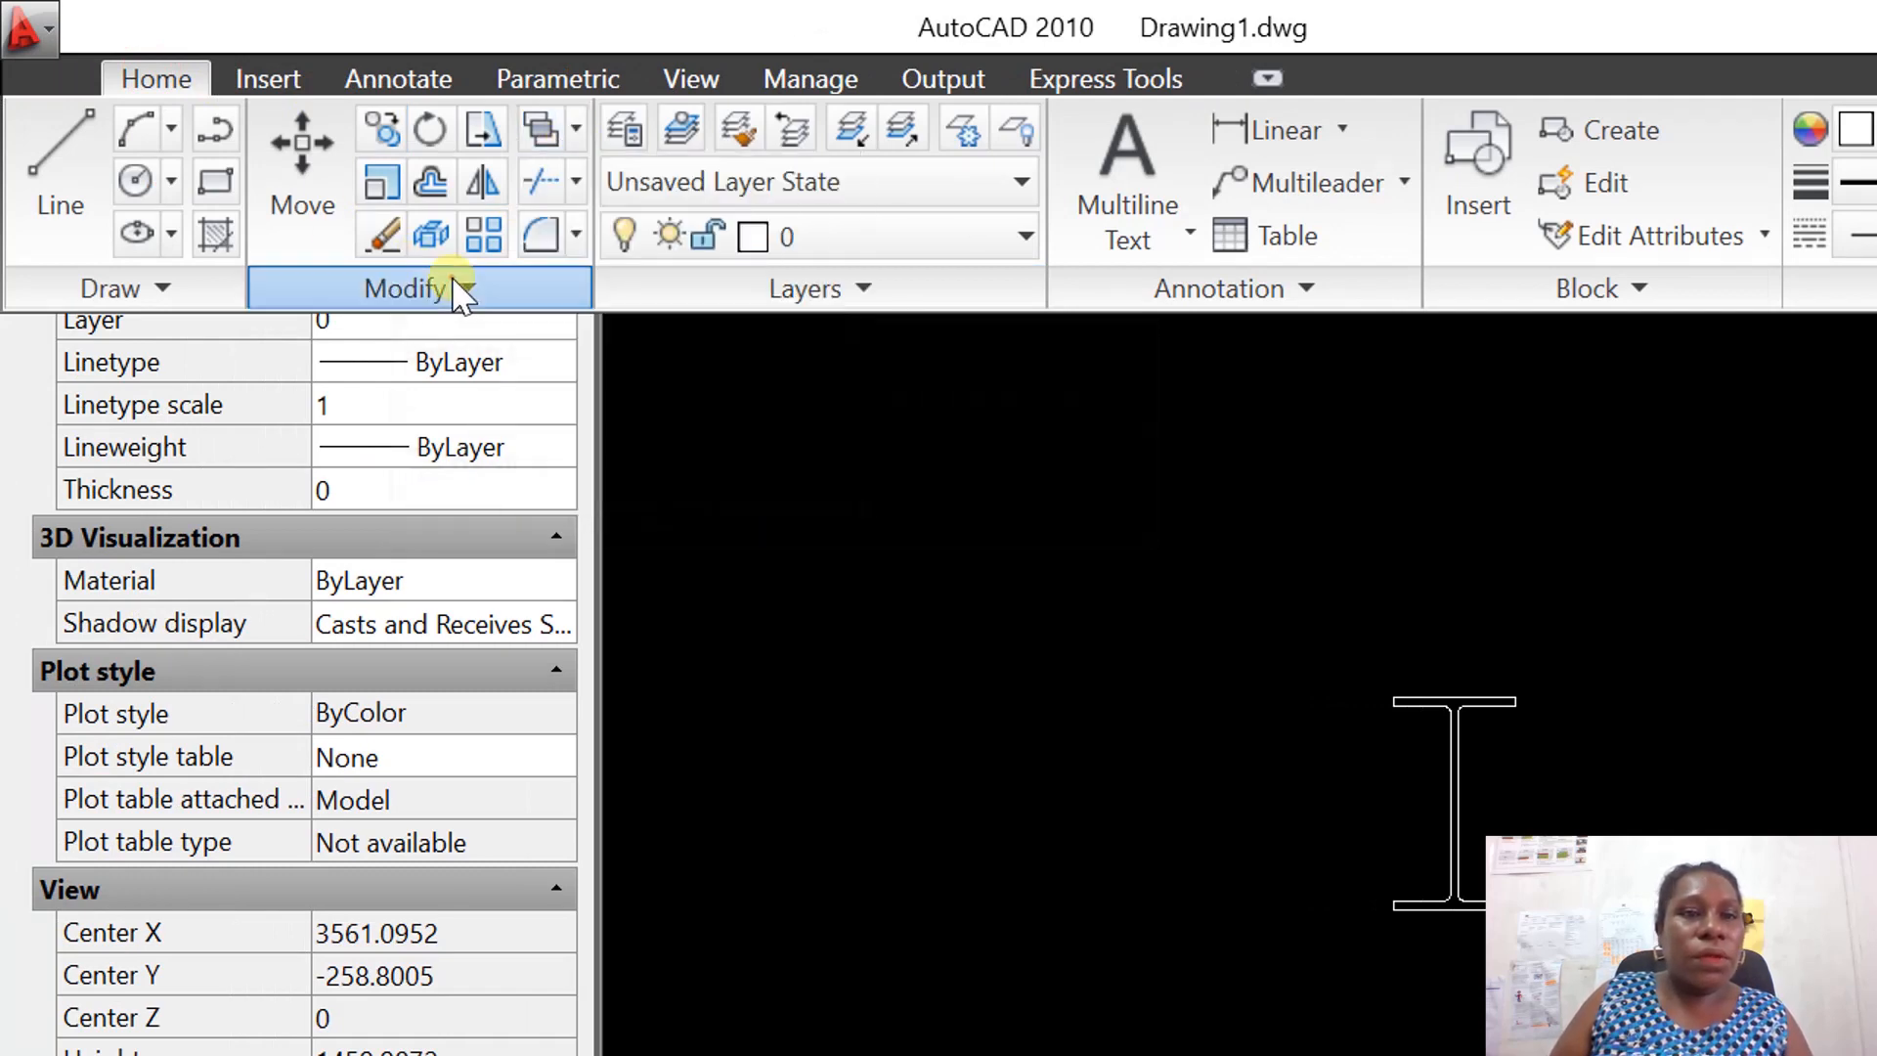
click(455, 283)
click(195, 291)
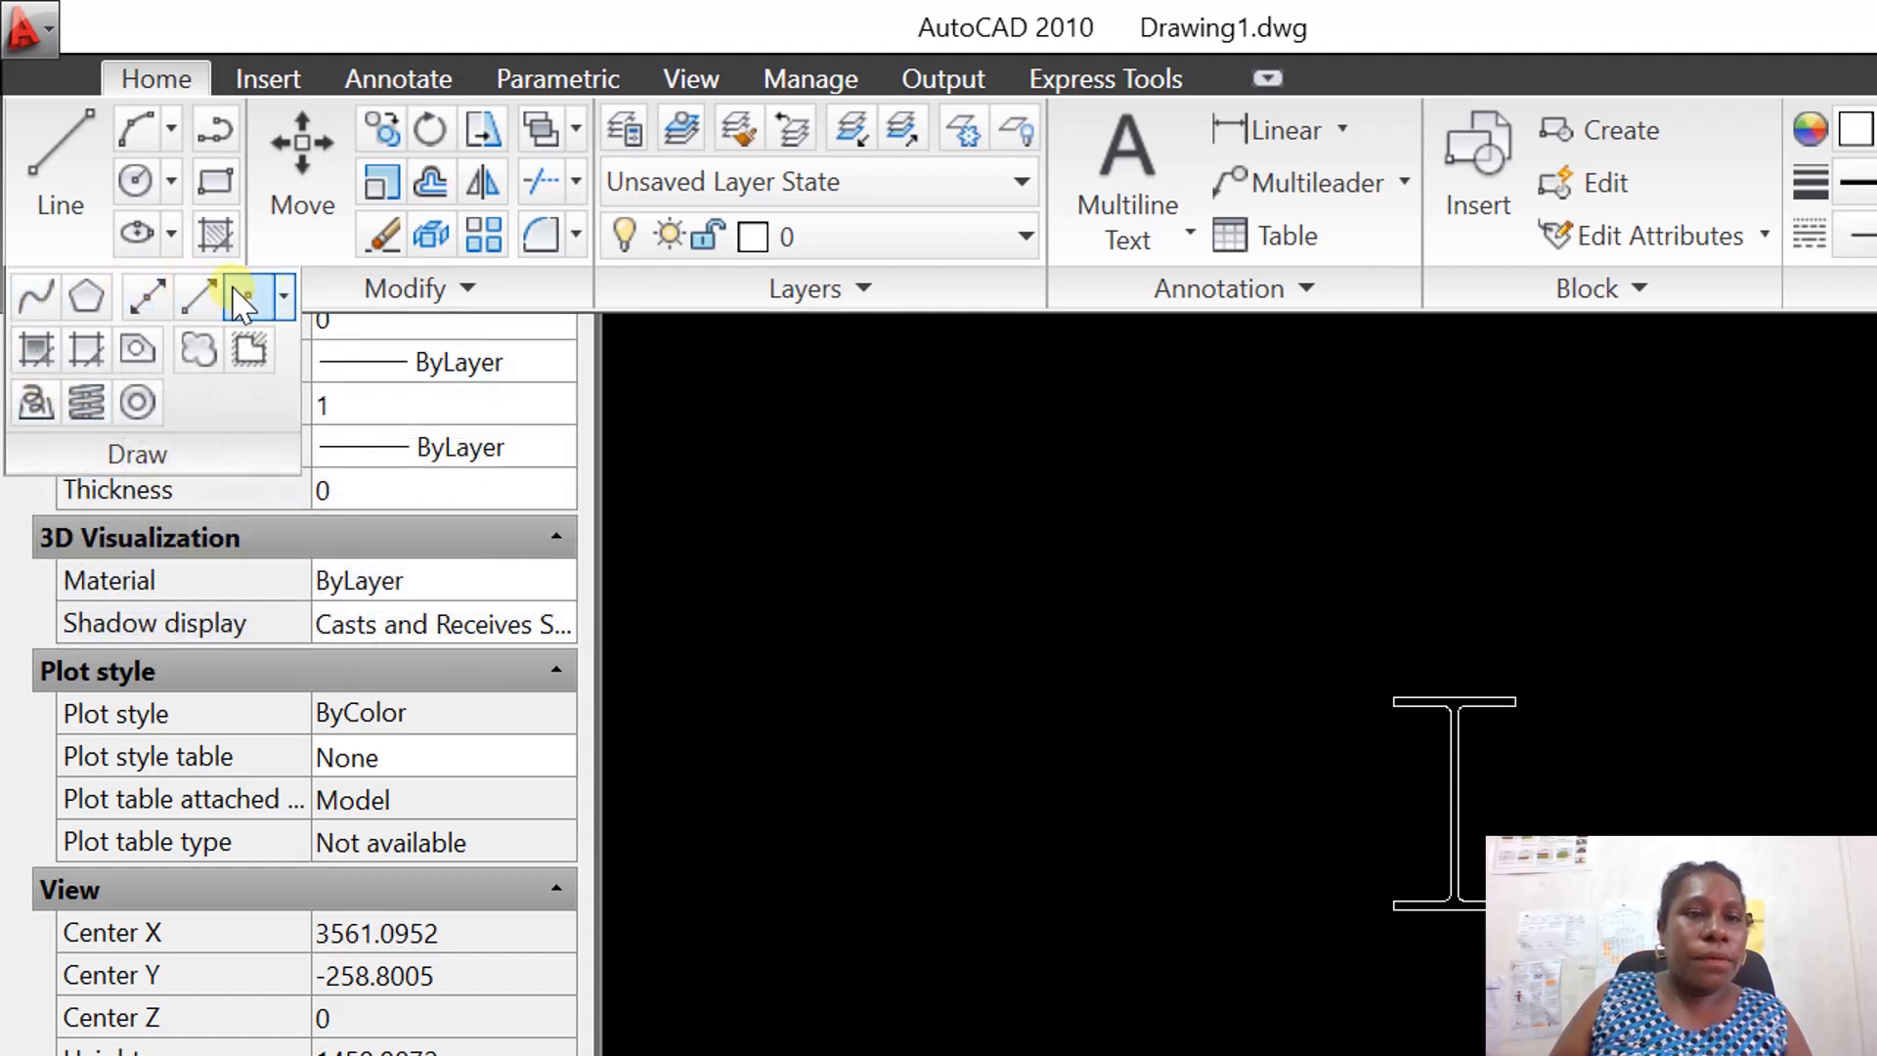
click(287, 285)
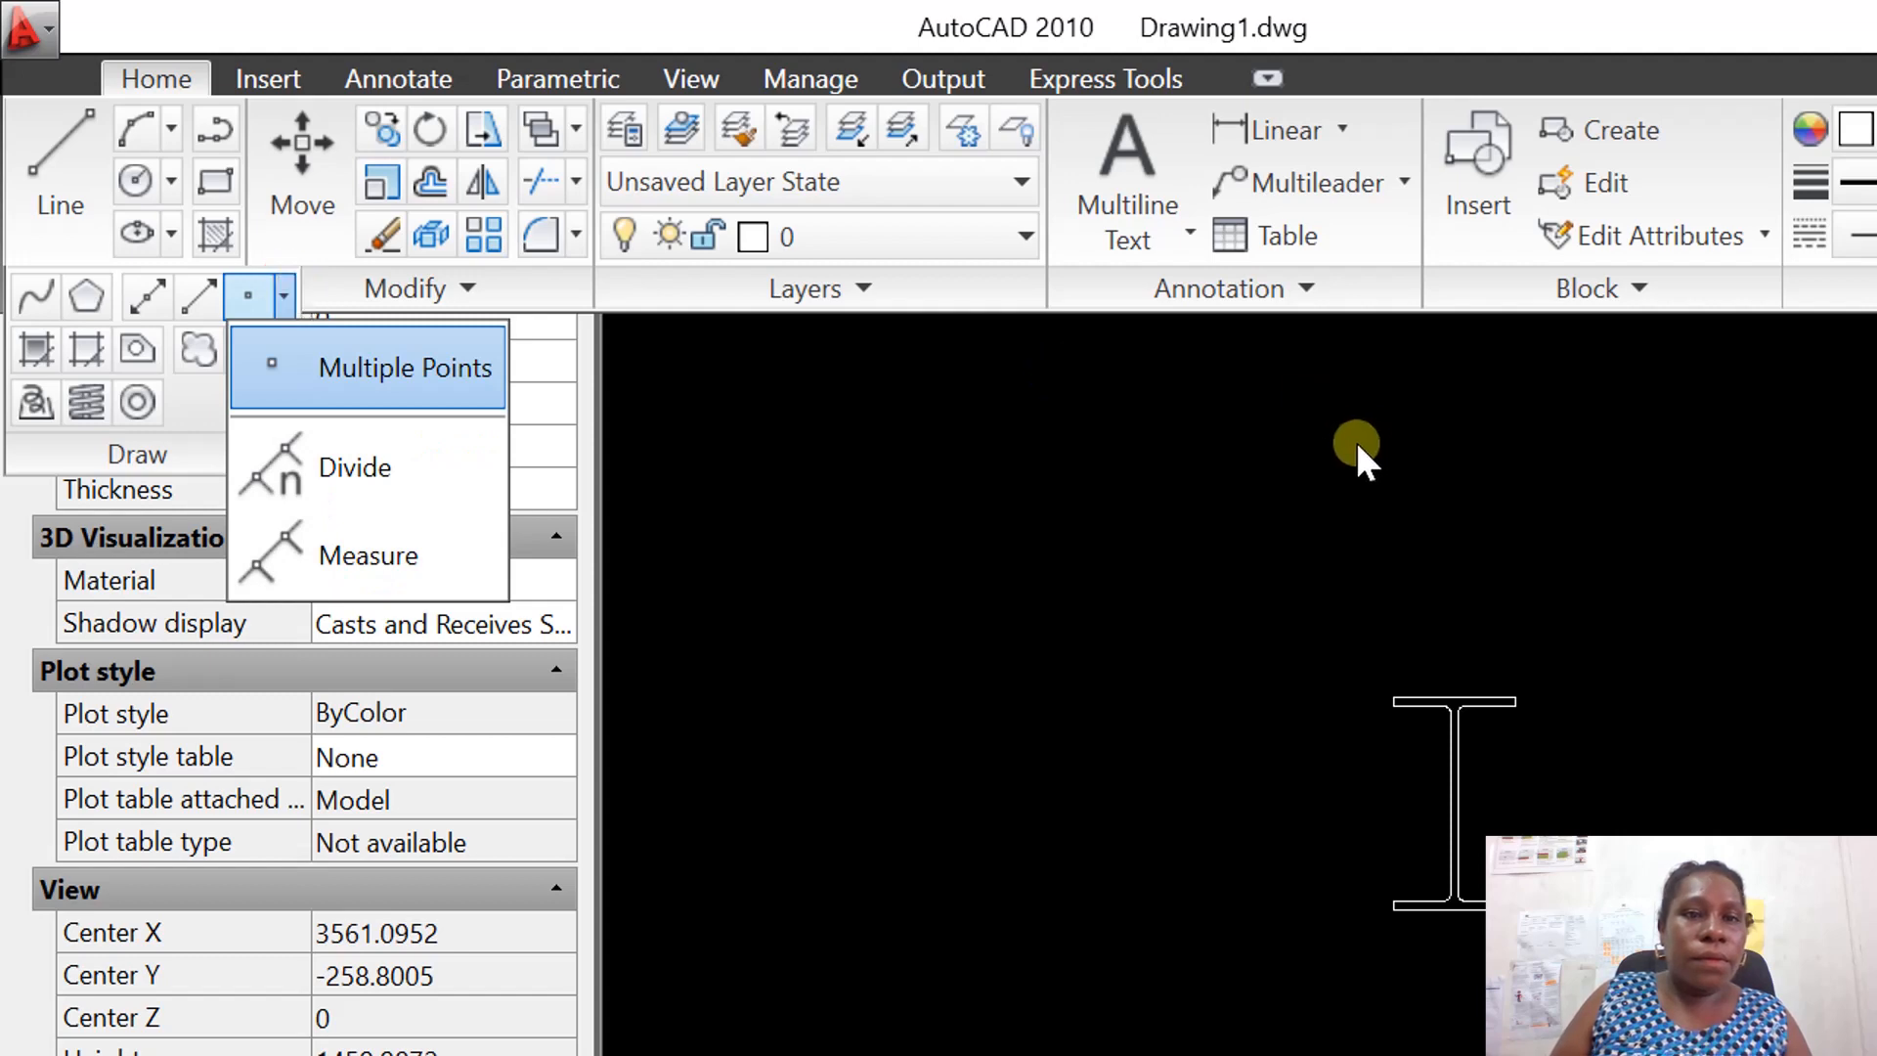
click(1353, 442)
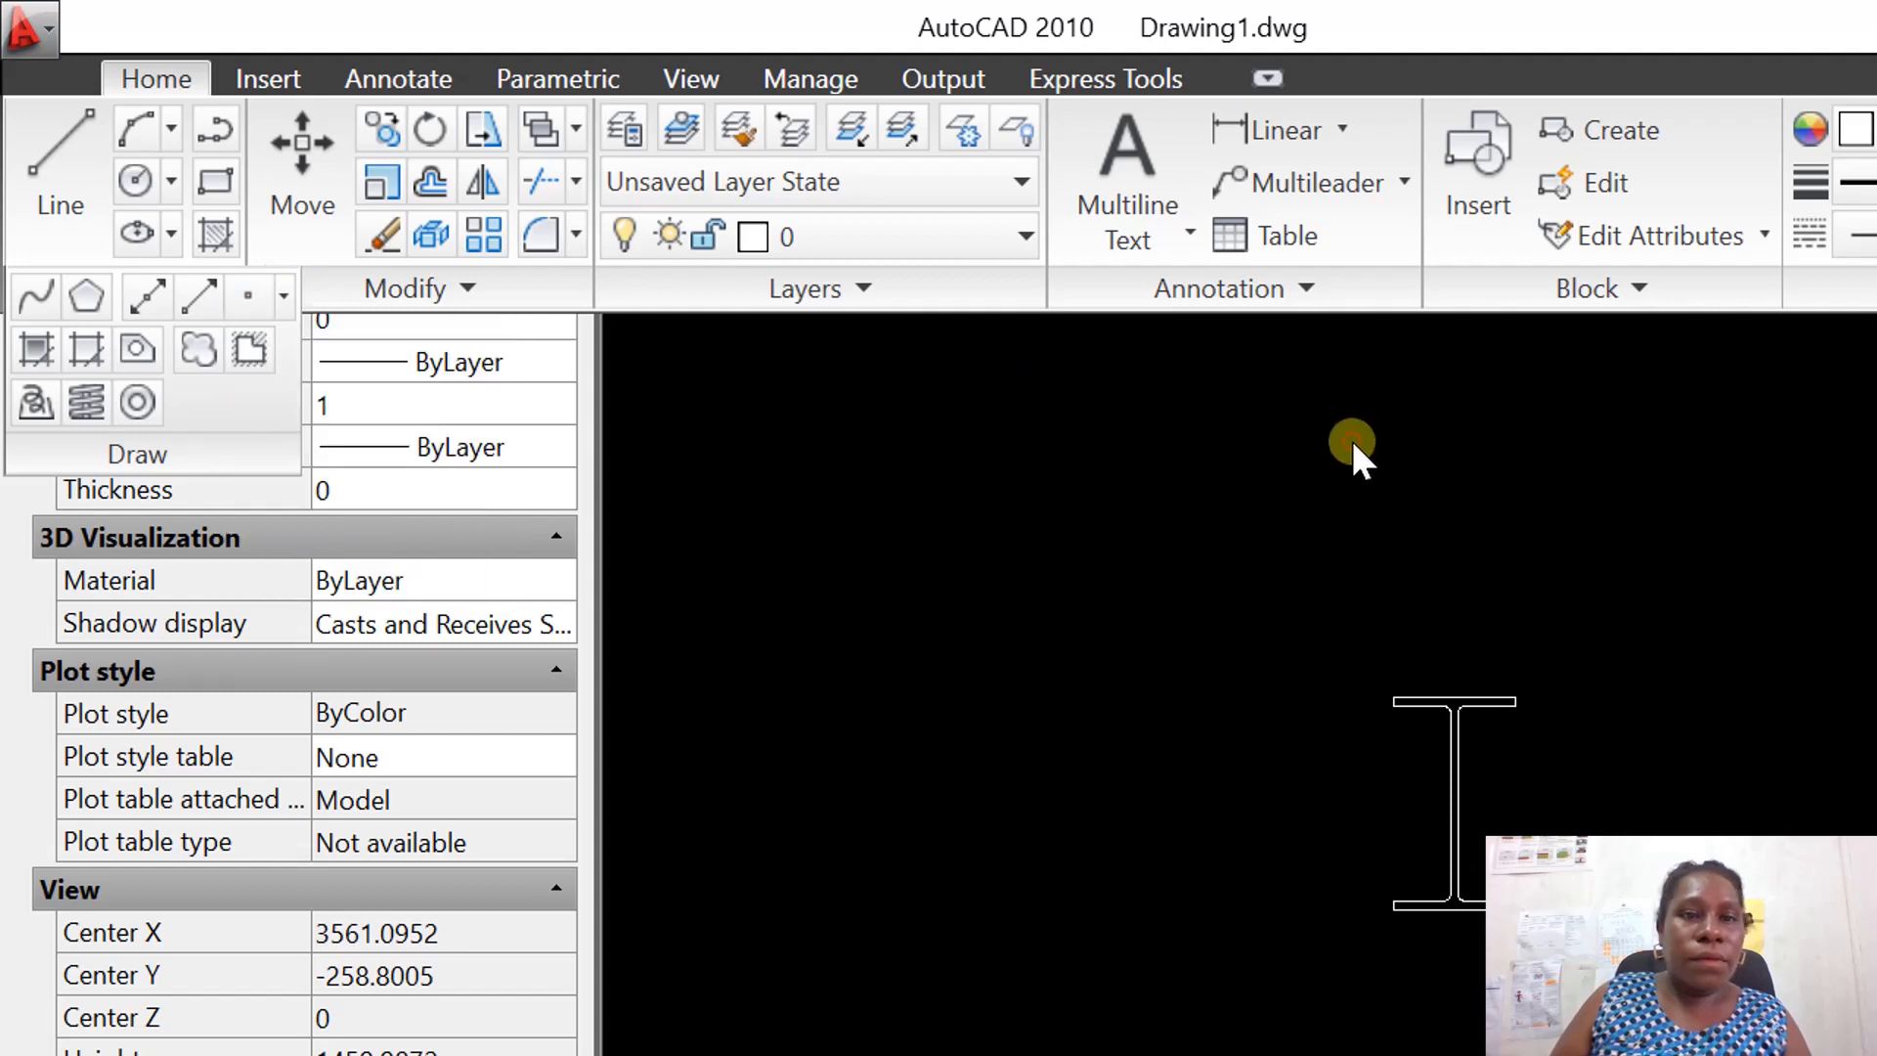
click(574, 239)
click(575, 182)
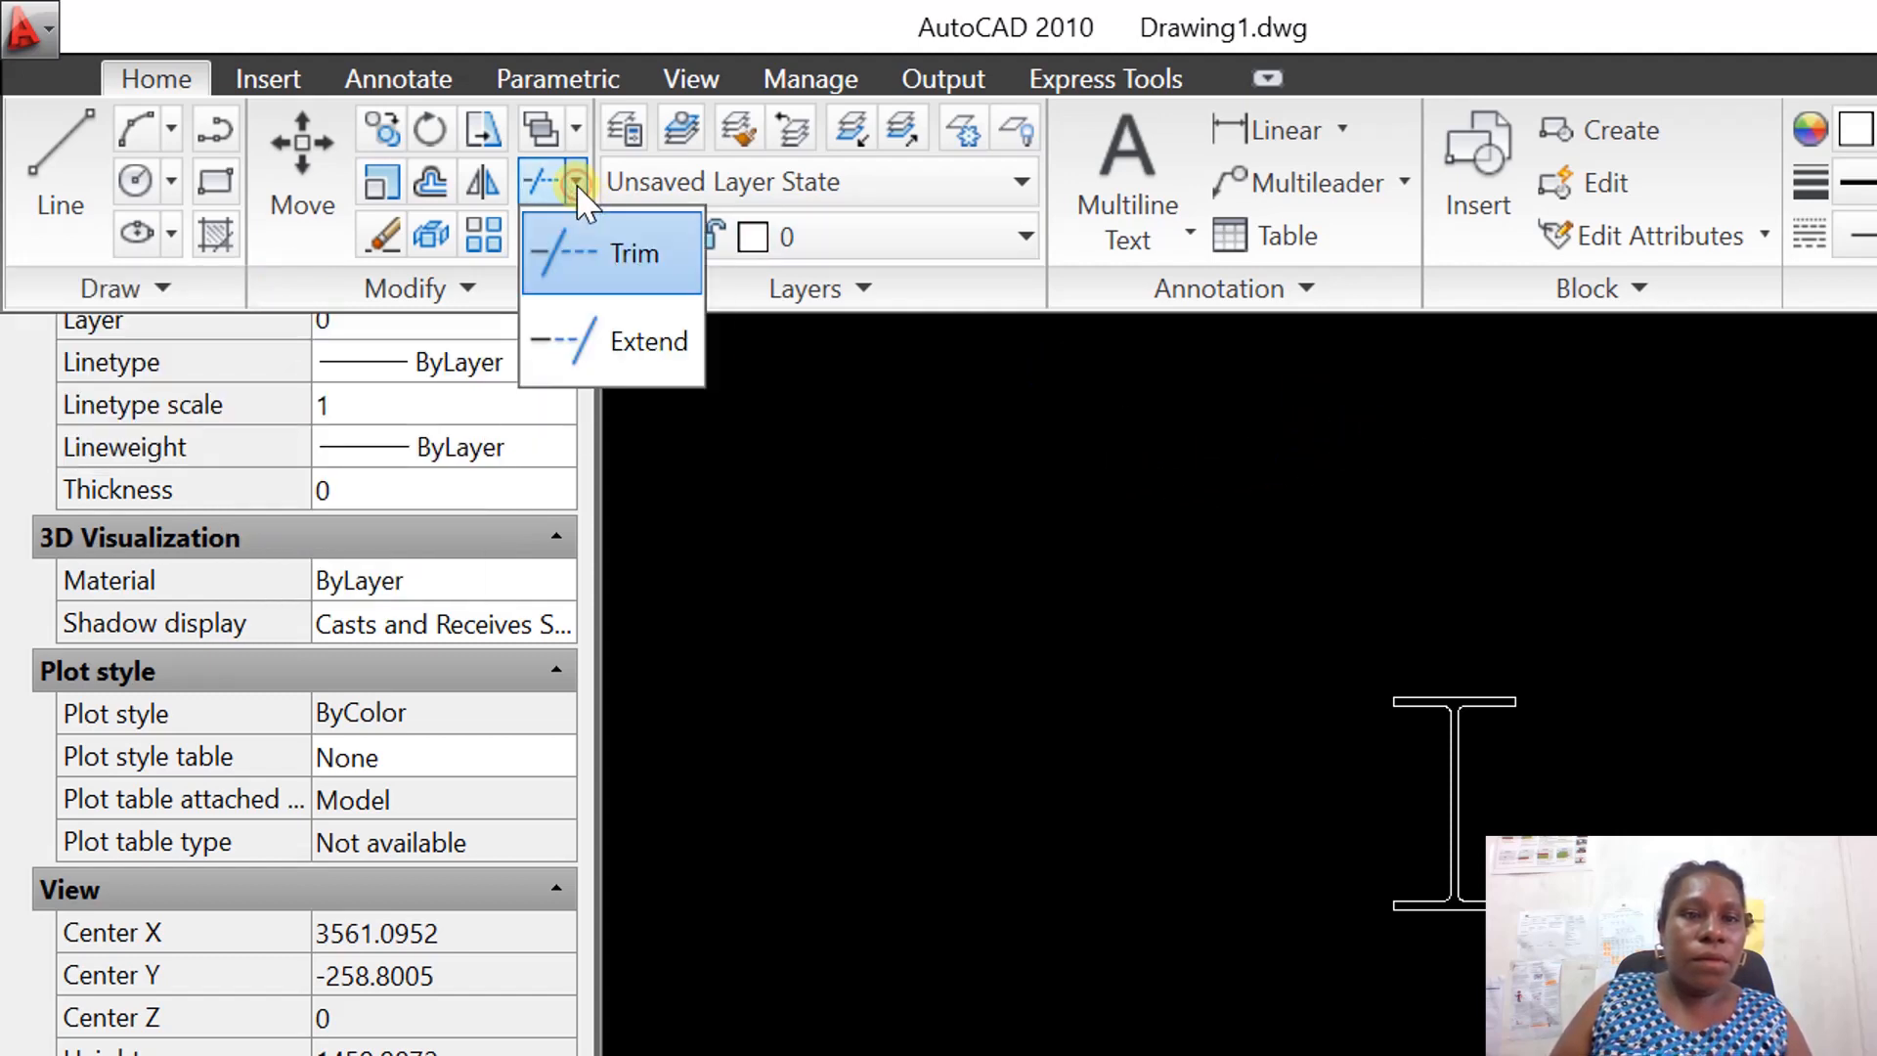
click(576, 135)
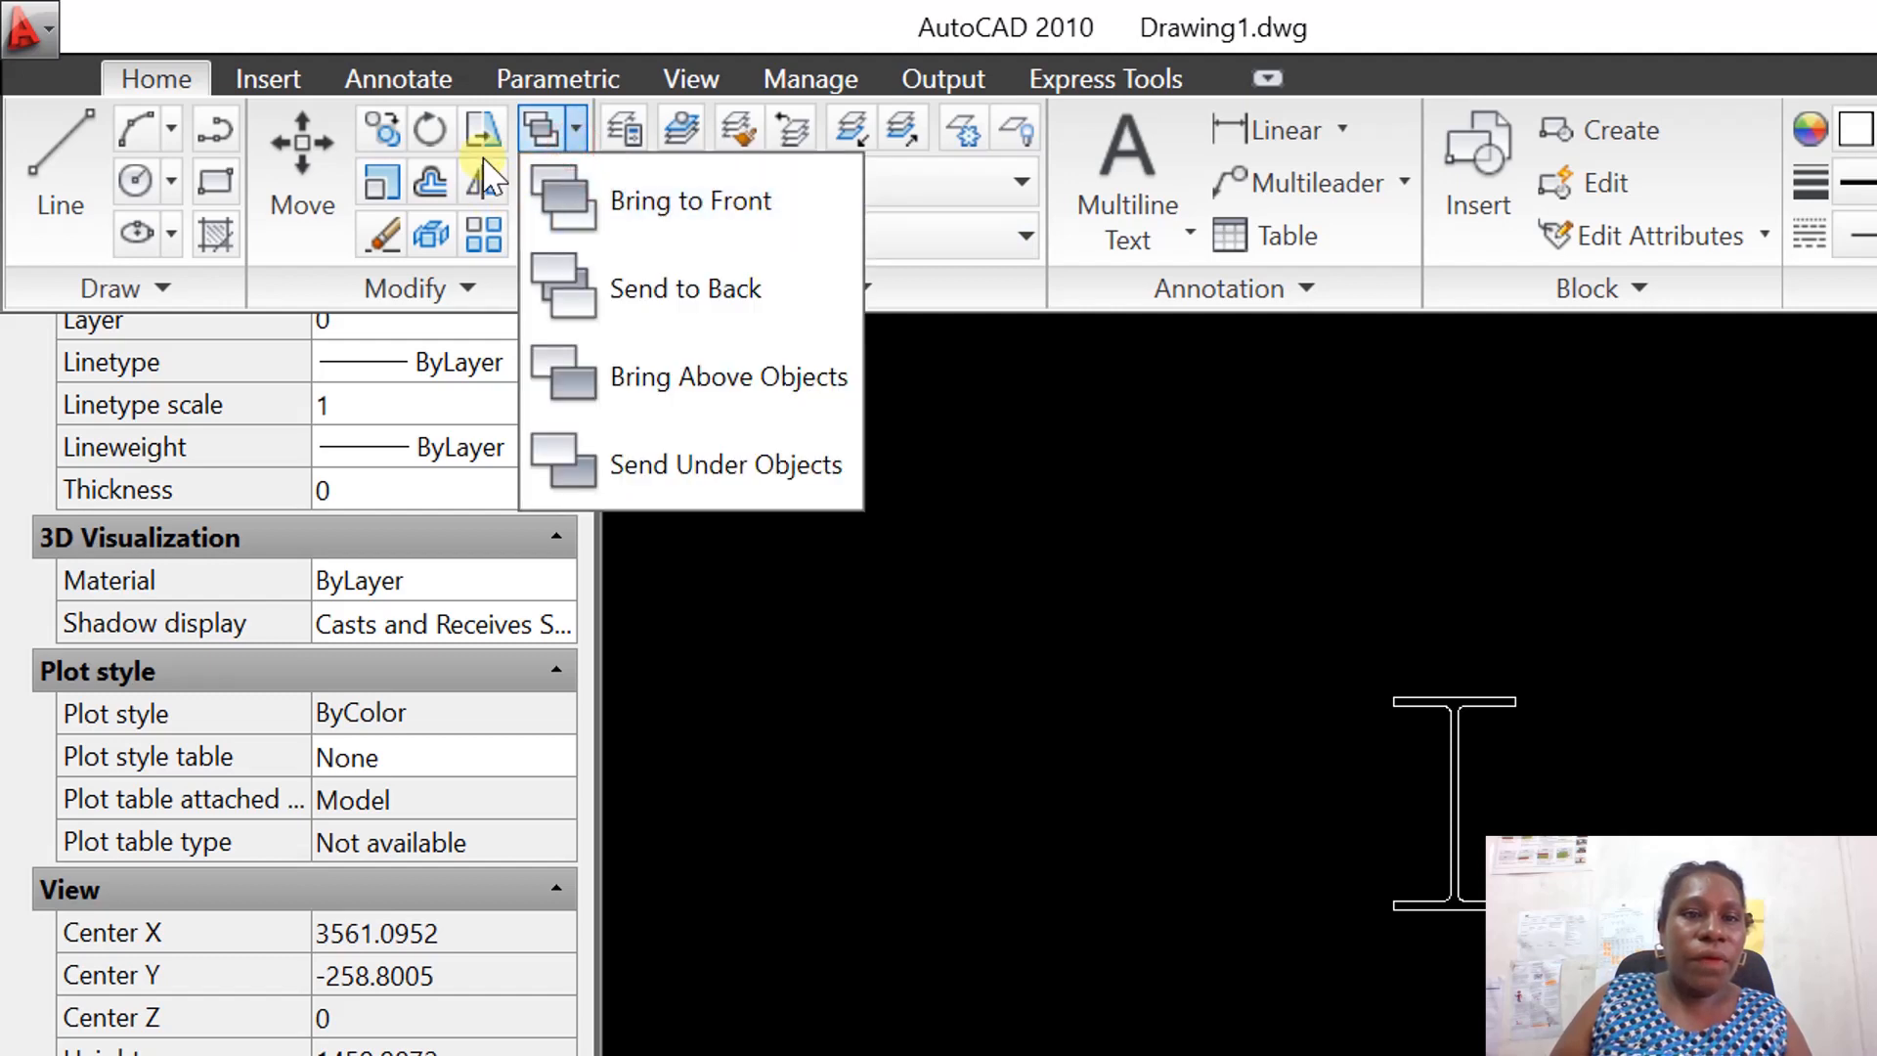
click(210, 286)
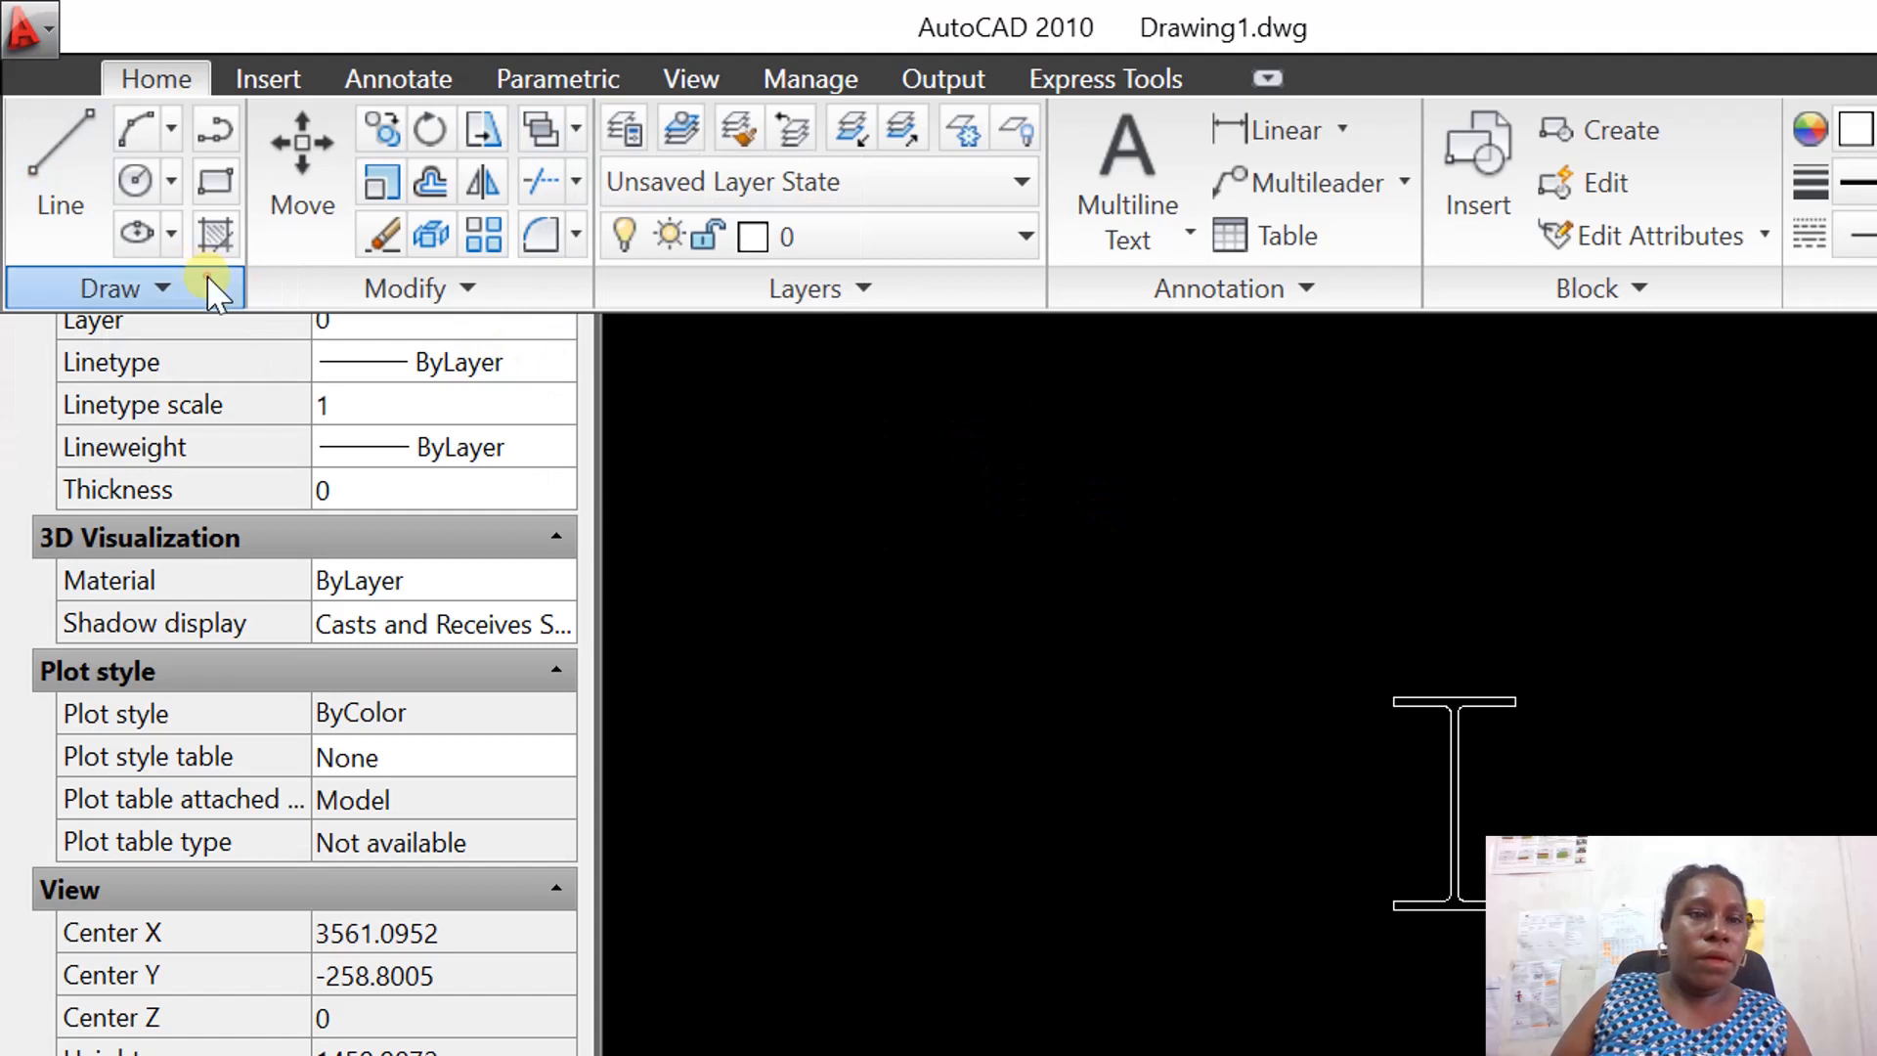
click(208, 283)
click(284, 298)
click(285, 298)
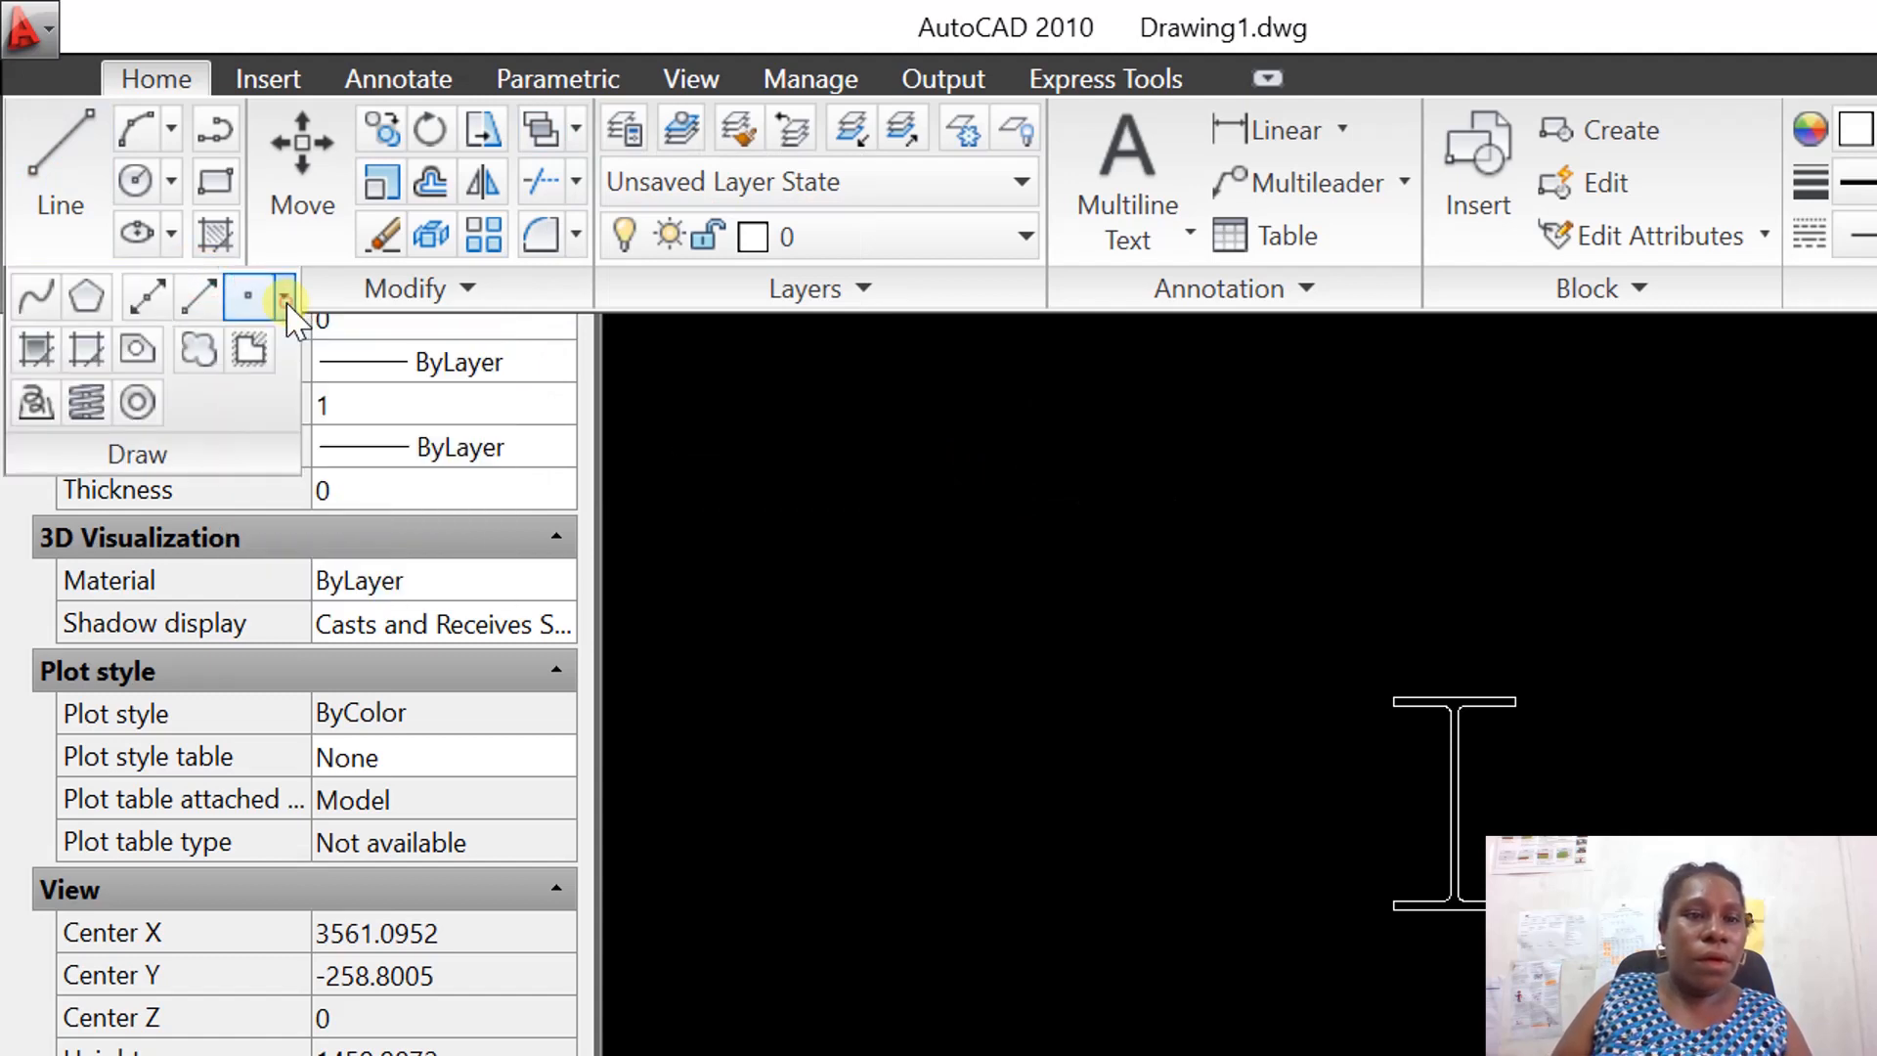
click(280, 296)
click(964, 598)
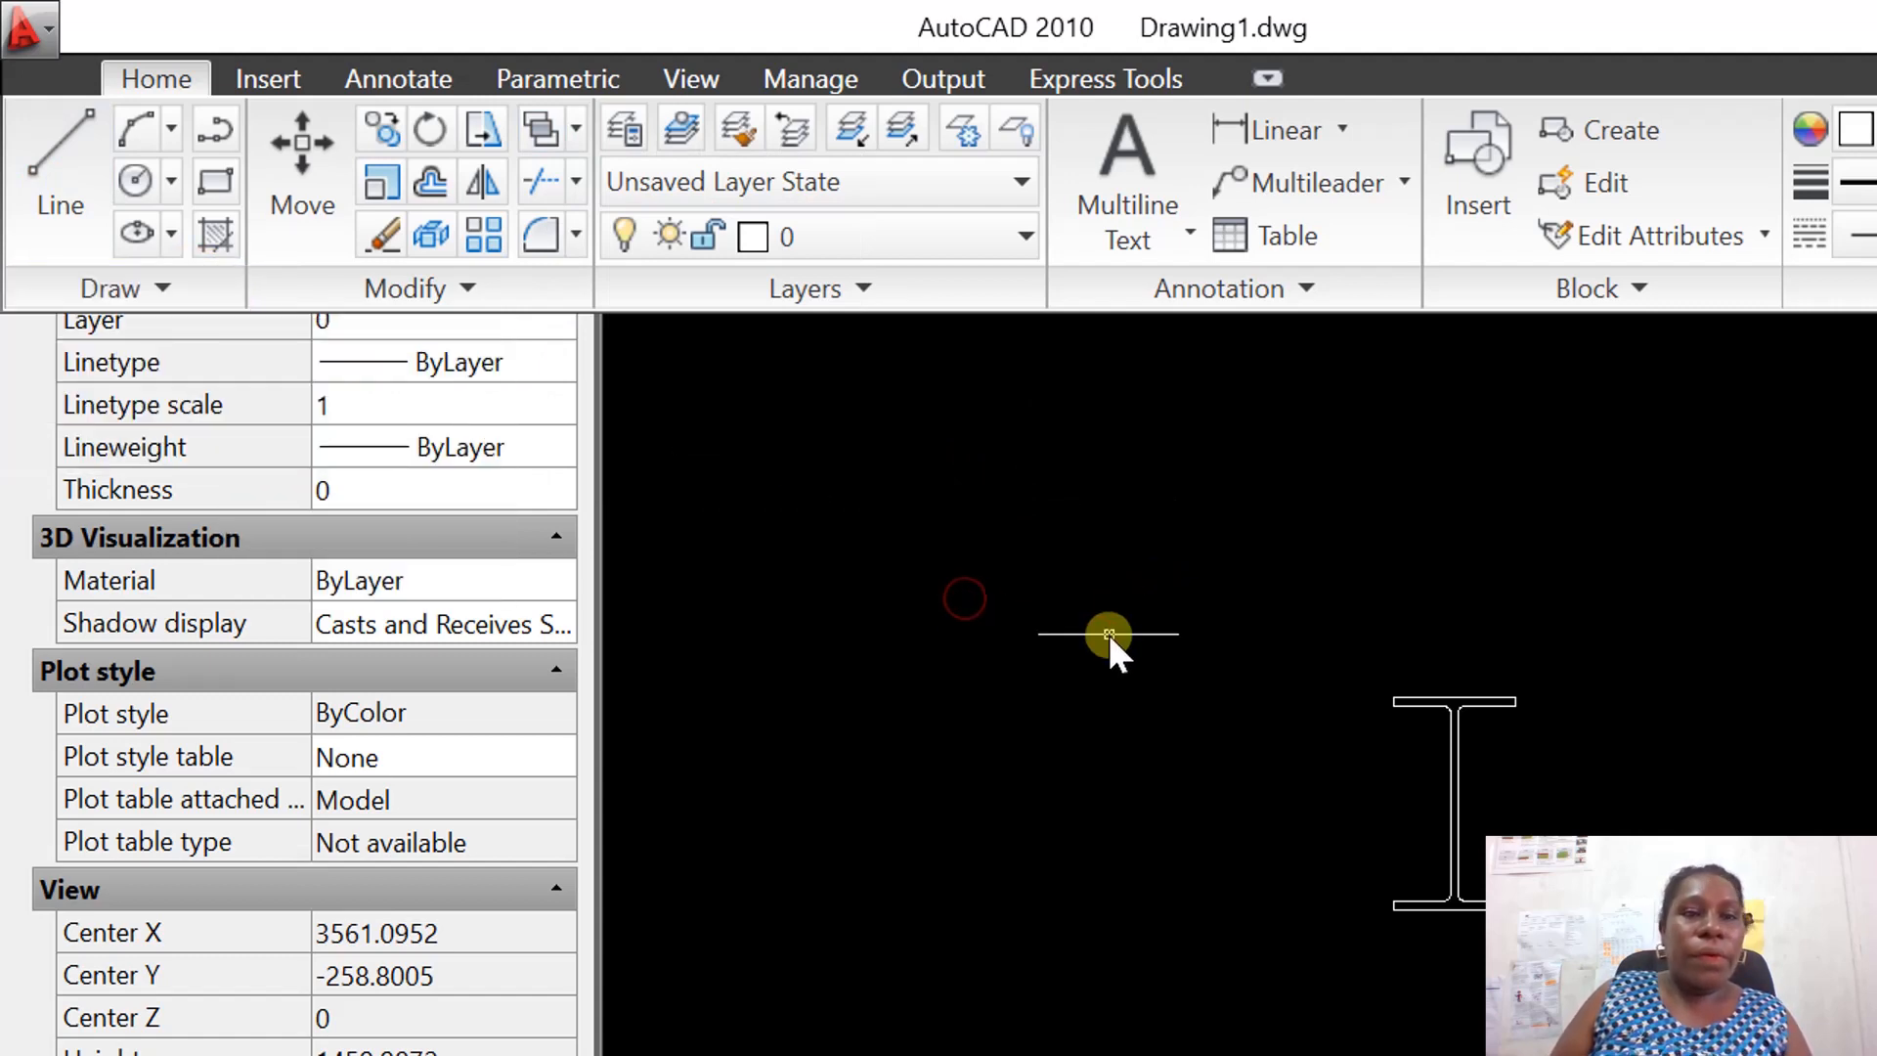
Start a new block definition and name it 250 UB 37.
text(b)
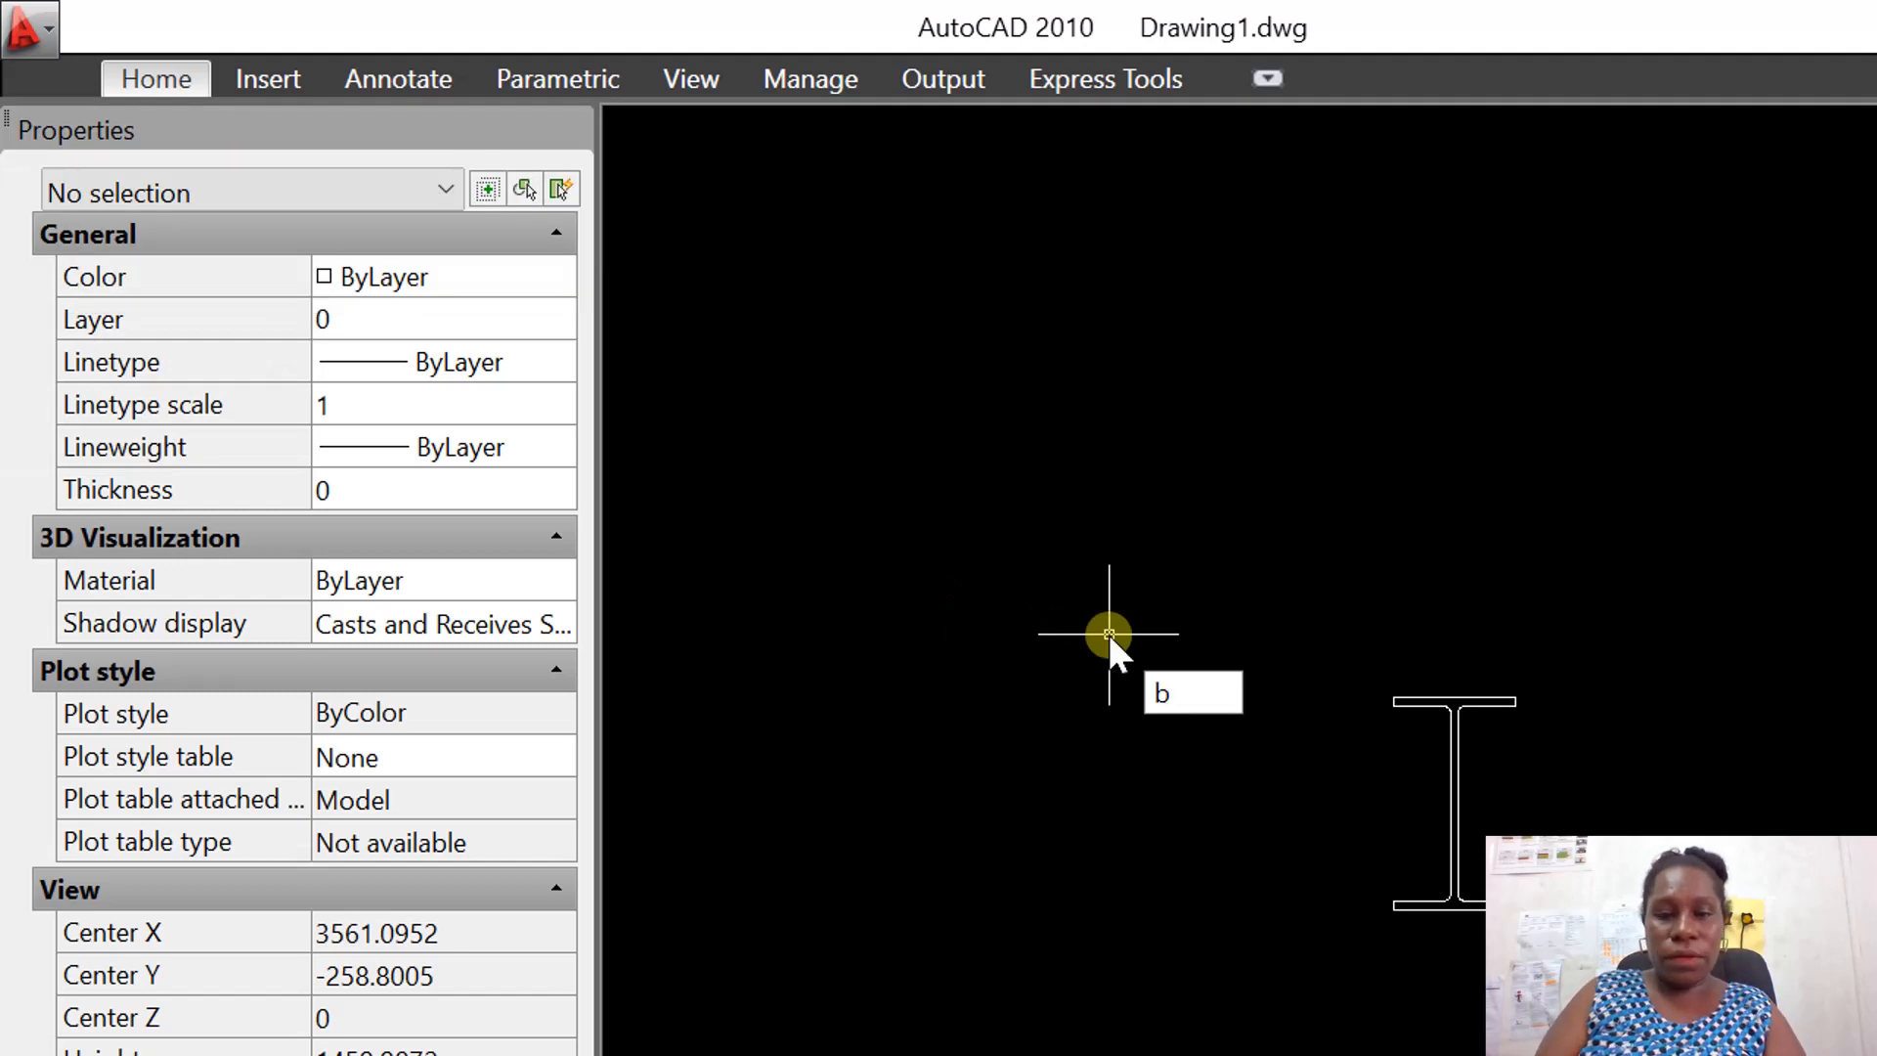
text(lock)
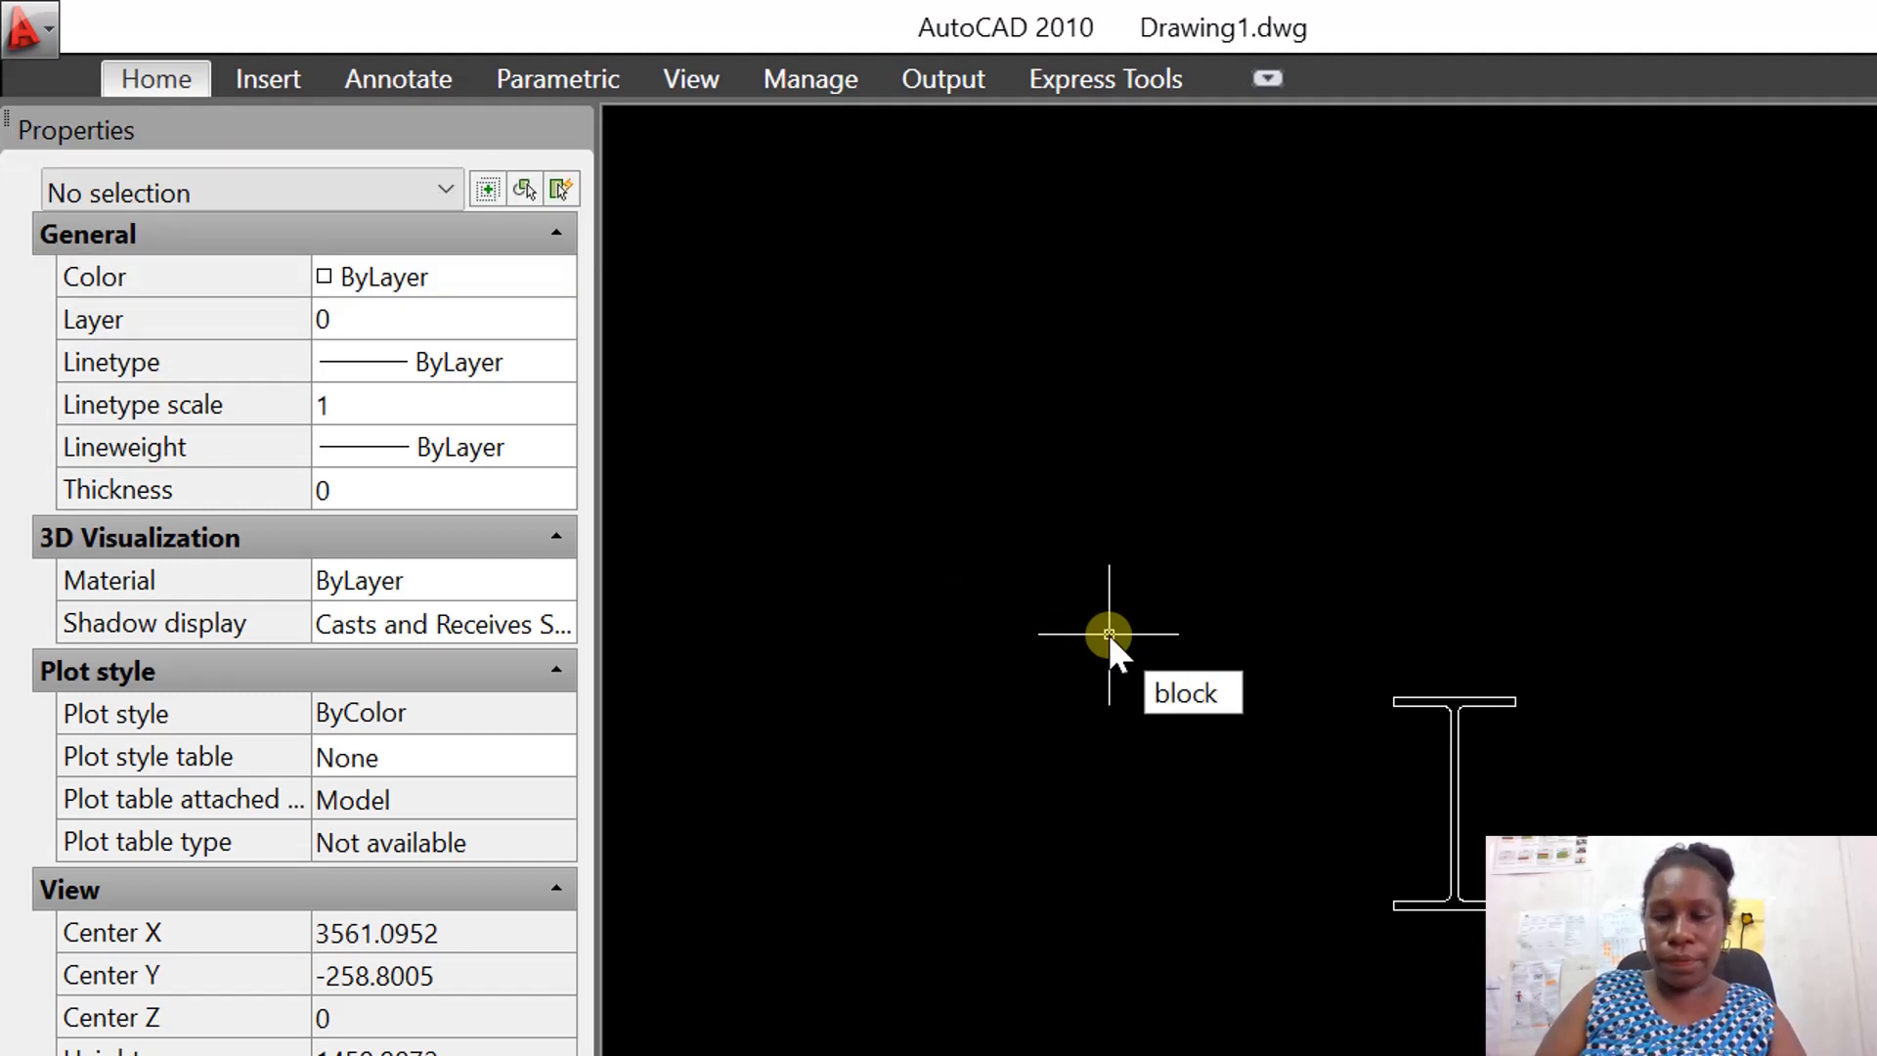
key(Return)
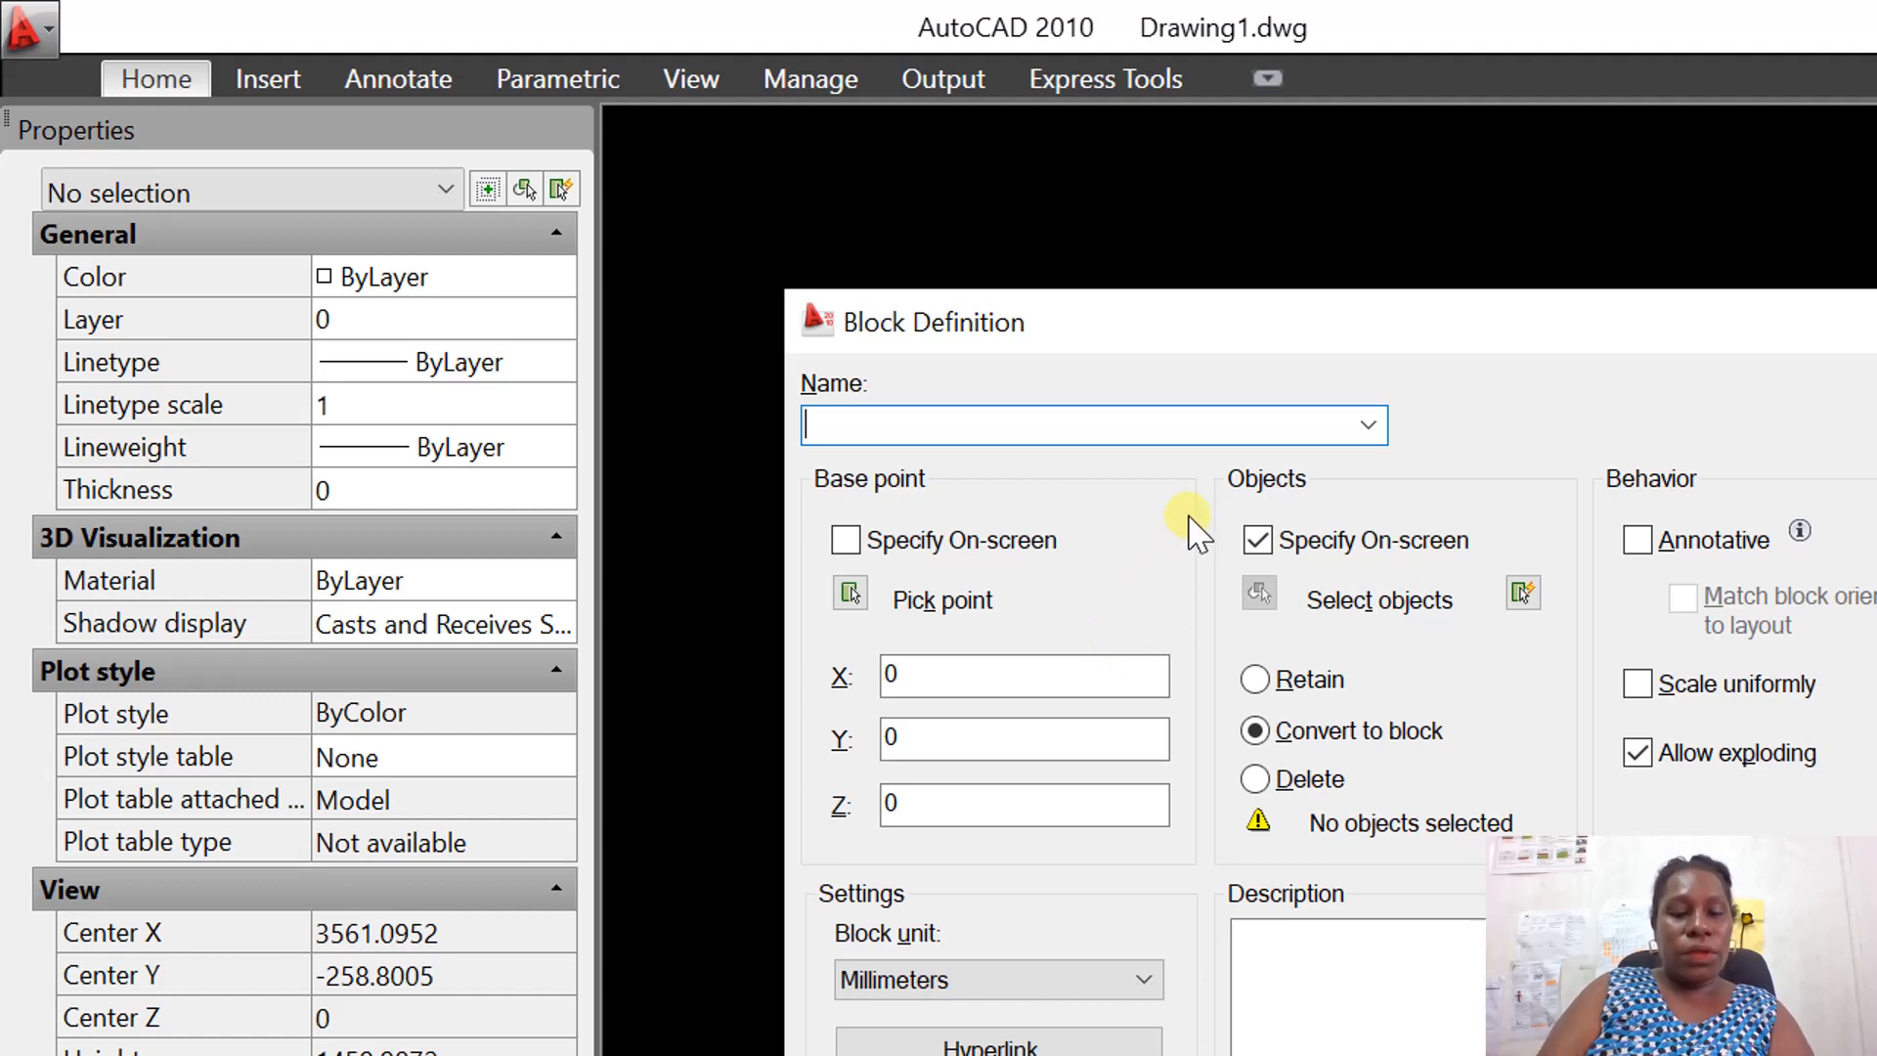
text(250)
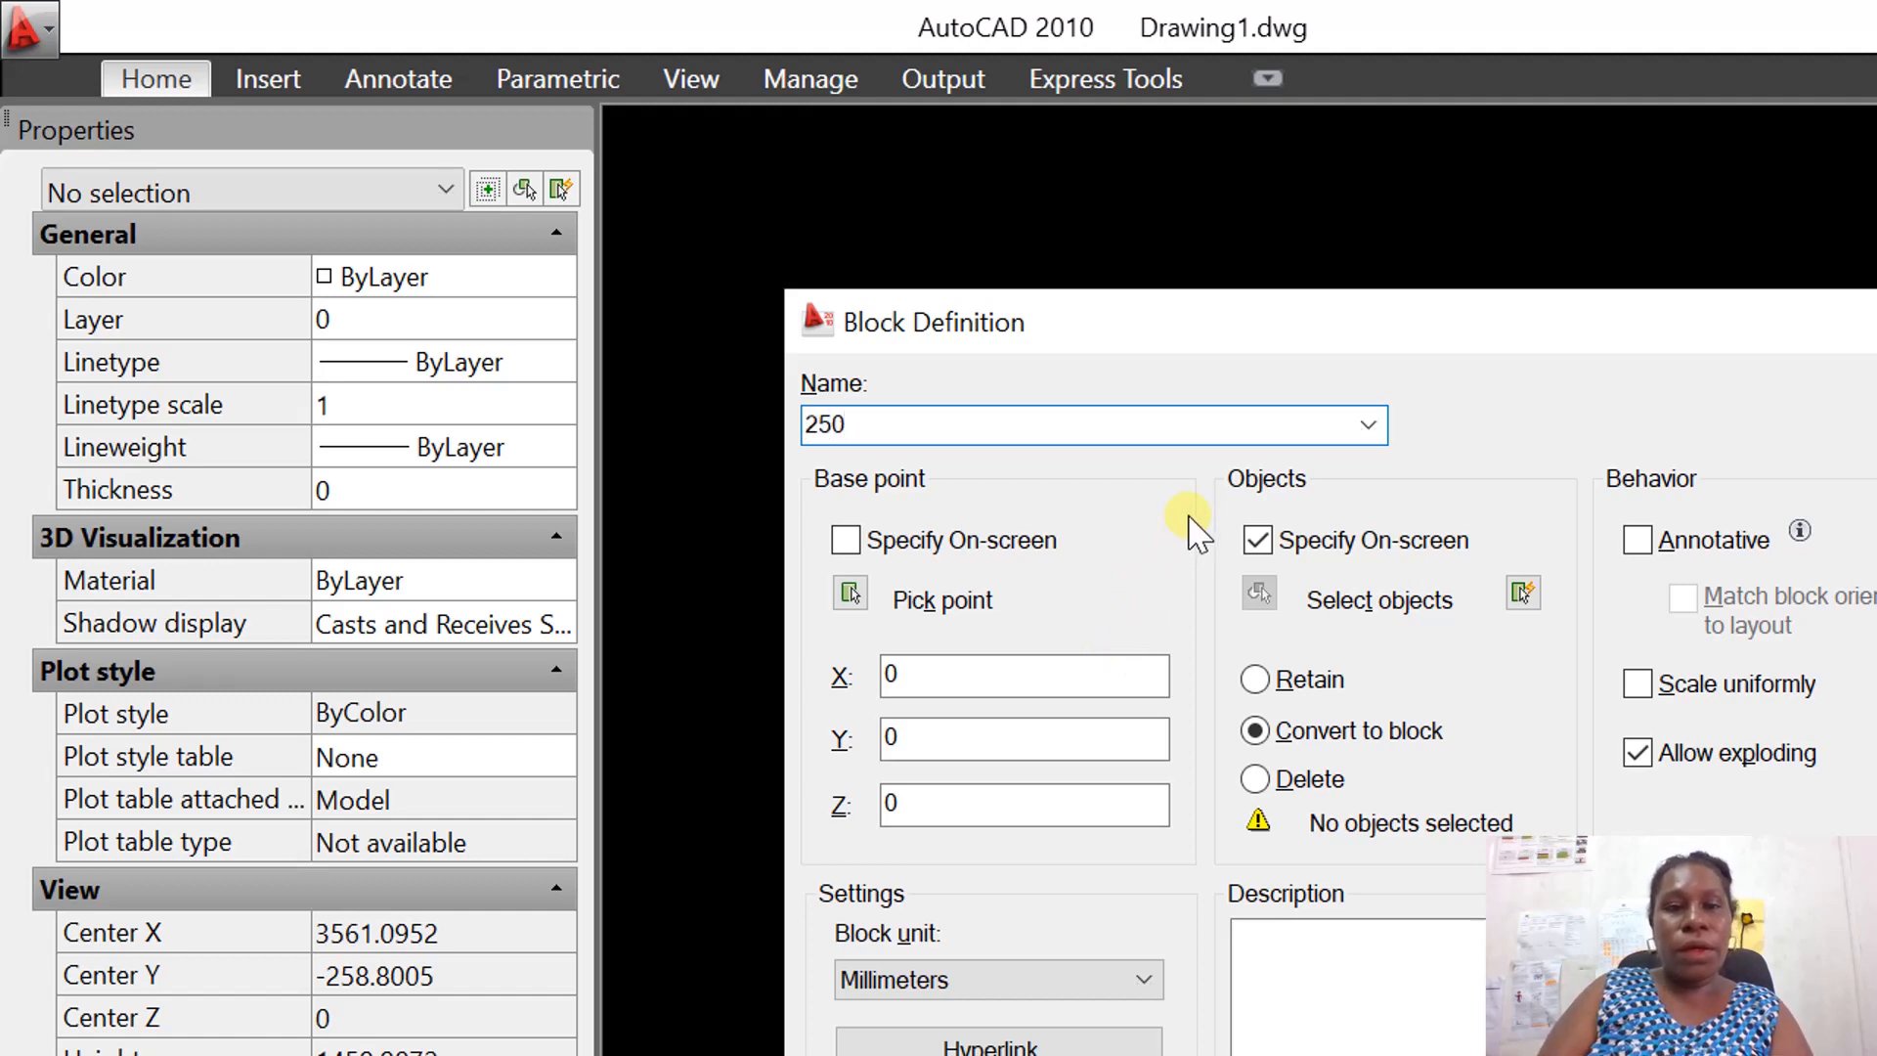
text( UB)
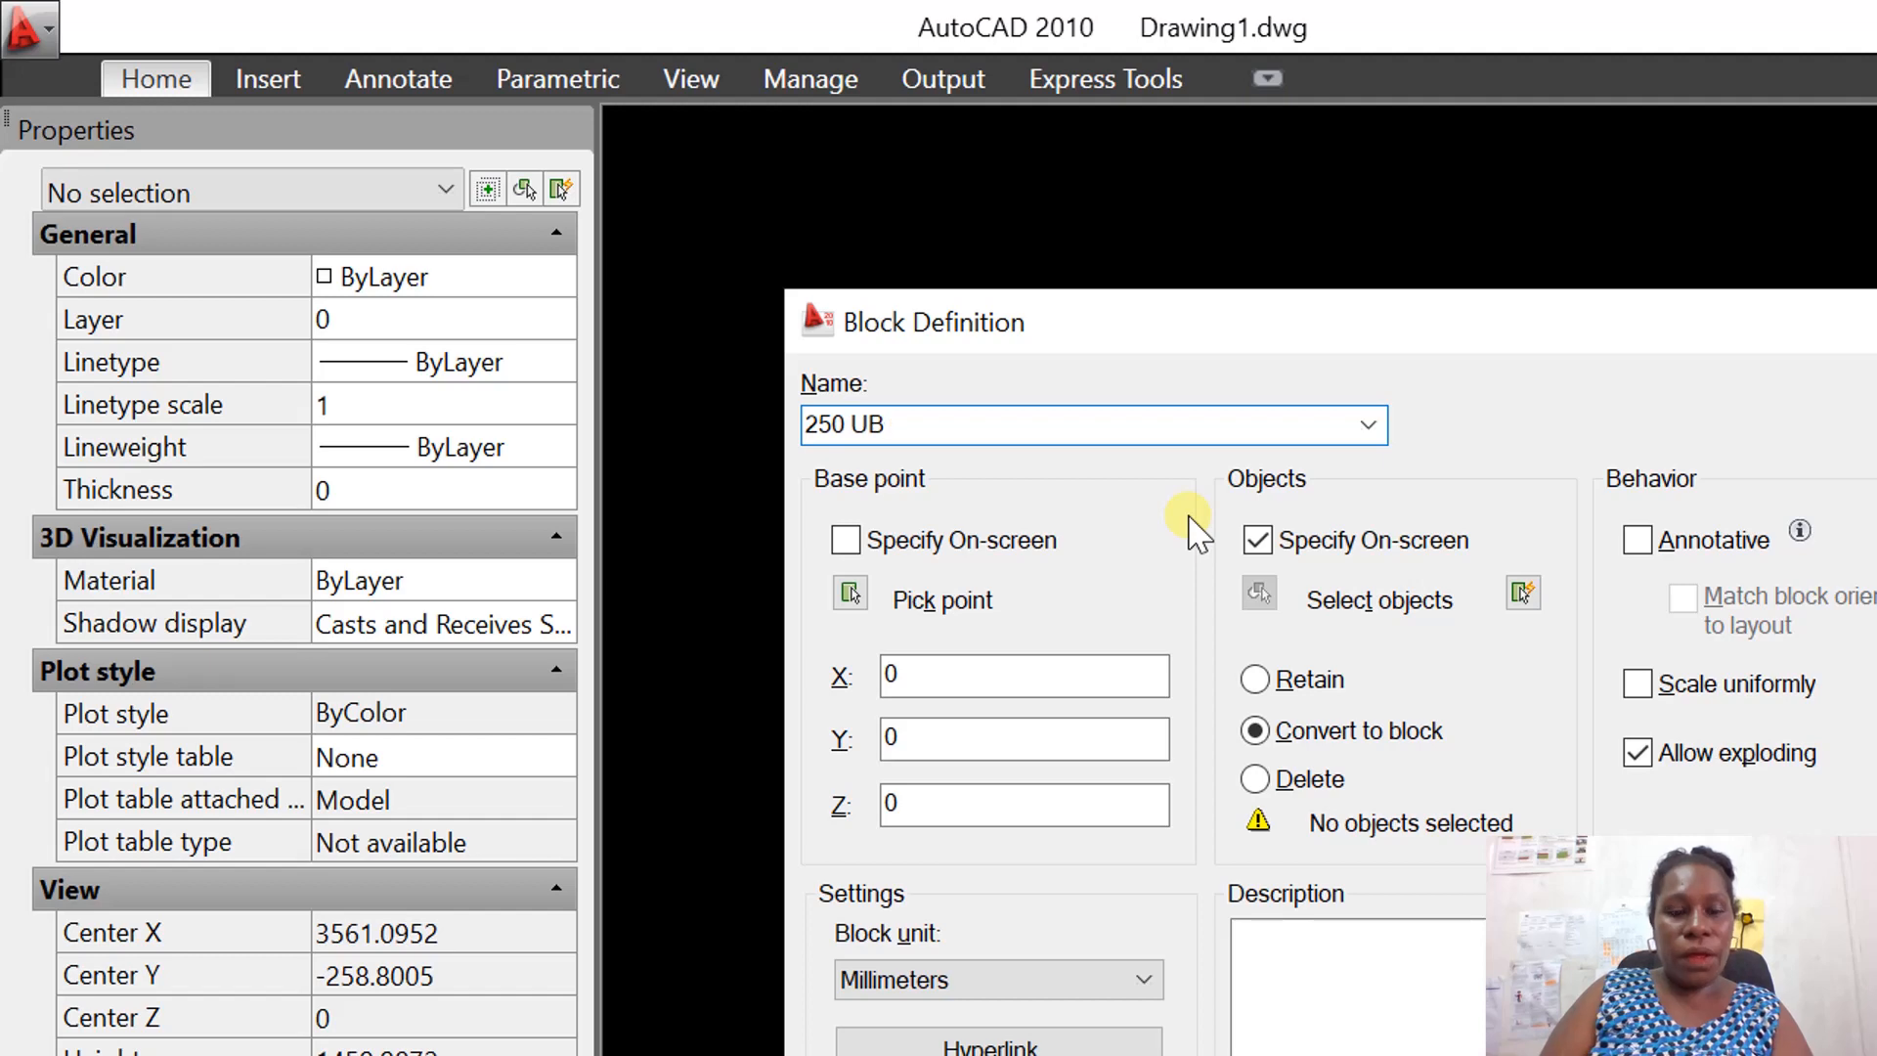
text(37)
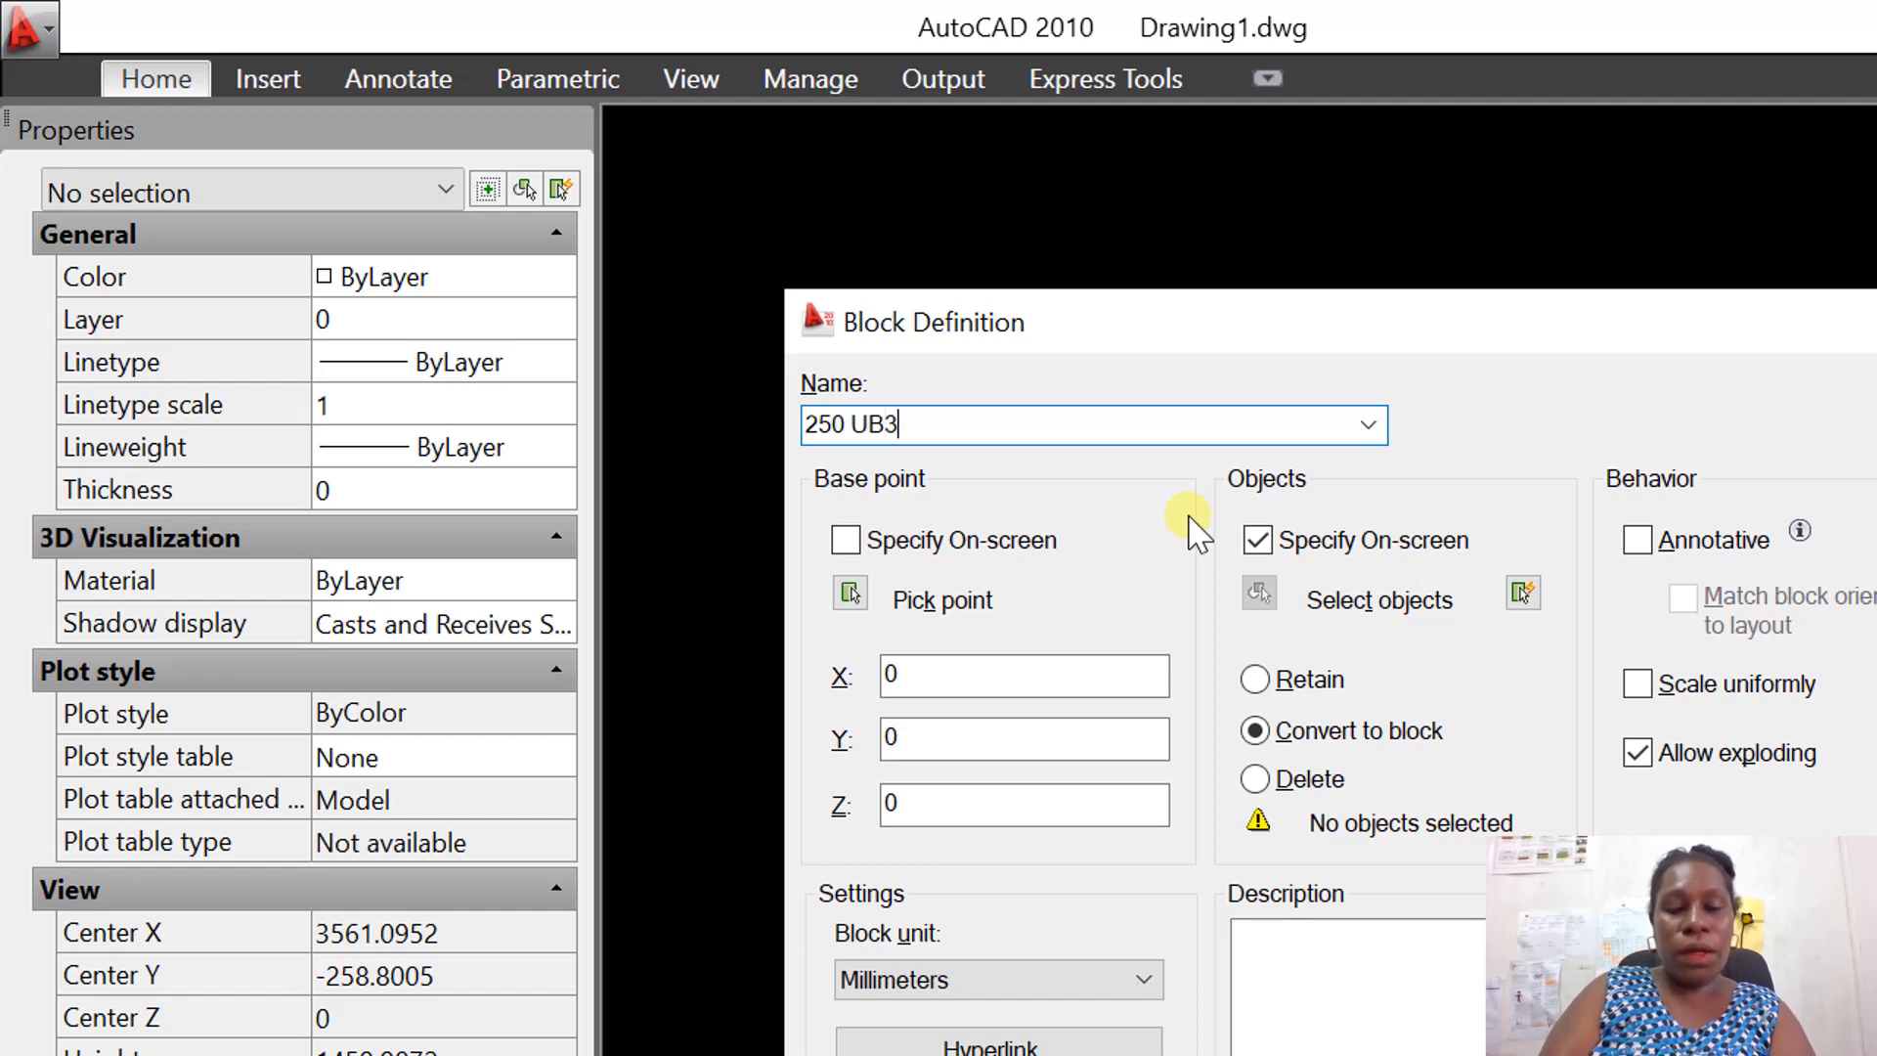
key(BackSpace)
key(BackSpace)
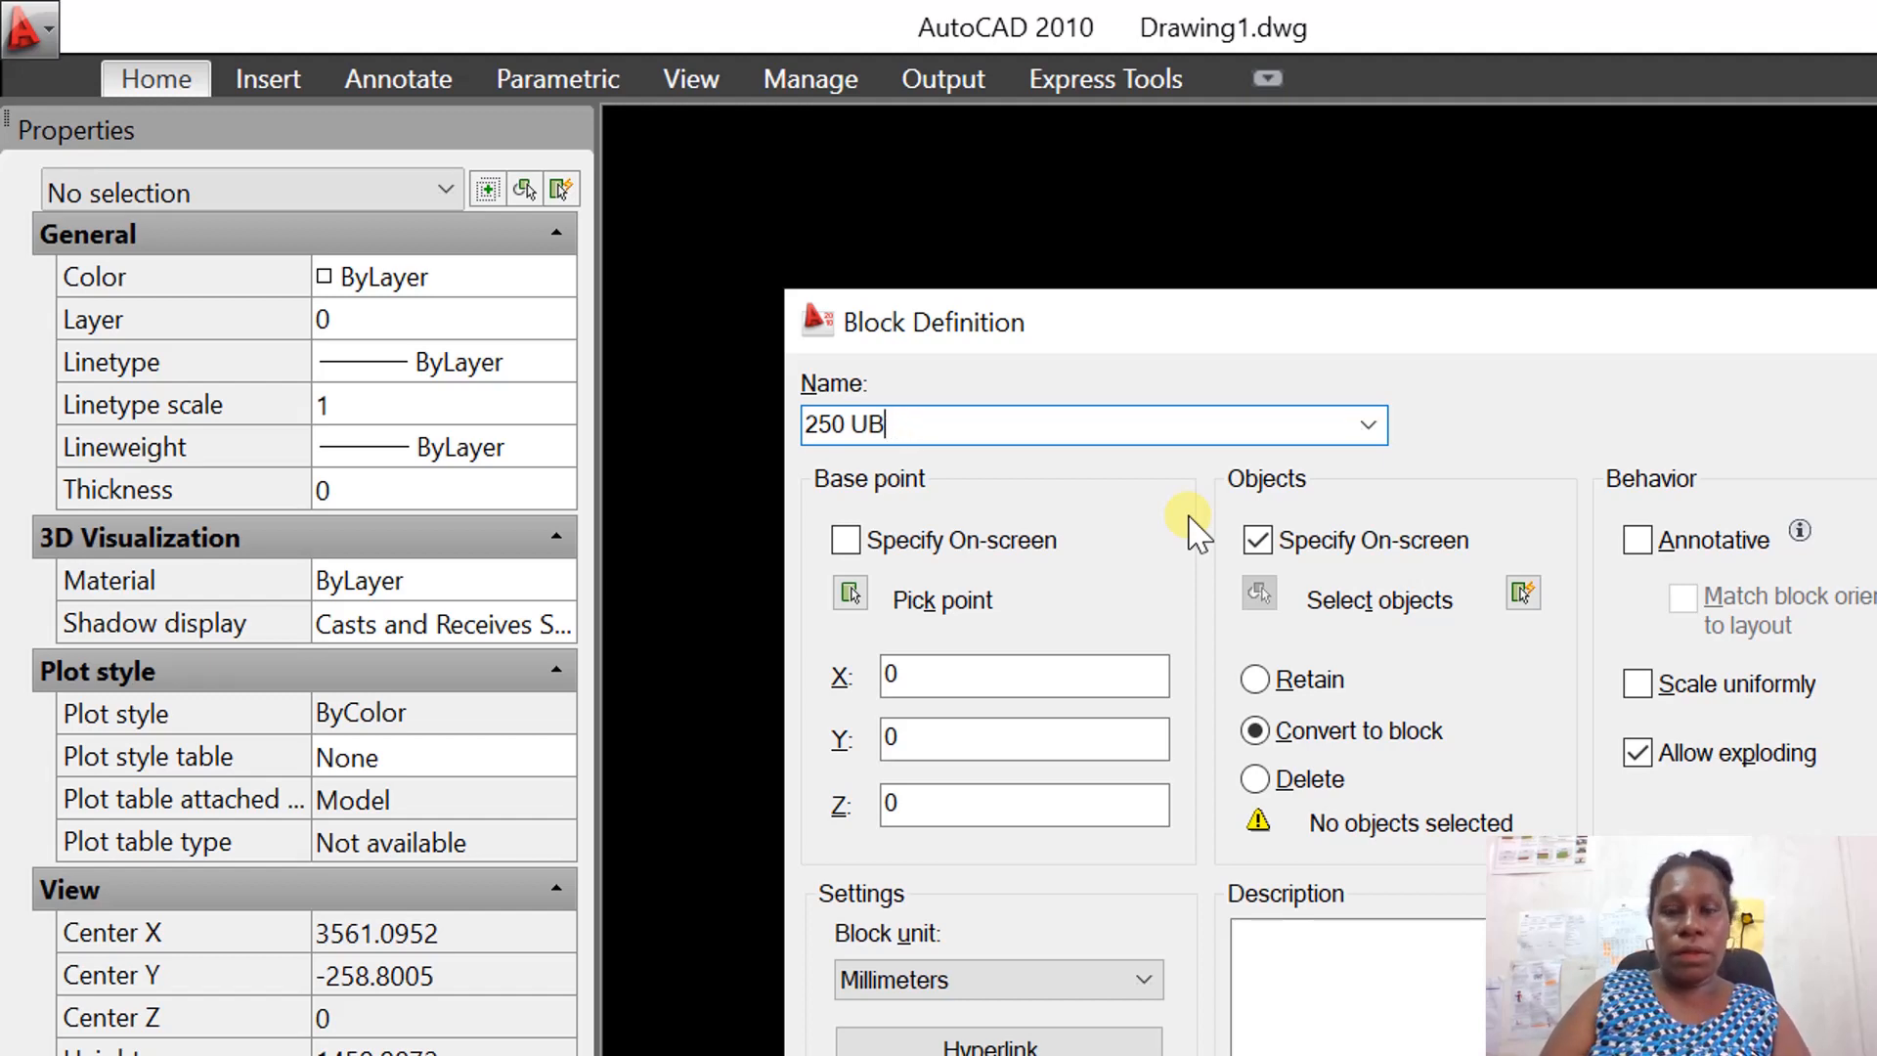
text(37)
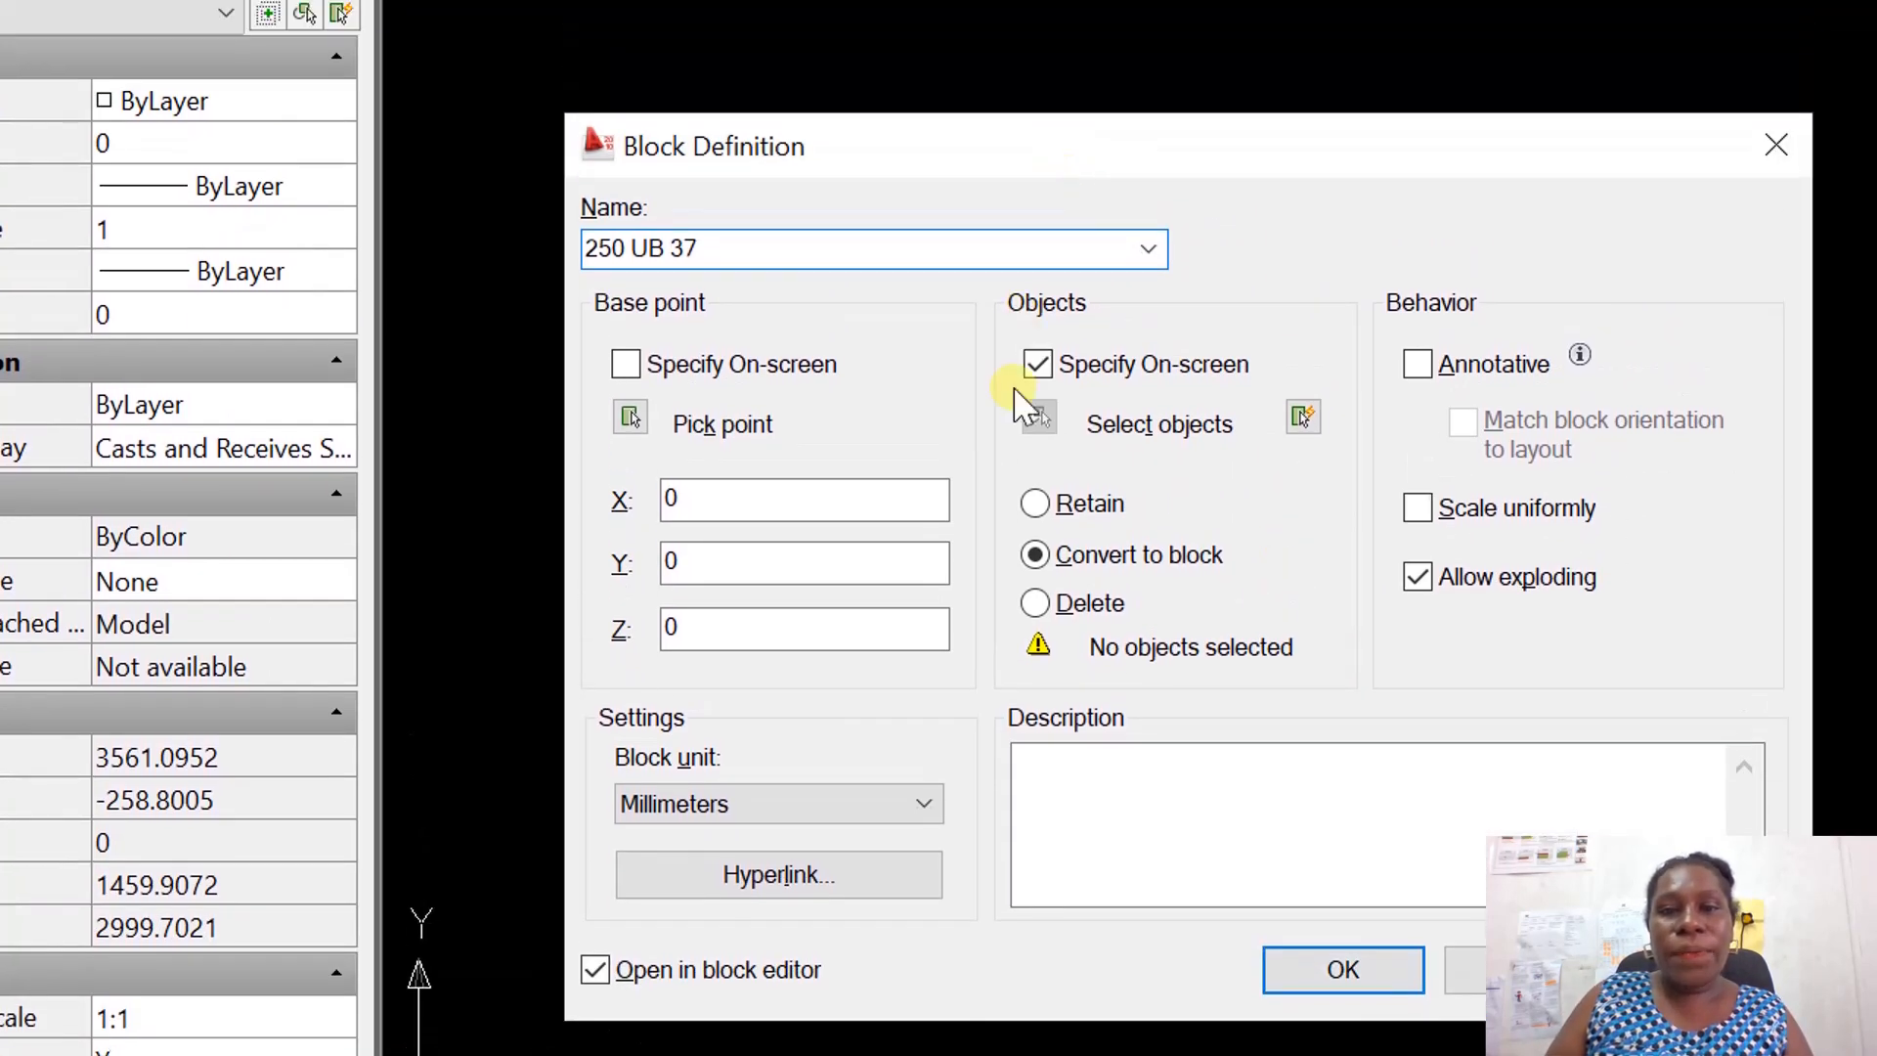
Quick-select the block's objects from the entire drawing, filtering for plot style equal to ByLayer.
click(1303, 417)
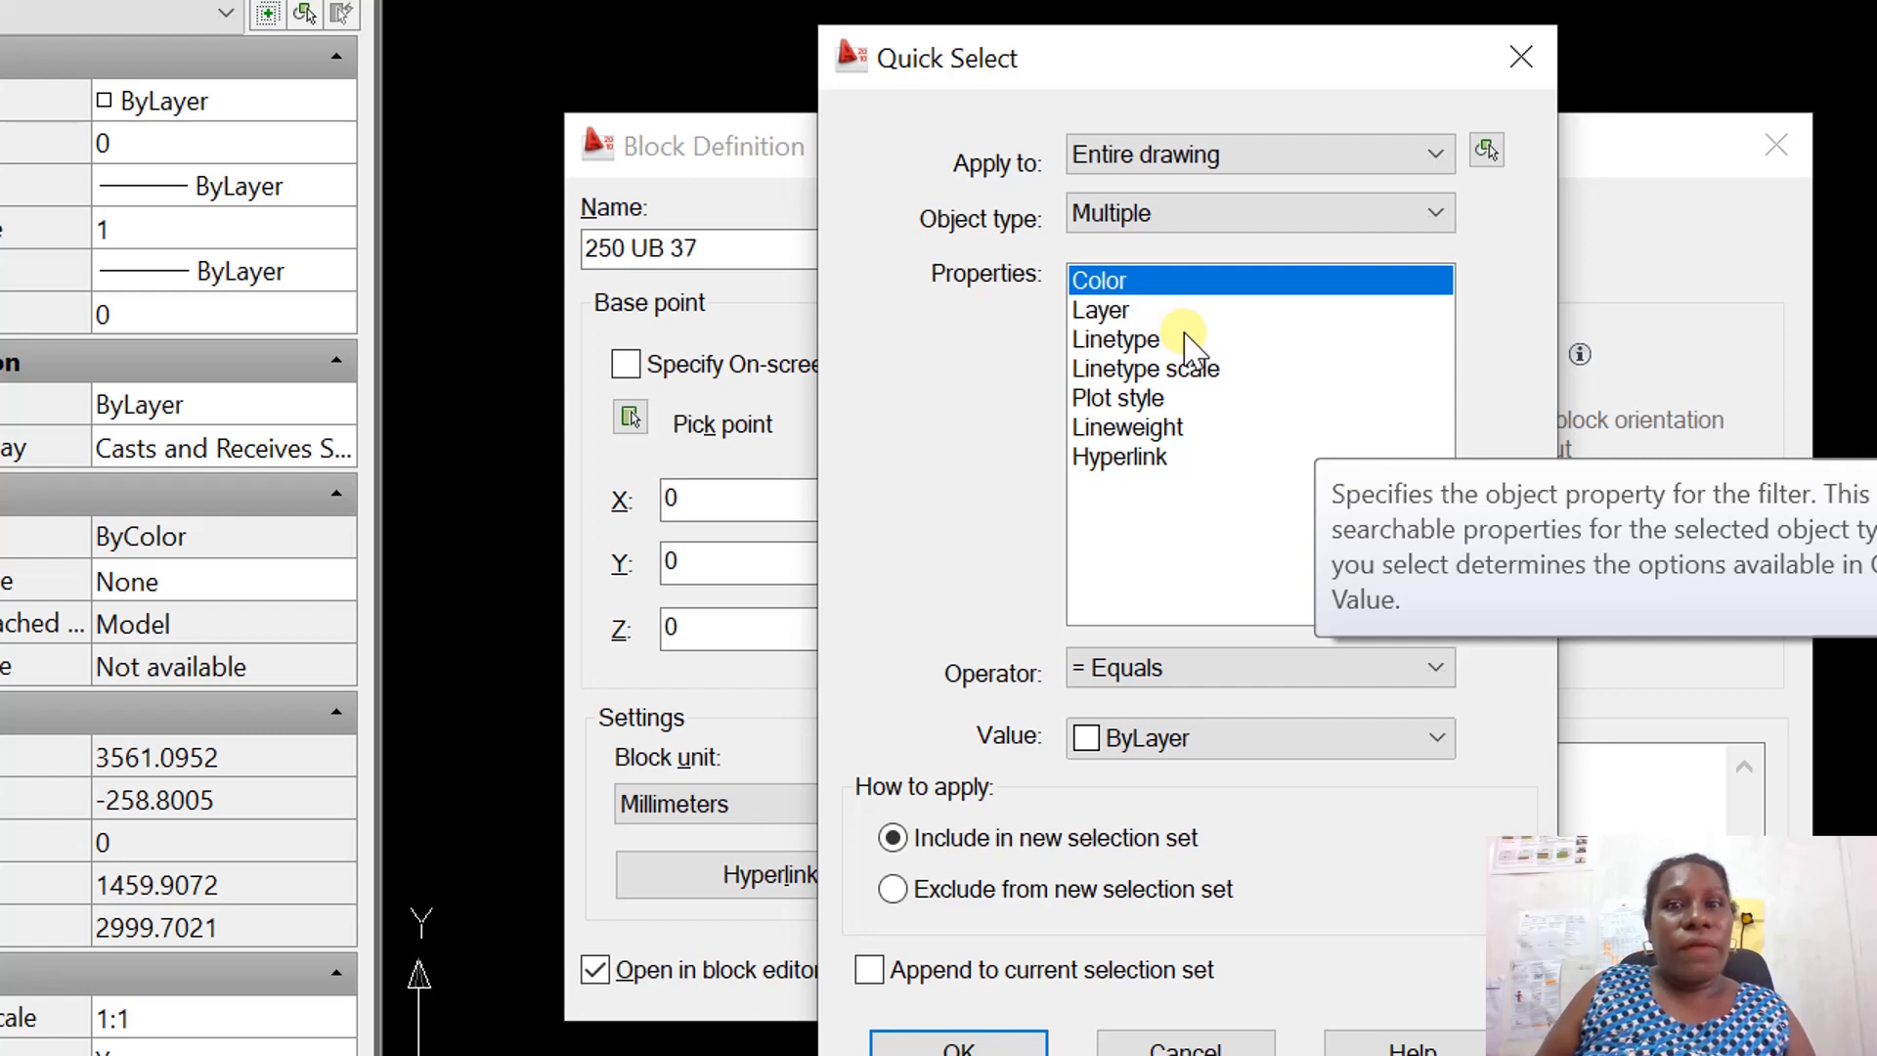
click(1142, 310)
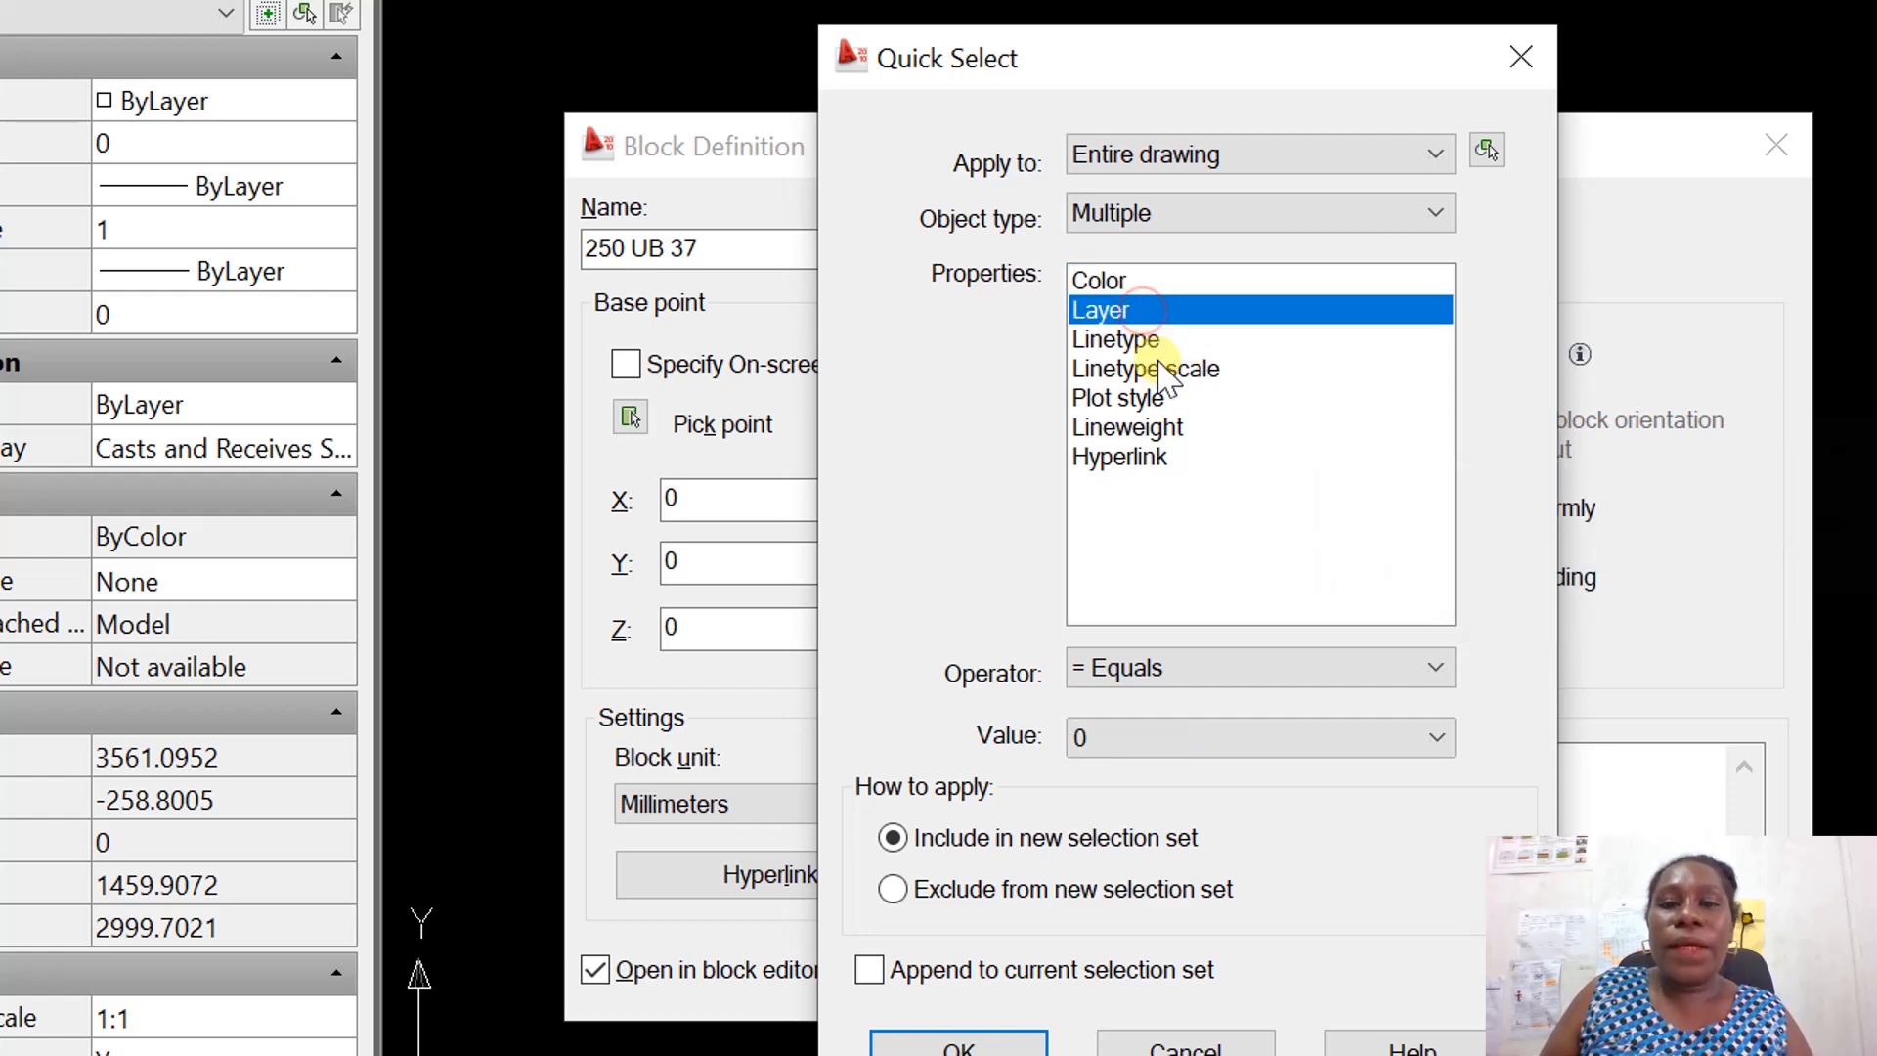
click(1161, 340)
click(1173, 369)
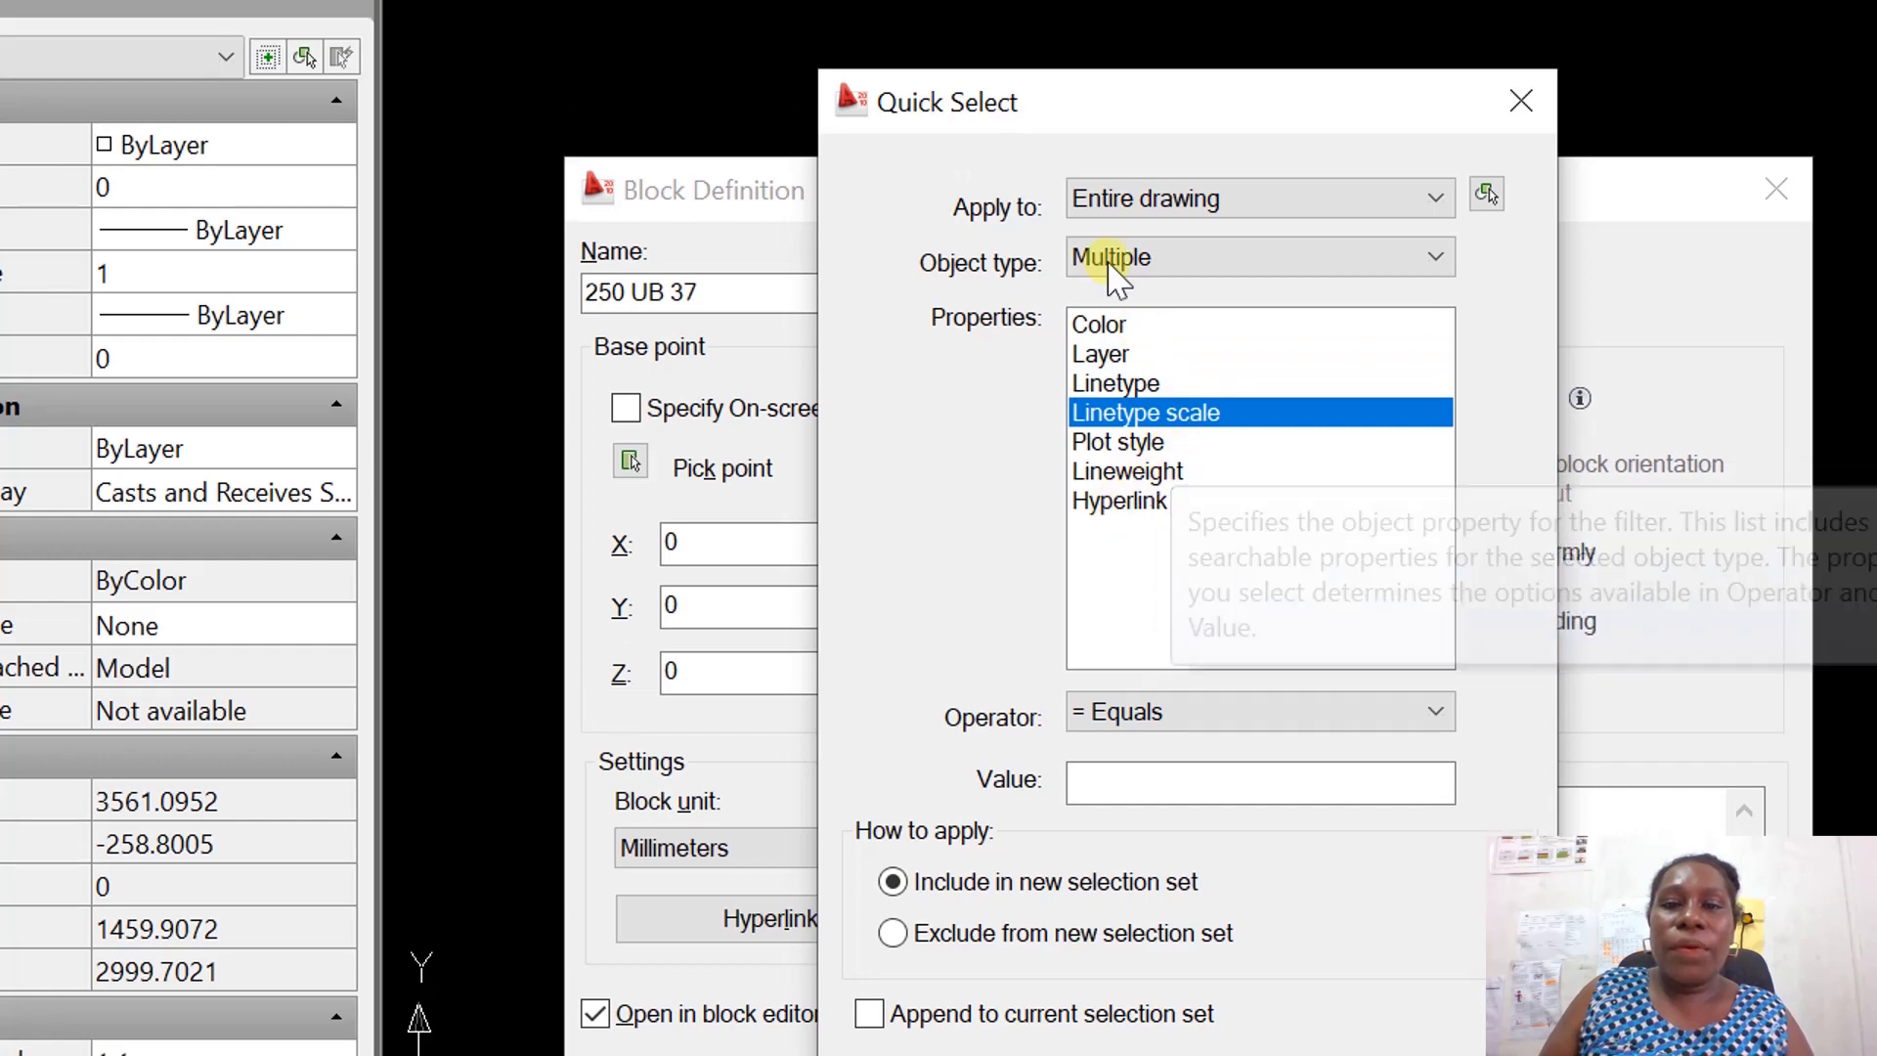
click(1103, 282)
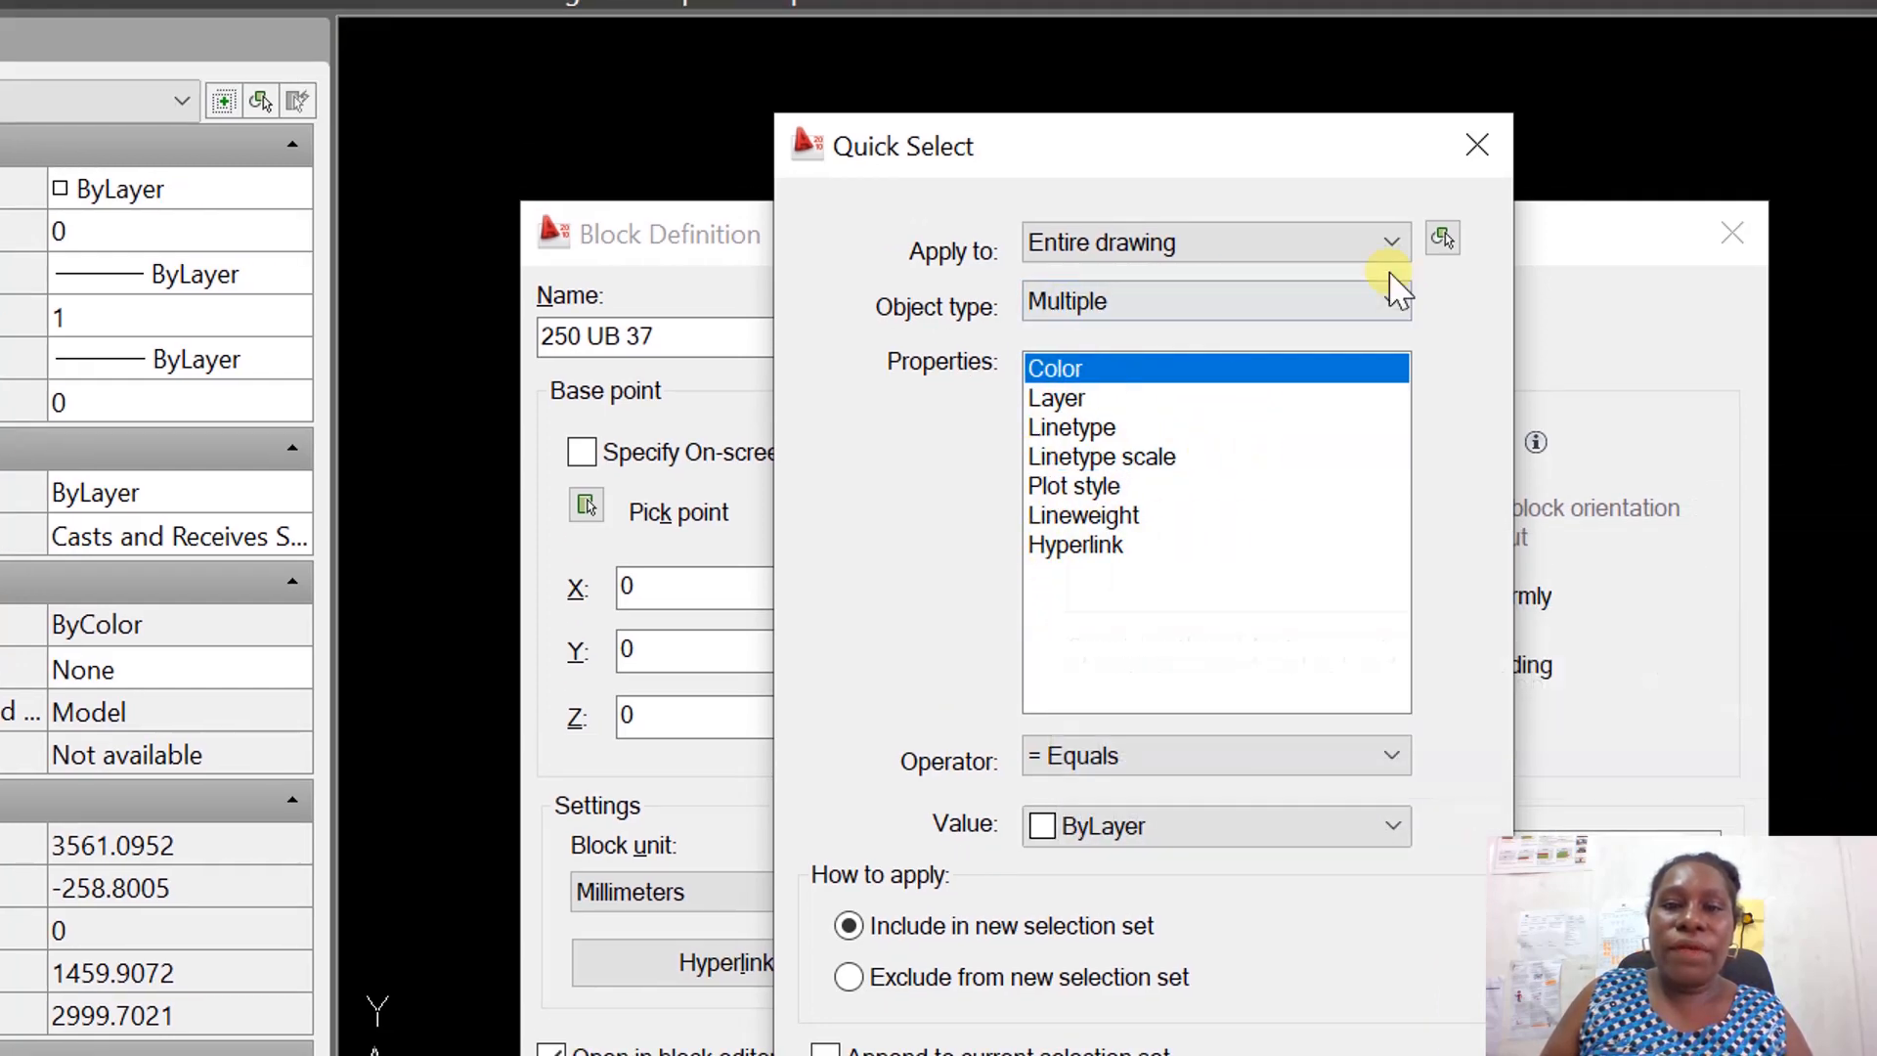
click(1162, 396)
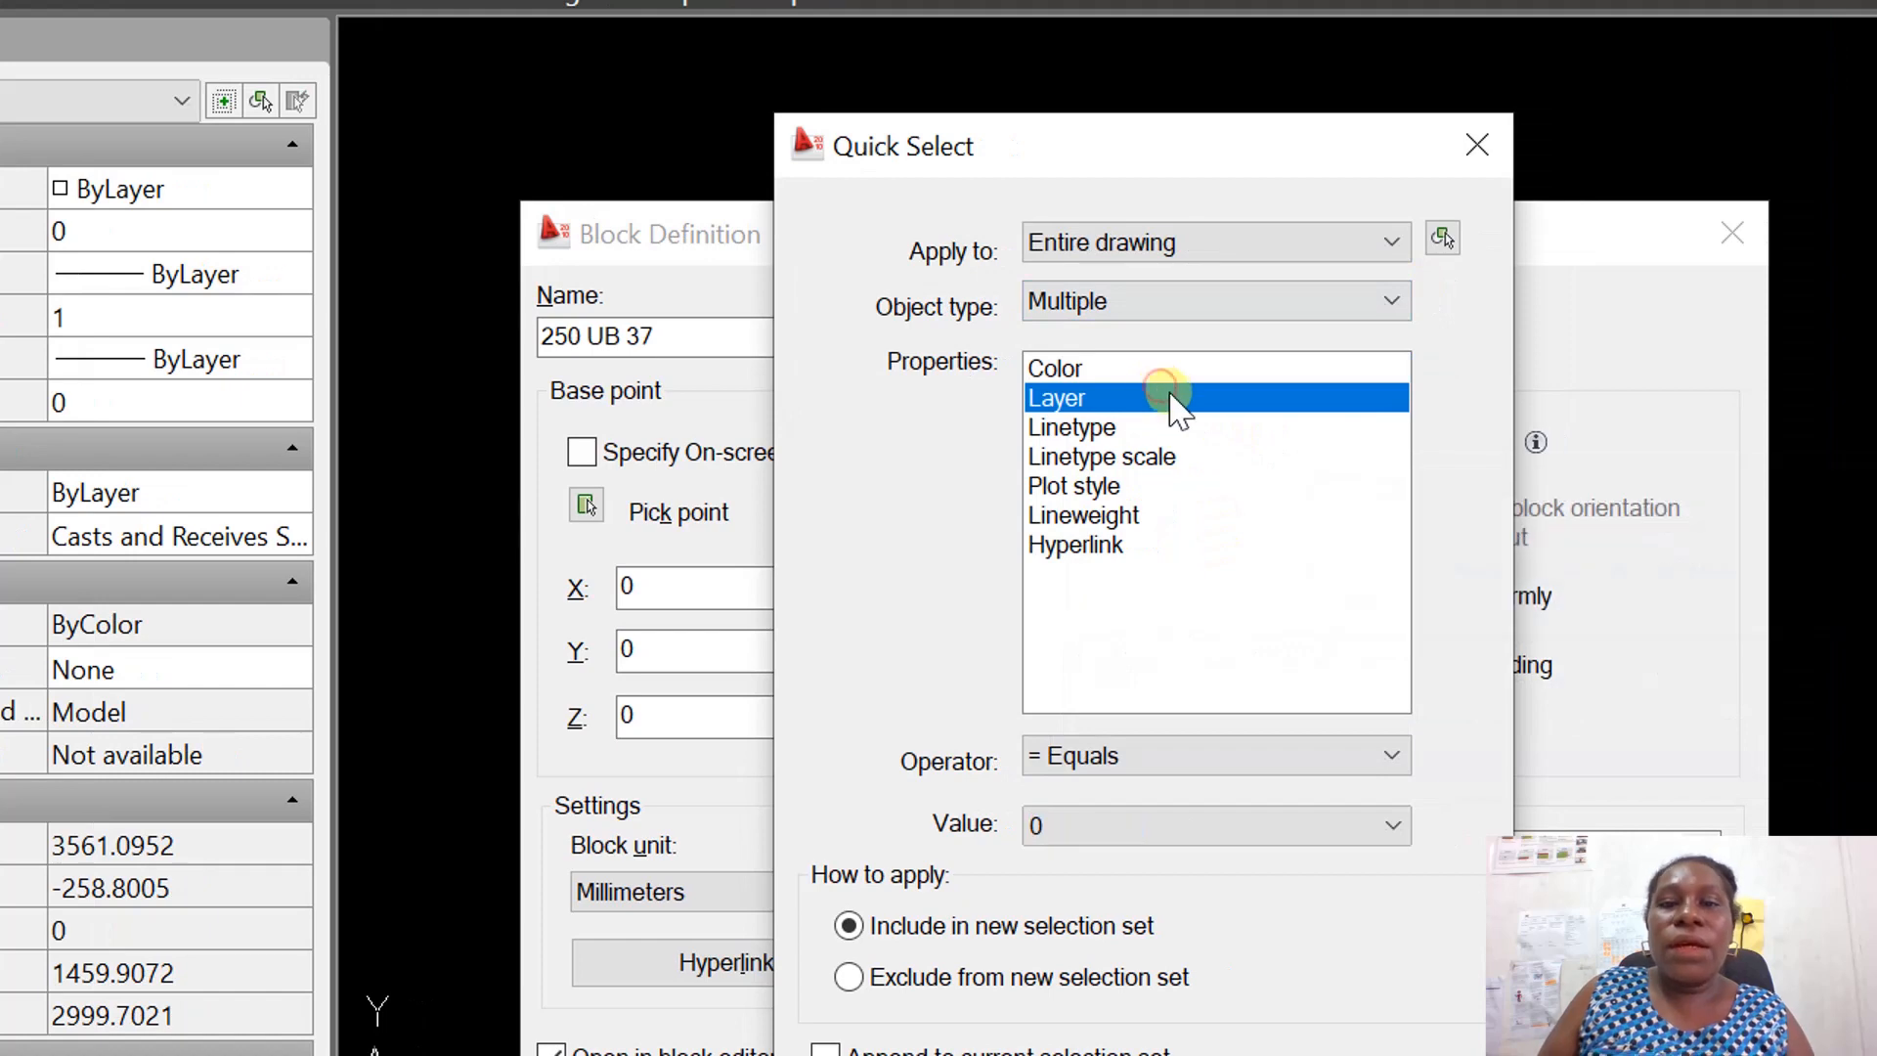
click(1134, 516)
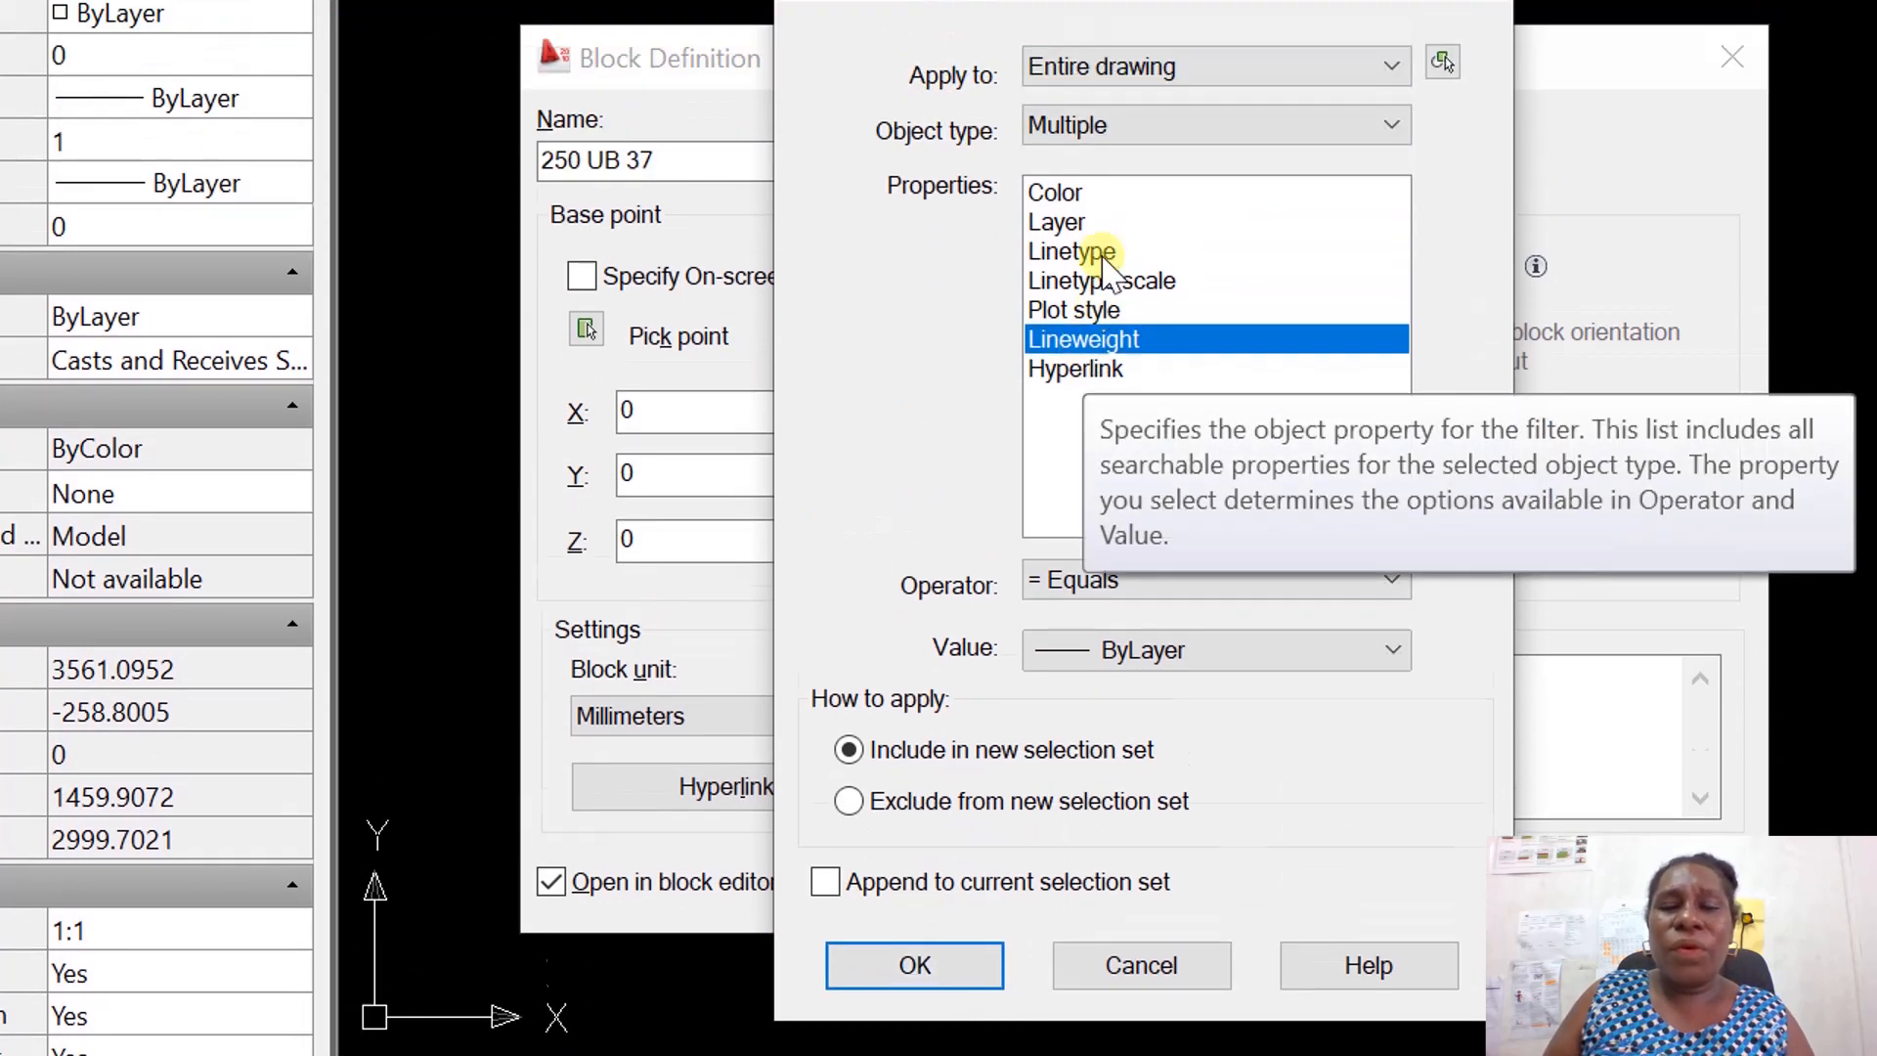
click(1103, 282)
click(1103, 309)
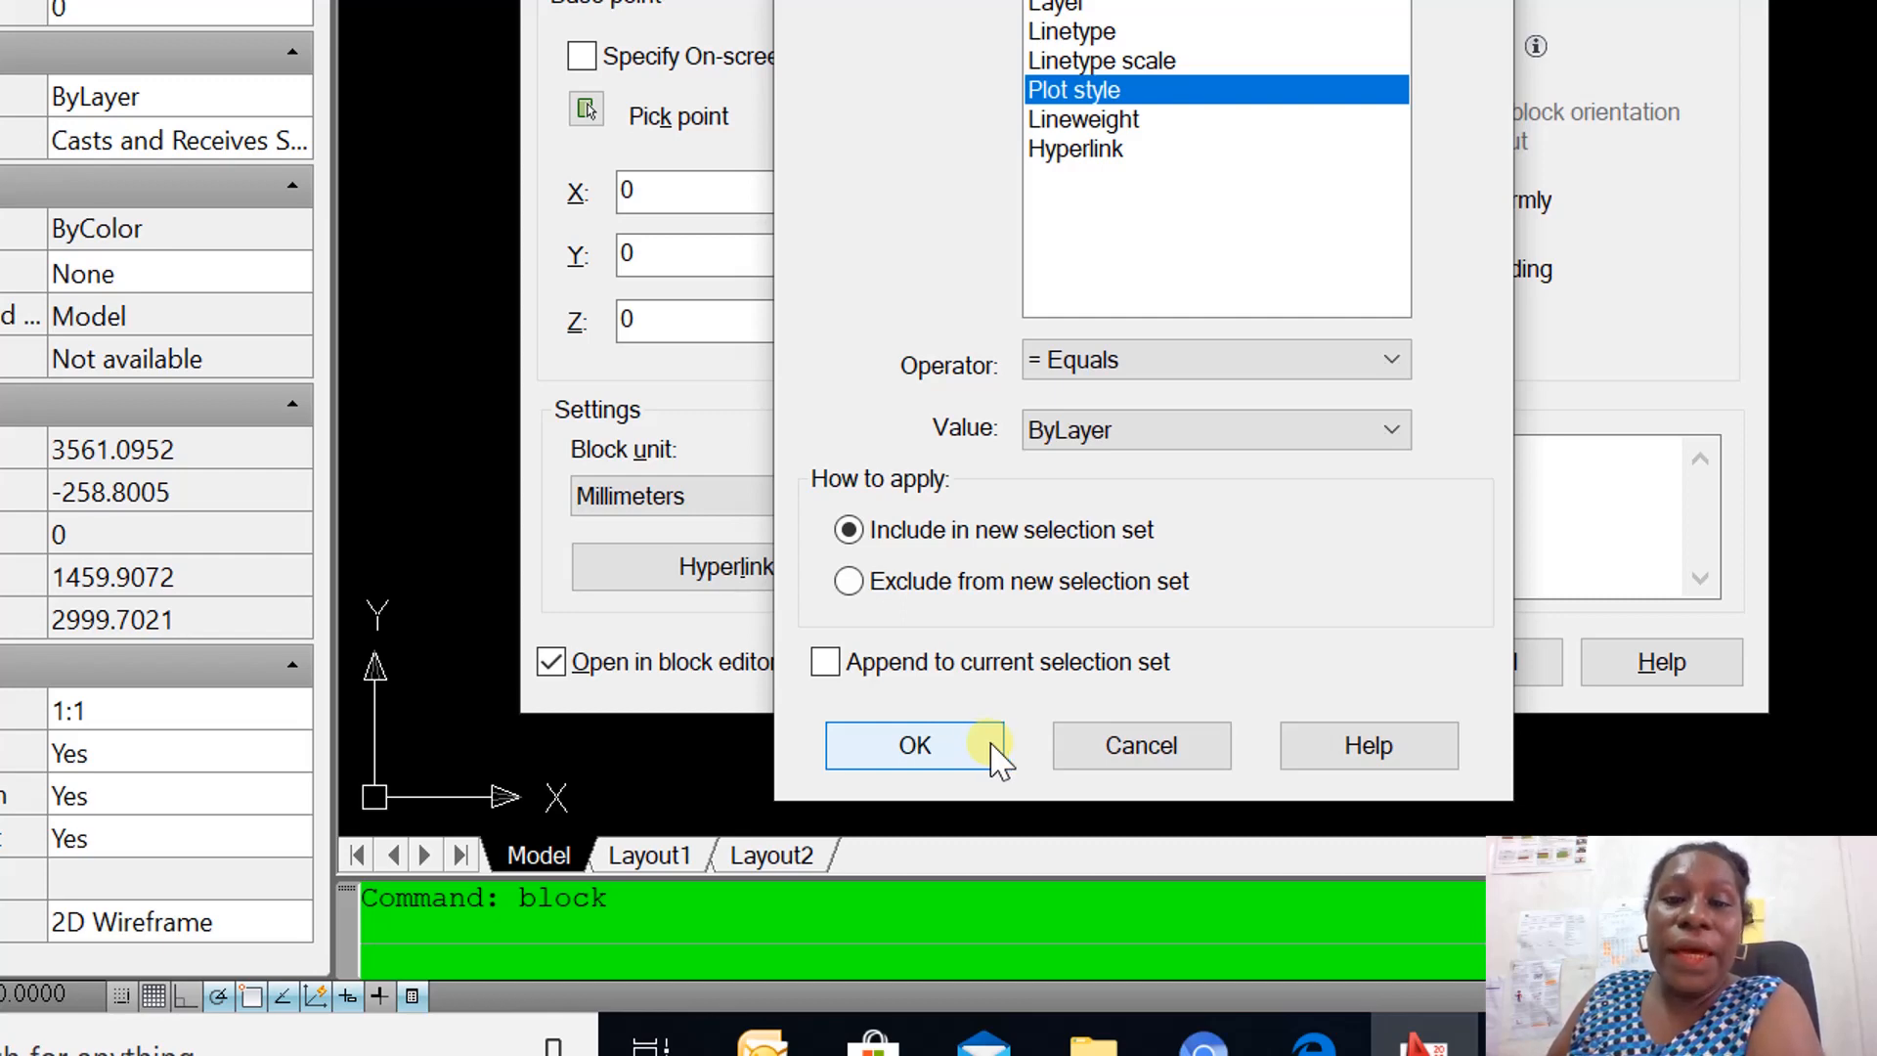
click(990, 745)
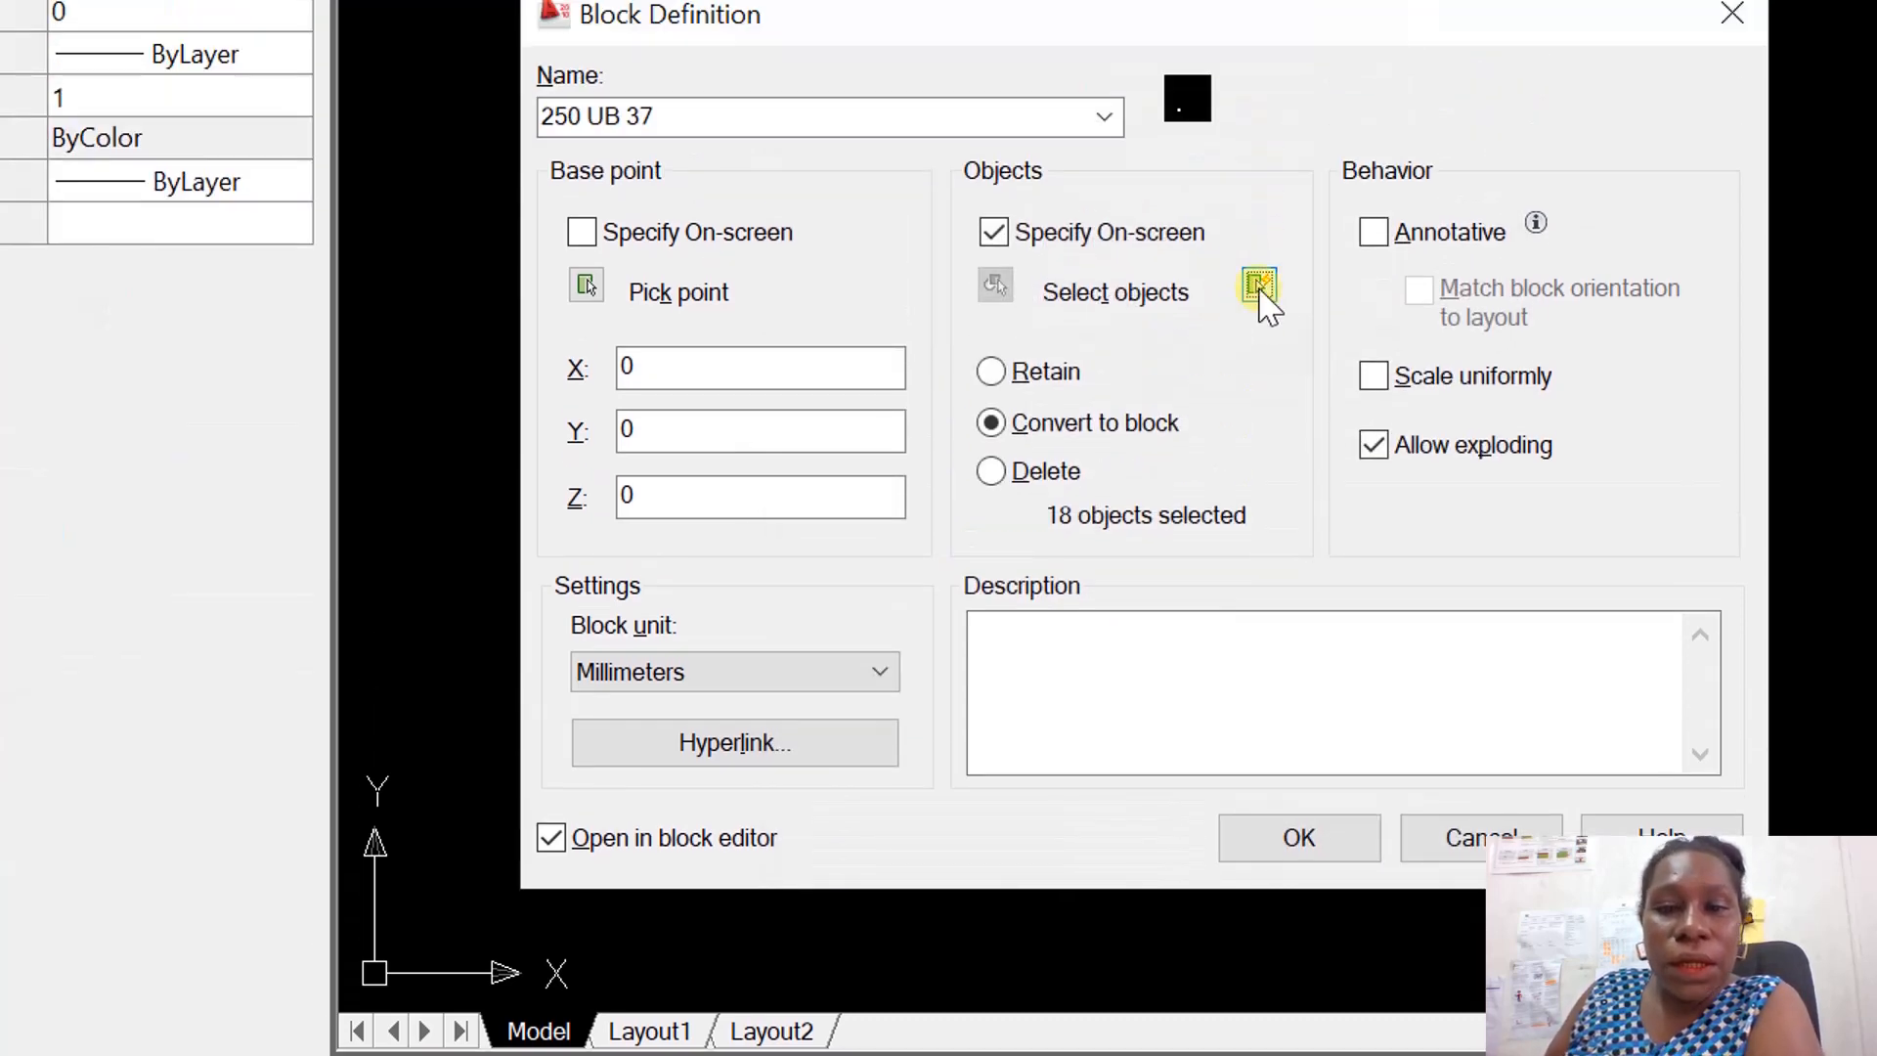
Quick-select the block's objects again, including those whose color equals ByLayer in the new selection set.
click(1258, 286)
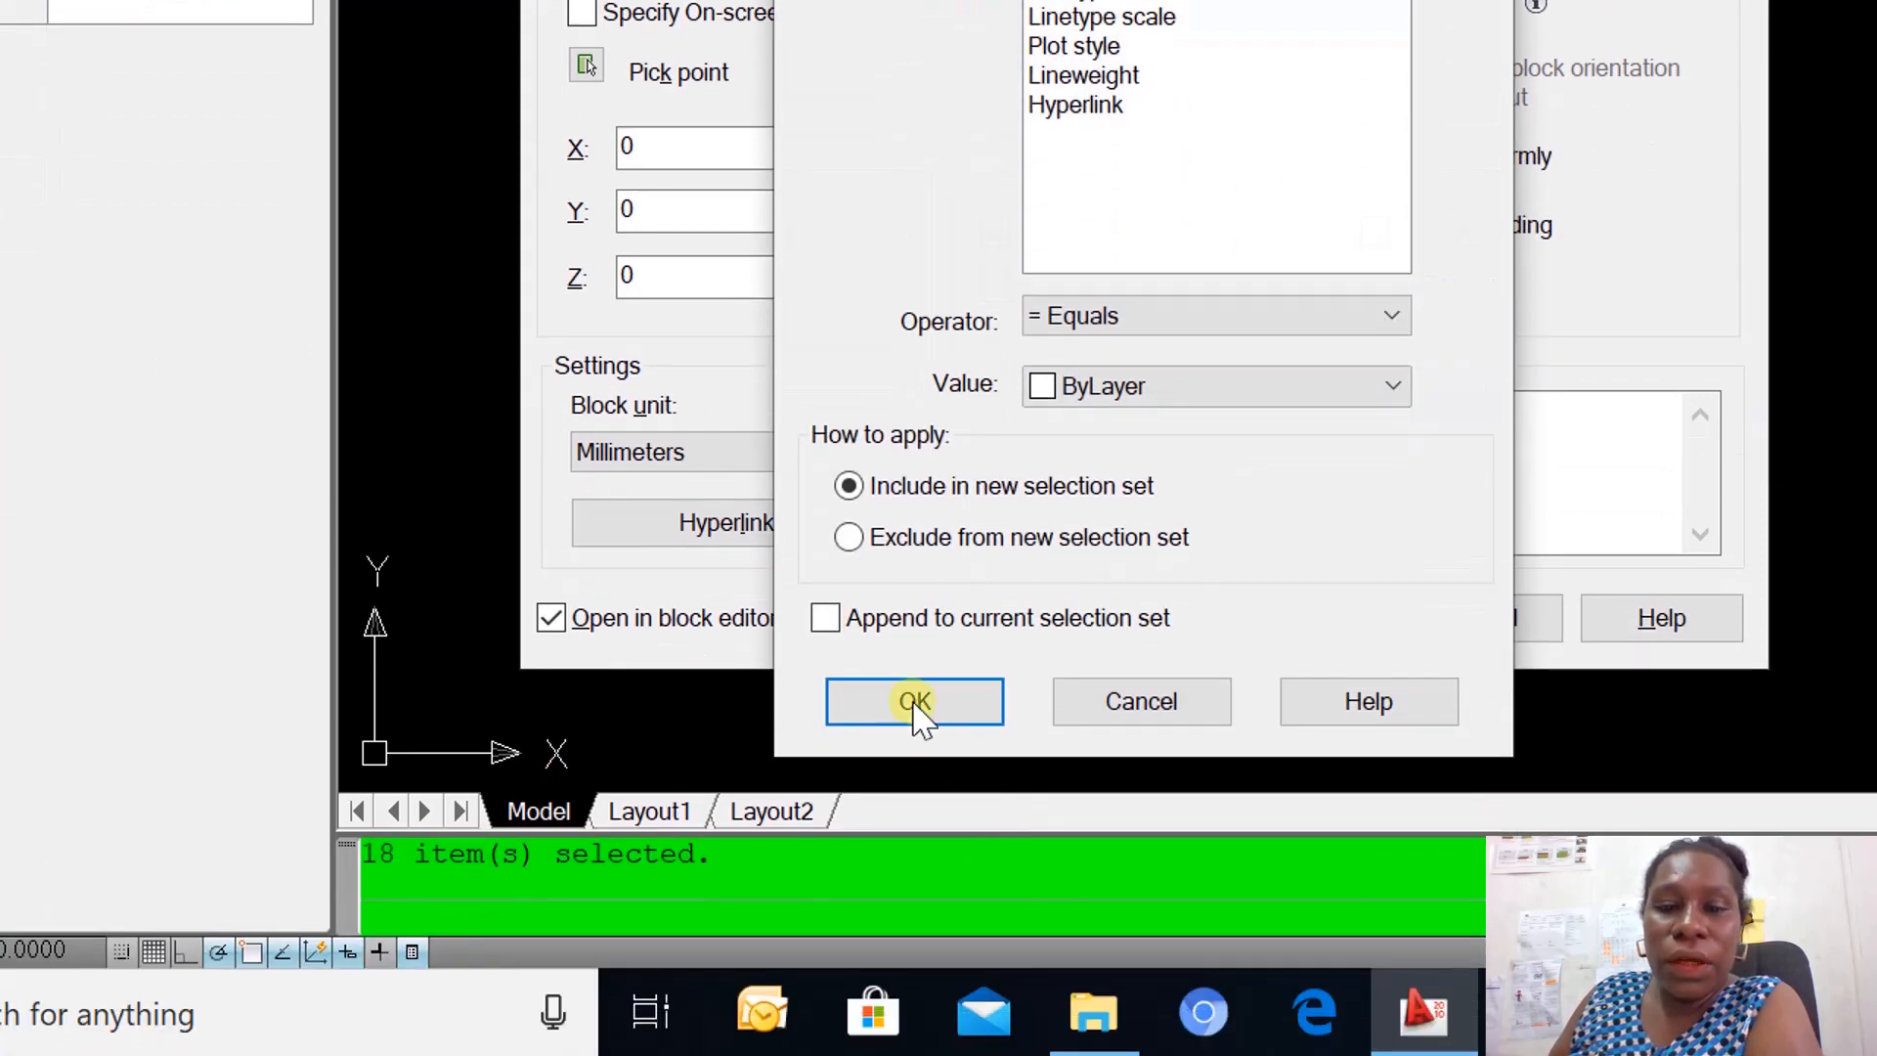
click(914, 701)
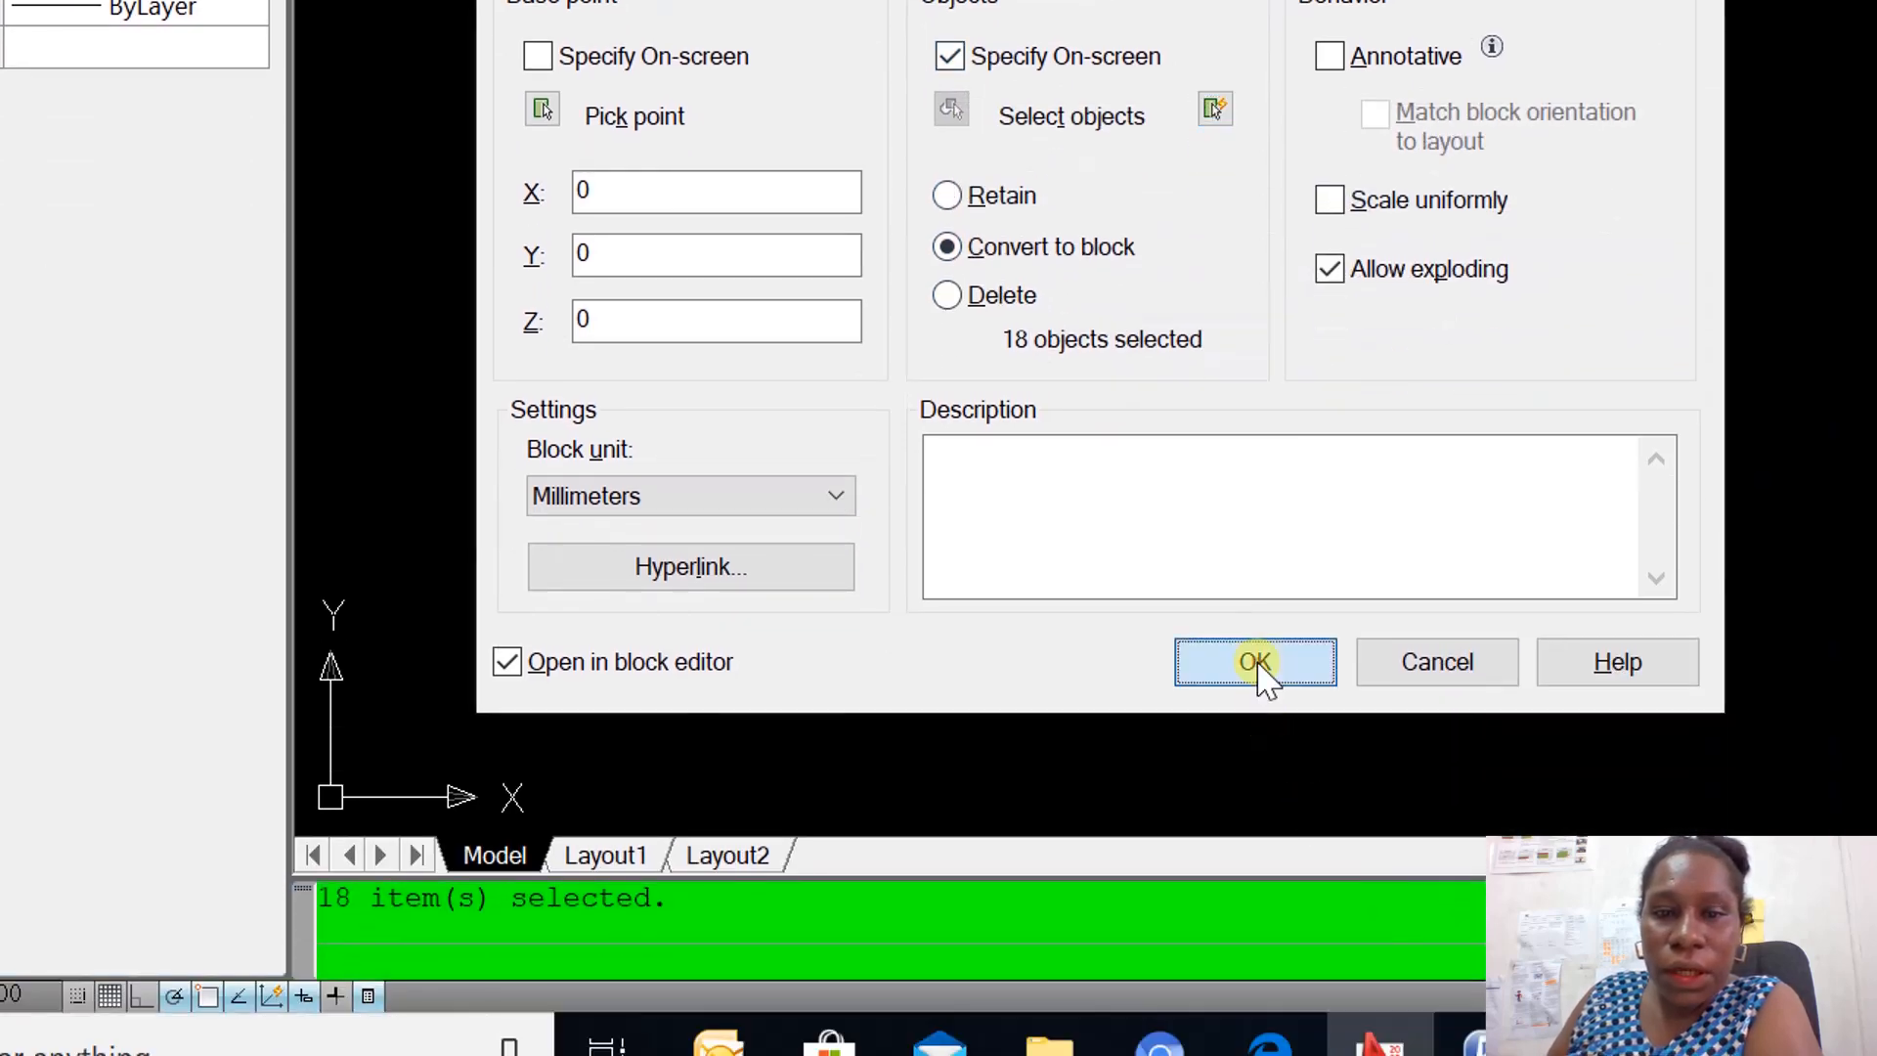
Confirm the block settings and pick the whole beam section as the block's objects, opening it in the block editor.
click(1299, 881)
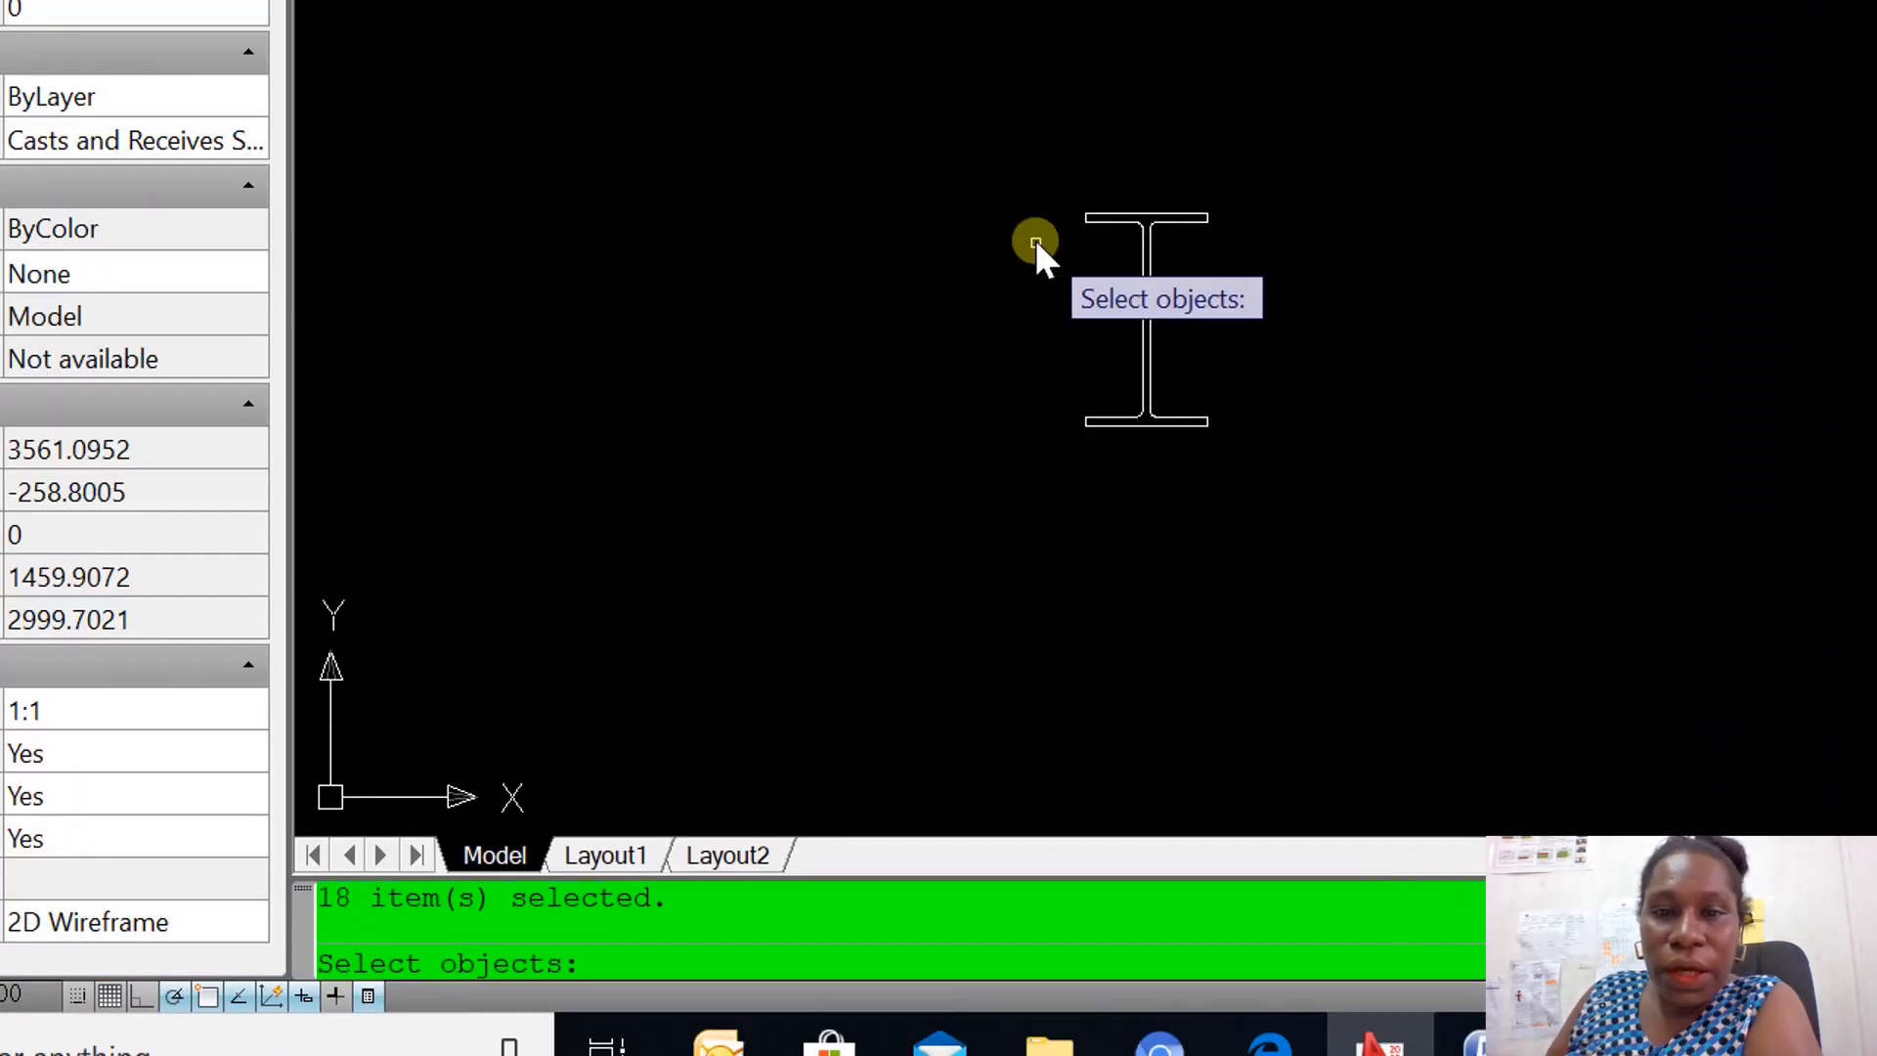
click(1028, 173)
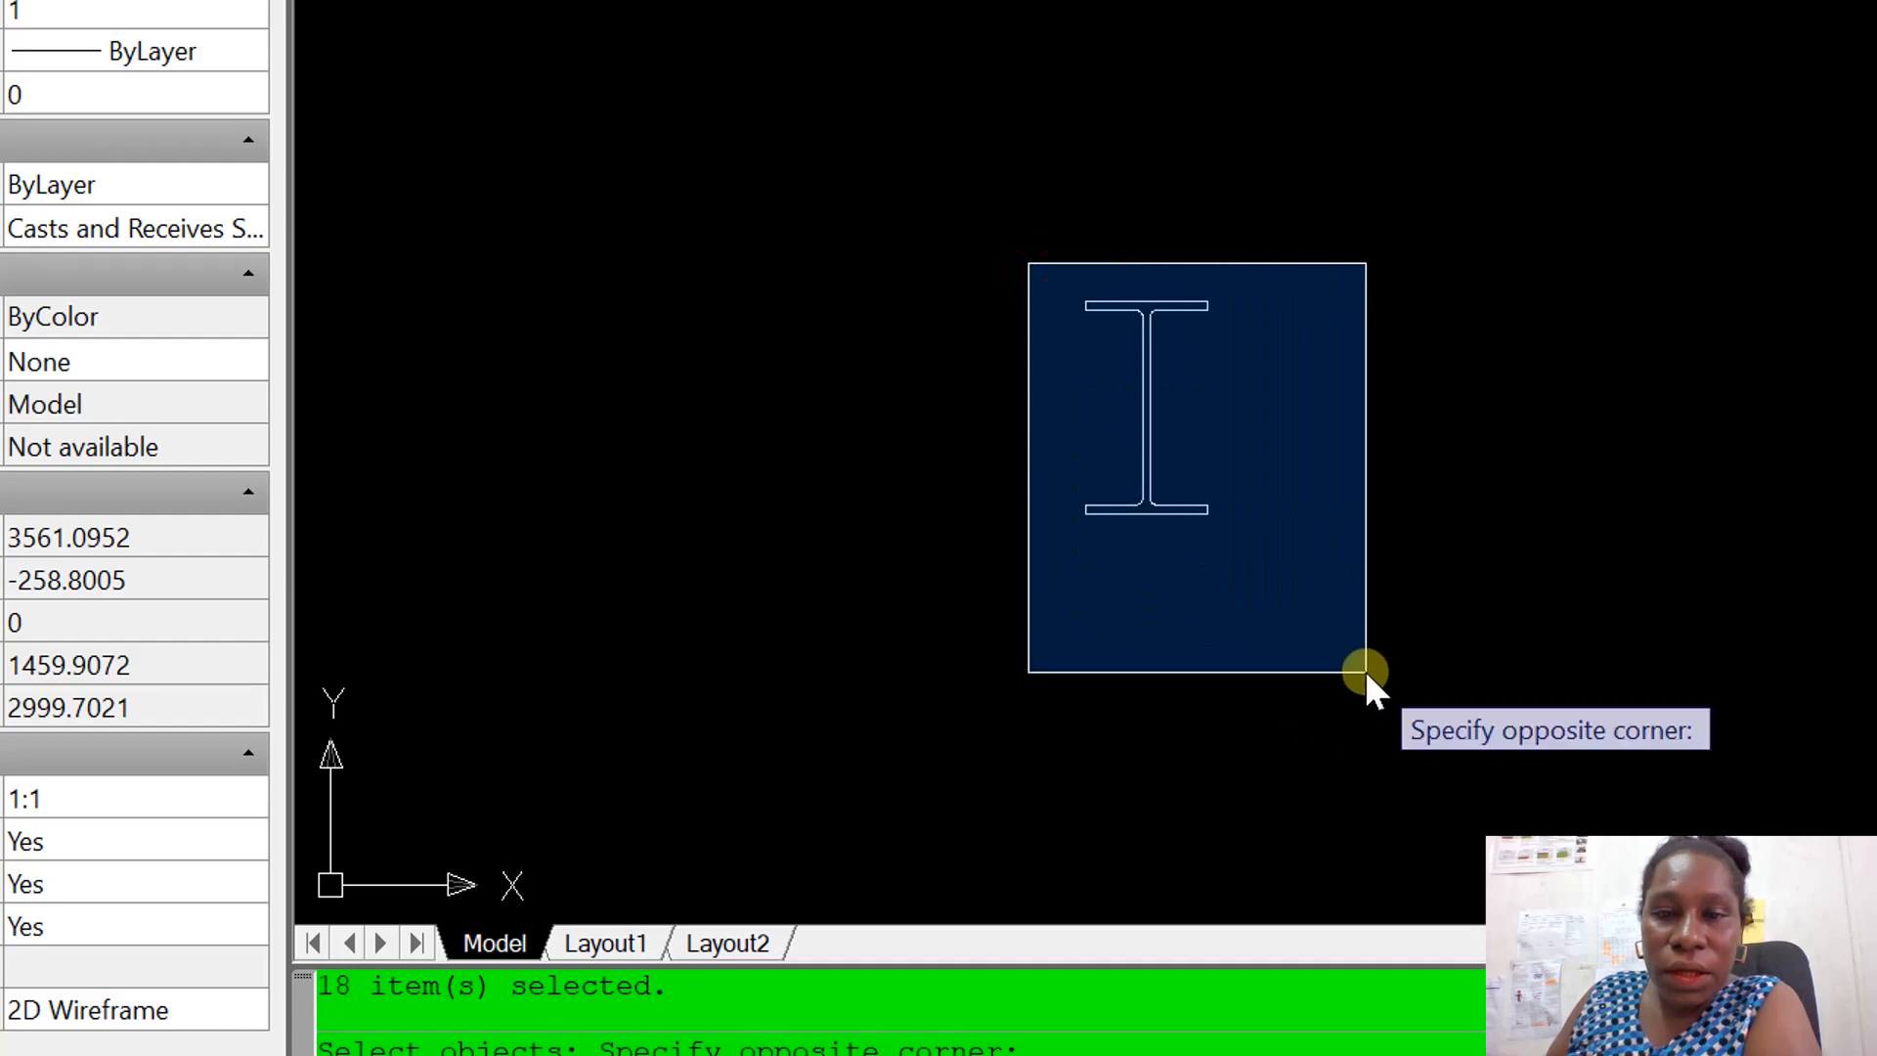
click(1365, 671)
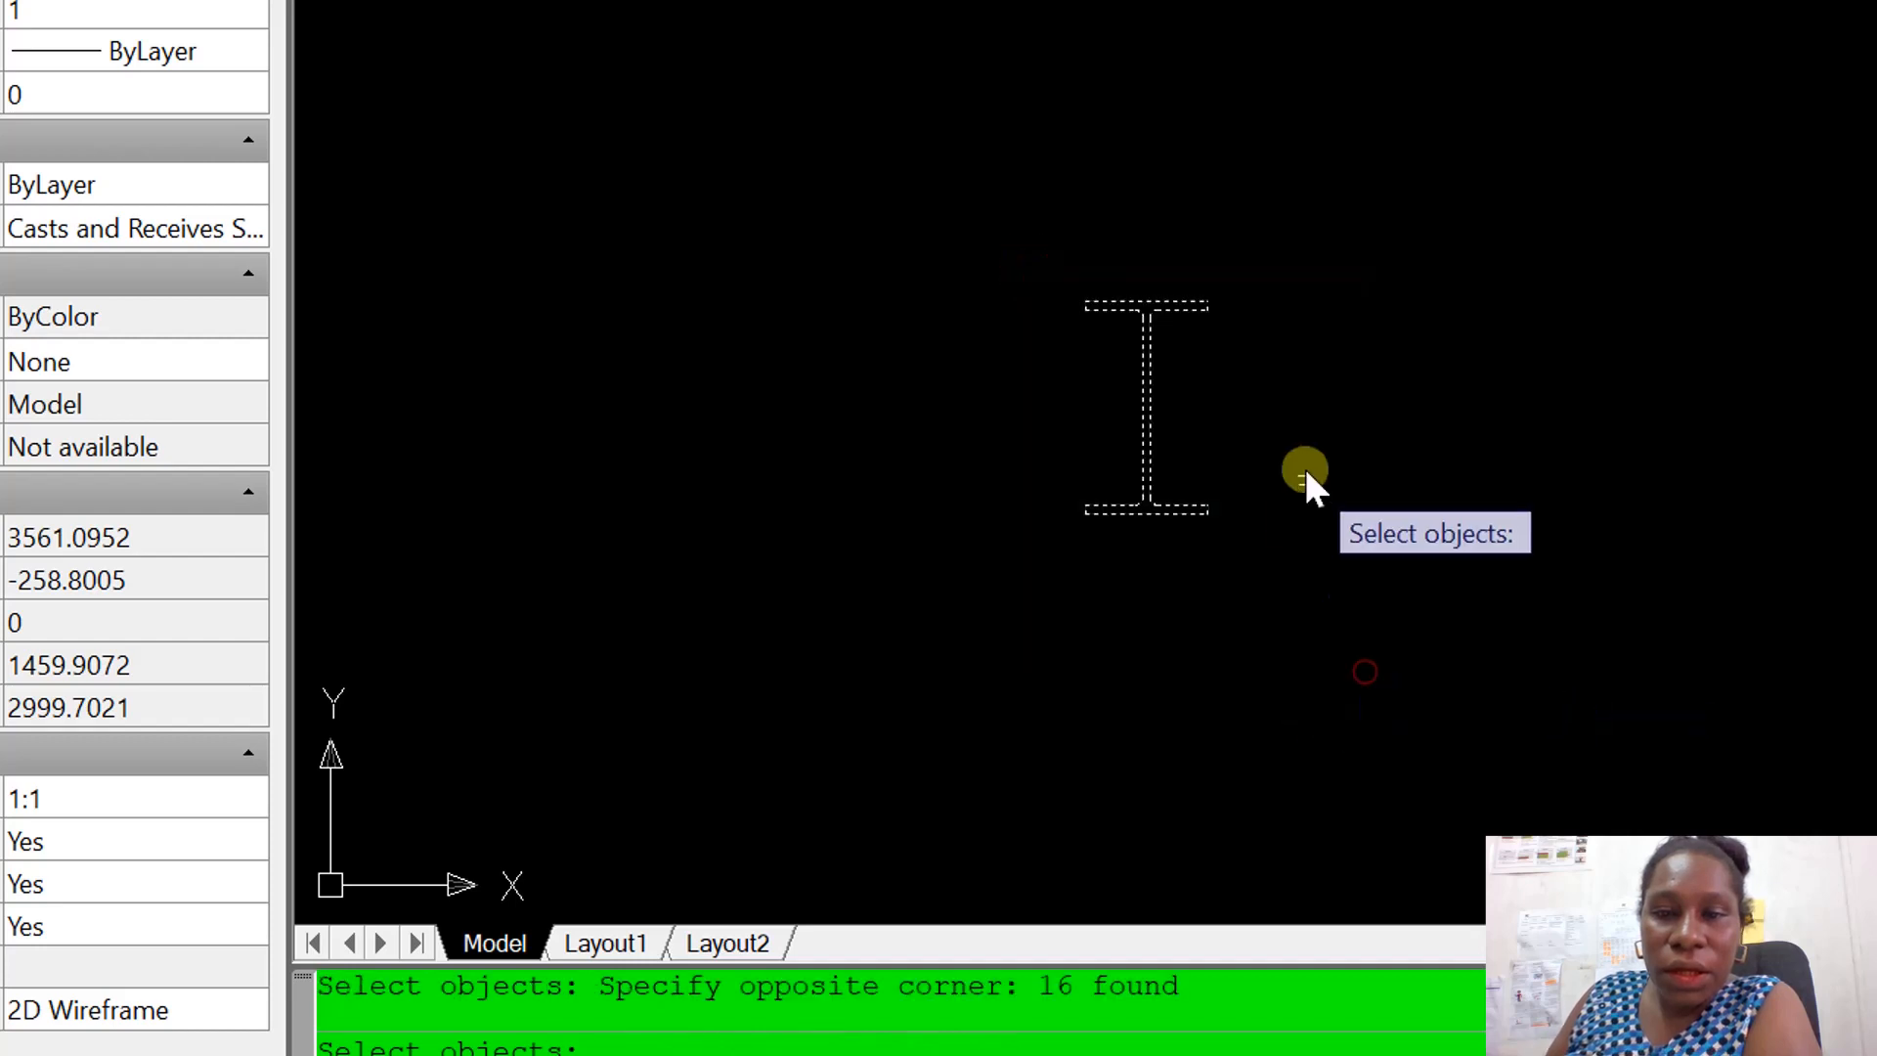
key(Return)
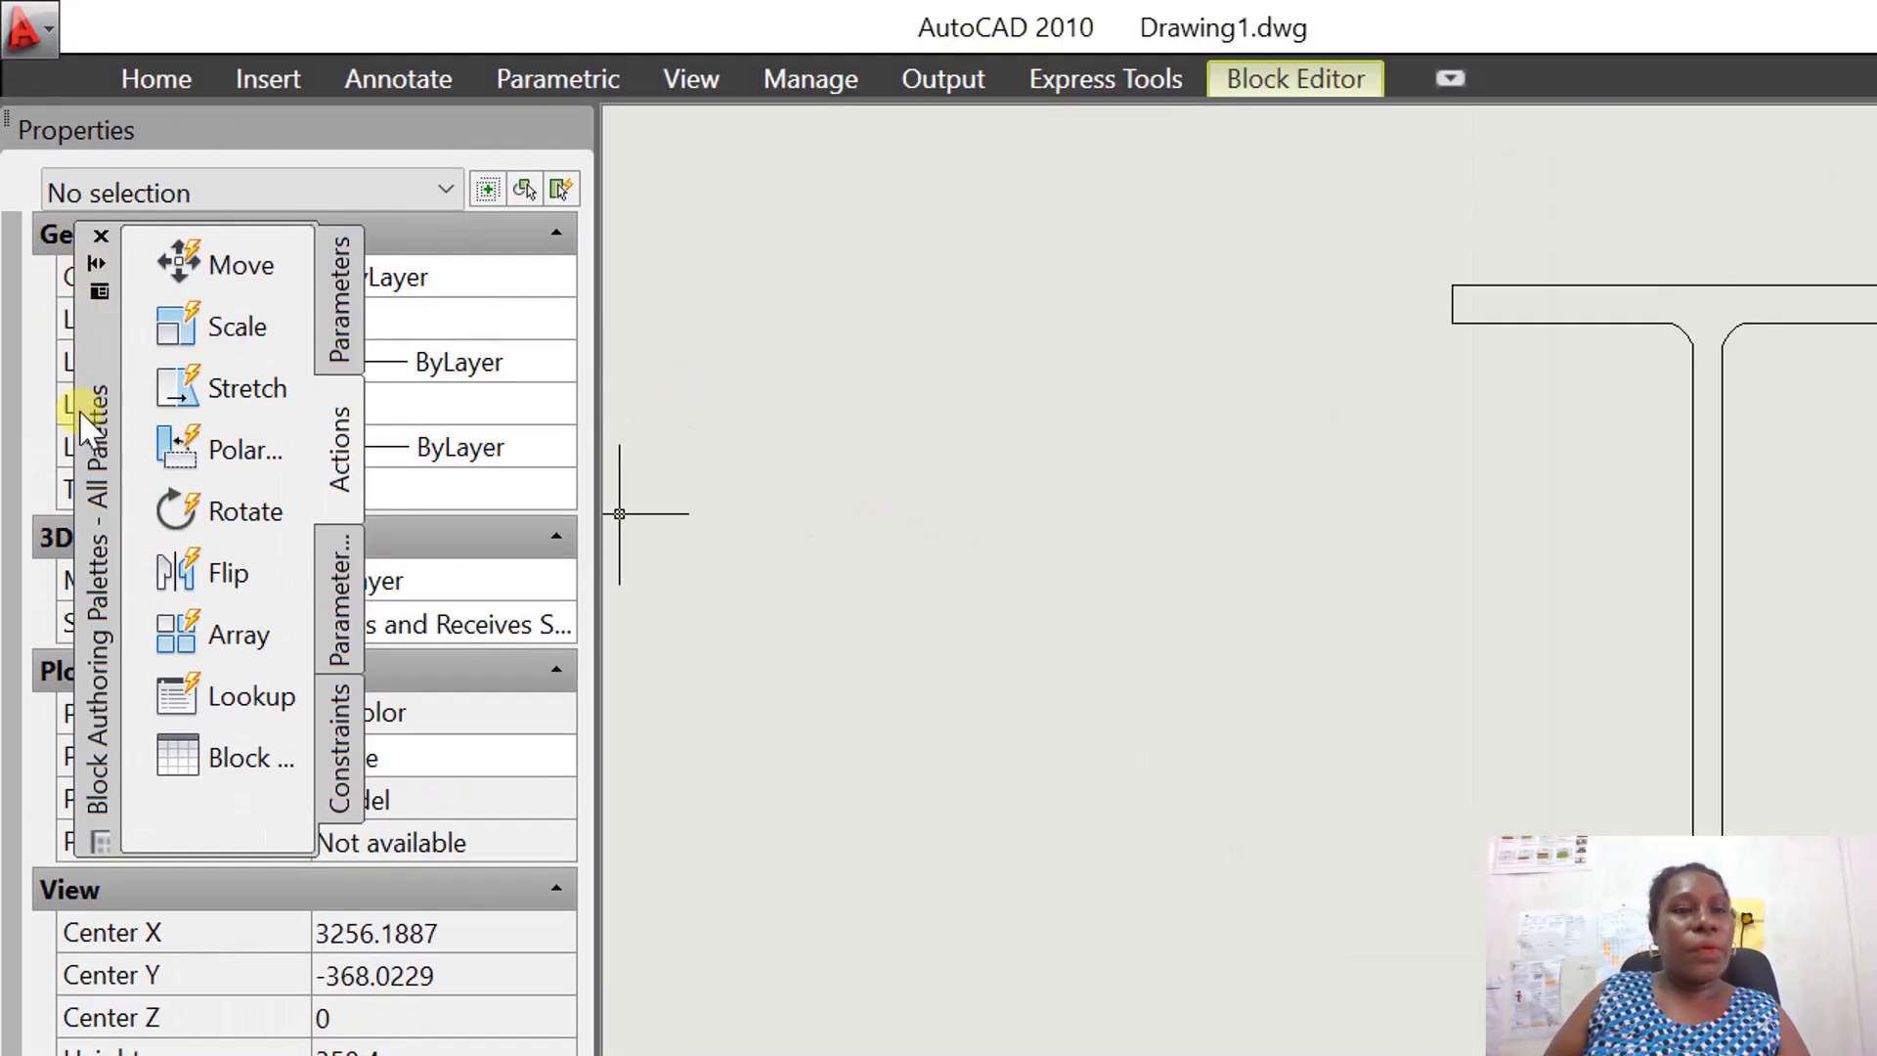
Dock the Block Authoring Palettes beside the Properties palette and switch them to the block parameters.
drag(97, 430, 656, 479)
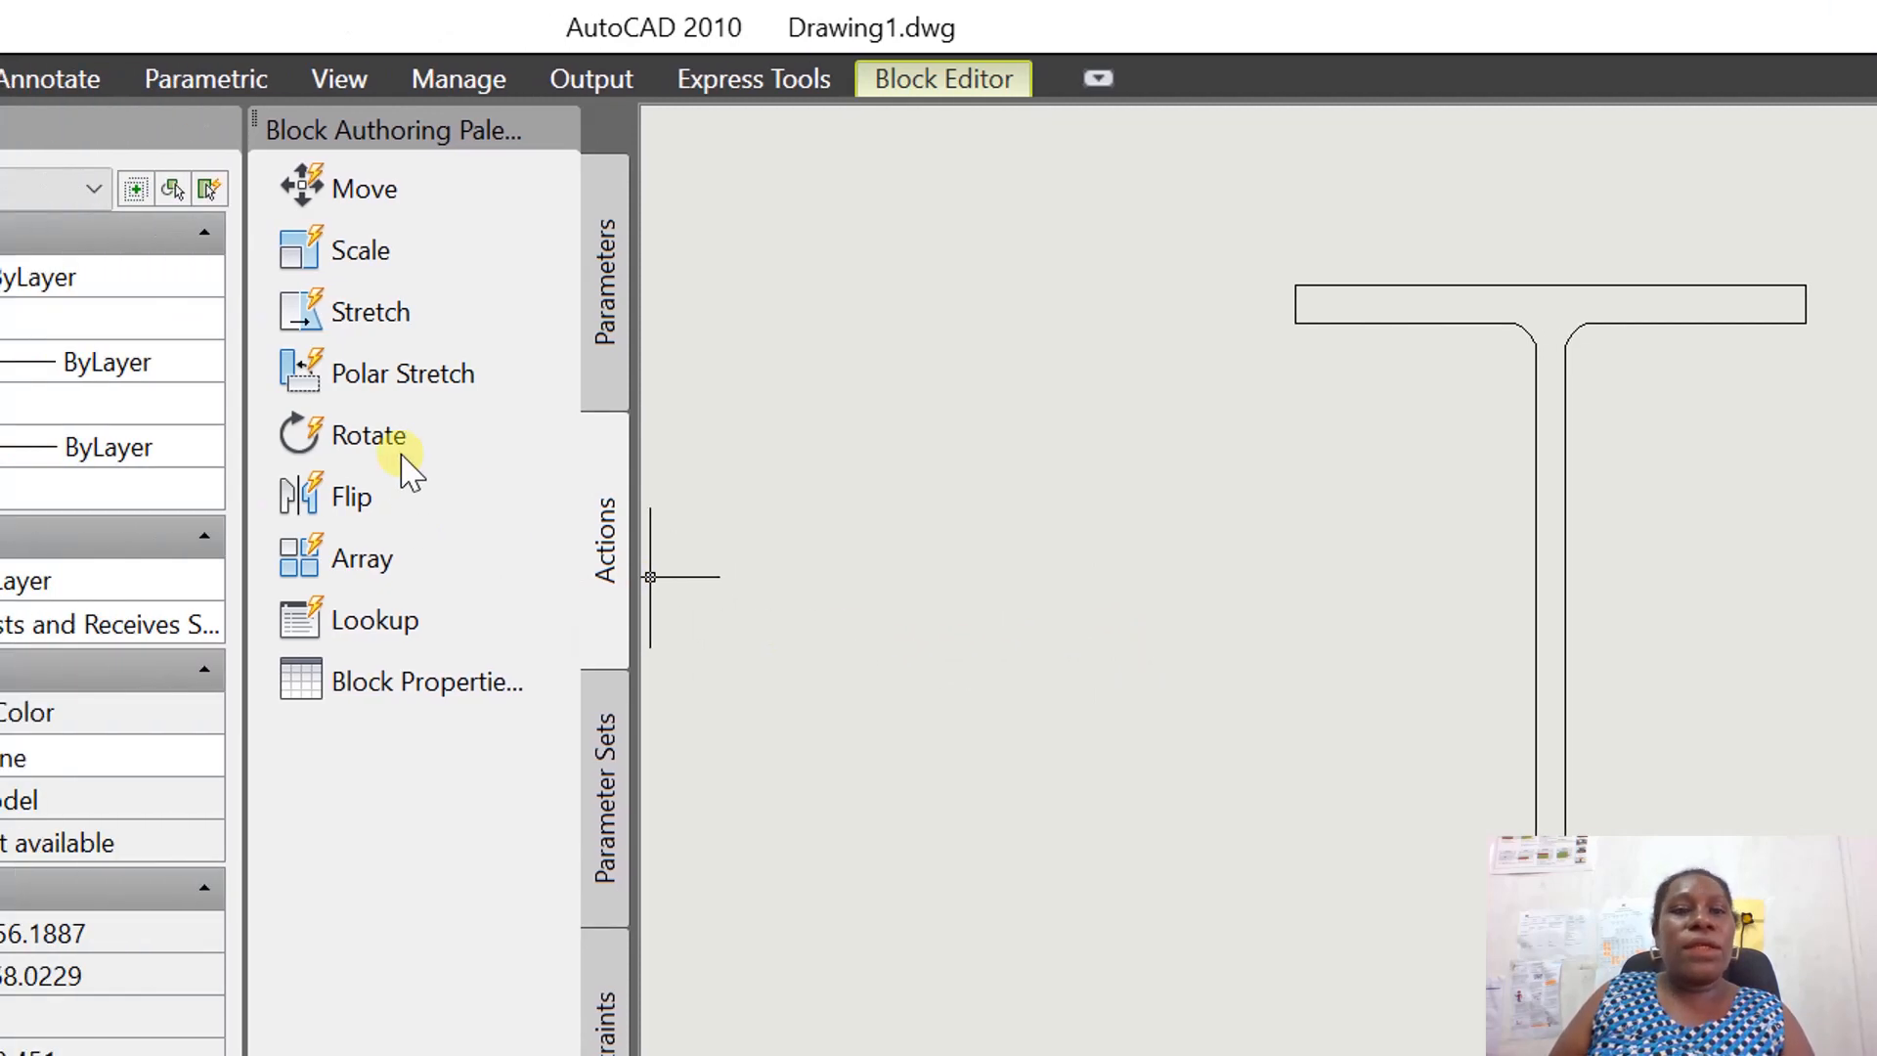
click(503, 456)
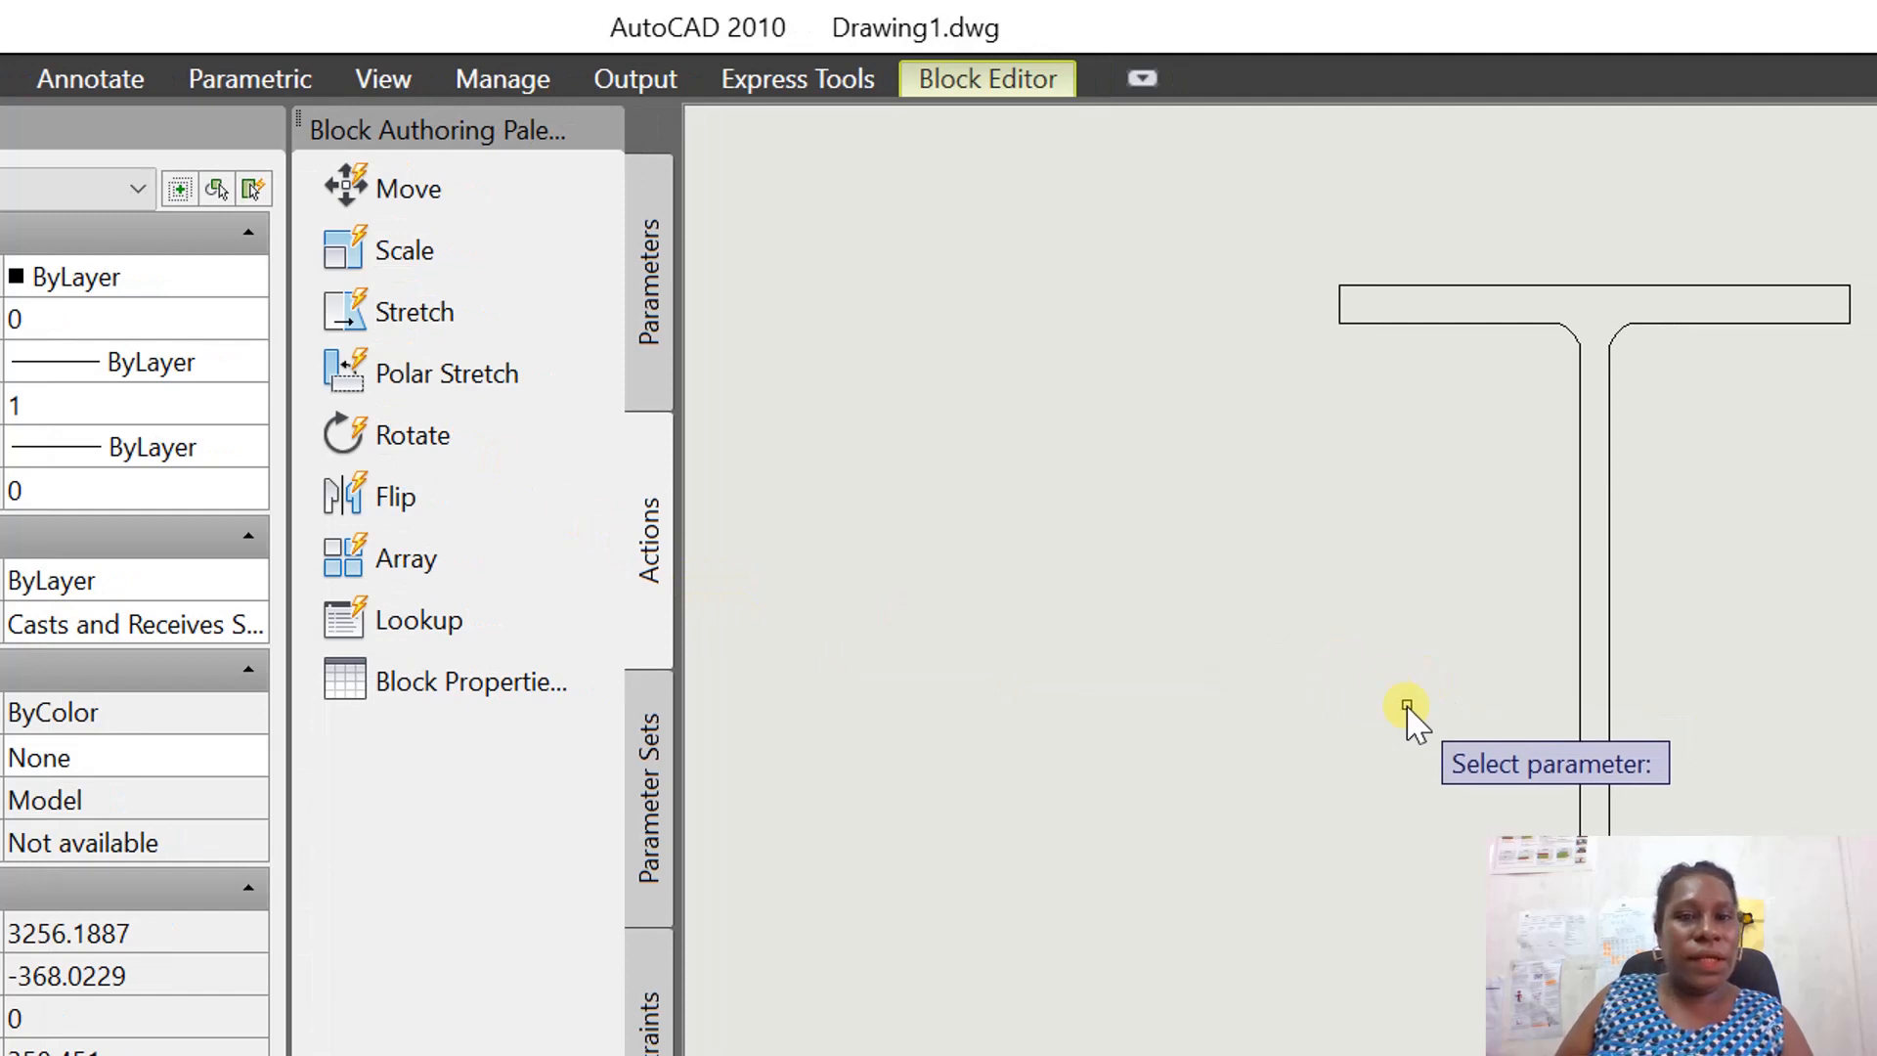
click(651, 279)
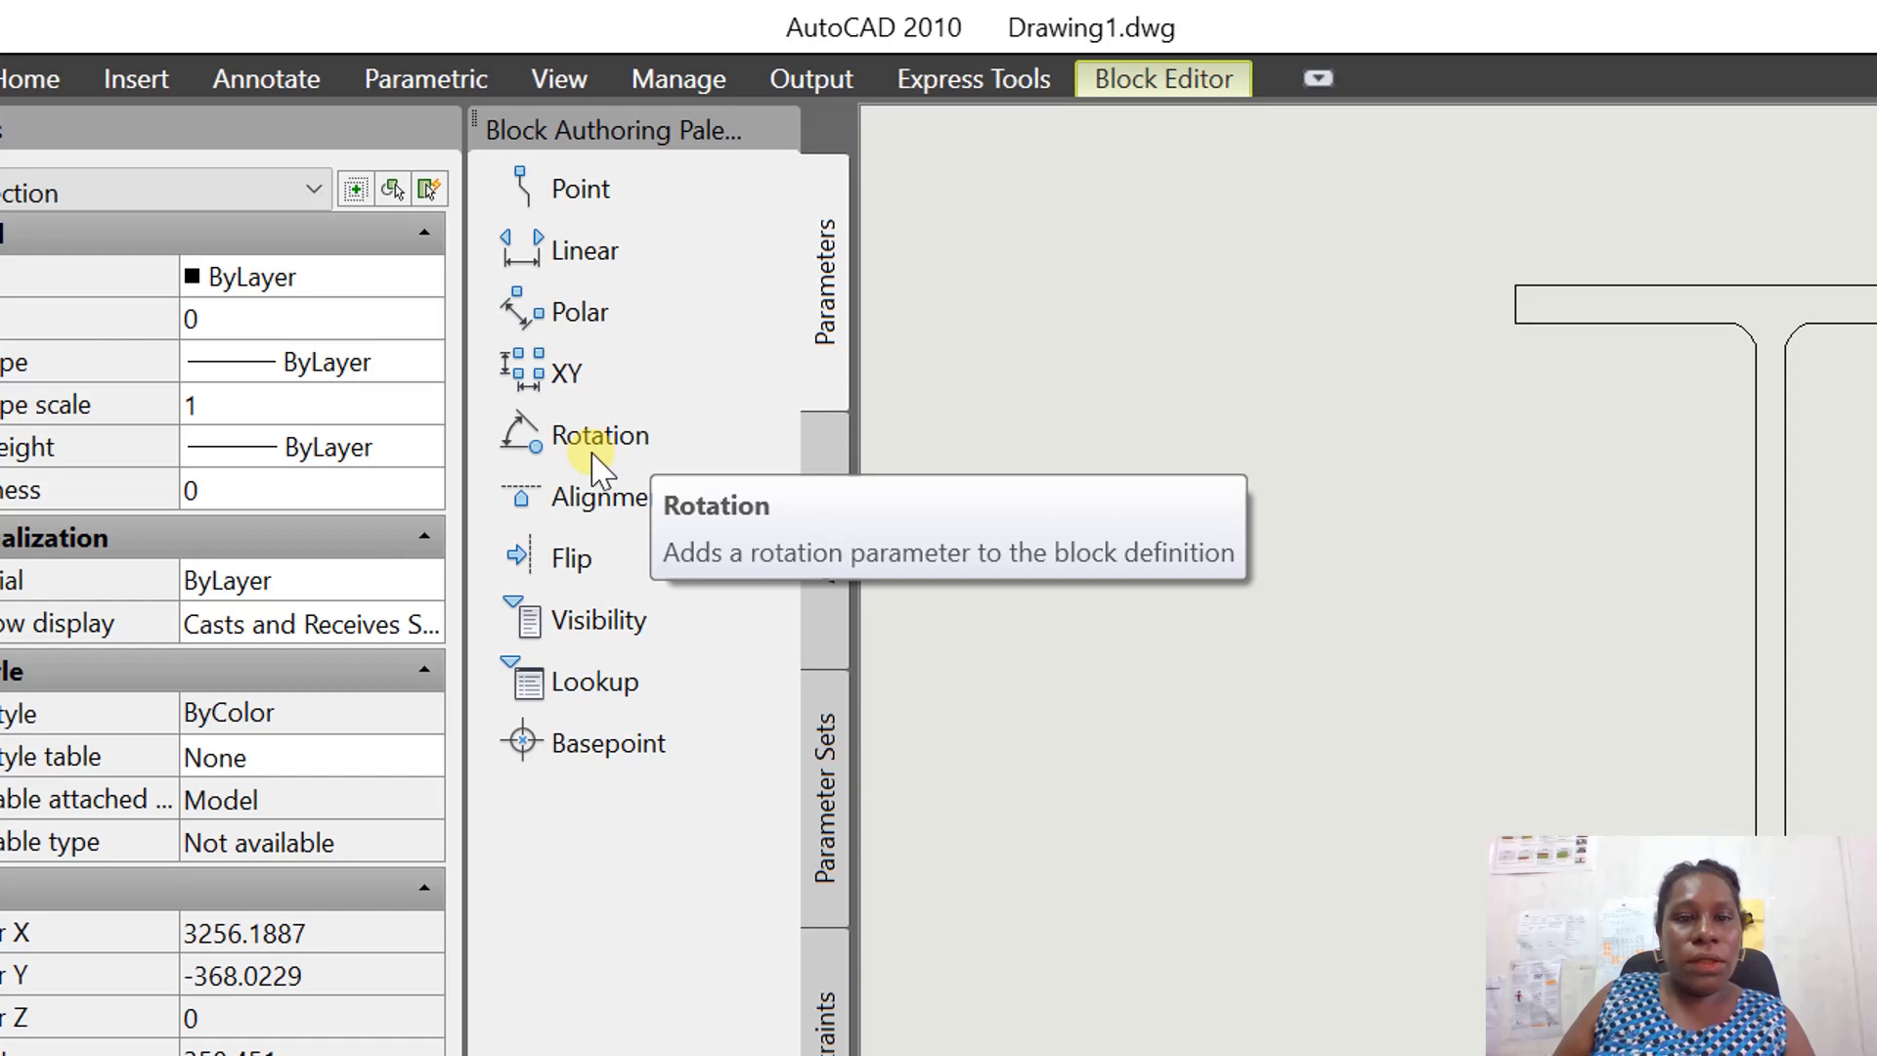
Add a rotation parameter centred at mid-web with a radius of about 145, a half-circle default angle and its label above the upper flange.
click(604, 440)
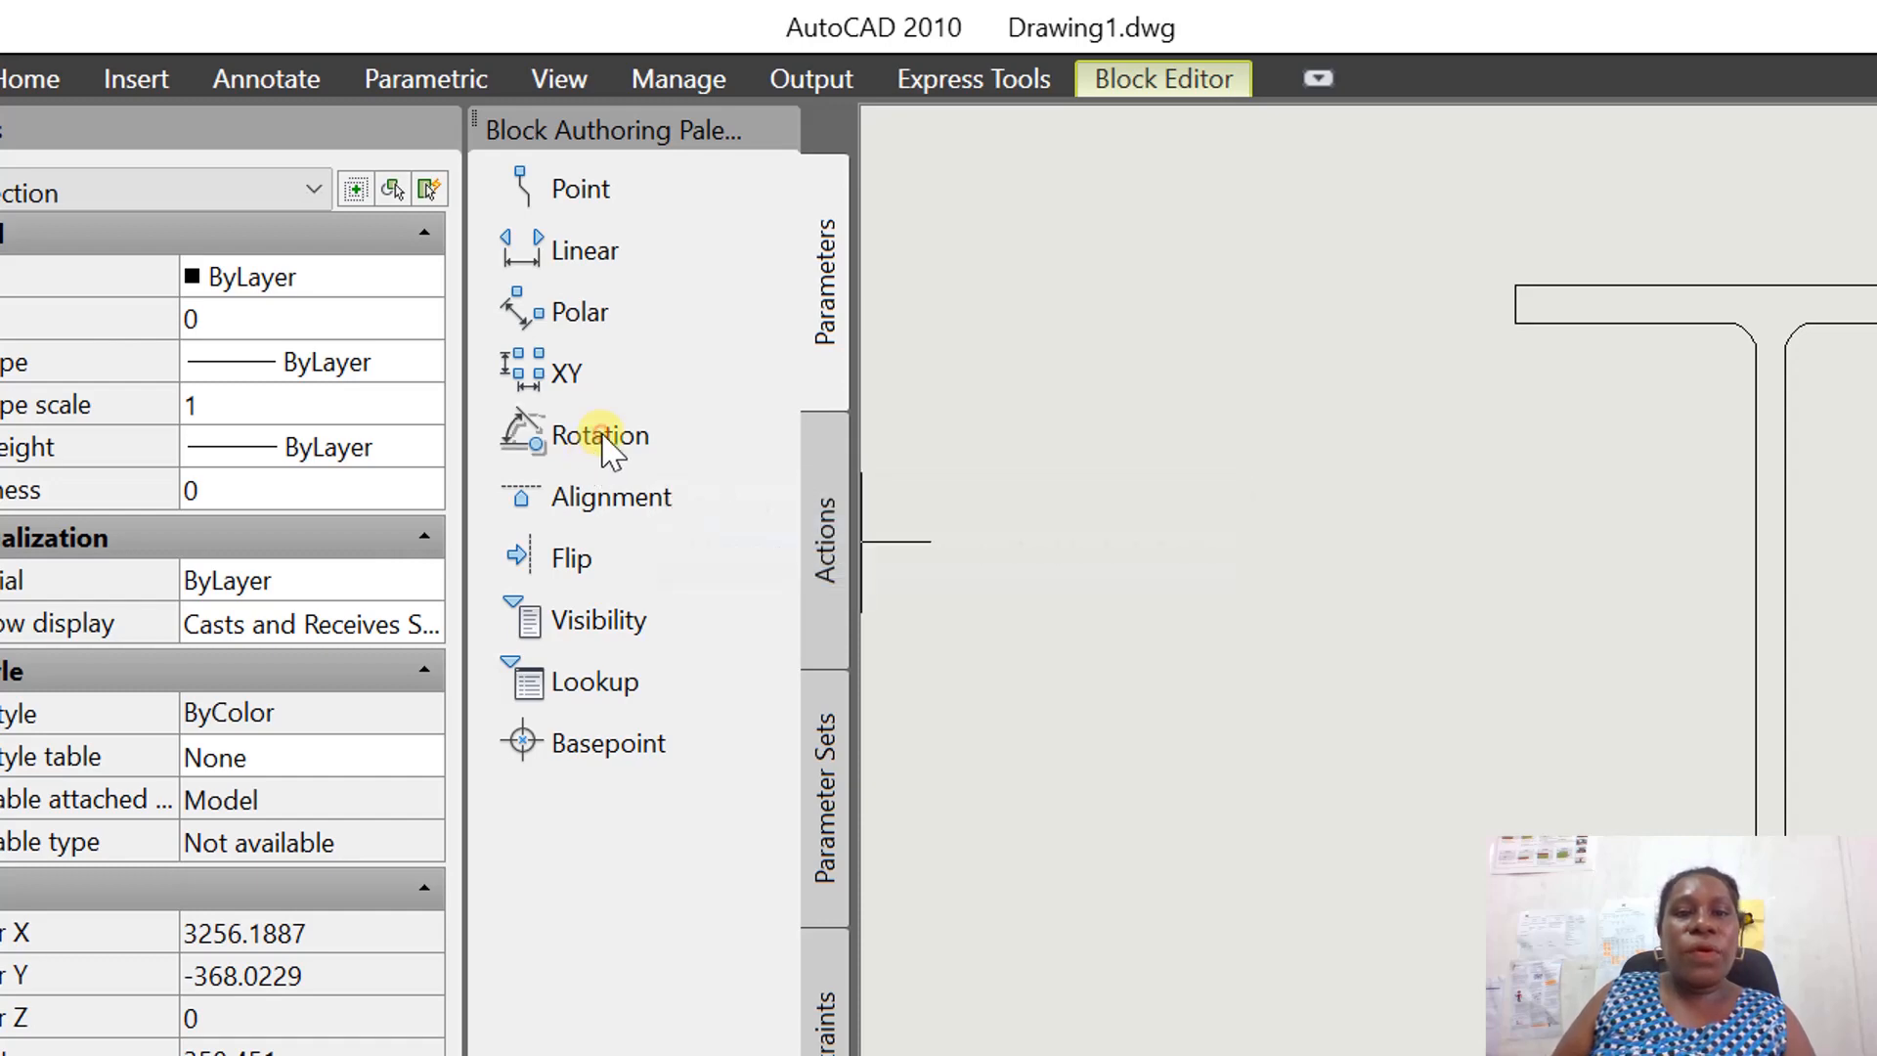
scroll(1378, 430, down, 3)
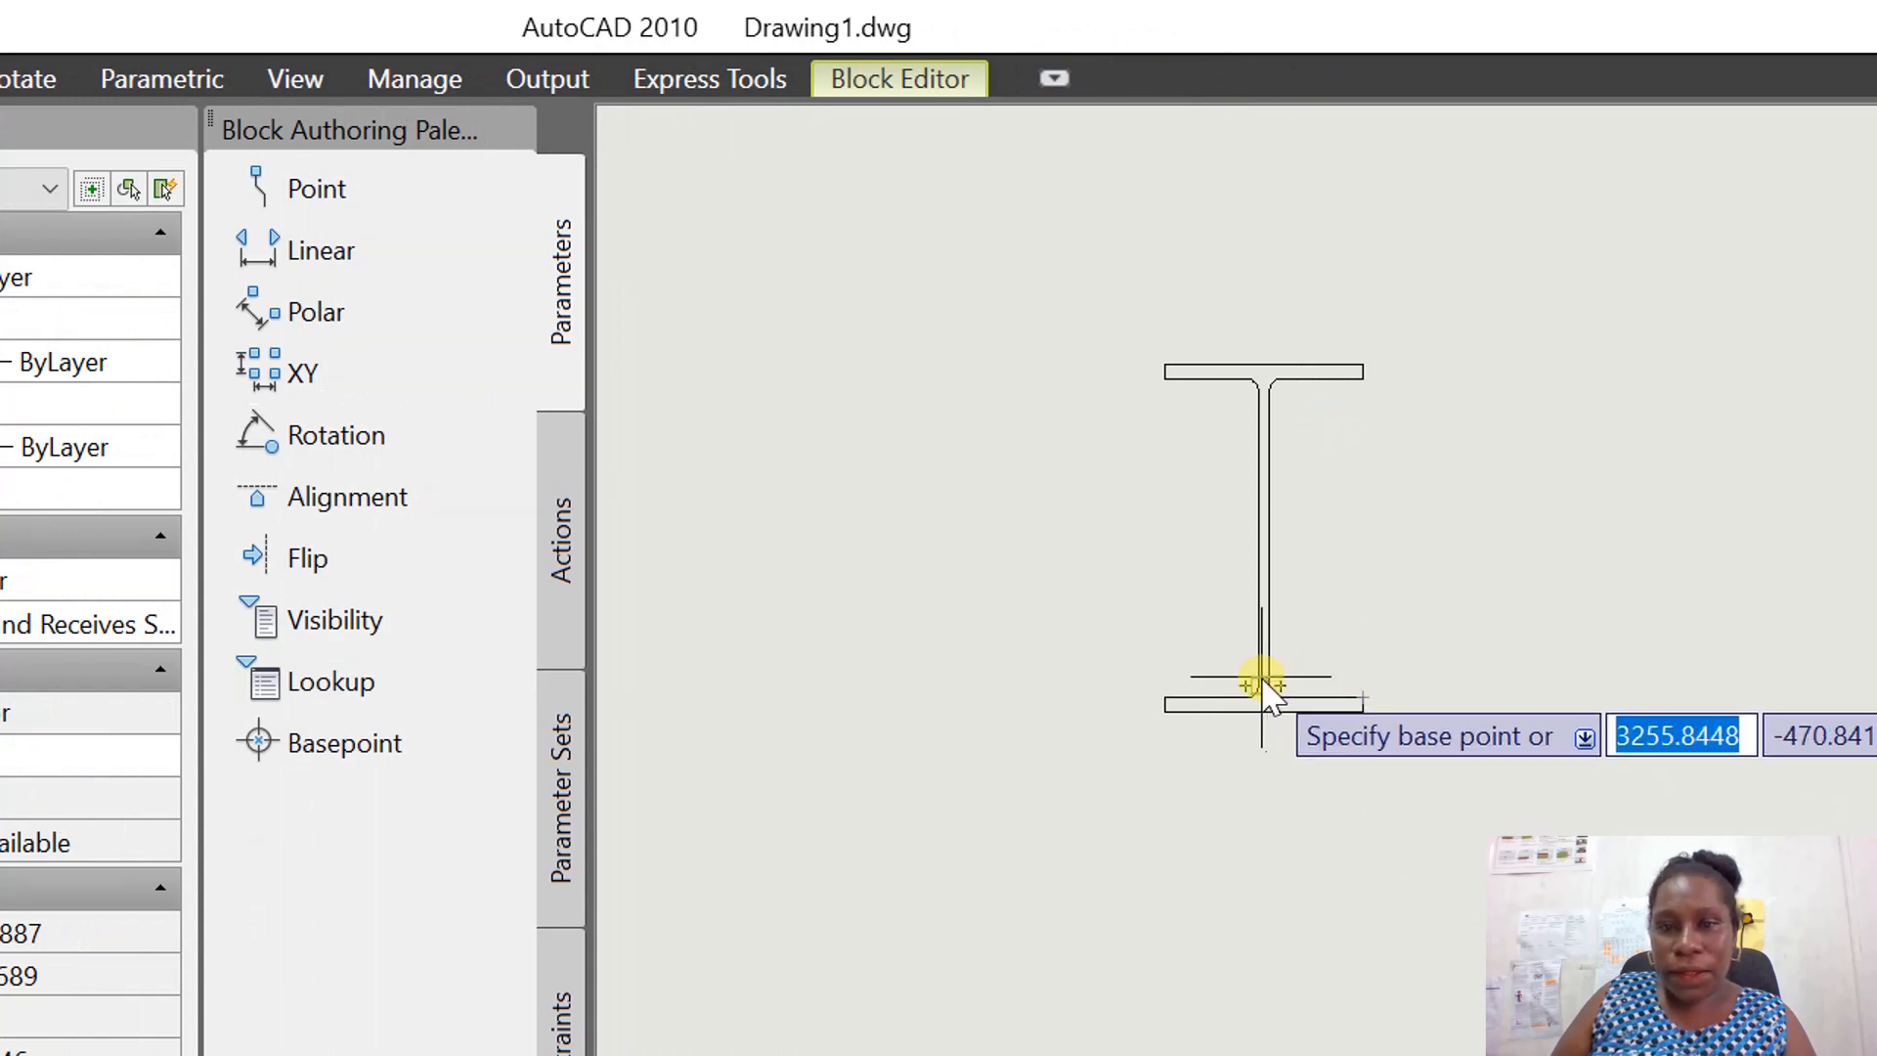
click(1254, 539)
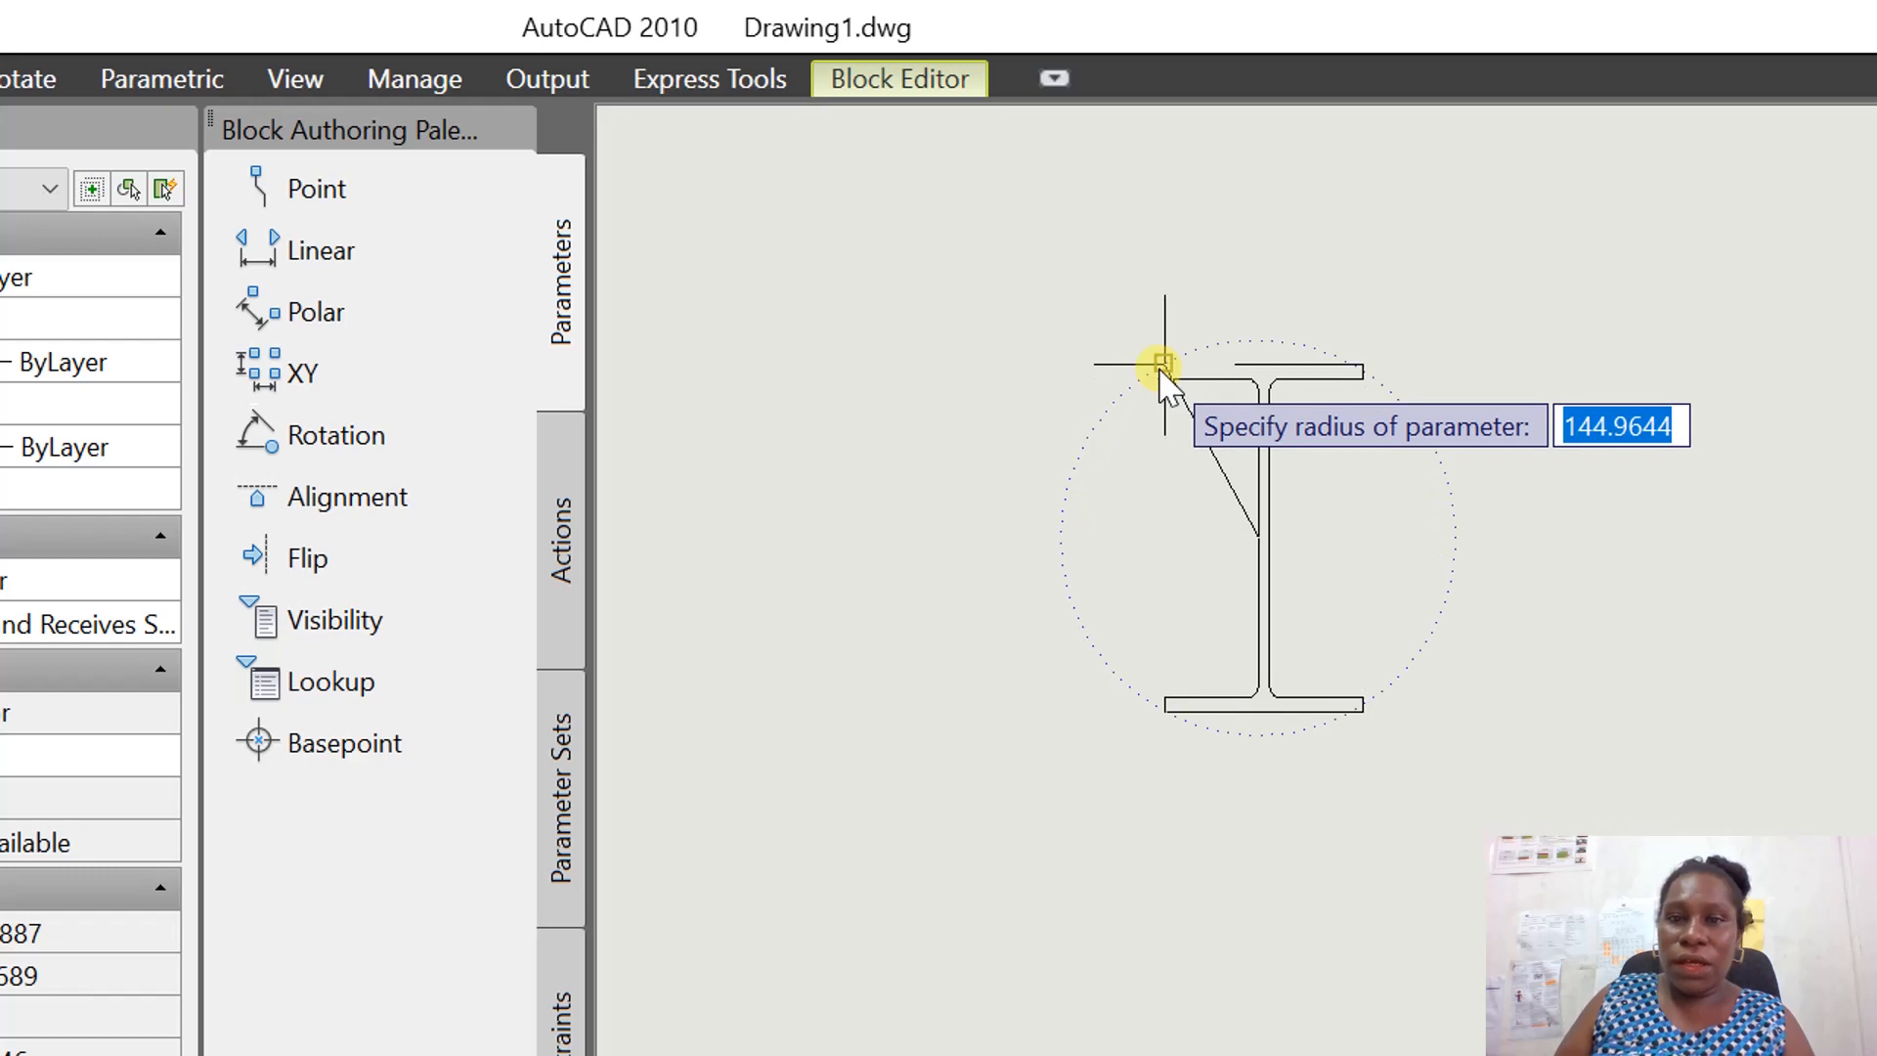
click(1163, 367)
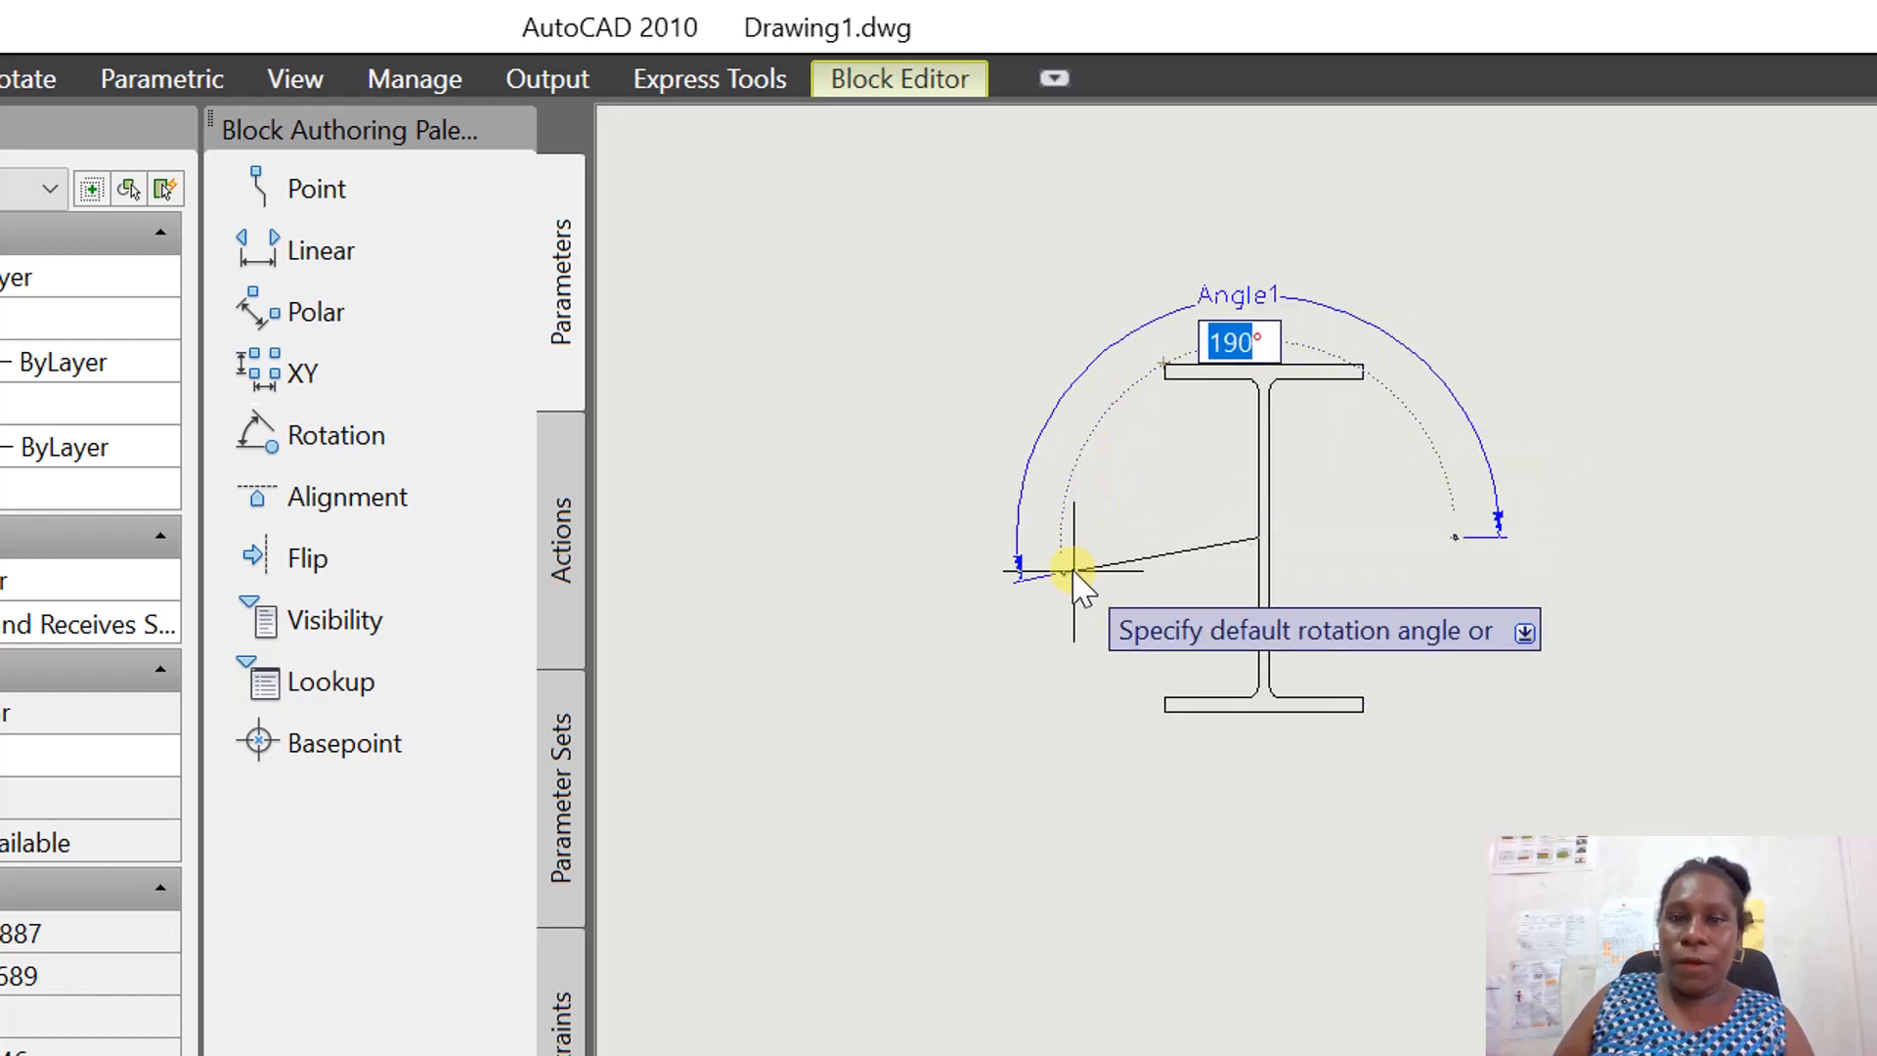
click(1065, 536)
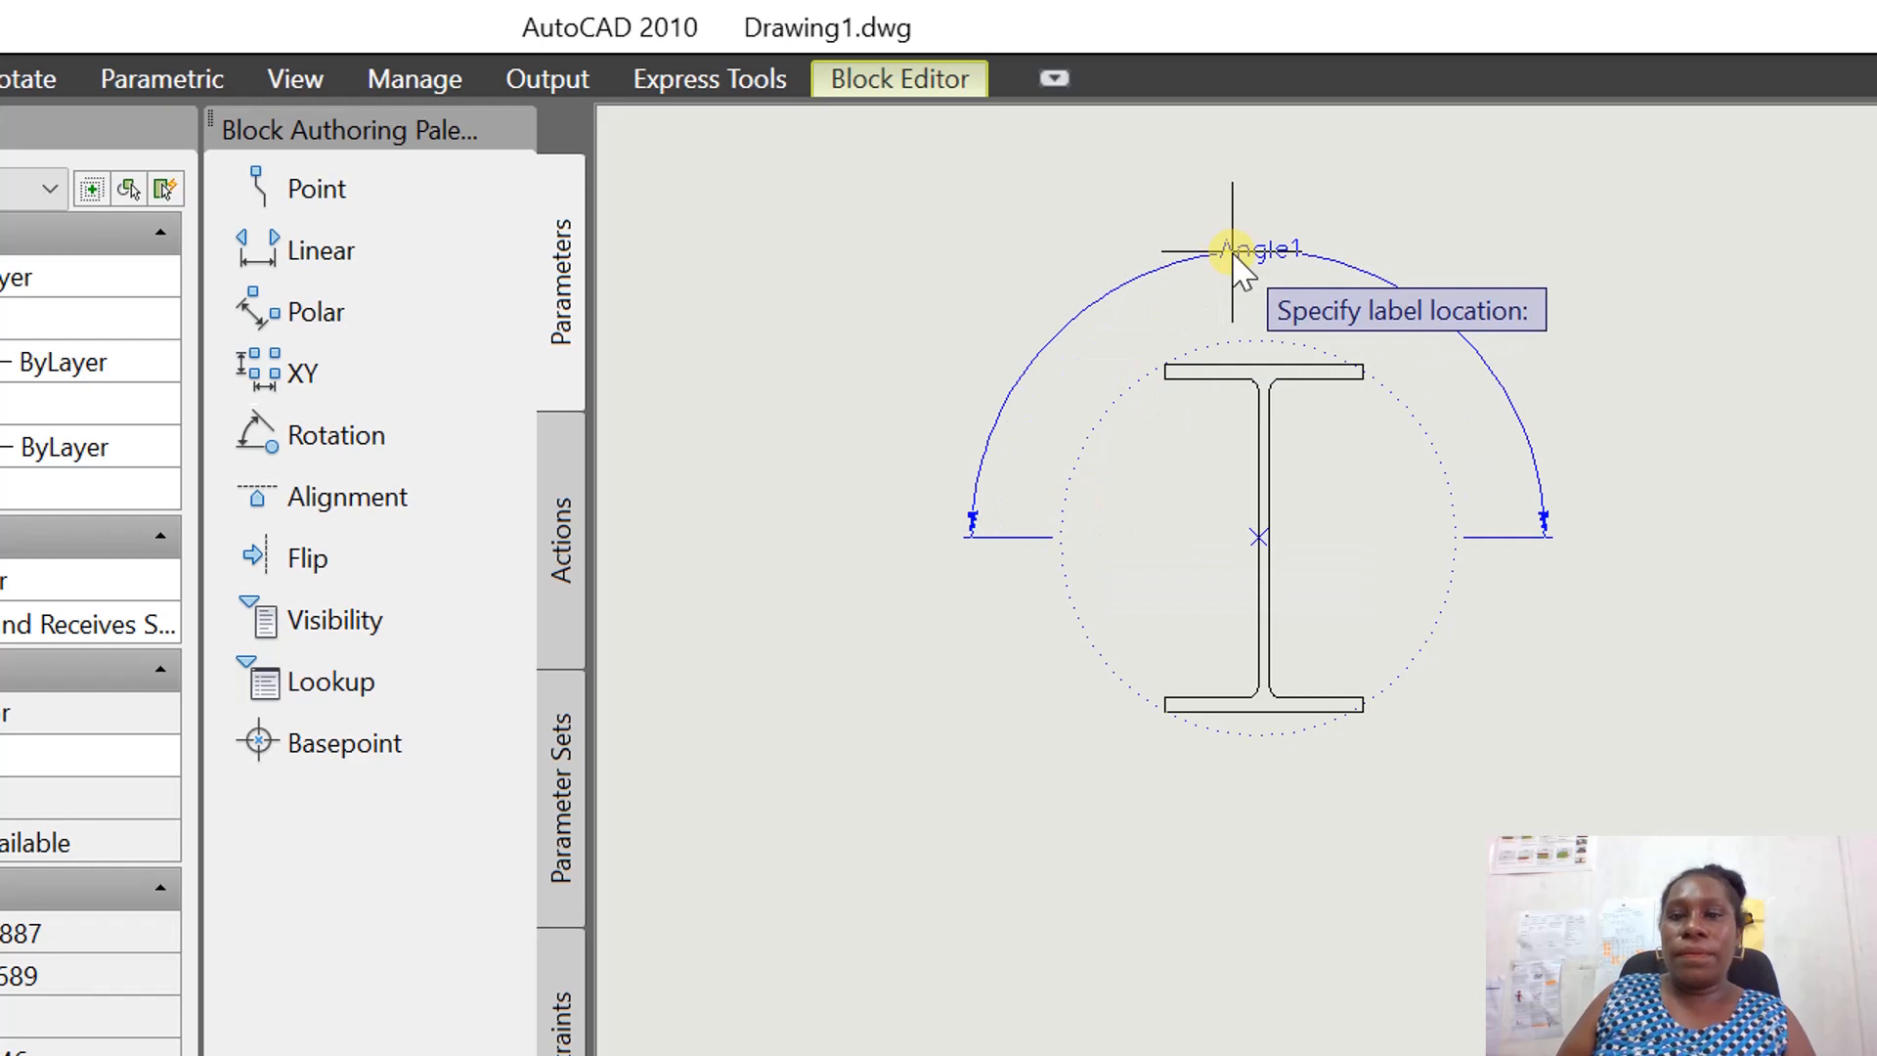
click(1233, 252)
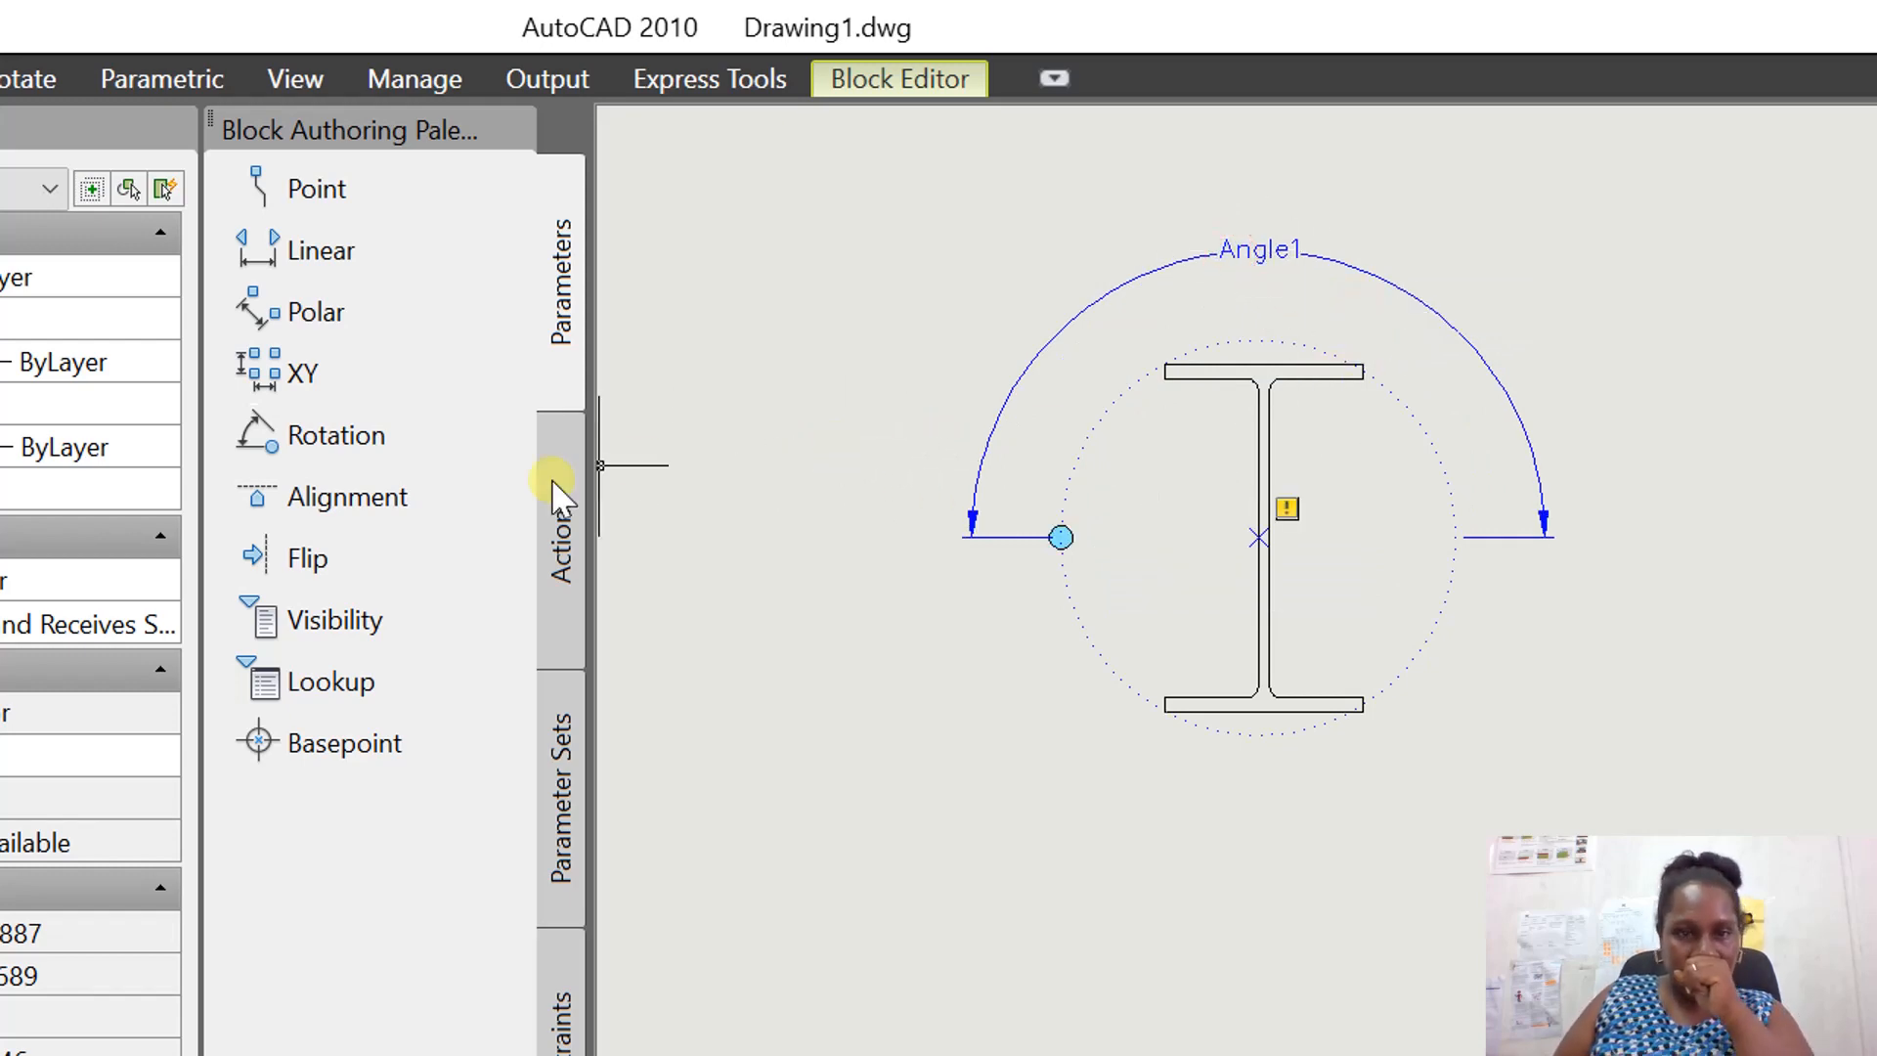
Attach a Rotate action to the rotation parameter, applying it to the whole beam section.
click(567, 528)
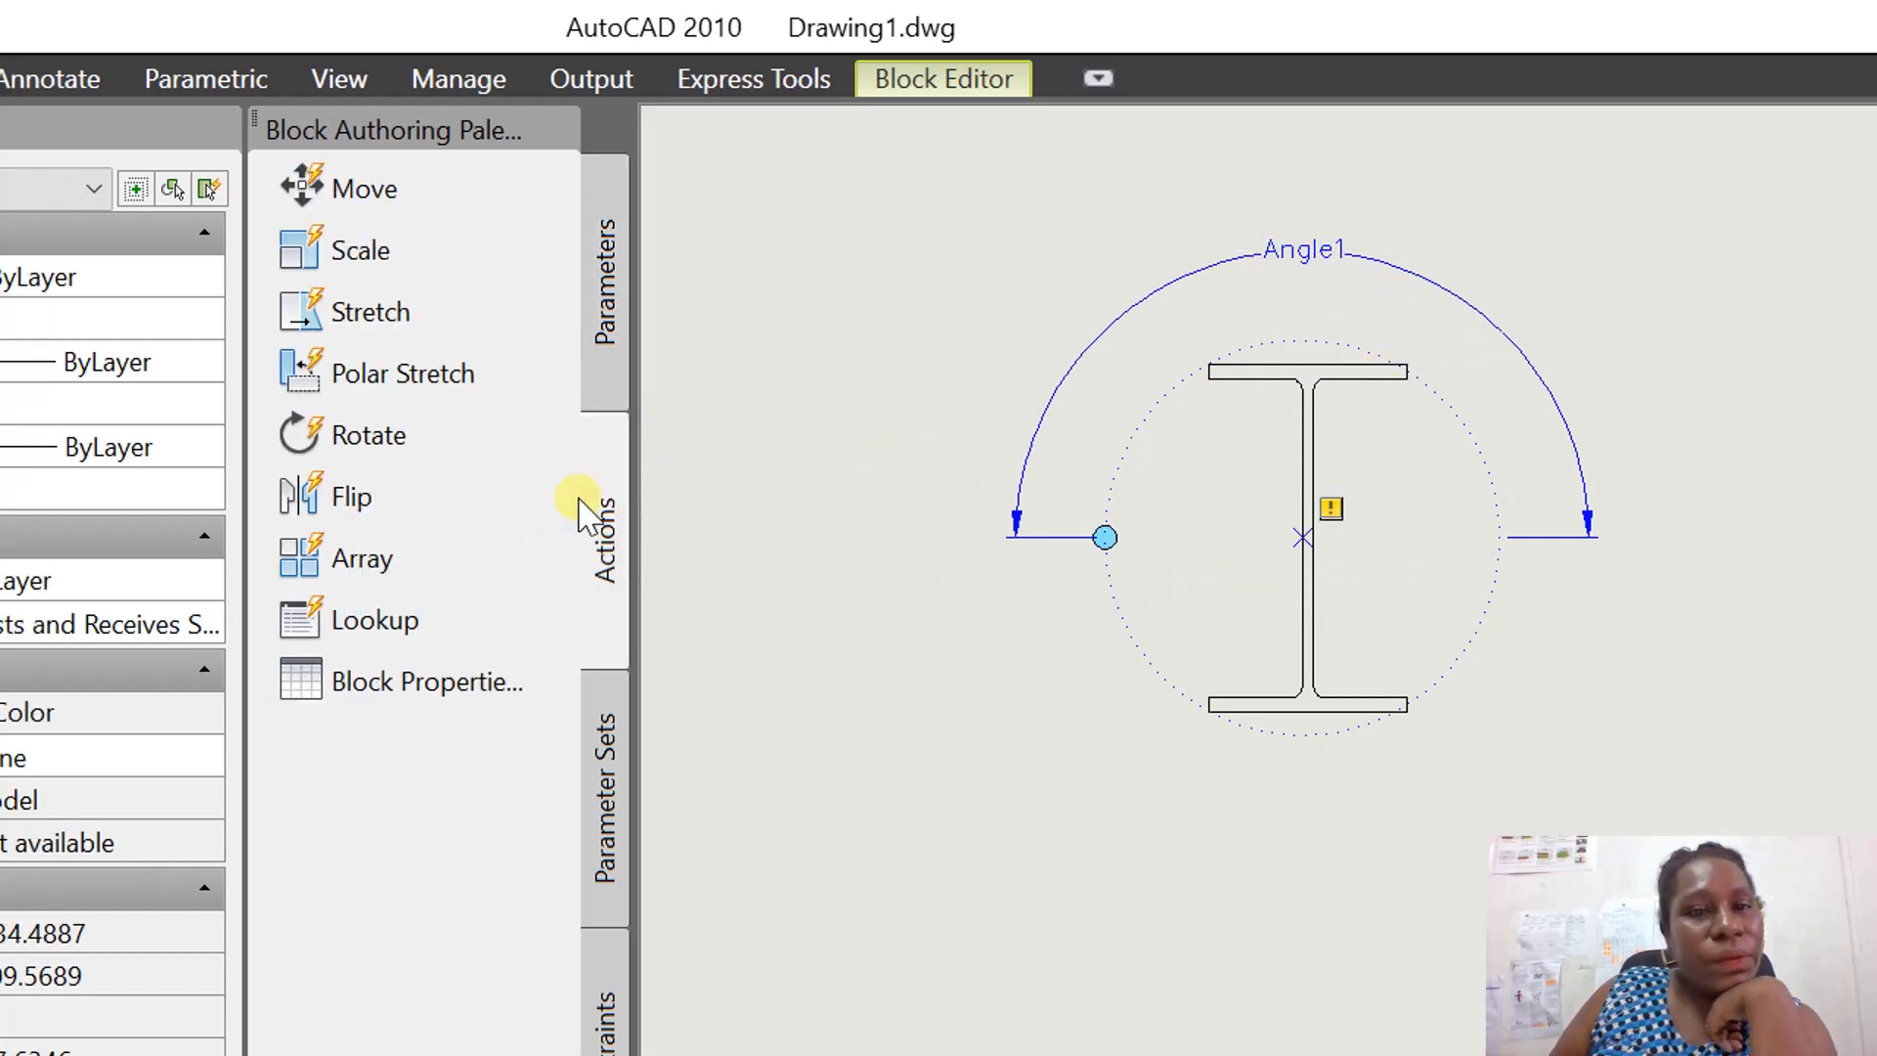
click(406, 438)
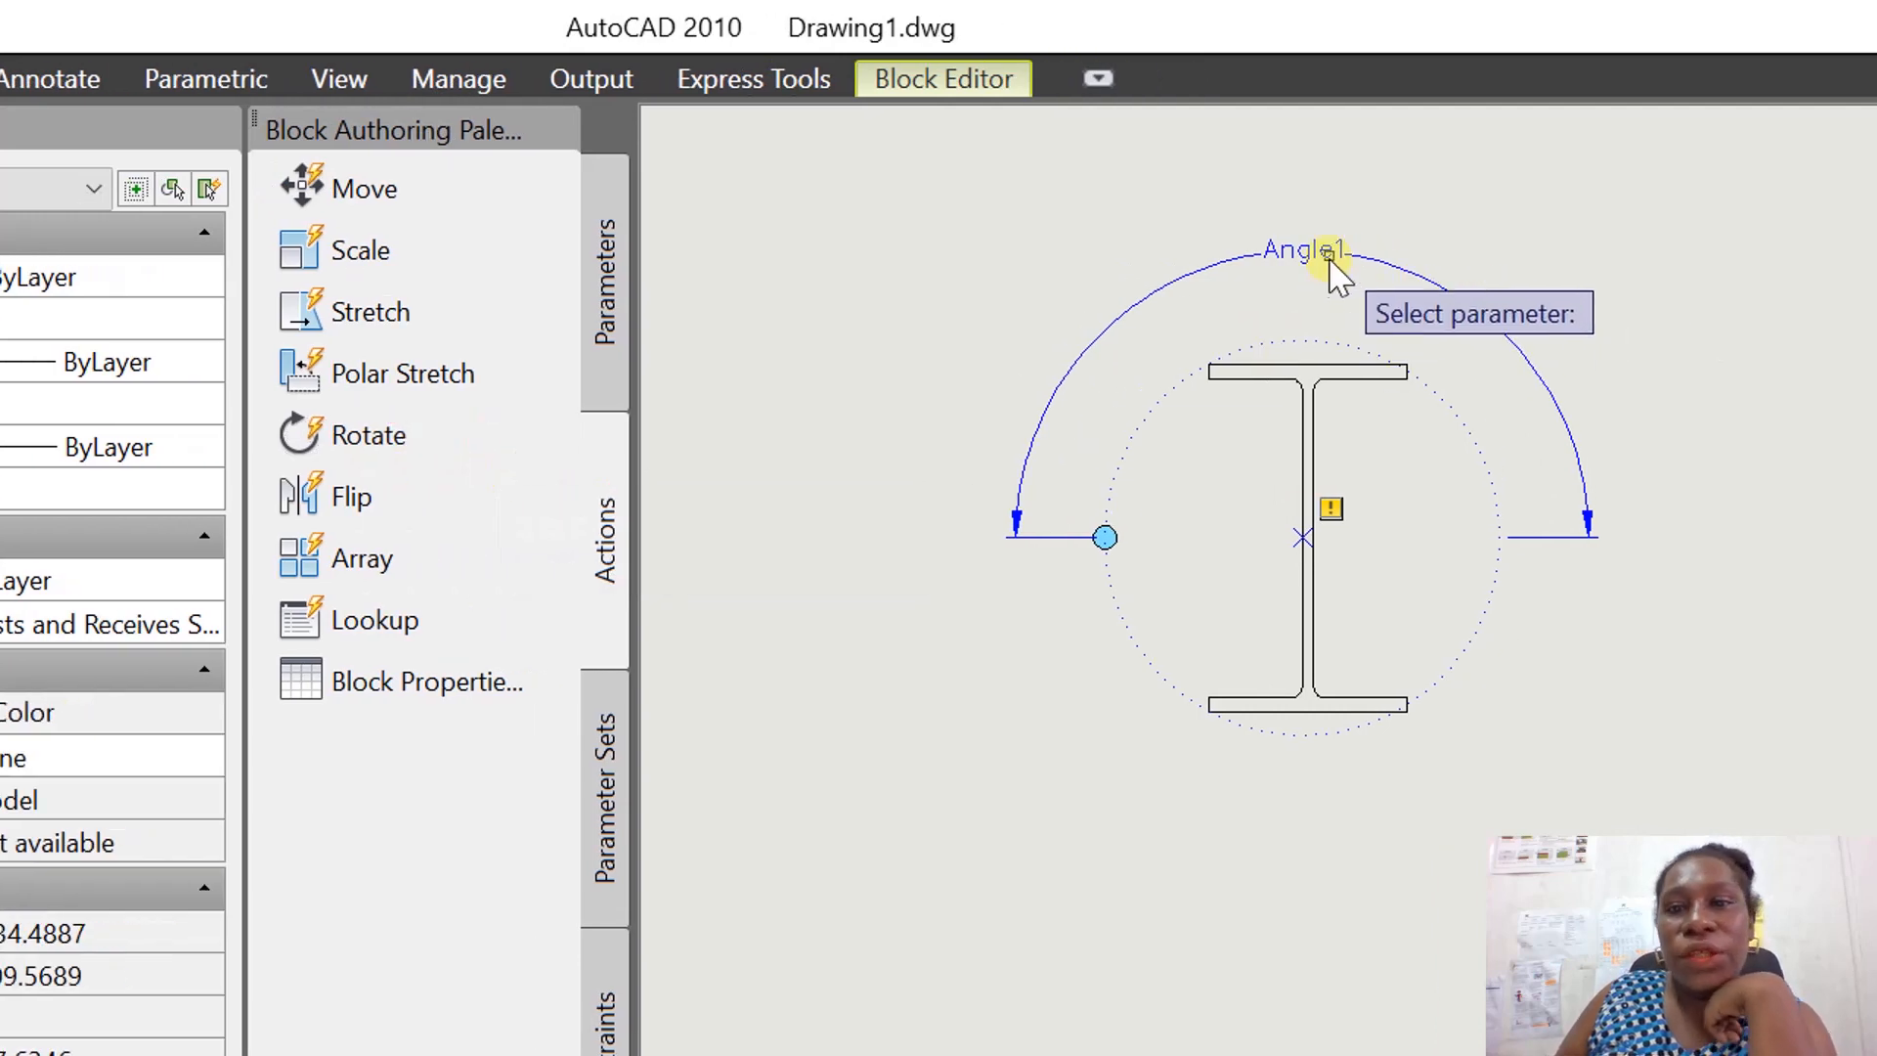
click(1331, 252)
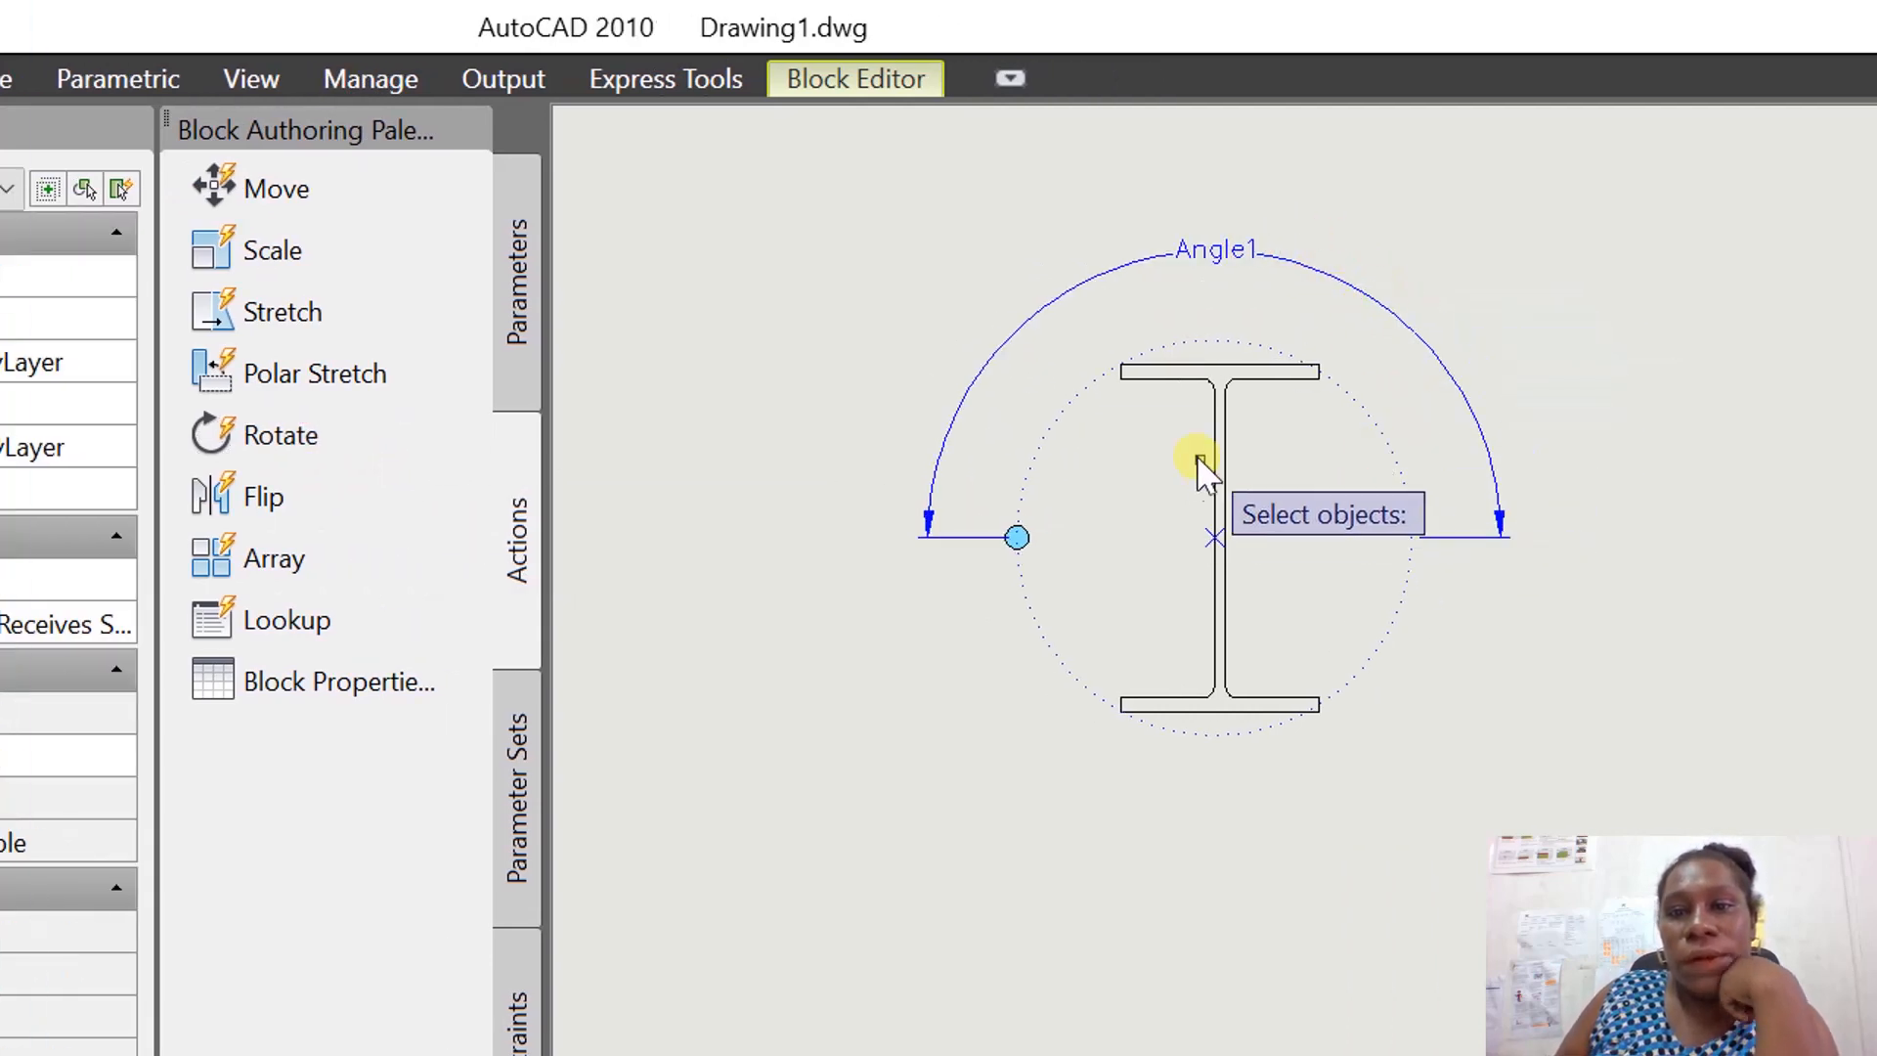
click(1088, 320)
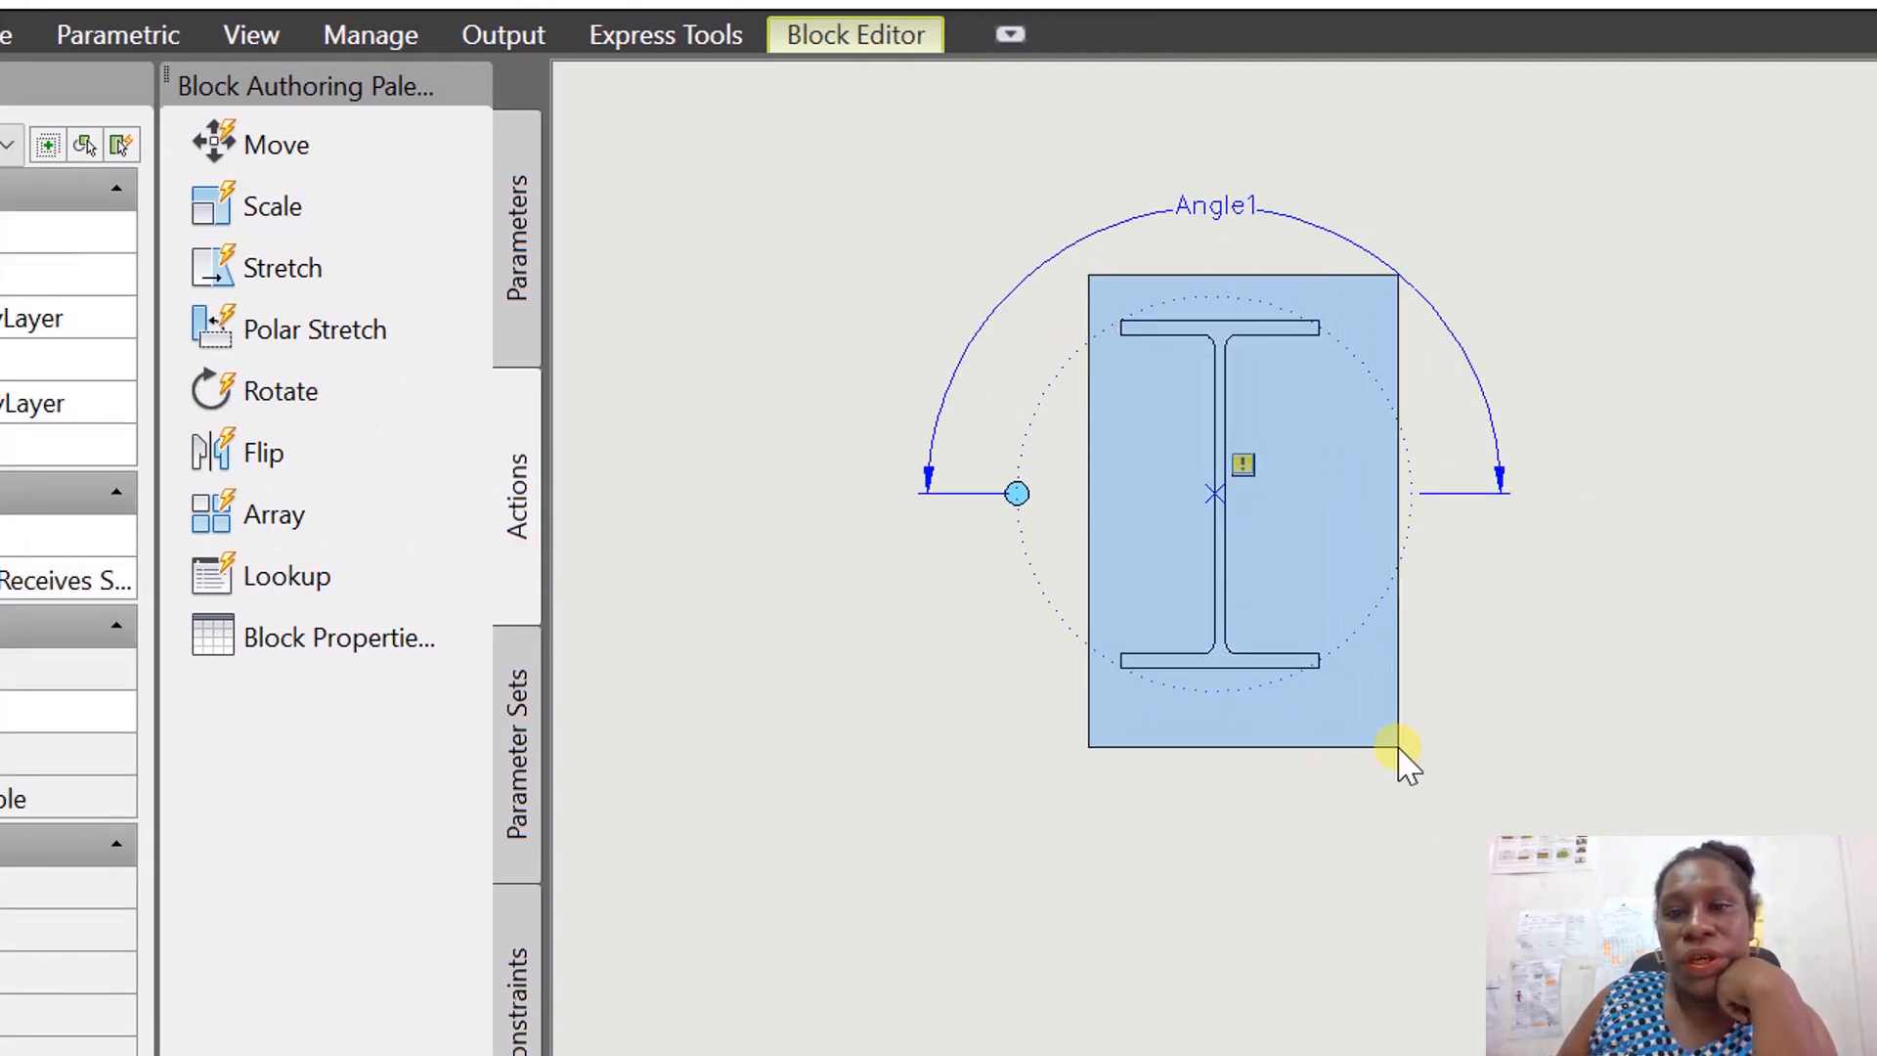
click(1398, 747)
right_click(1398, 748)
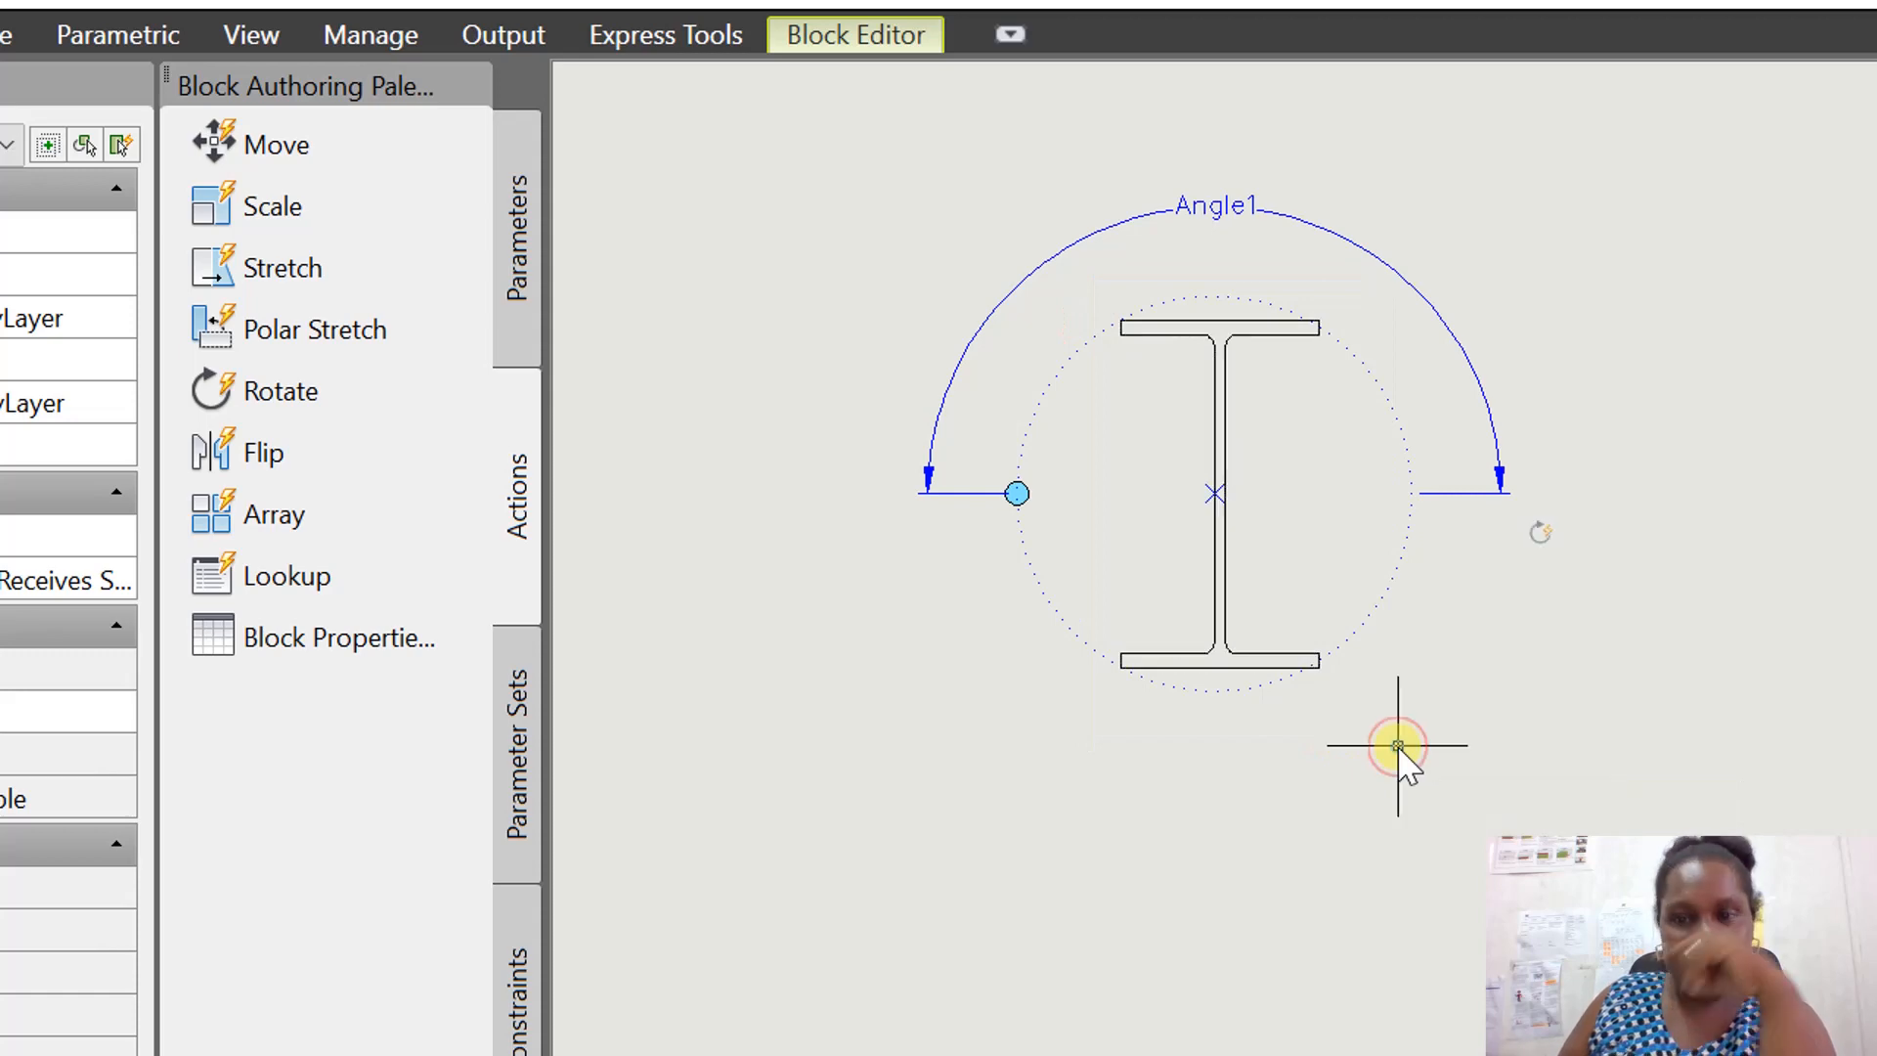
Attach a second Rotate action to the same parameter, again covering the whole beam section.
right_click(1397, 748)
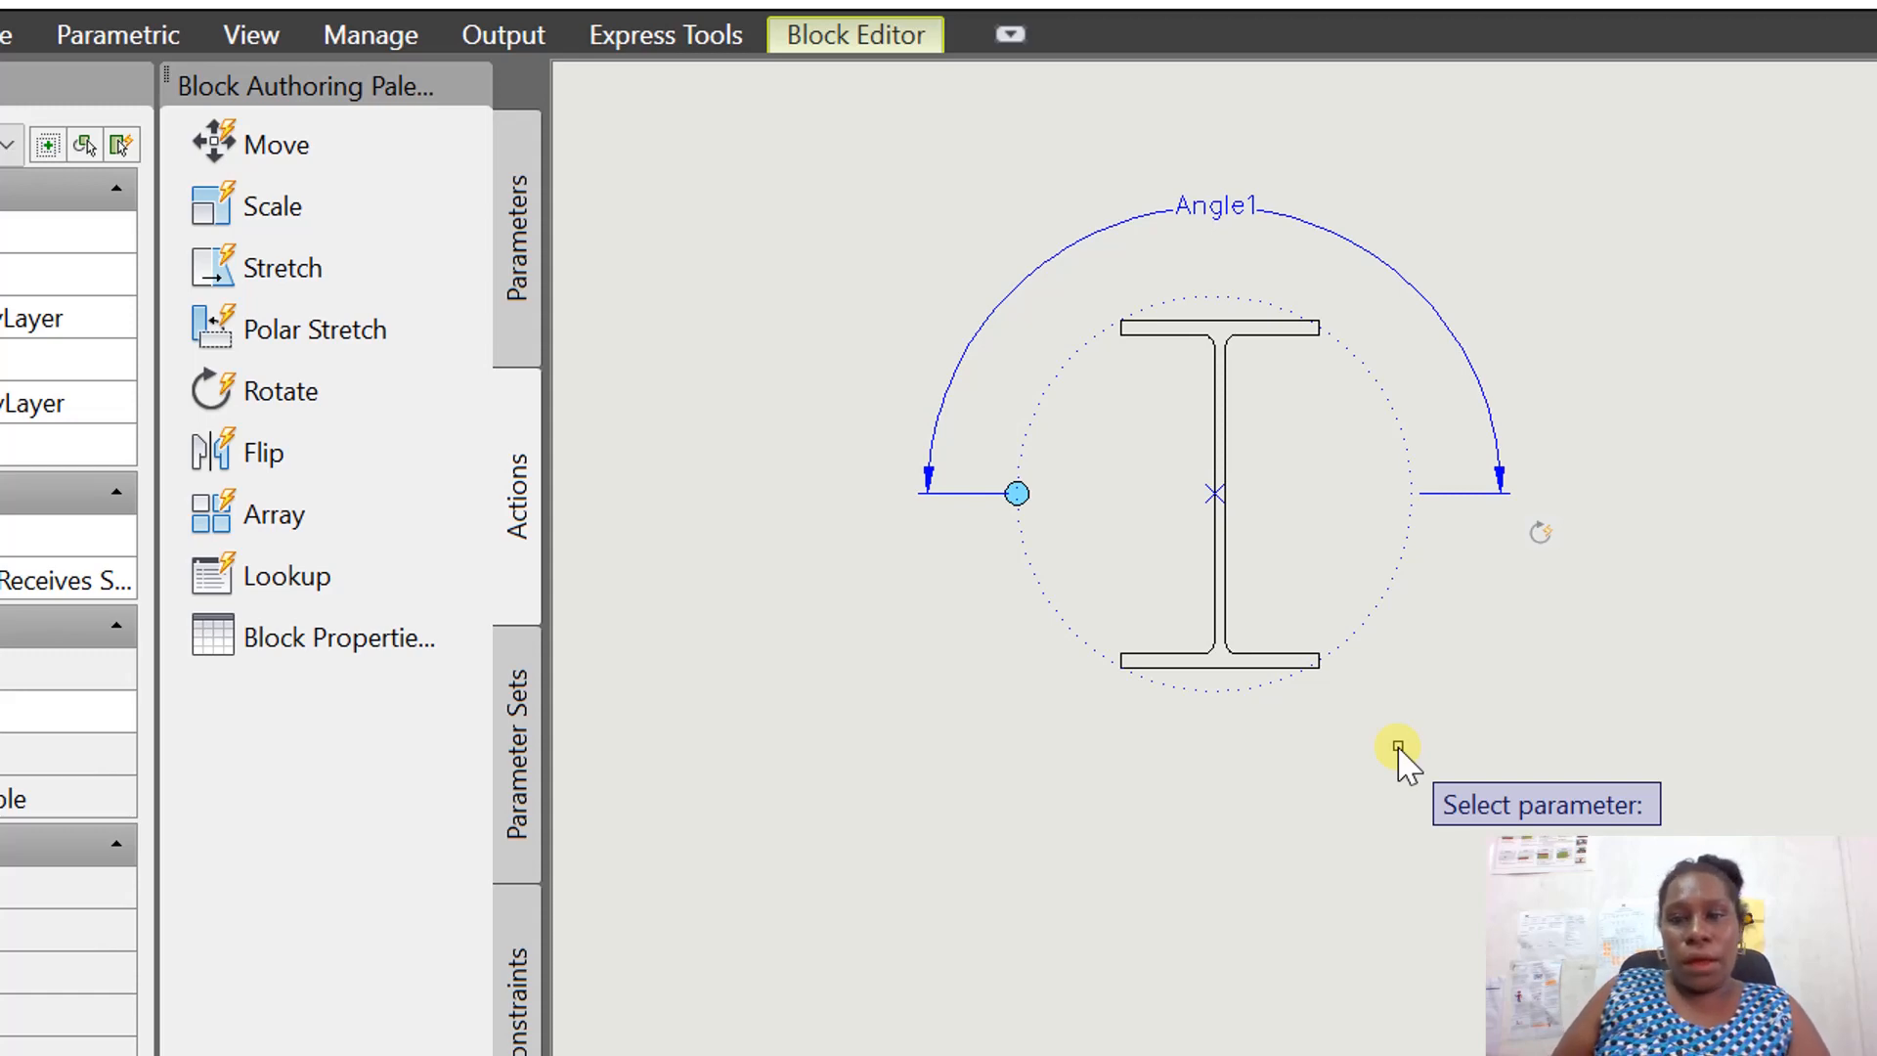
click(1488, 412)
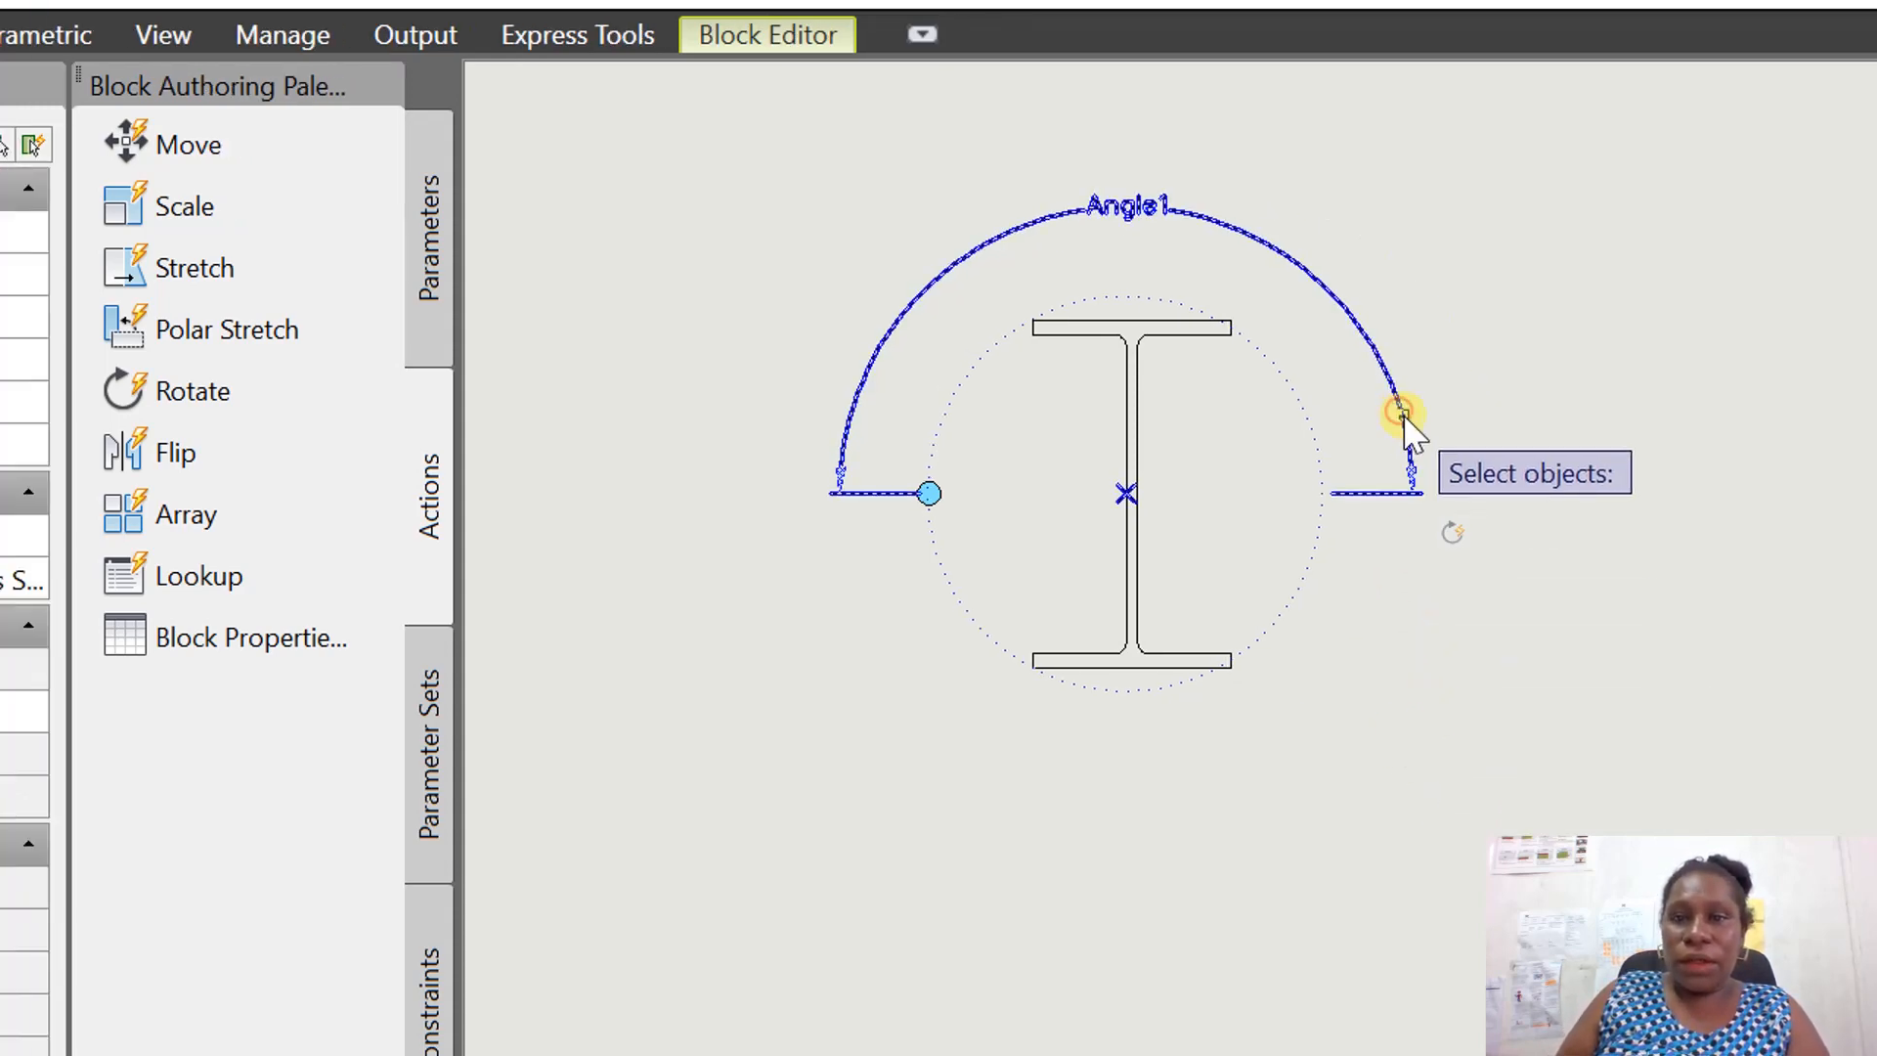
click(995, 275)
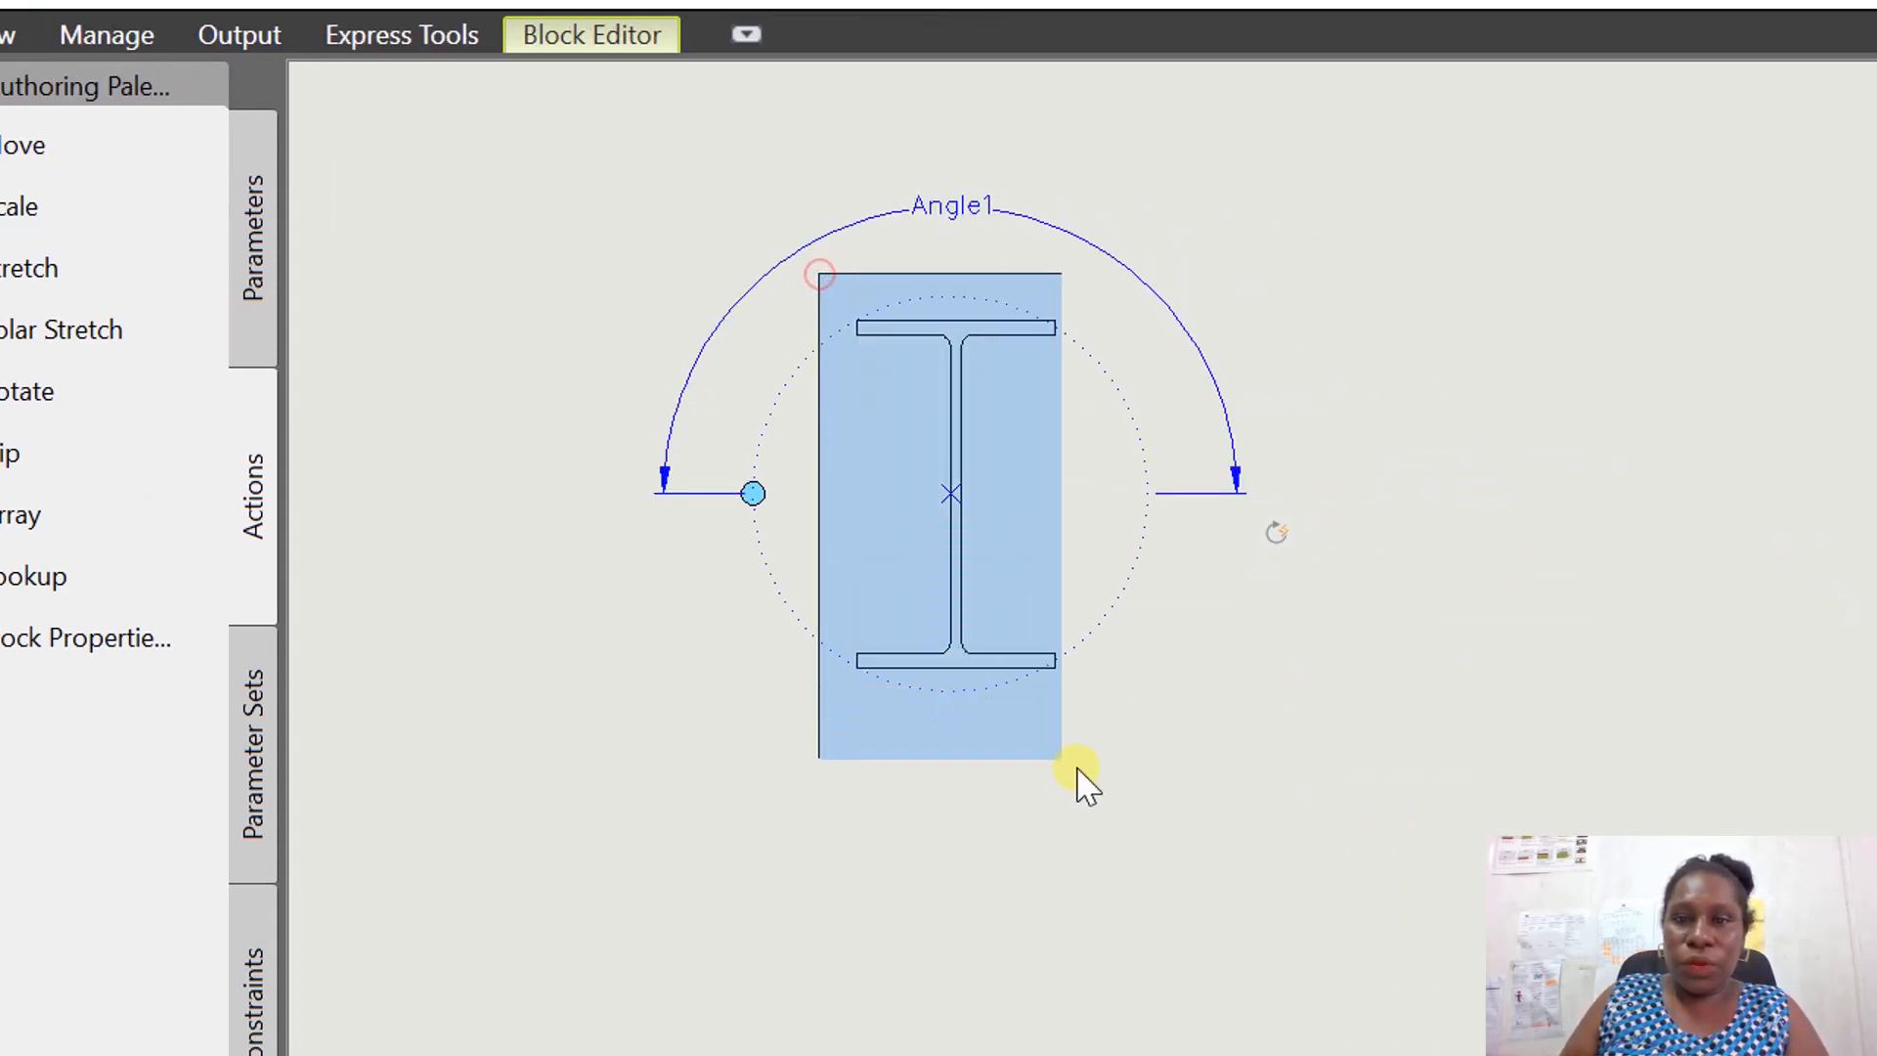
click(1156, 768)
key(Return)
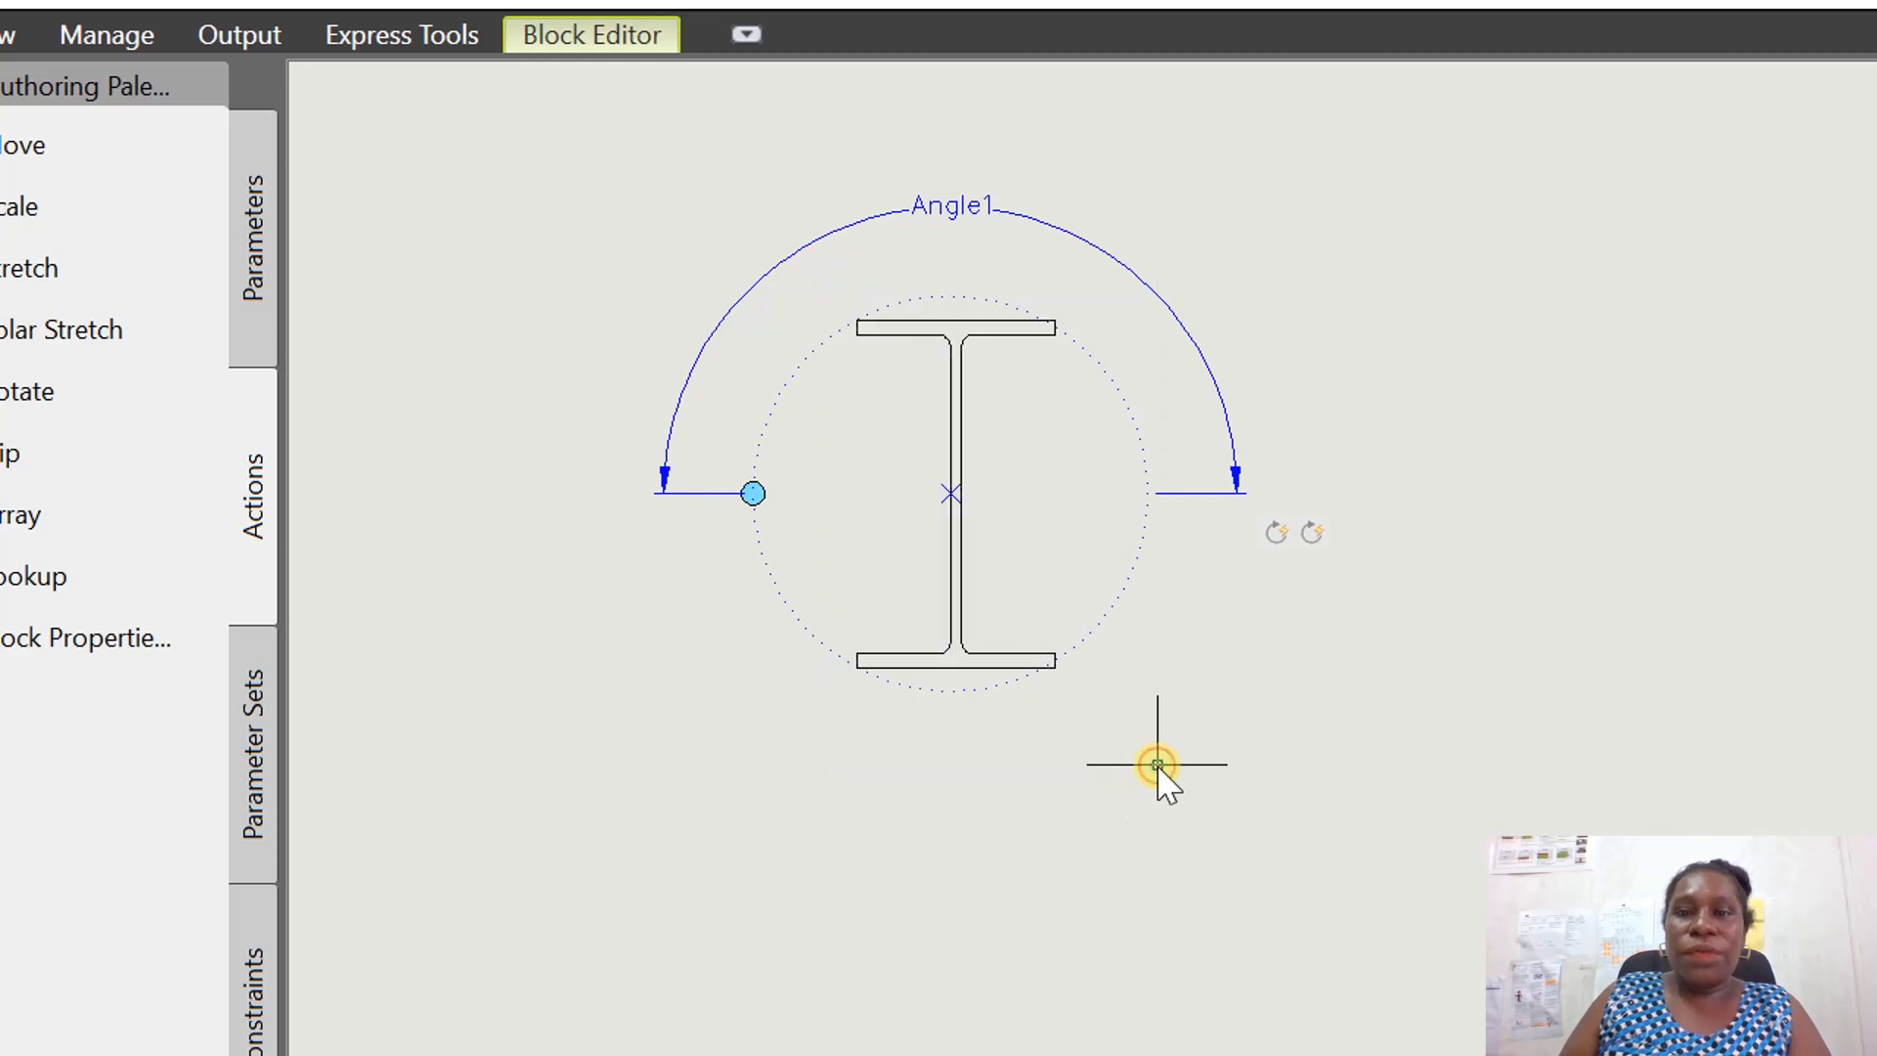
Delete one of the two Rotate actions and select the remaining one to check its linked objects.
click(1274, 533)
right_click(1274, 535)
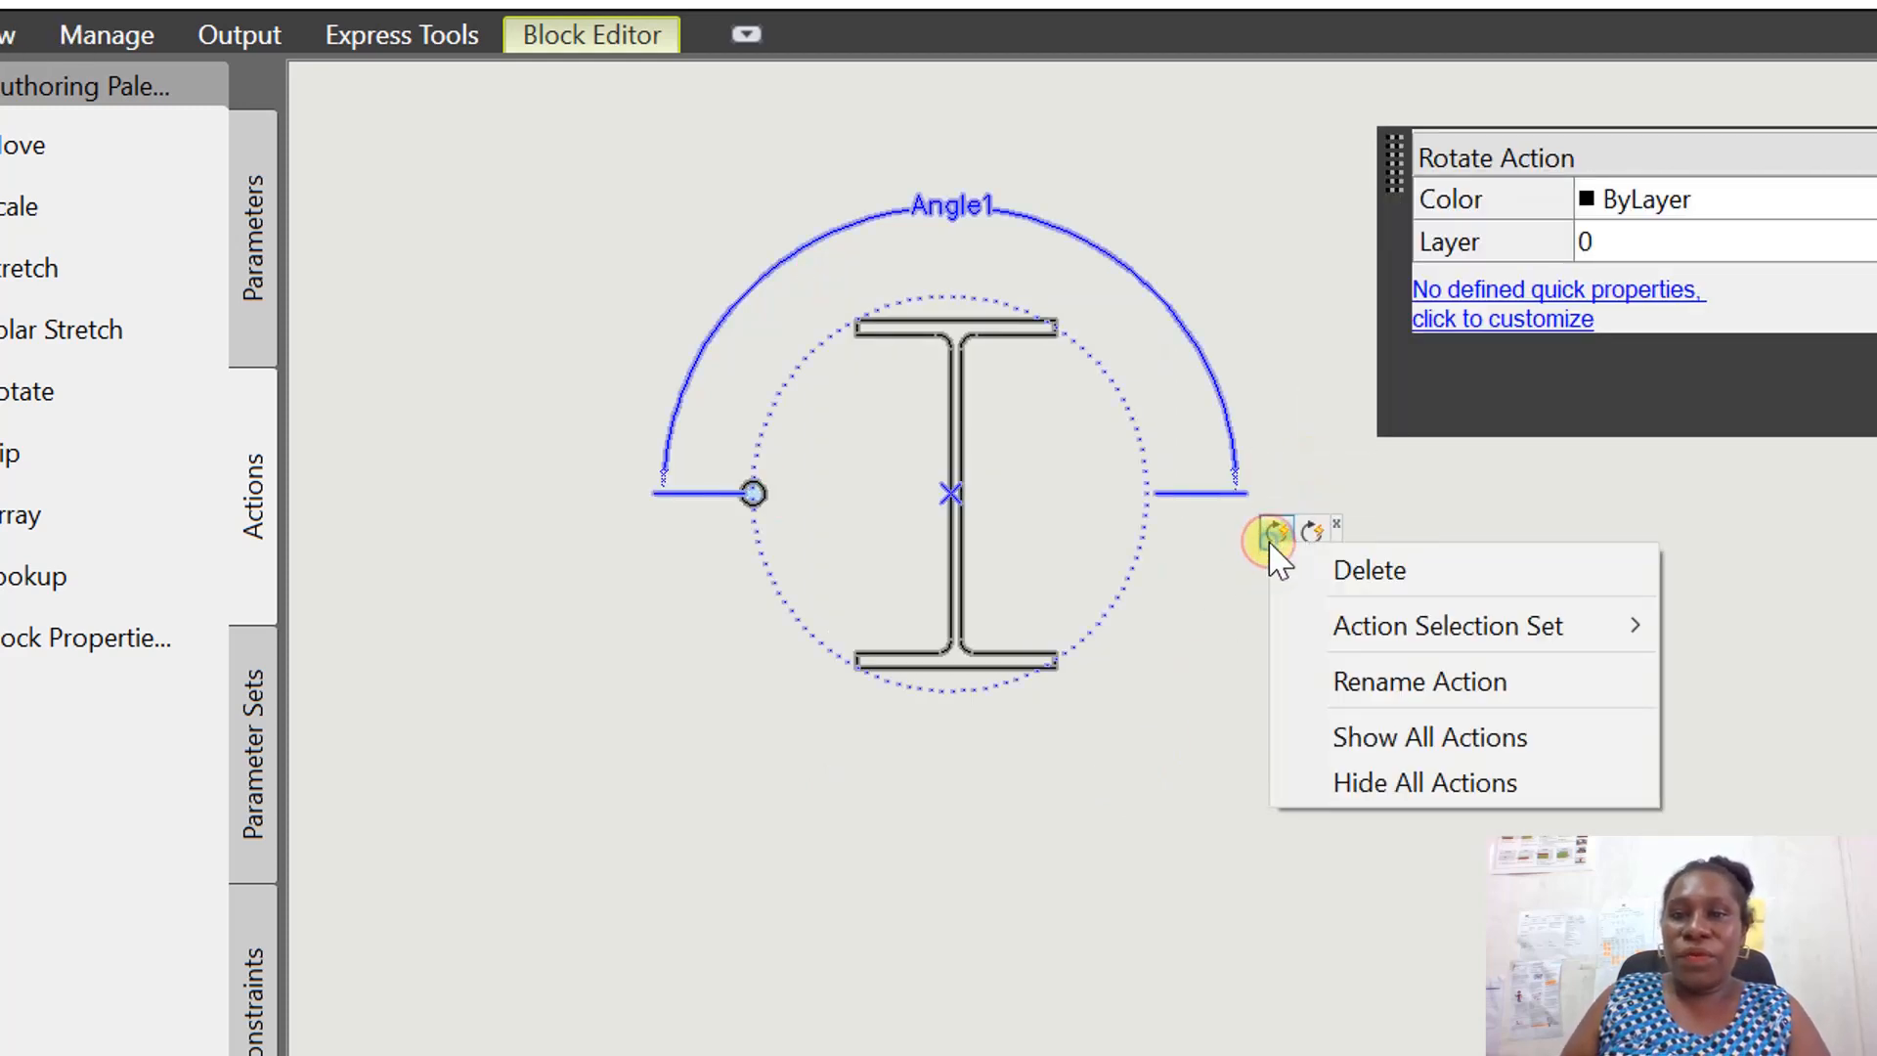
click(1277, 550)
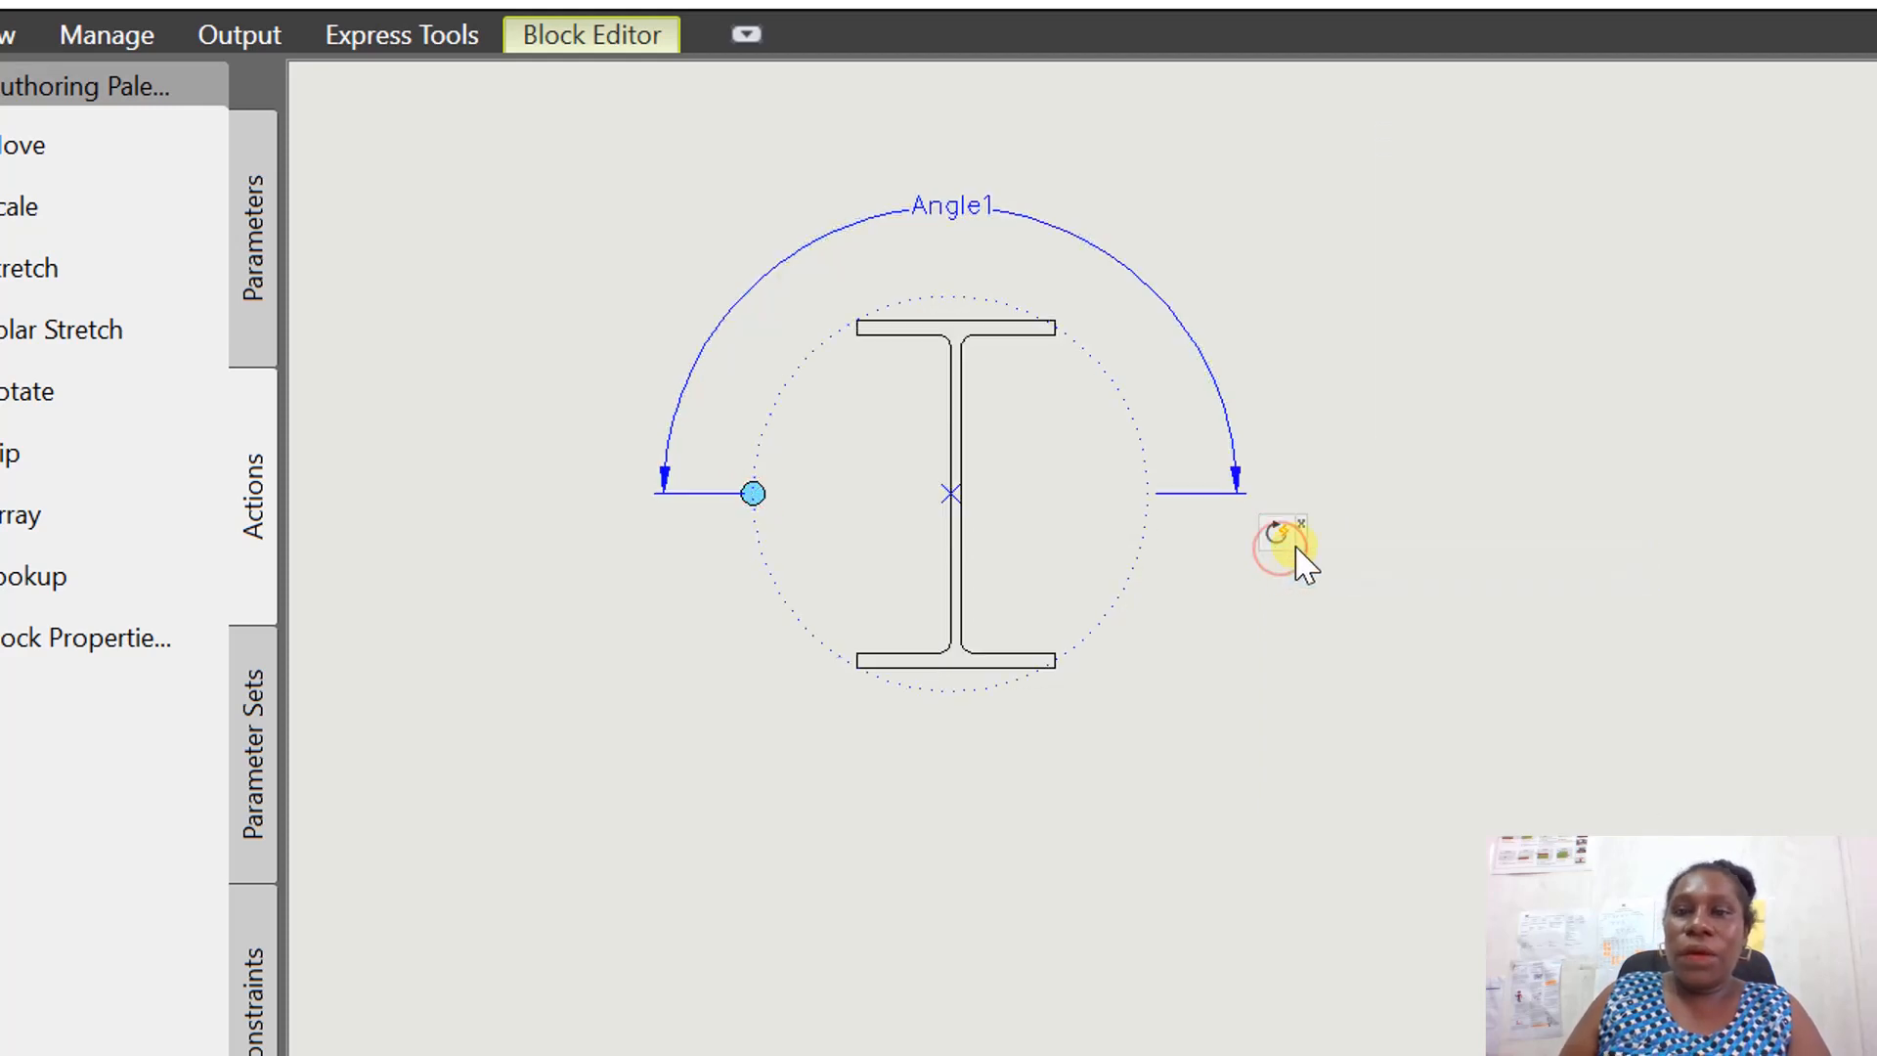
click(1280, 539)
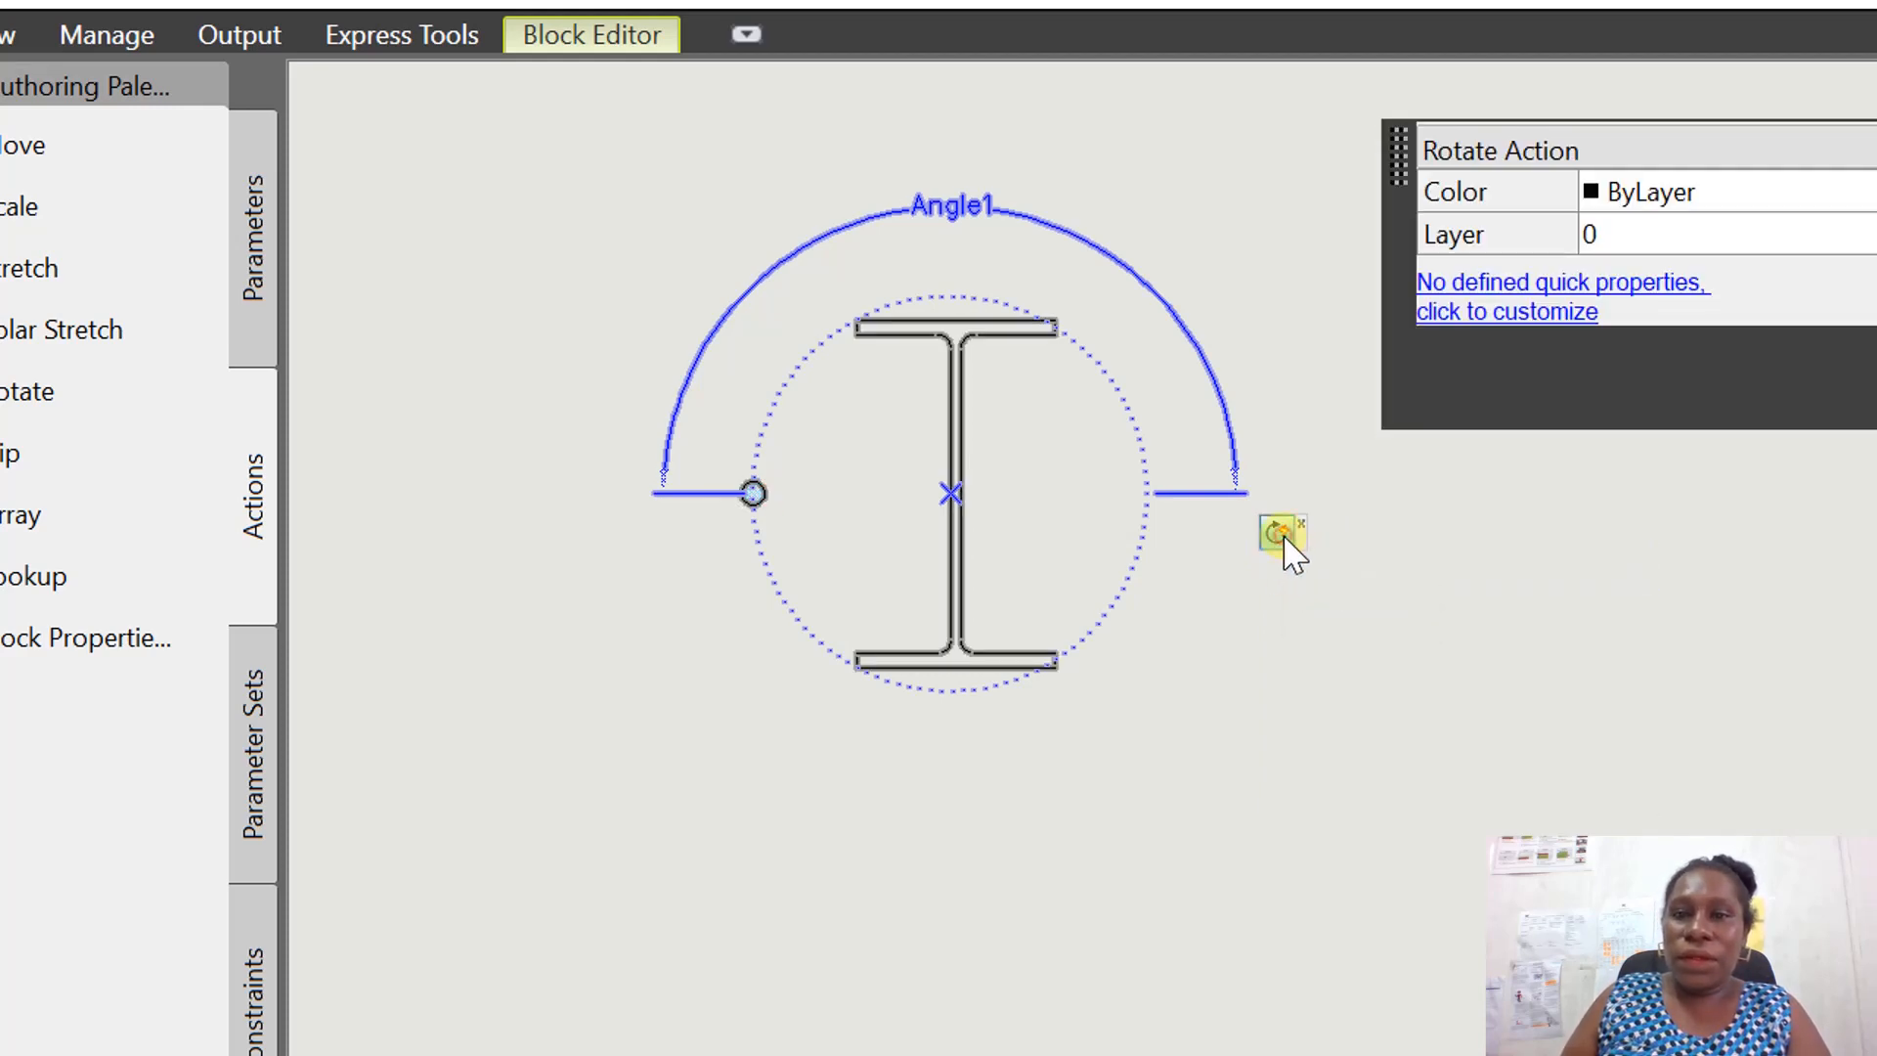
click(957, 495)
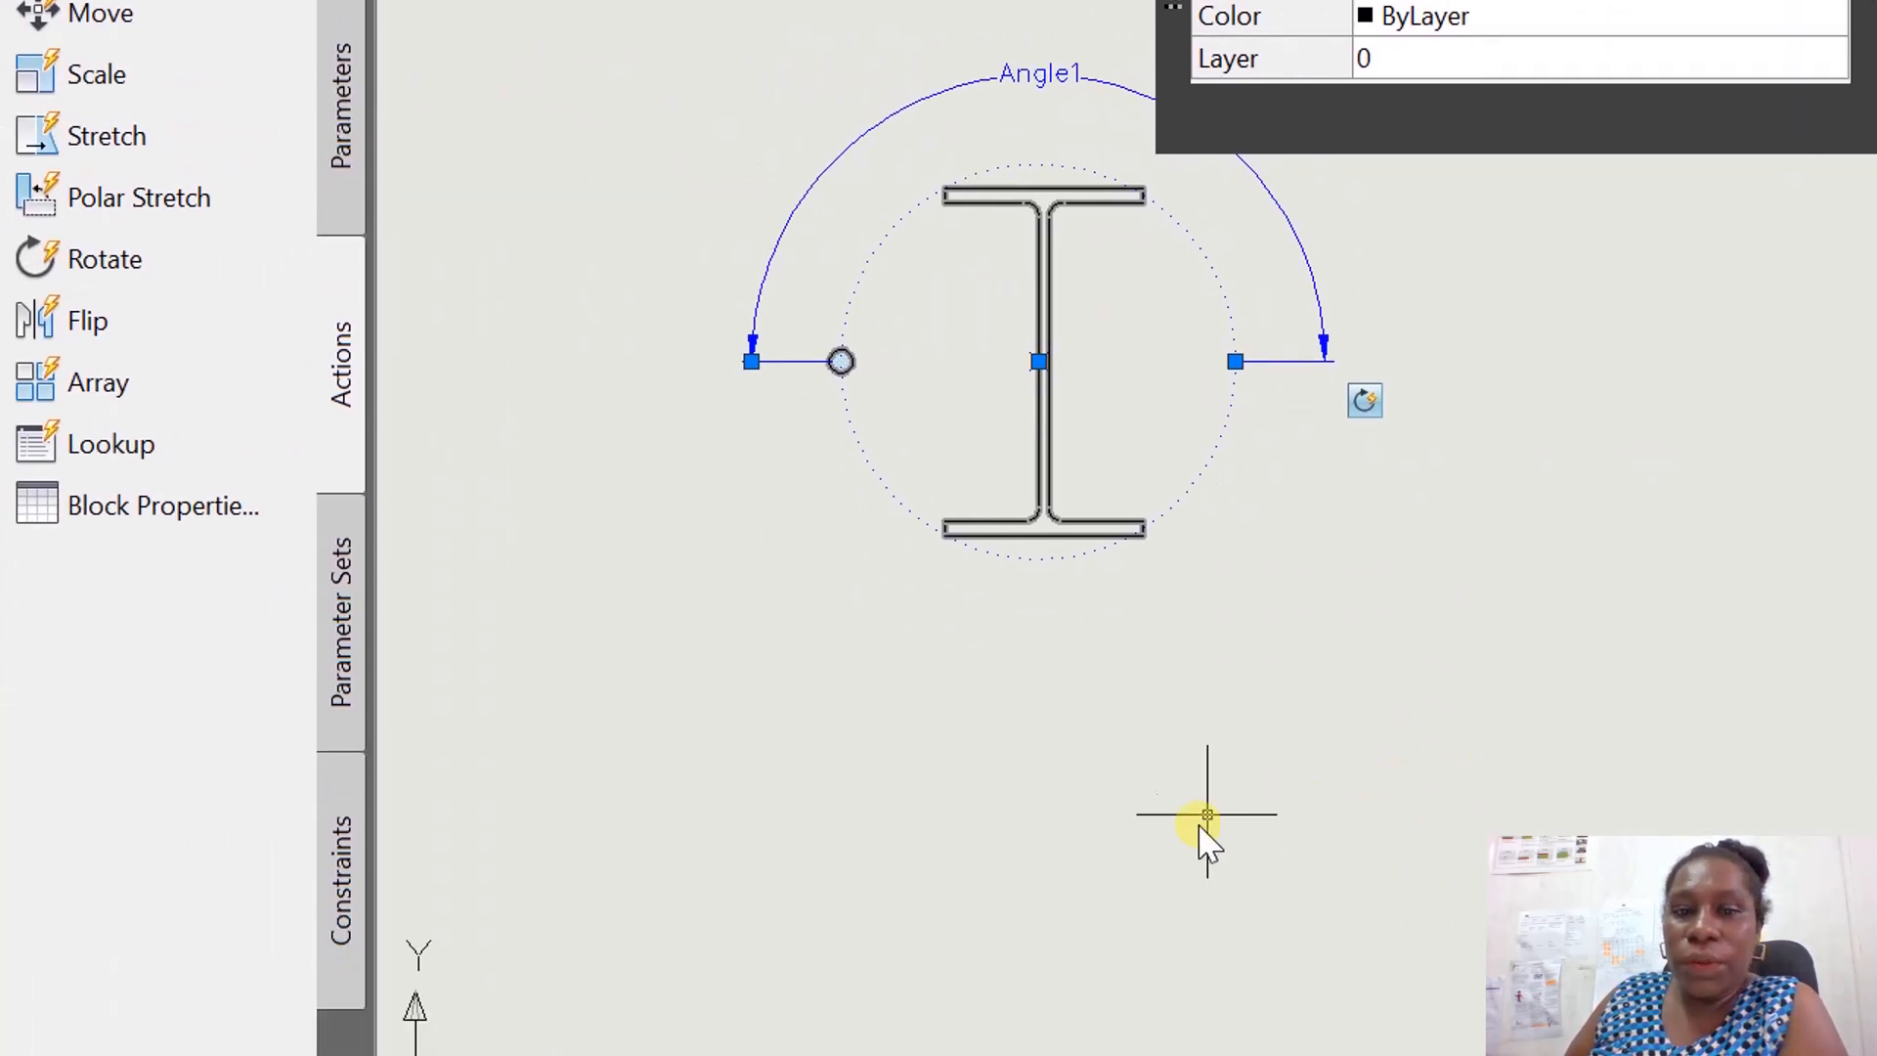
Try to close the drawing and save its changes as a drawing file.
click(1864, 127)
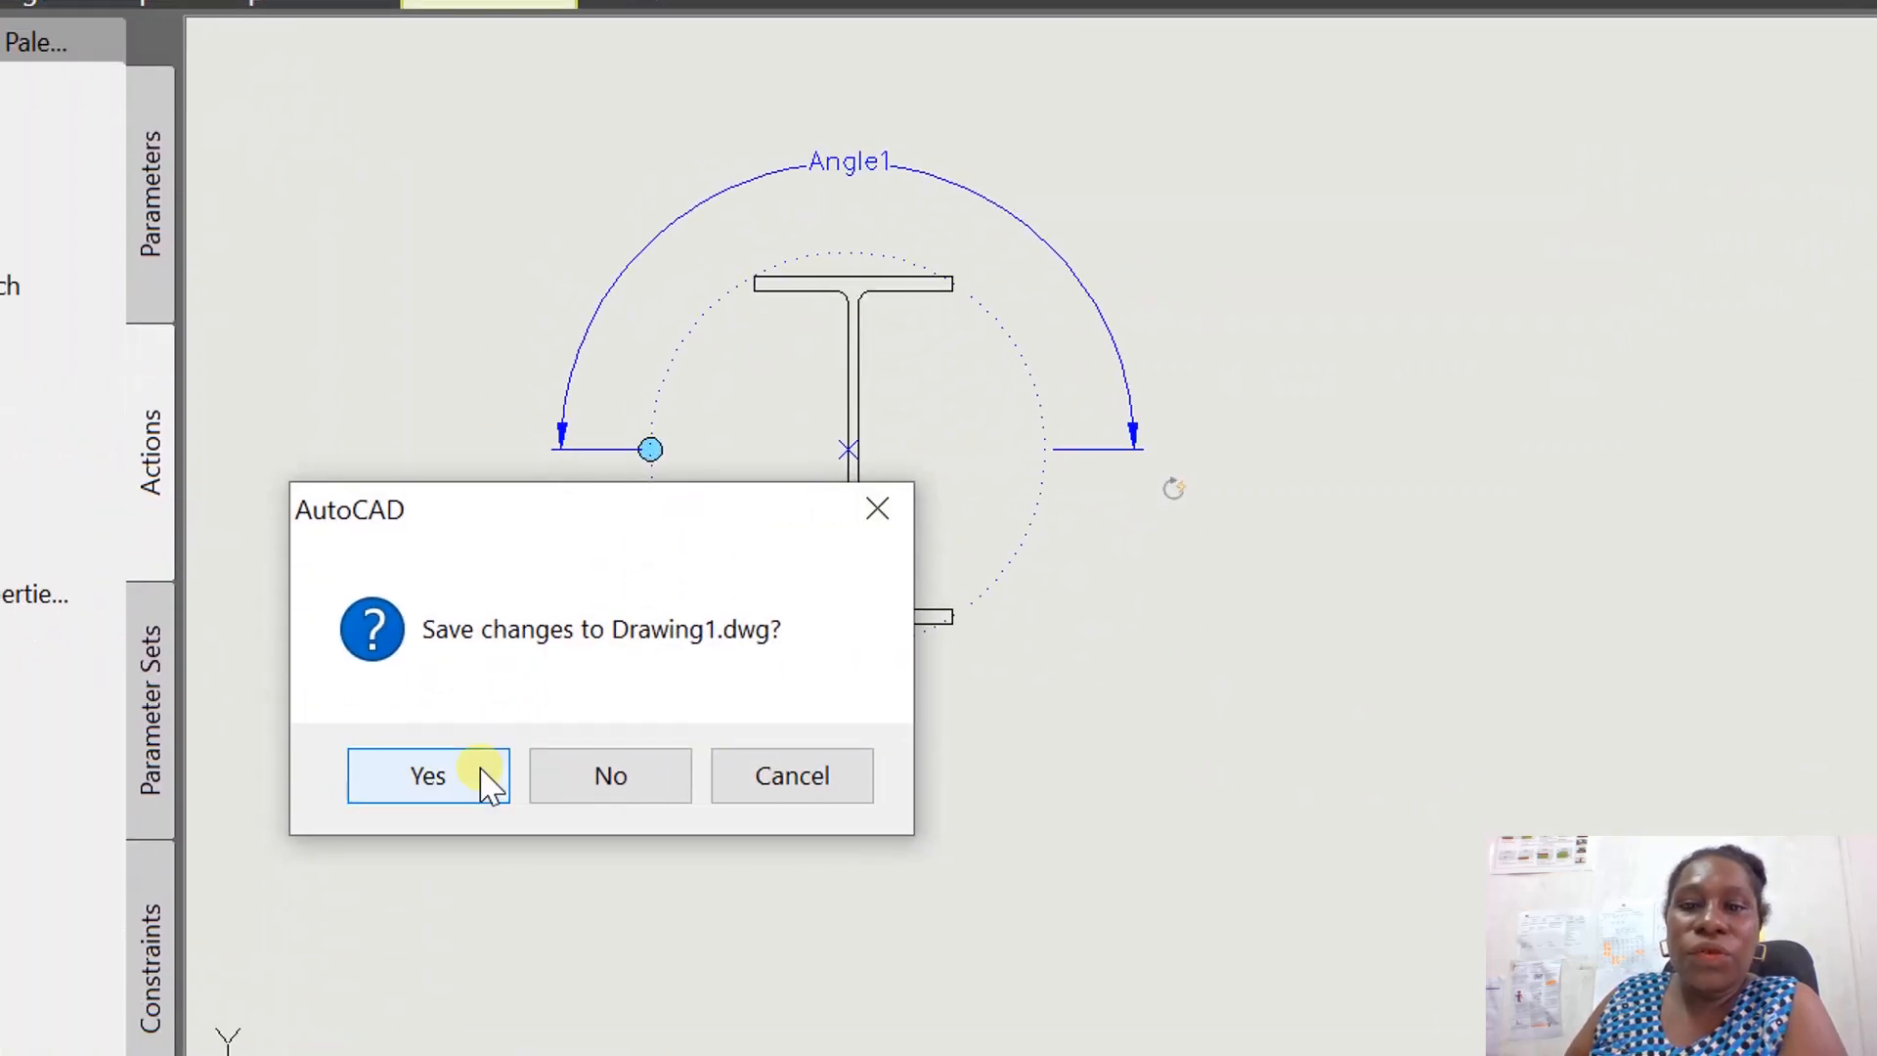
click(428, 775)
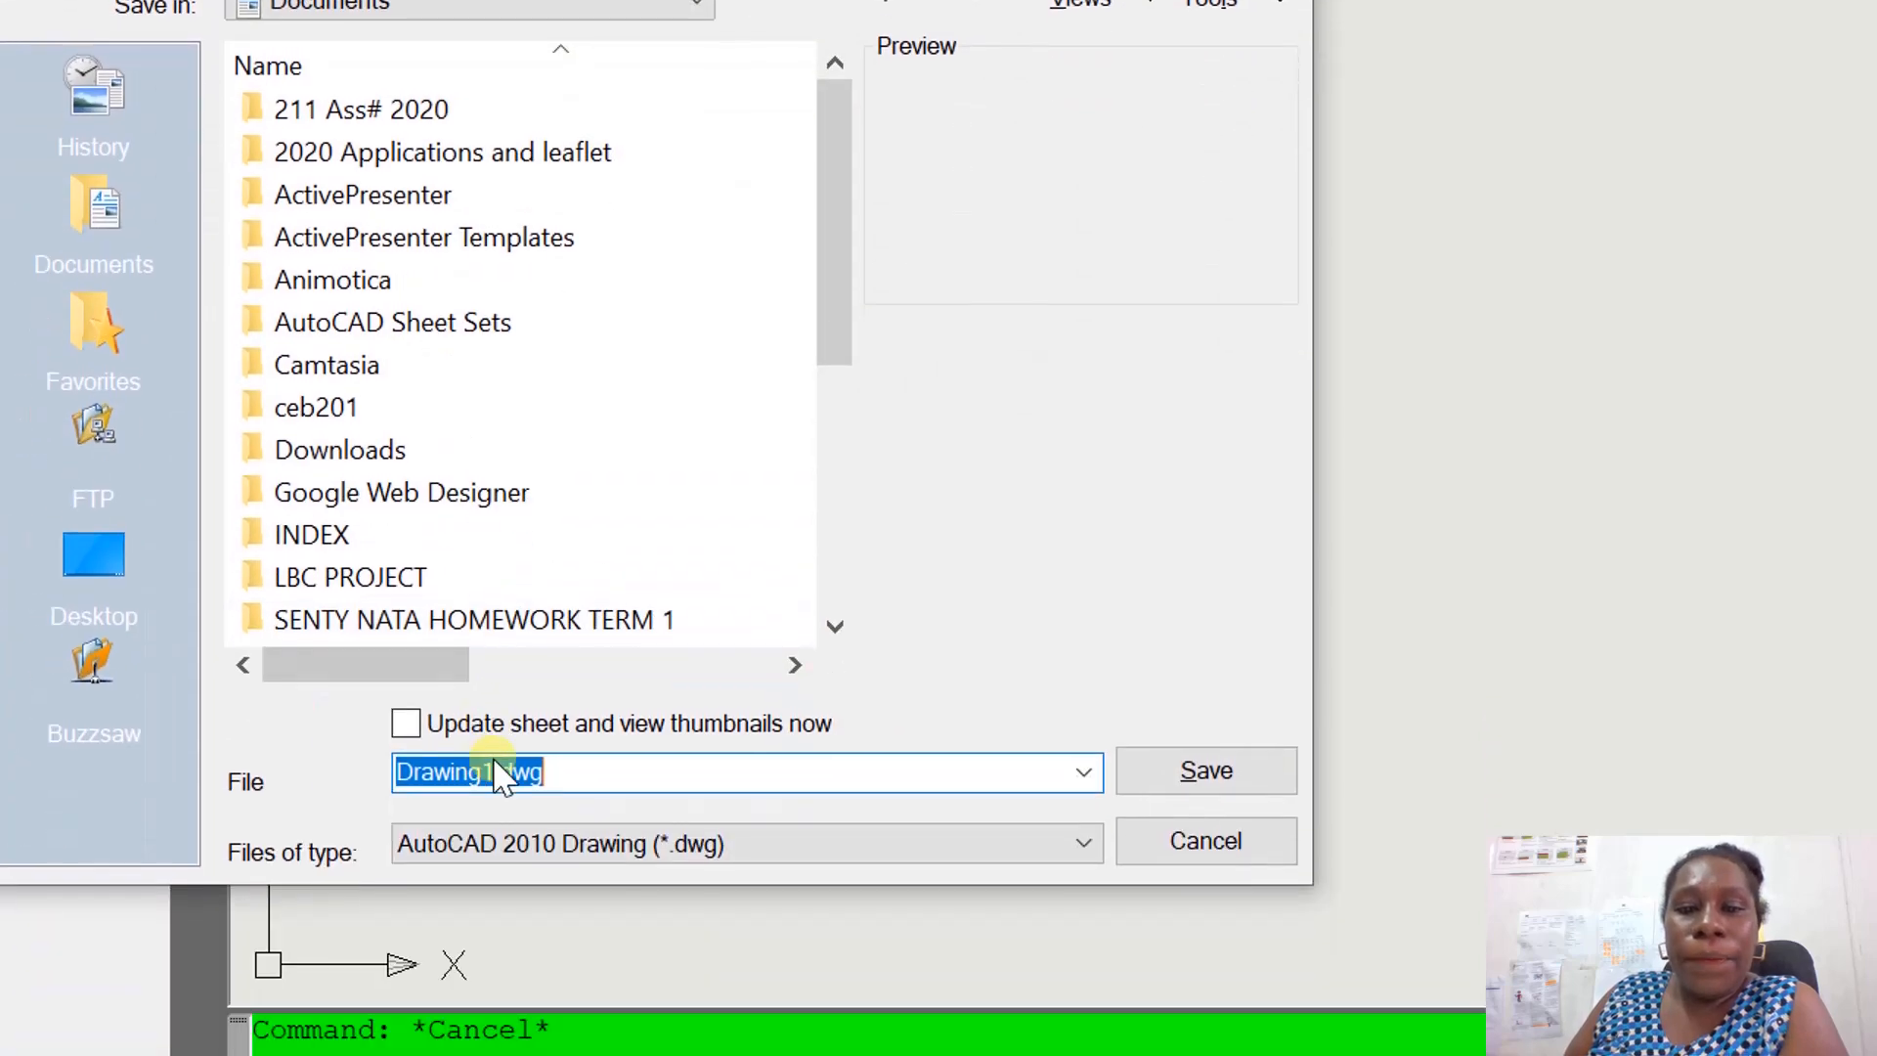
click(450, 1034)
double_click(359, 1037)
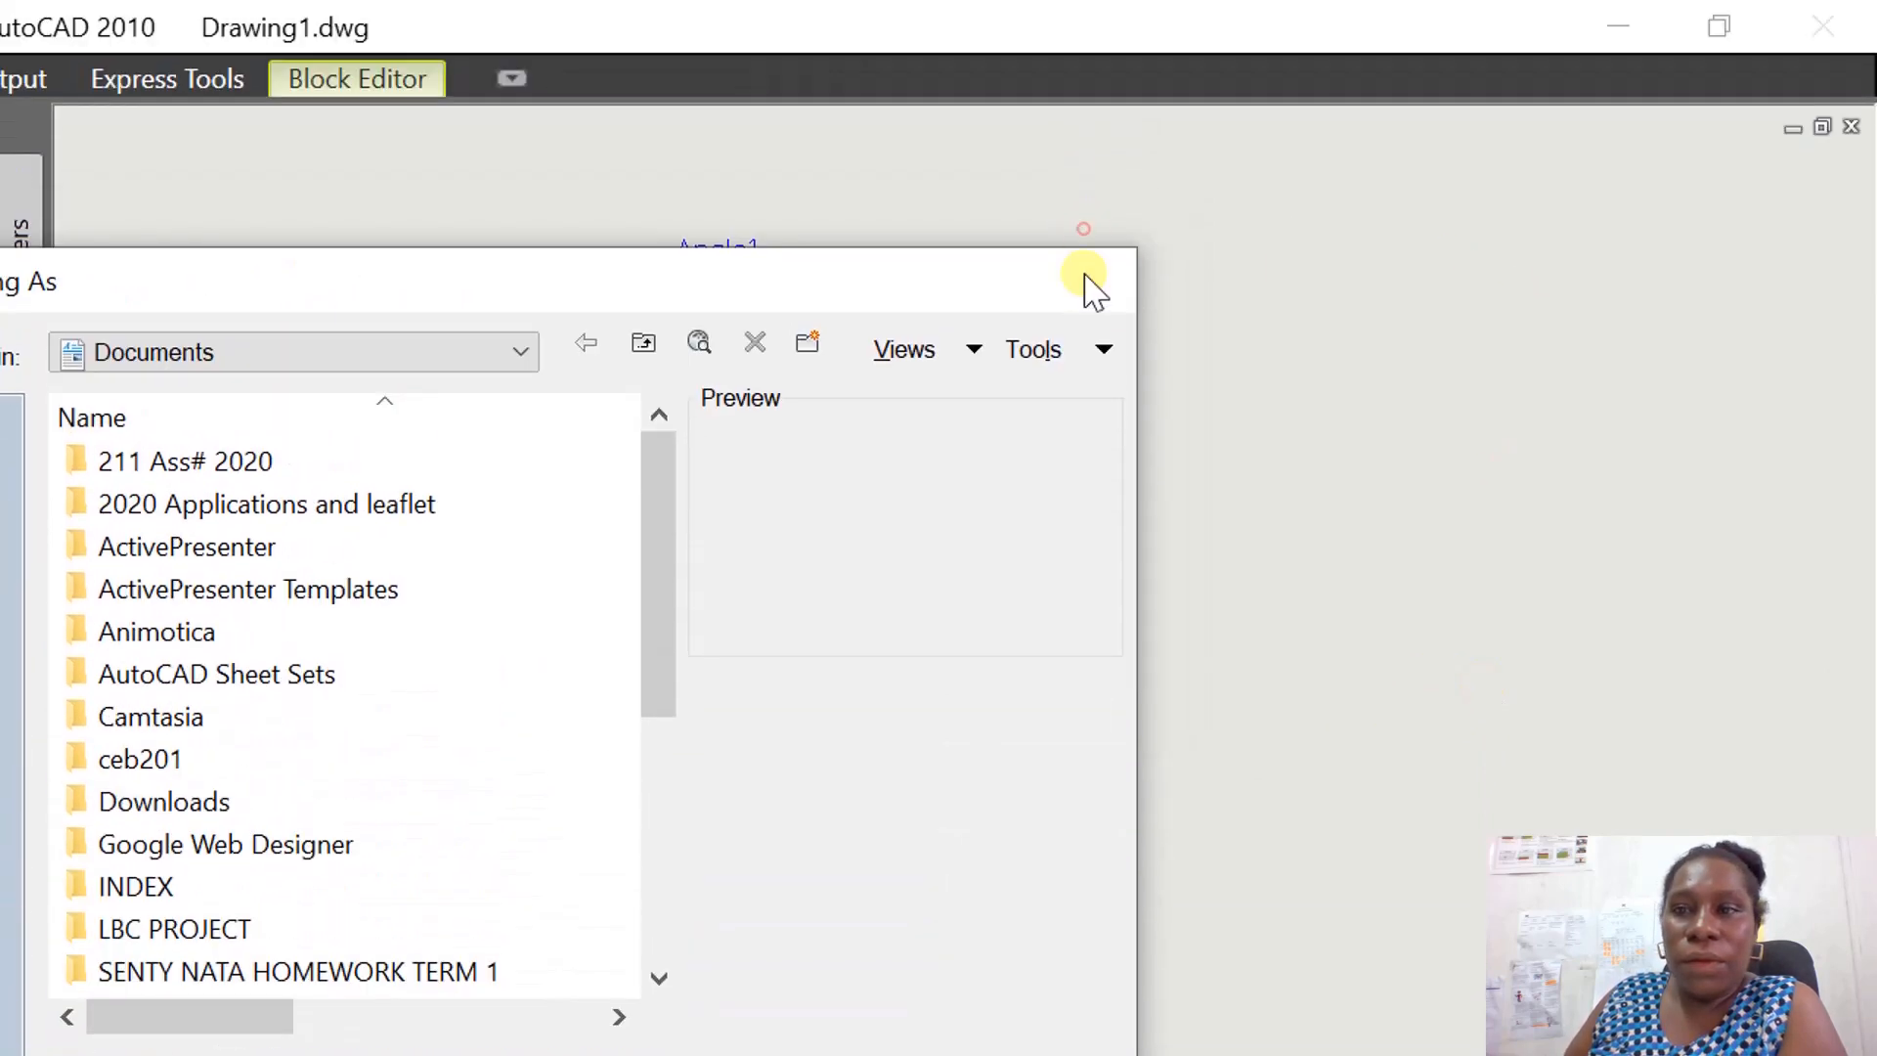
click(1130, 0)
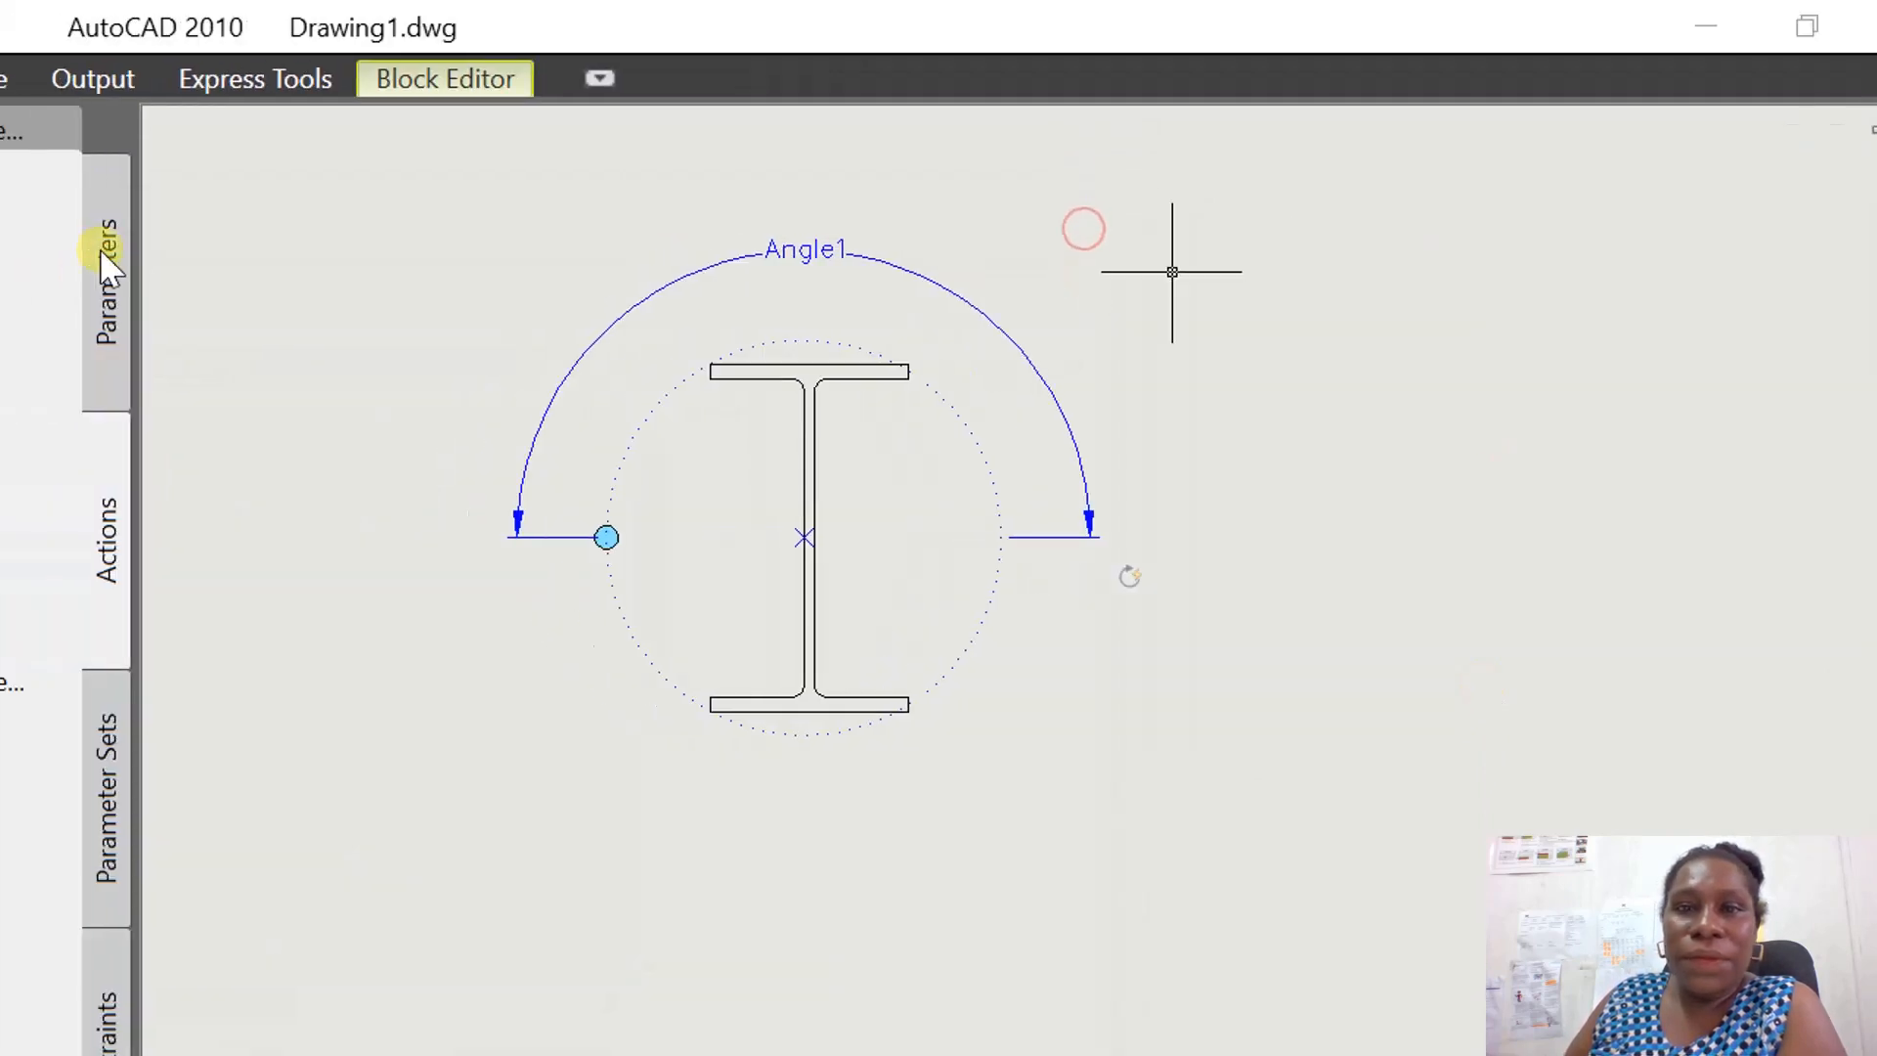
click(589, 86)
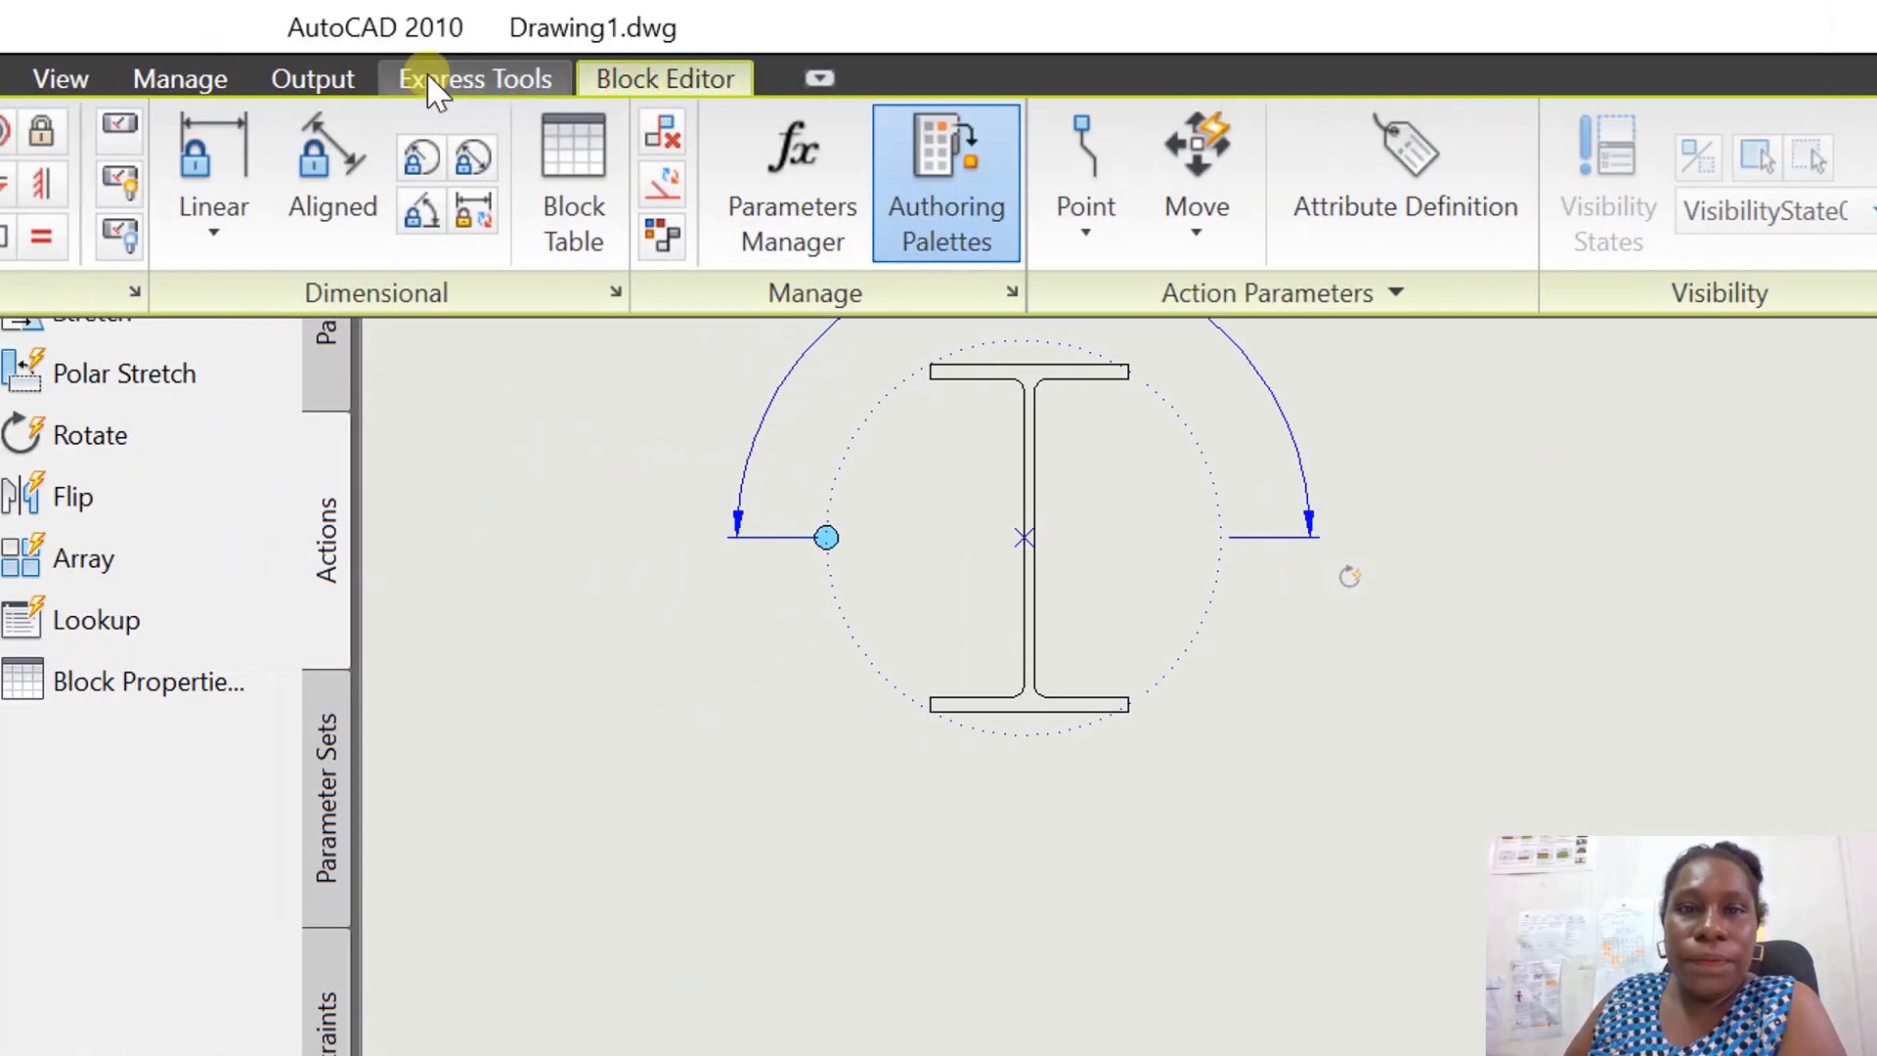
click(394, 78)
click(549, 80)
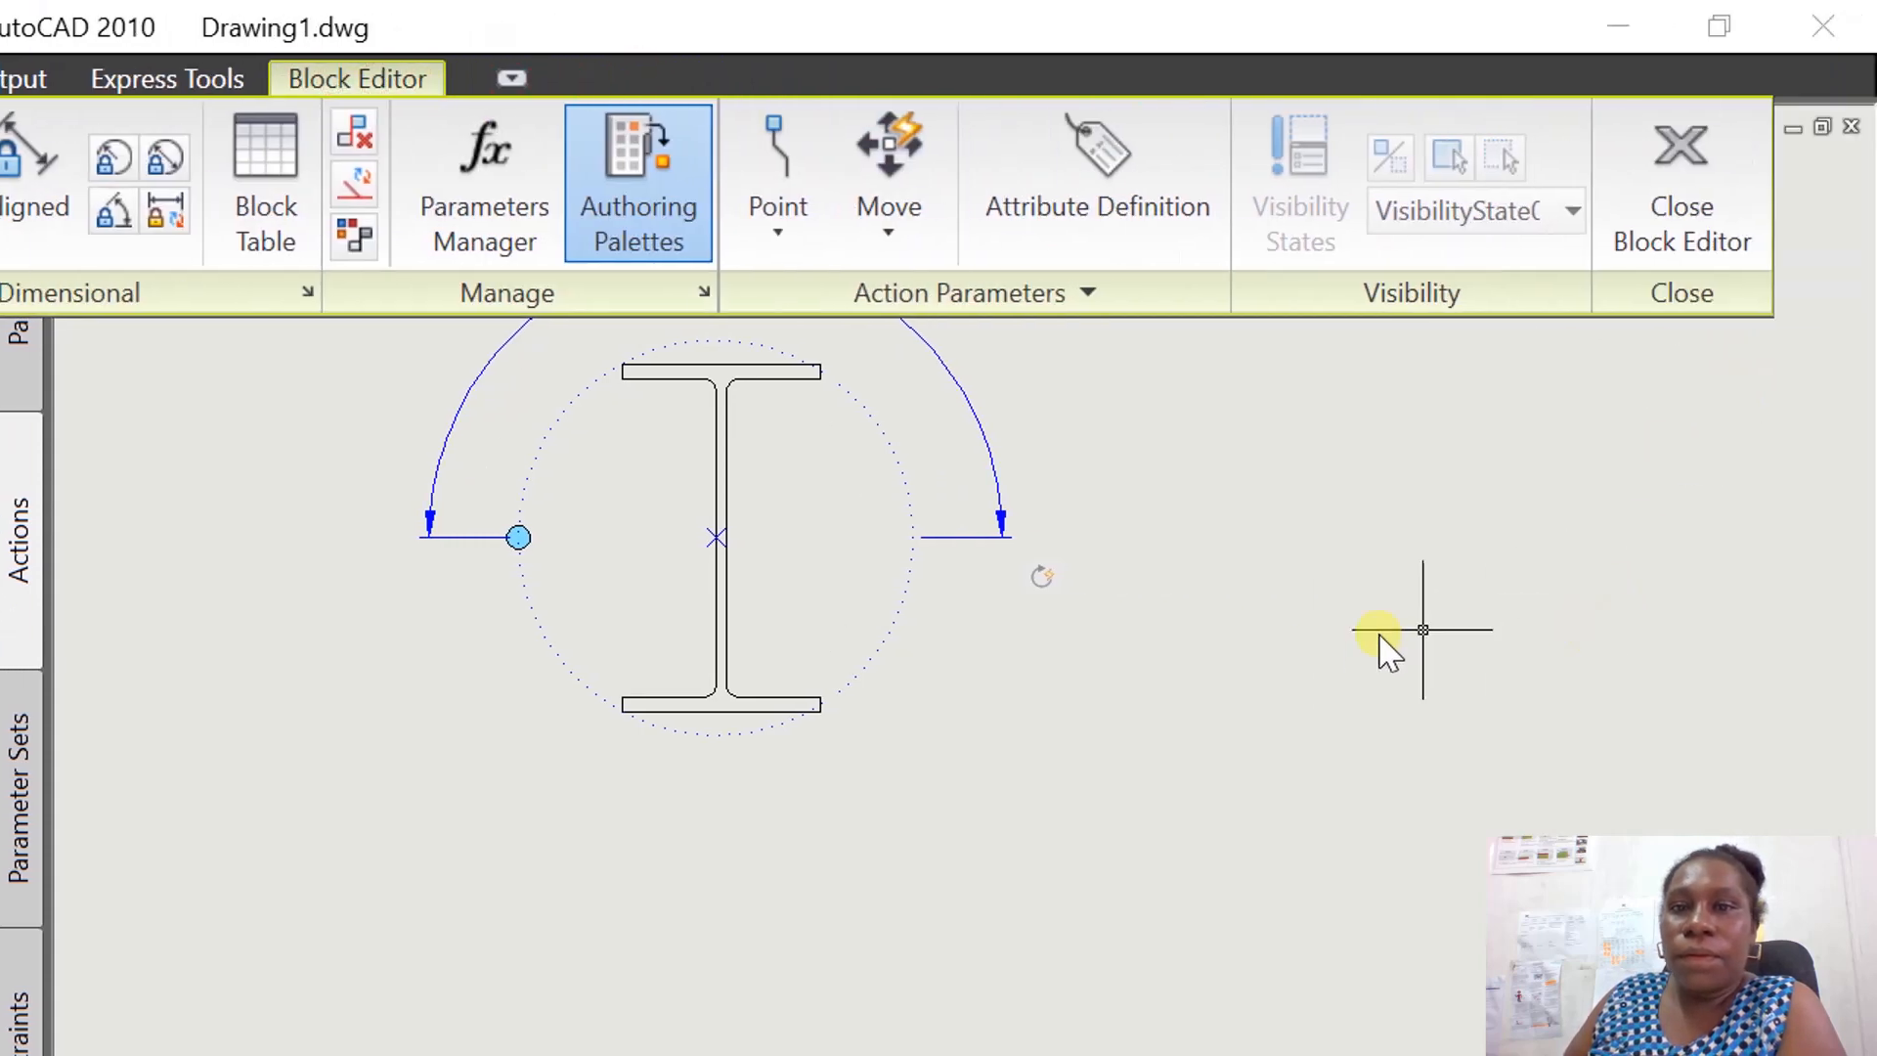
click(1557, 657)
click(1532, 719)
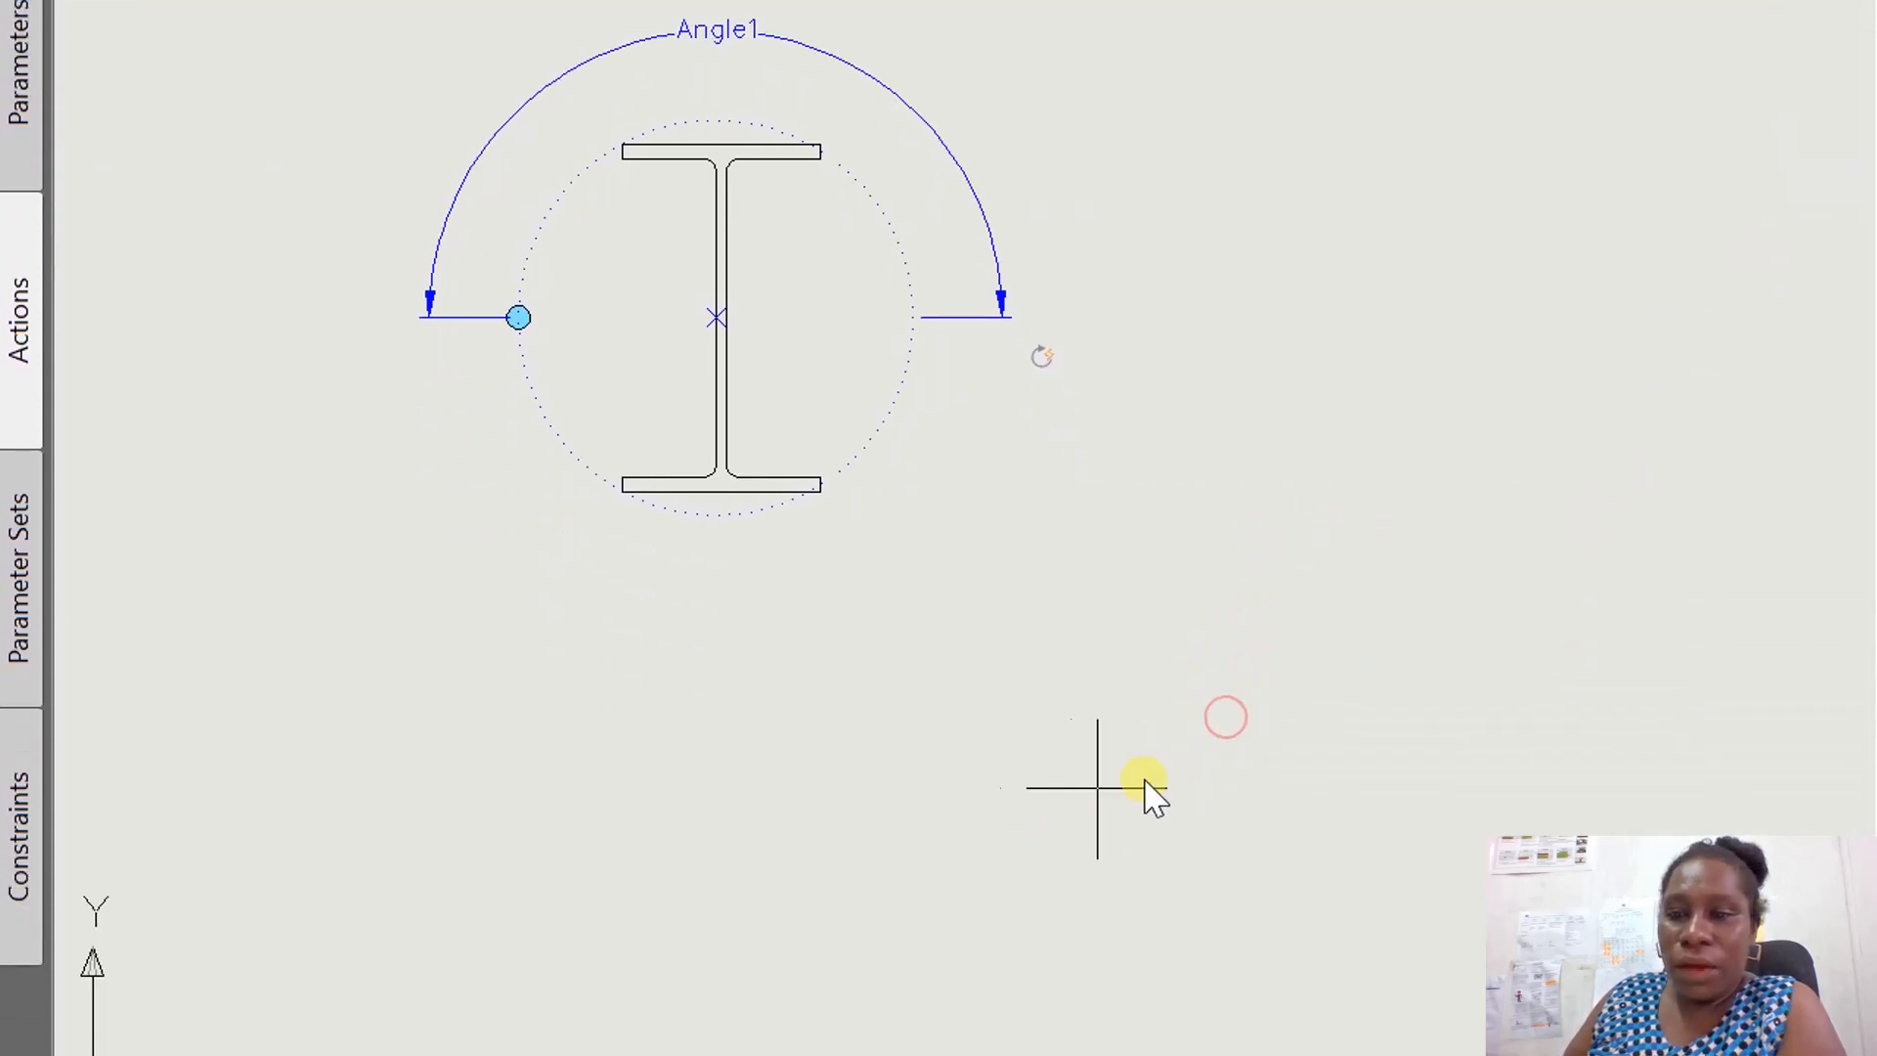
scroll(1236, 978, down, 4)
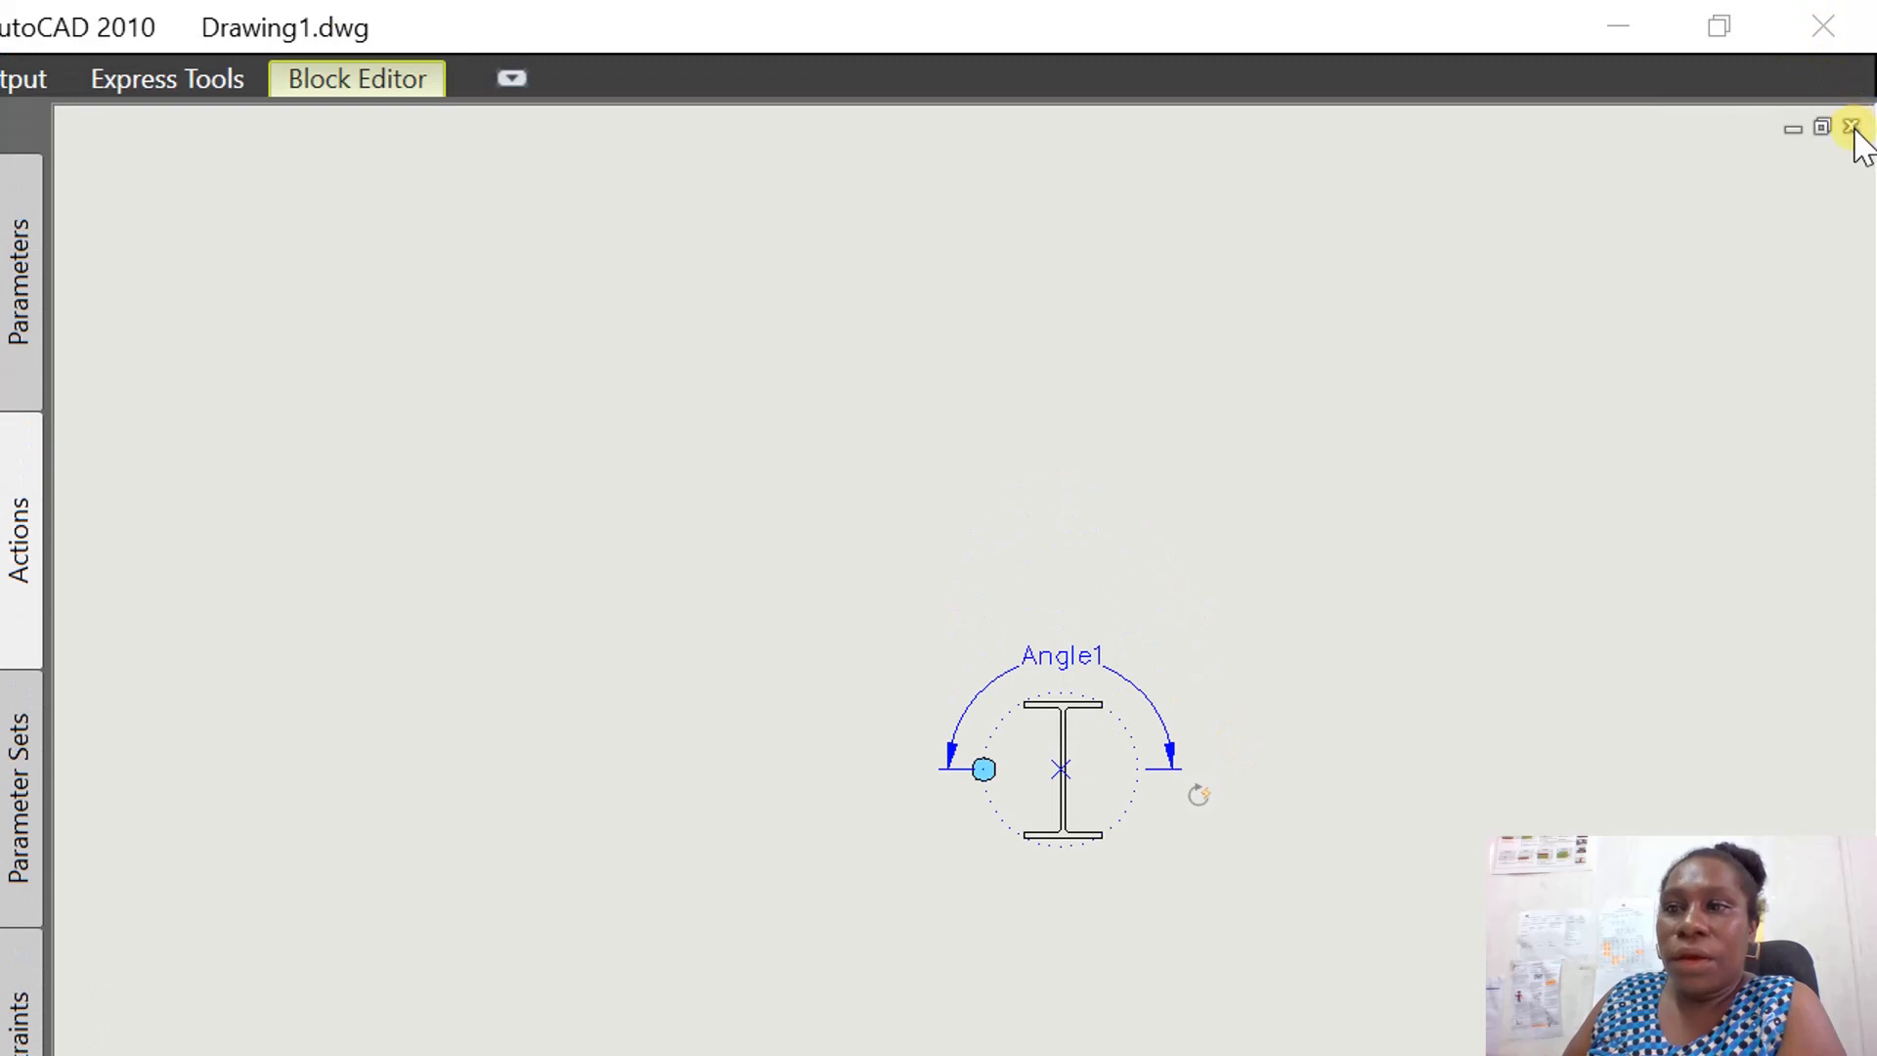
click(1852, 130)
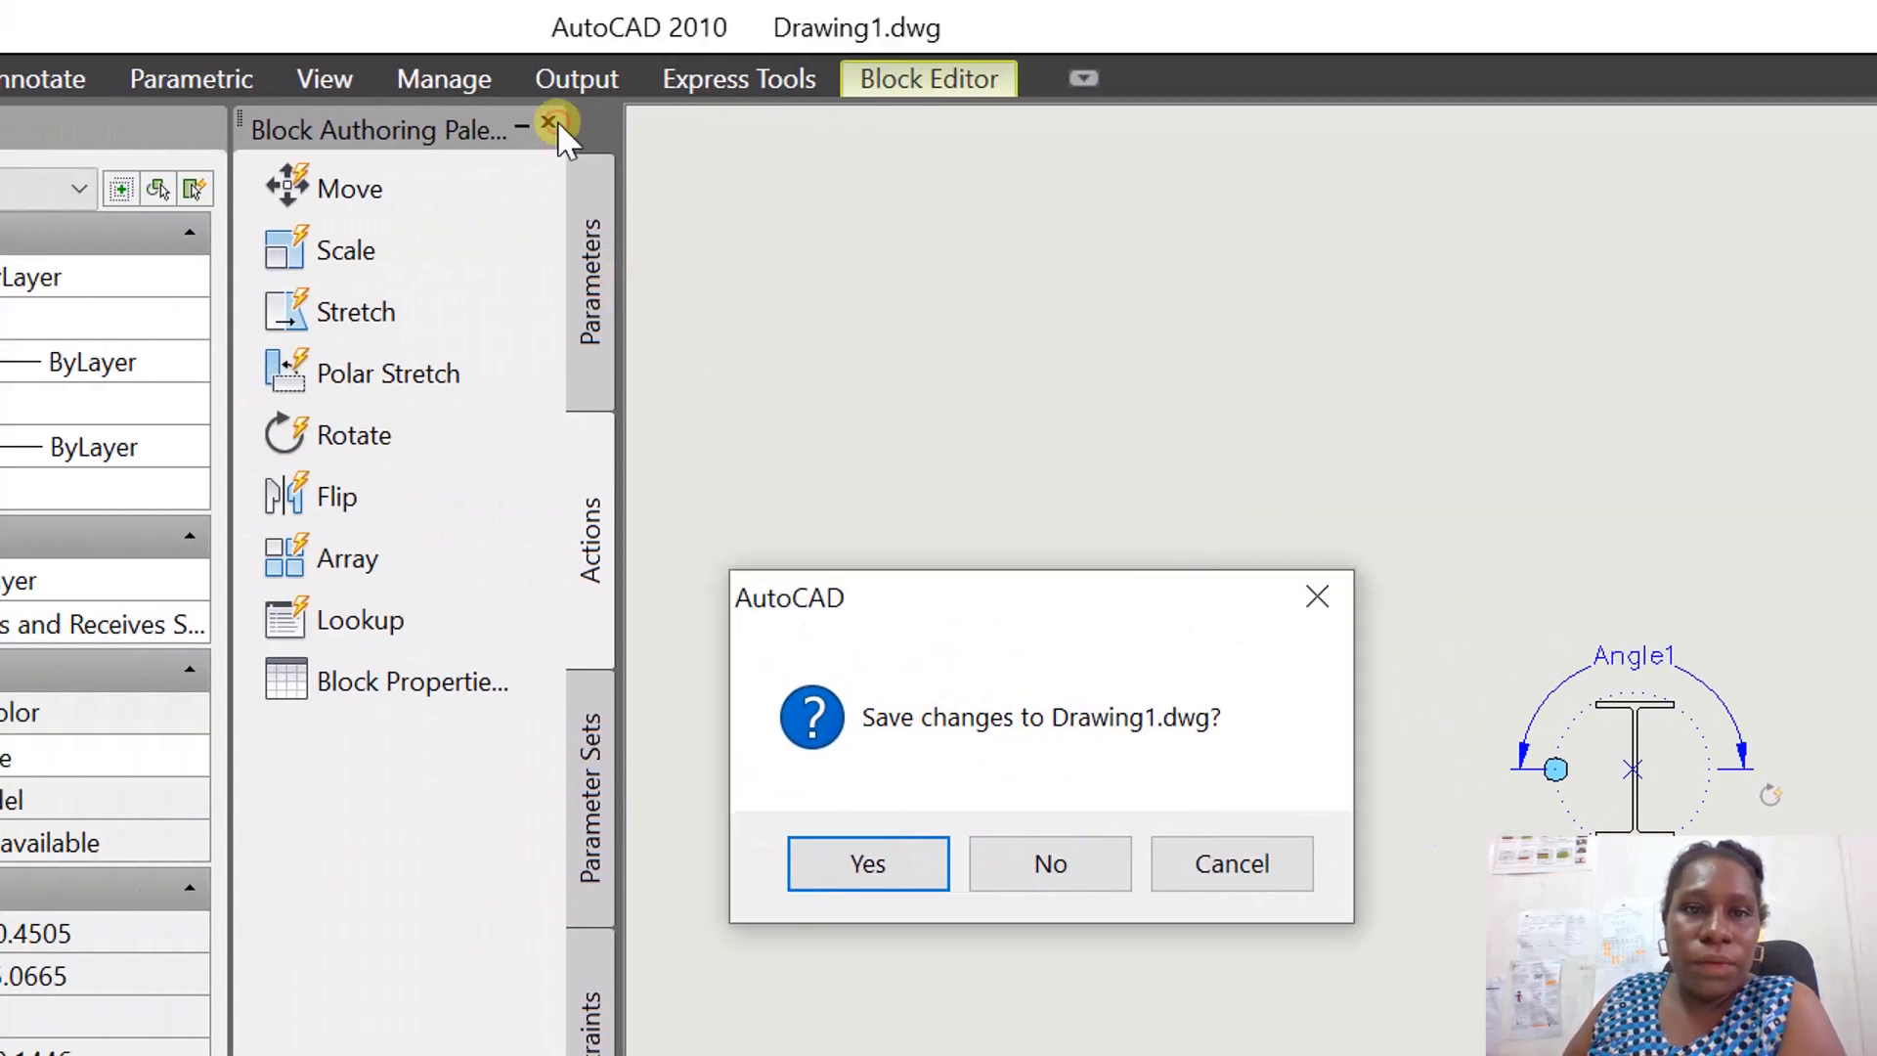
click(1222, 865)
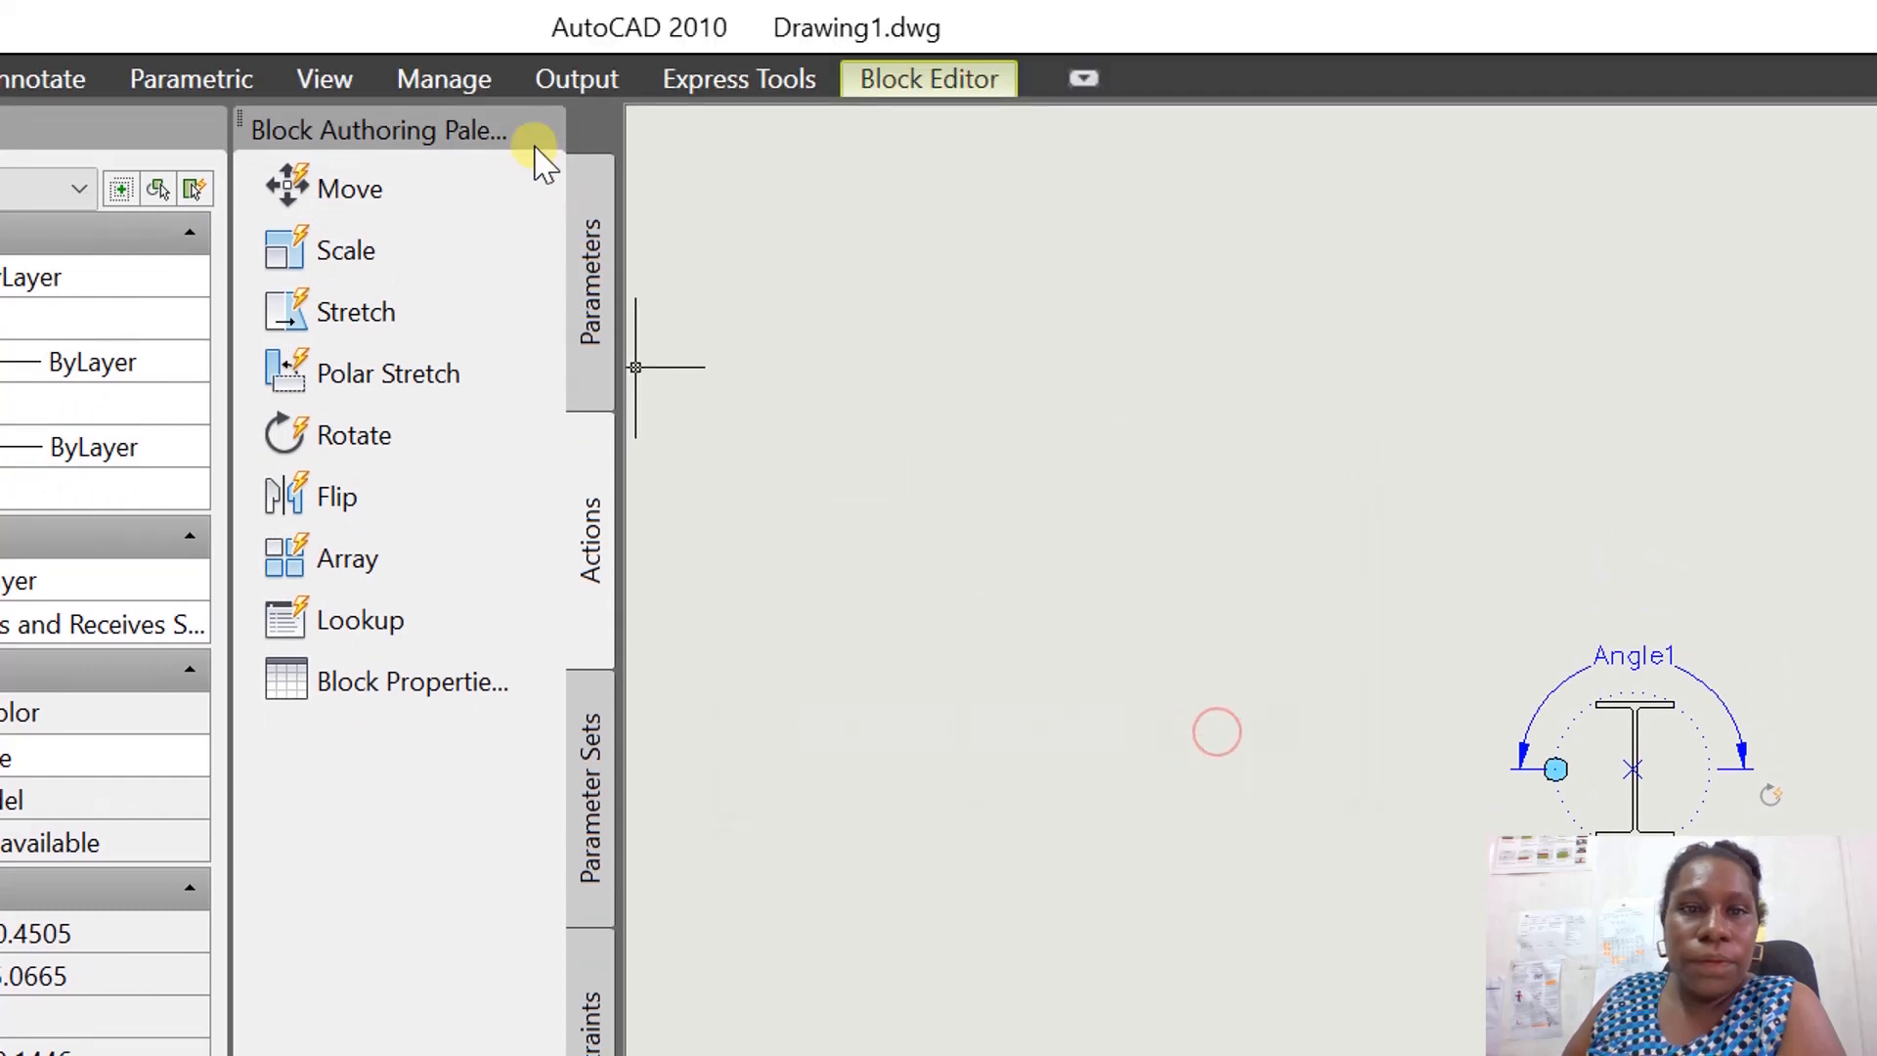
Close the Block Authoring Palettes and restore the full ribbon with its Home tools.
click(542, 132)
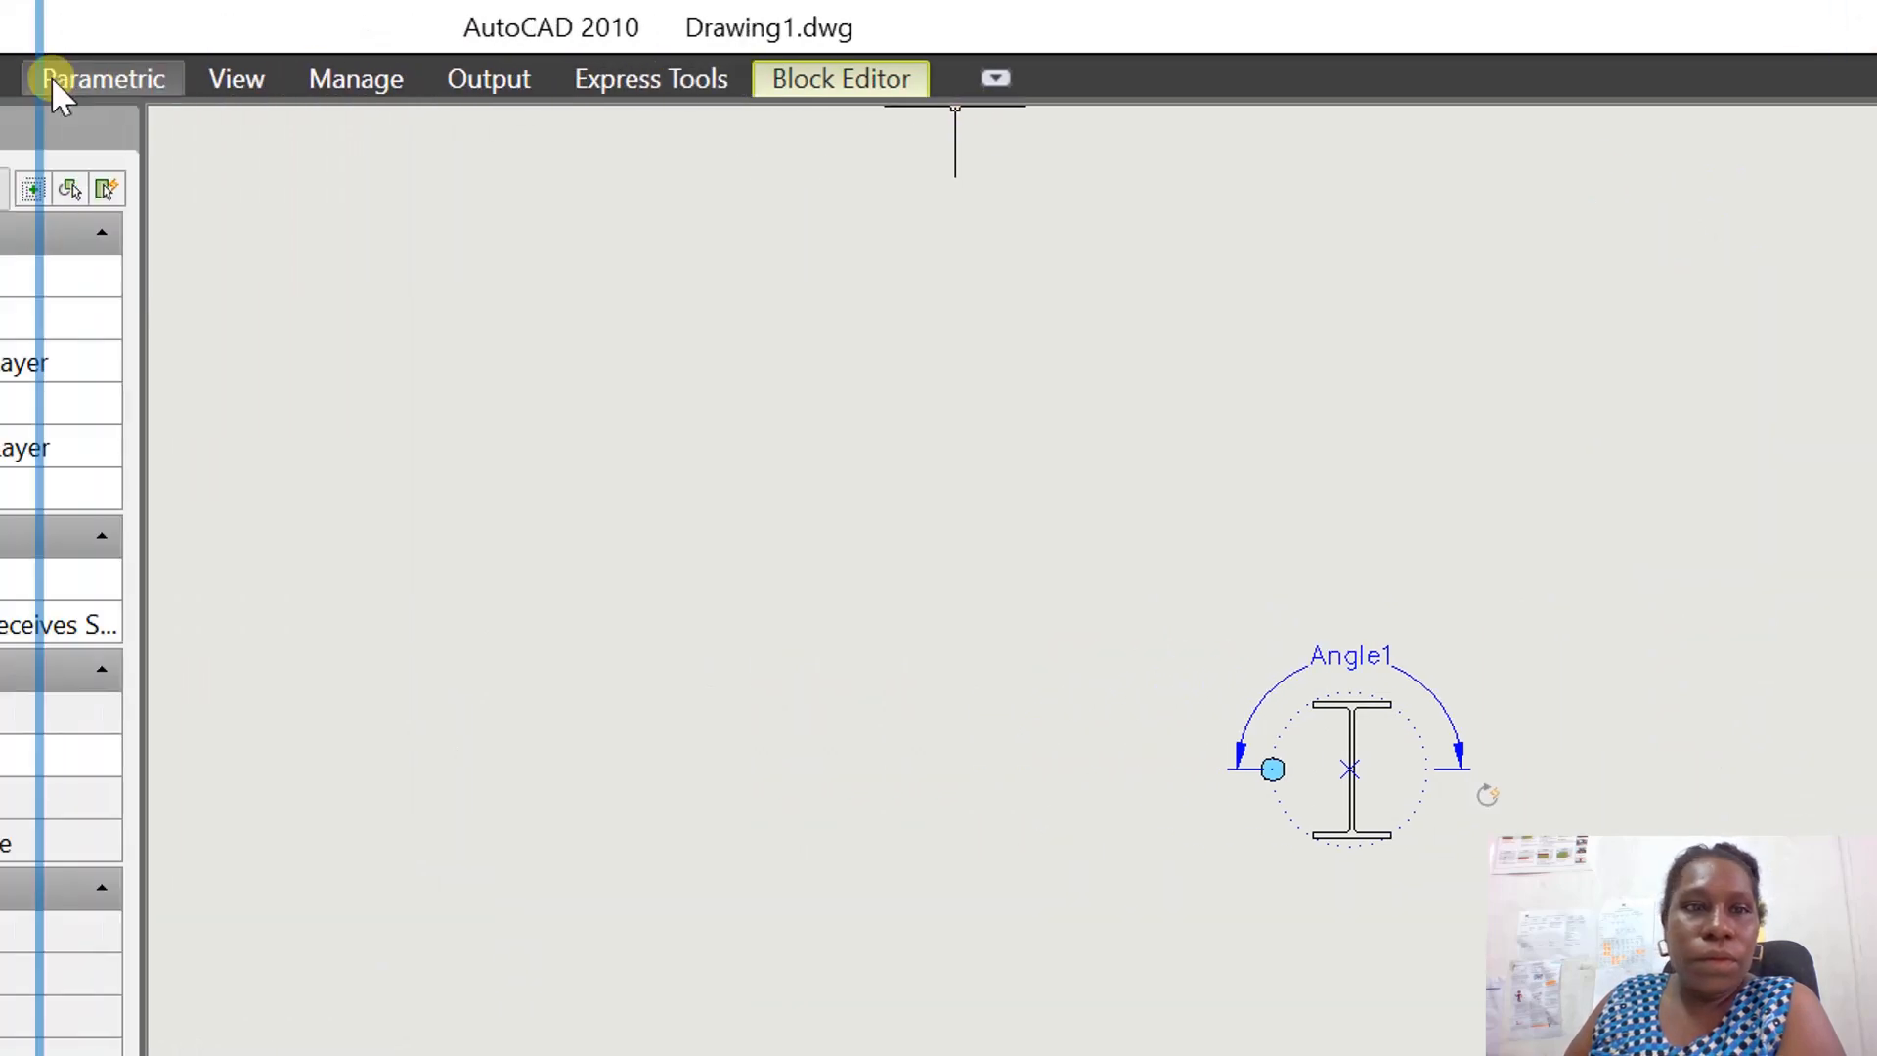
click(20, 72)
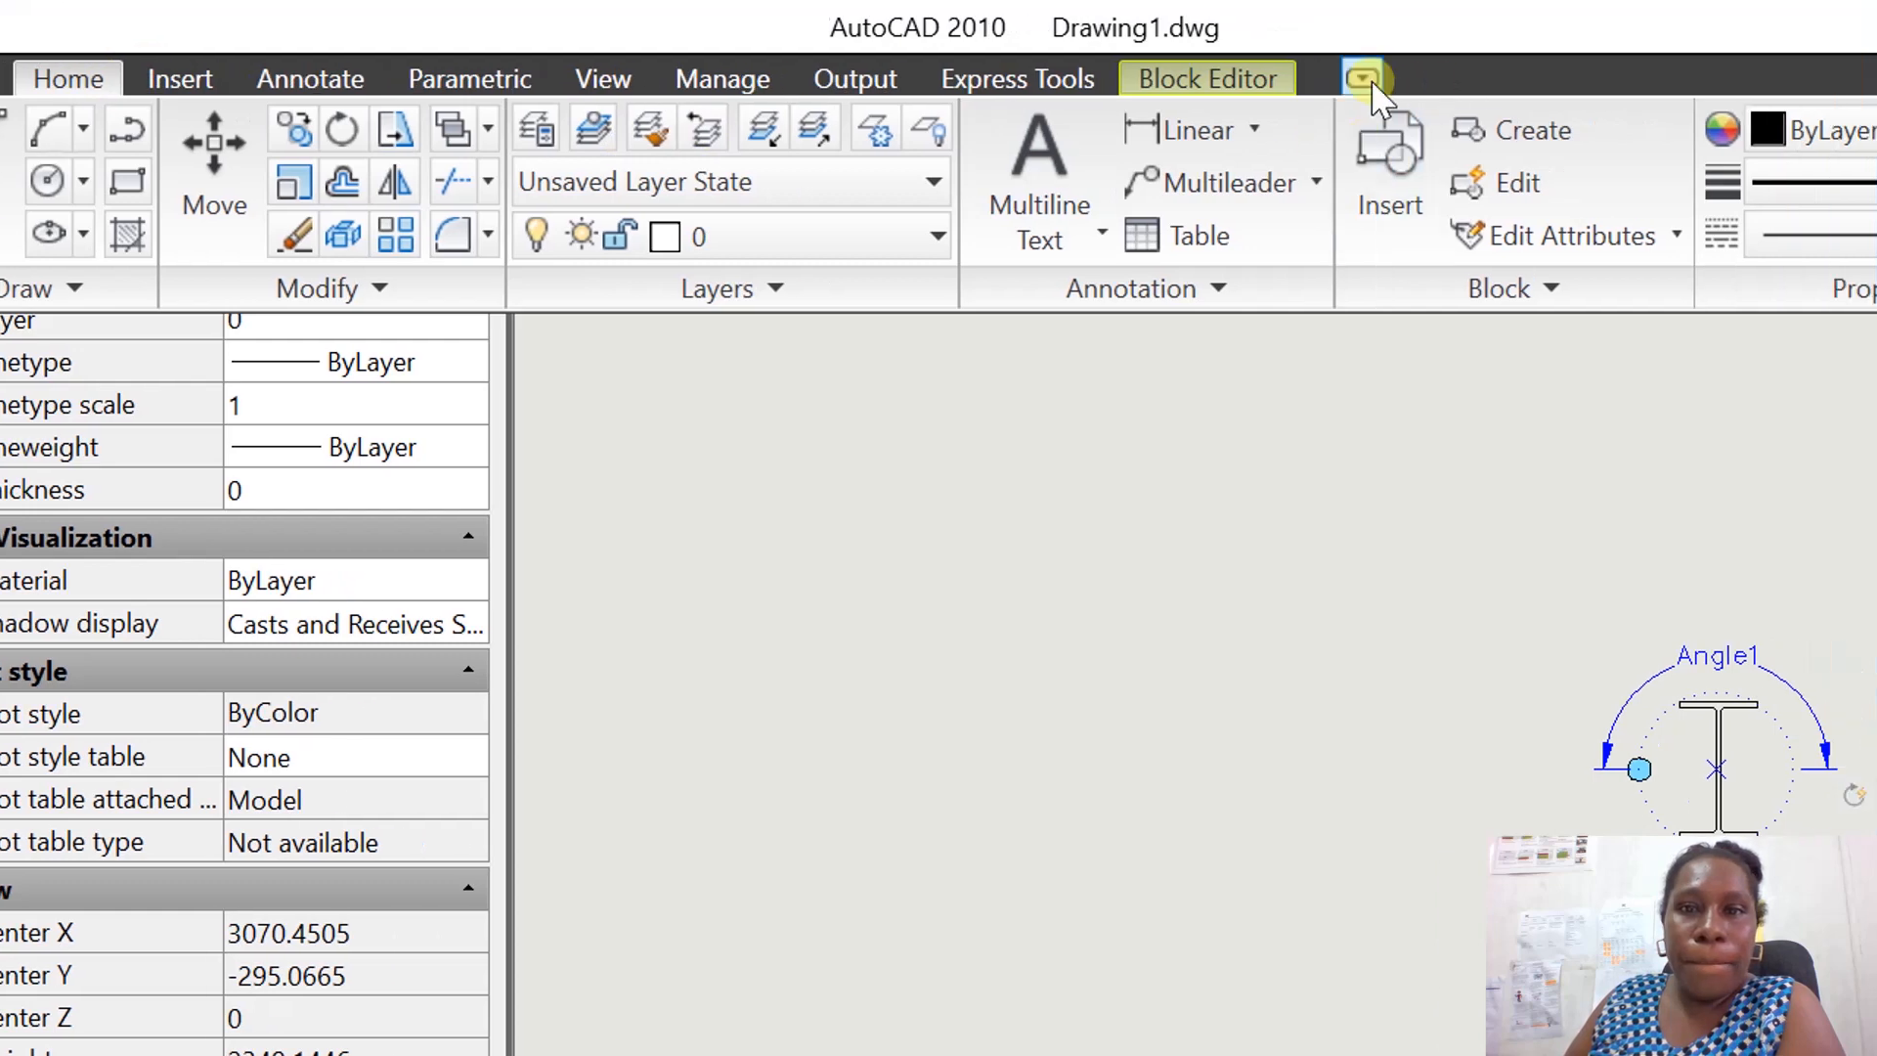
click(1439, 82)
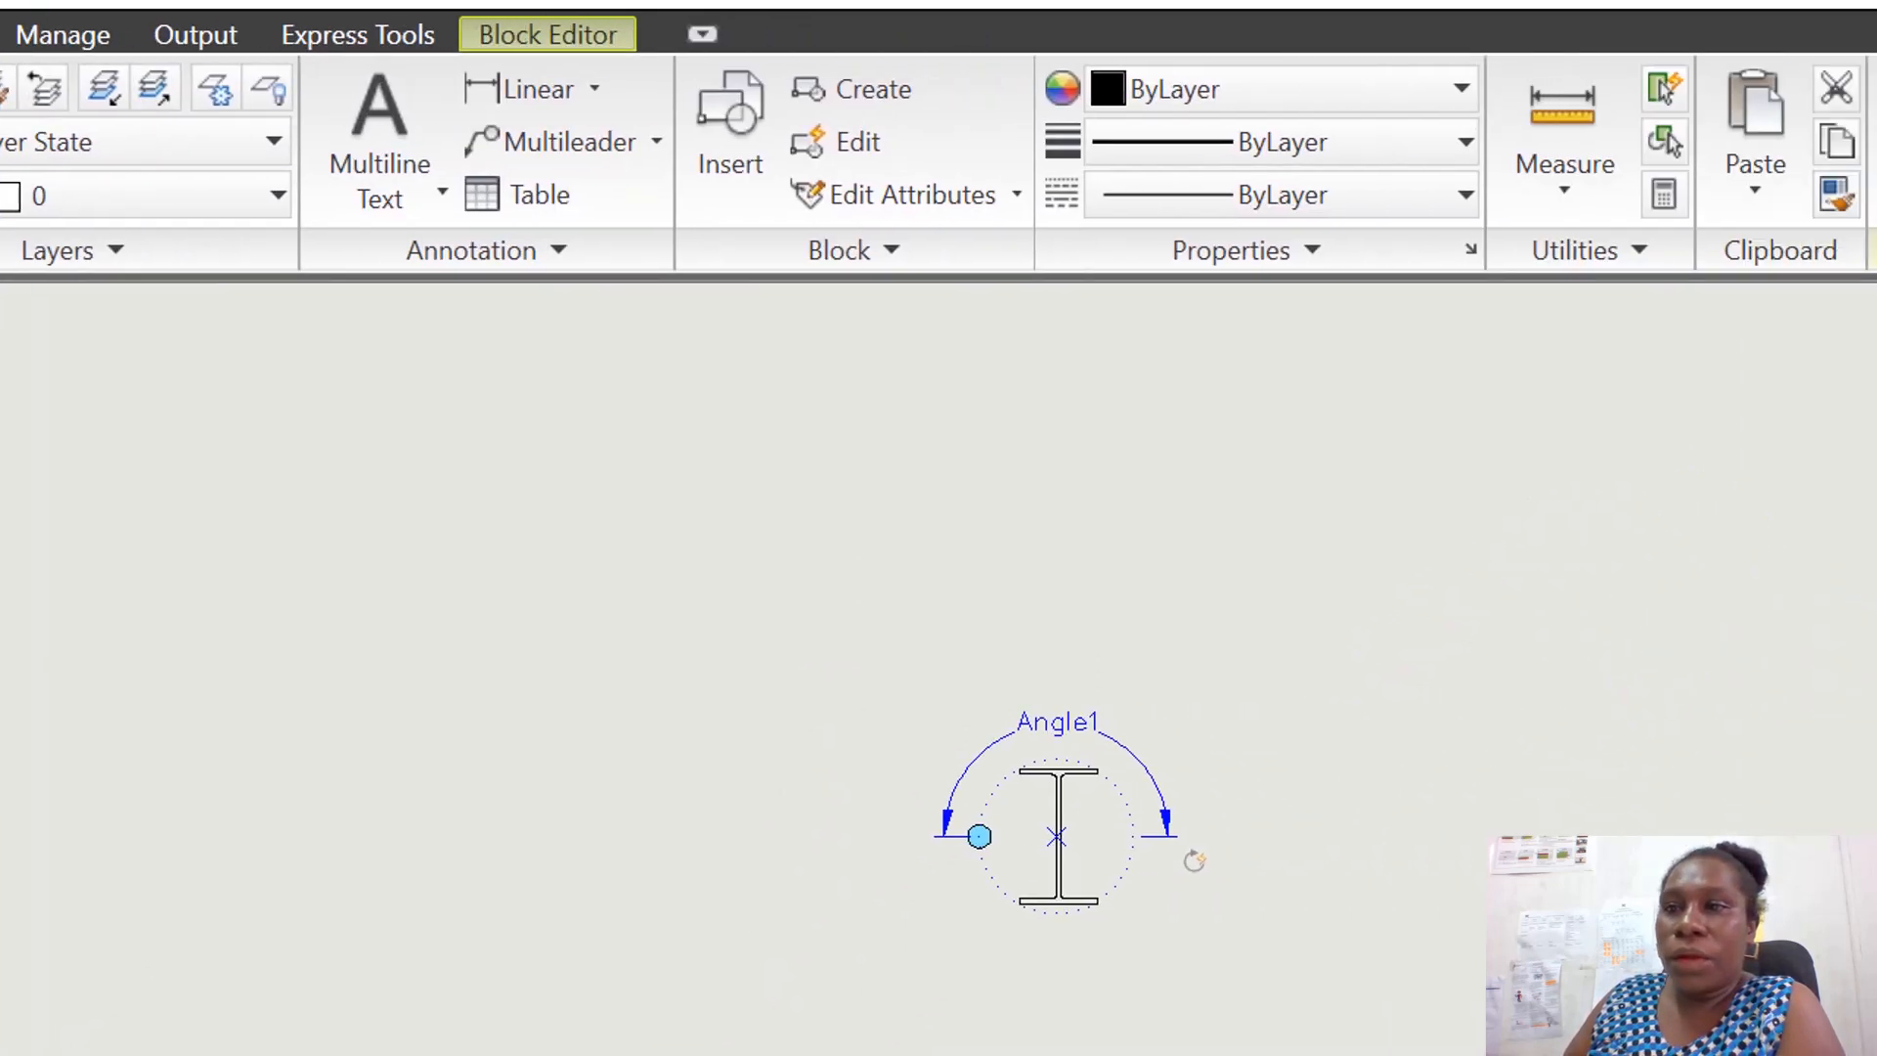
Close the Block Editor and save the changes to the block 250 UB 37.
click(1779, 224)
click(750, 602)
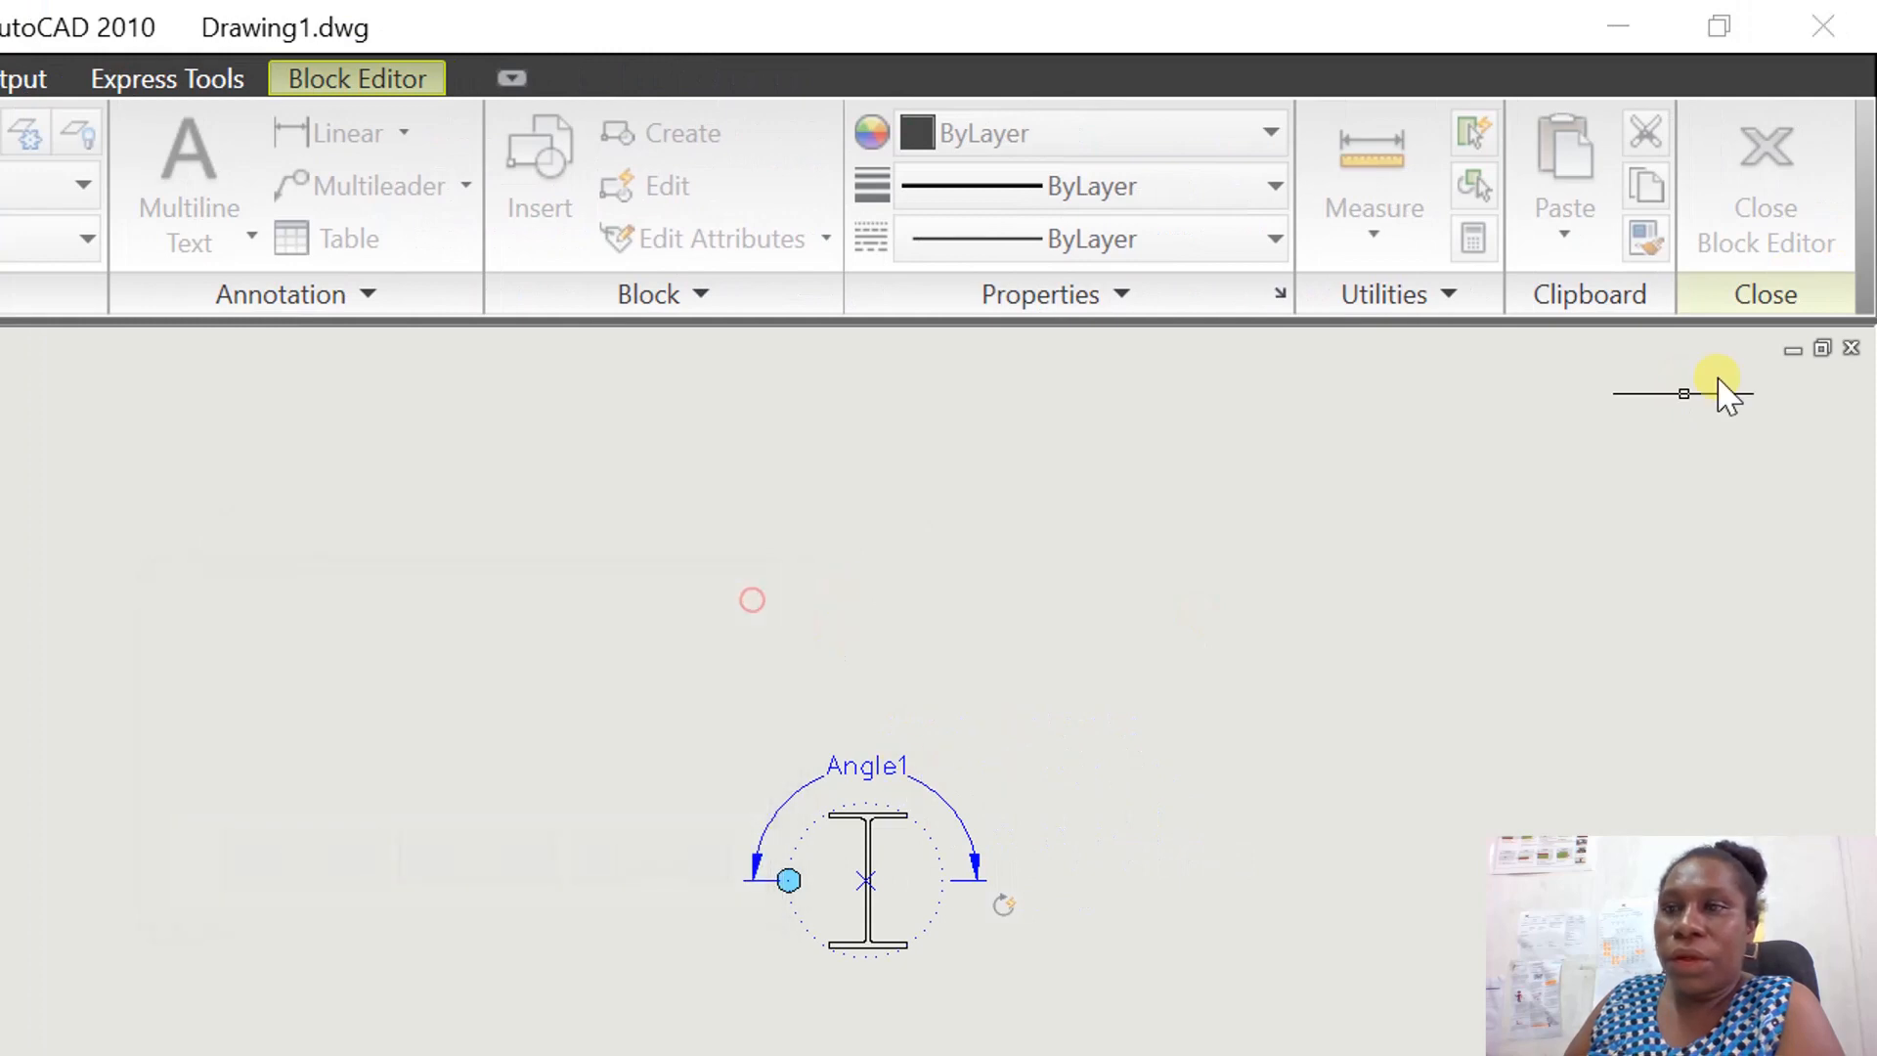
click(1765, 195)
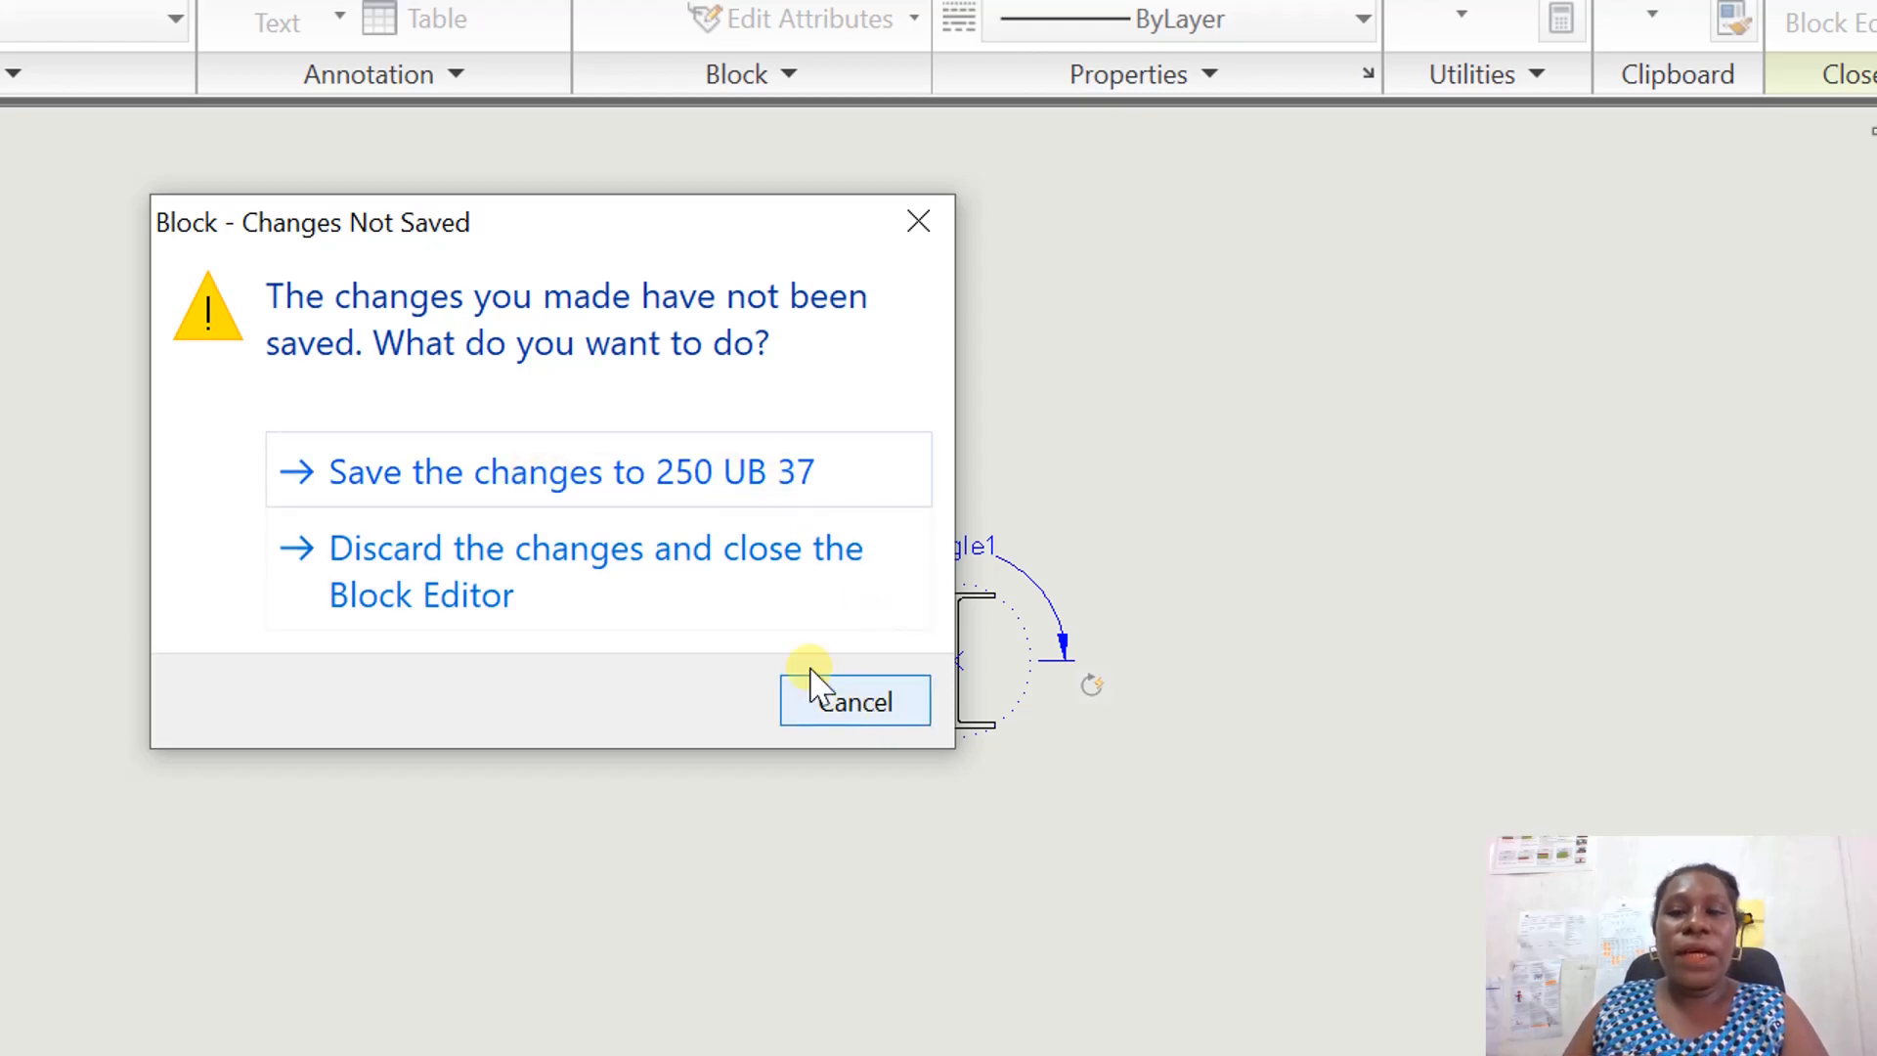
click(685, 495)
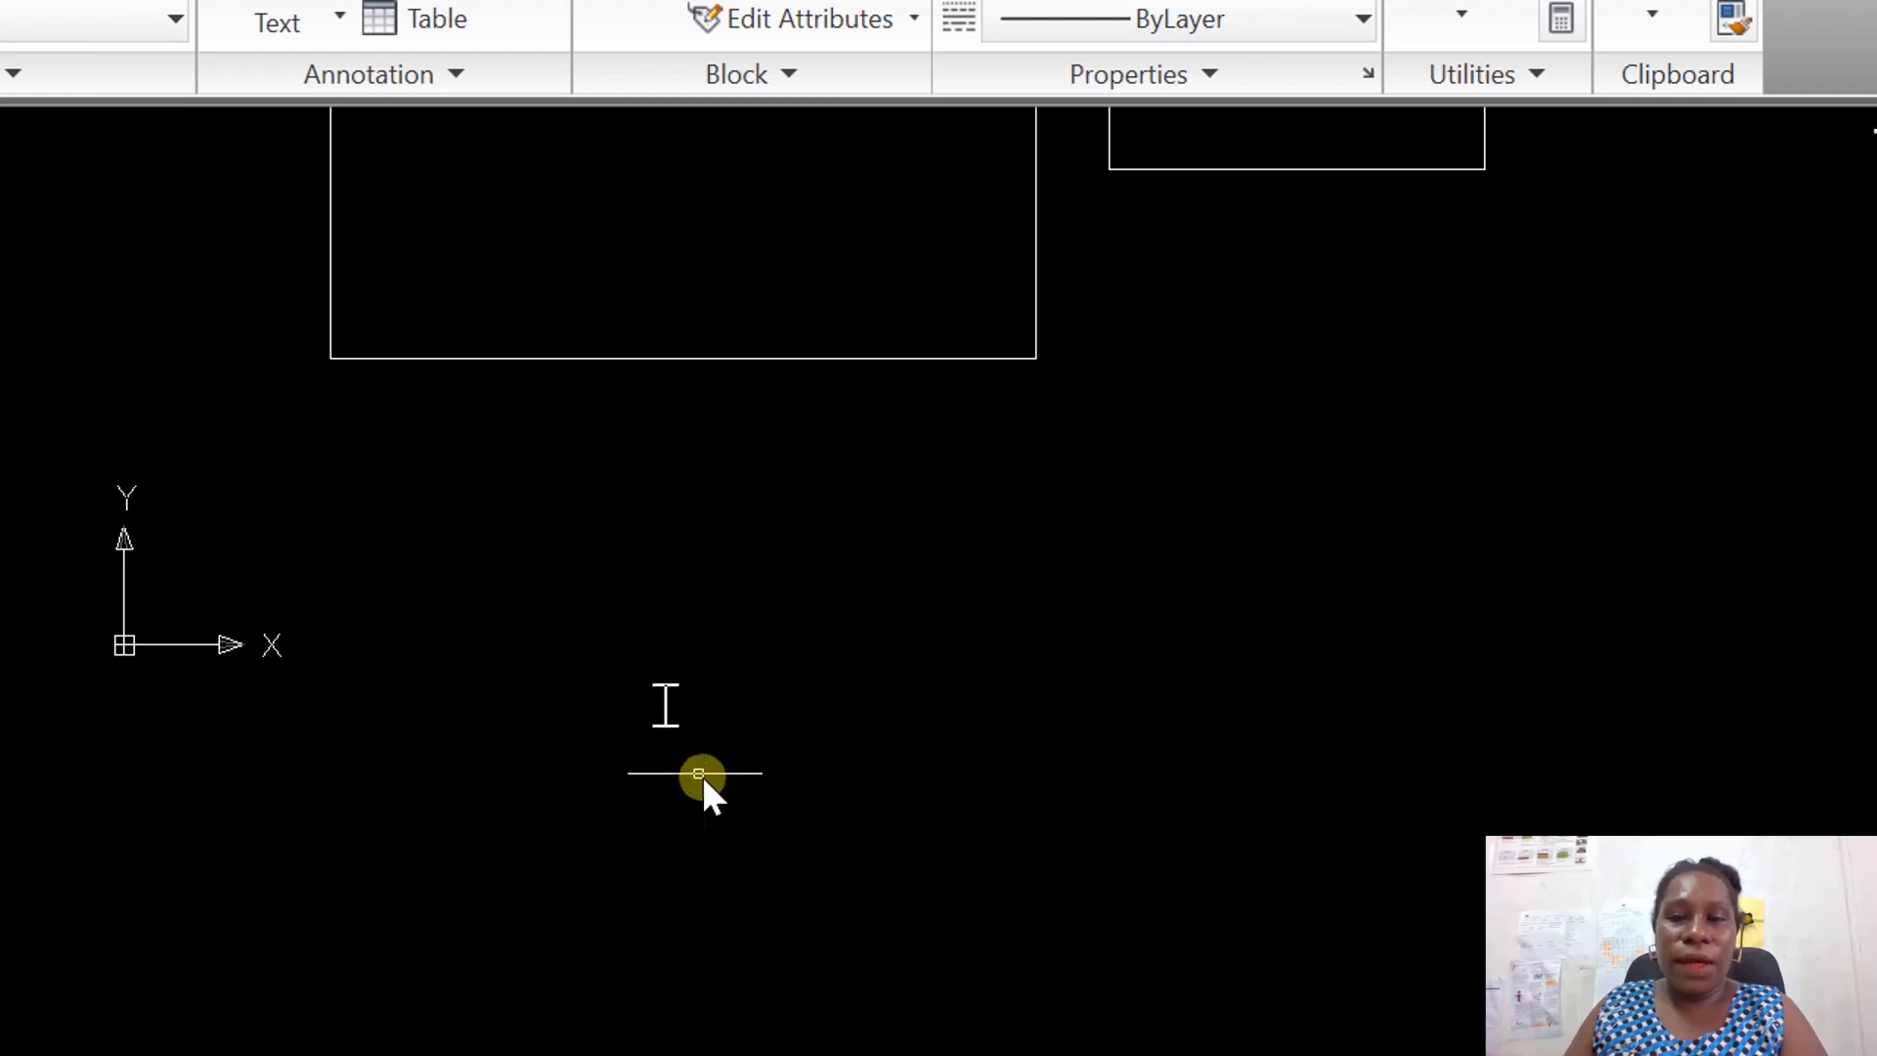
Select the 250 UB 37 block in the drawing and test its rotation grip, turning Angle1 to 90° and then to 0°.
scroll(646, 757, up, 5)
scroll(846, 559, up, 3)
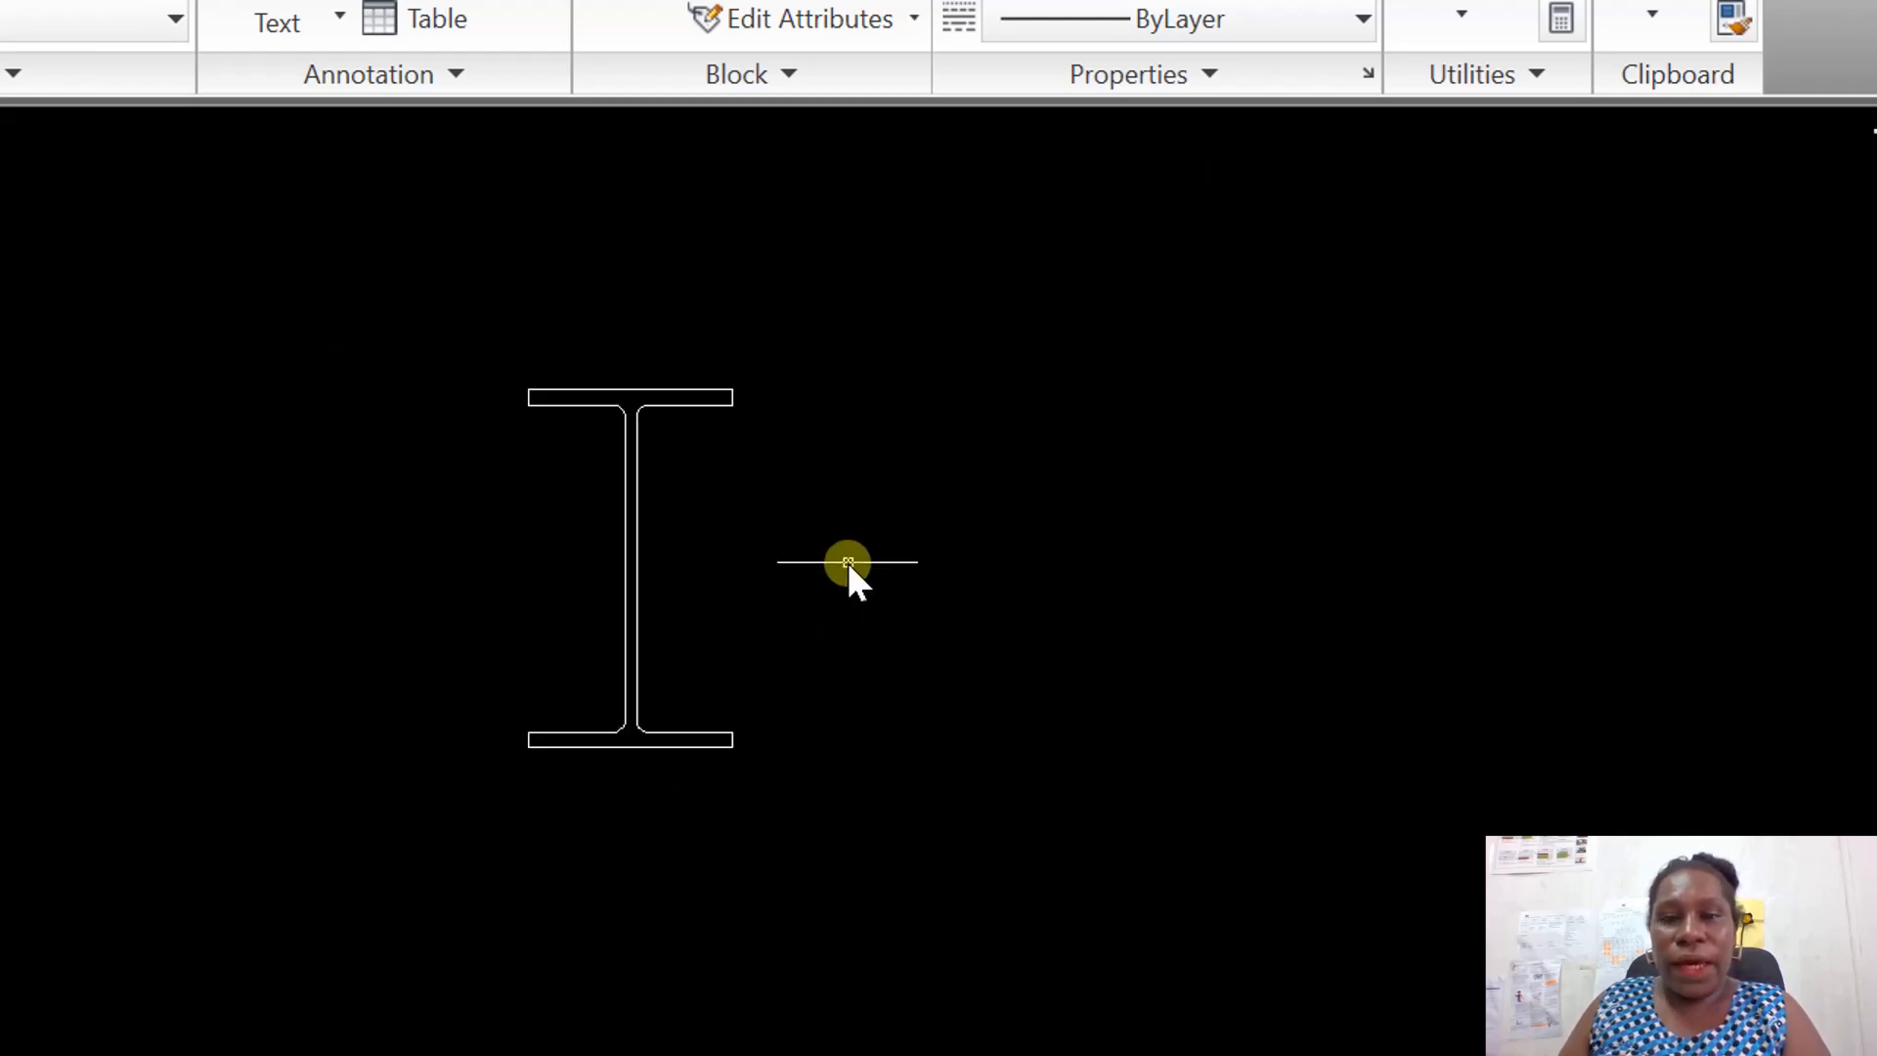
click(643, 565)
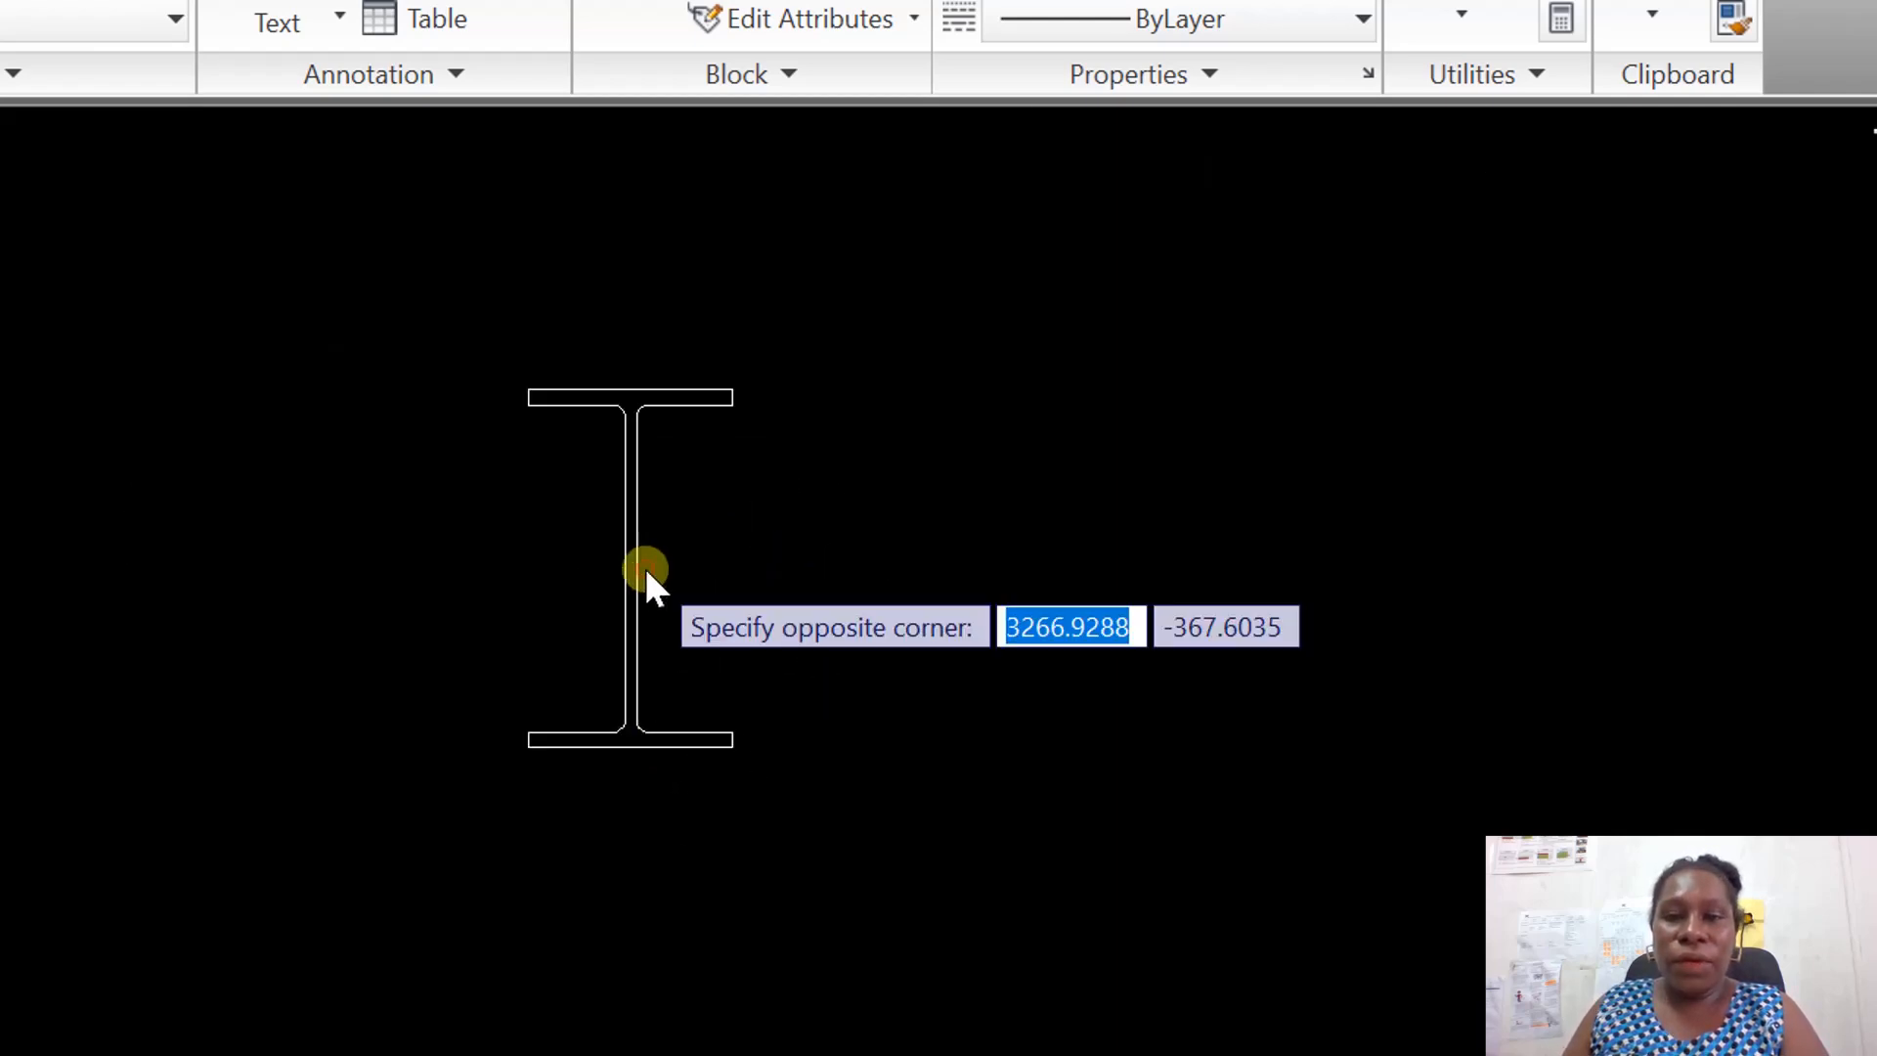
click(614, 577)
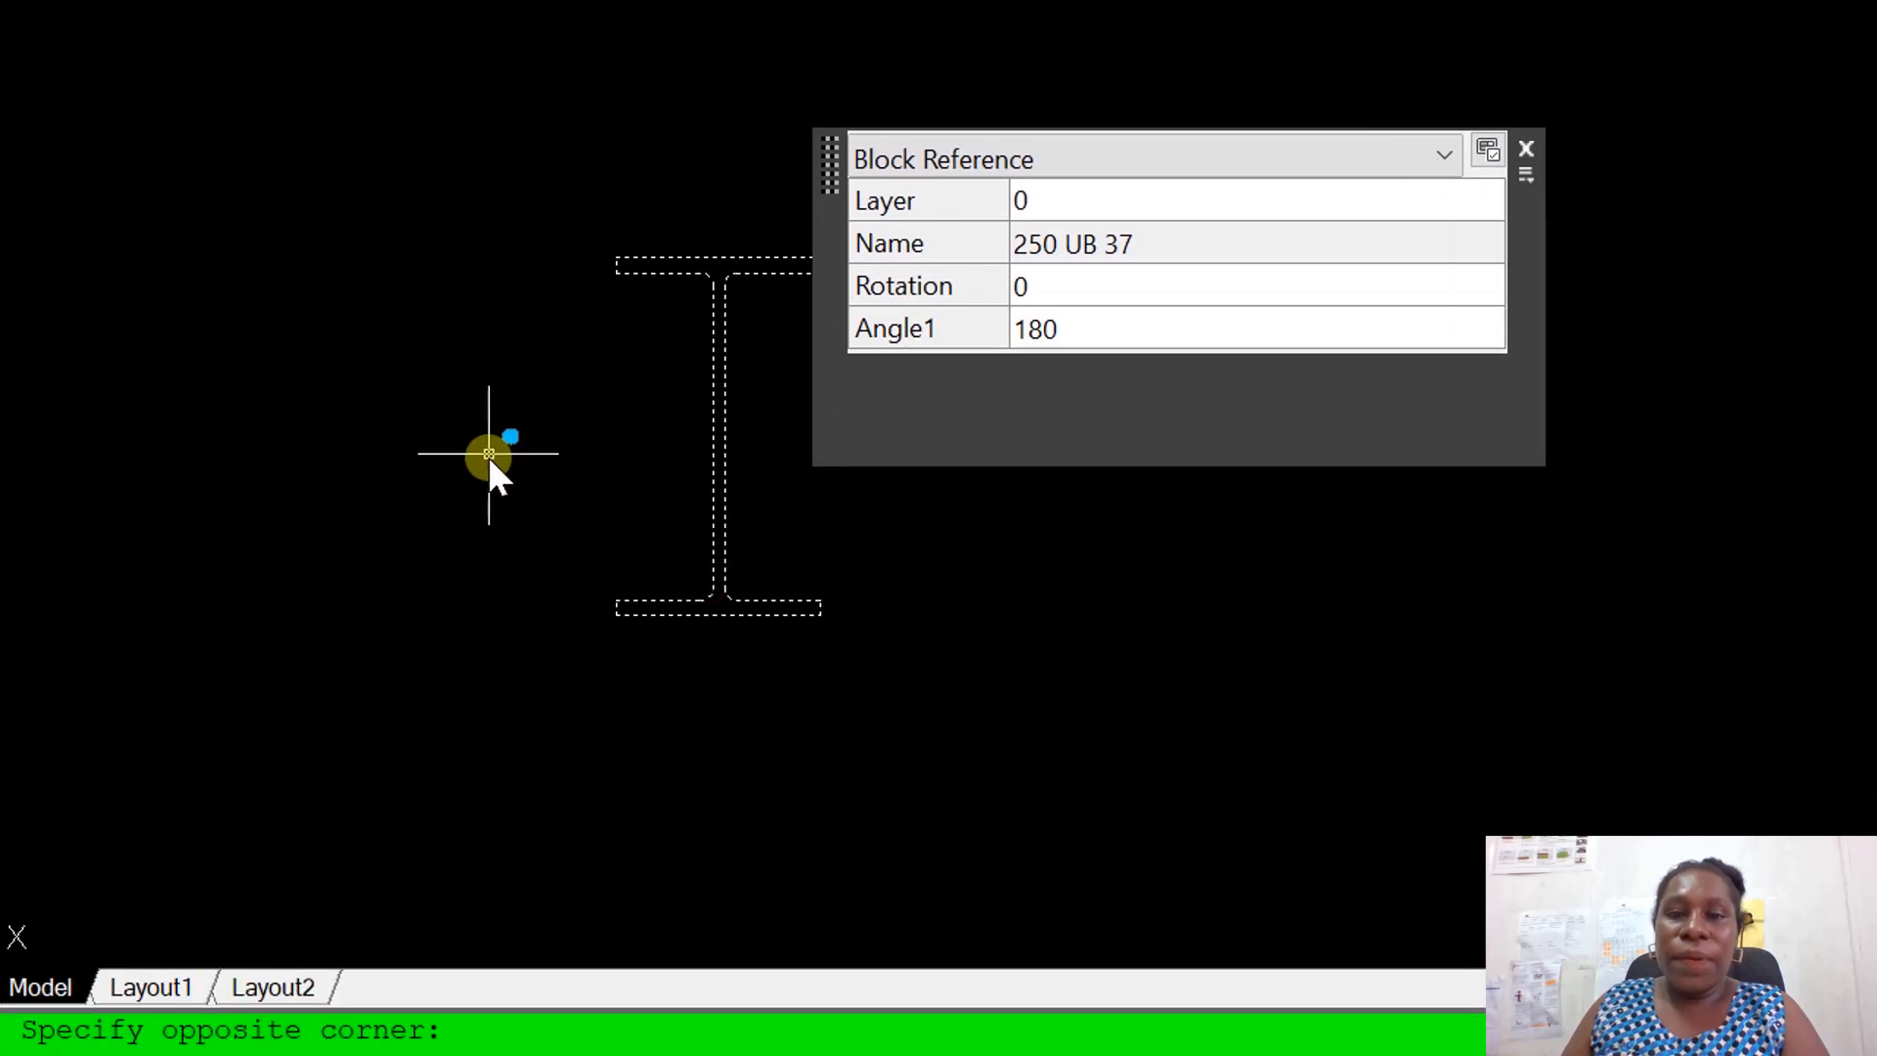
click(512, 442)
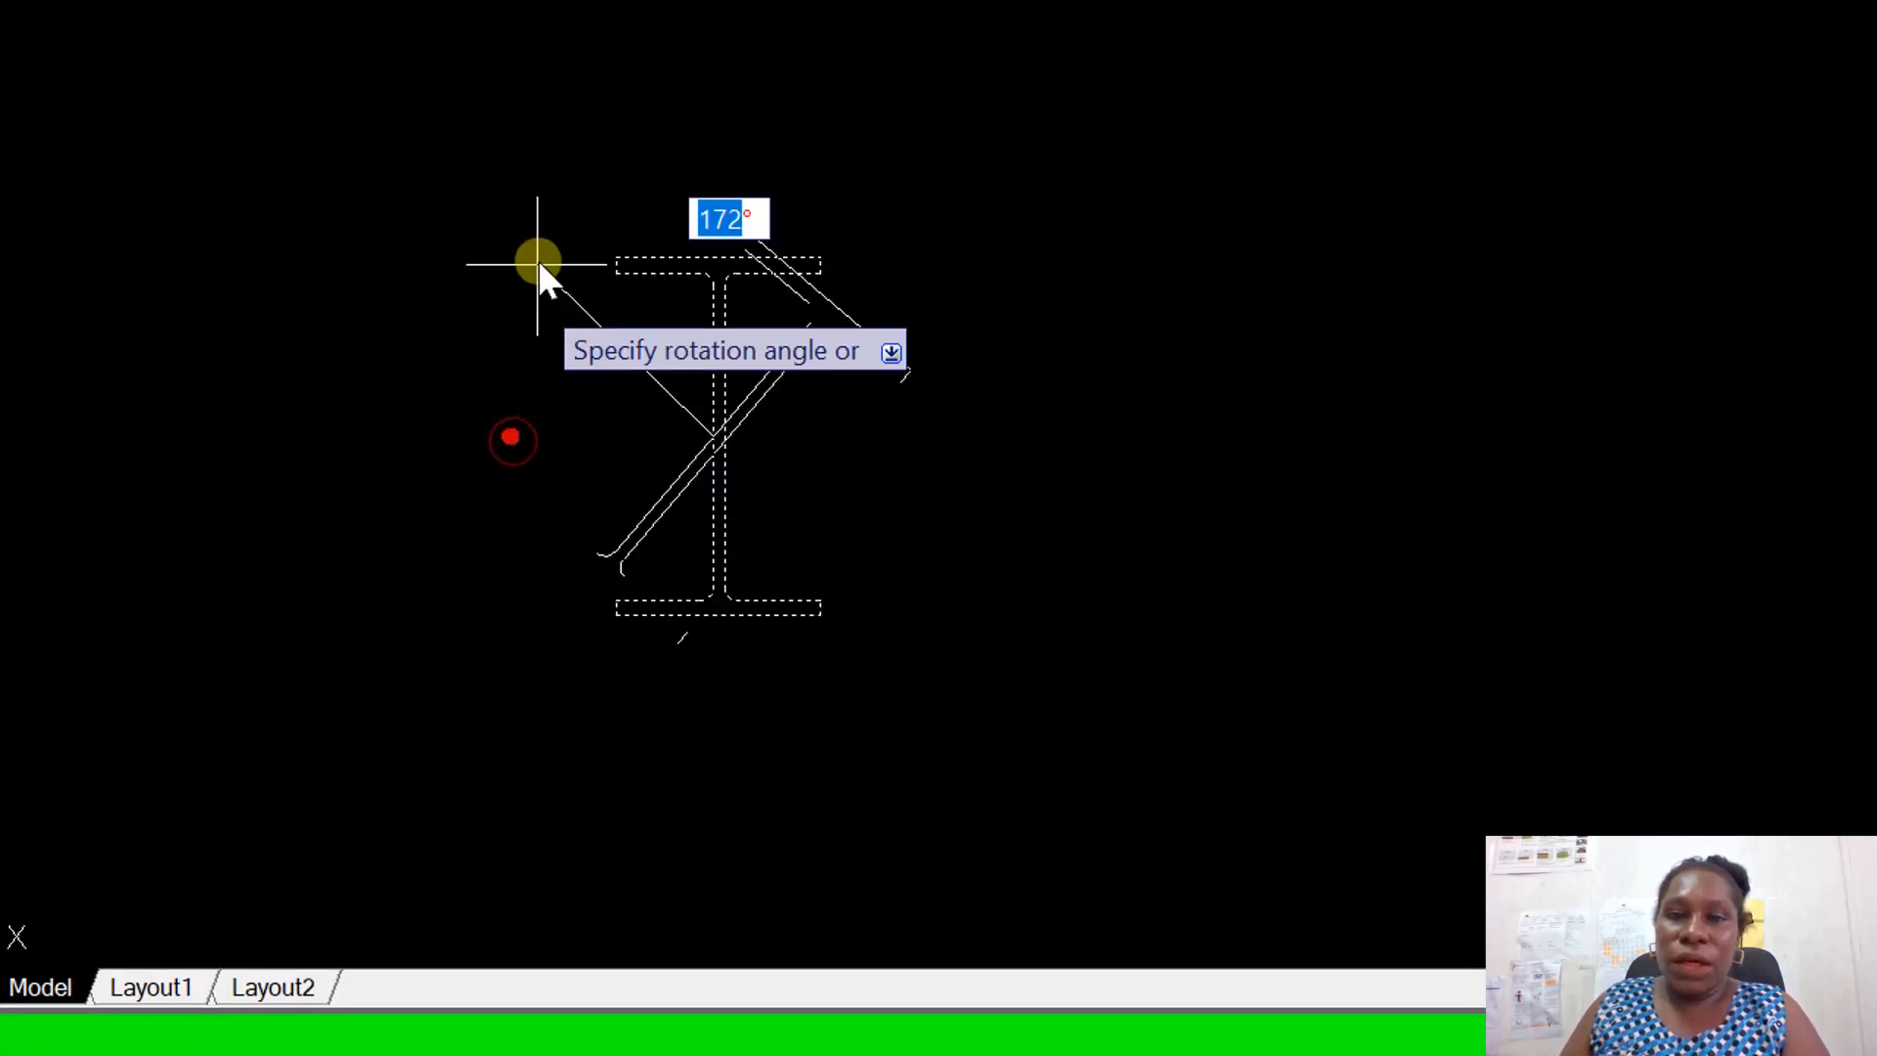
click(710, 303)
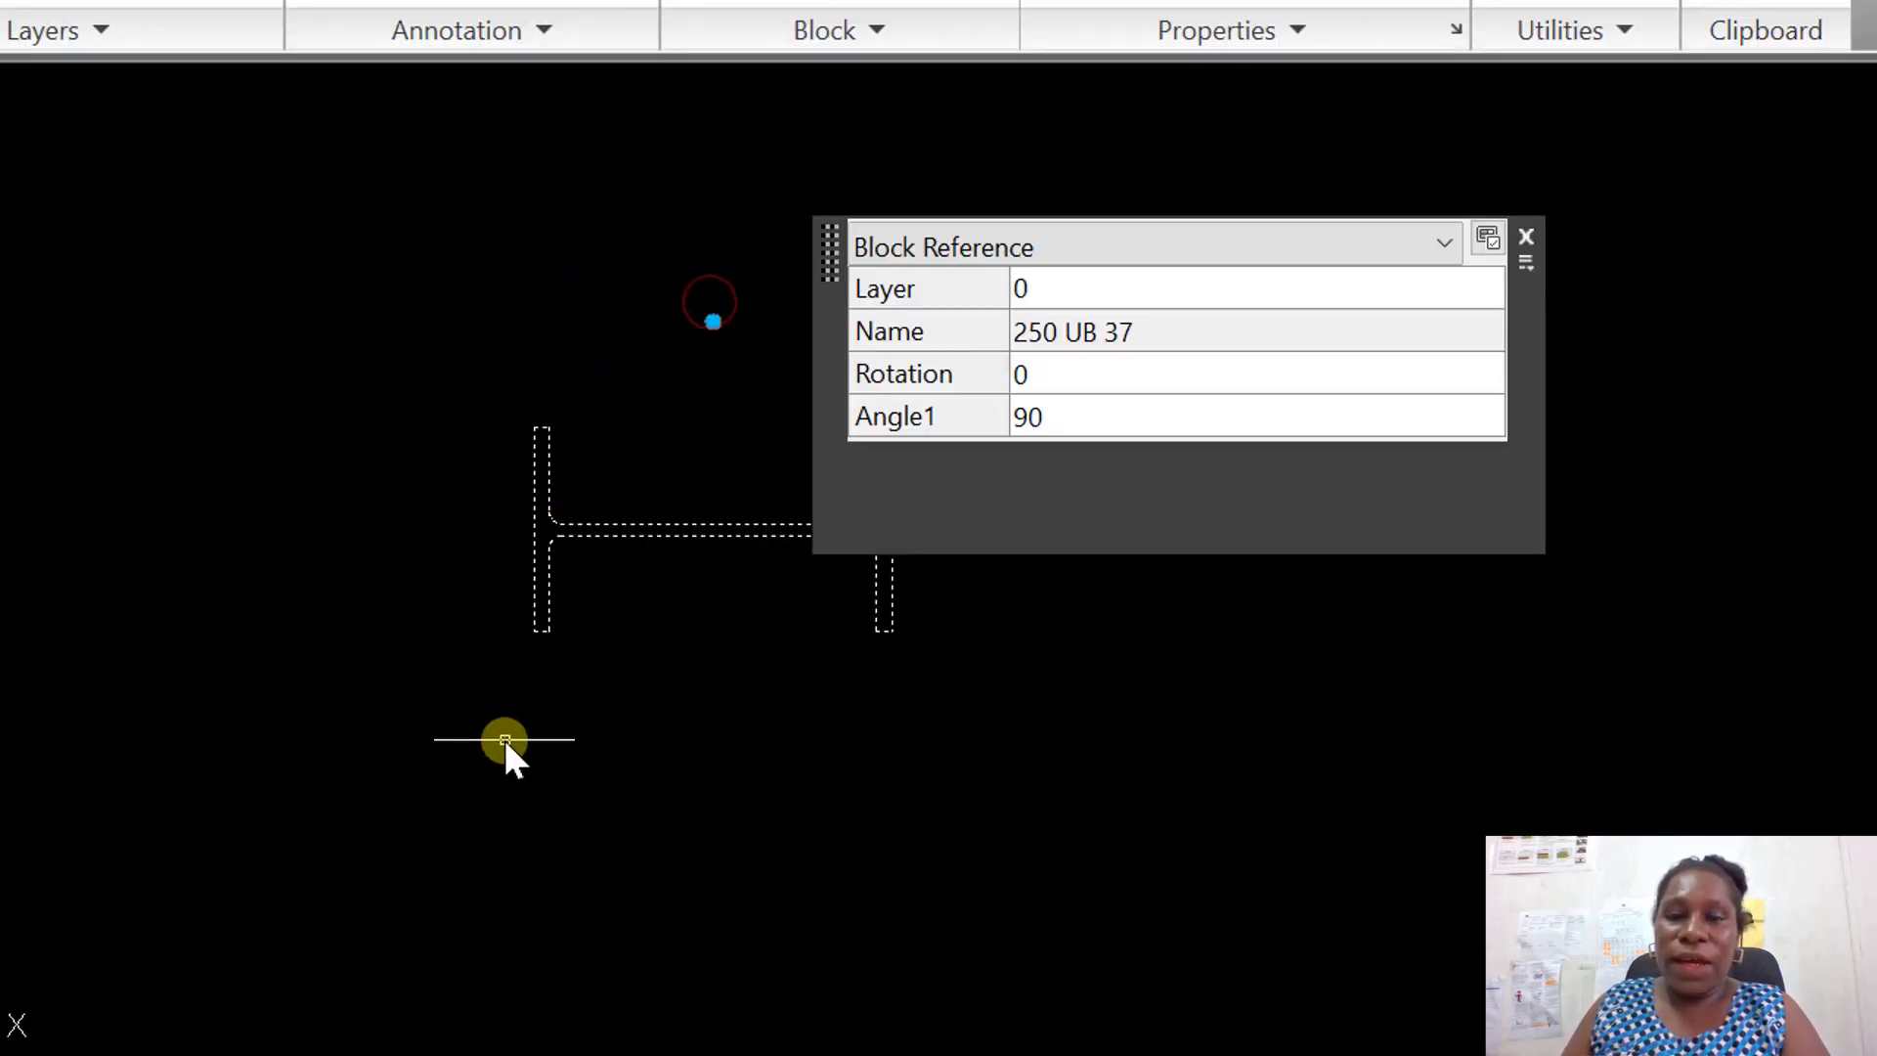
scroll(509, 773, down, 5)
click(561, 484)
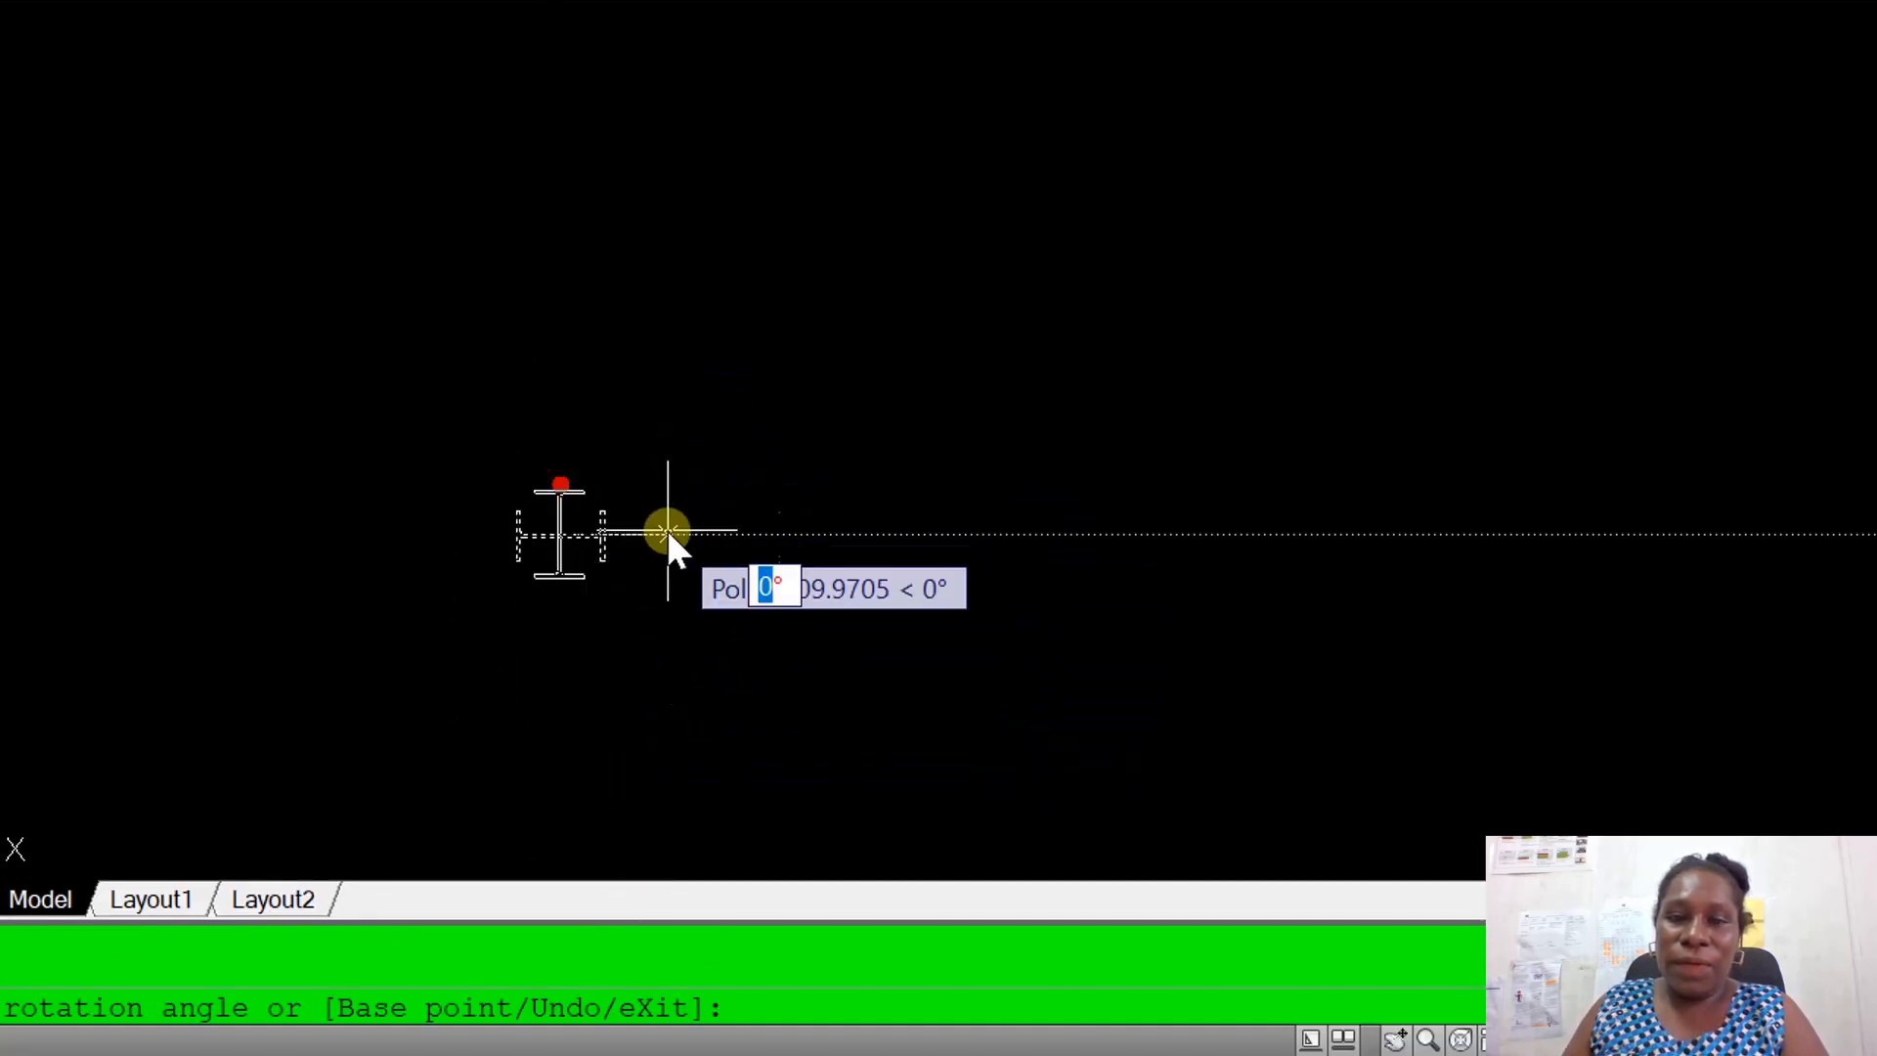
click(666, 528)
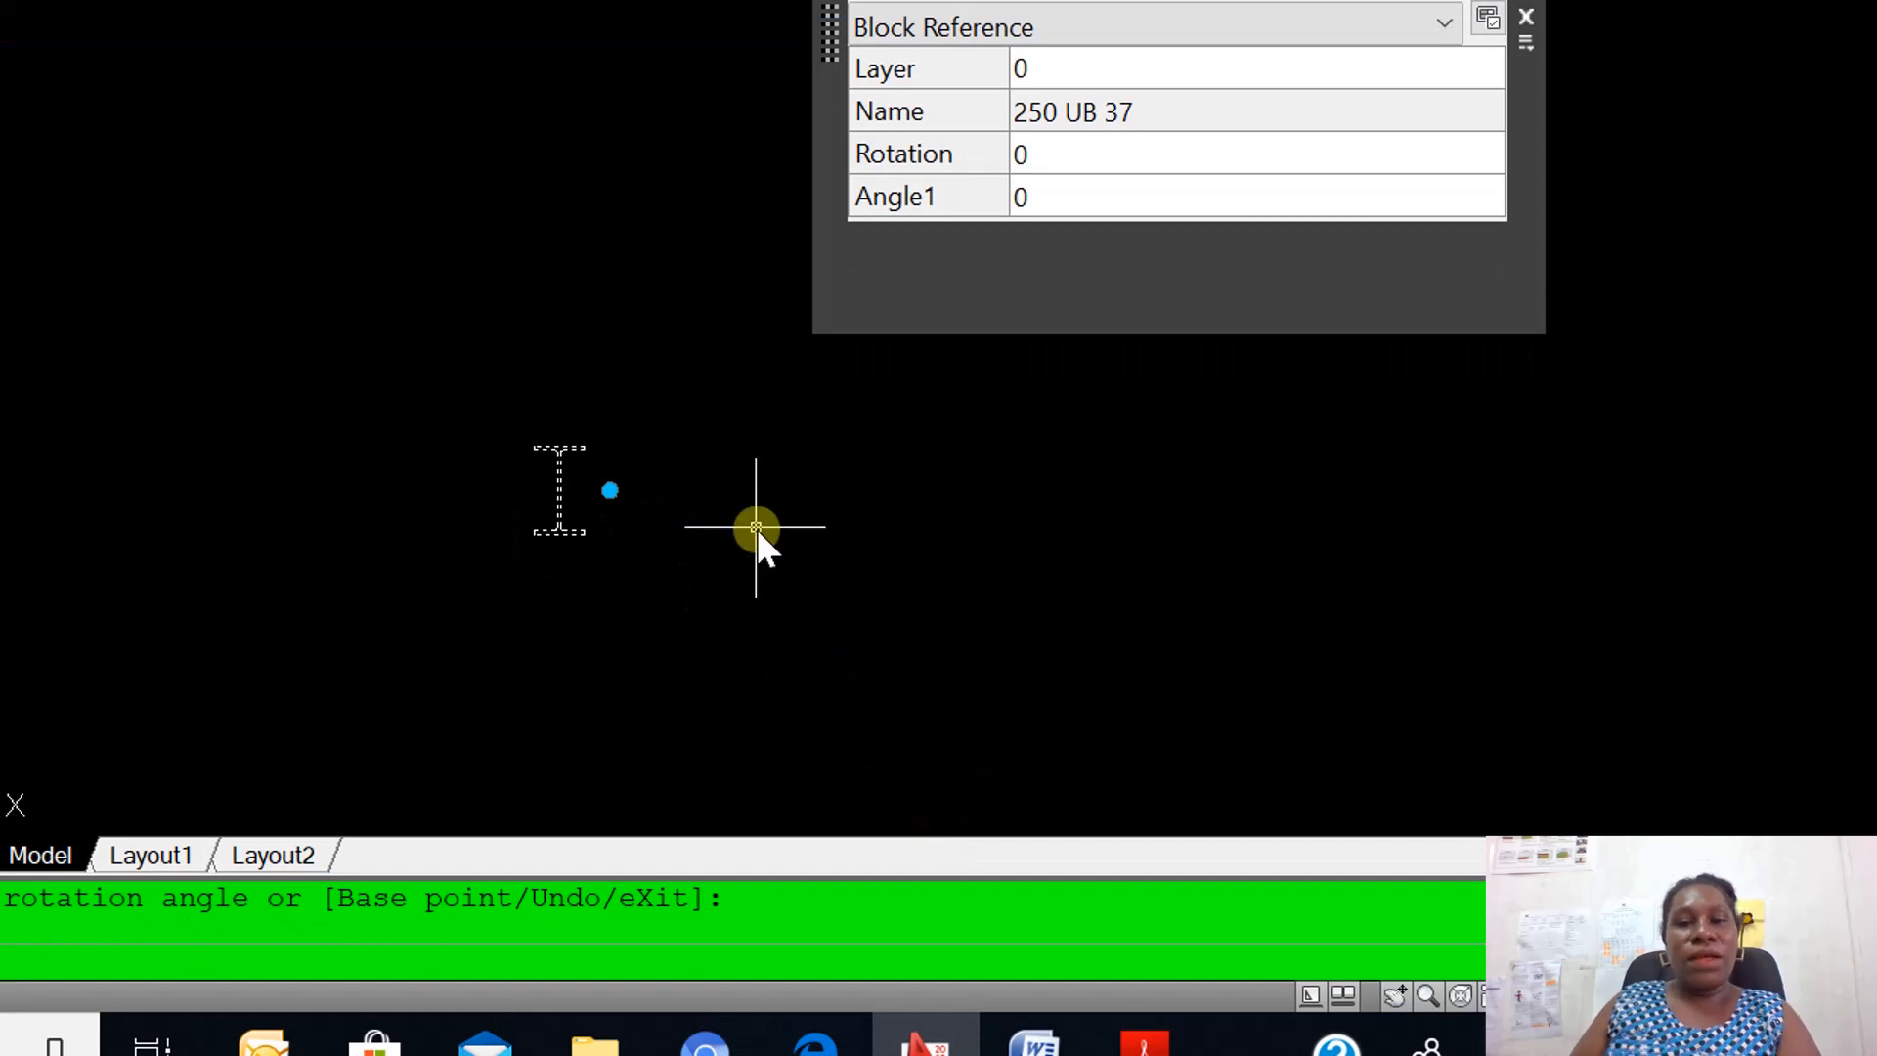
Move the block's quick properties display clear of the beam section.
scroll(757, 527, down, 1)
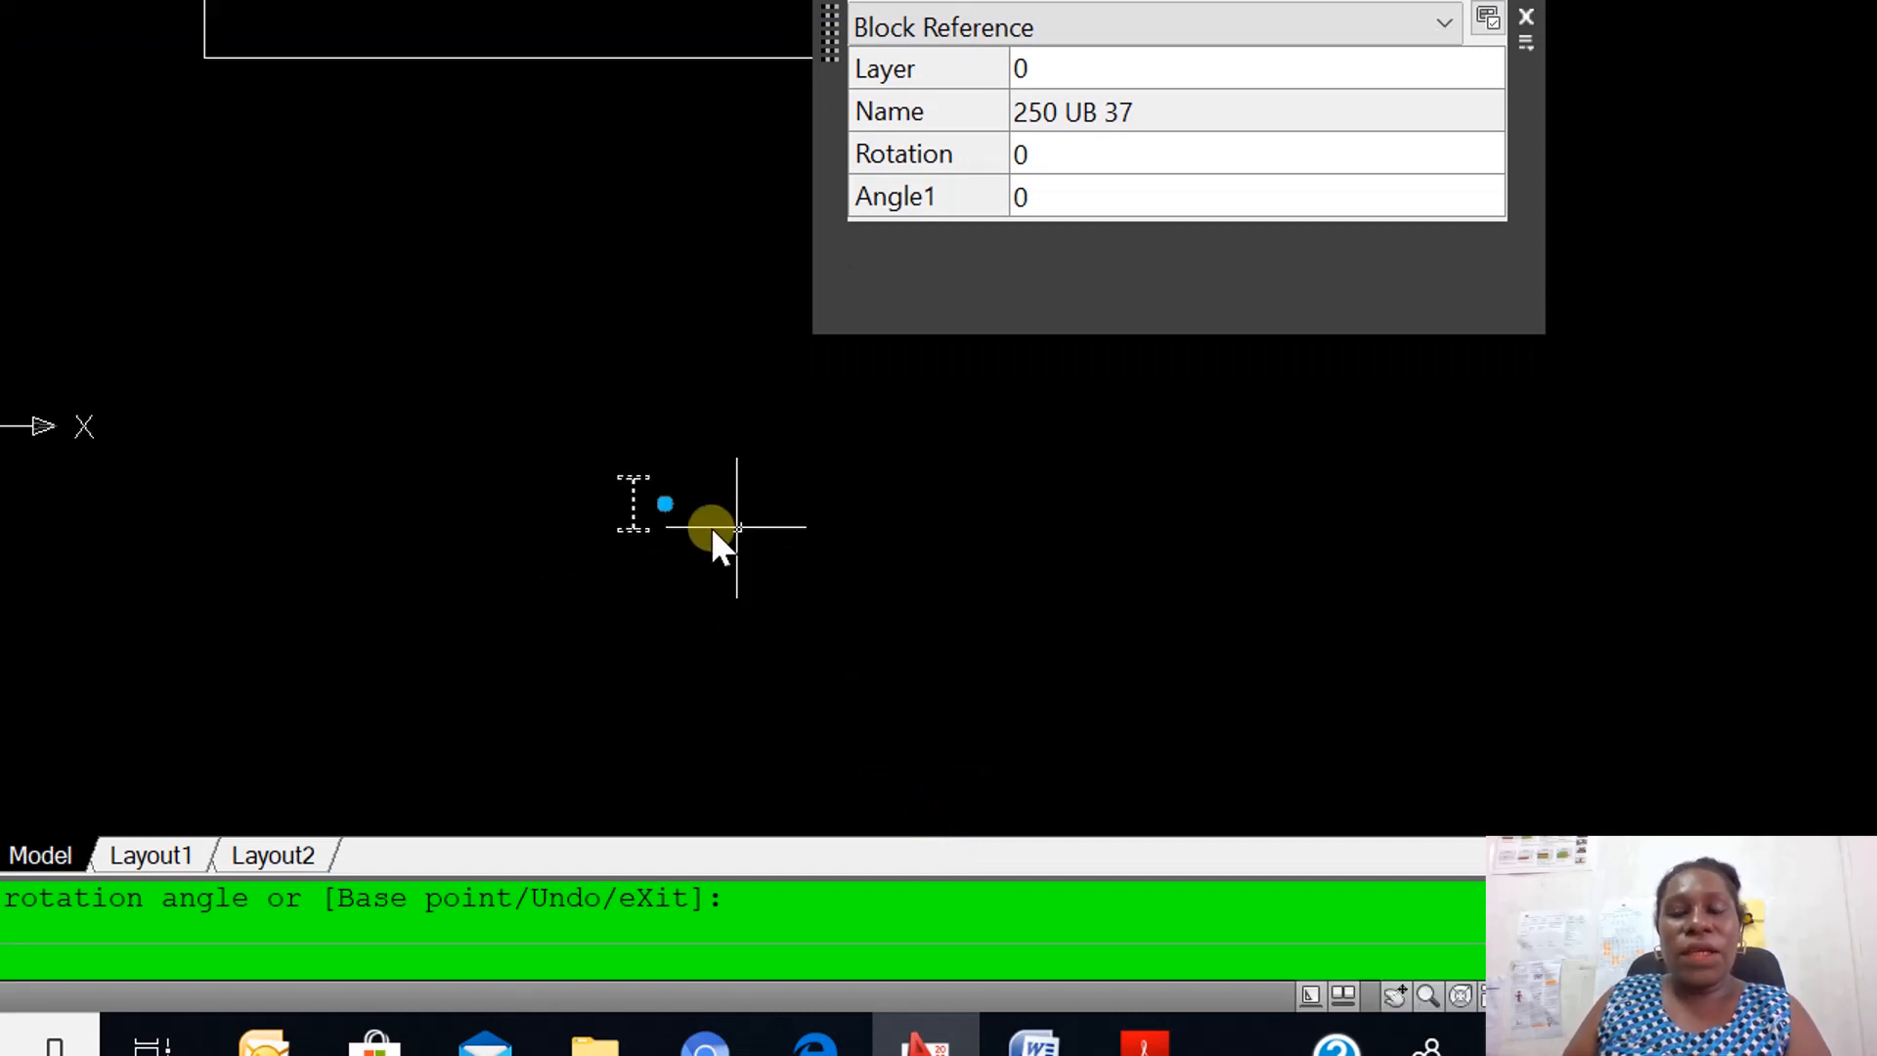
scroll(481, 502, up, 3)
scroll(760, 594, down, 5)
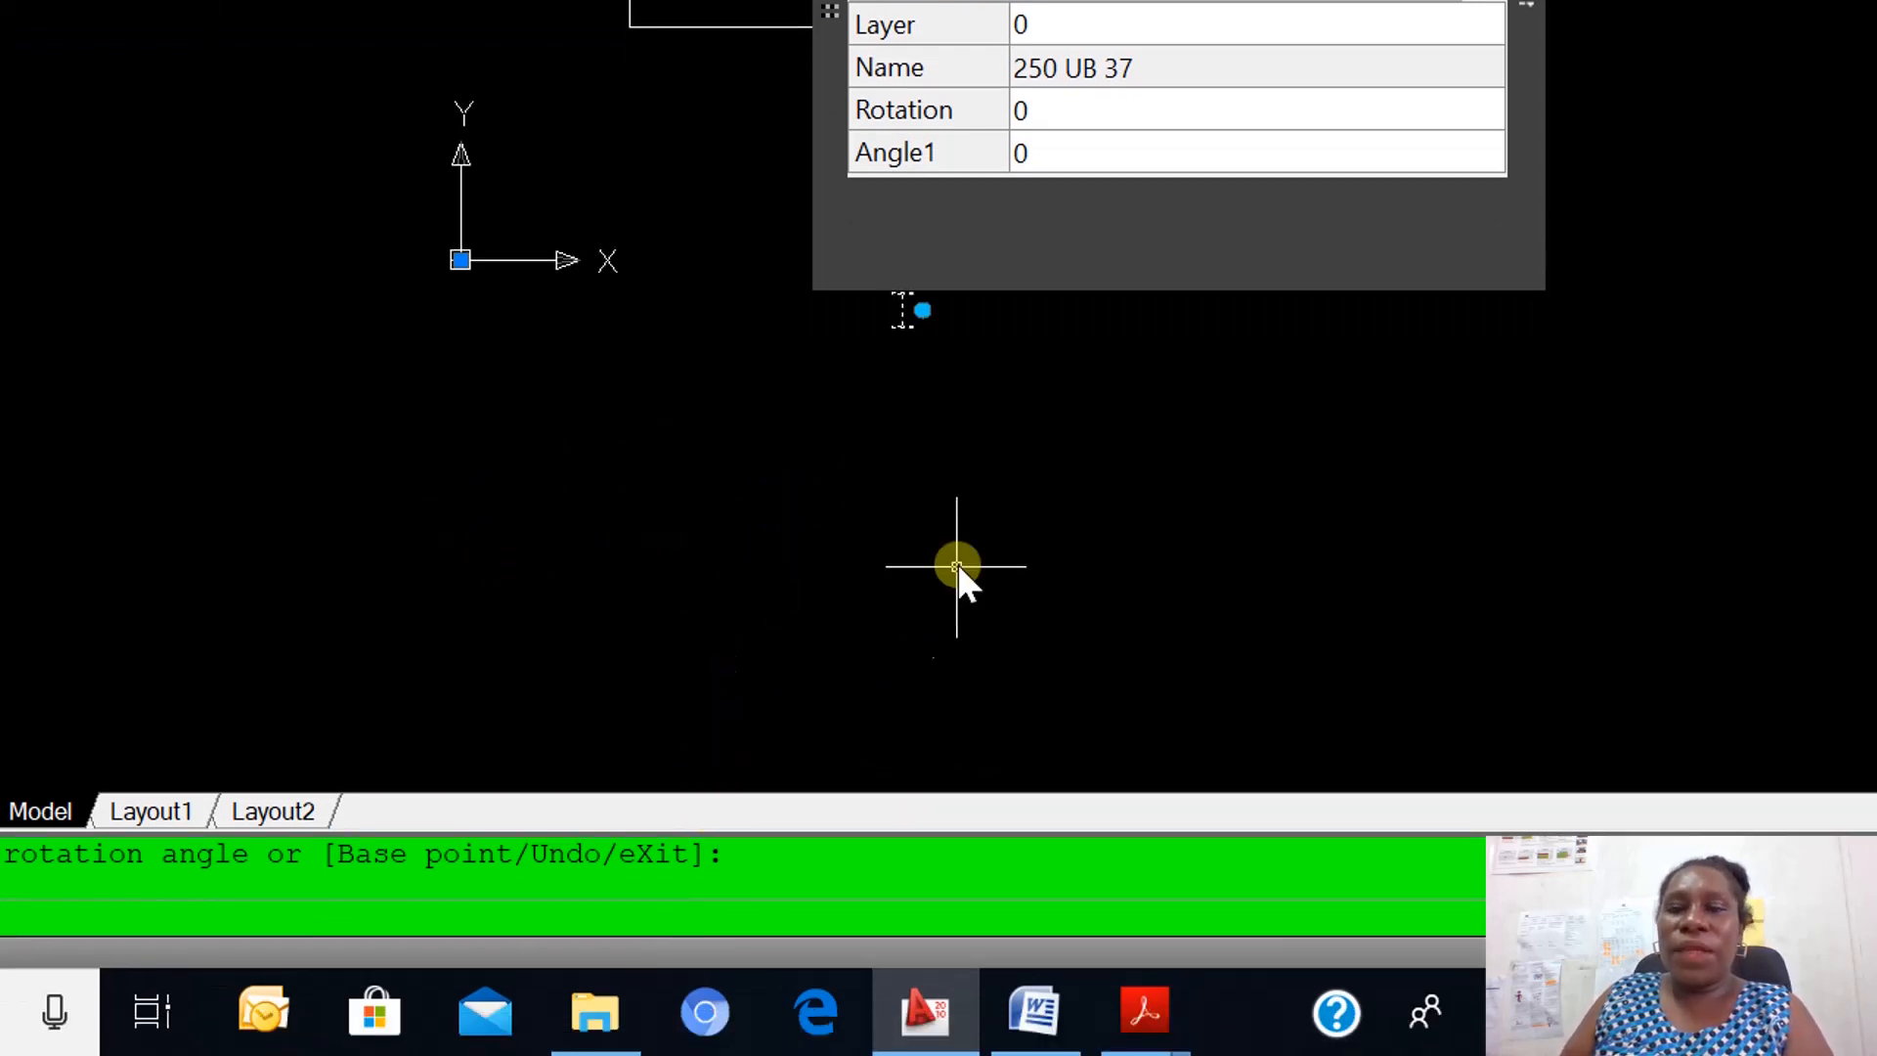
scroll(1054, 382, up, 2)
drag(837, 280, 1090, 360)
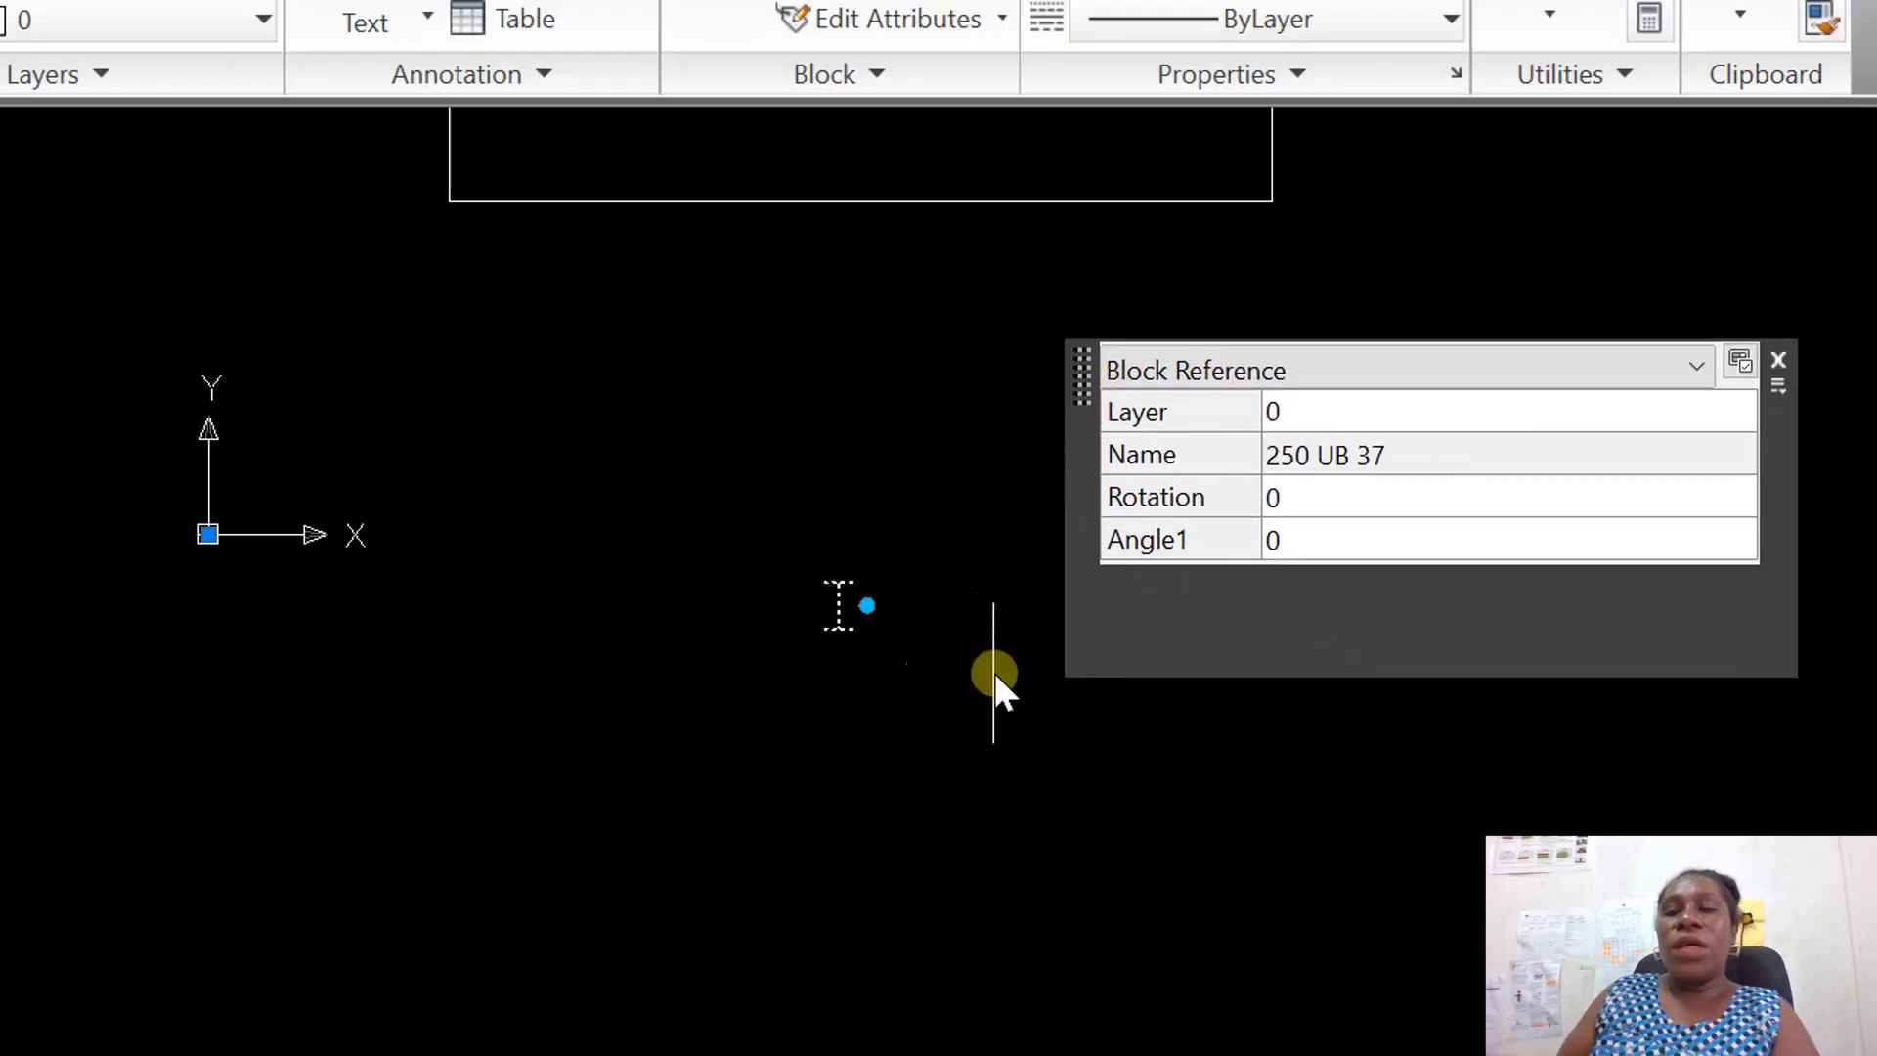
scroll(940, 638, up, 1)
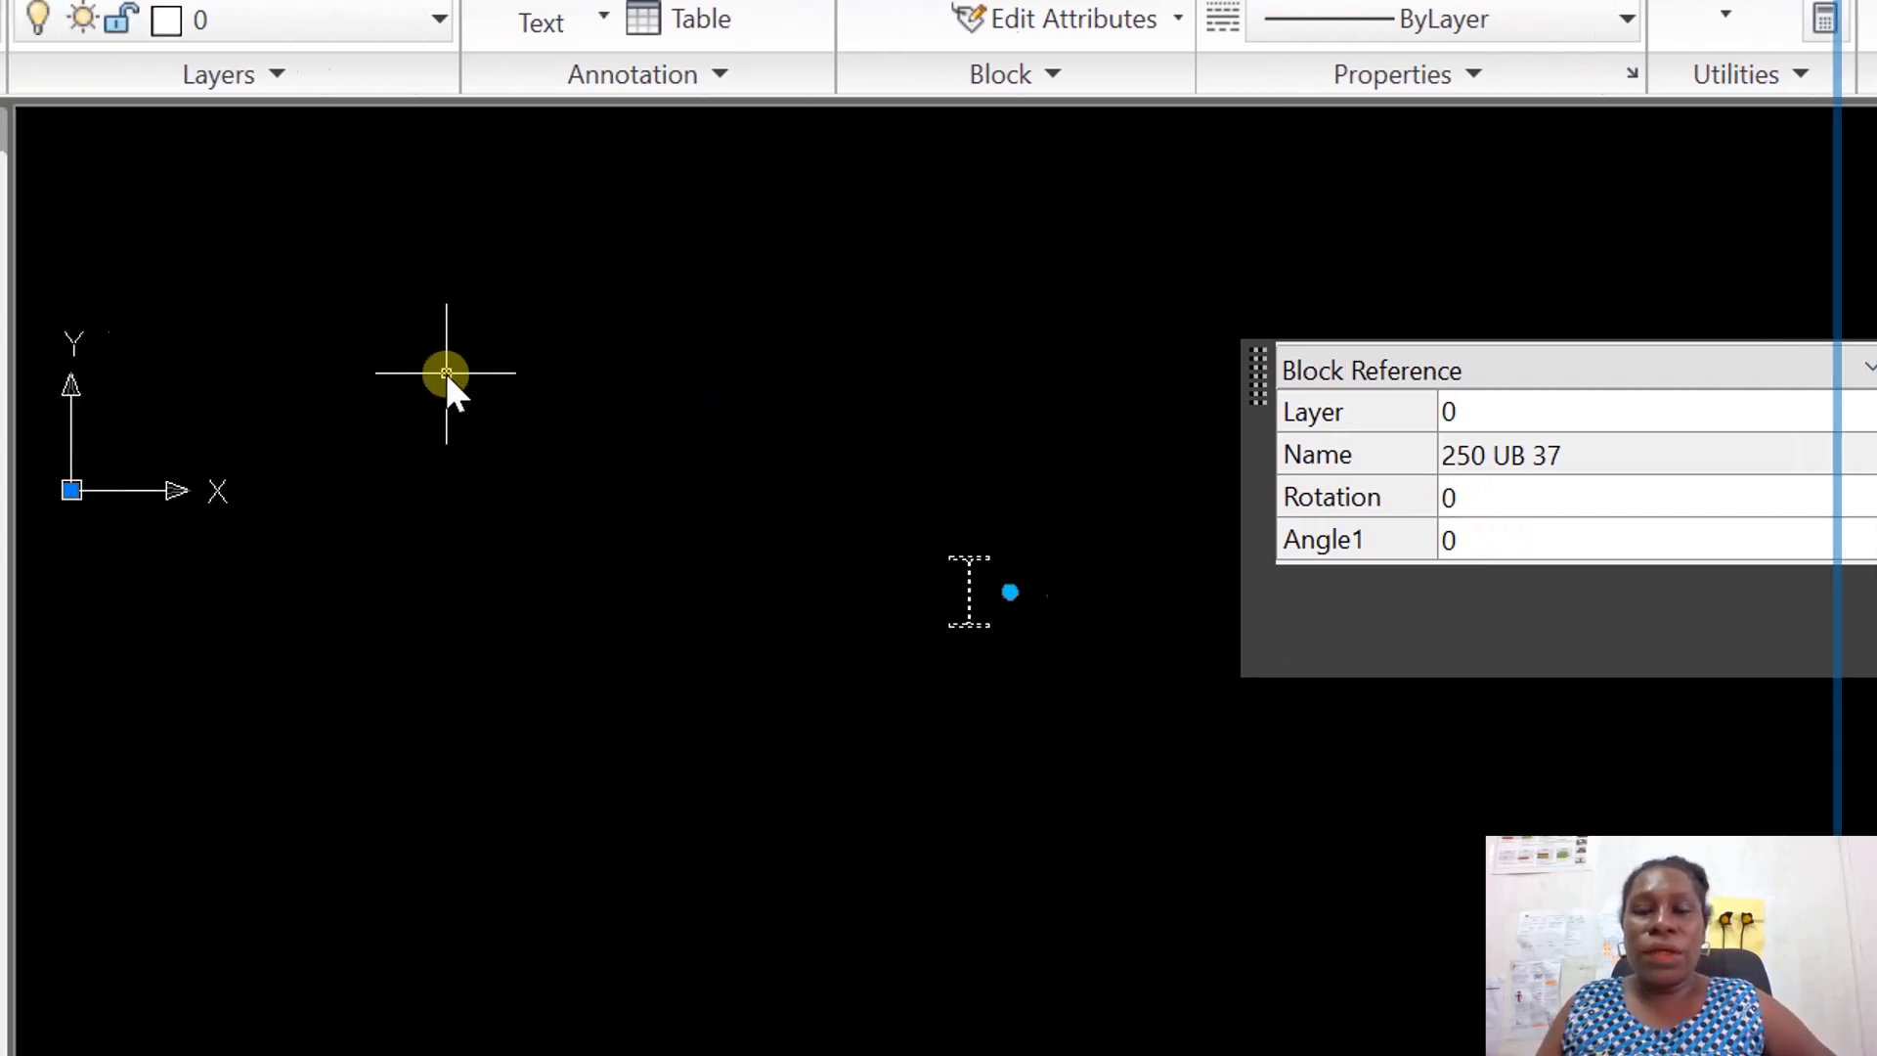
right_click(500, 381)
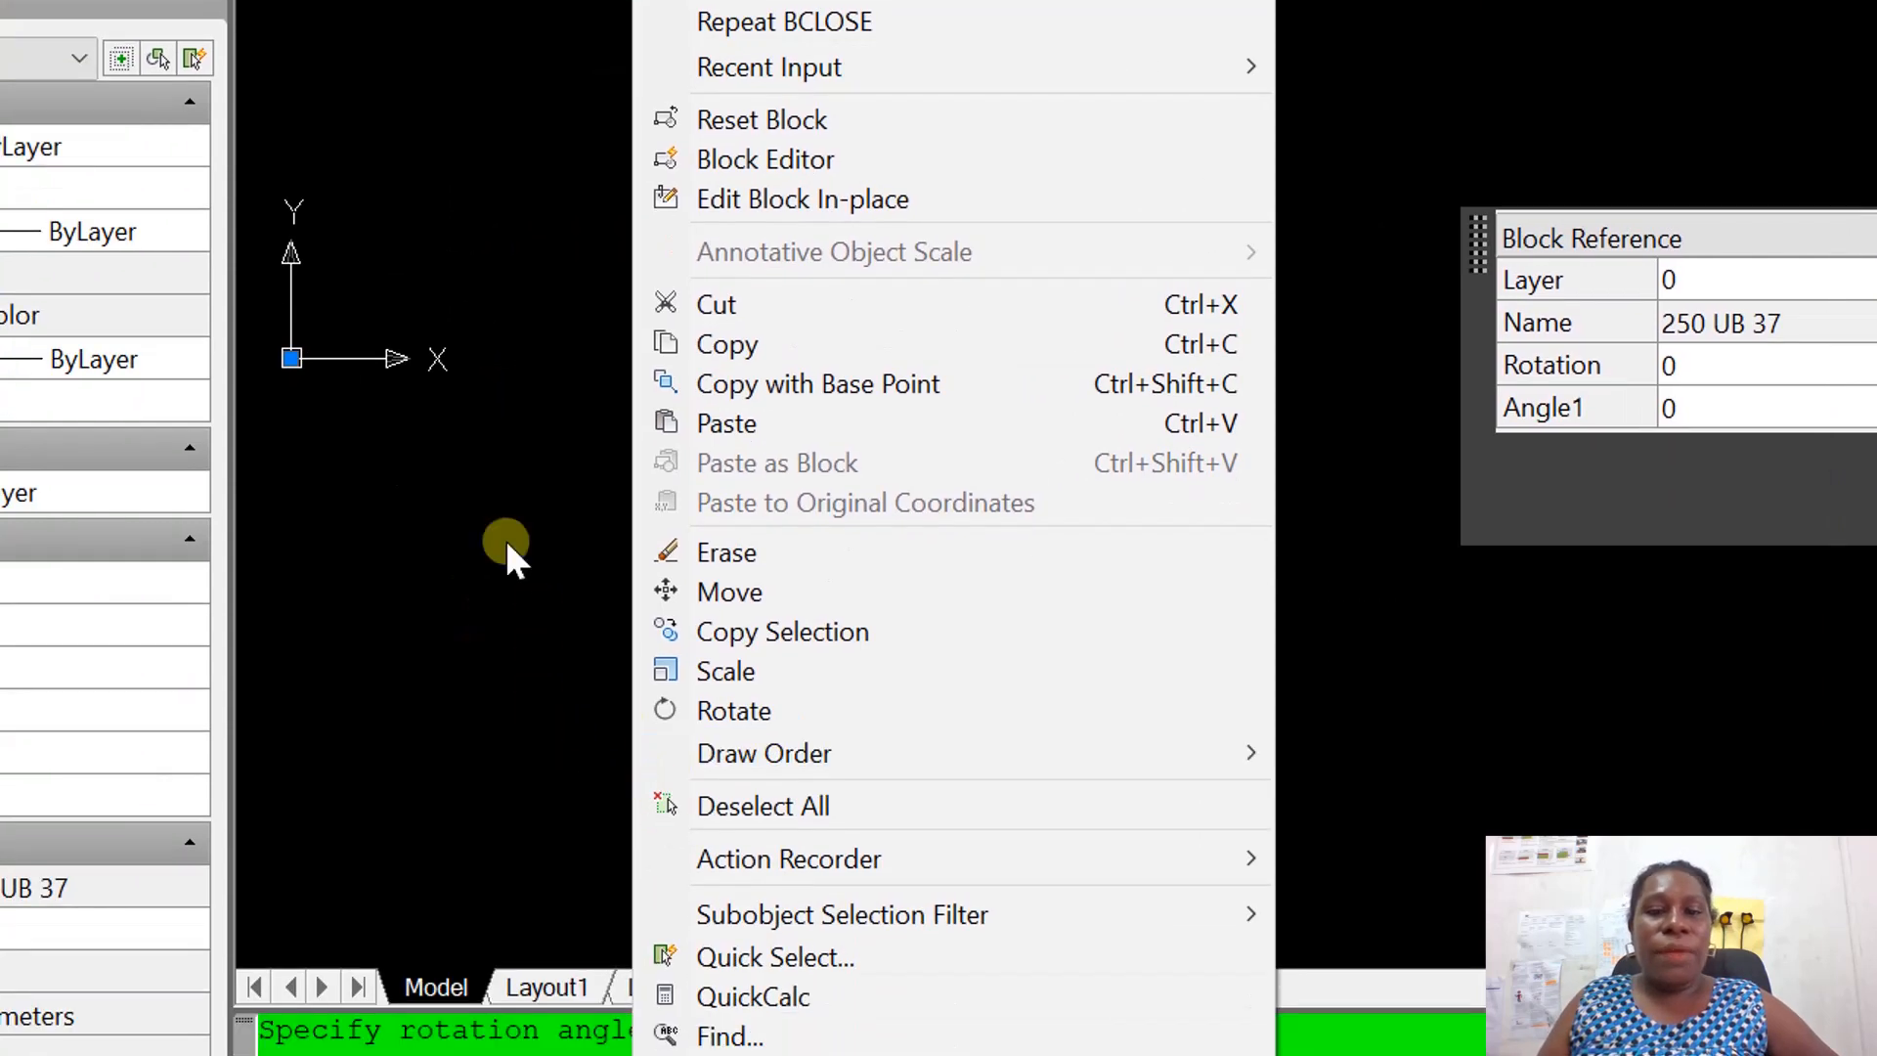
click(468, 415)
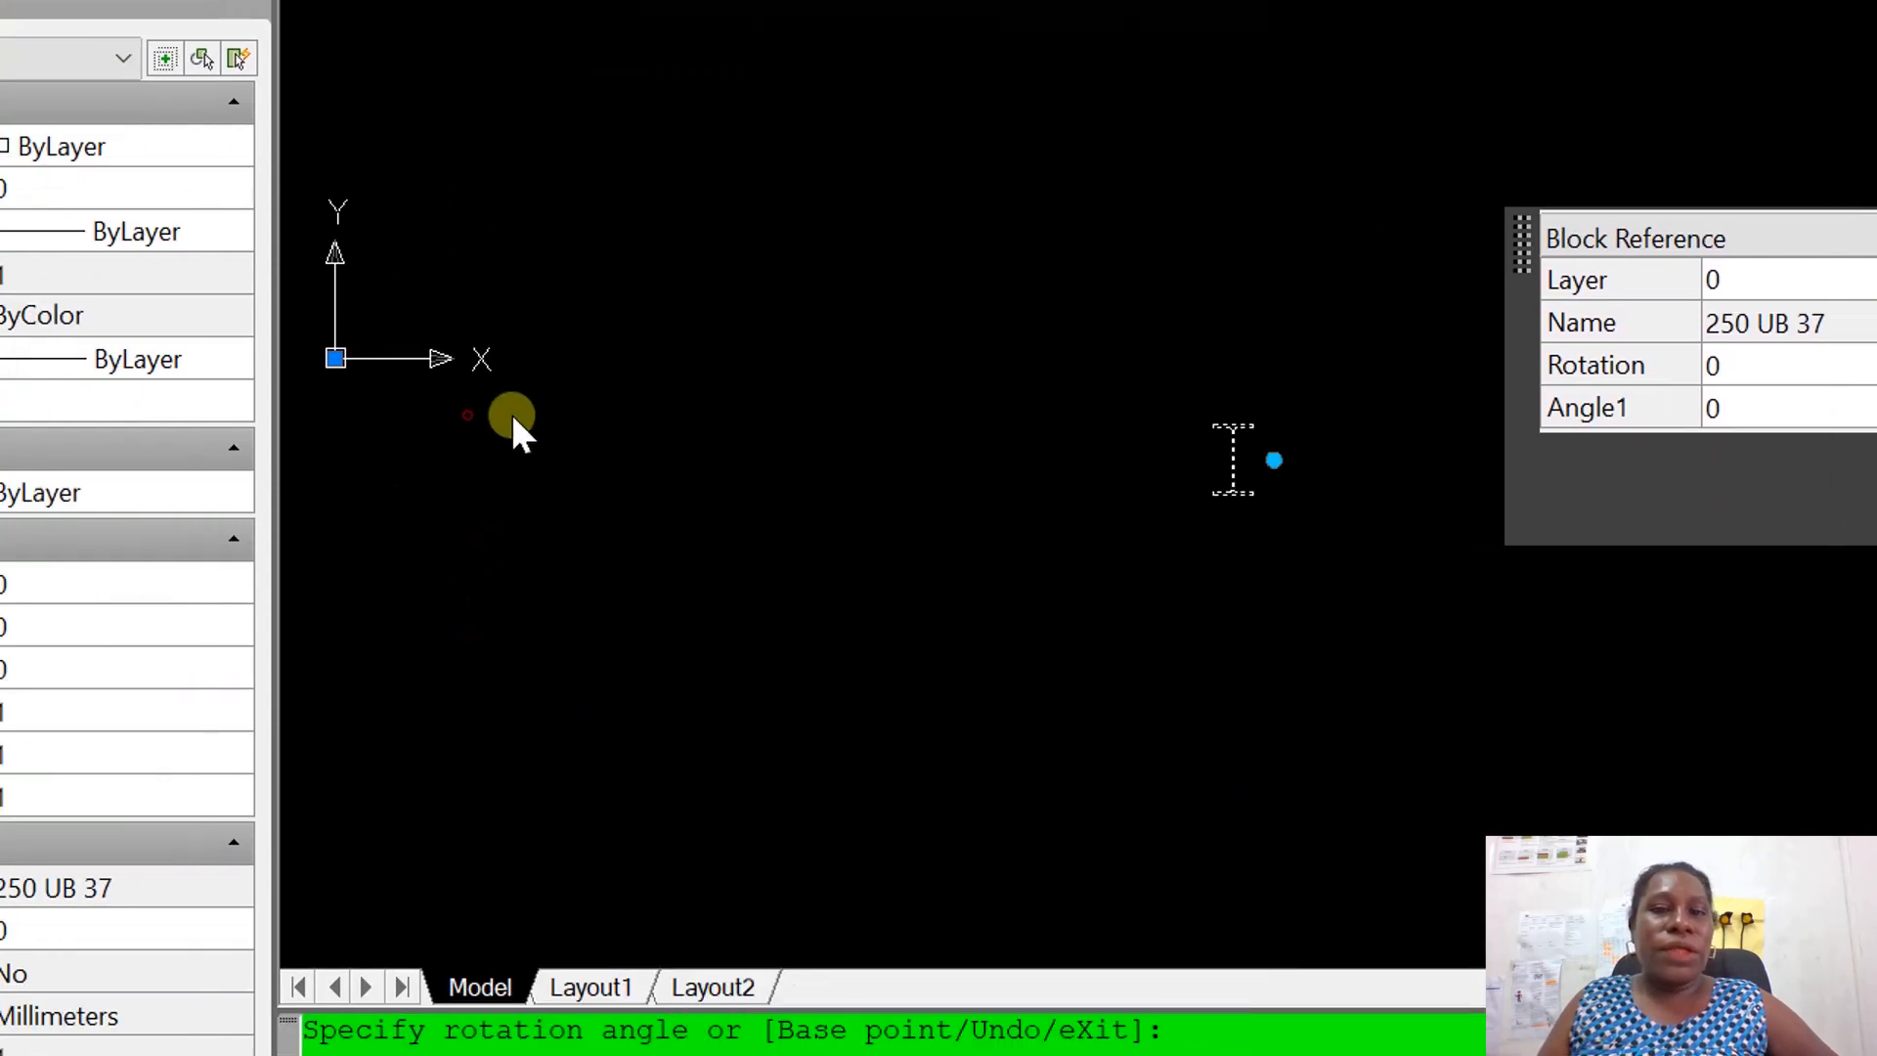
click(828, 545)
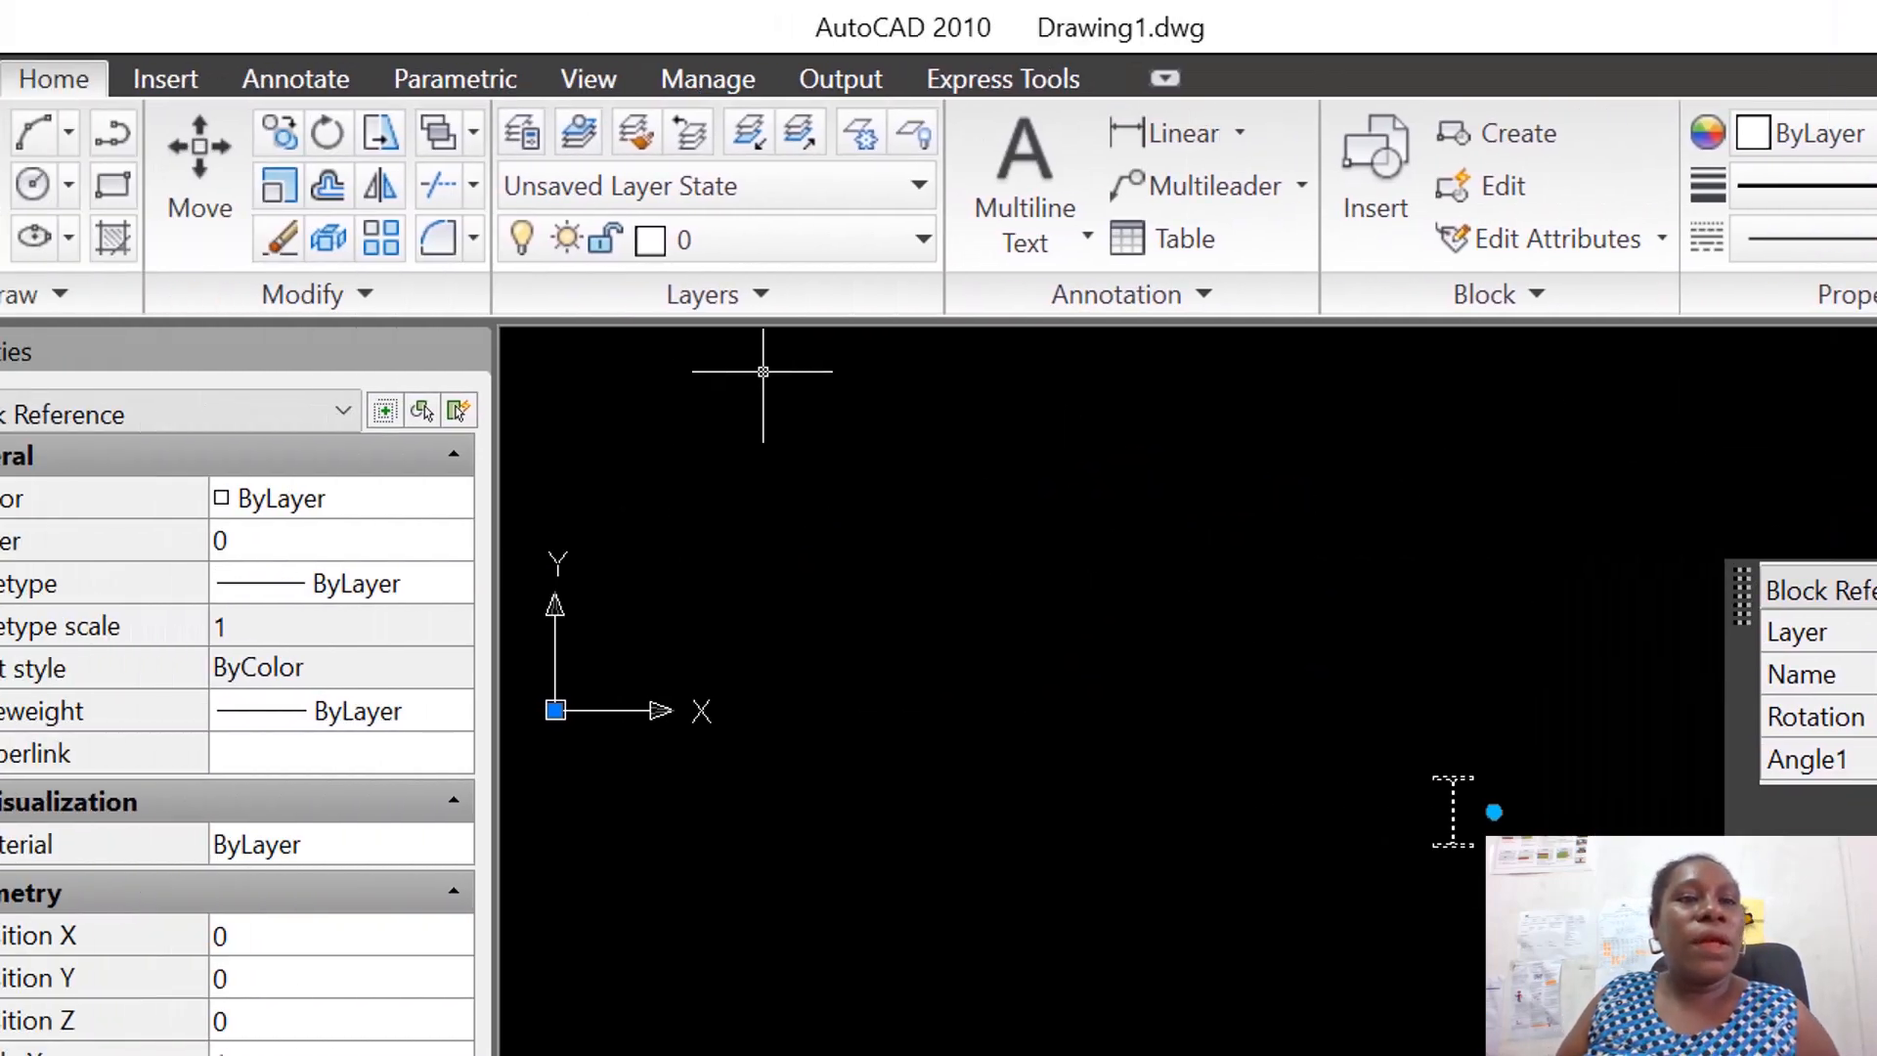
Try to save the drawing as an AutoCAD Drawing Template (DWT).
click(27, 30)
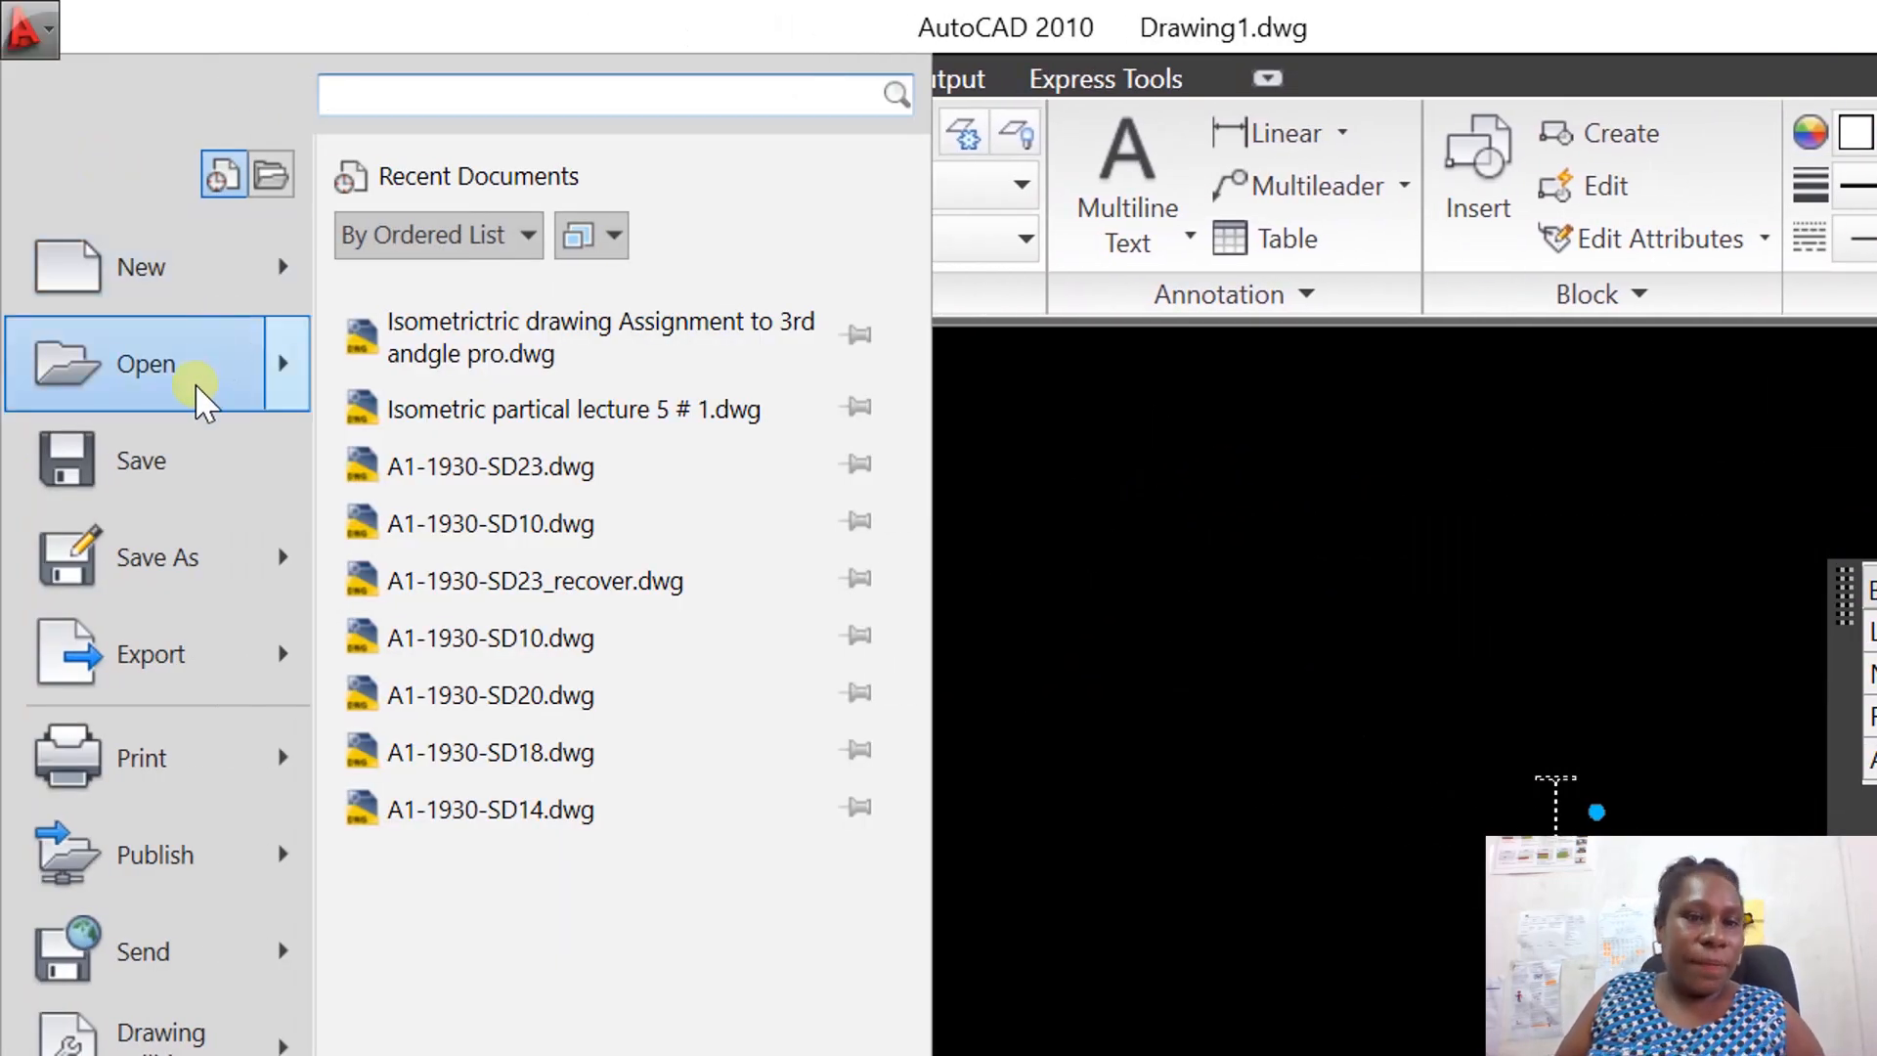
mouse_move(264, 550)
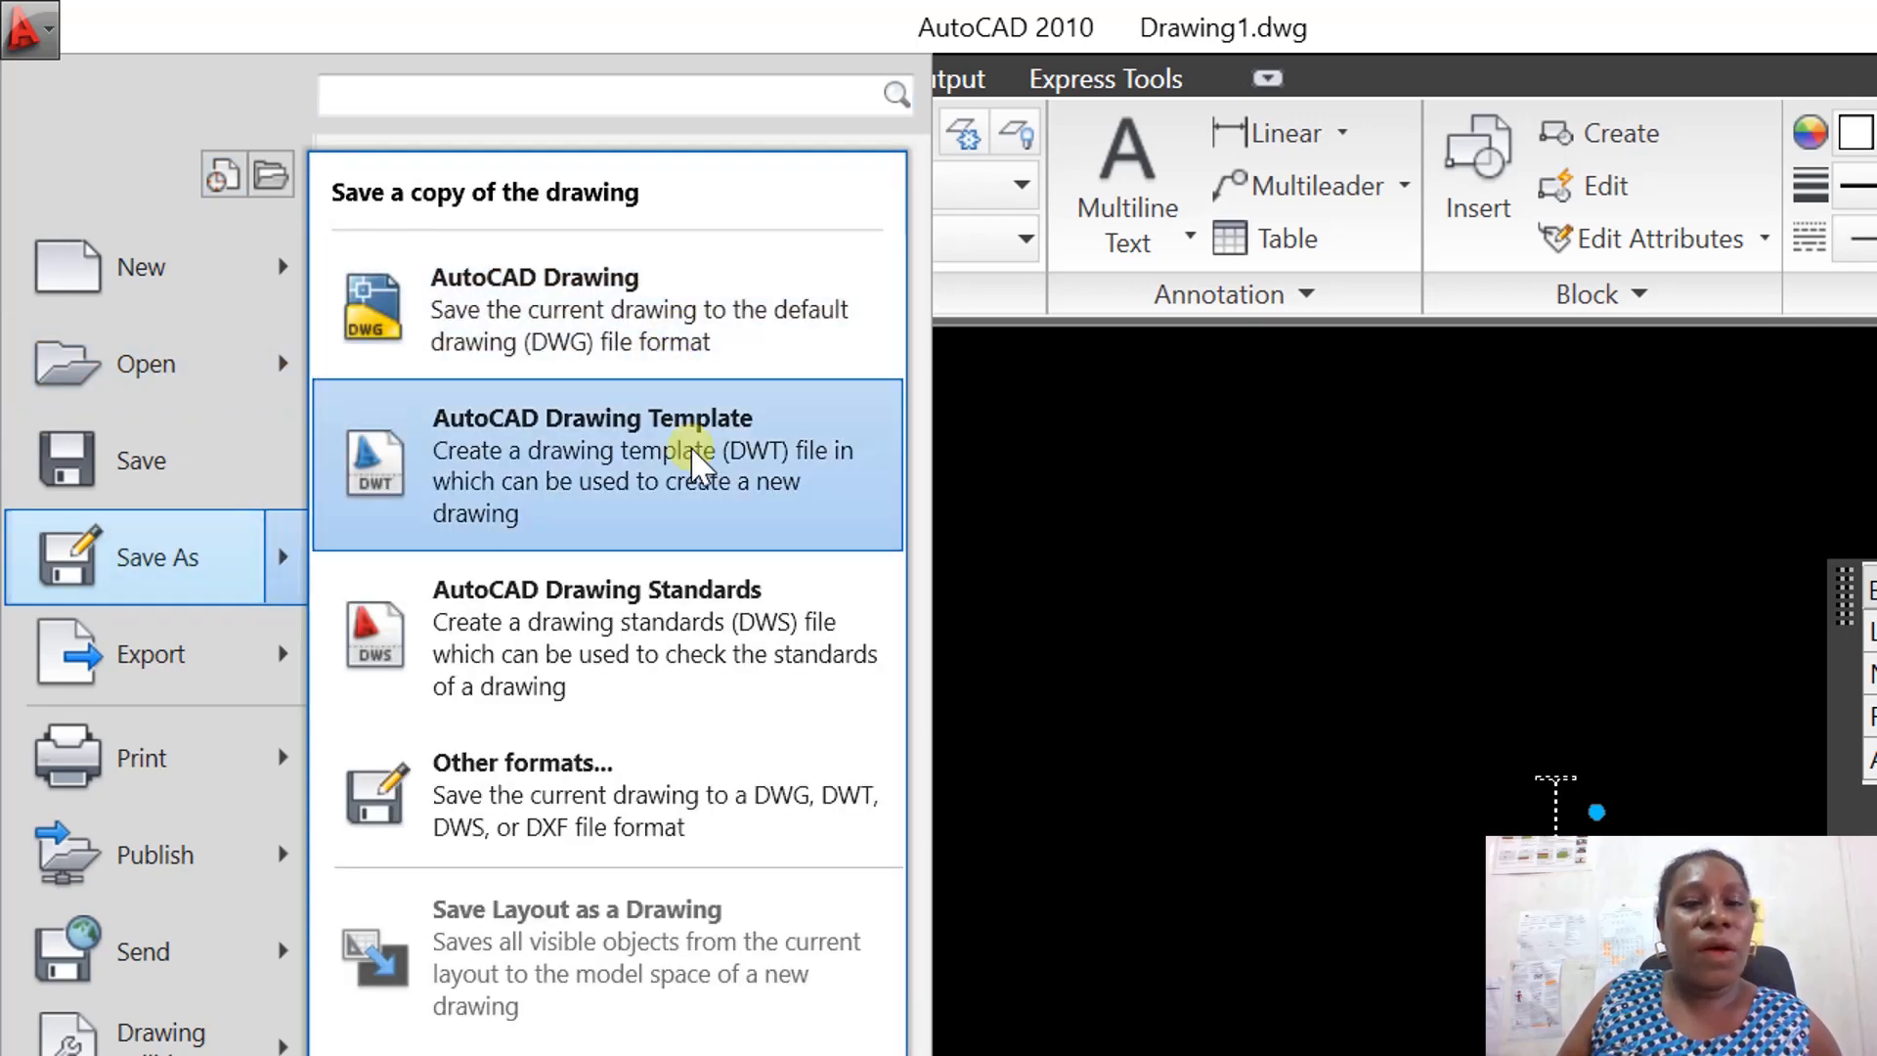
click(692, 466)
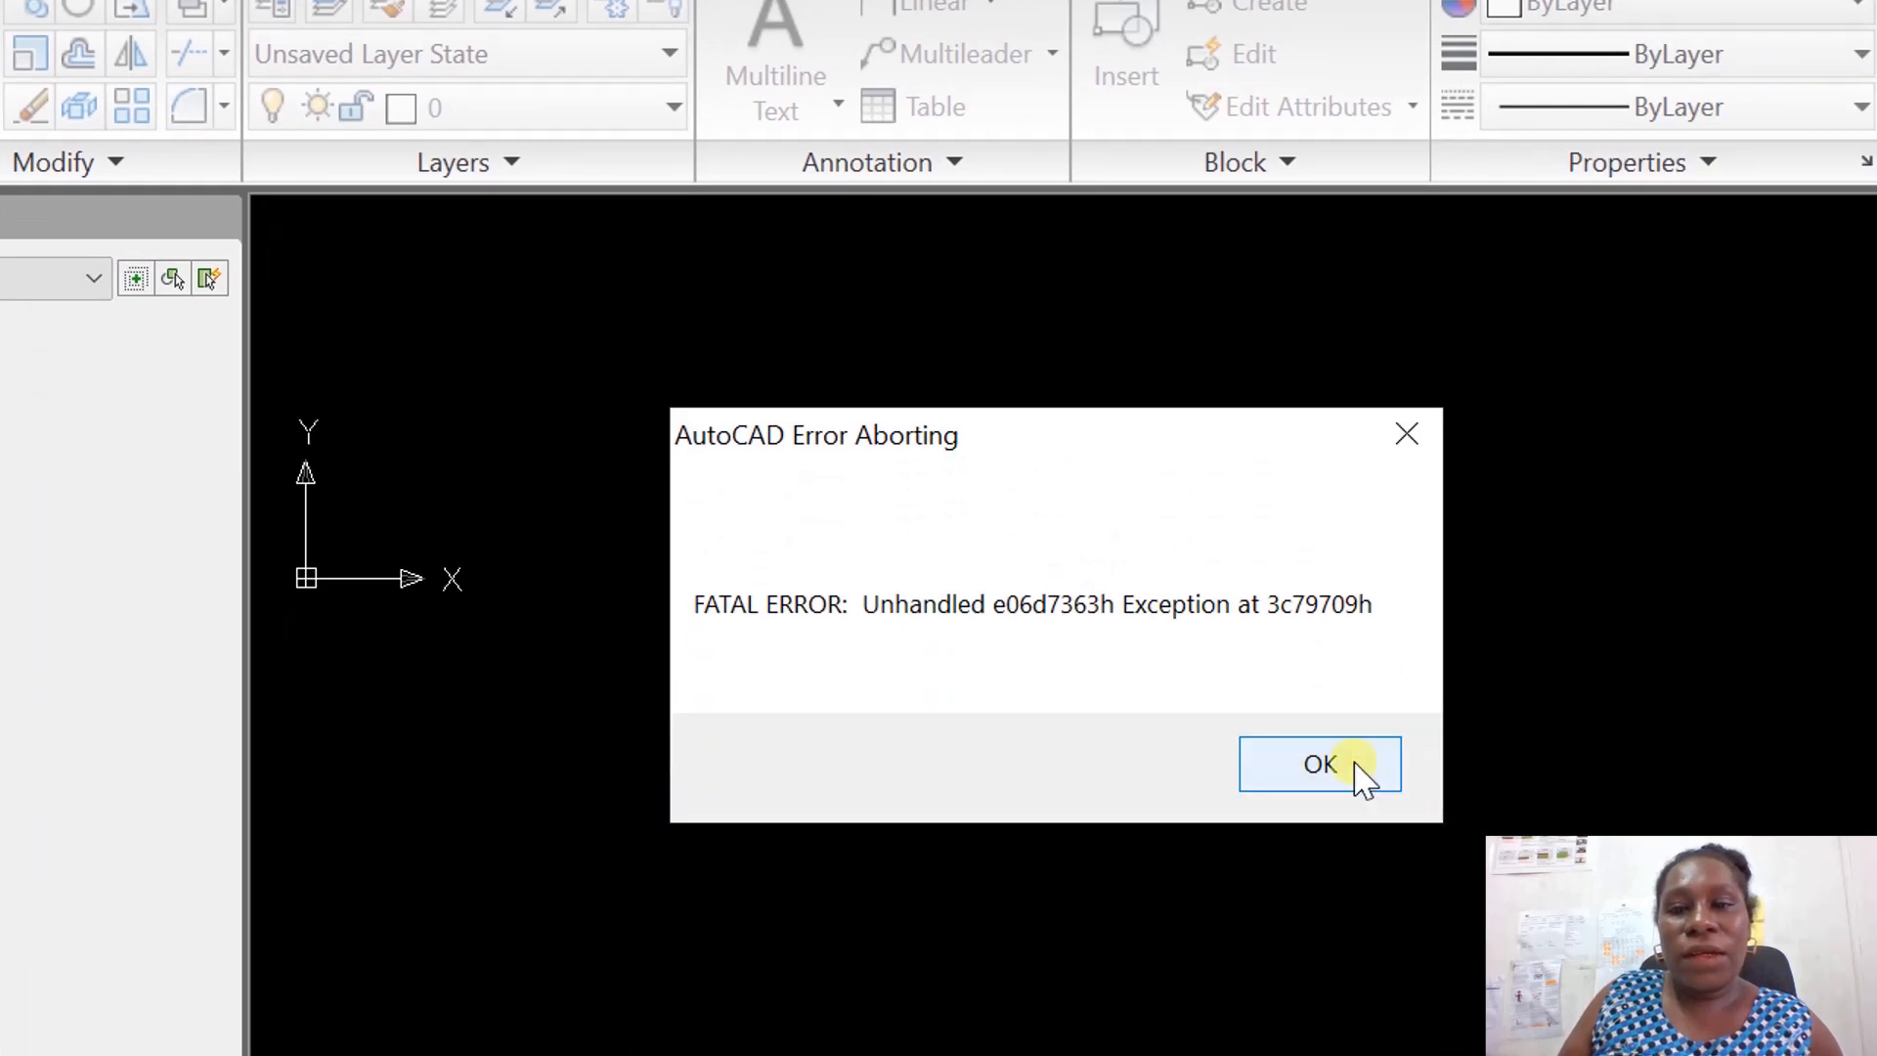
Save the changes to the recovery file Drawing1_recover.dwg and dismiss the error report without sending it.
click(1361, 775)
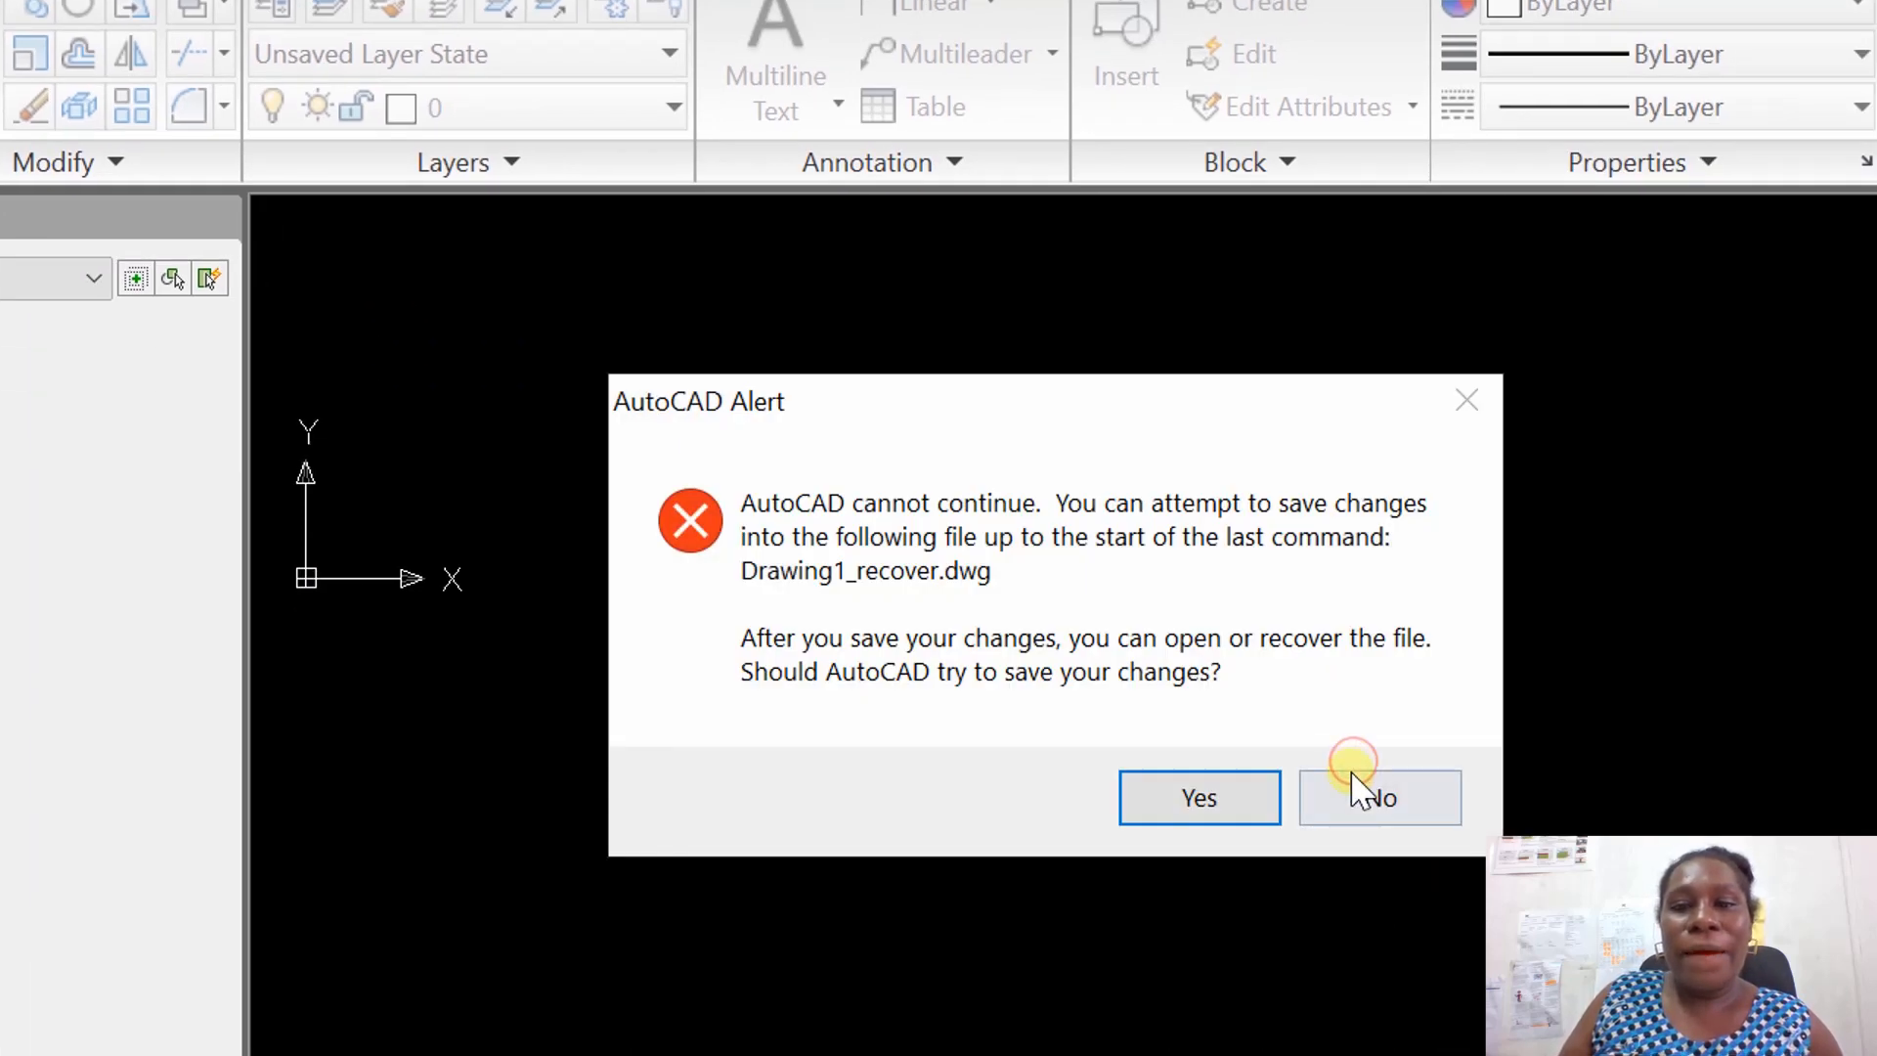
click(1211, 805)
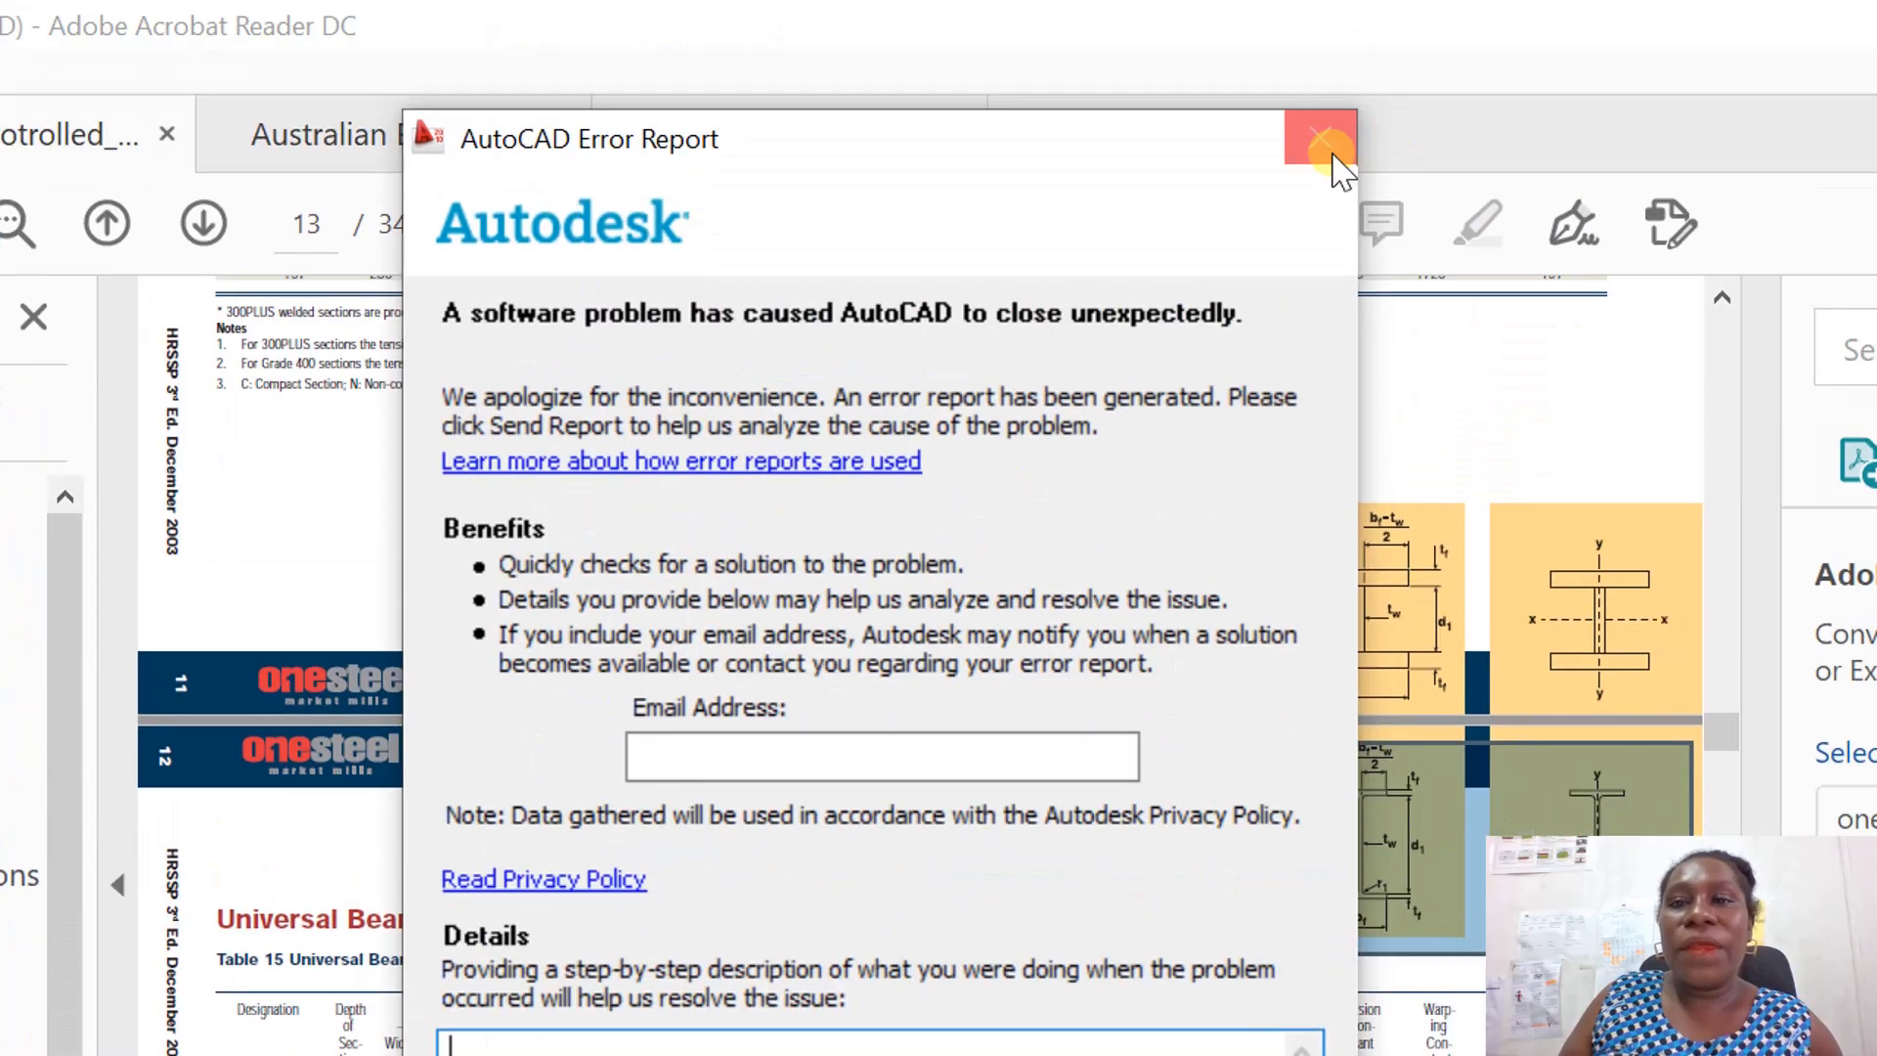
click(1324, 142)
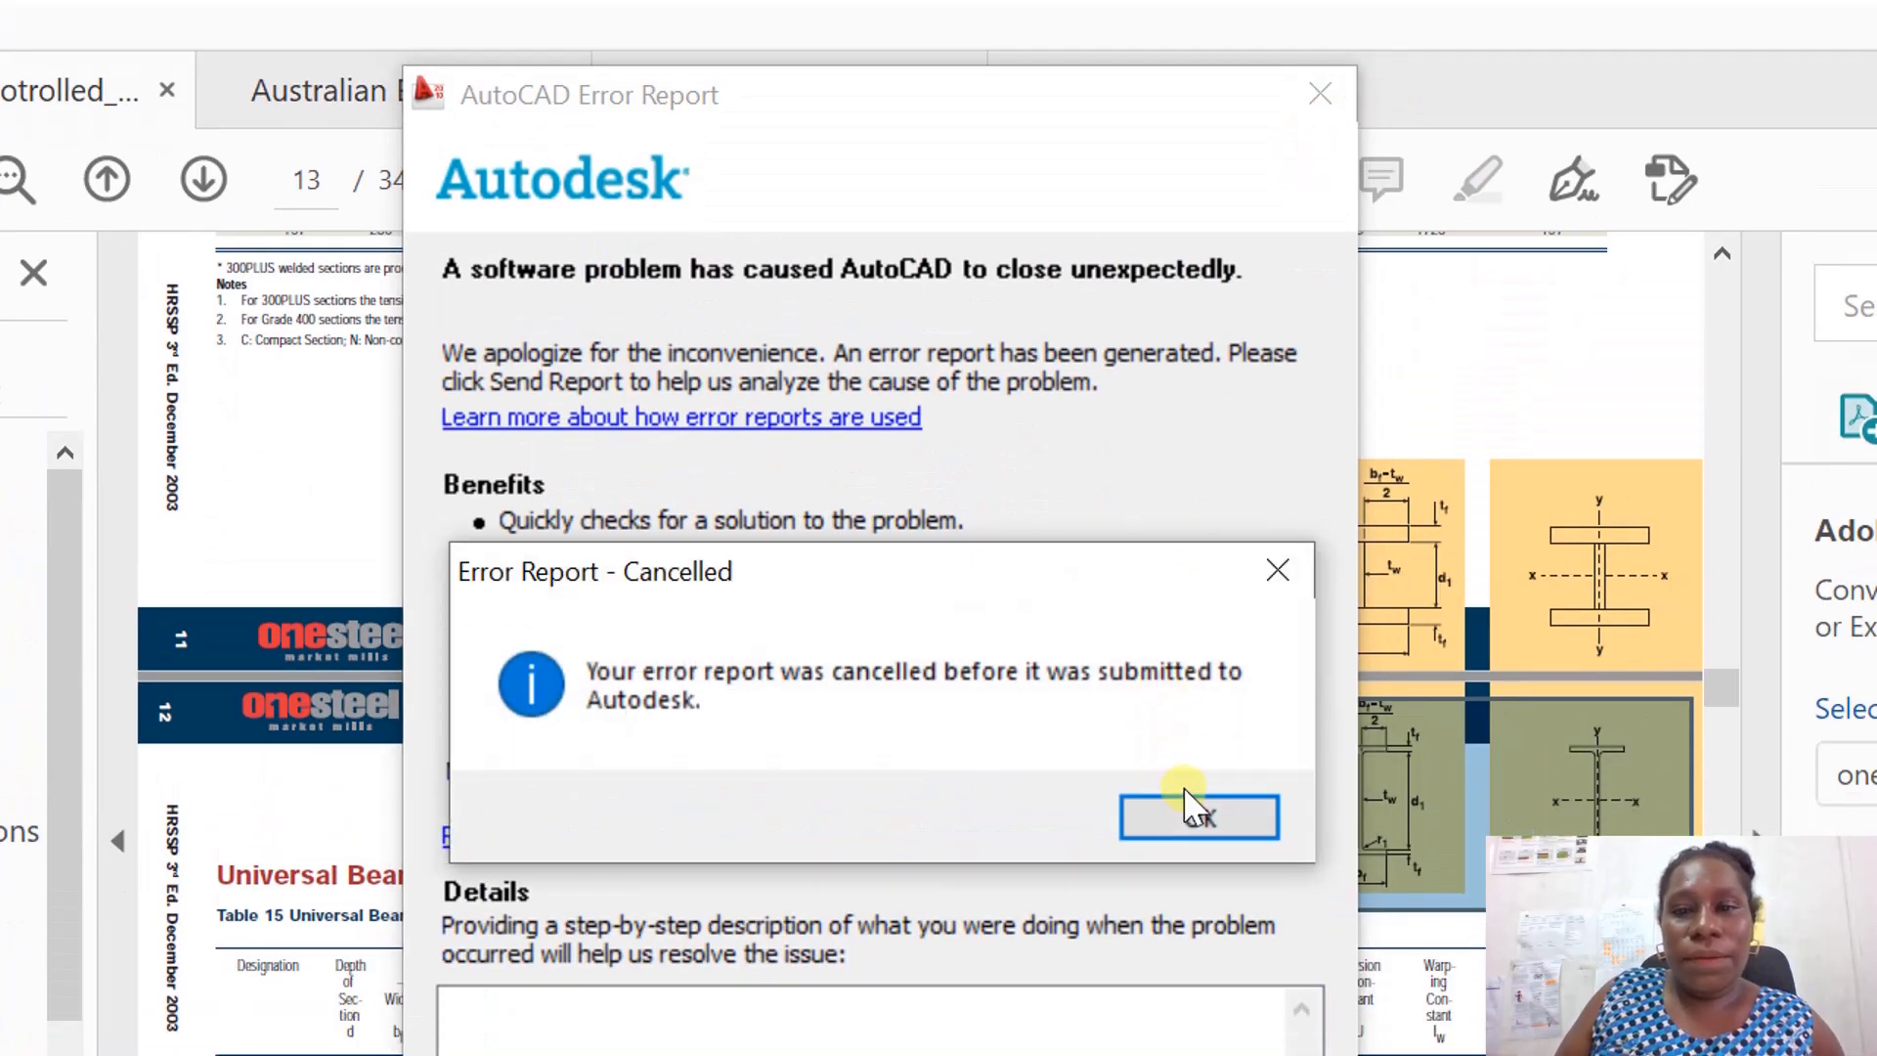
click(1192, 811)
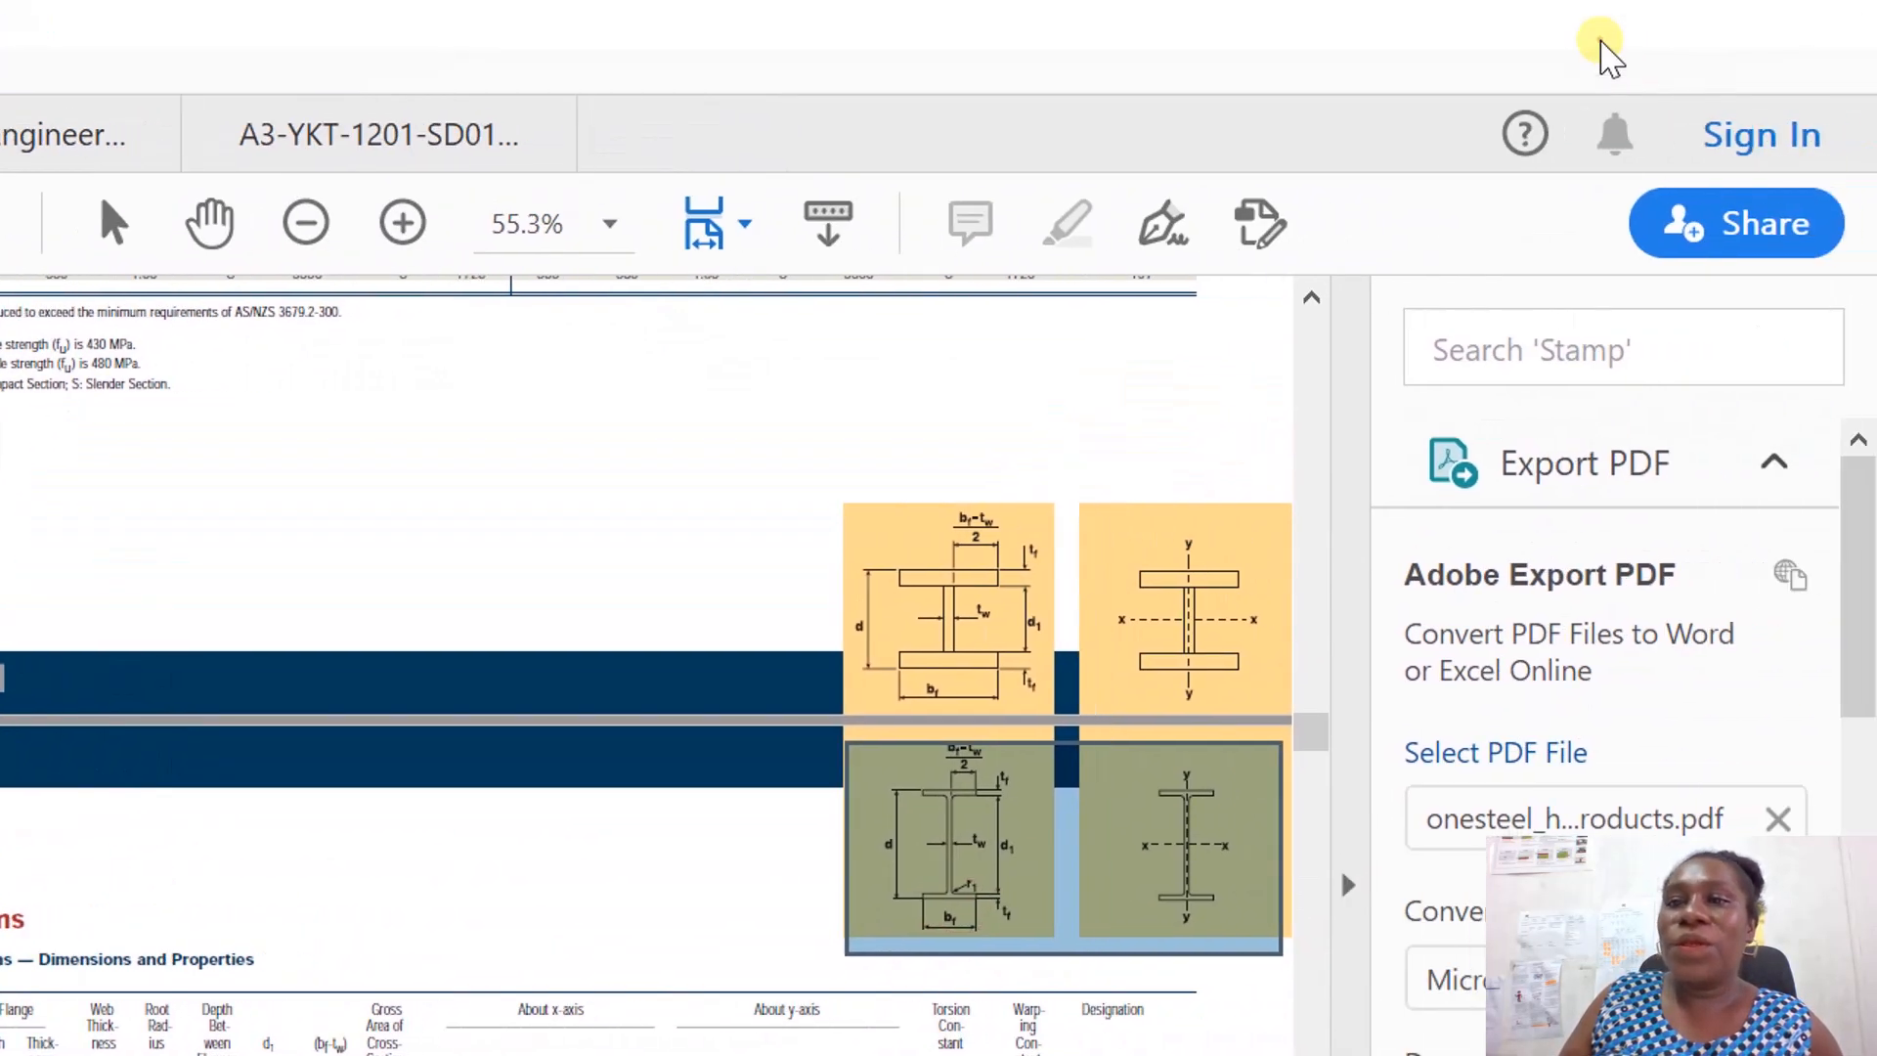
Clear the open windows from the desktop, restart AutoCAD 2010 and skip the New Features Workshop with Maybe later.
click(1608, 53)
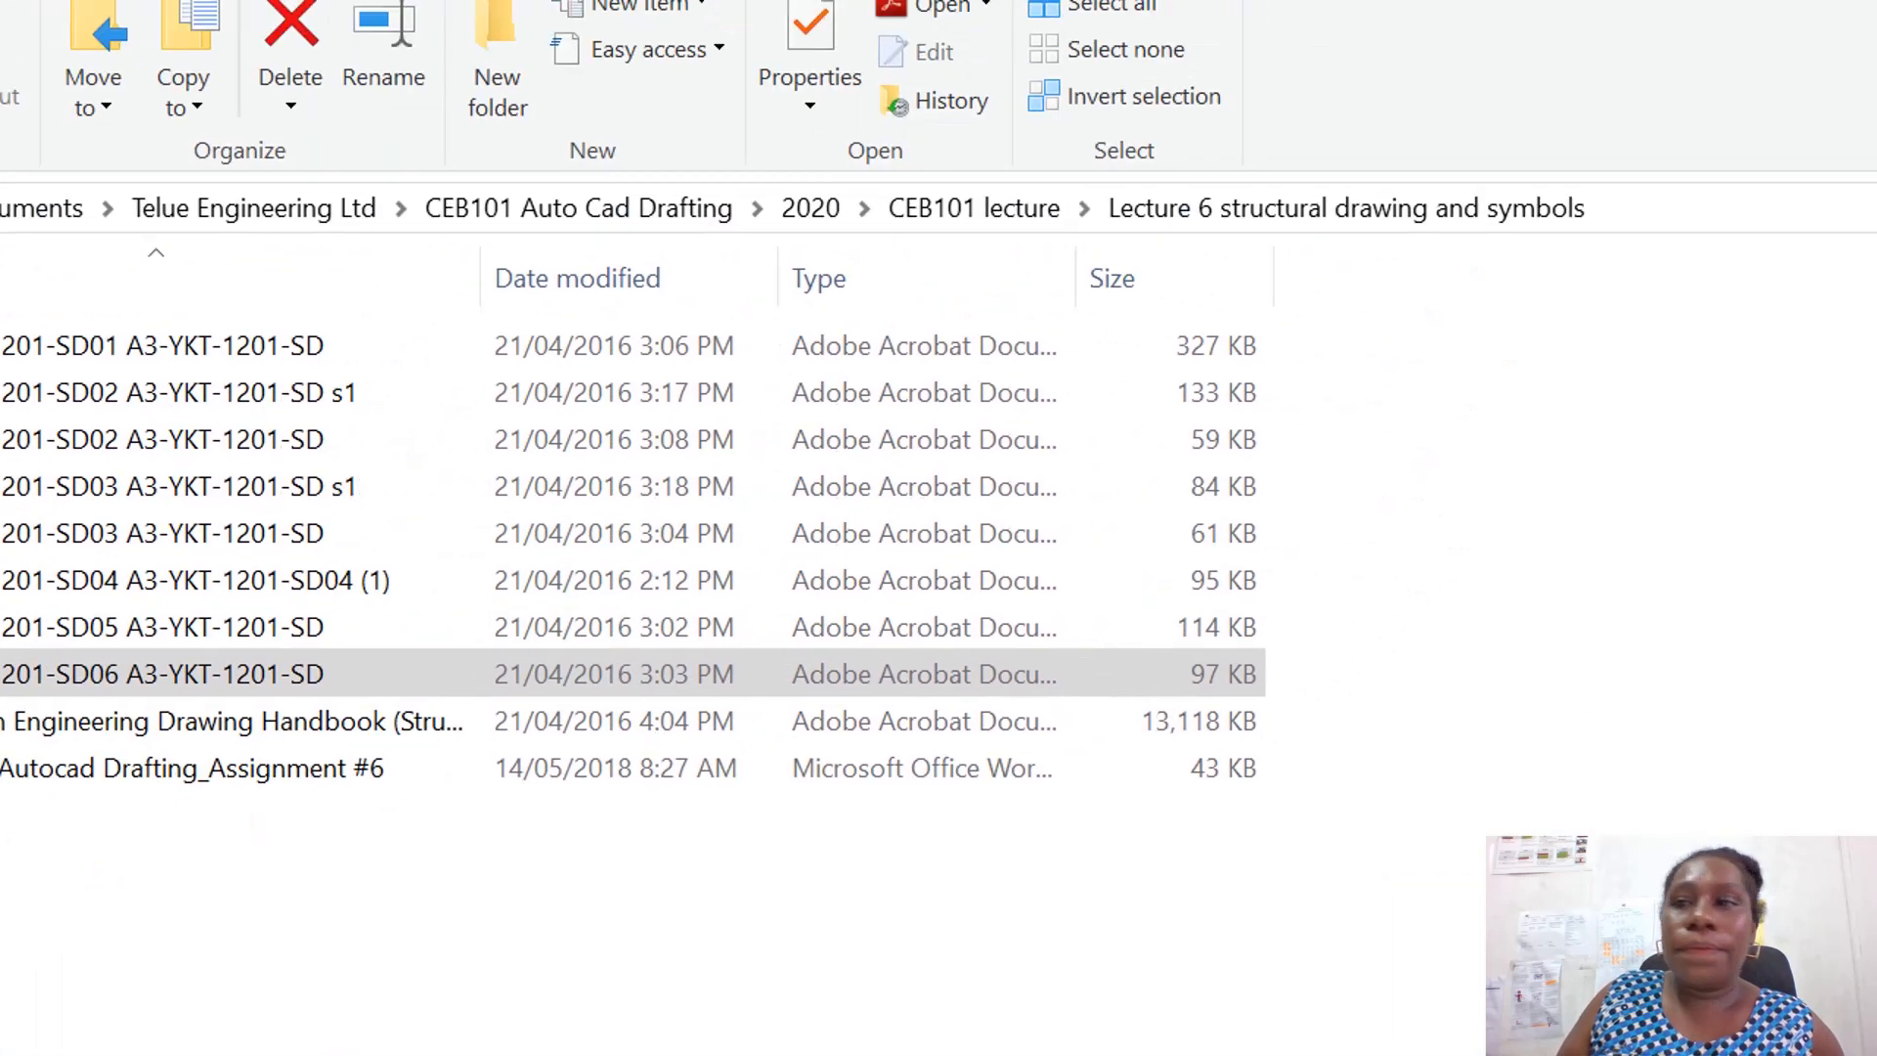
click(1830, 20)
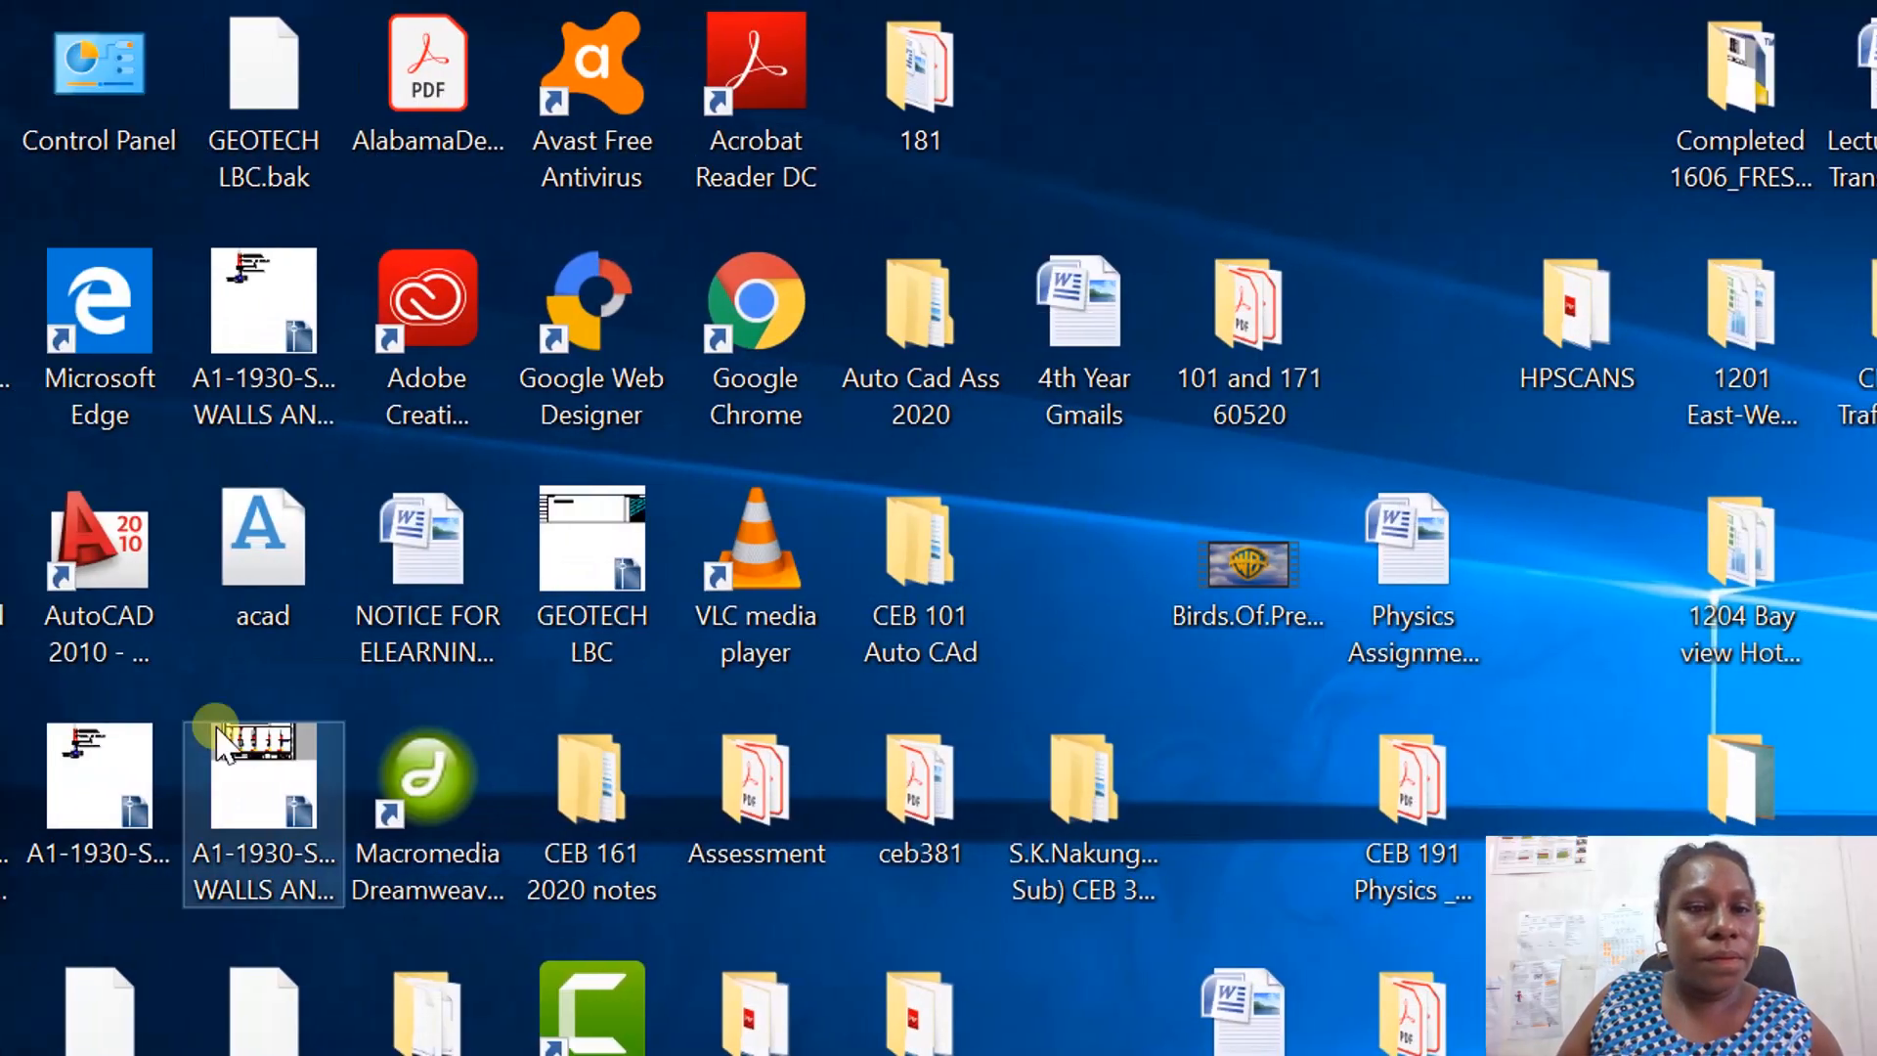
double_click(100, 620)
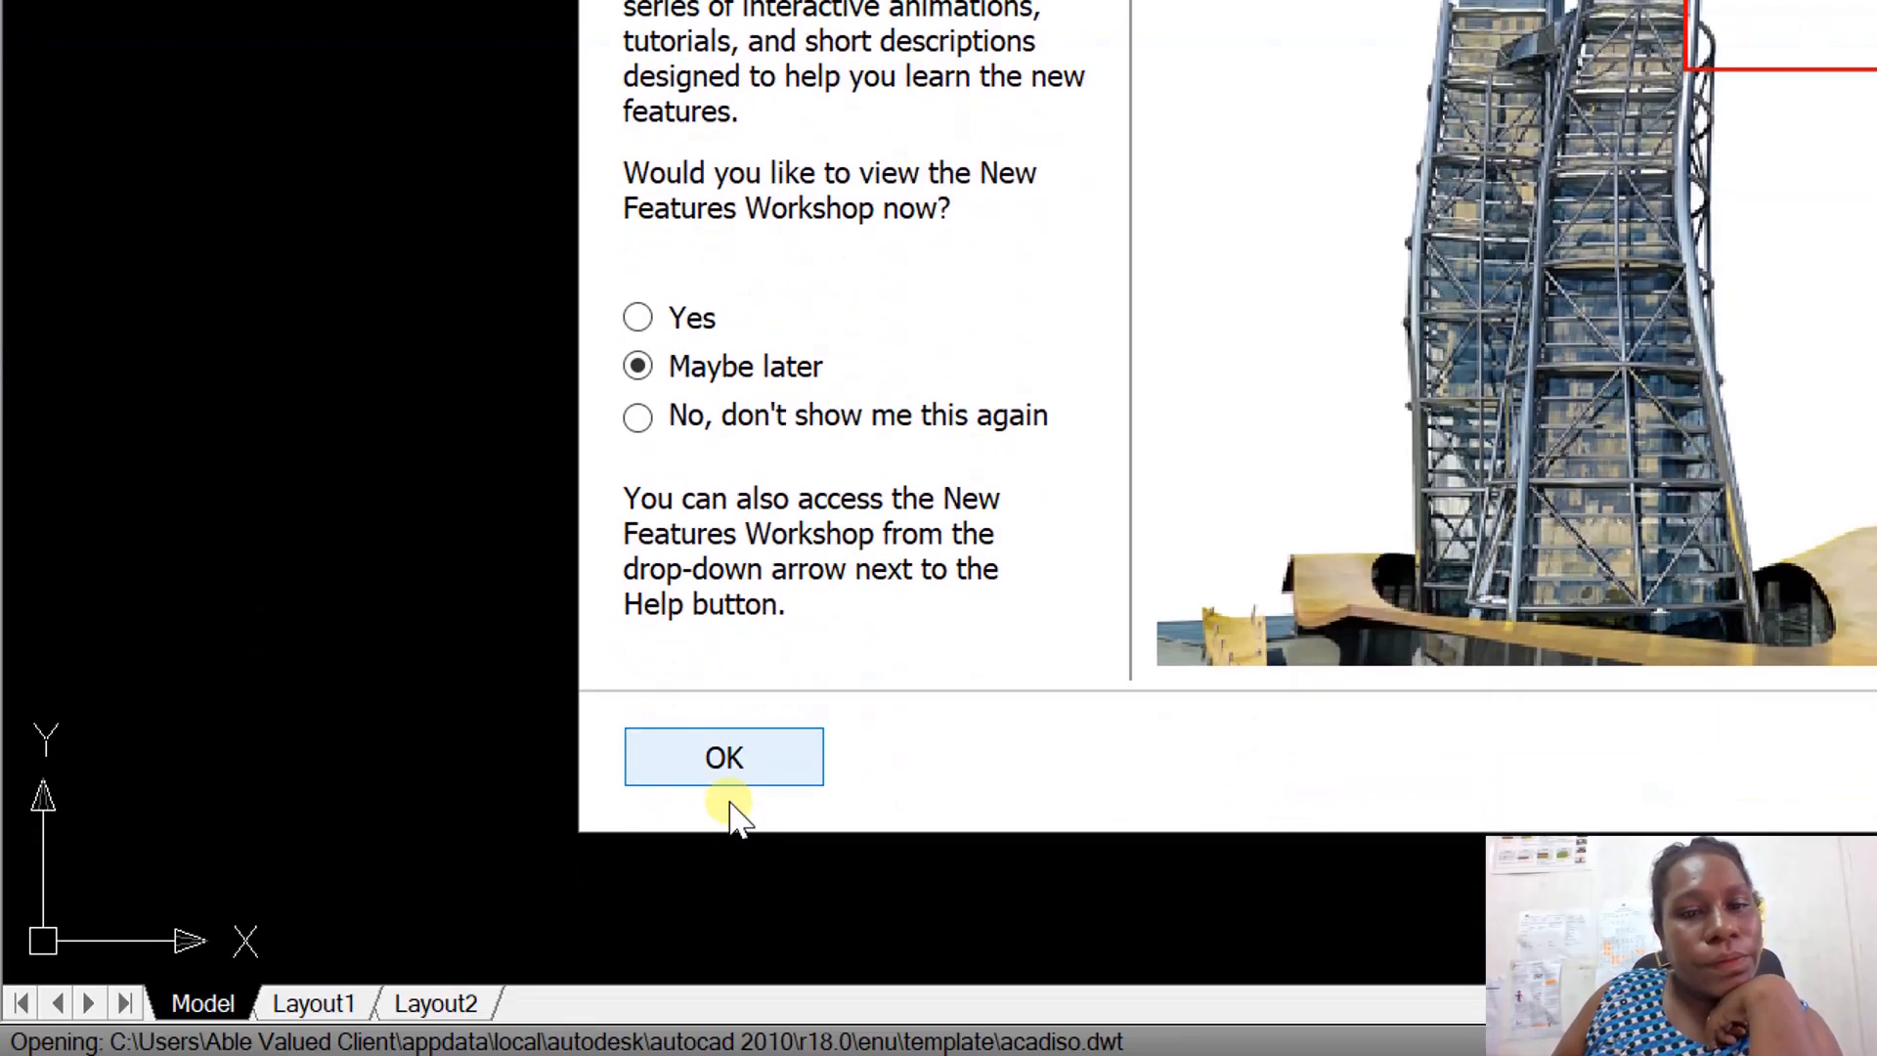
click(731, 767)
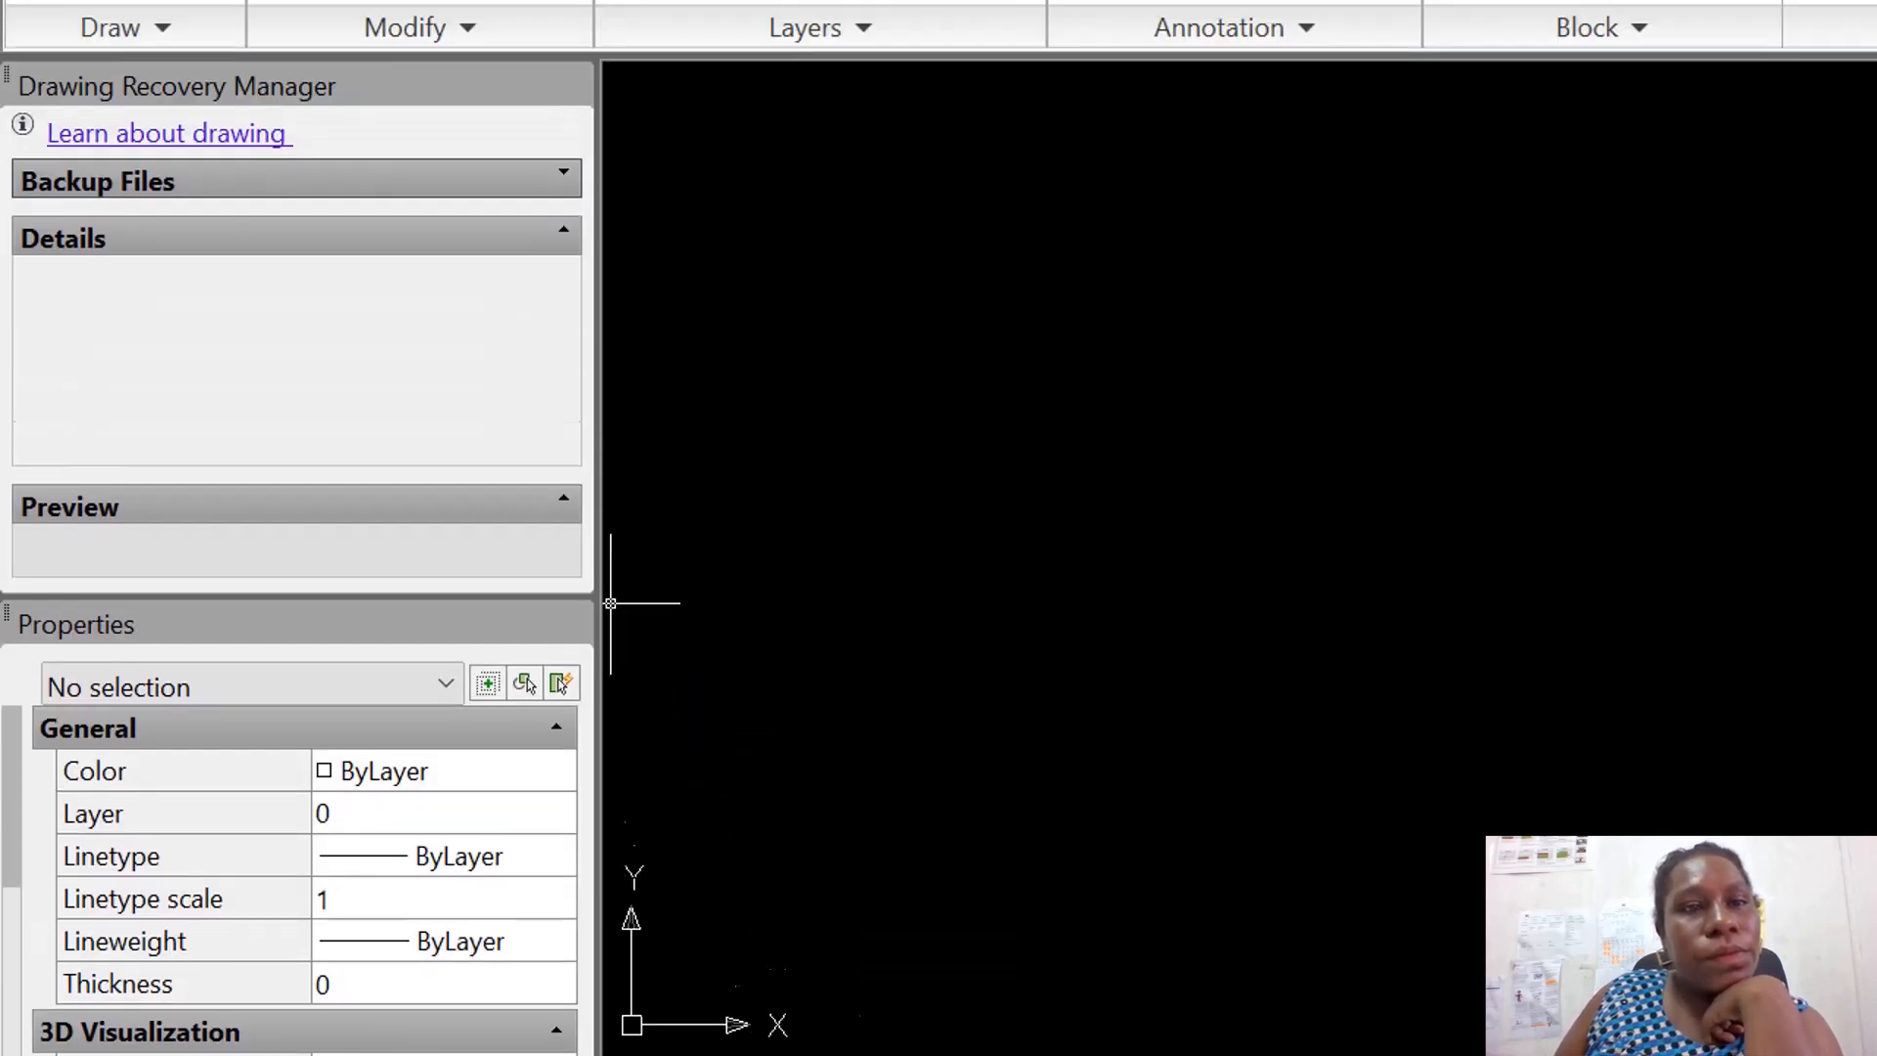
click(23, 29)
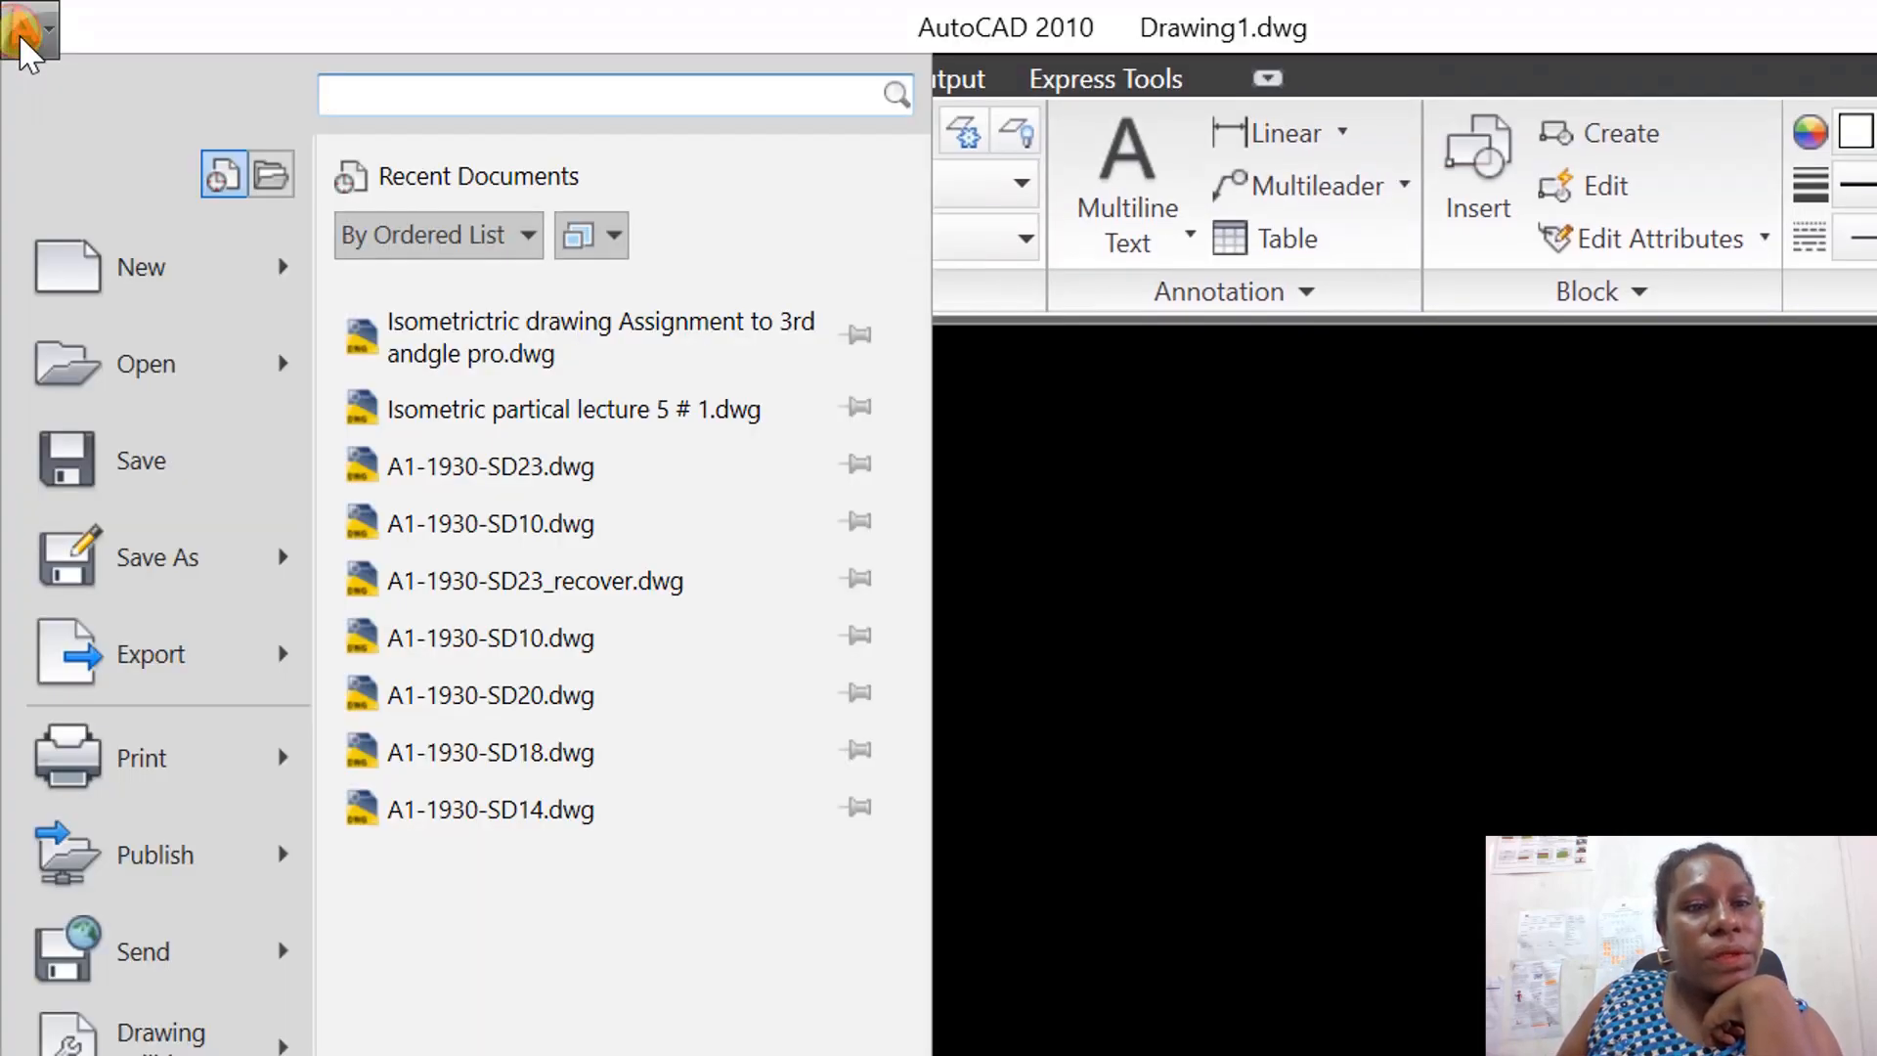
click(1537, 509)
click(866, 580)
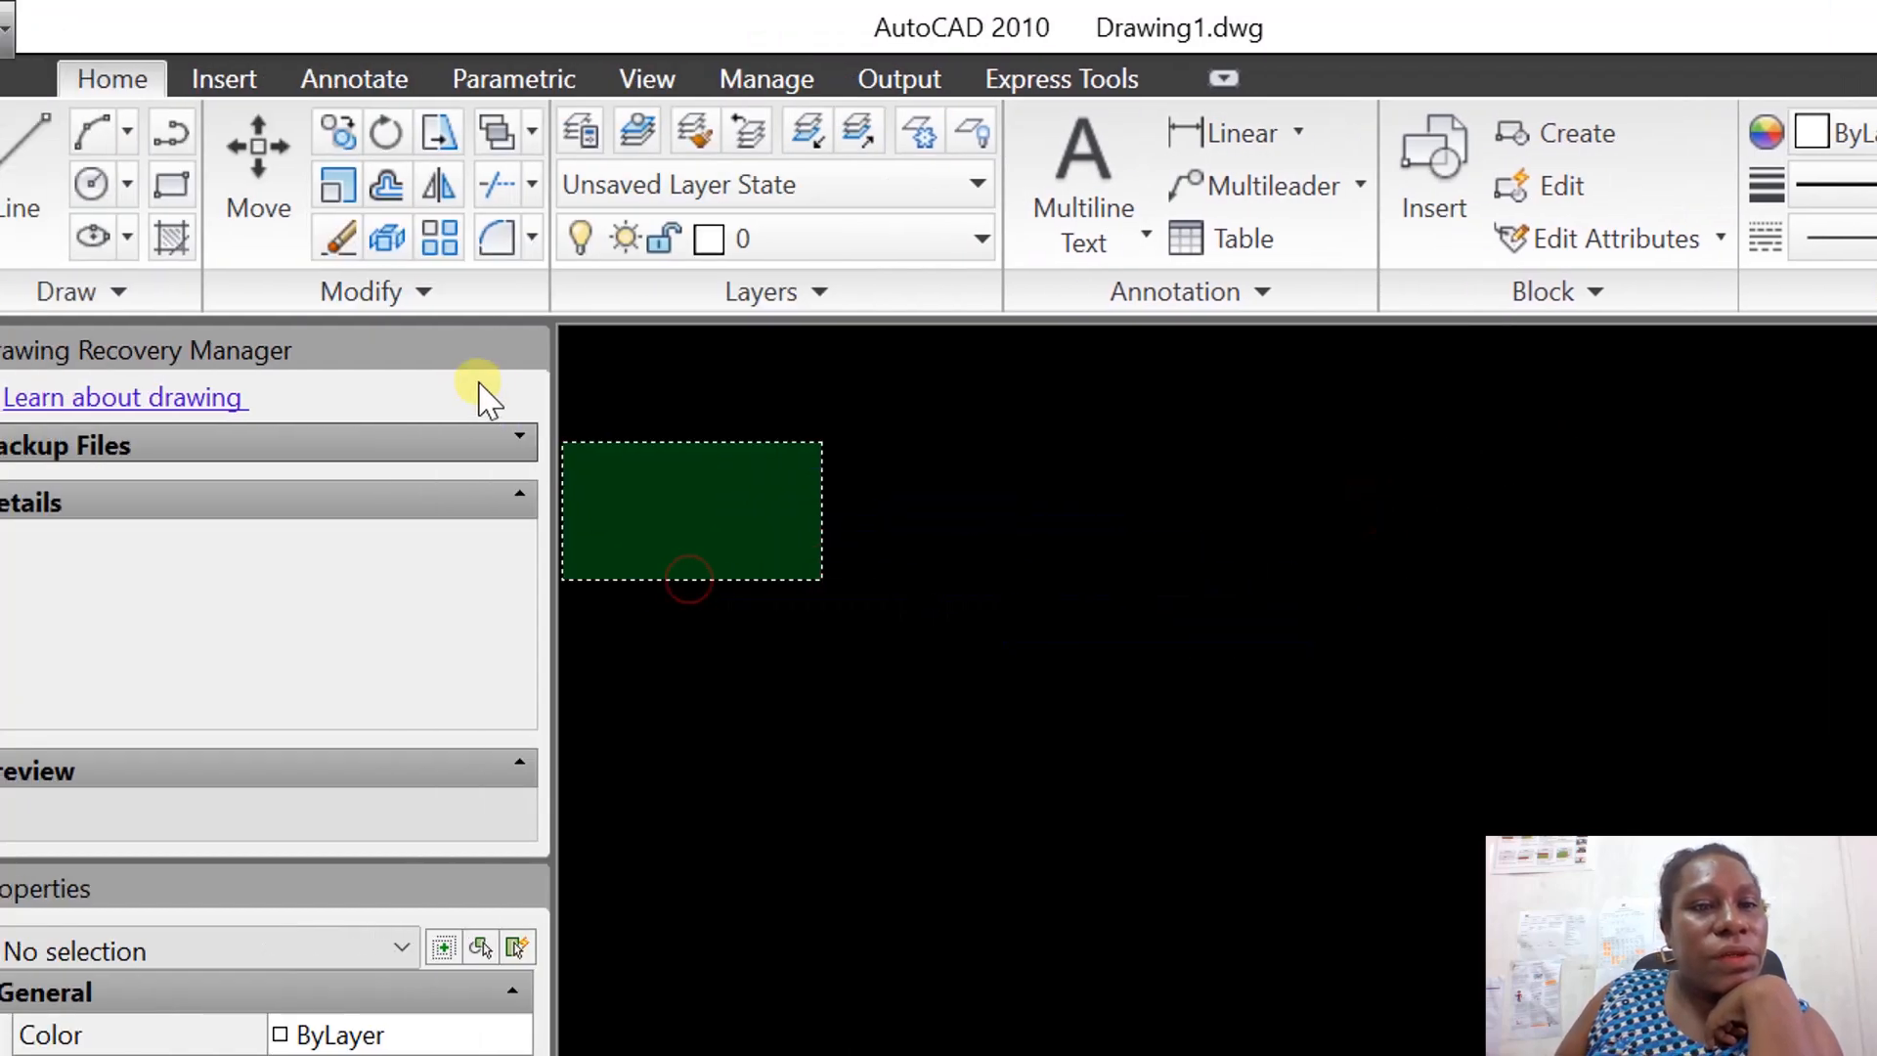
click(845, 515)
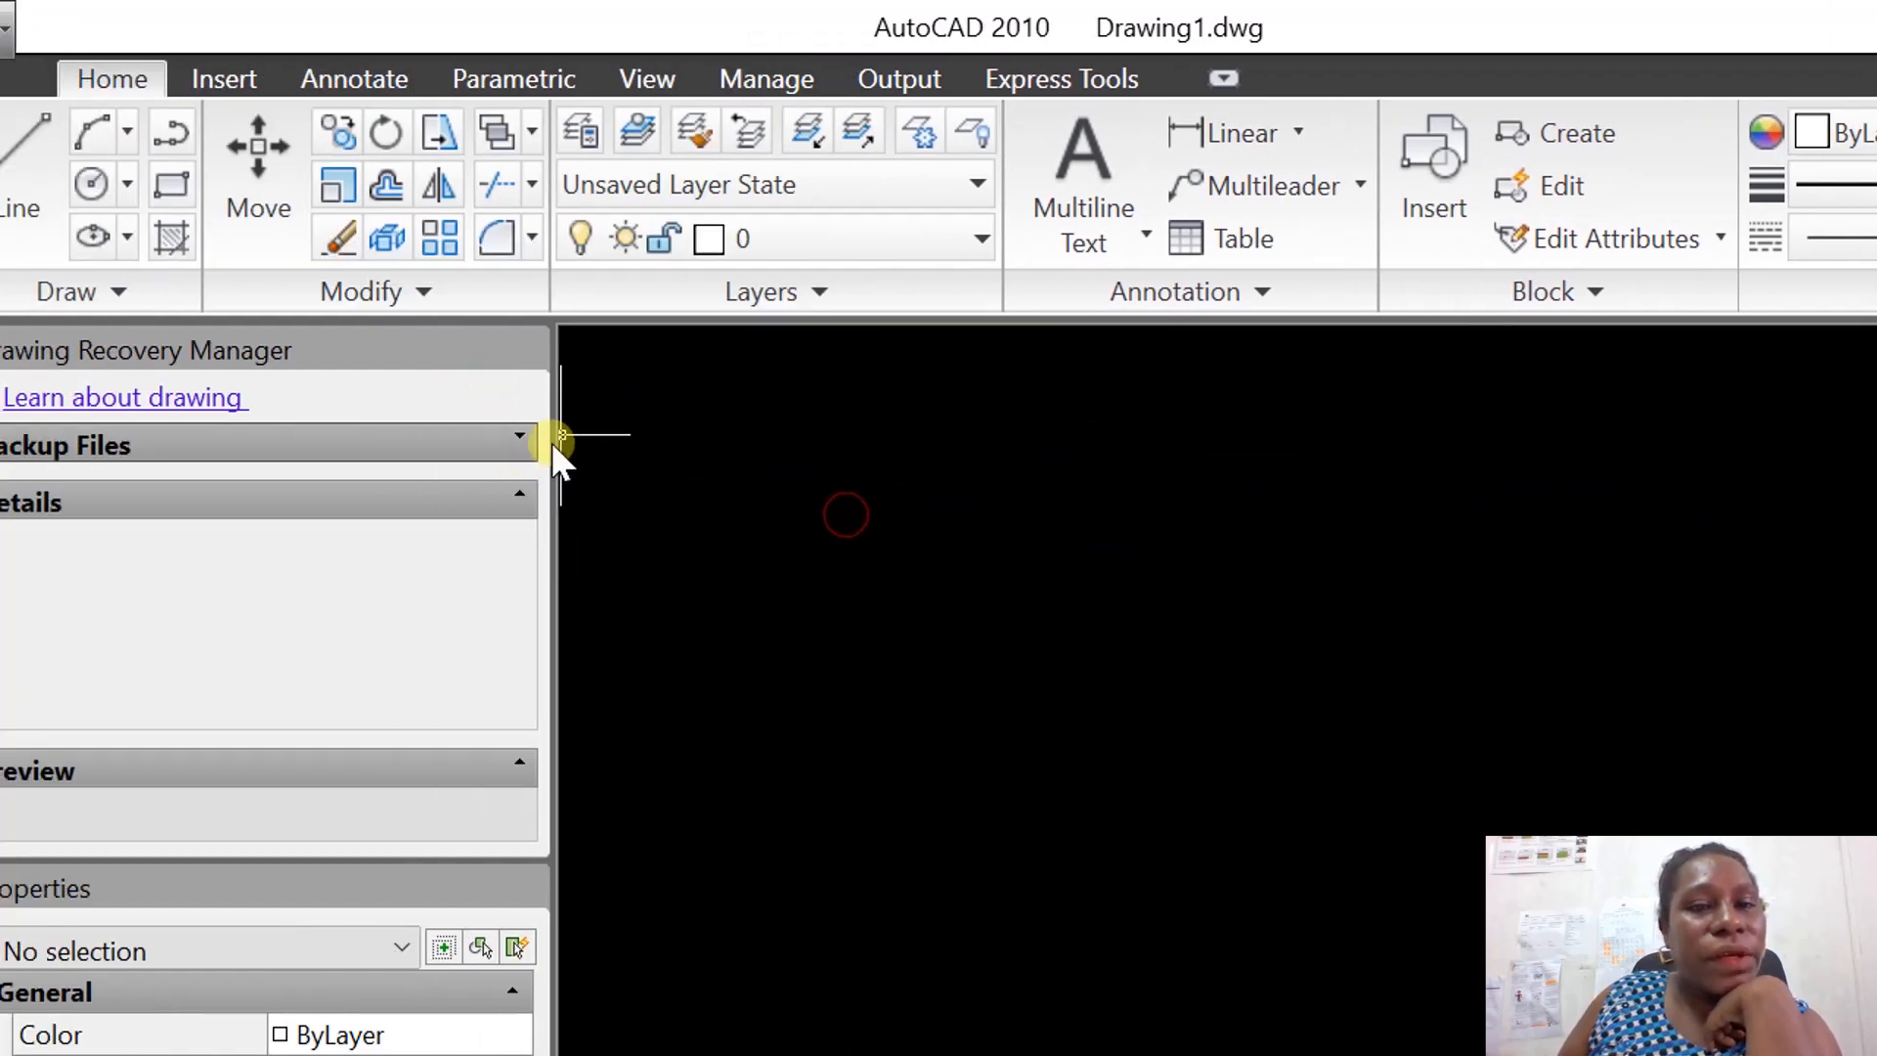
Expand the Backup Files list in the Drawing Recovery Manager and look through it for the Drawing1 entry.
click(521, 438)
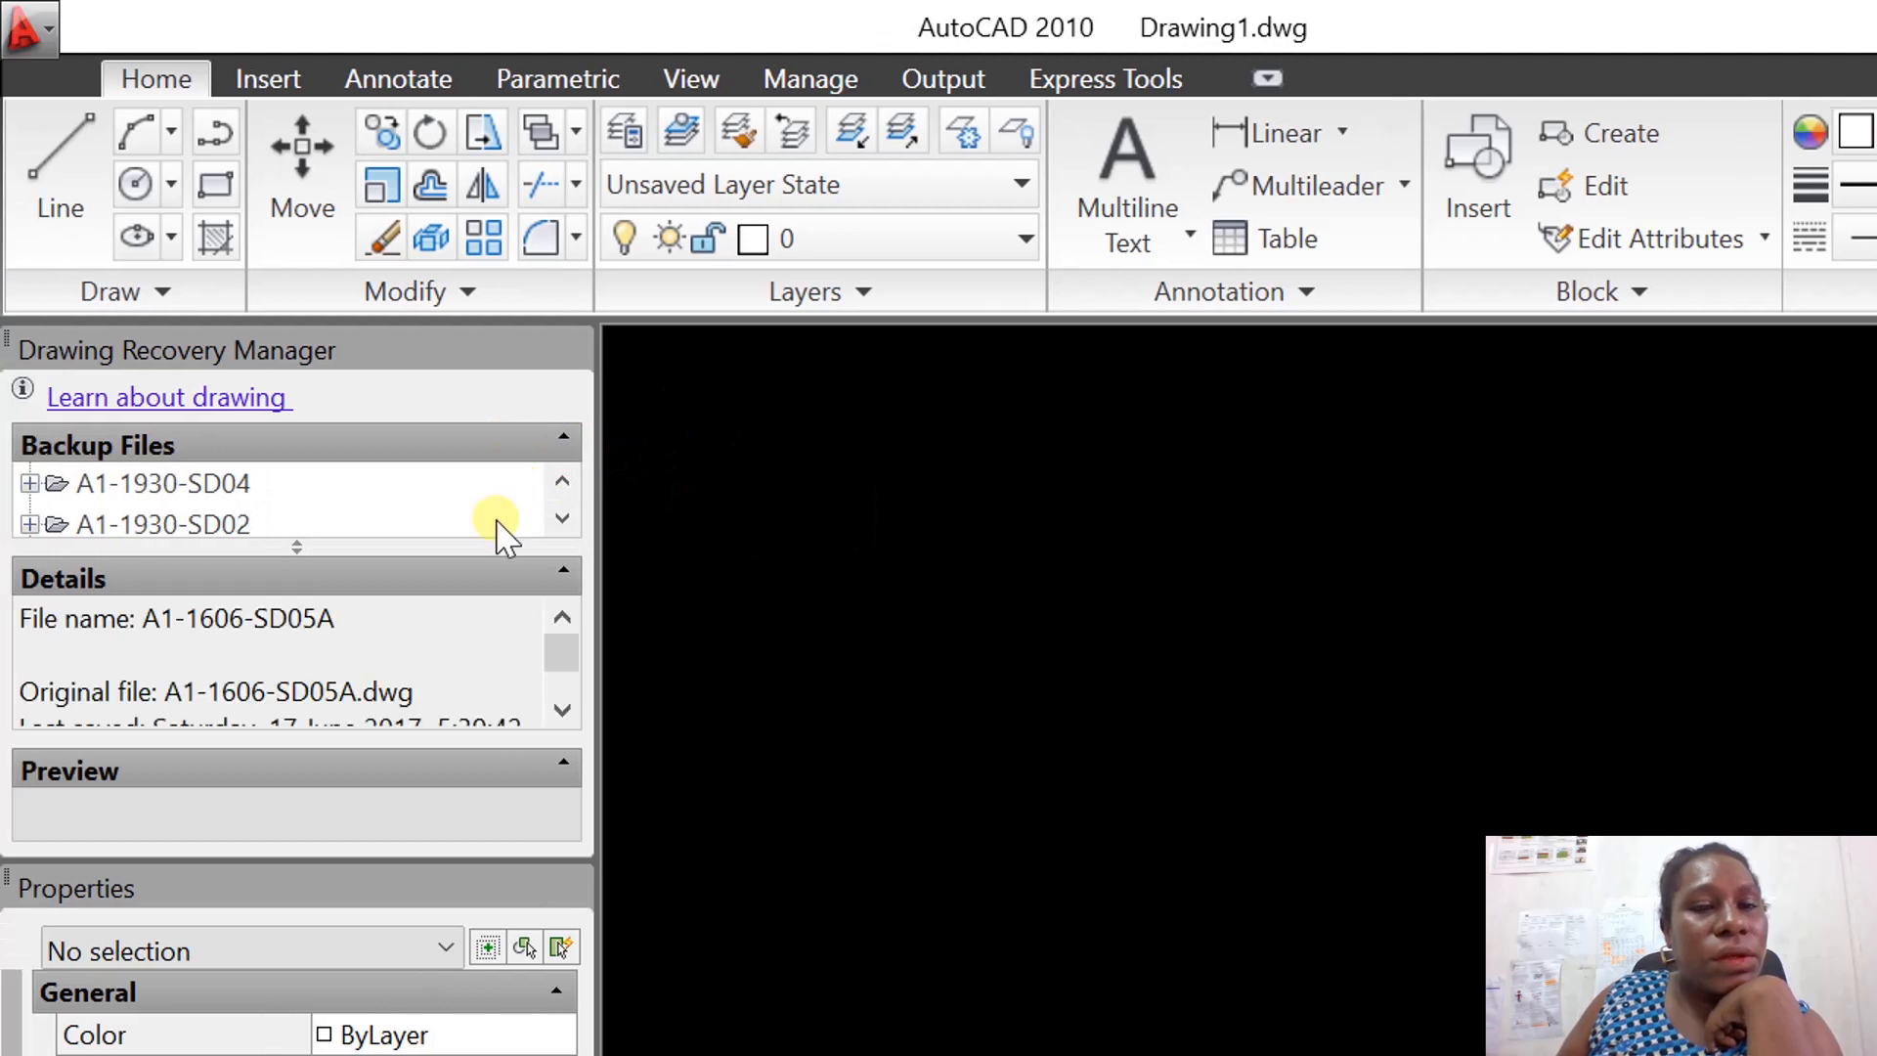
scroll(518, 500, down, 8)
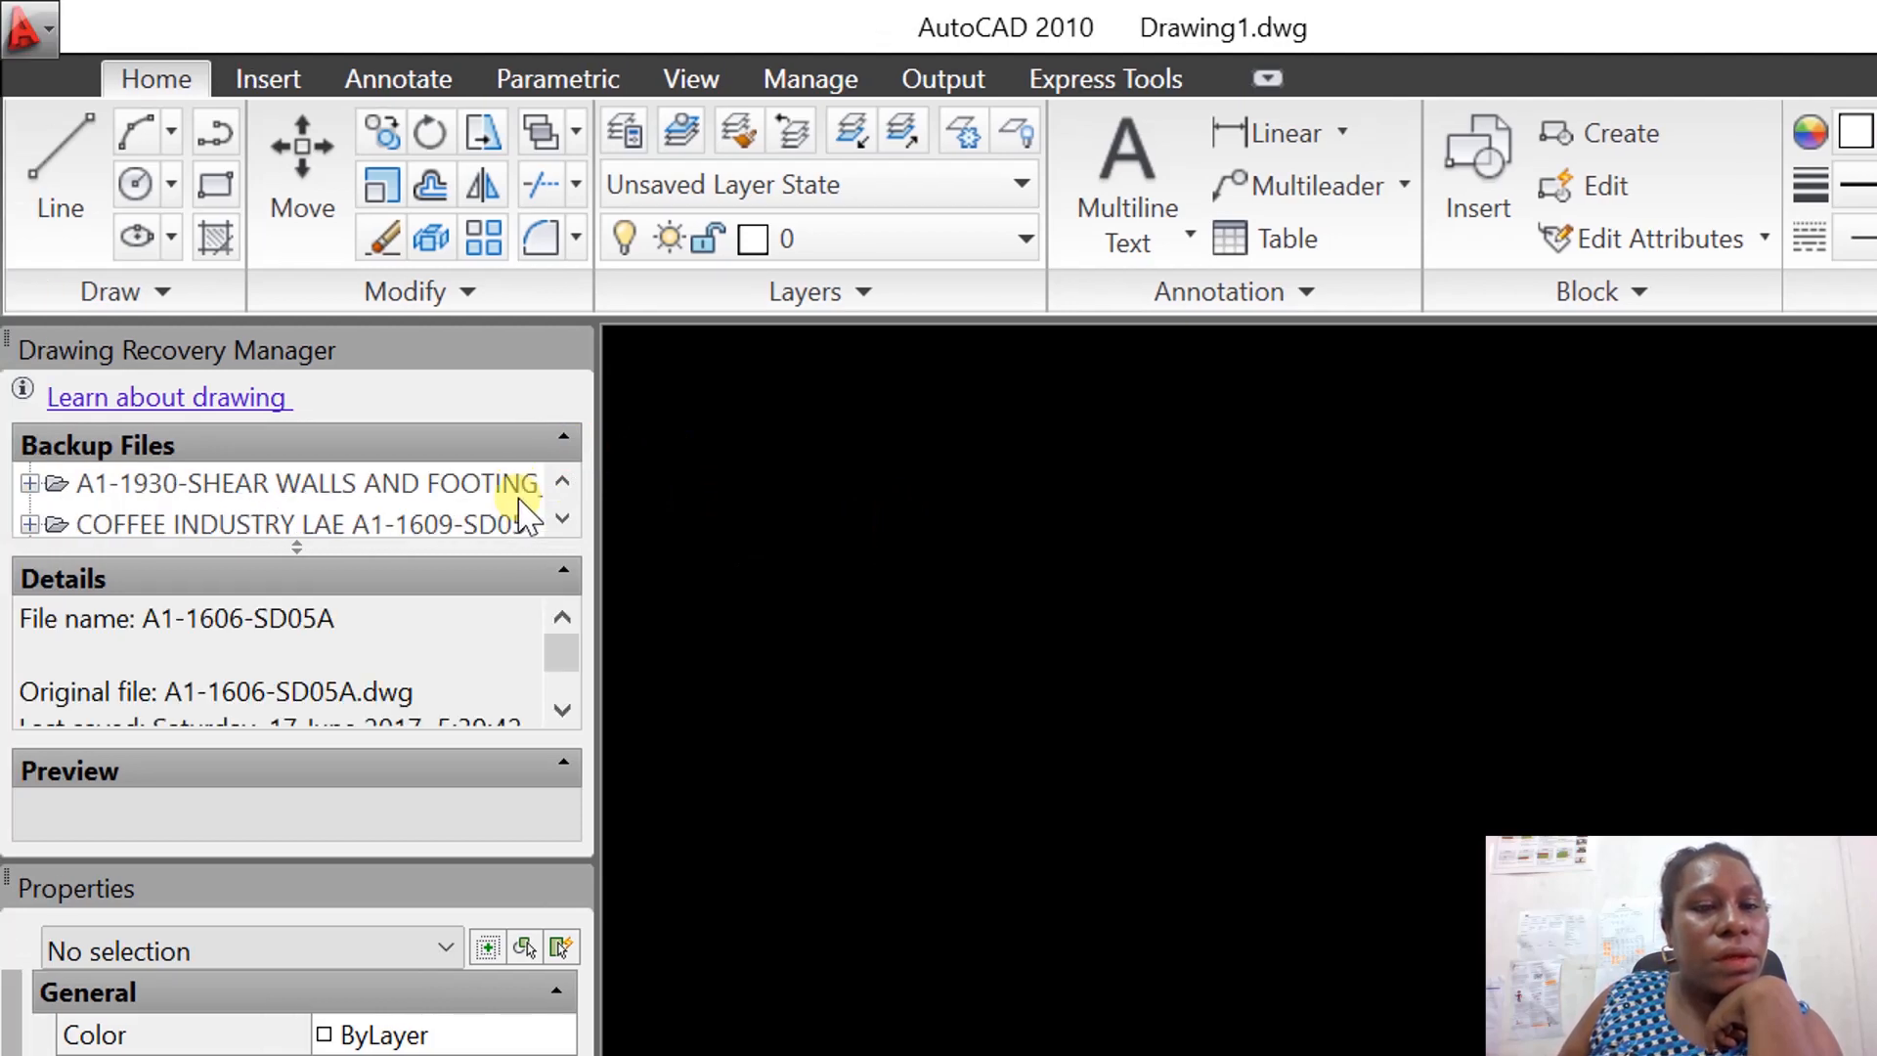
scroll(521, 503, down, 1)
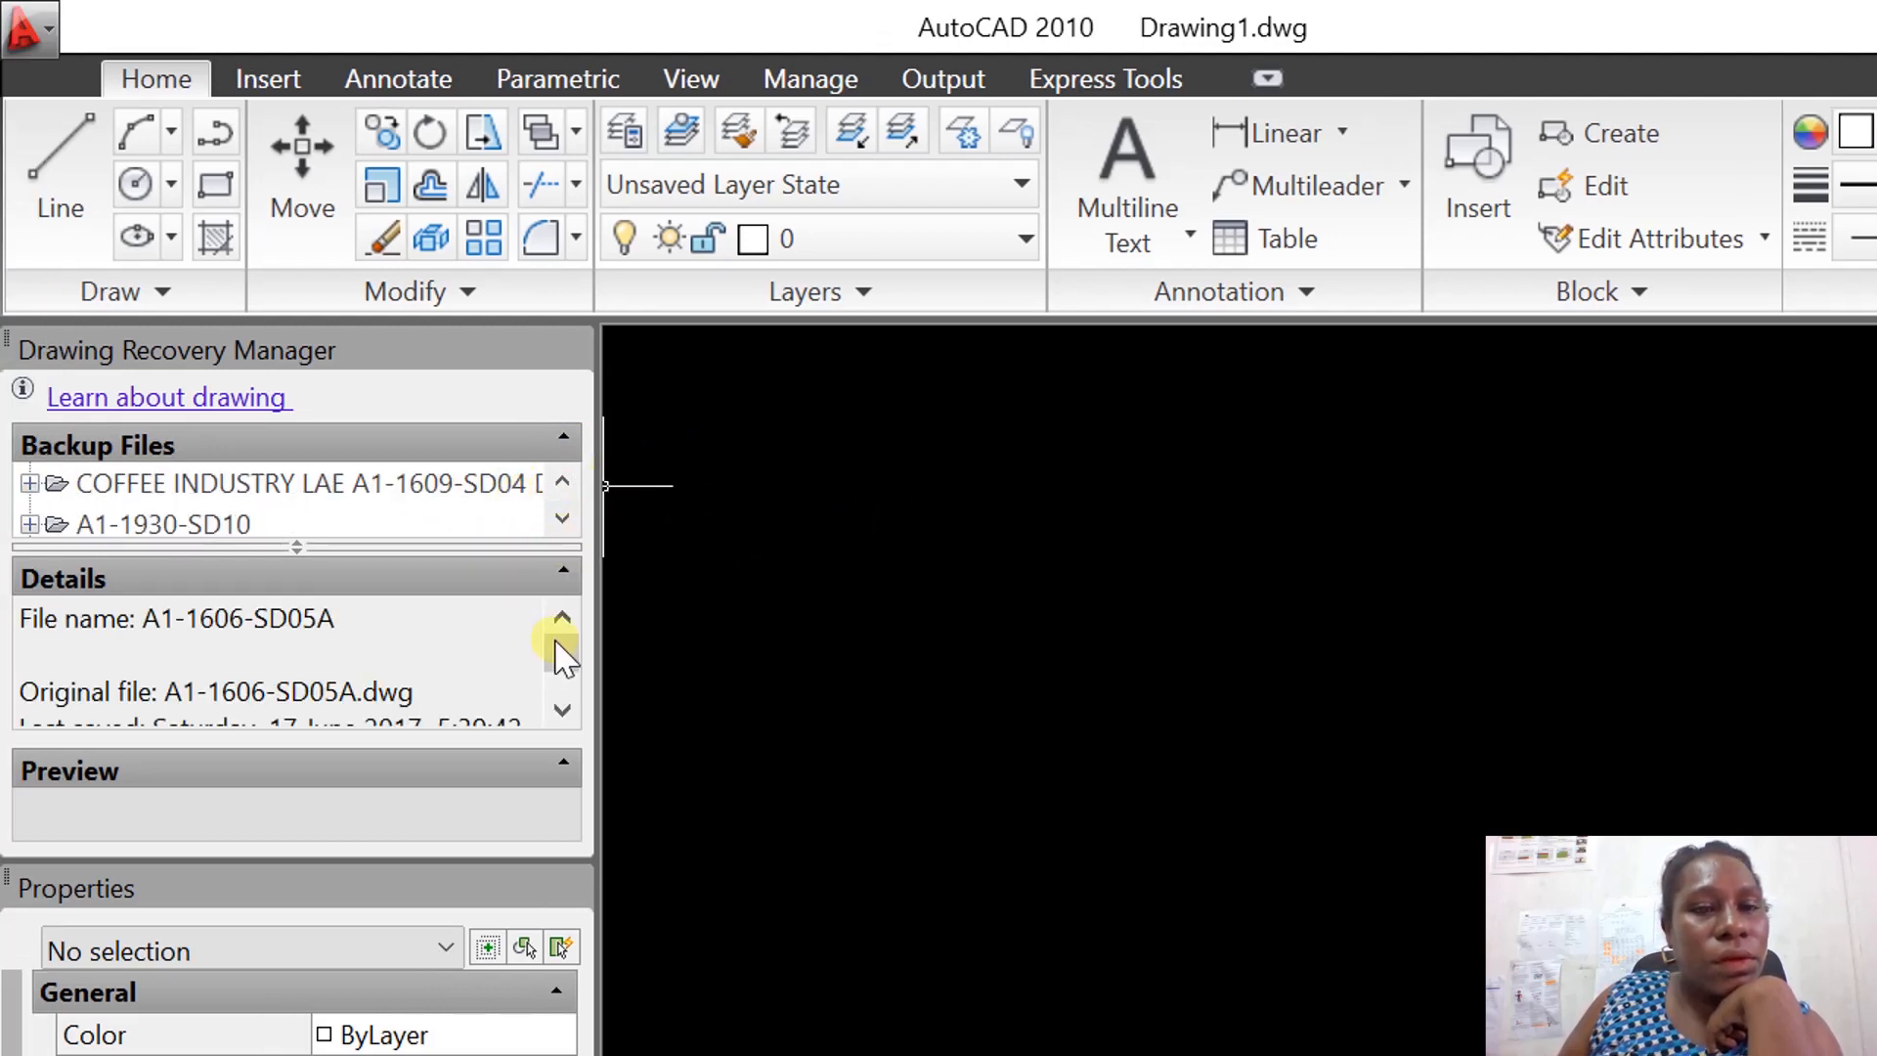
mouse_move(557, 641)
mouse_down()
mouse_move(557, 713)
mouse_move(565, 618)
mouse_up()
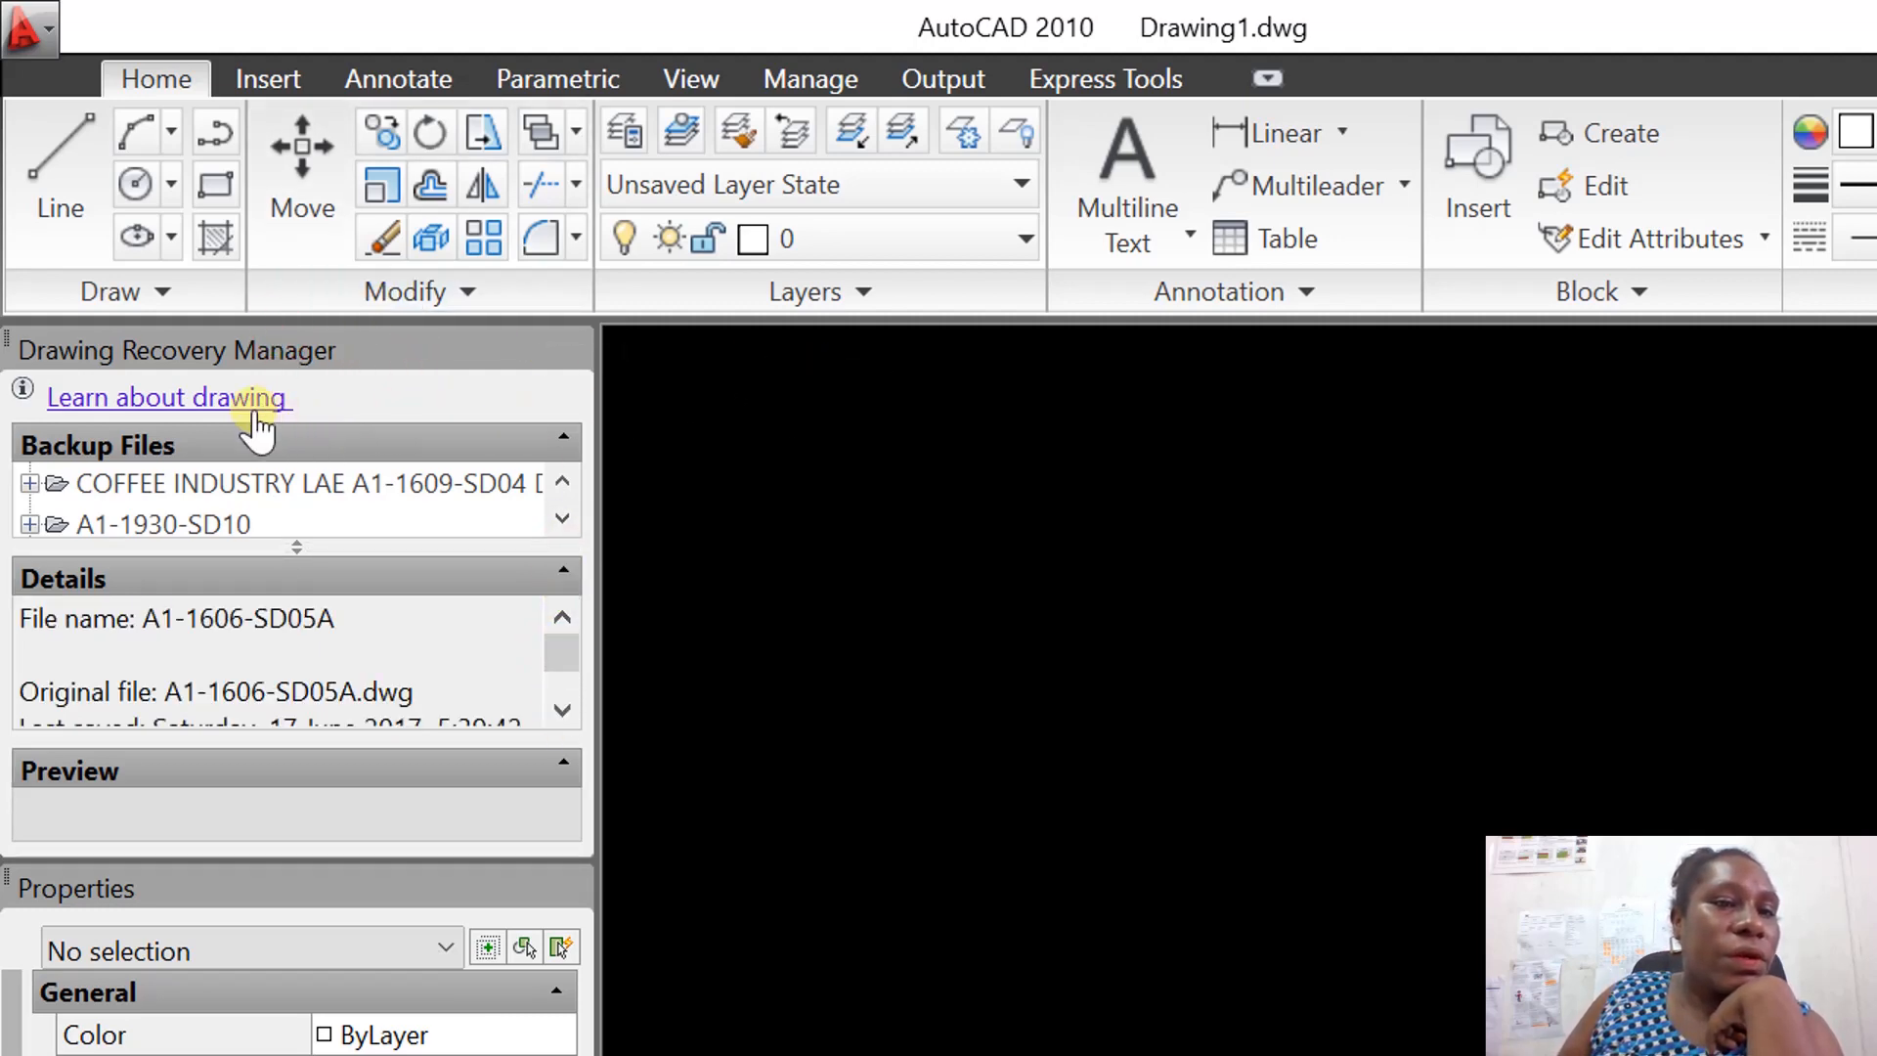
click(562, 518)
click(562, 518)
click(562, 518)
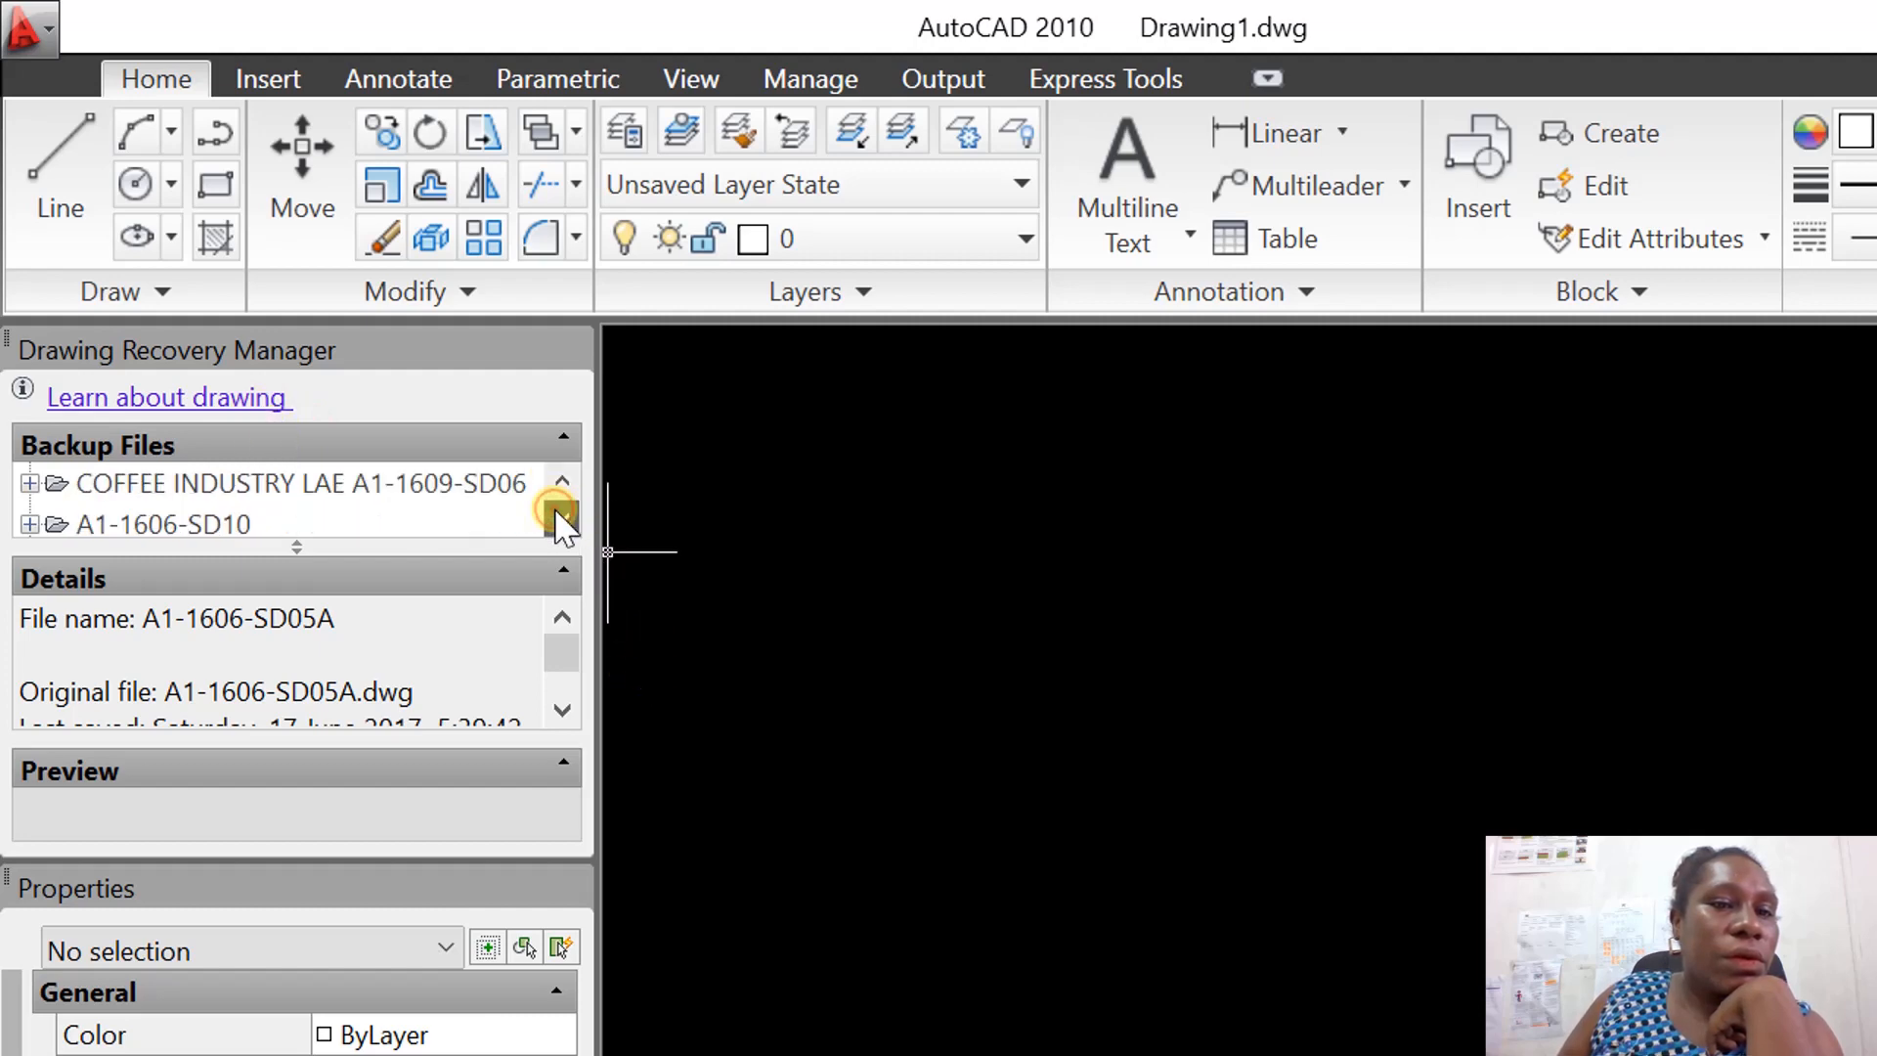
click(562, 518)
click(562, 518)
click(562, 518)
click(562, 518)
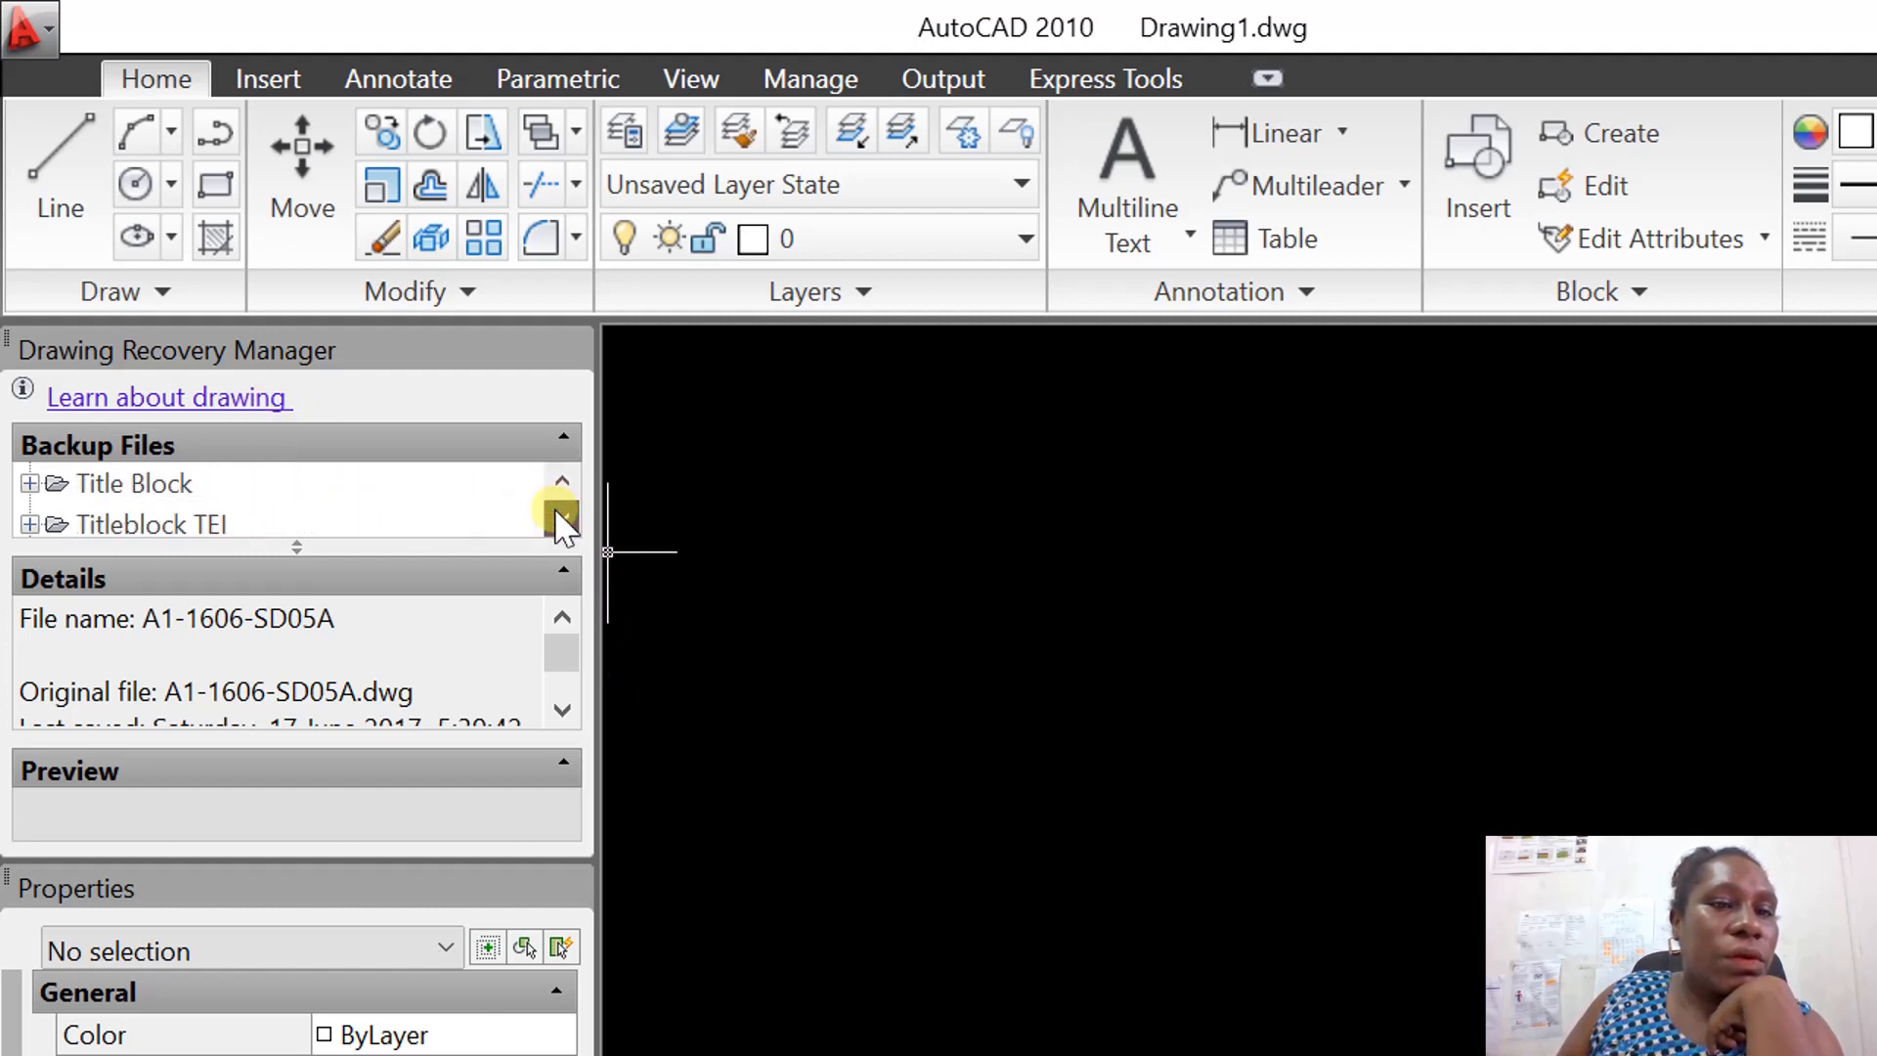
click(562, 519)
click(562, 518)
click(562, 518)
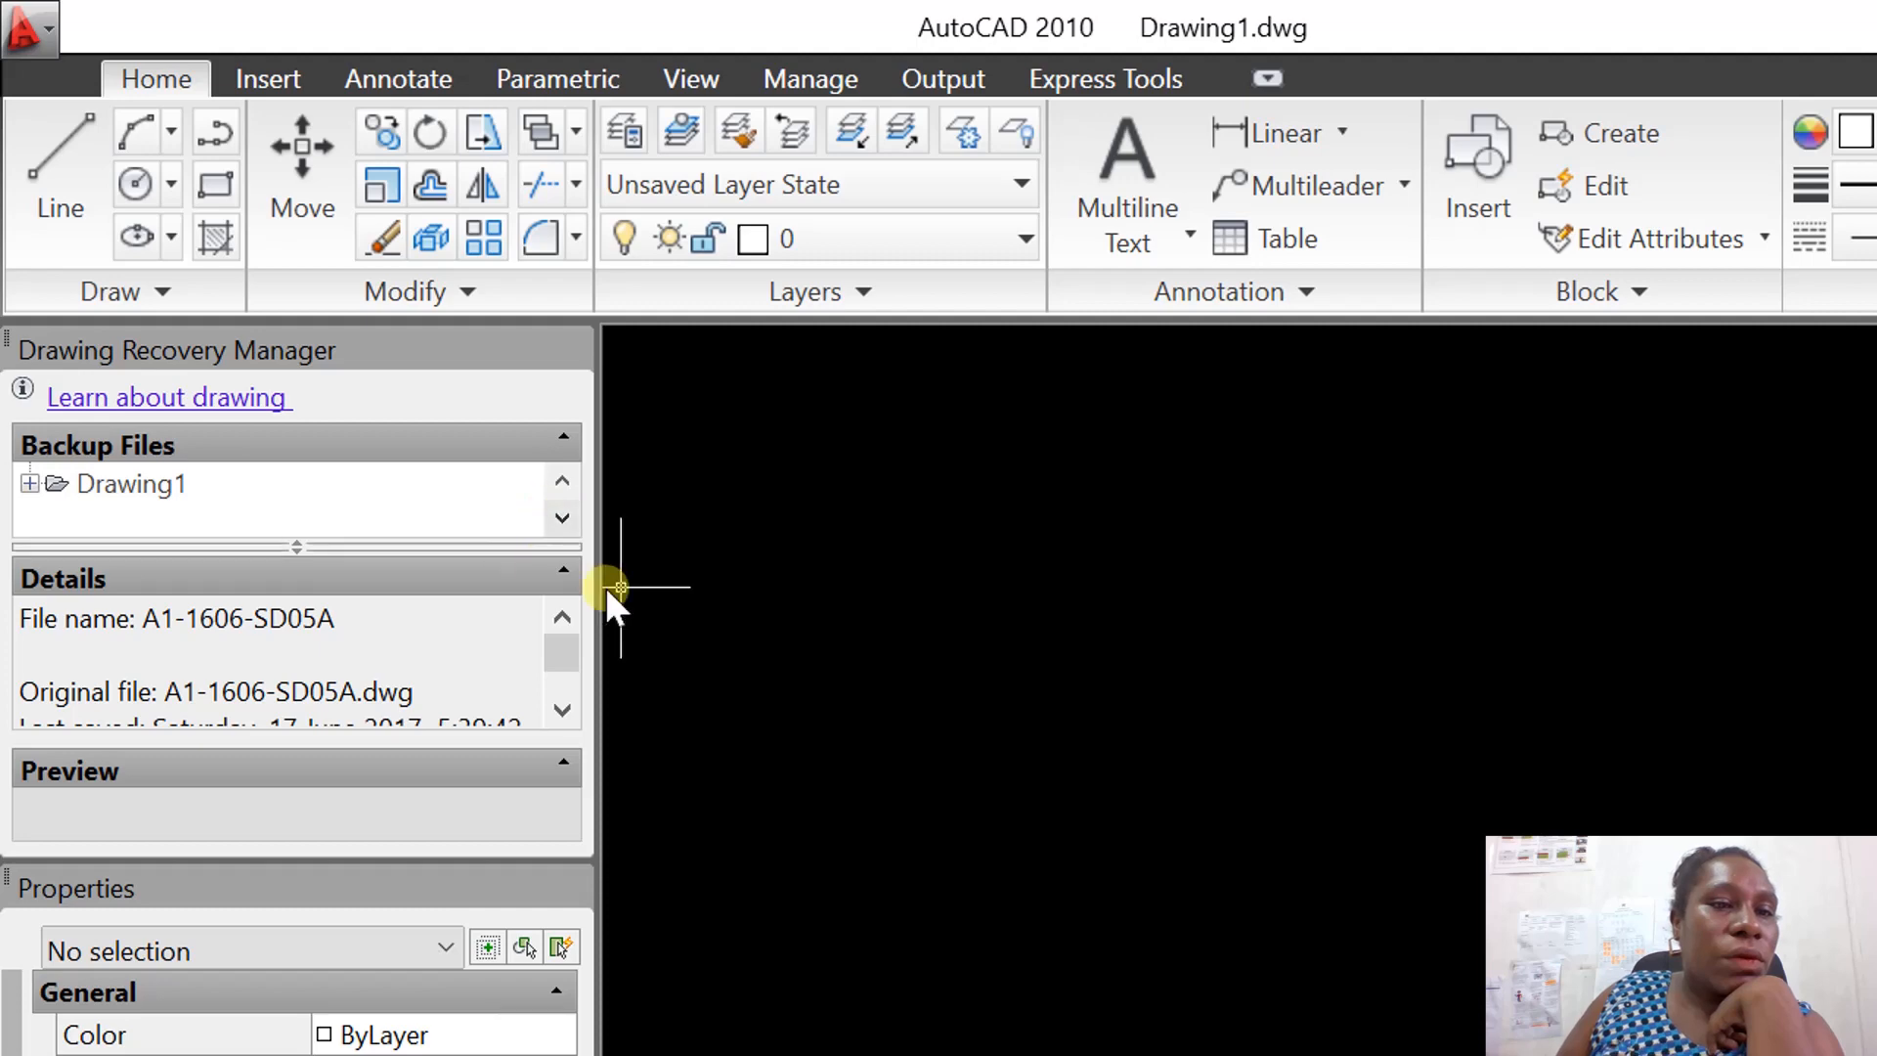
Open the autosave file Drawing1_1_33_6334.sv$ from the Drawing1 backup files.
double_click(50, 484)
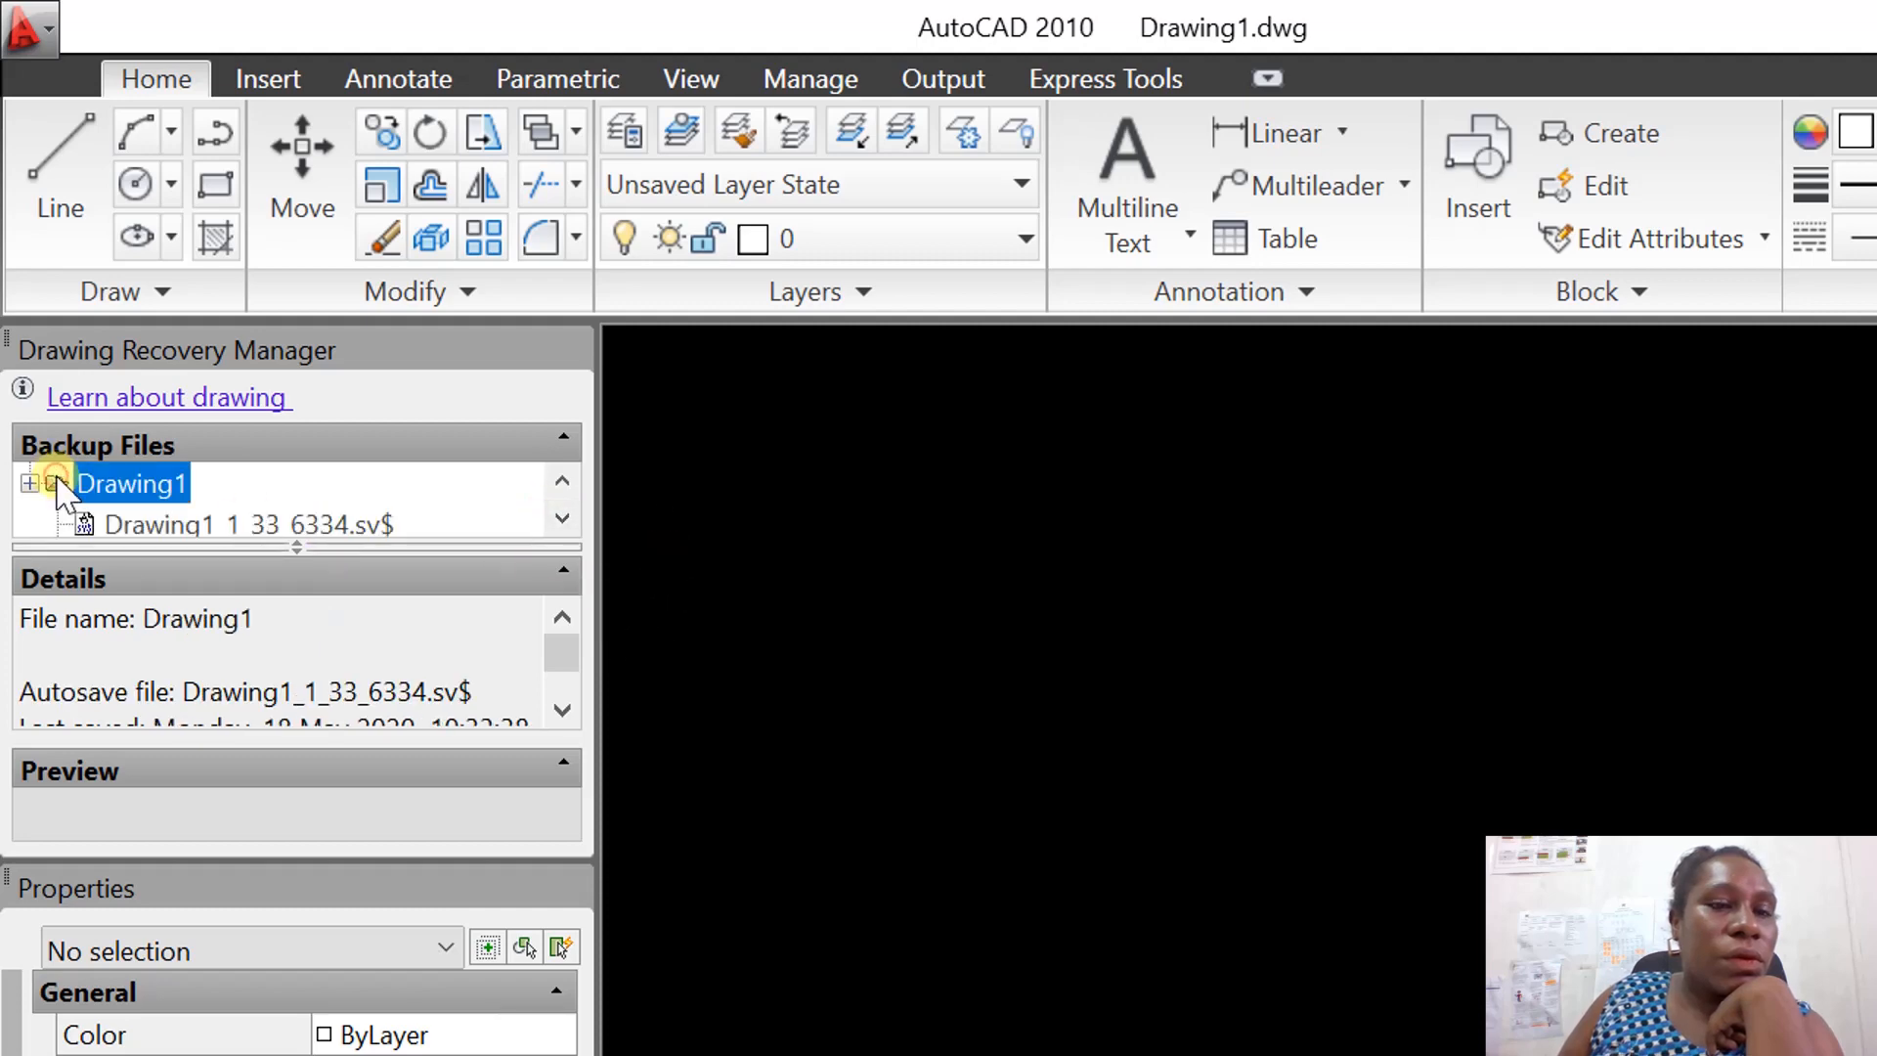
click(137, 525)
scroll(264, 484, down, 1)
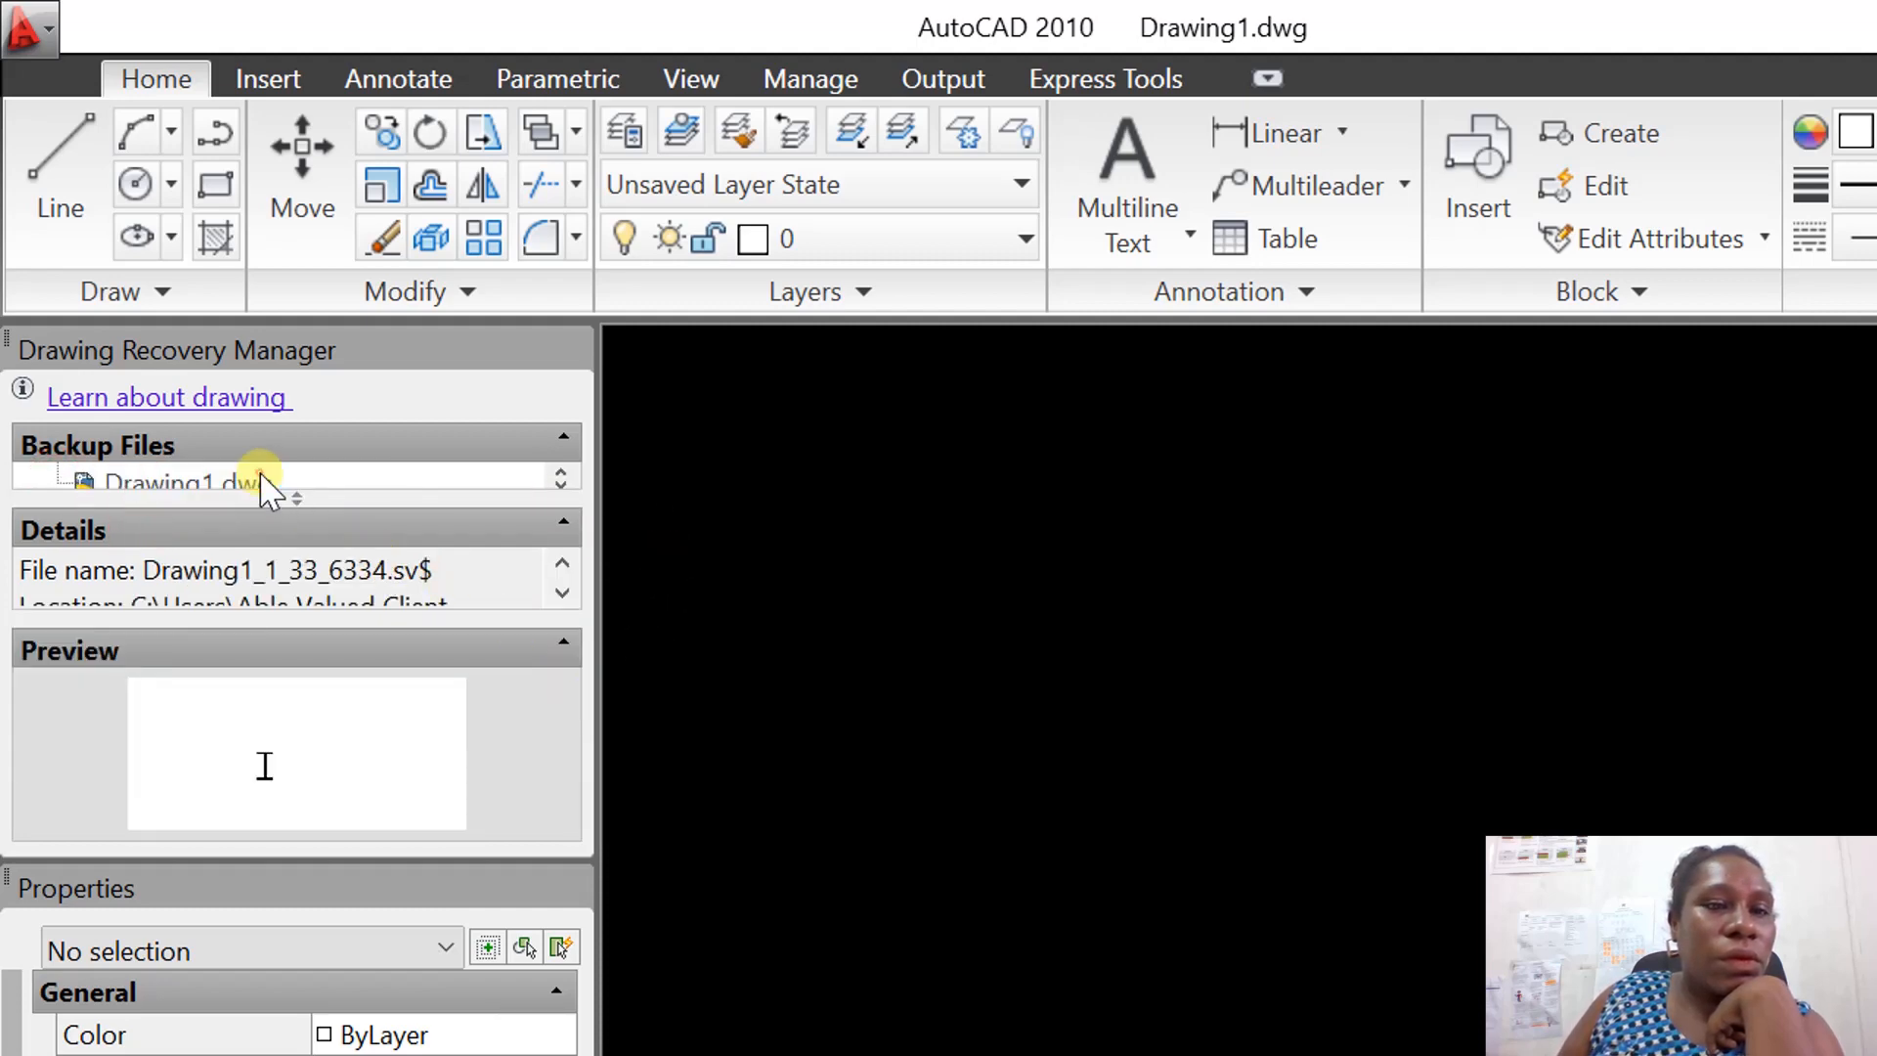
double_click(263, 484)
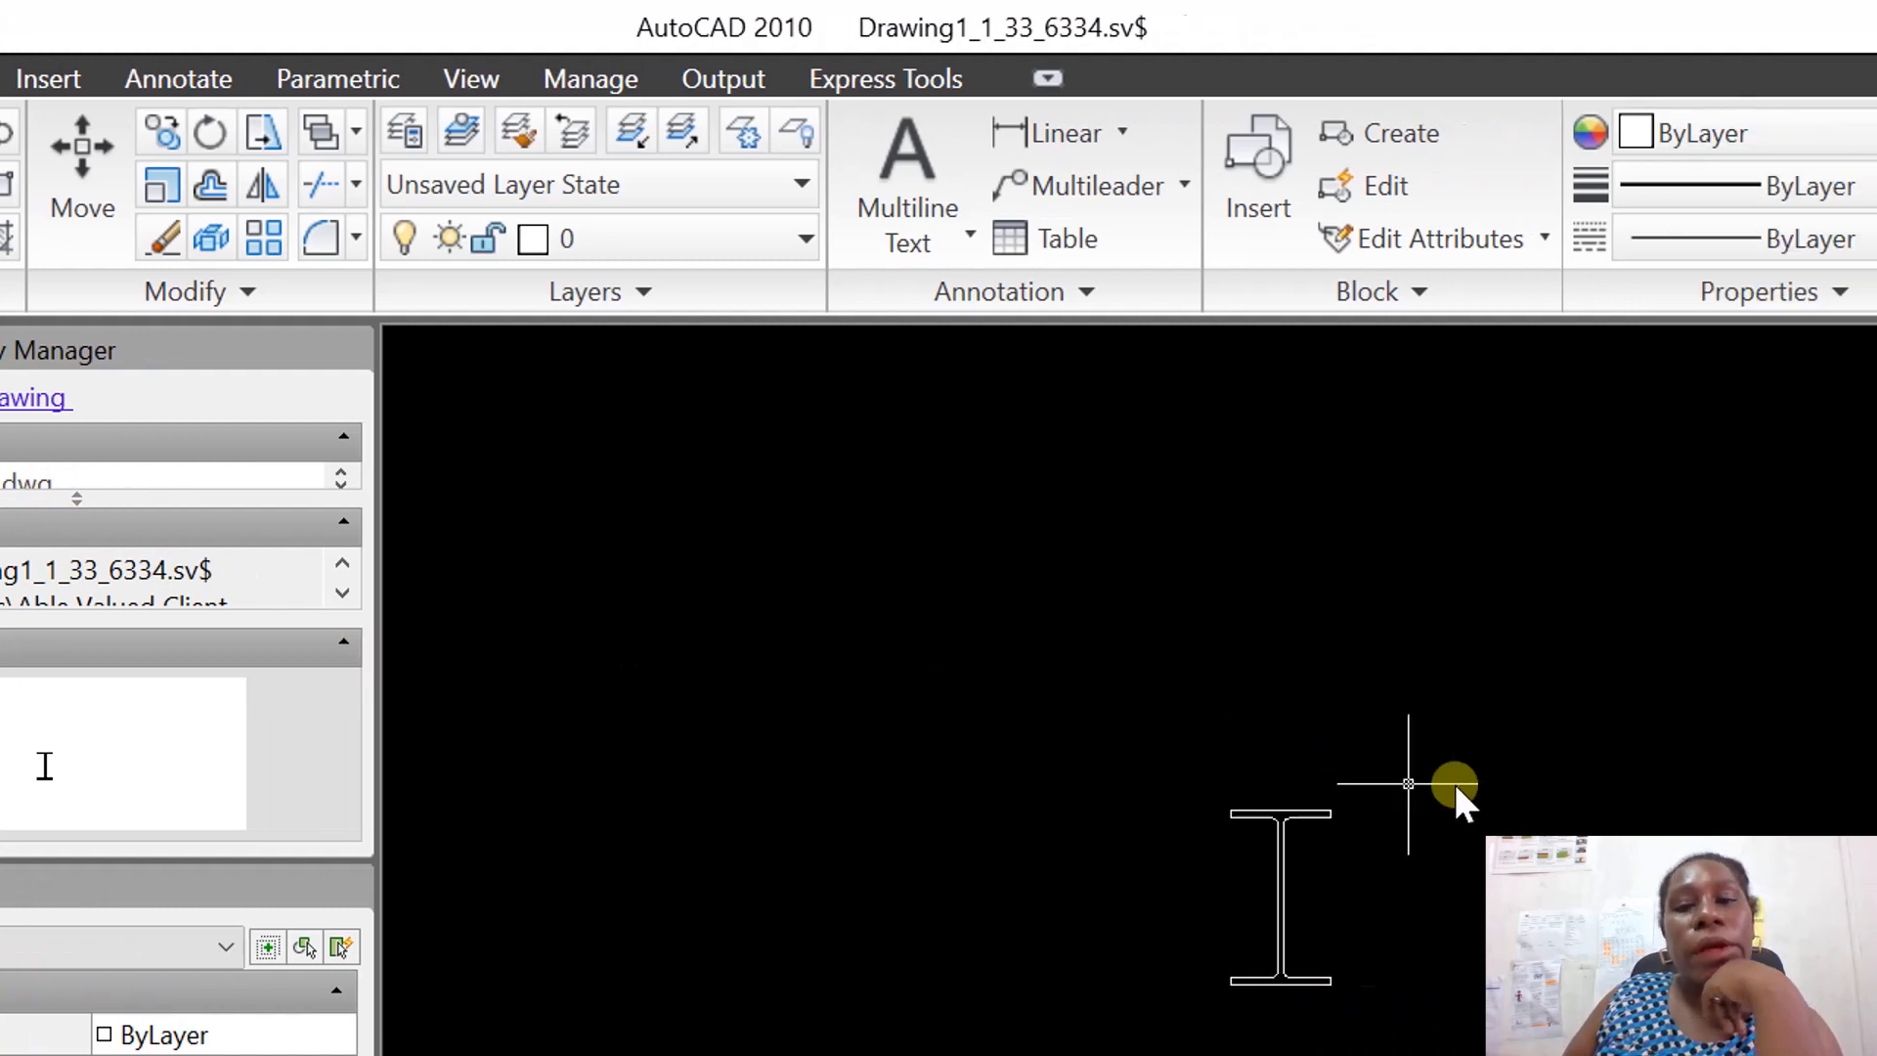
click(33, 15)
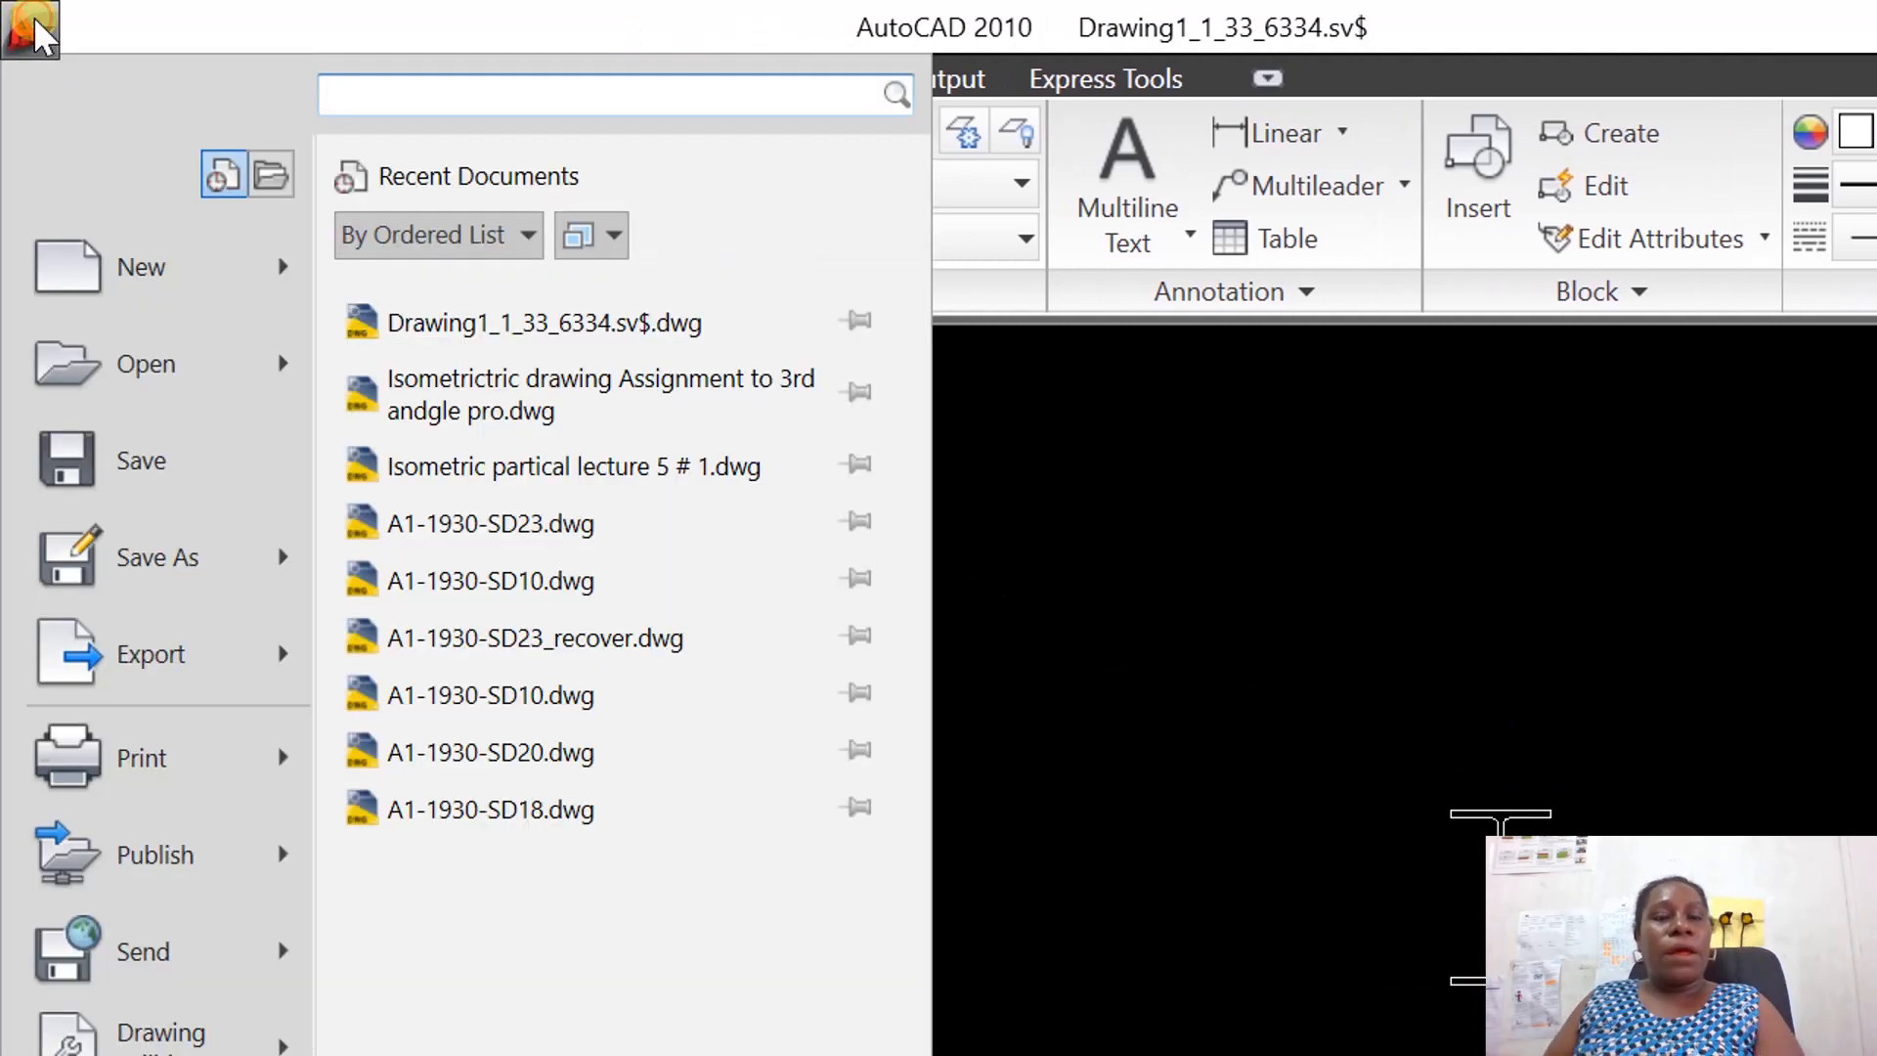
click(1389, 616)
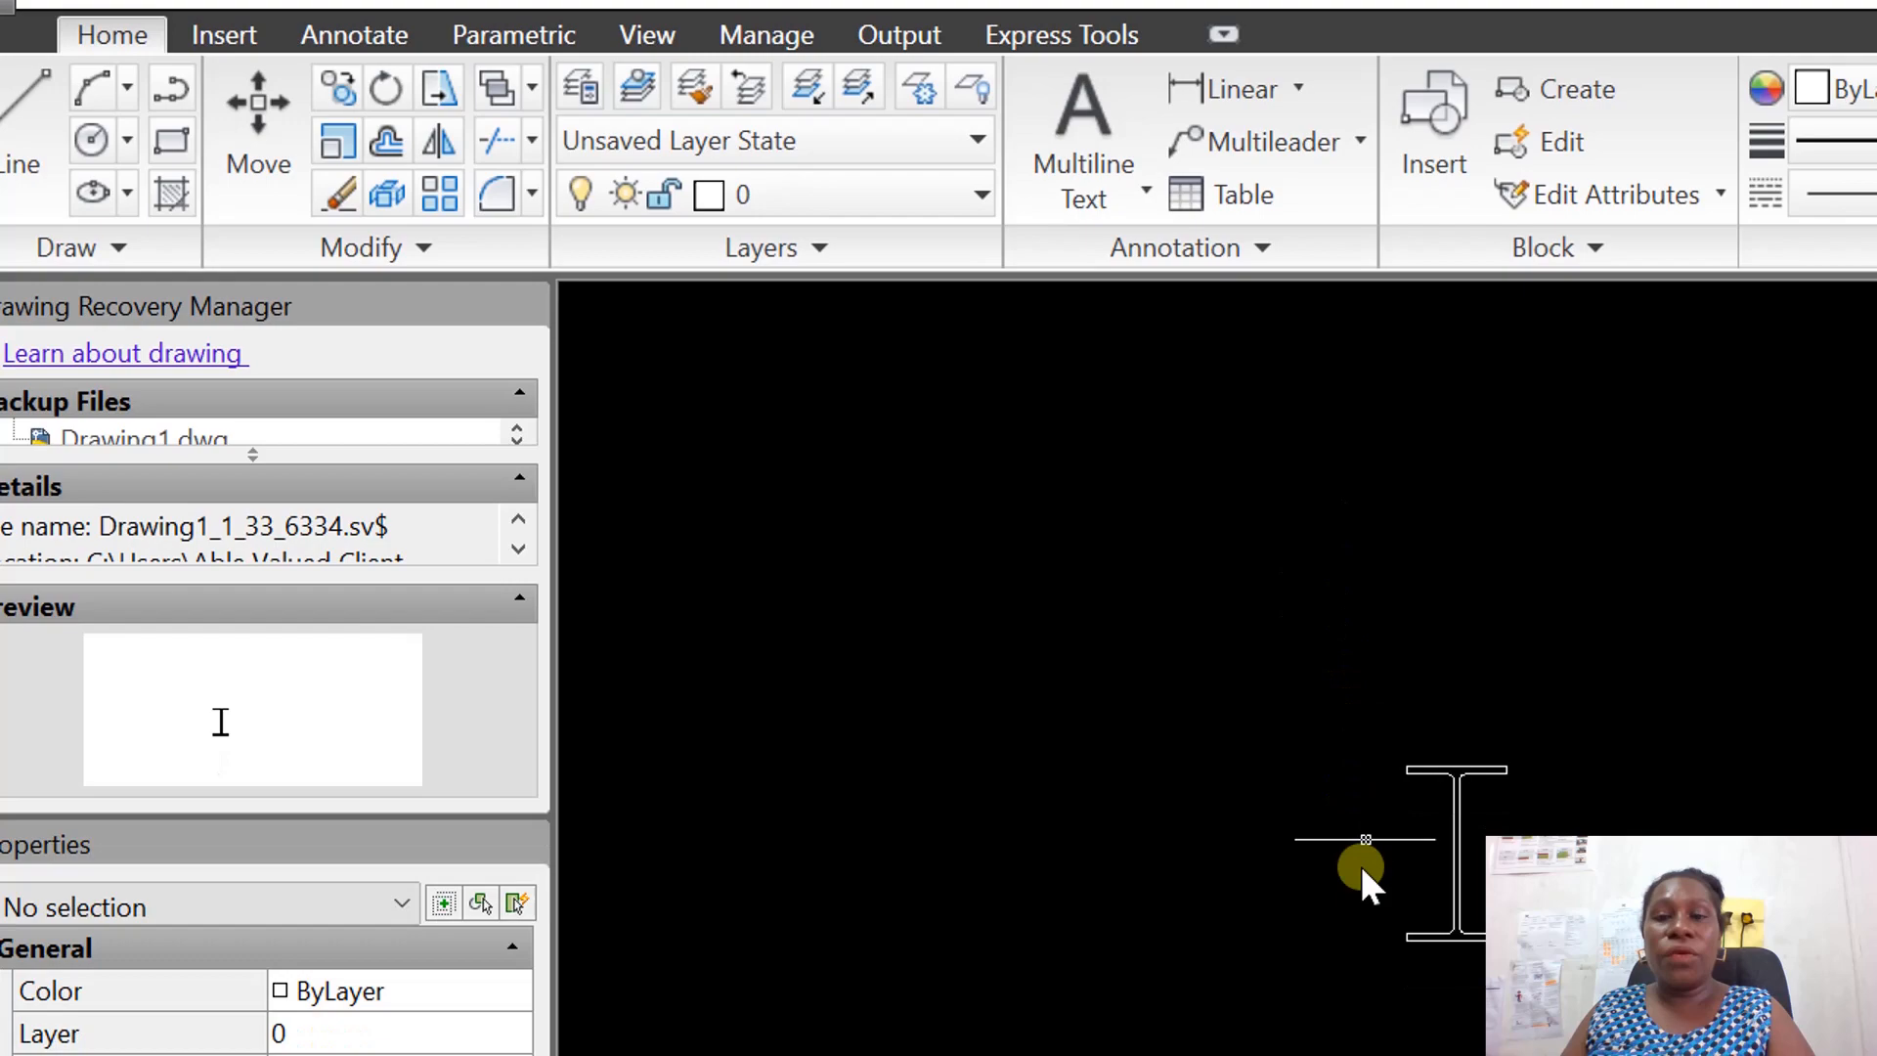
scroll(1397, 967, down, 8)
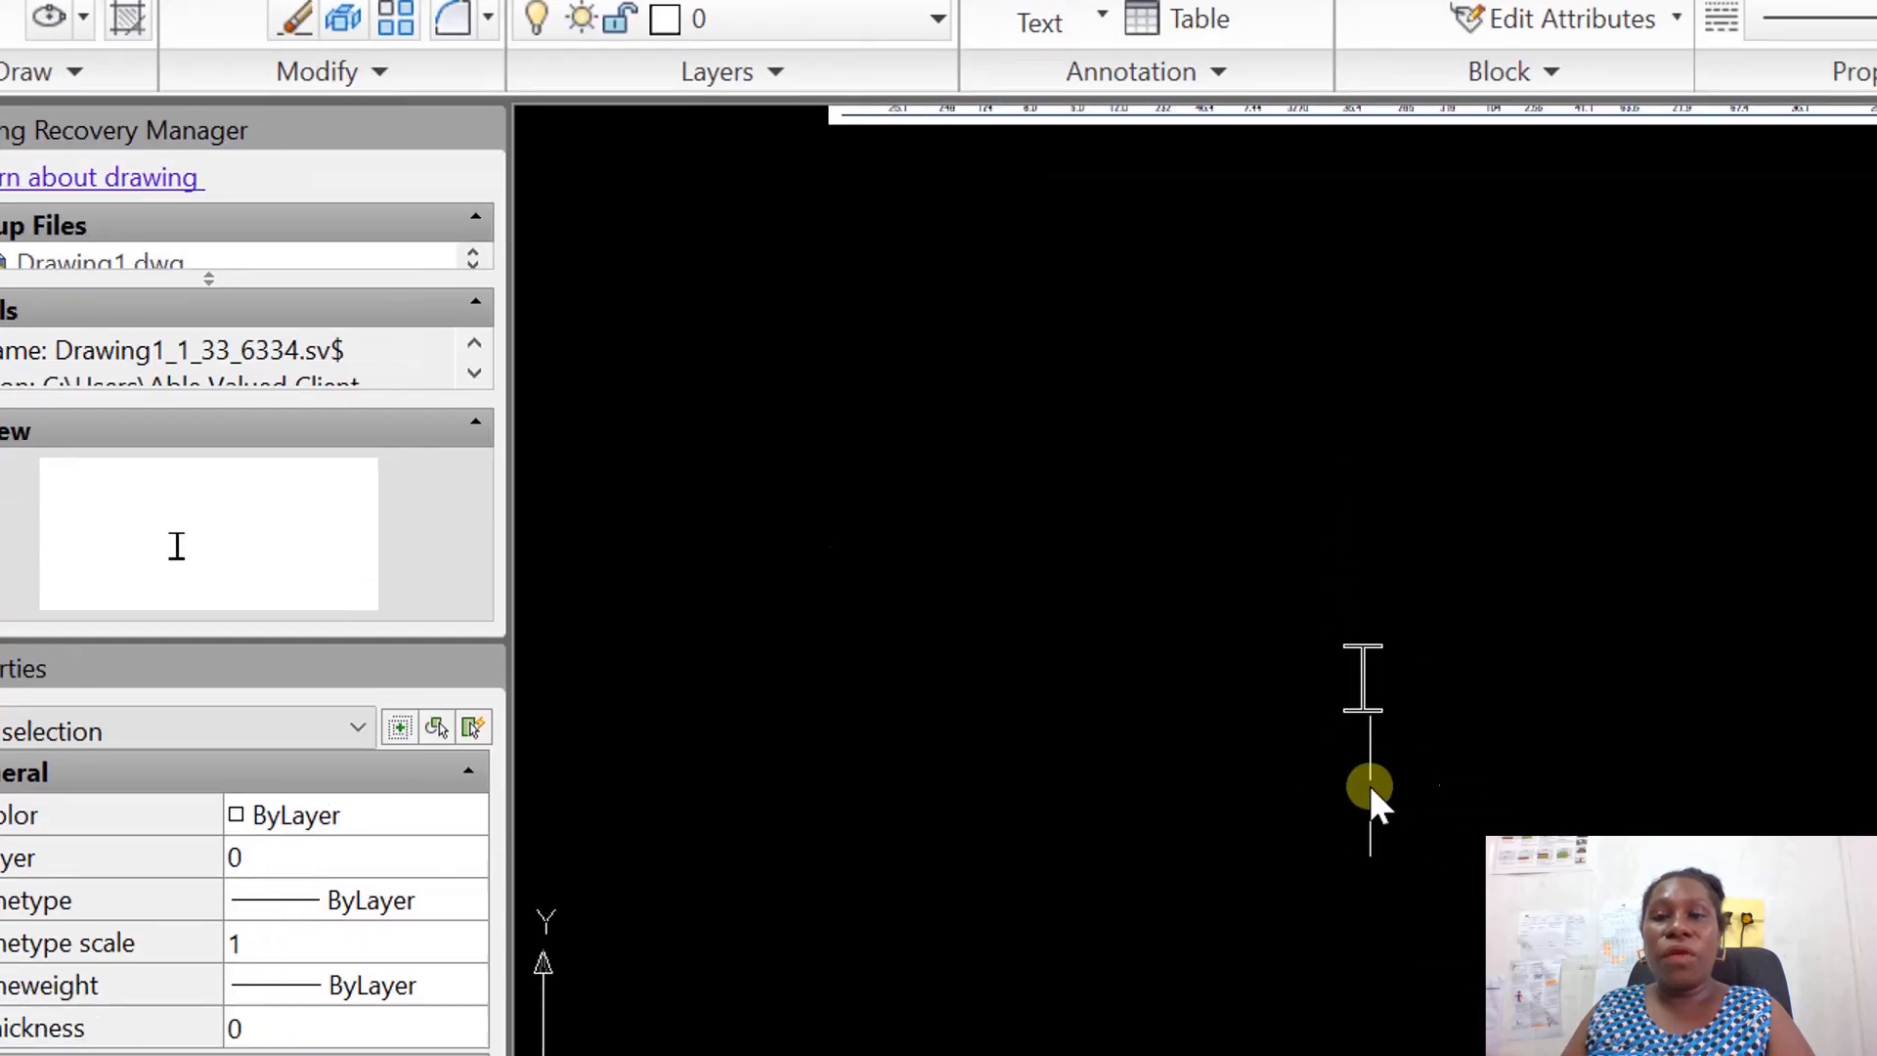
scroll(1370, 645, up, 6)
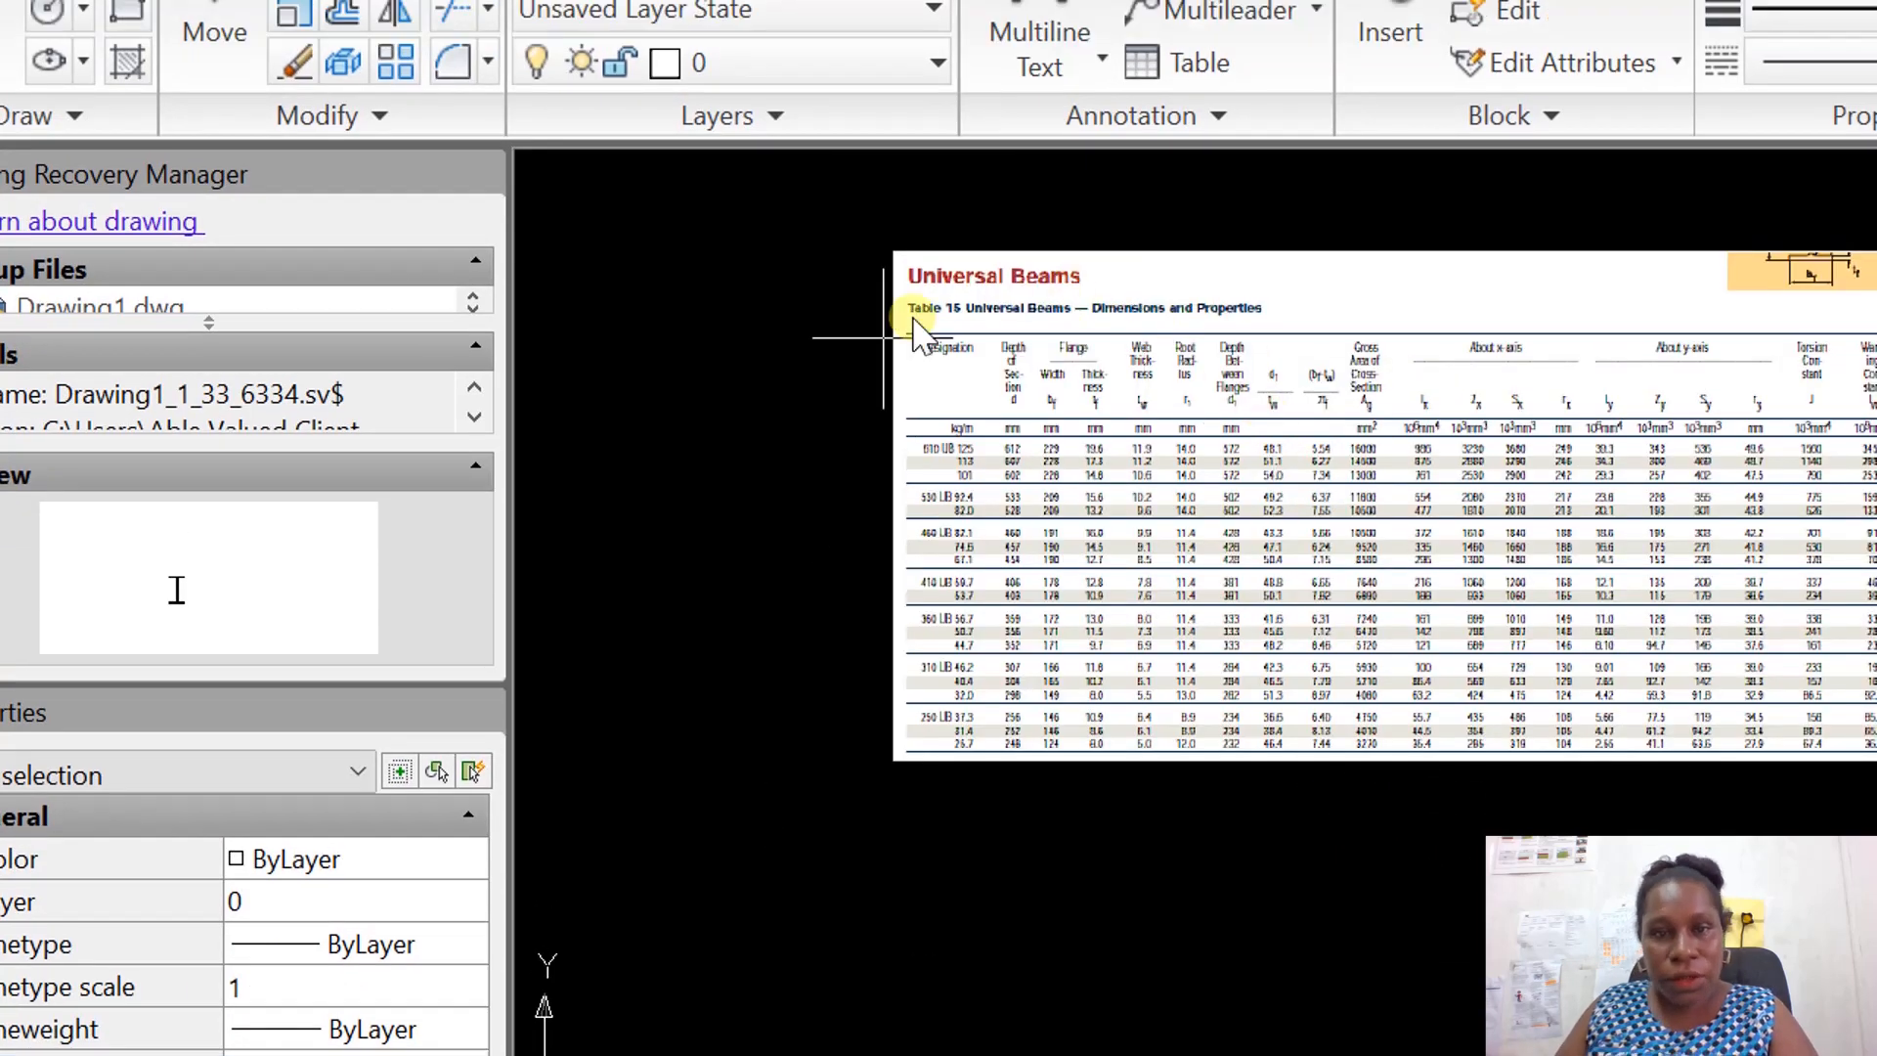
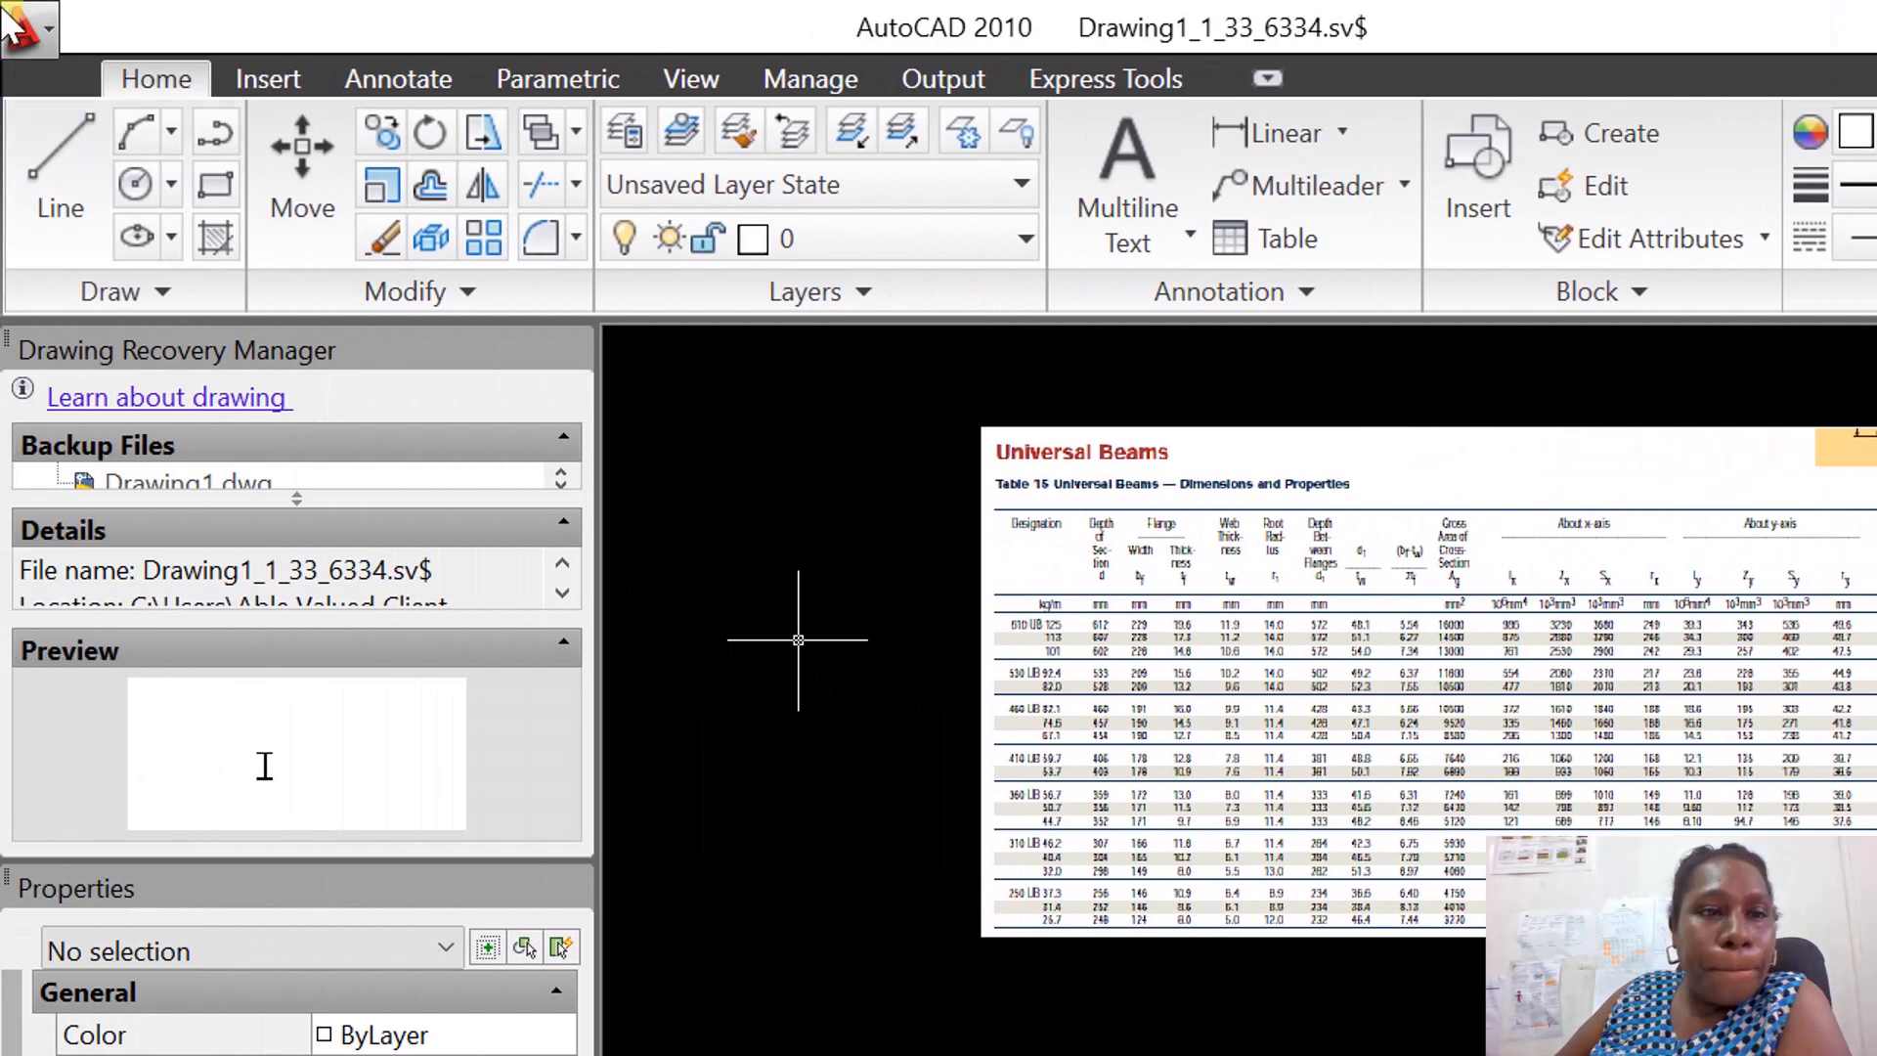
Start saving the recovered drawing under a new name in Documents, entering "Lecture 6 Part 1 Structural Engineering Drawings" as the file name.
click(21, 33)
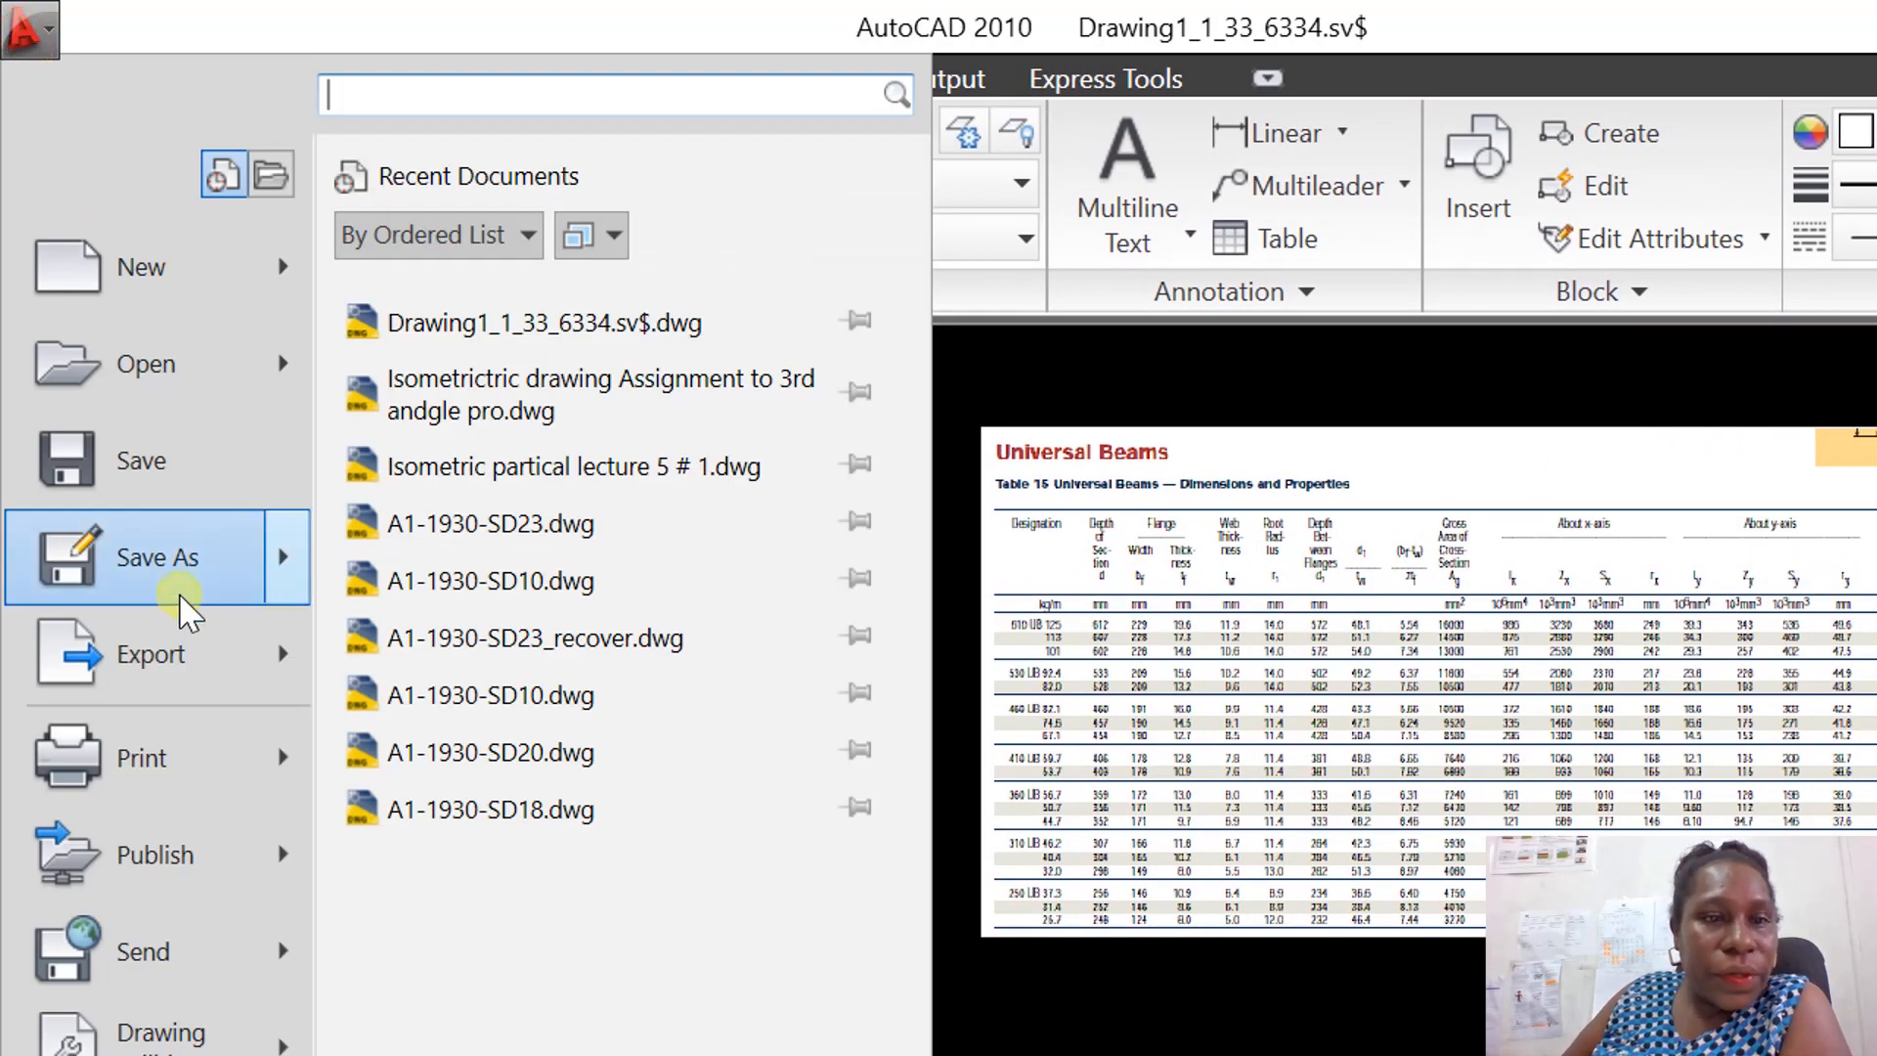
click(173, 493)
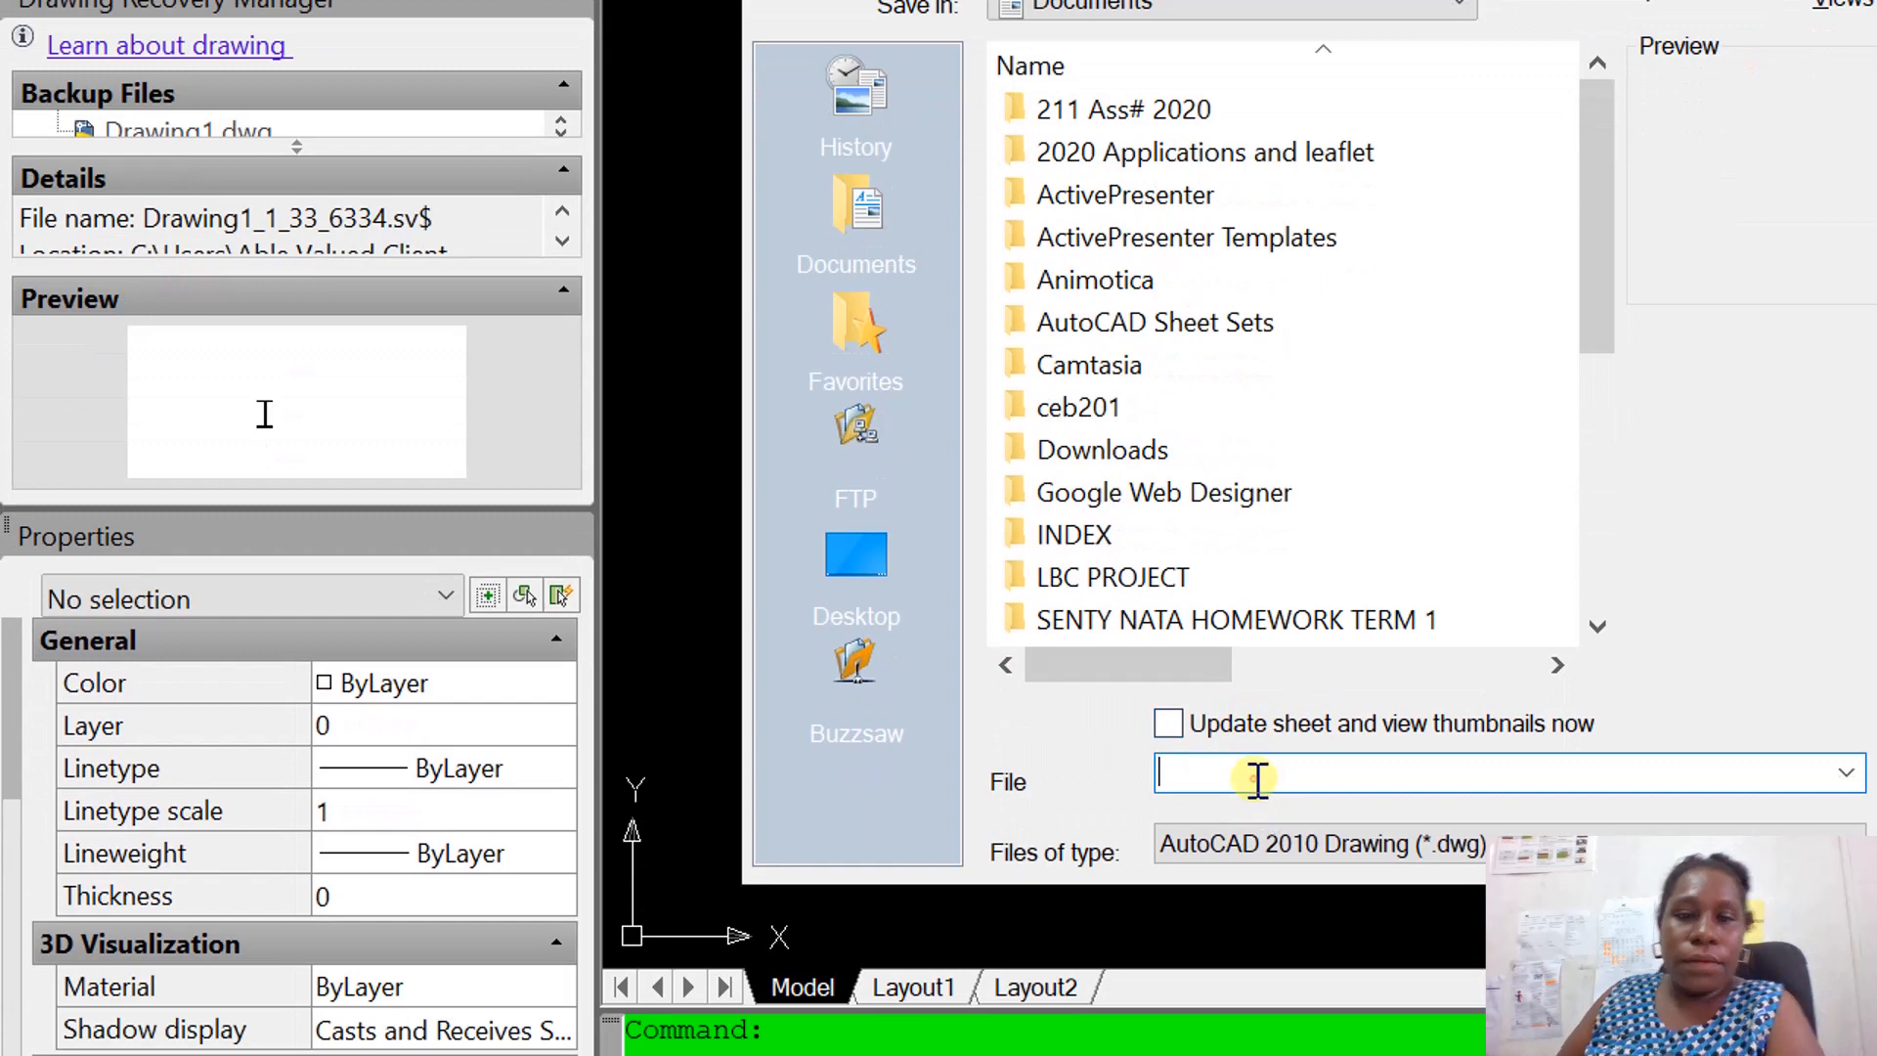
click(1254, 779)
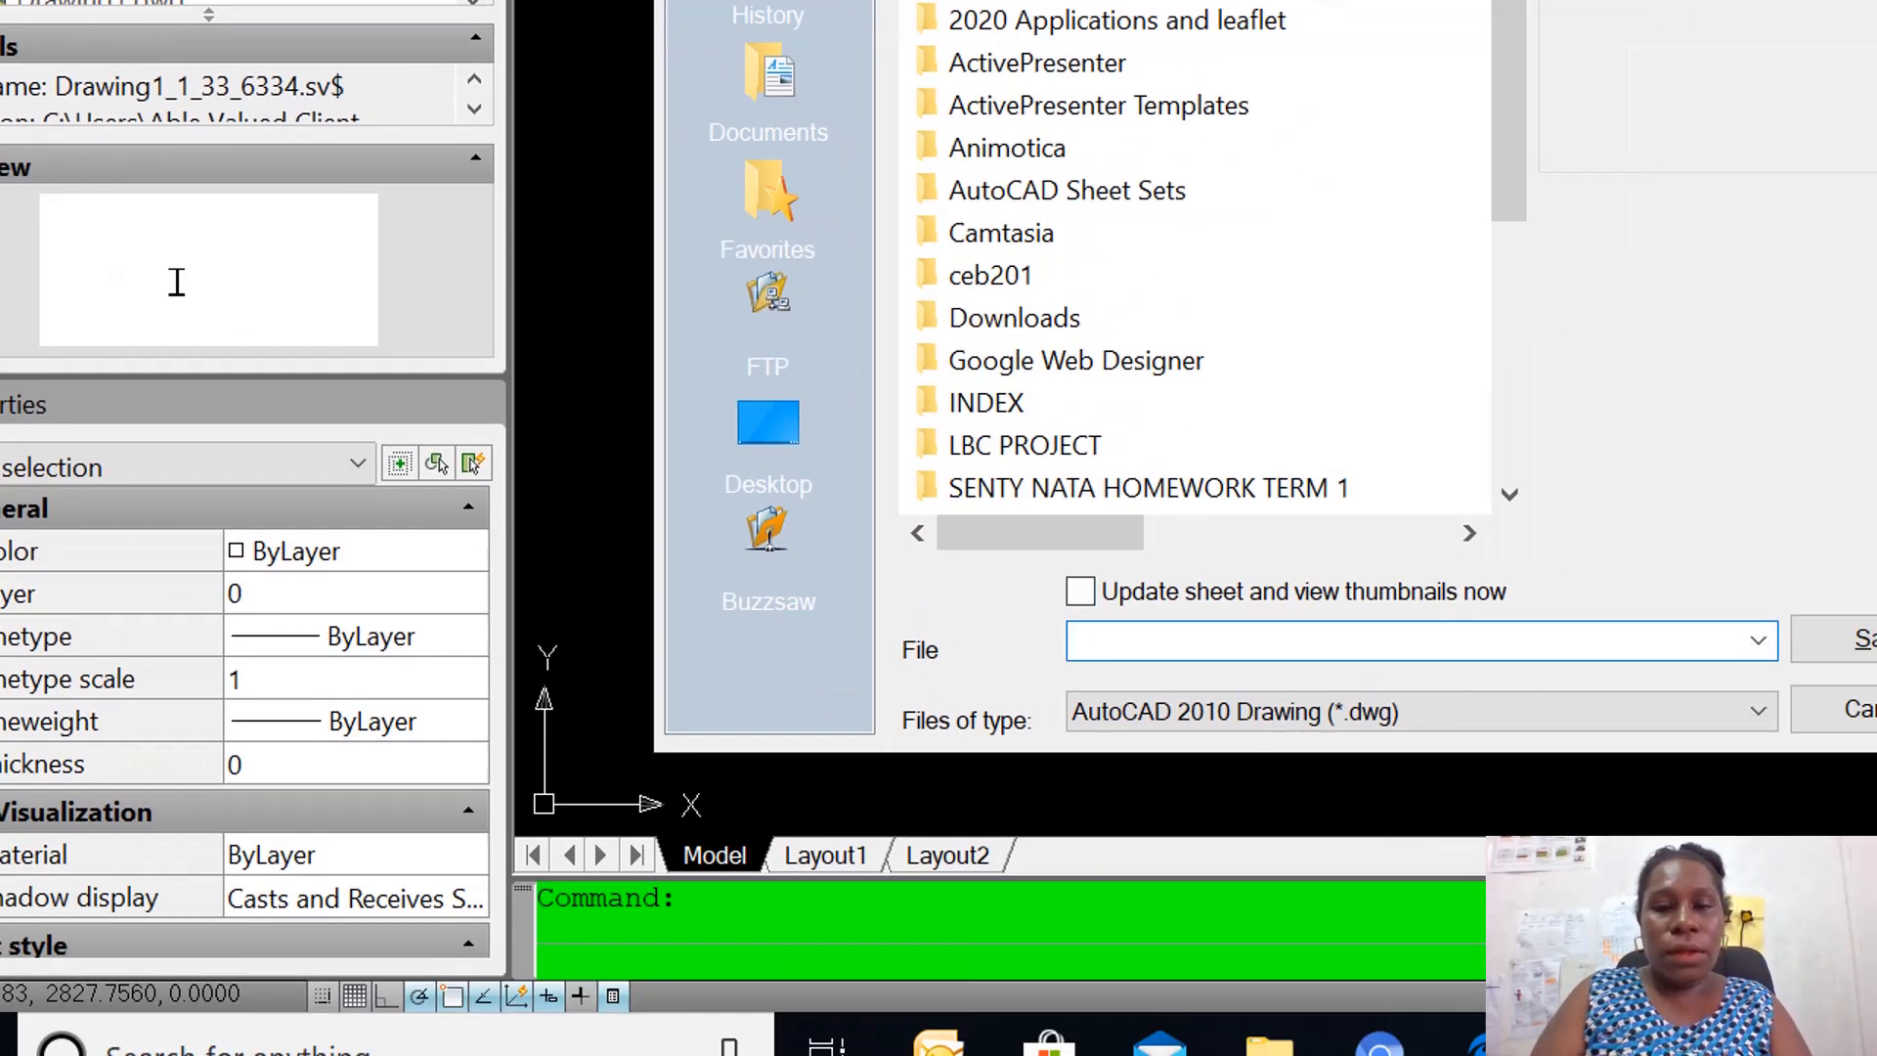
text(I)
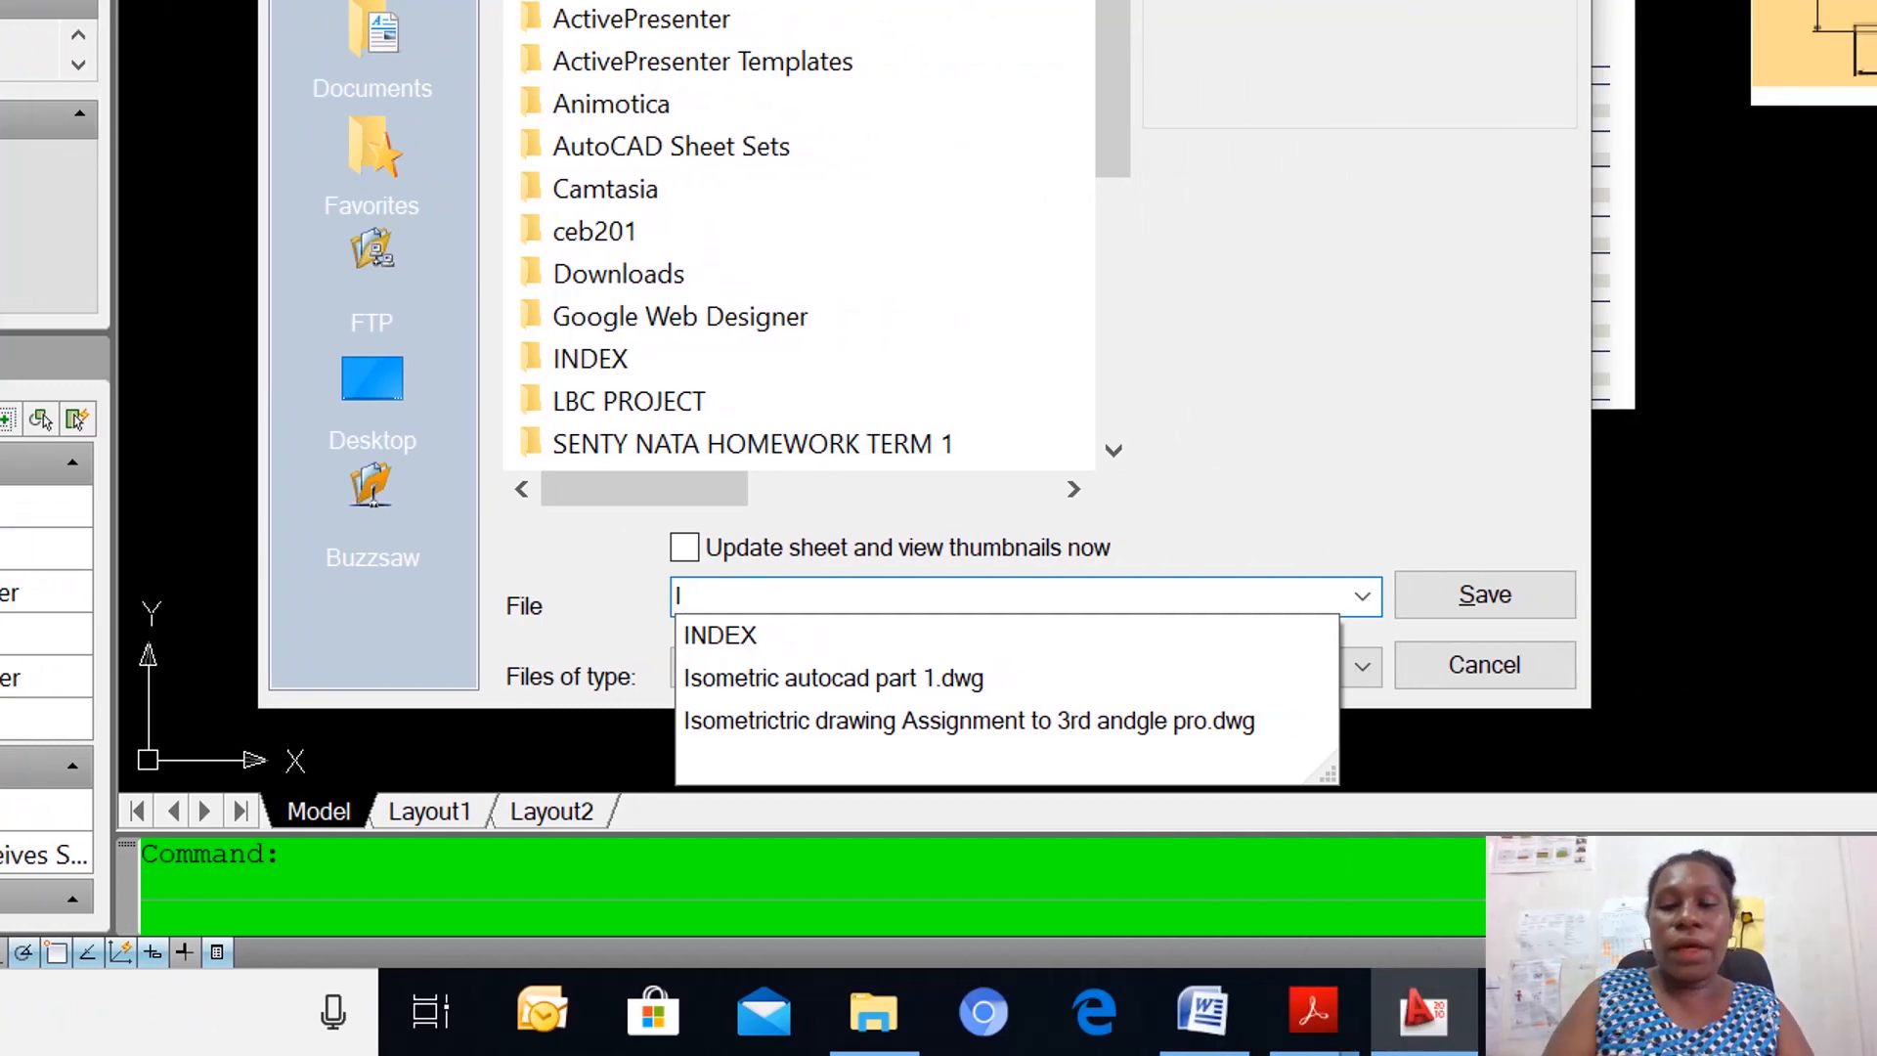
key(BackSpace)
text(Le)
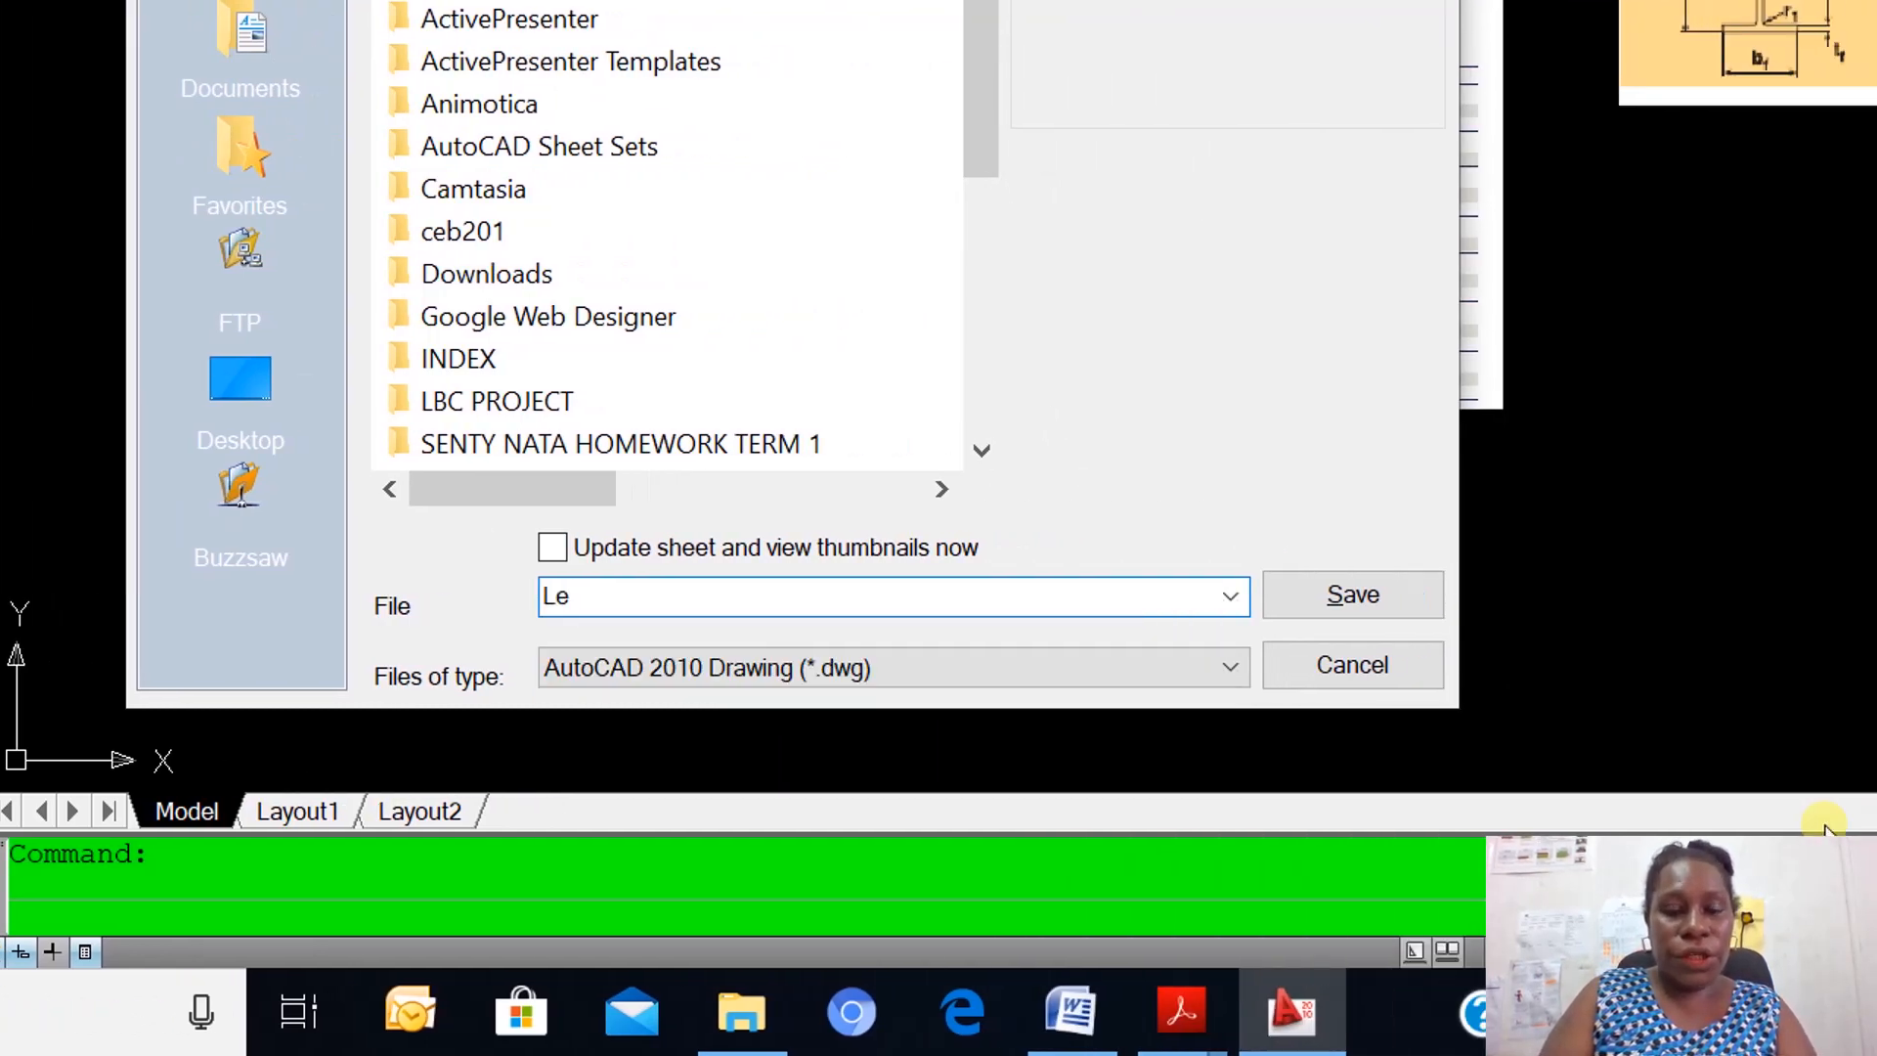
text(cture)
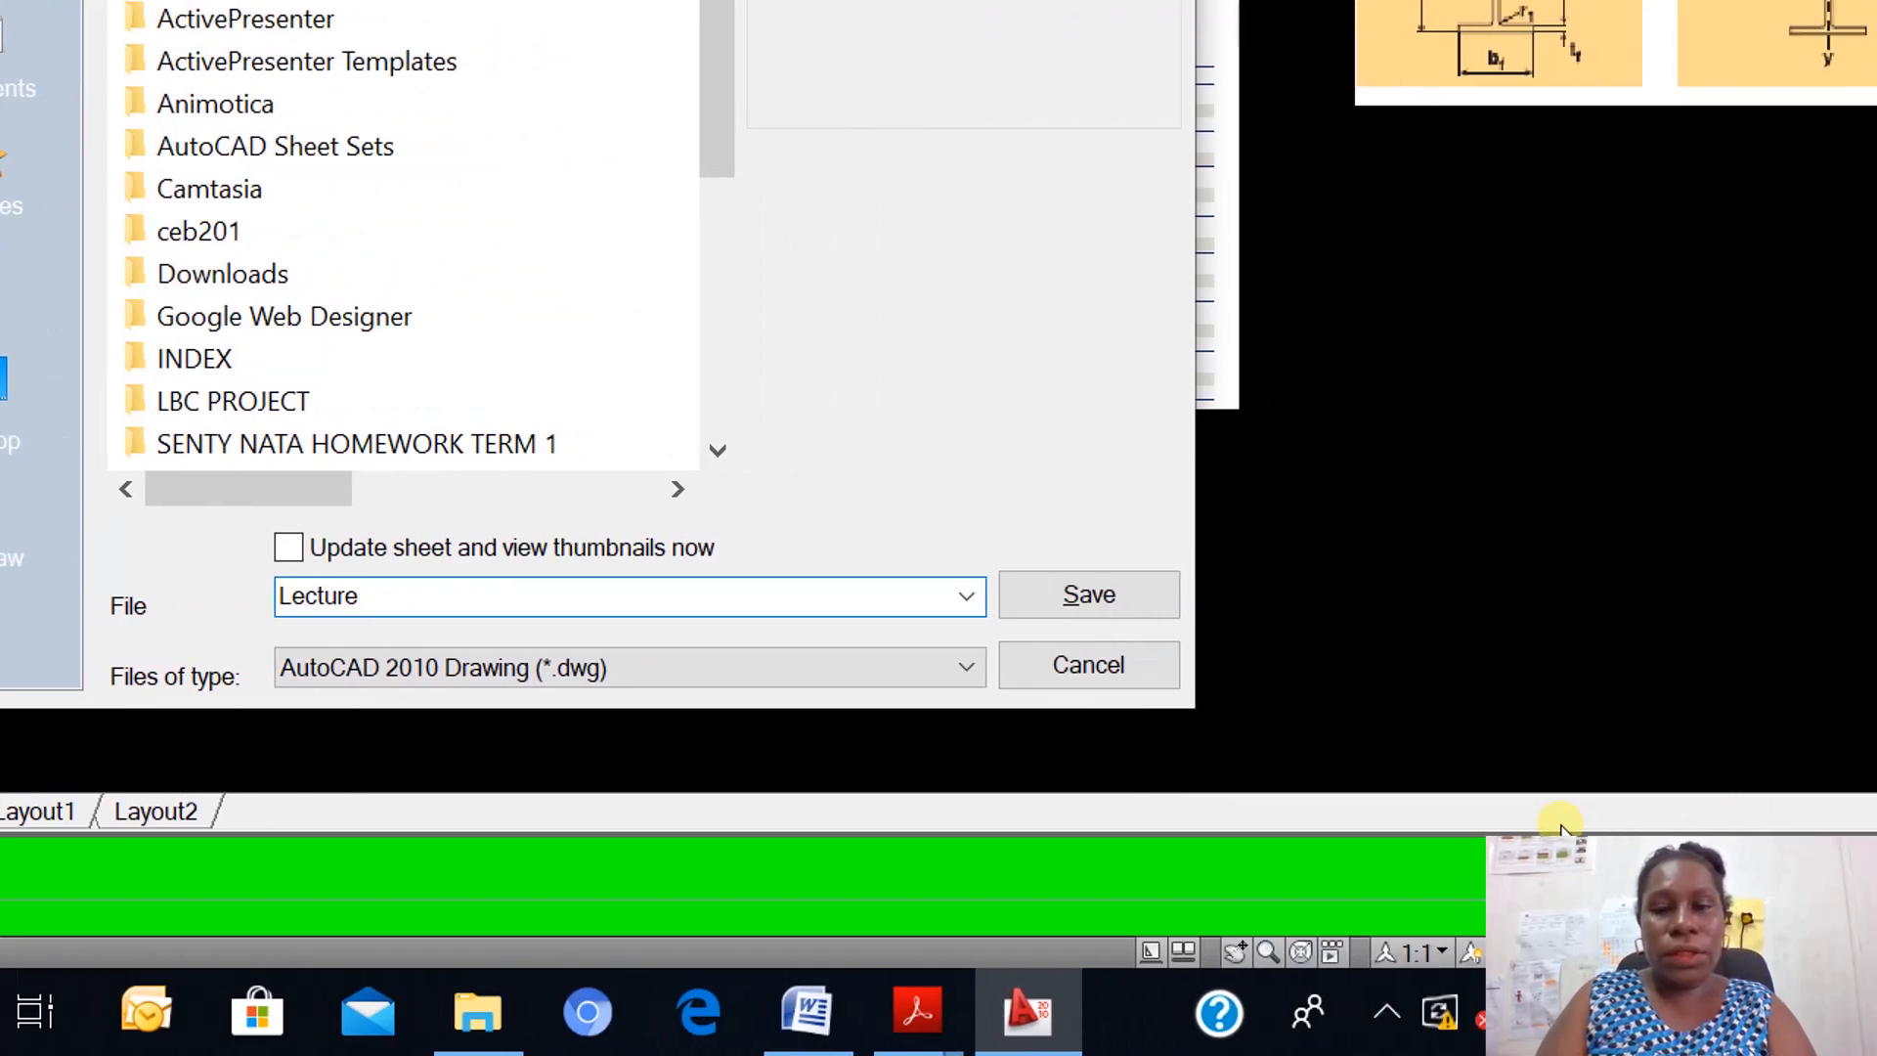
text( 6 Part)
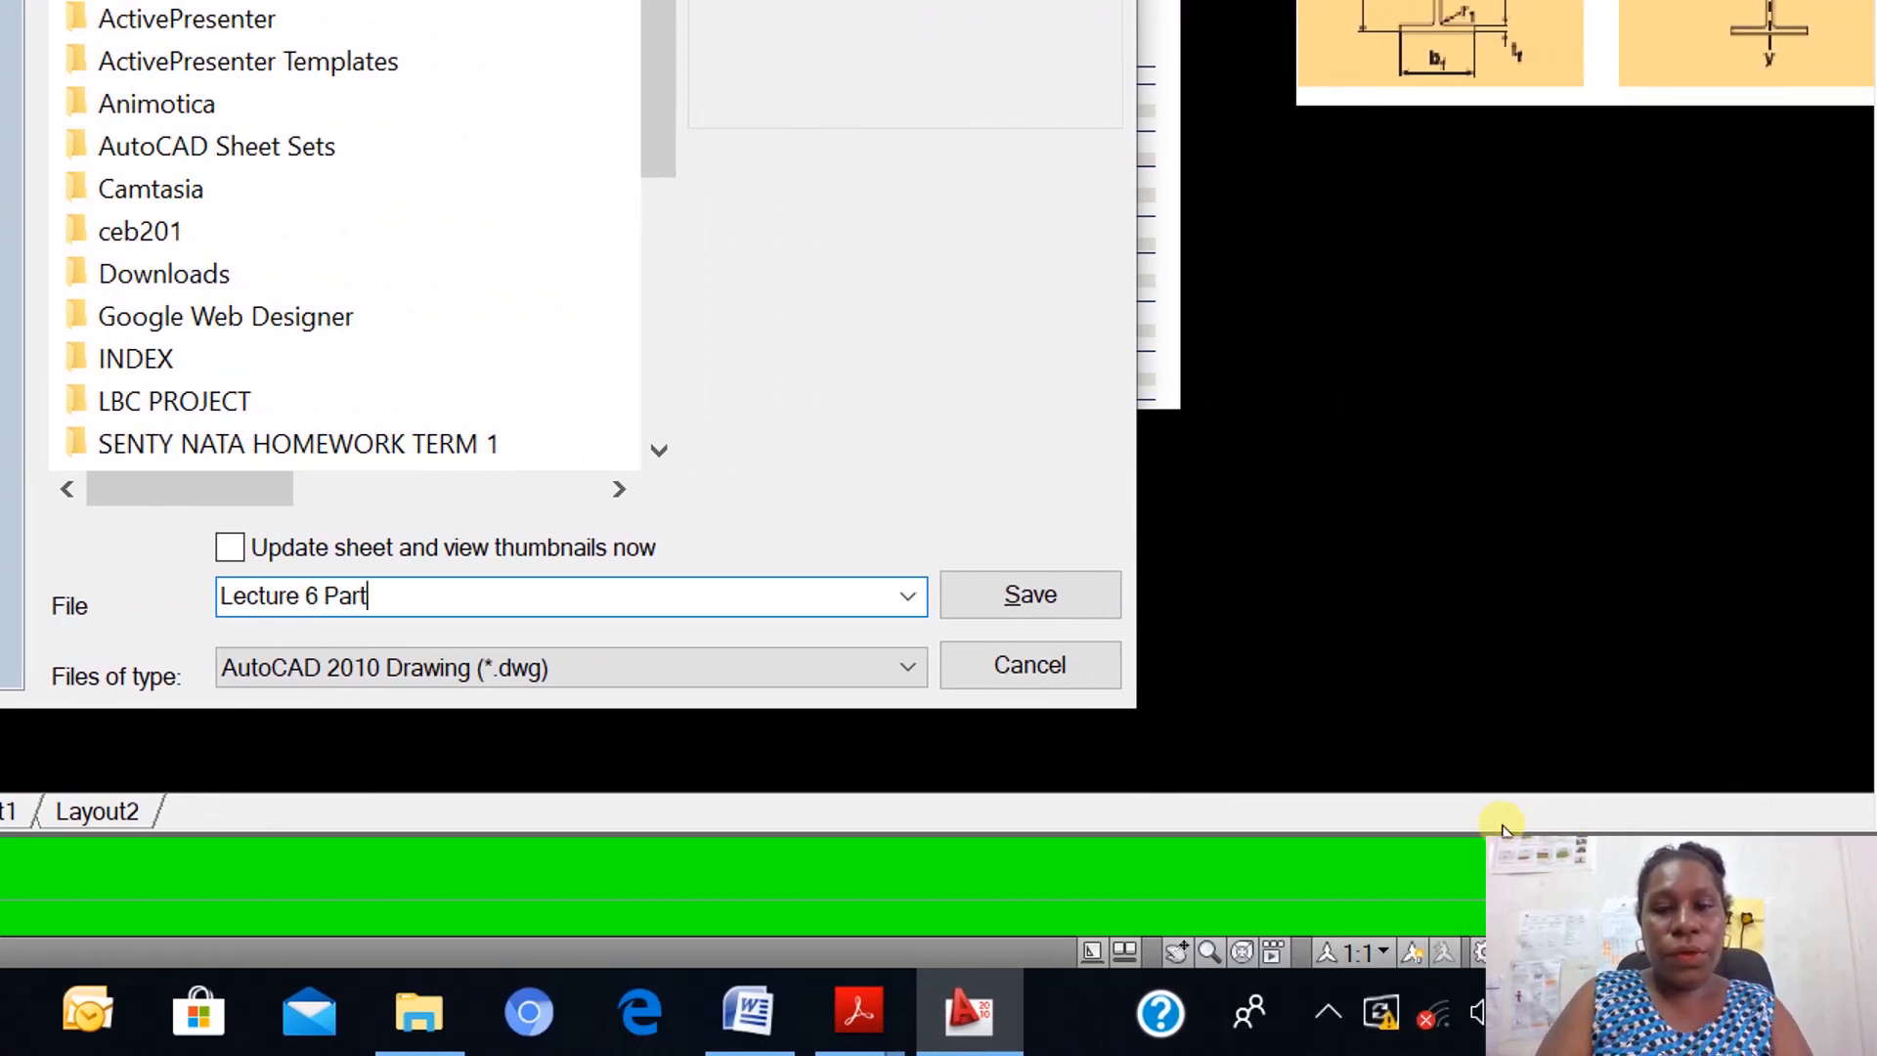
text( 1)
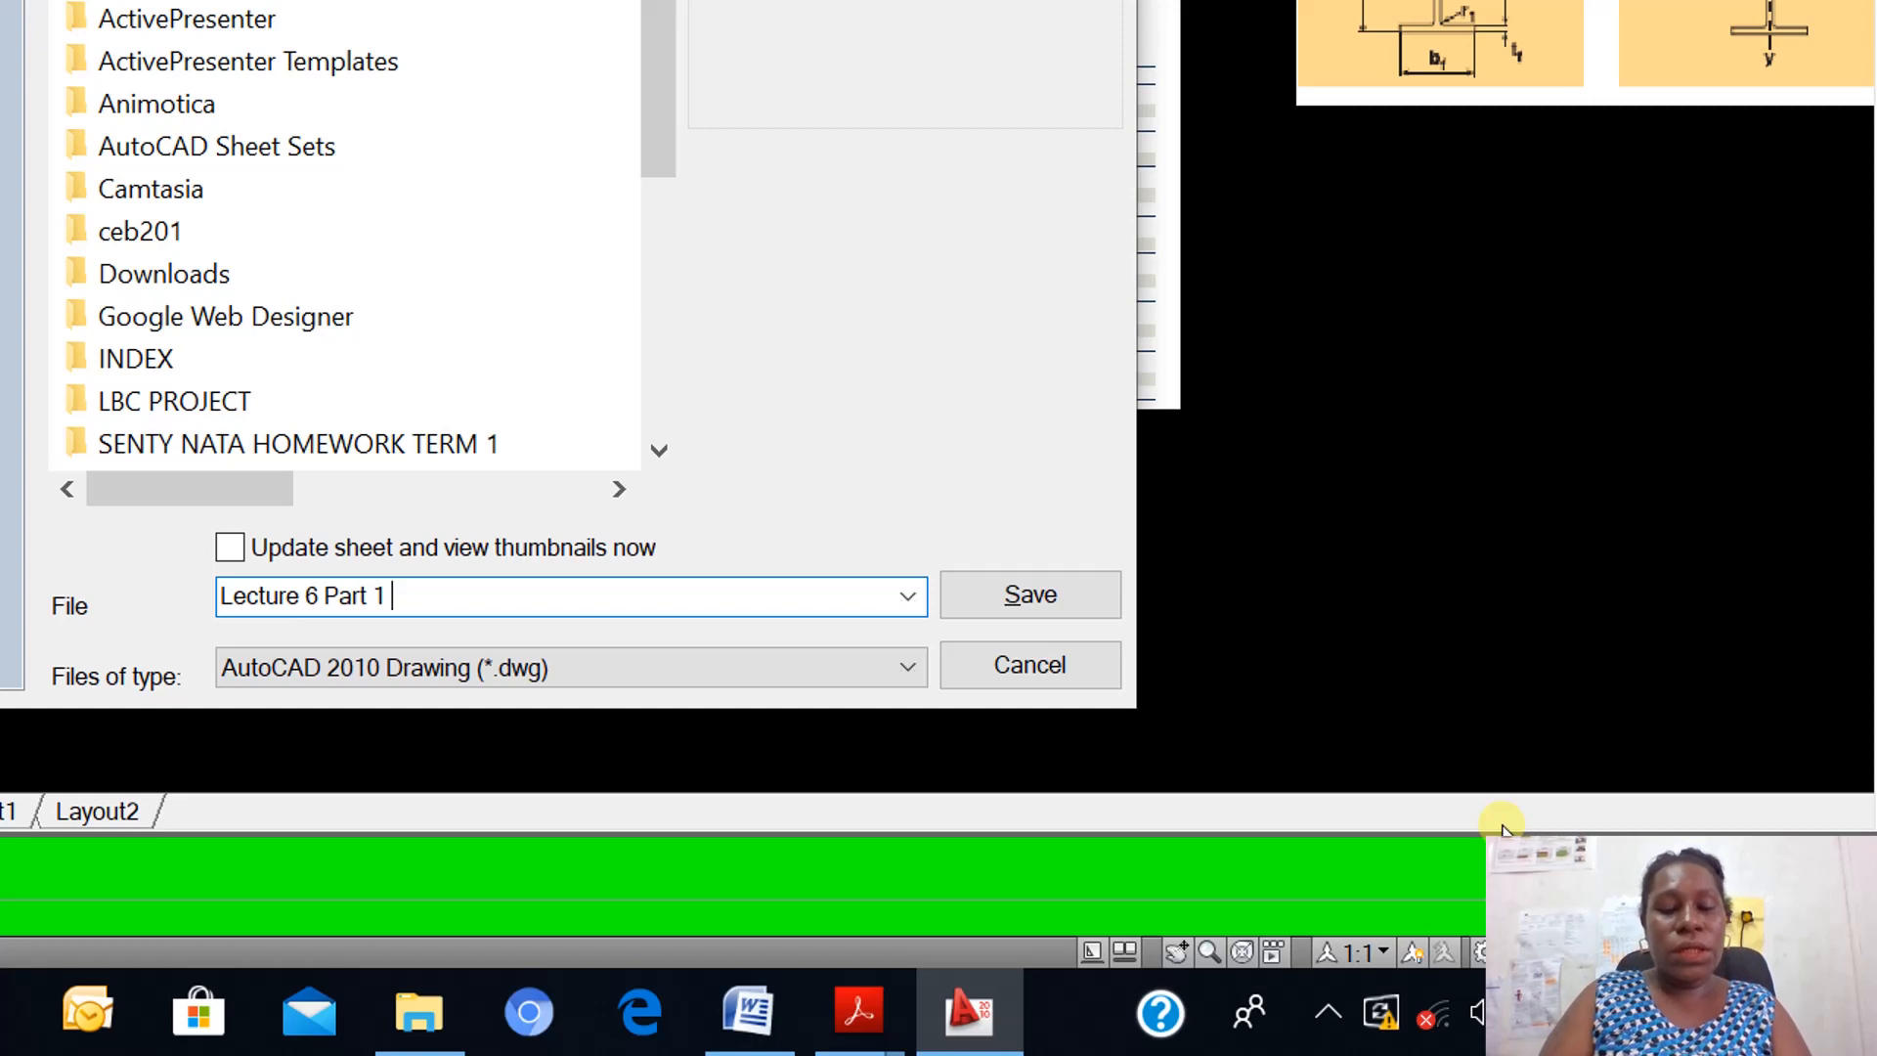
text( Struct)
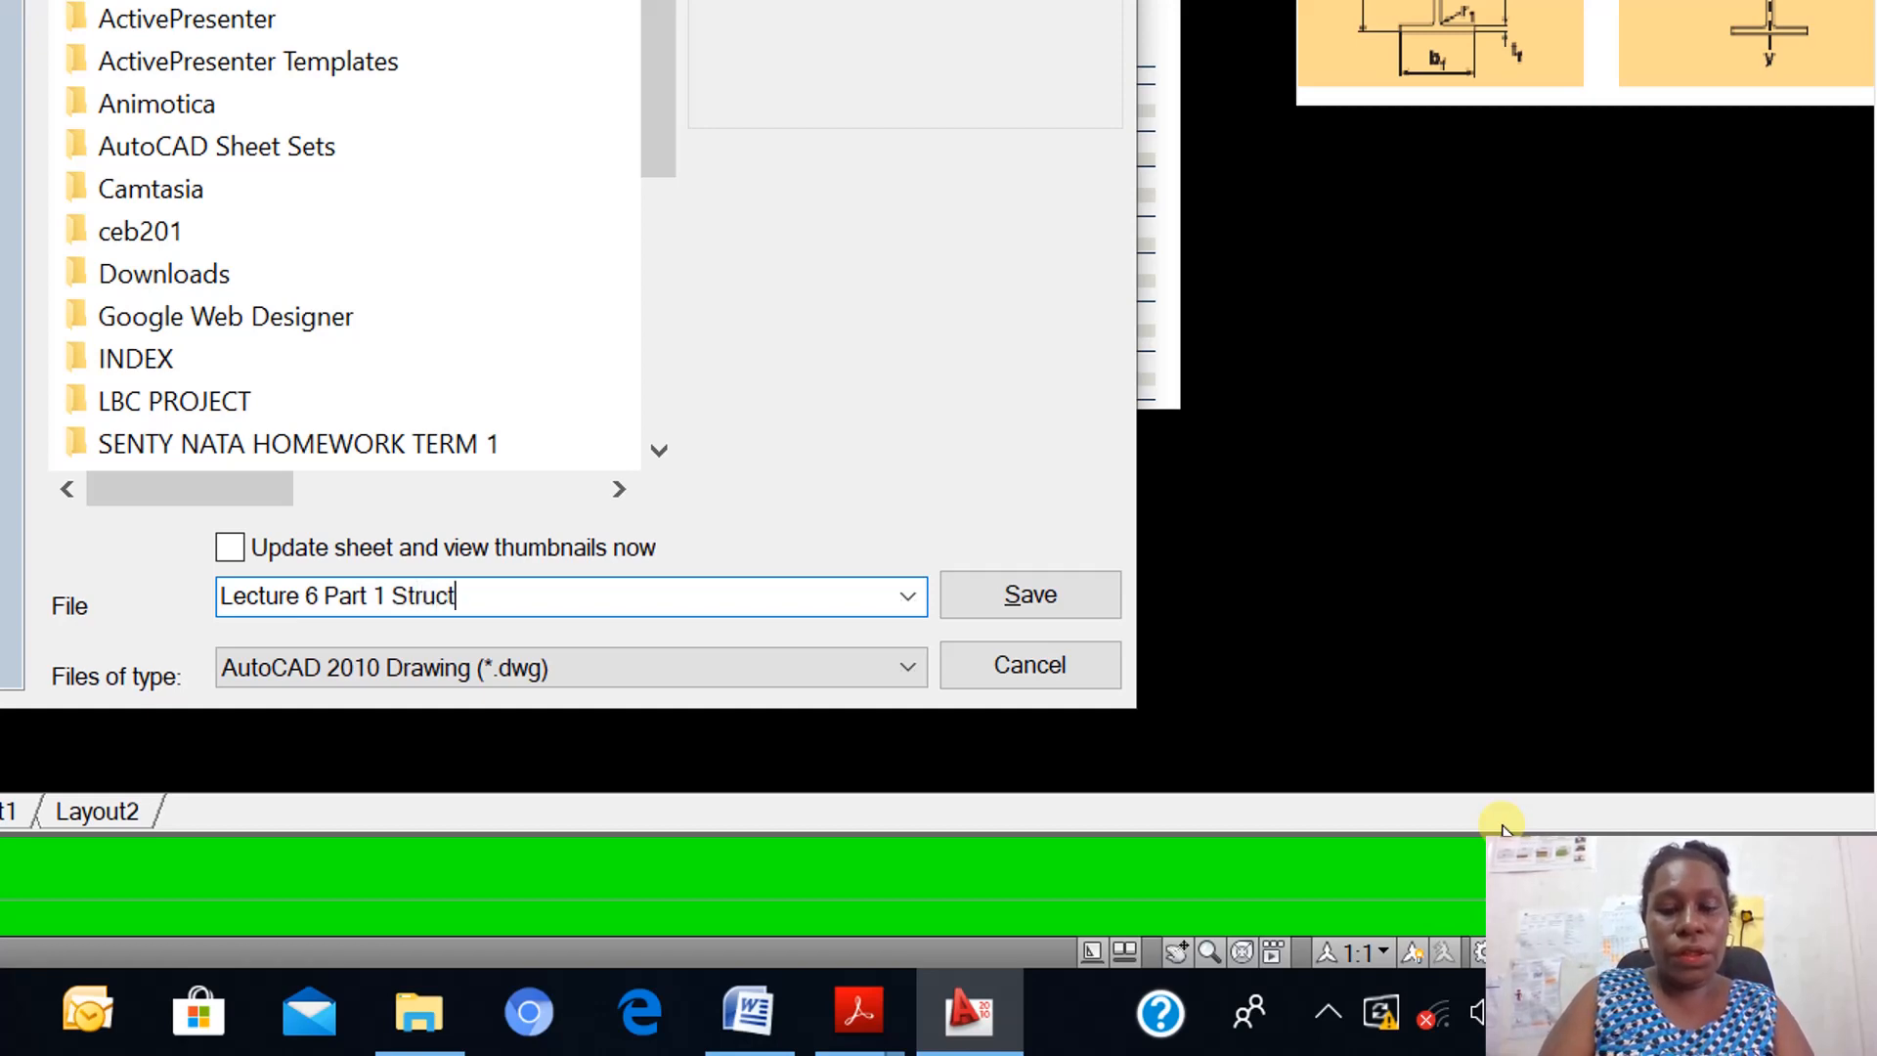
text(ural )
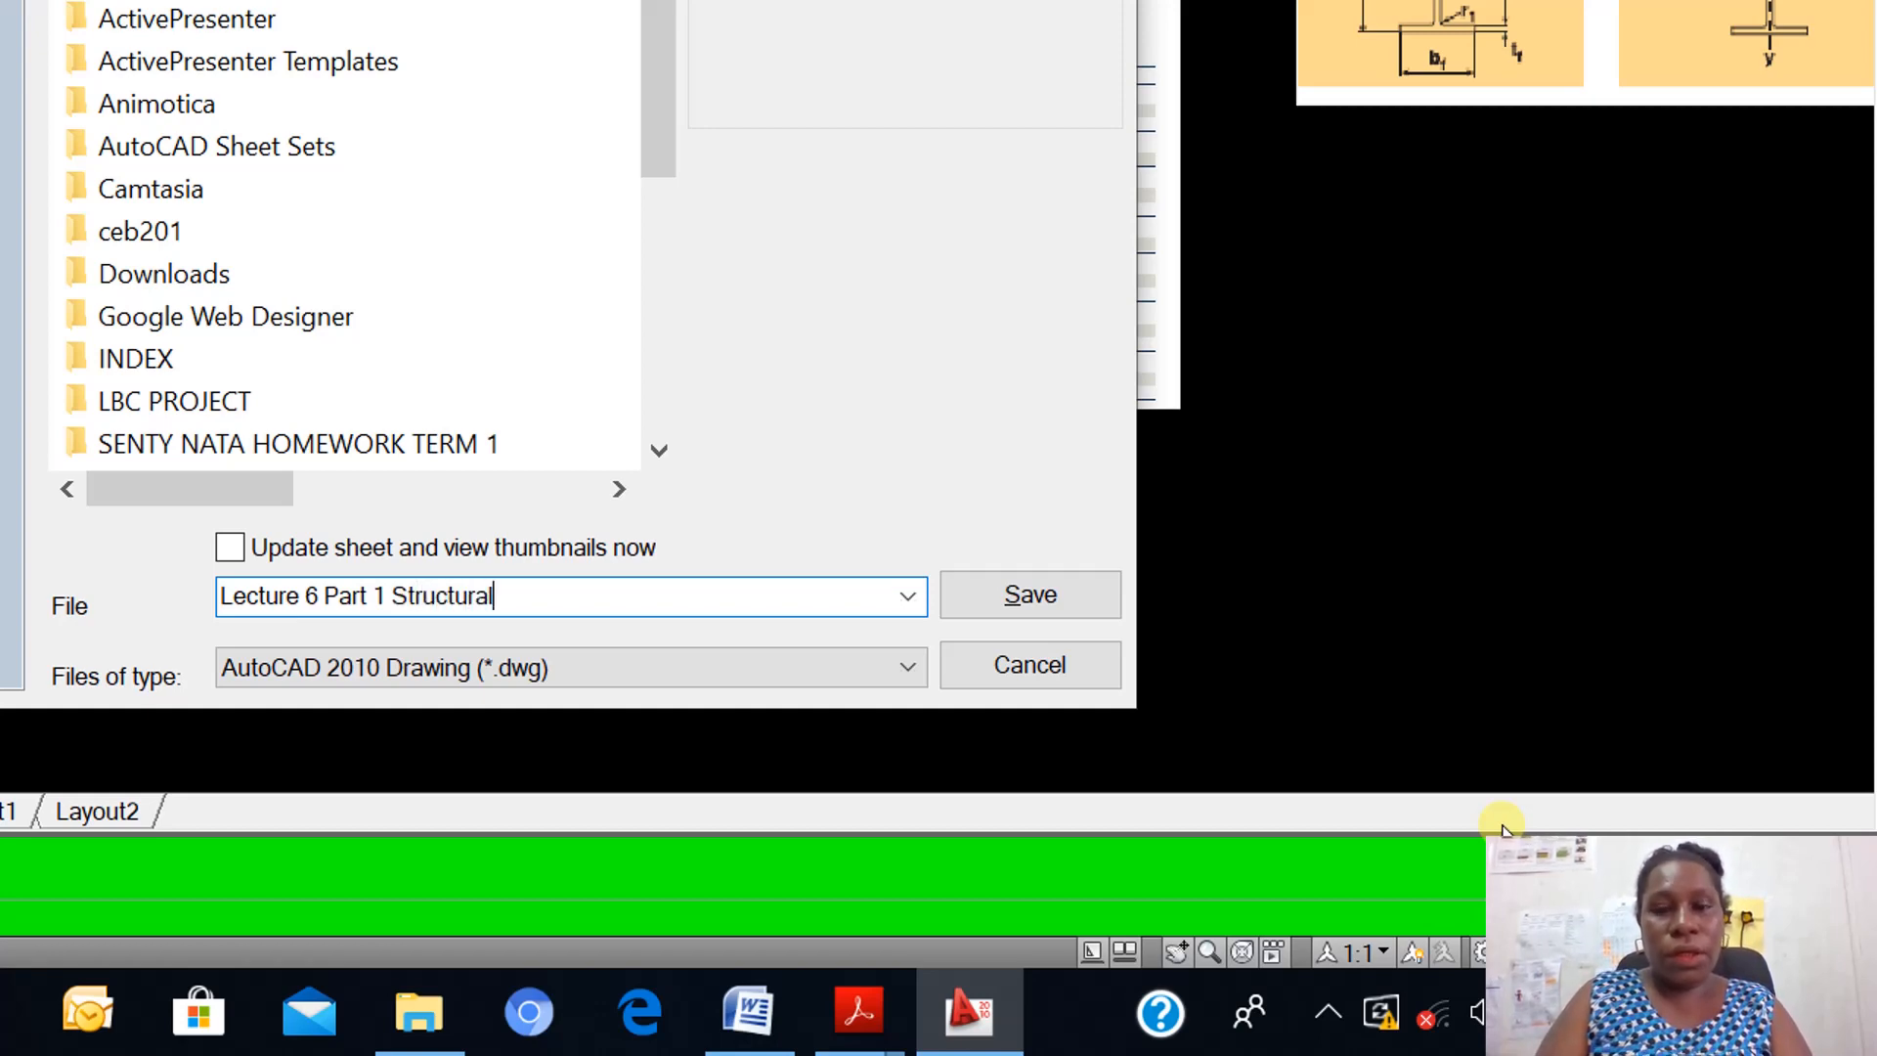
text(Eng)
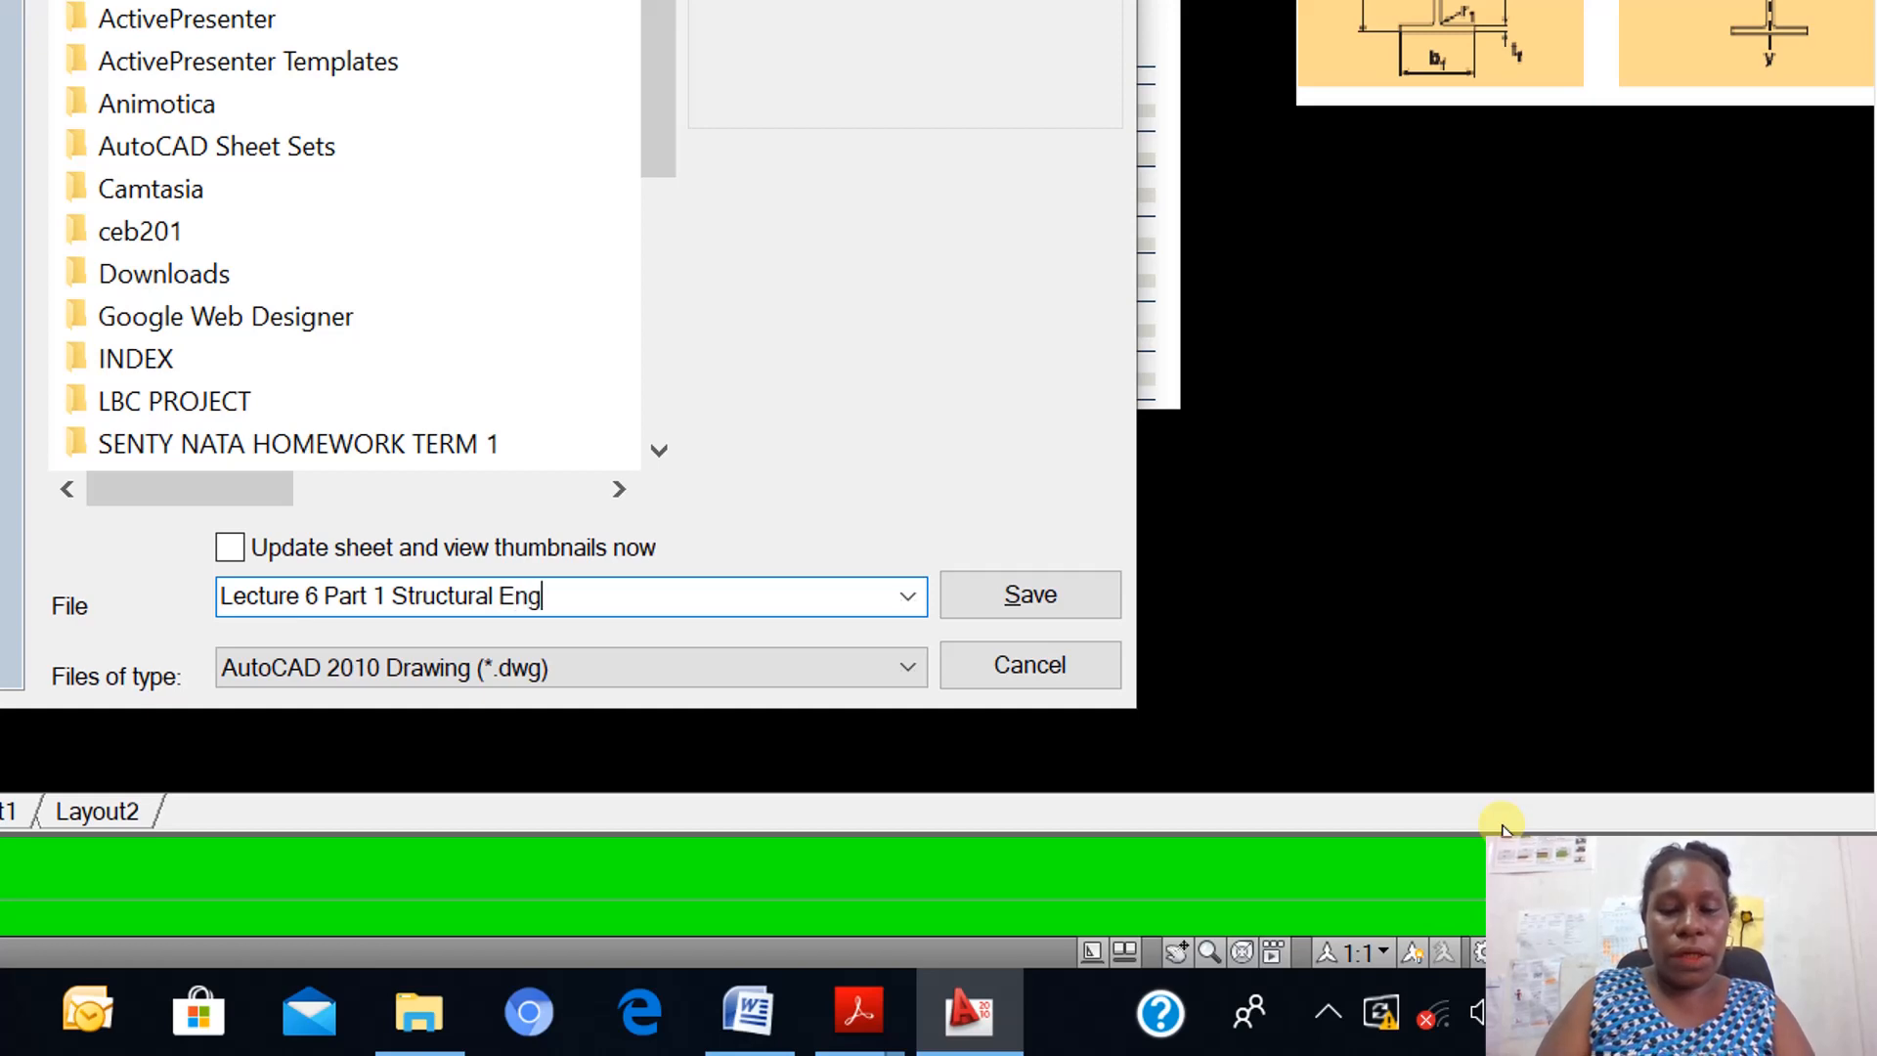
text(ineeri)
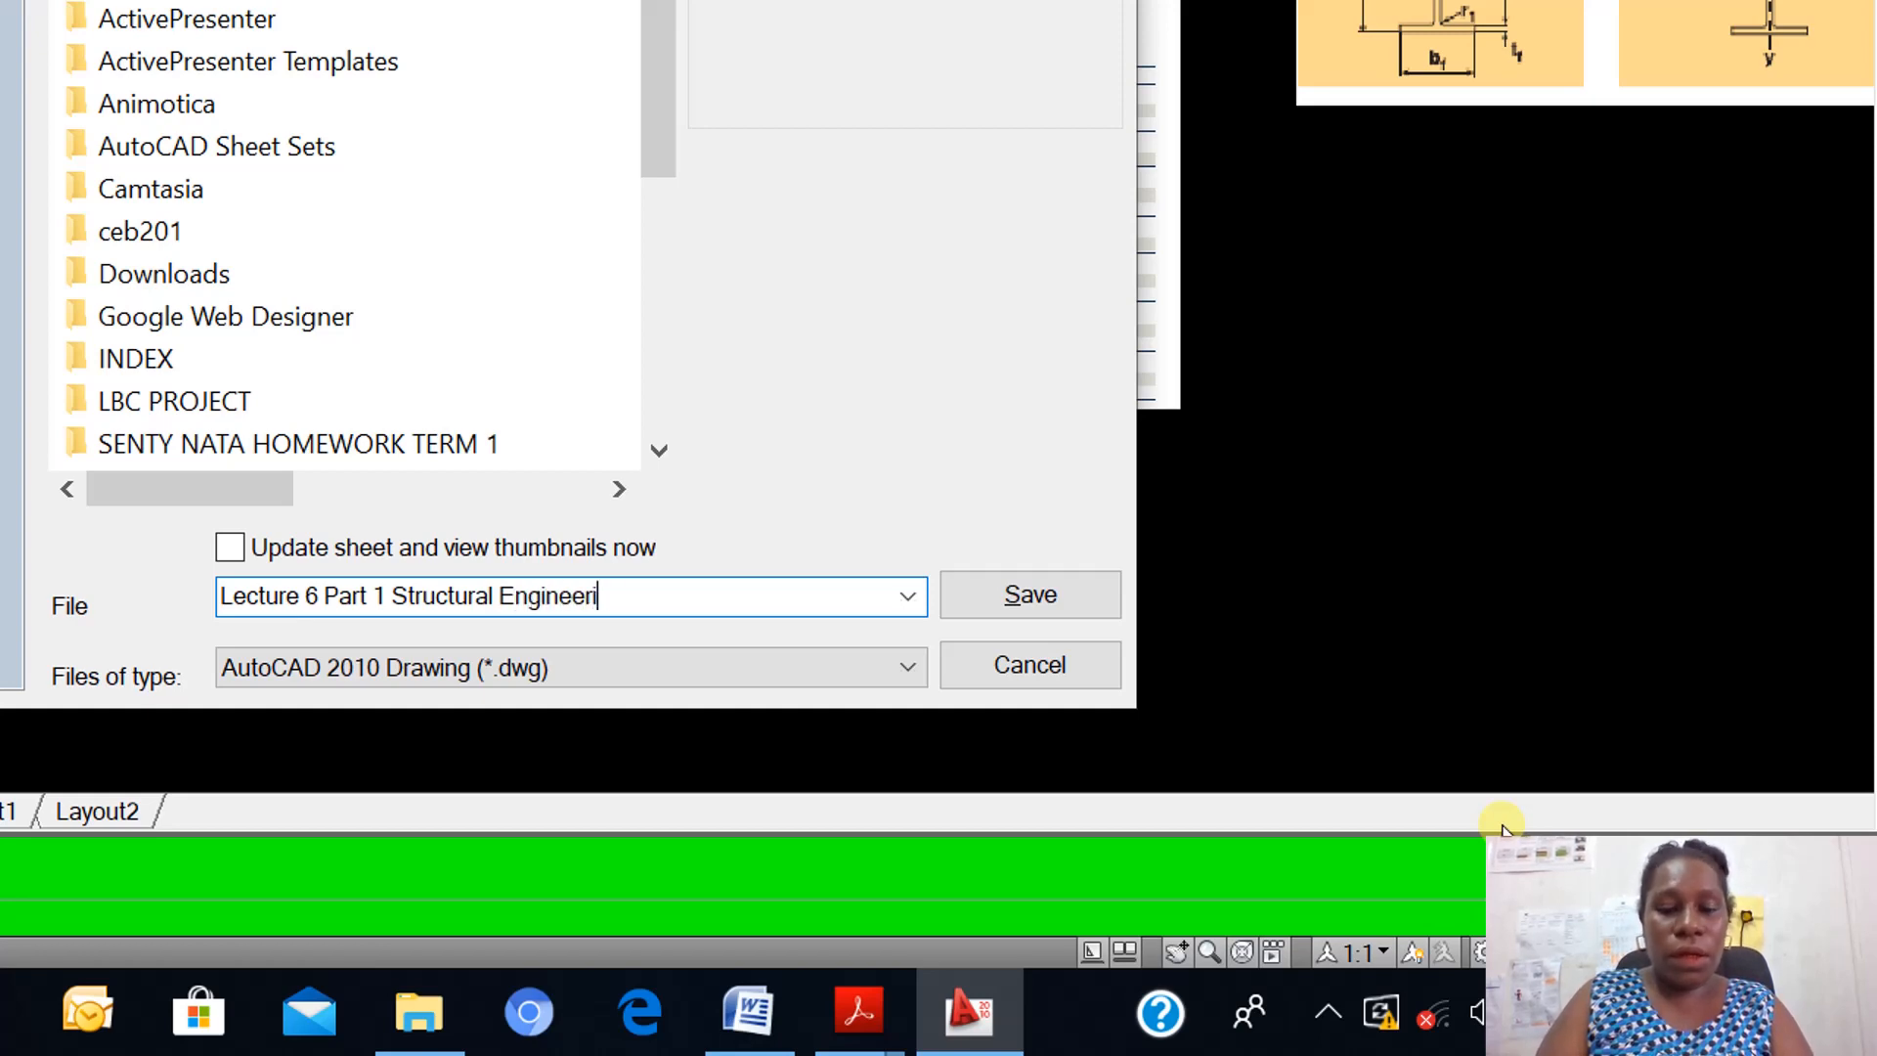
text(ng Dr)
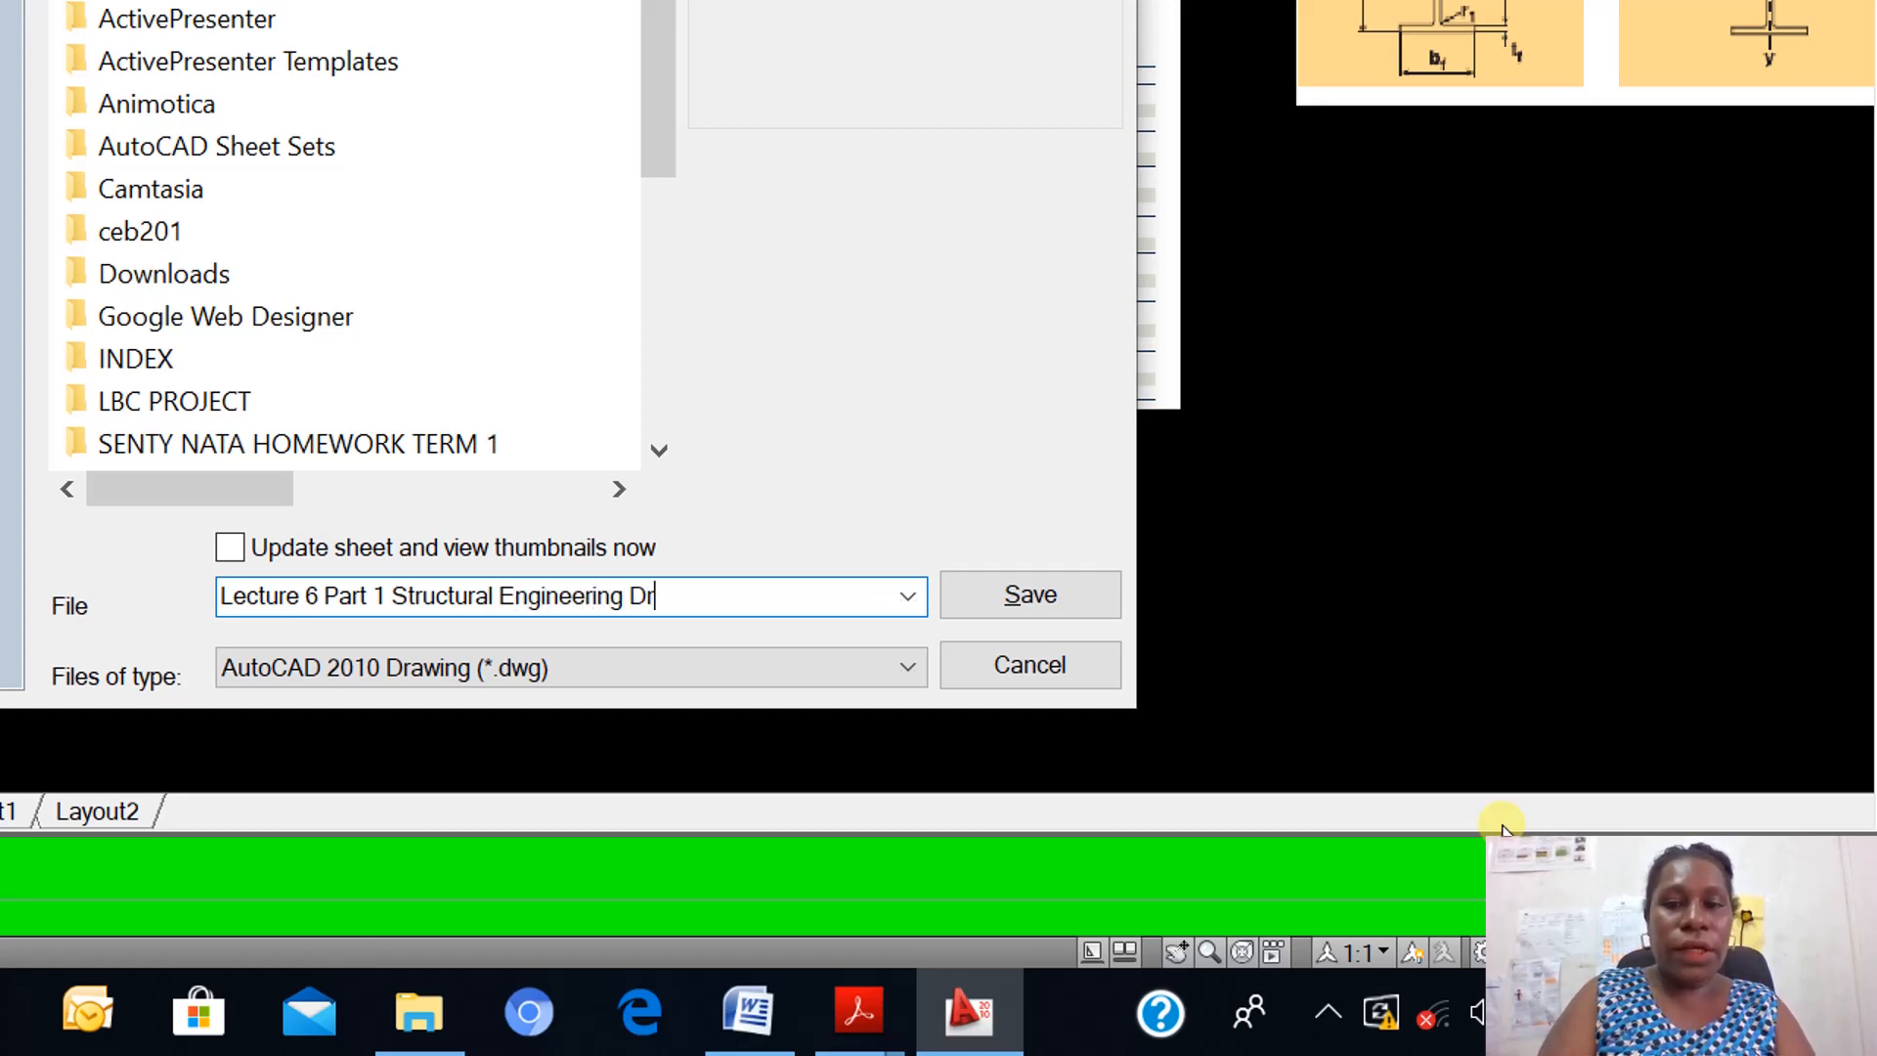
text(awing)
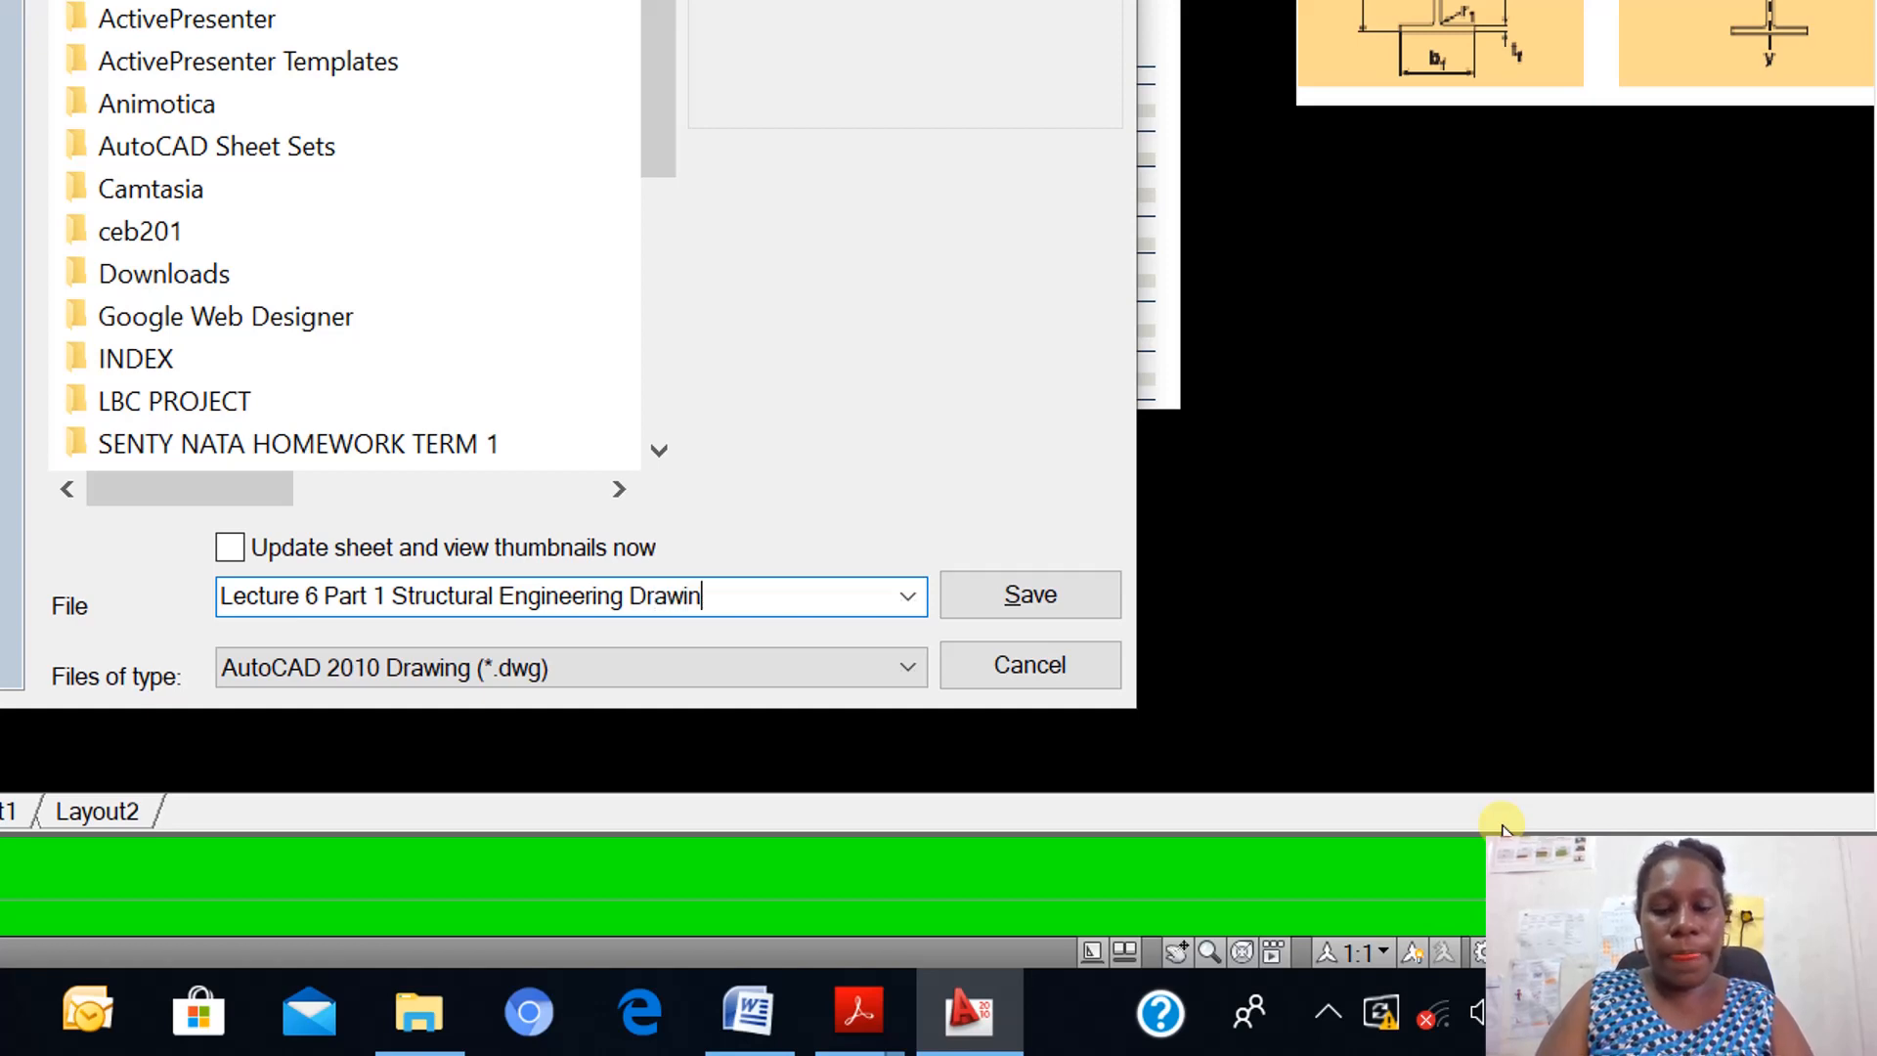
text(s)
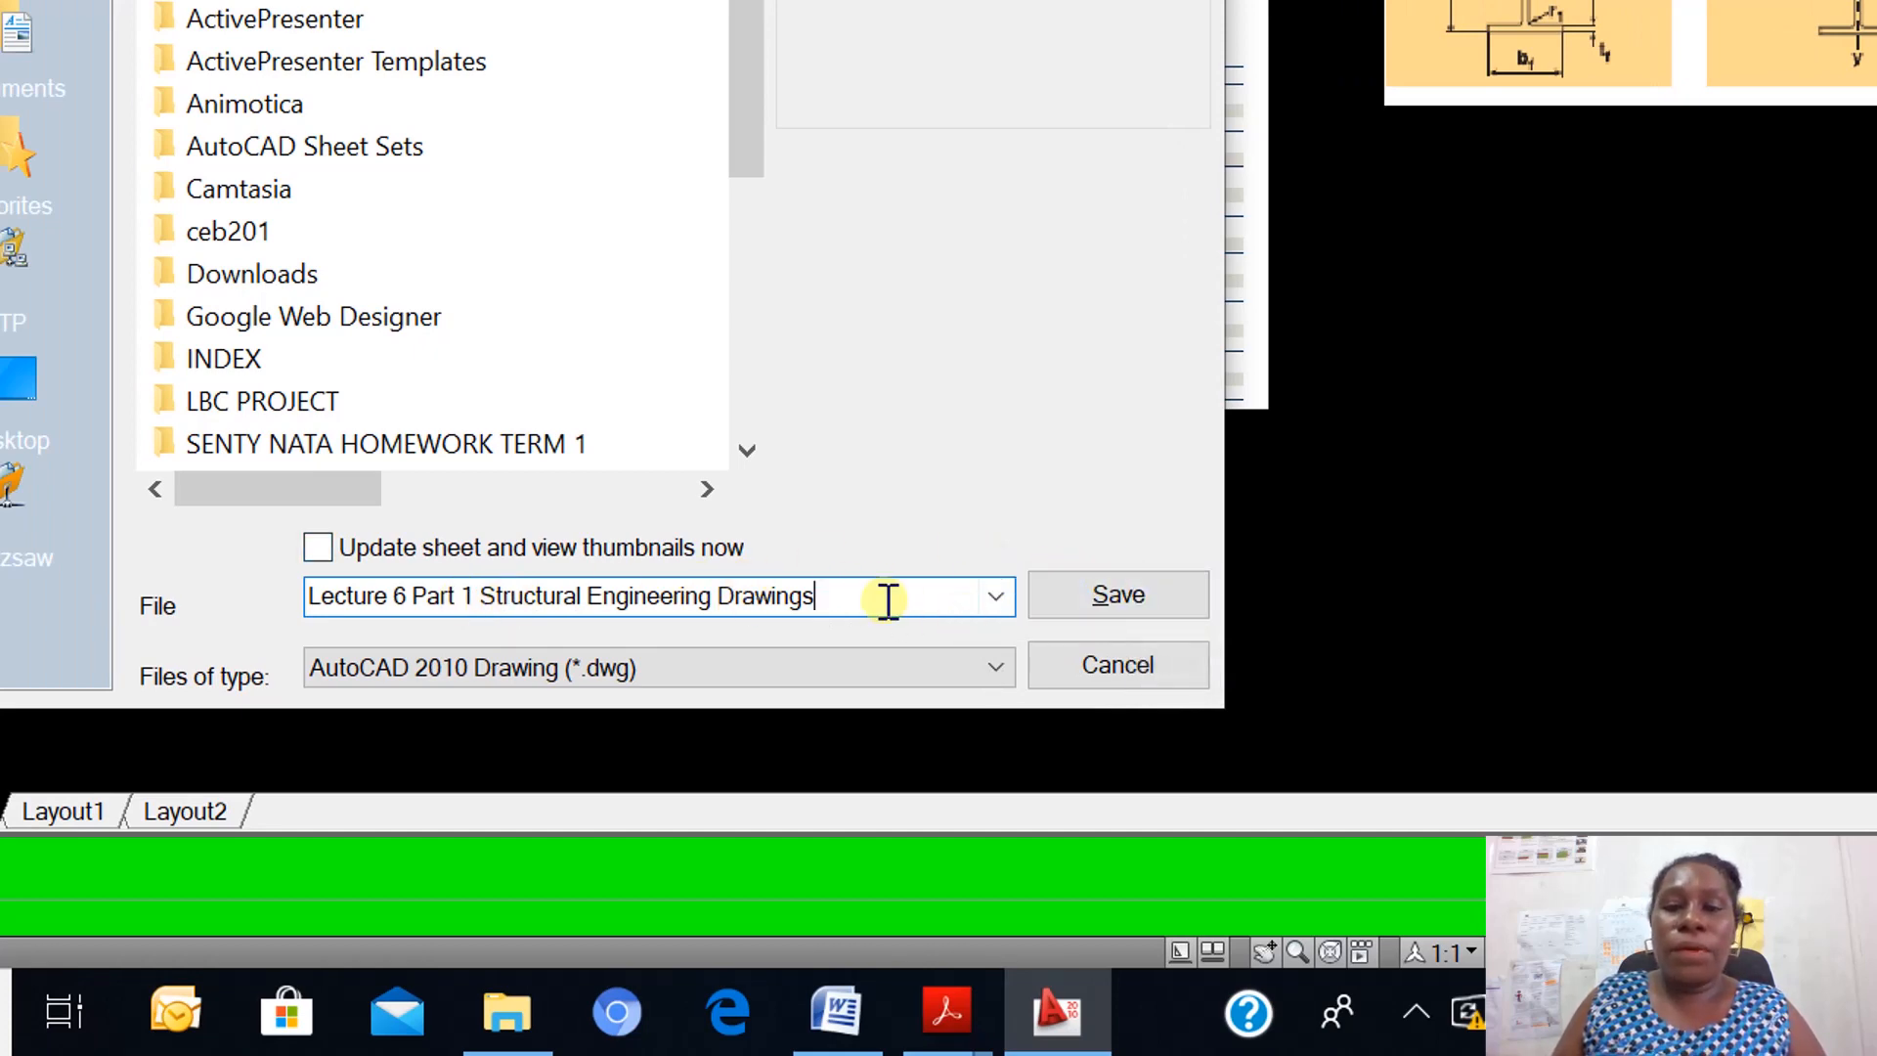
Change the file name to "Lecture 6 Part 1 Block Reference Universal Beams" and save the recovered drawing.
drag(880, 598, 488, 606)
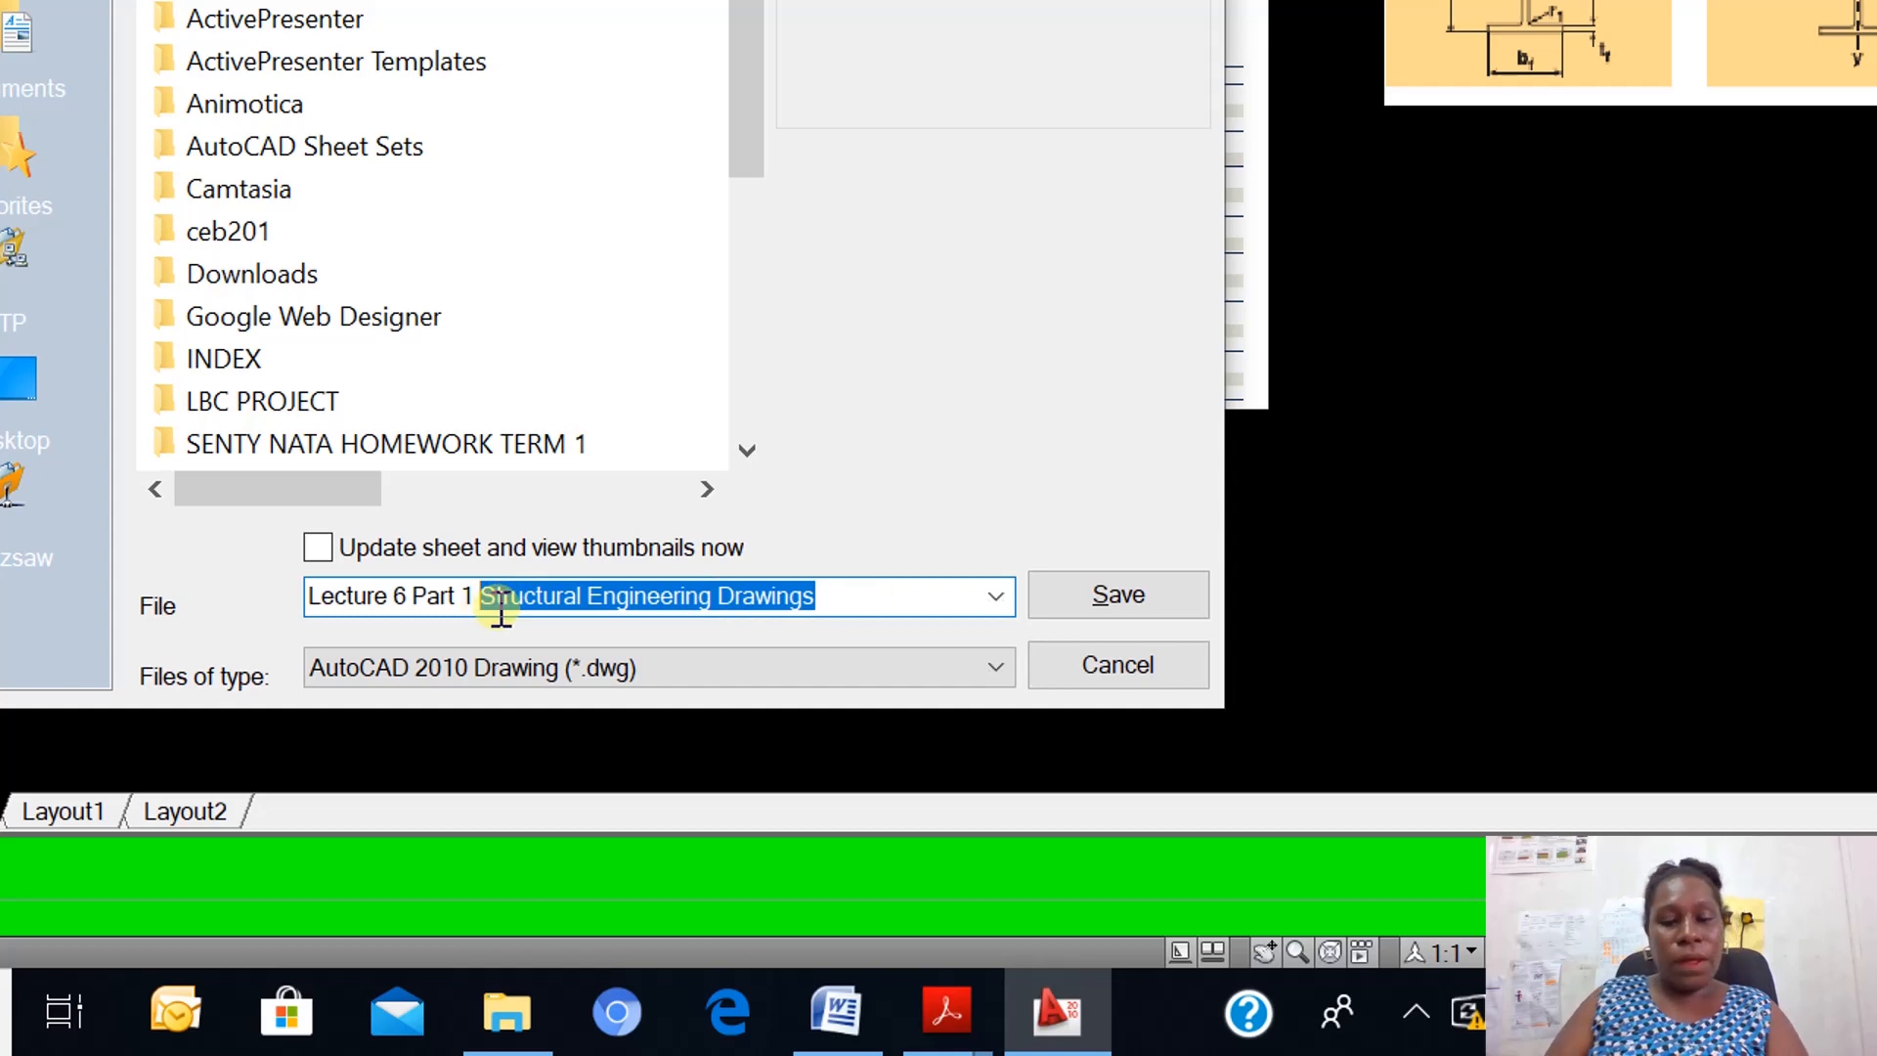
text(Br)
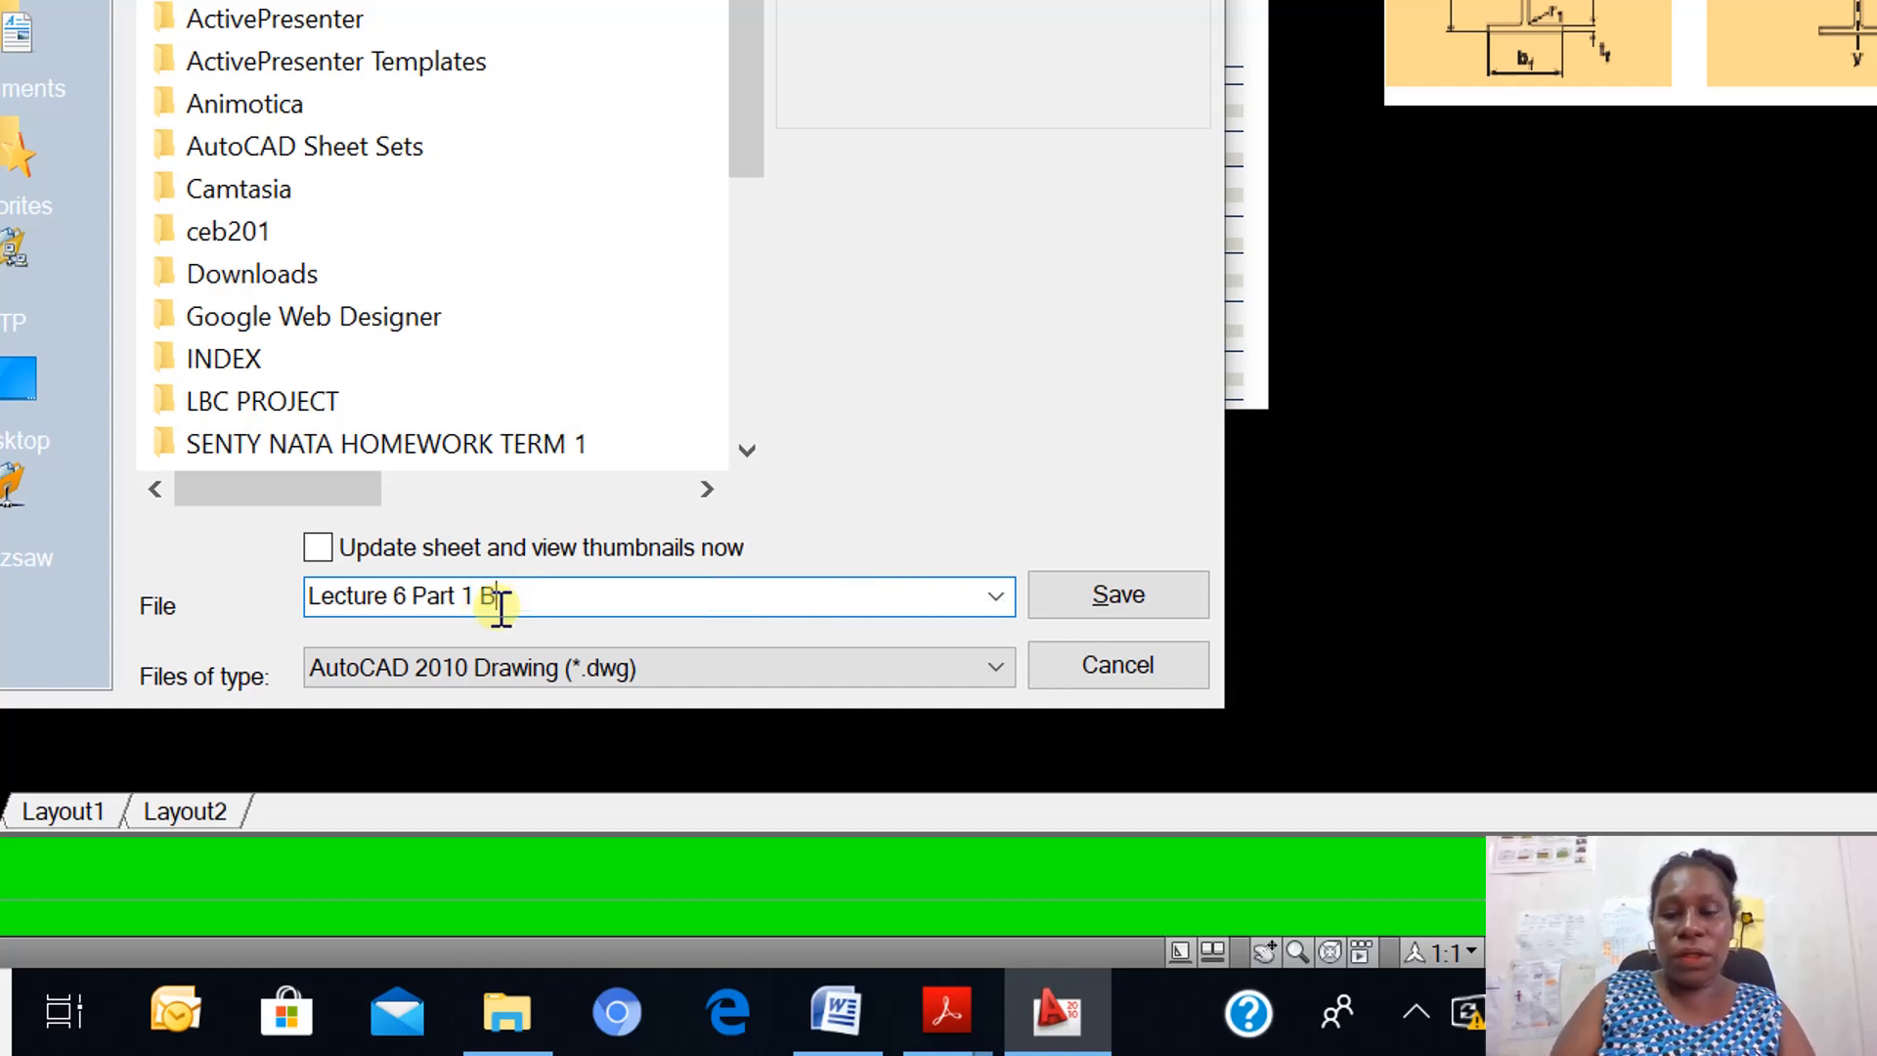
text(ick)
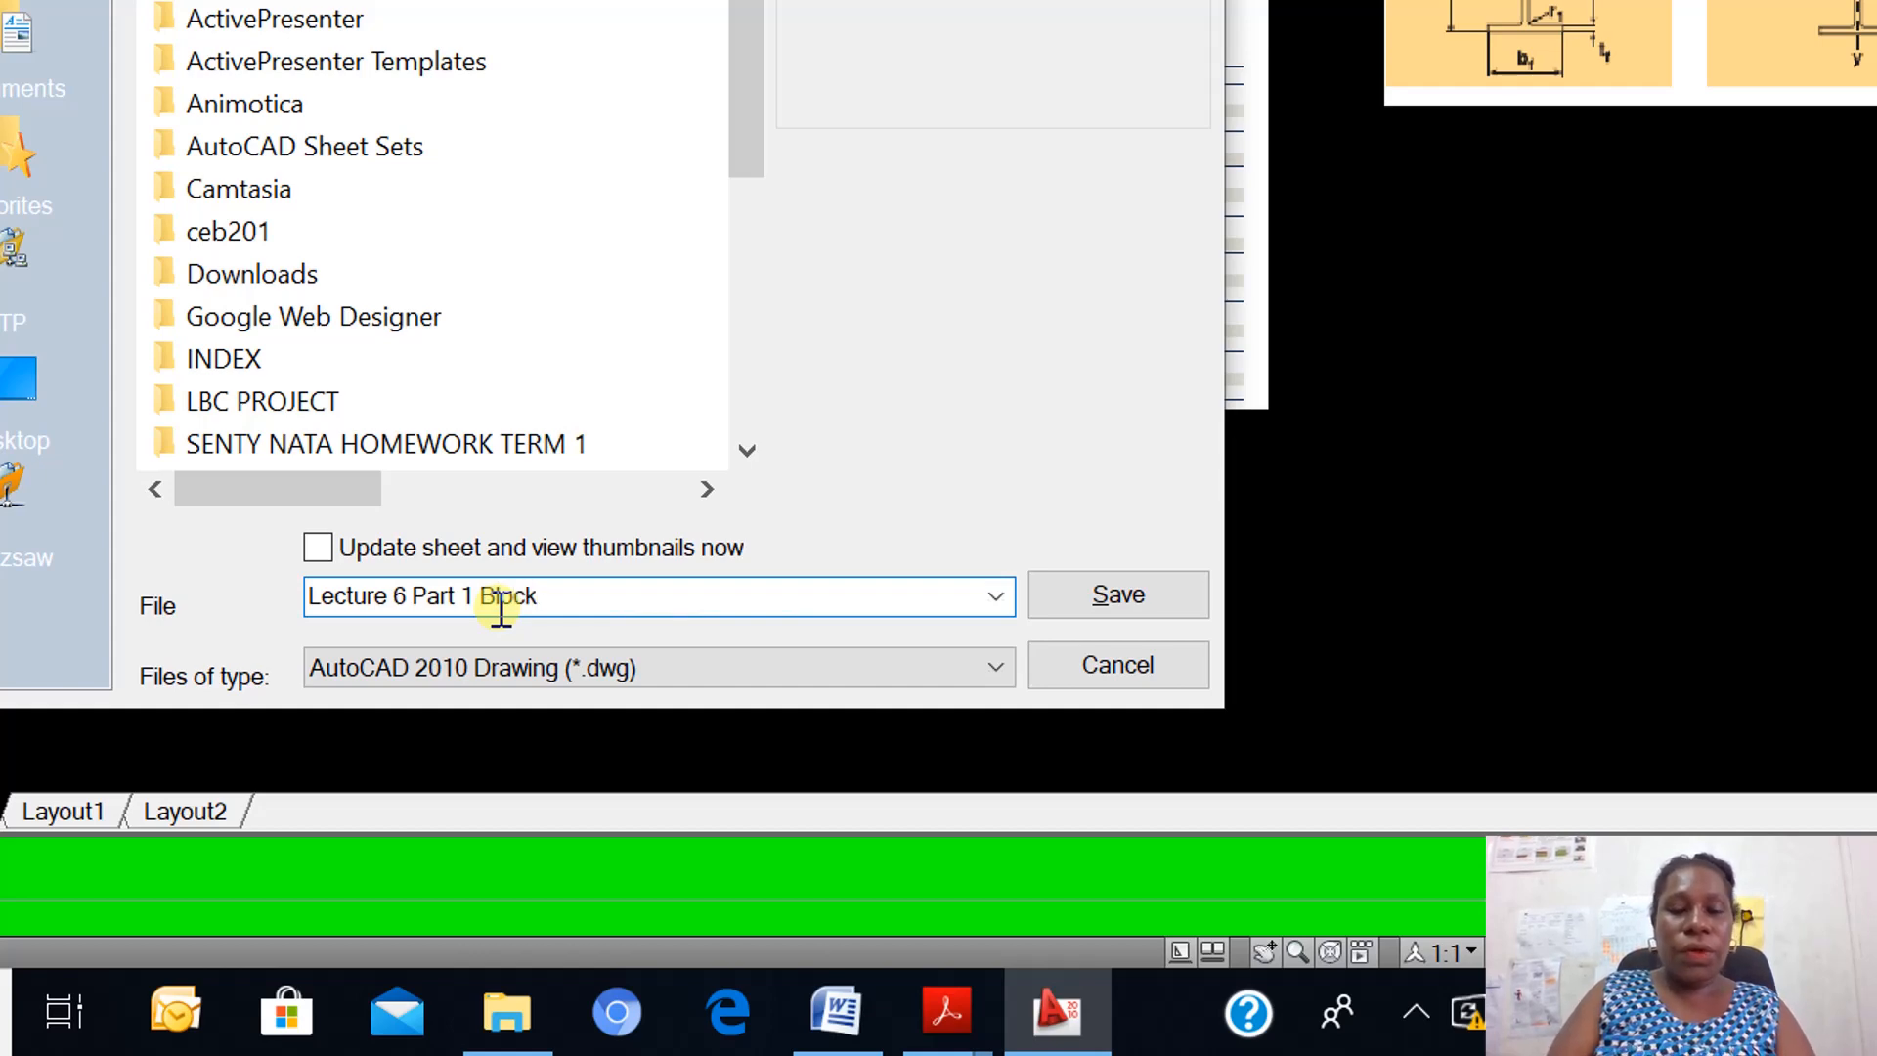
text( Refe)
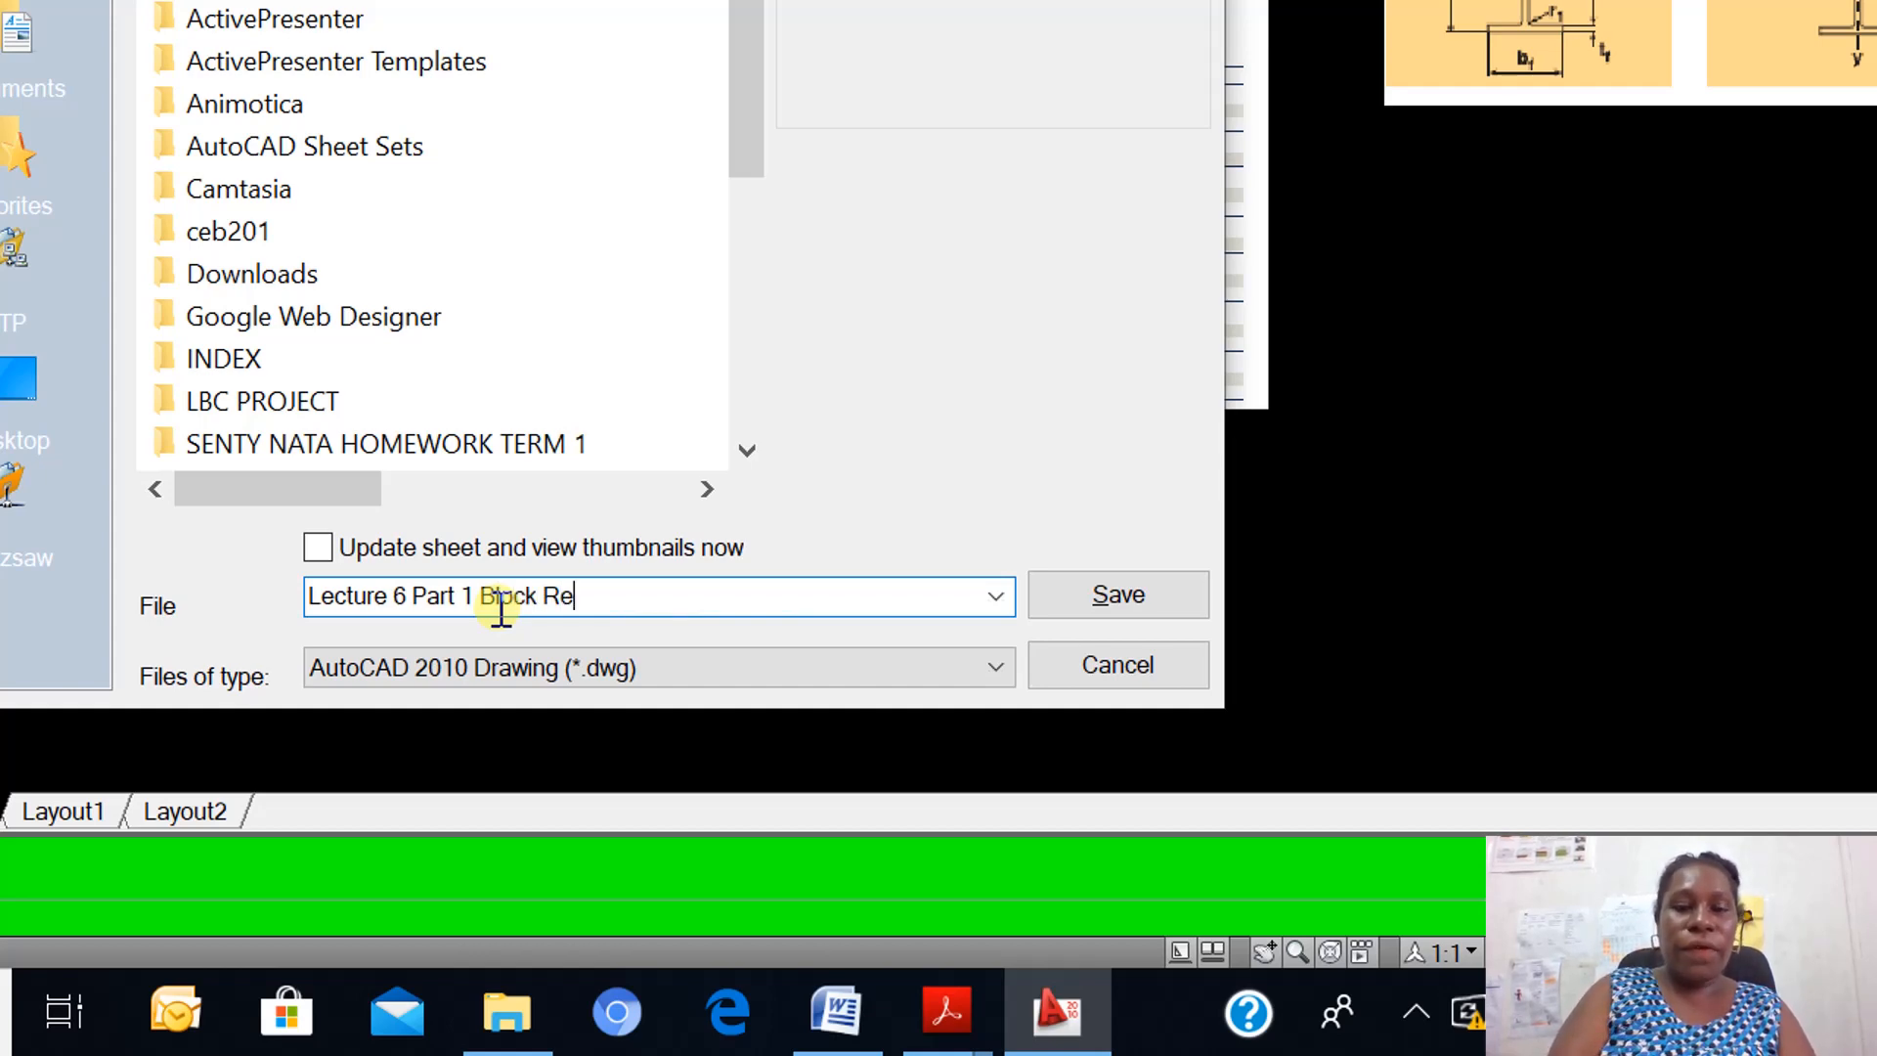
text(nce Un)
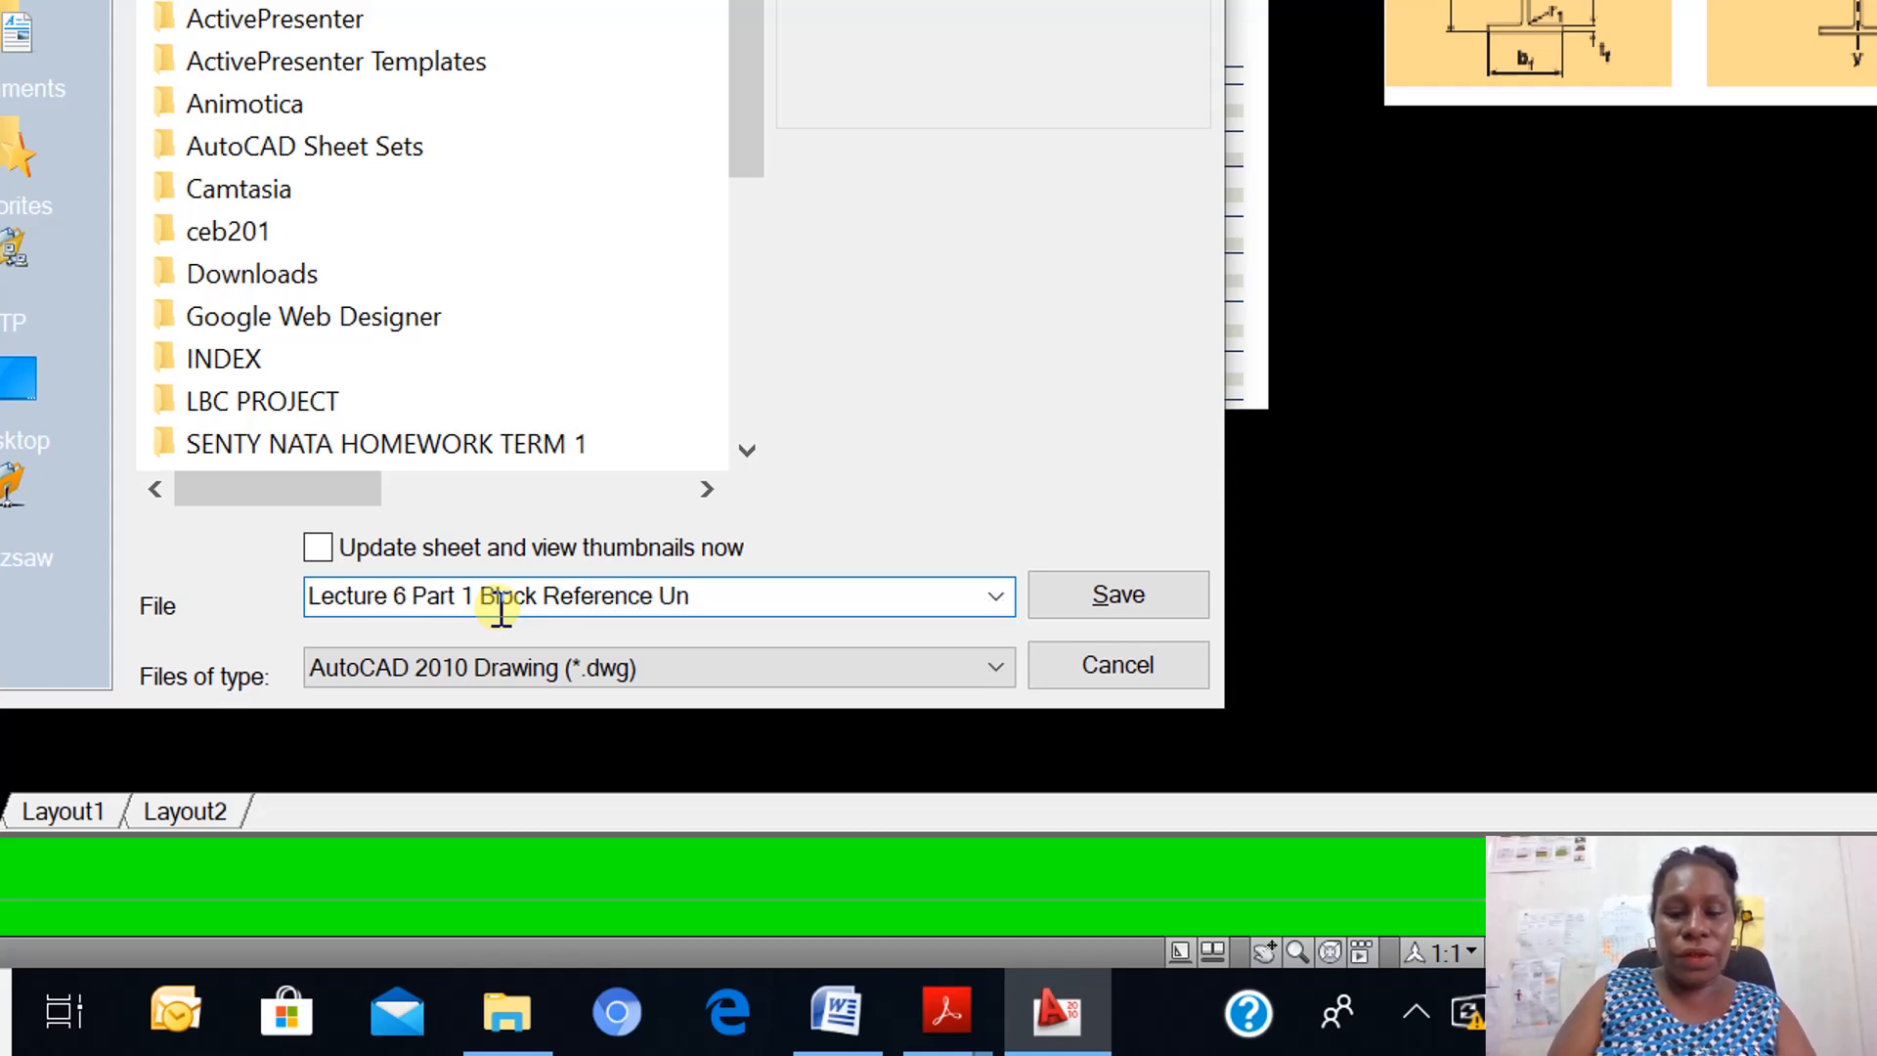
text(iversa)
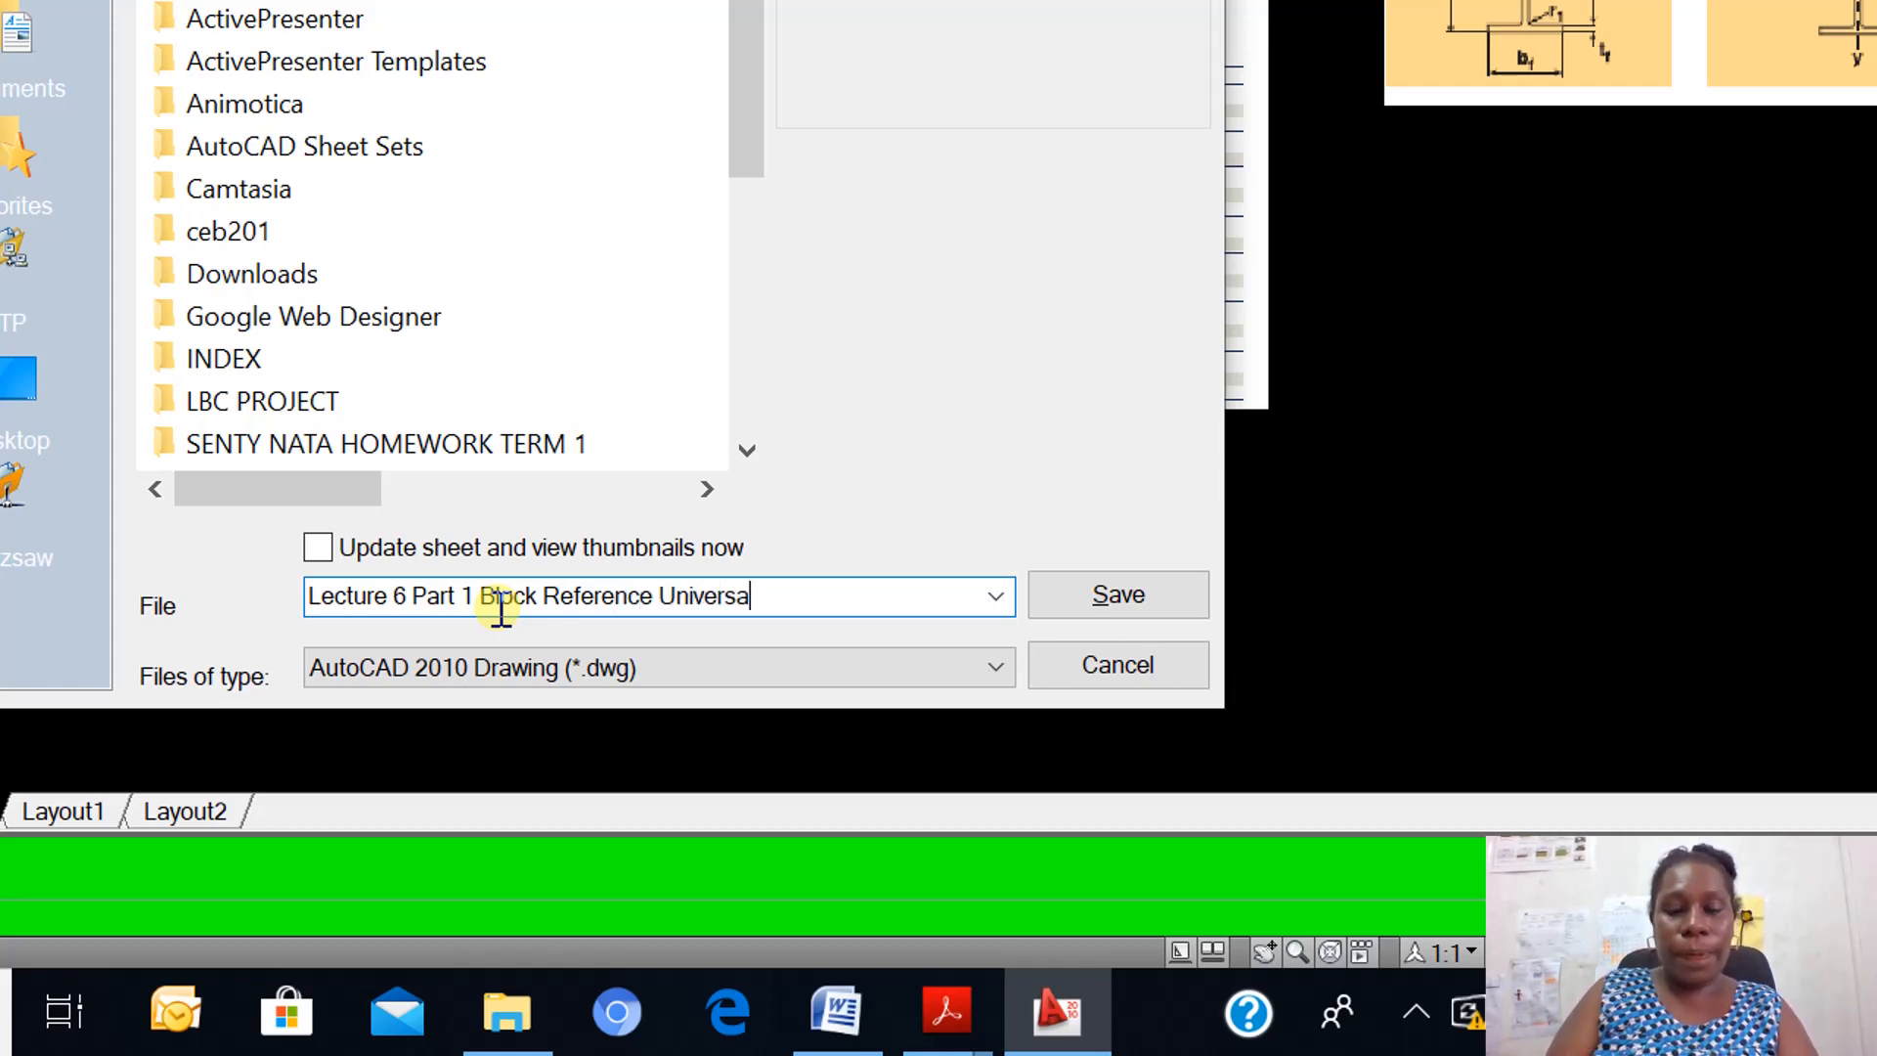
text(l Beams)
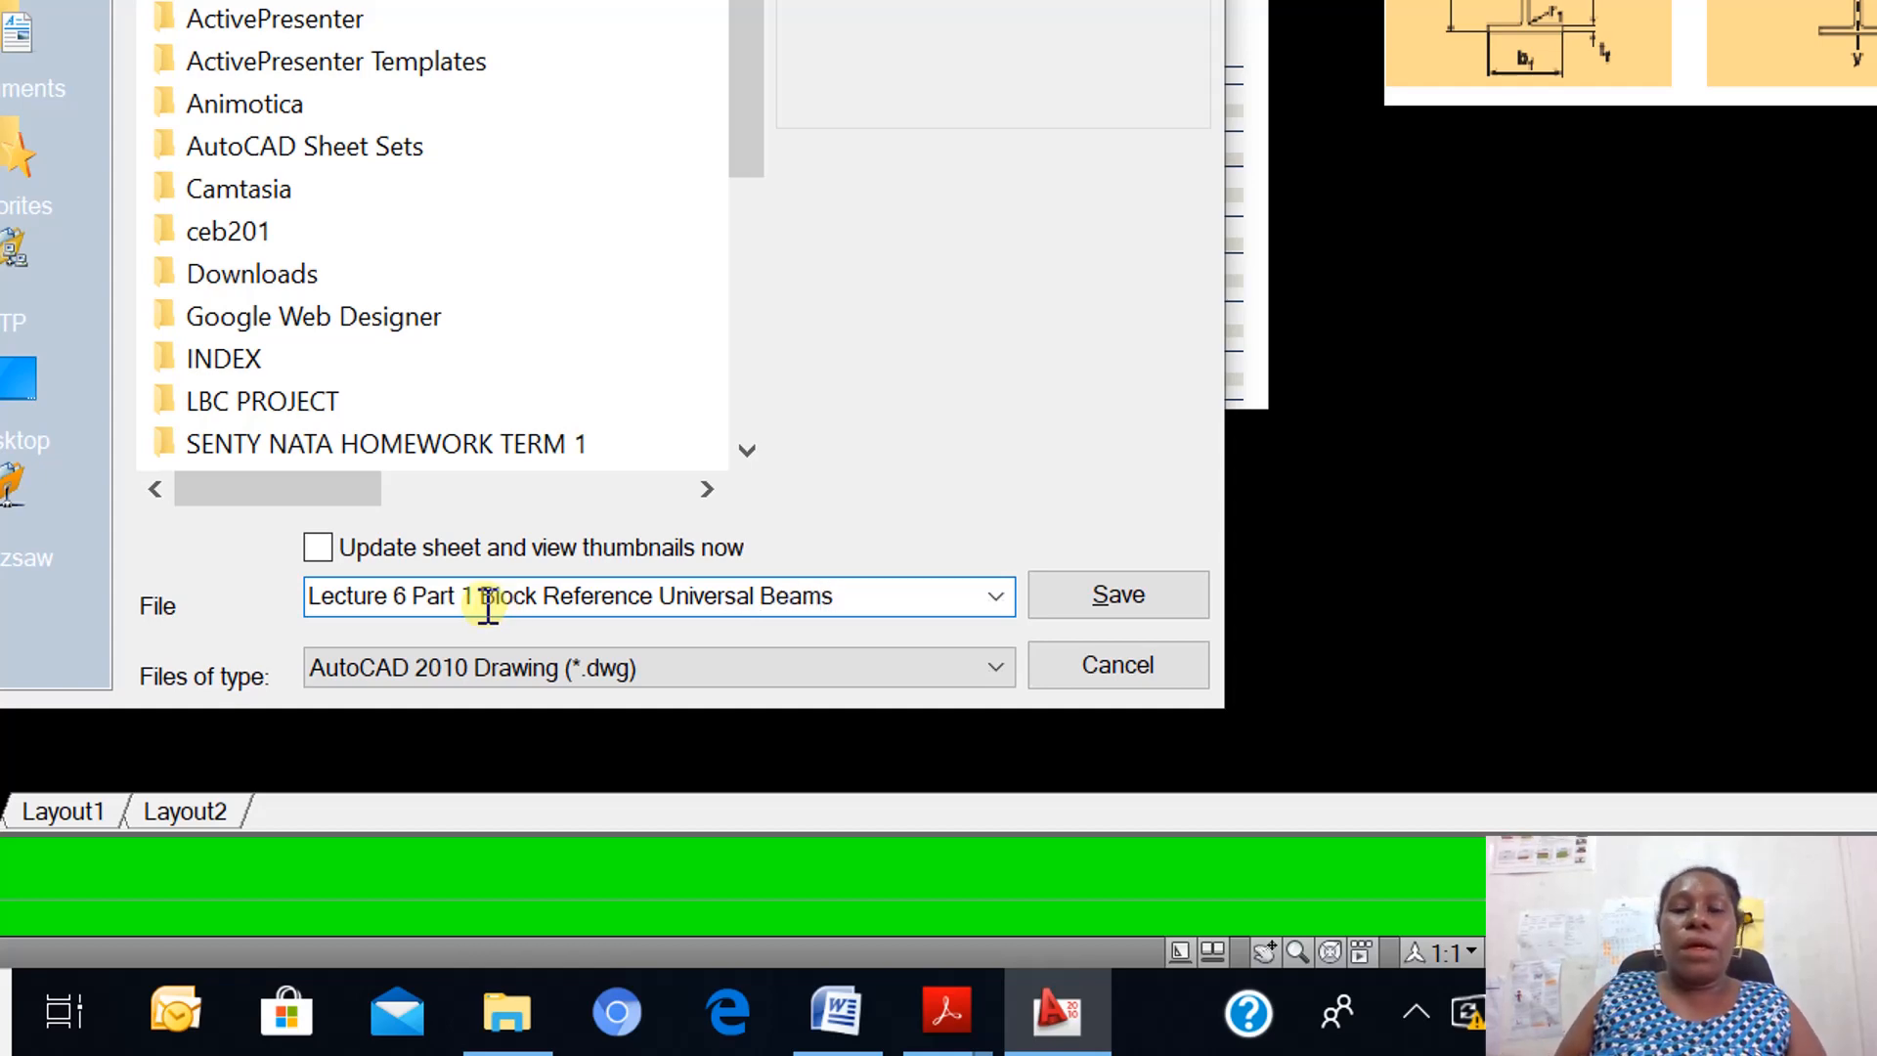
click(1070, 594)
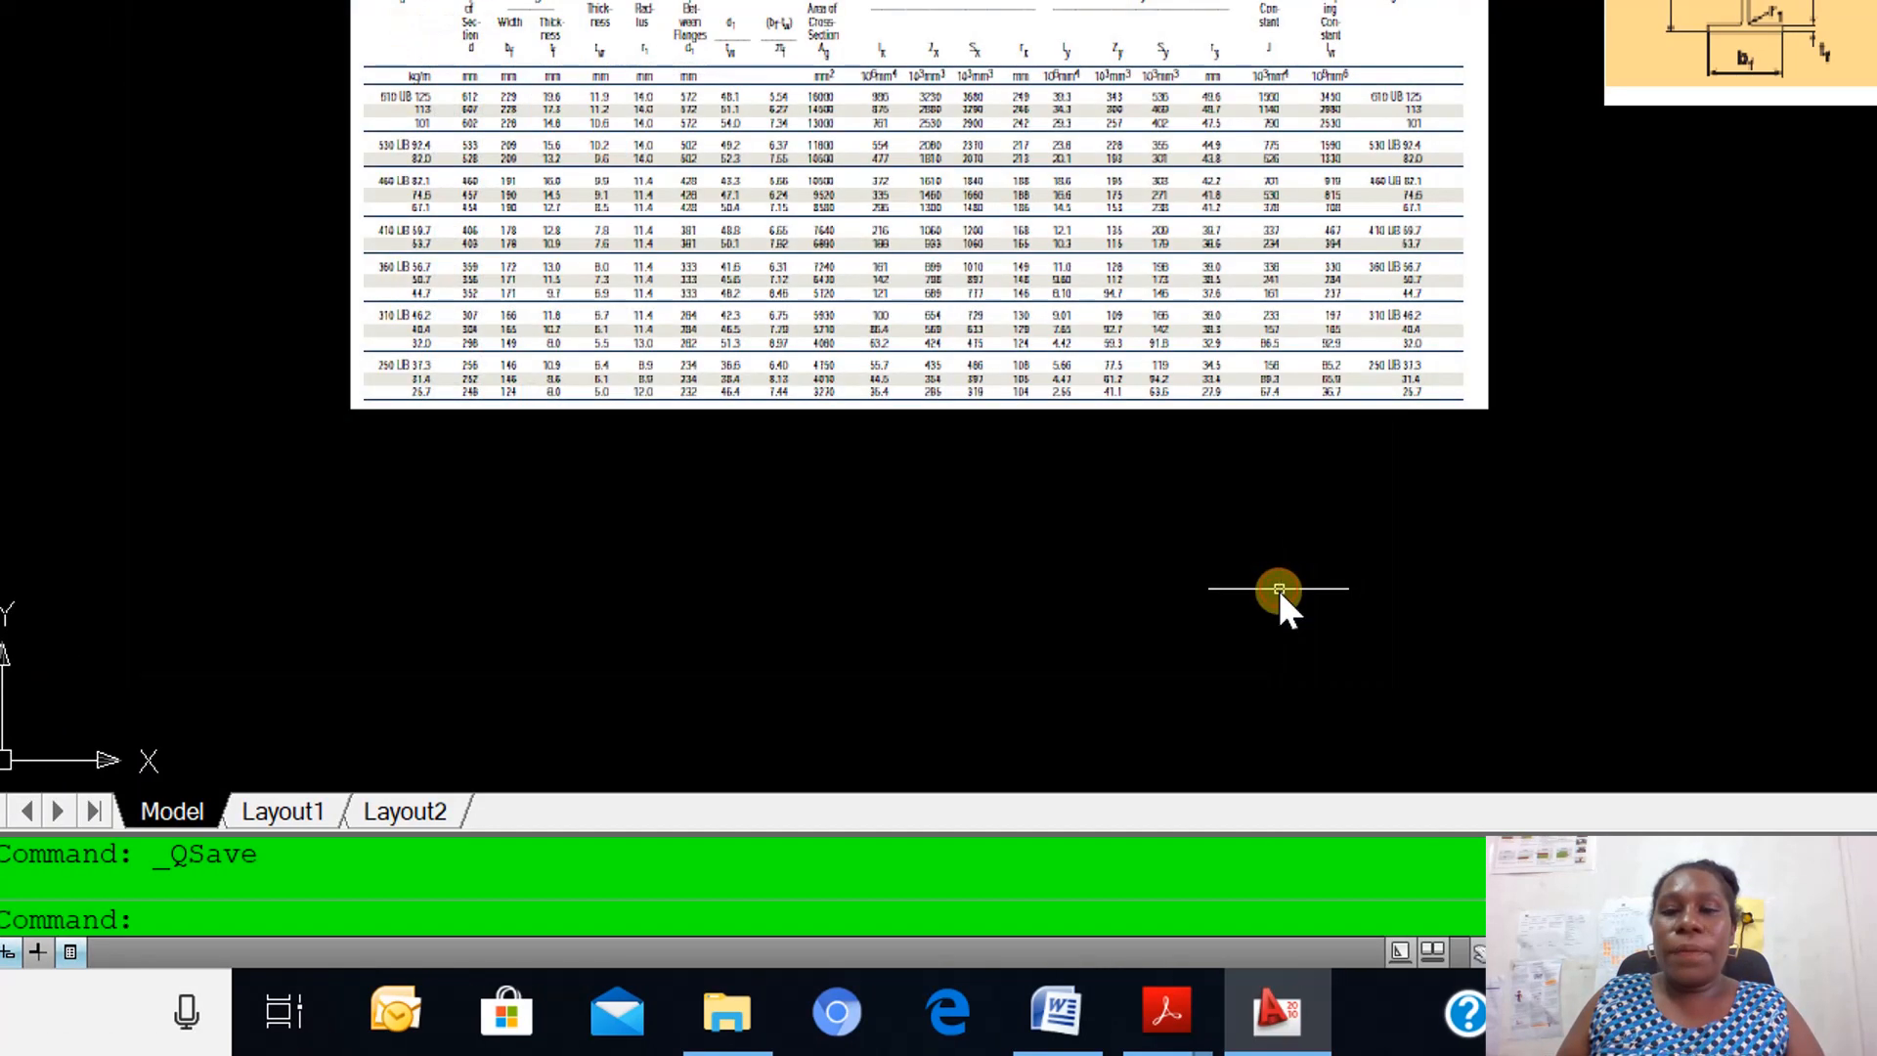
Start saving a copy of the drawing with the file type AutoCAD Drawing Template (*.dwt).
scroll(1251, 401, down, 5)
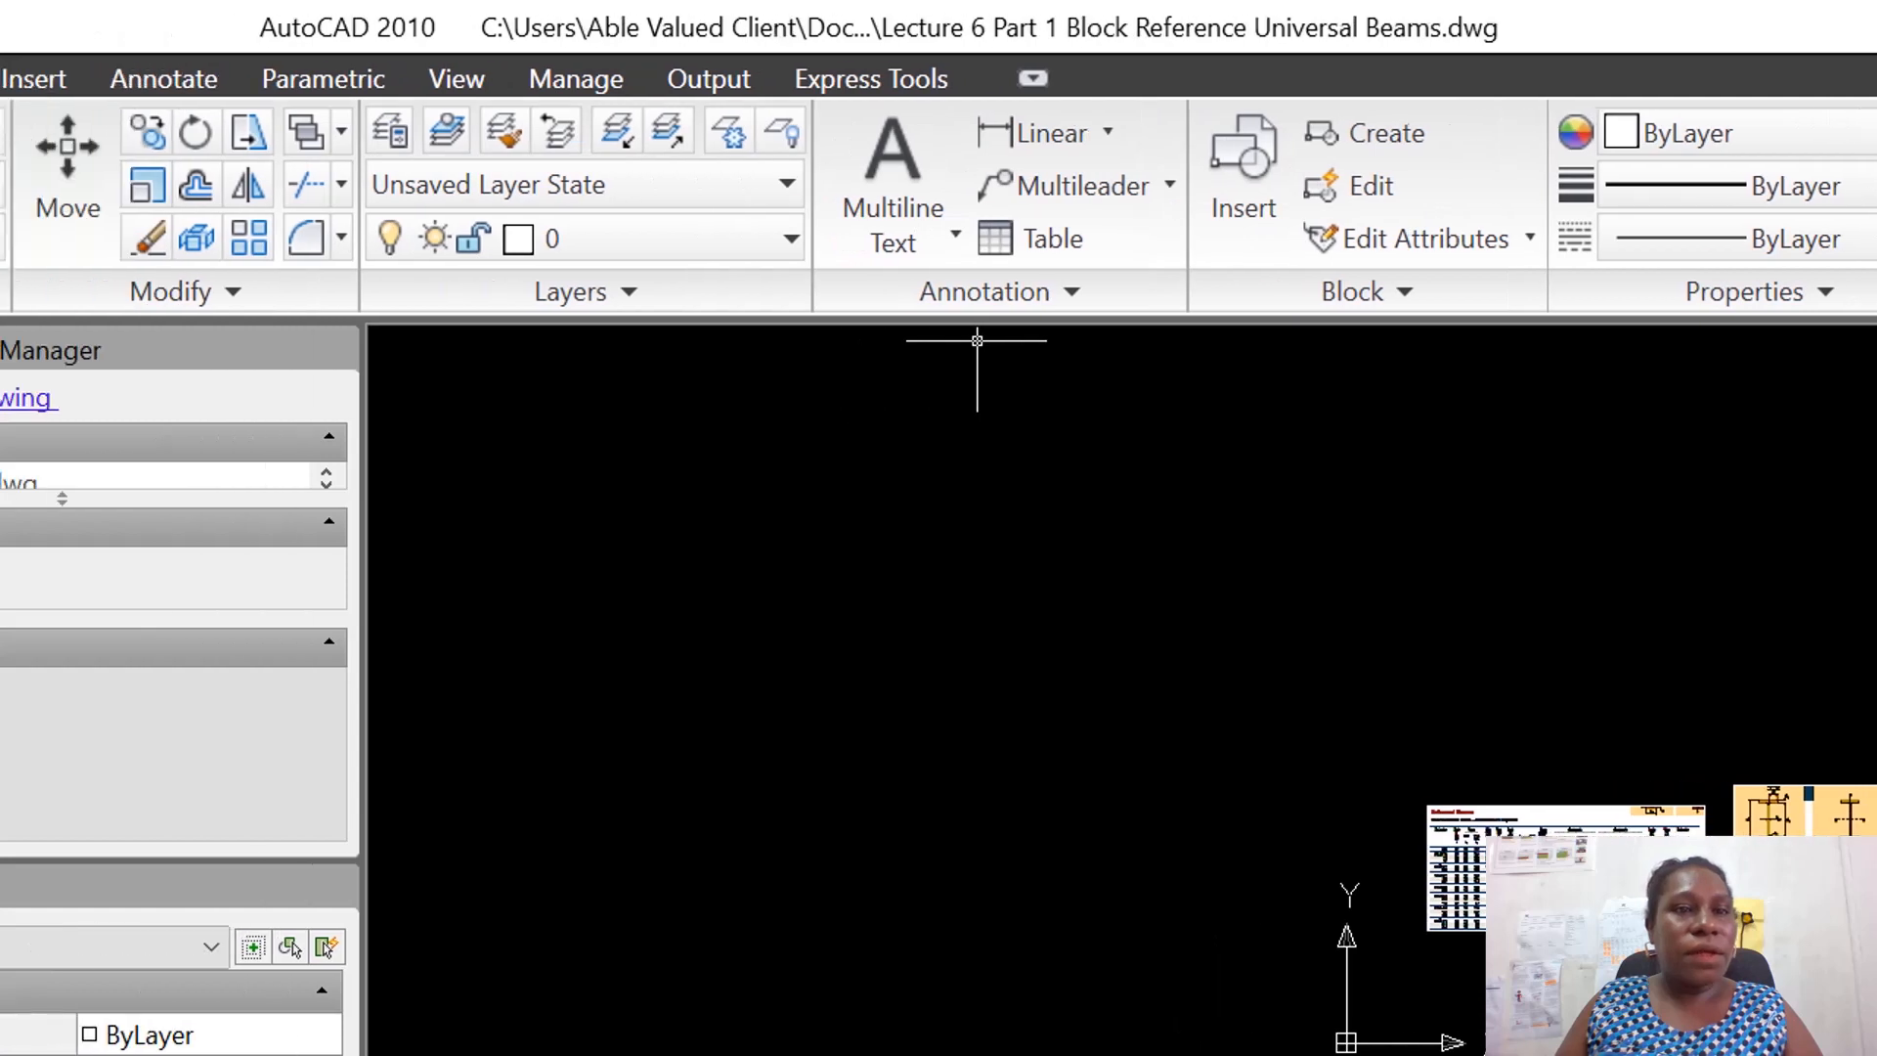
click(27, 29)
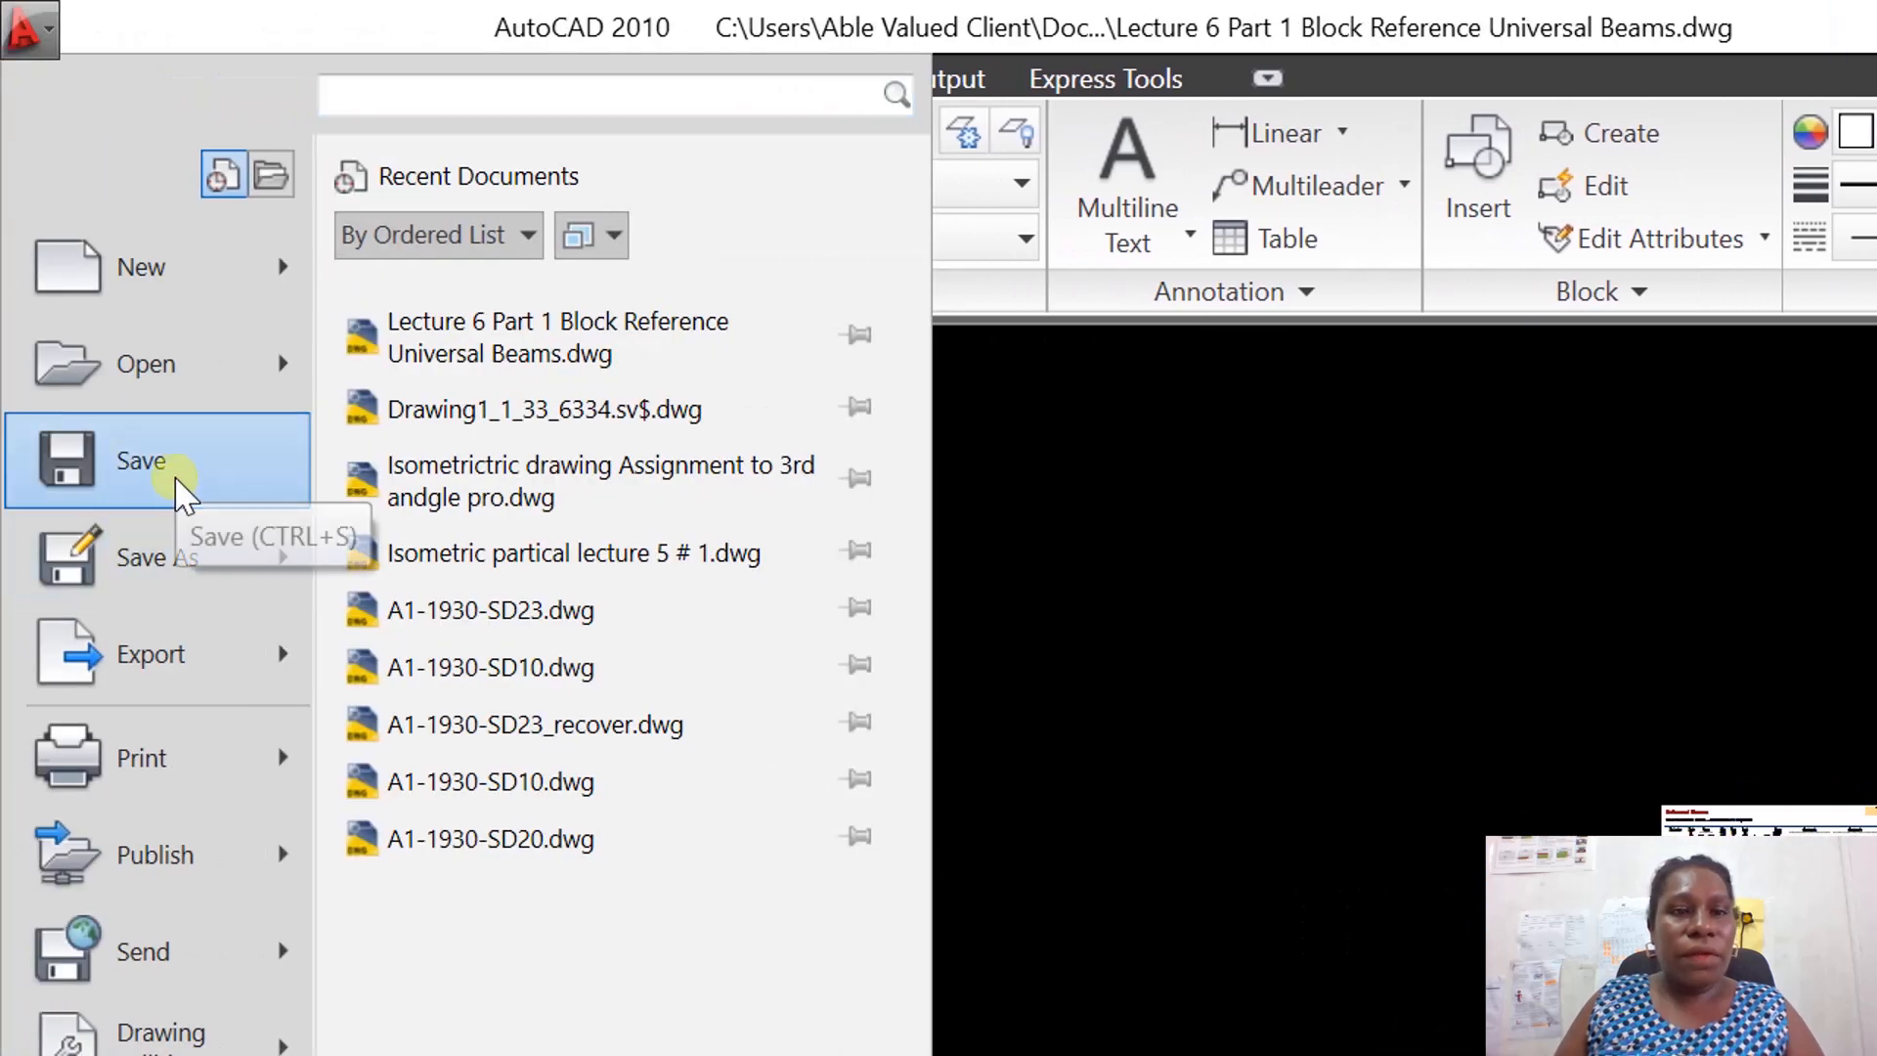
click(182, 538)
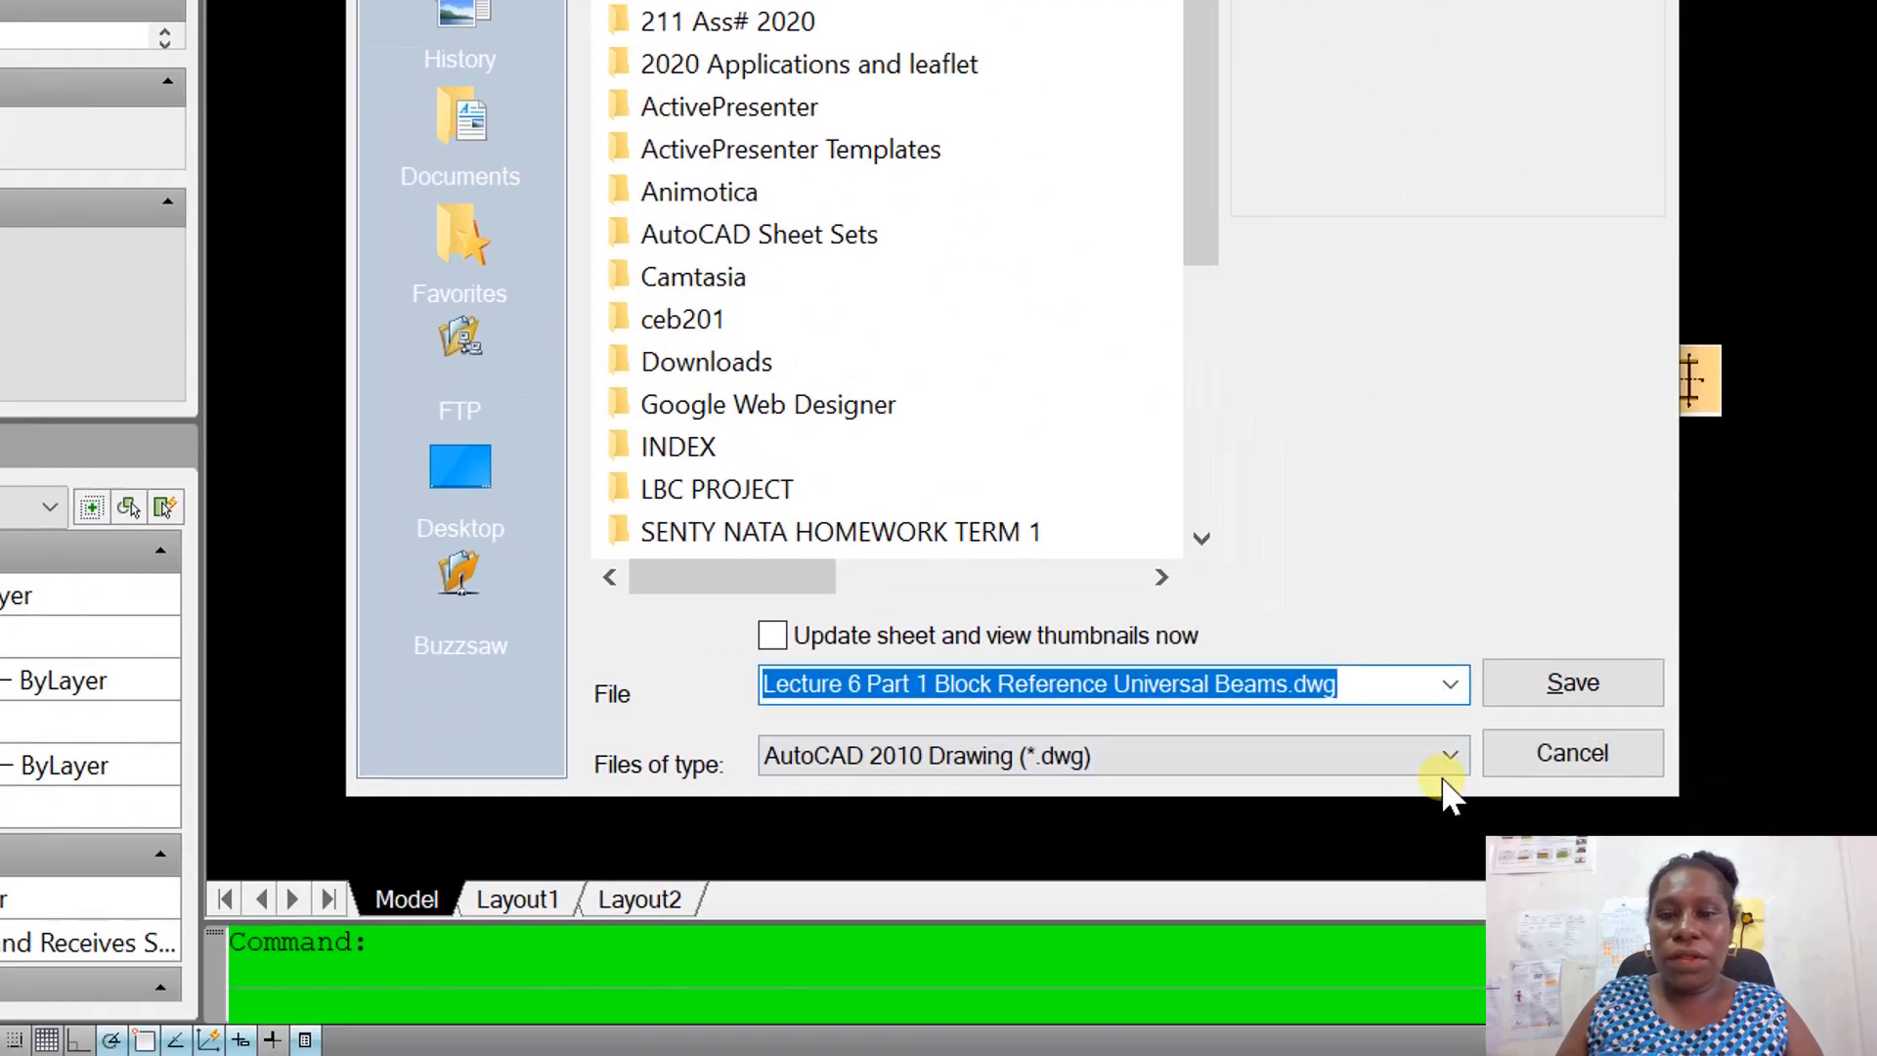
click(1605, 932)
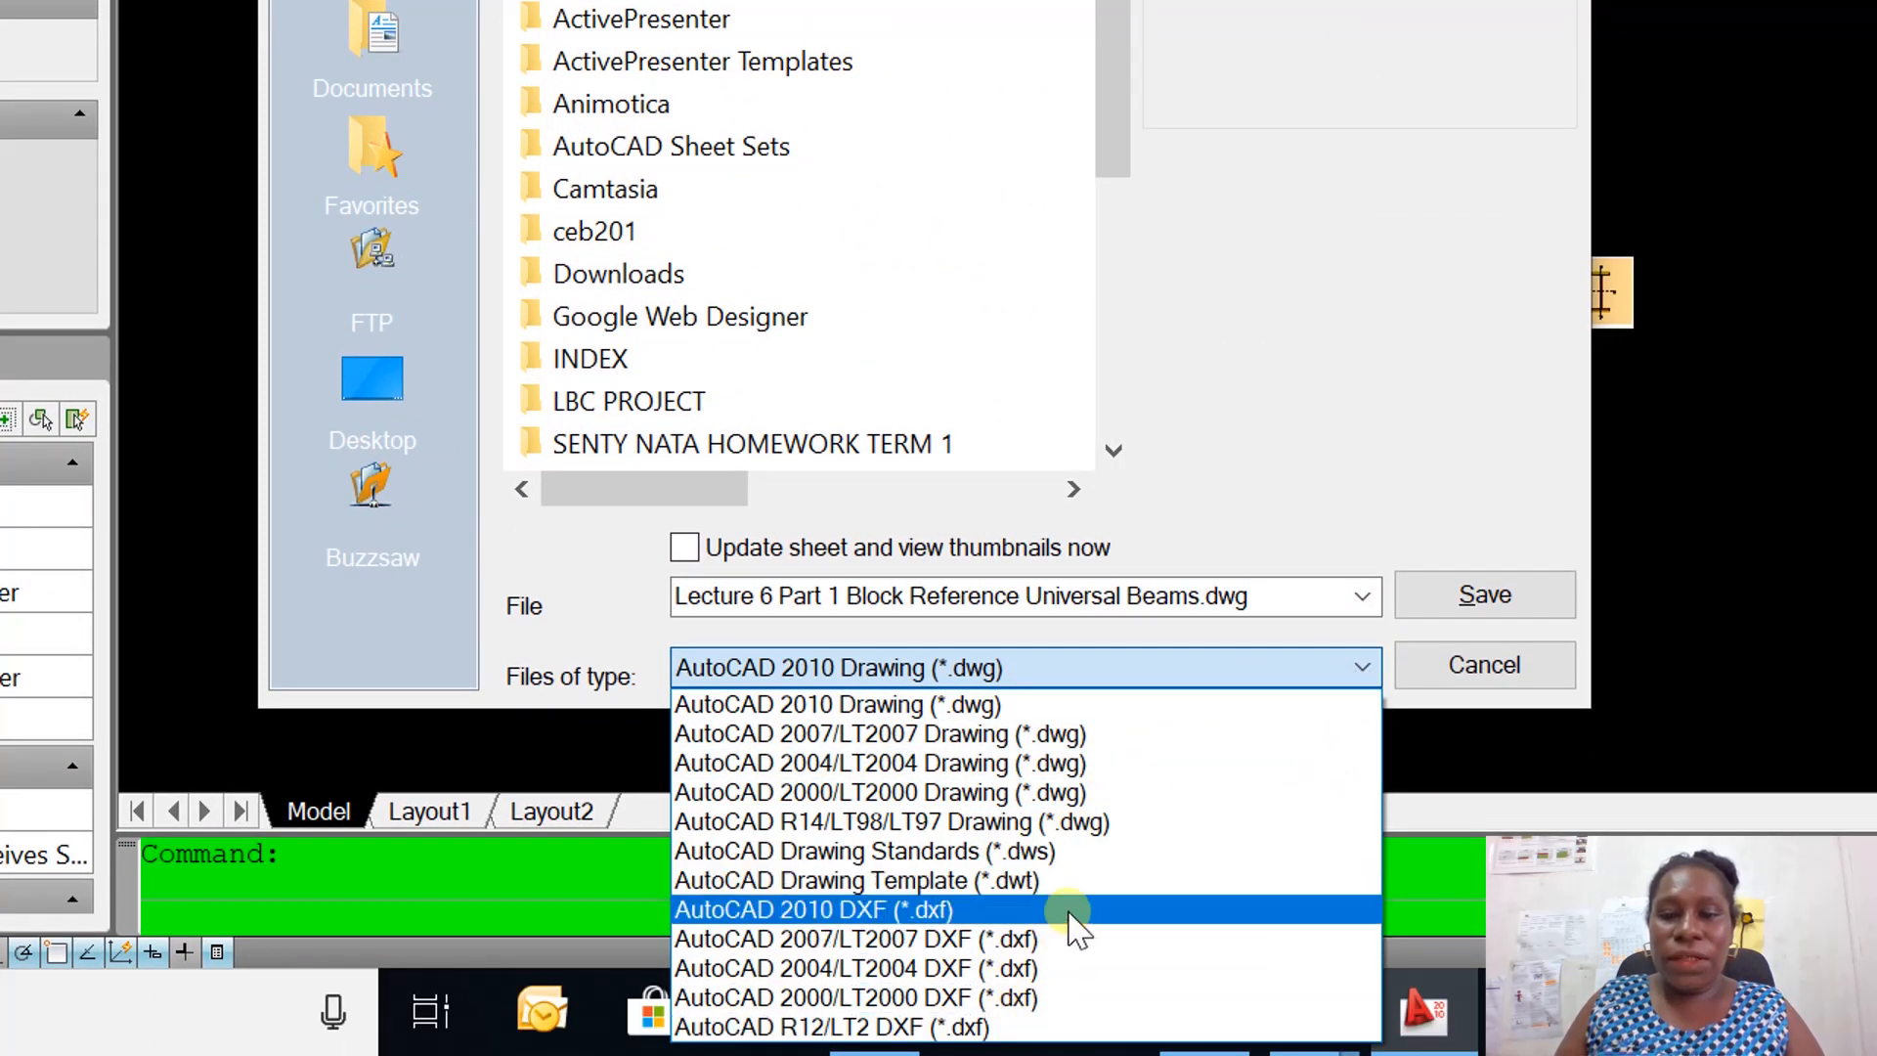
click(1063, 880)
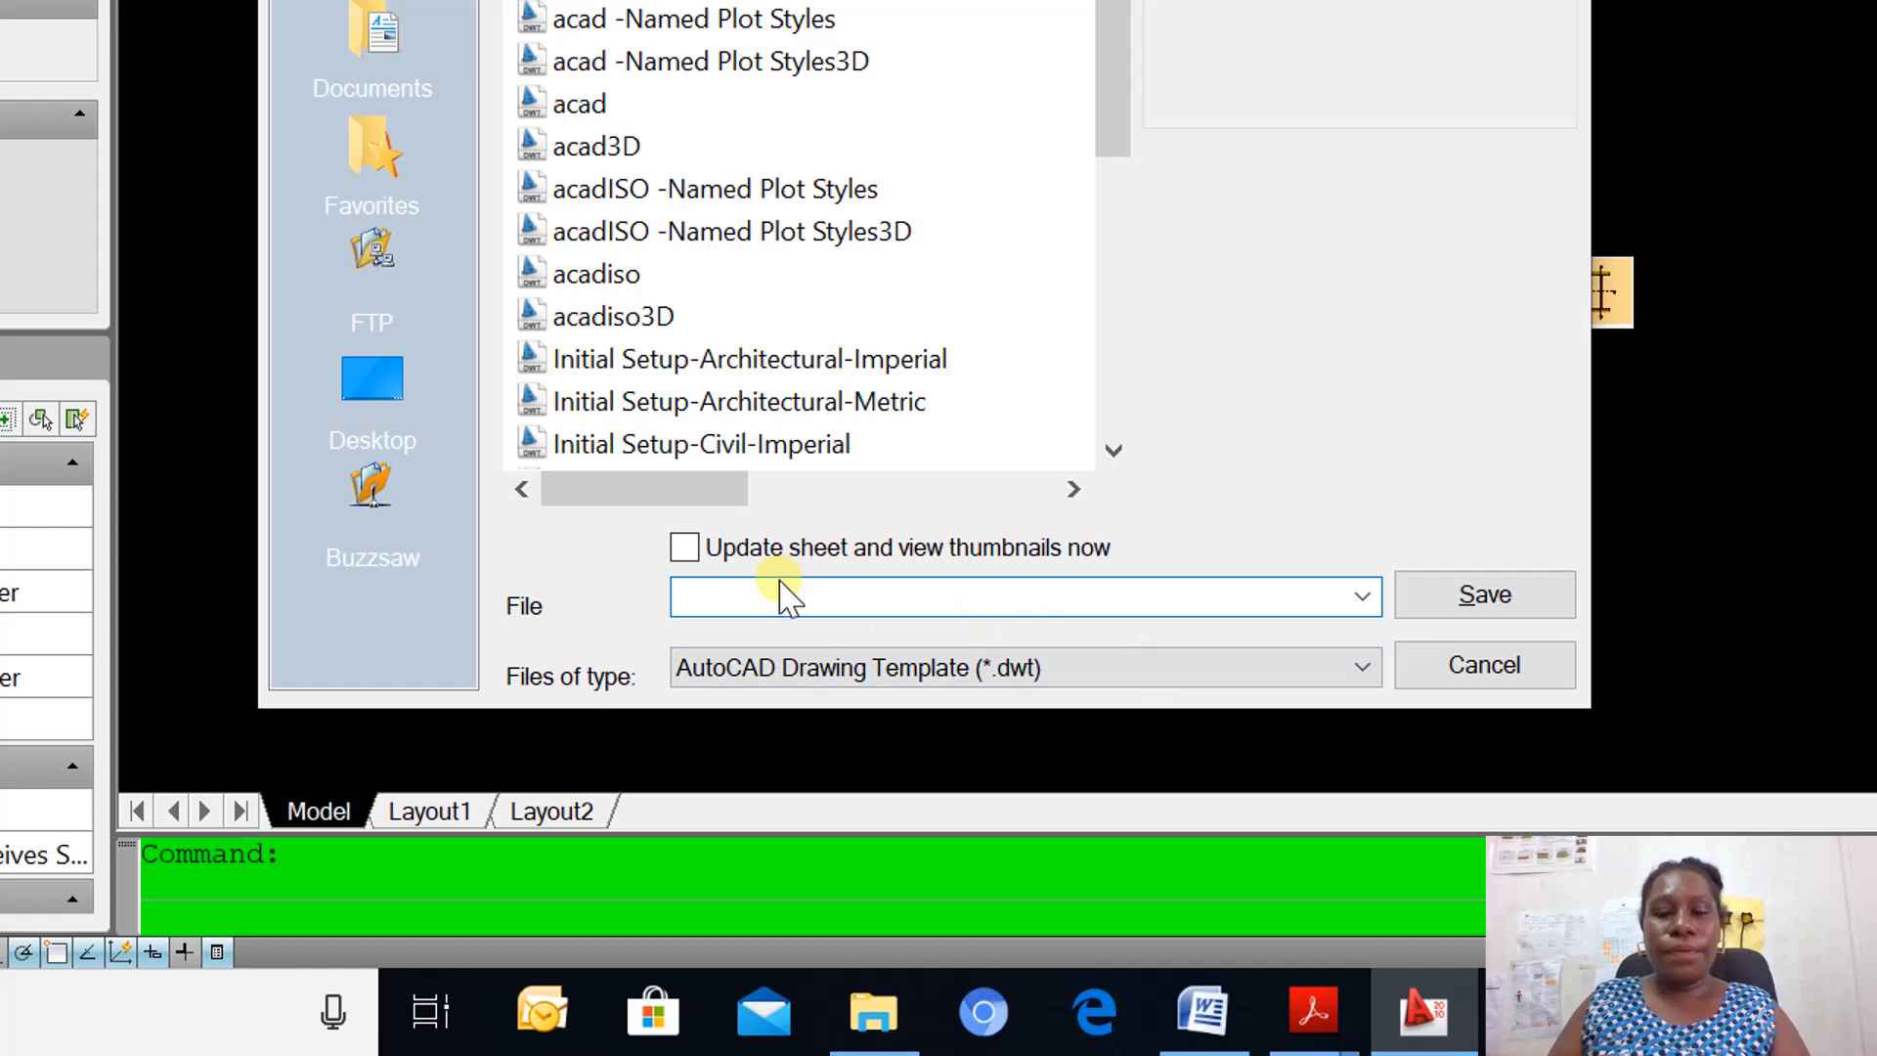
Name the template "Lecture 6 Structural Engineering Template" and save it, accepting the default template options.
text(Lect)
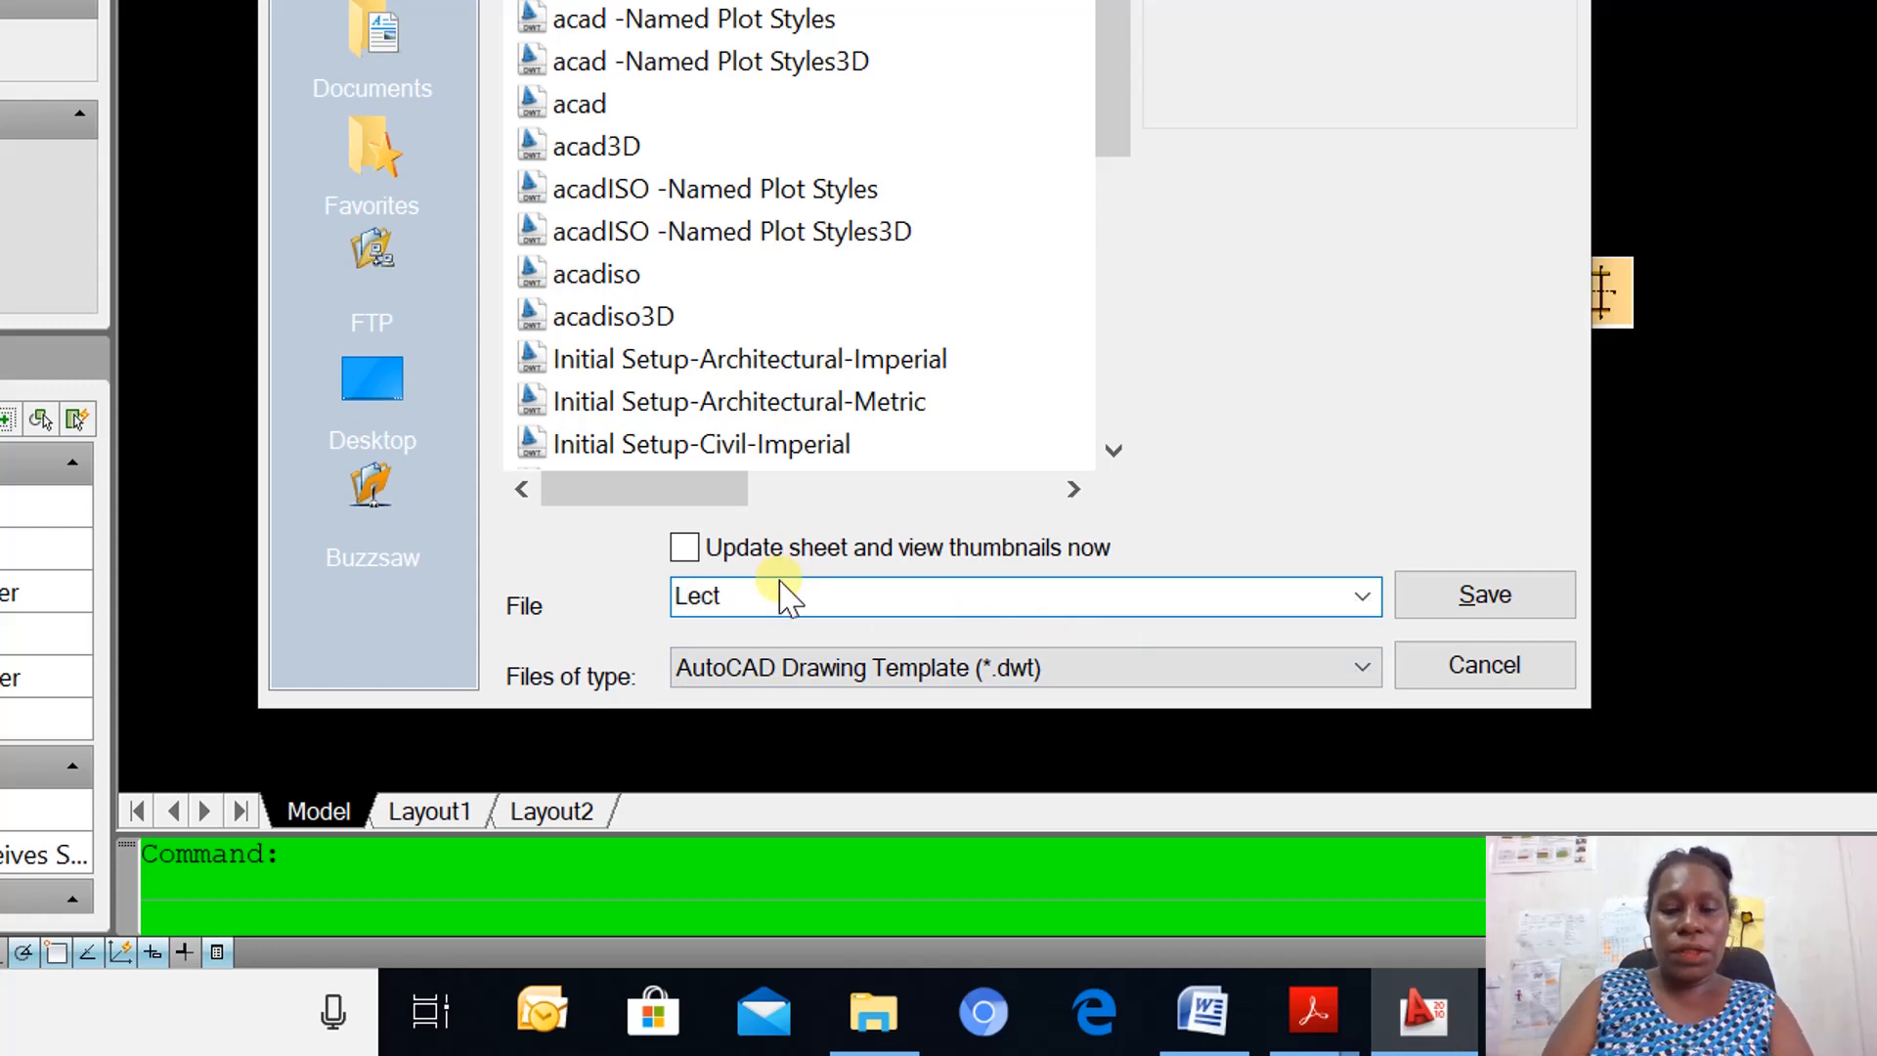
text(ure)
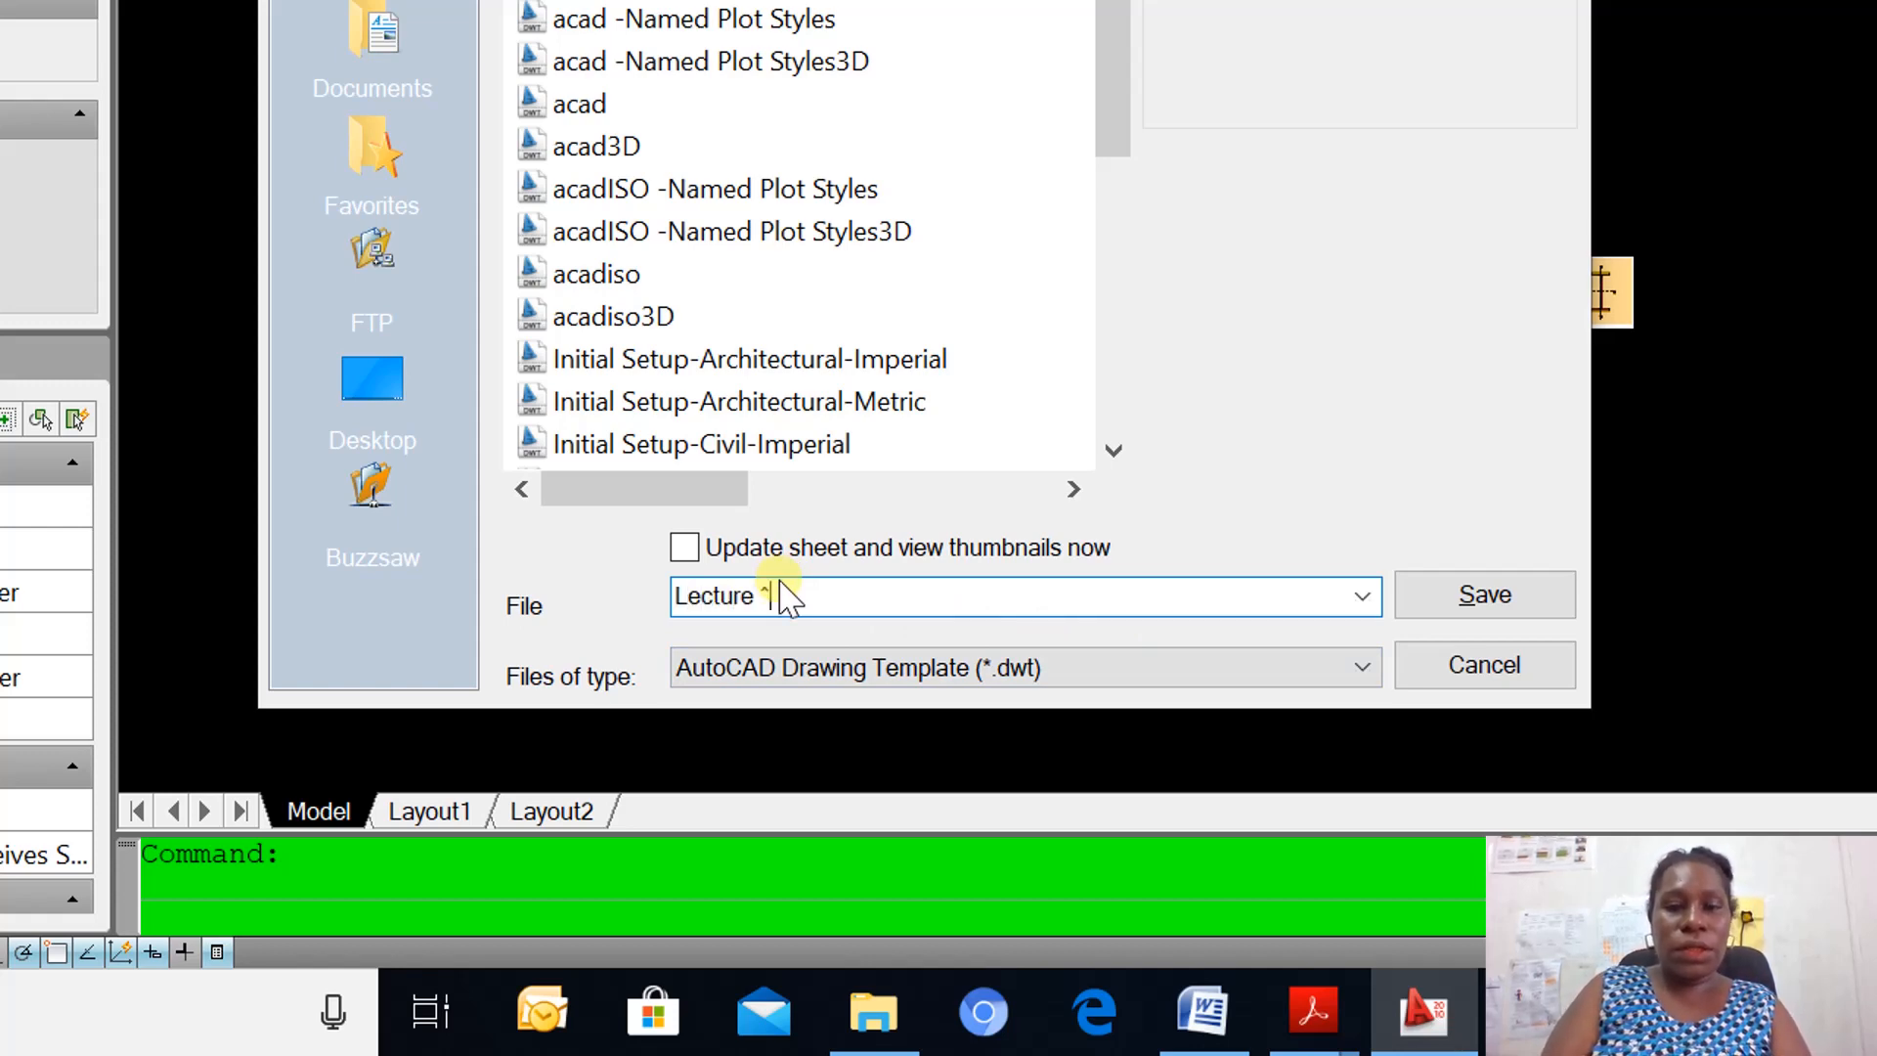
text( 6 by)
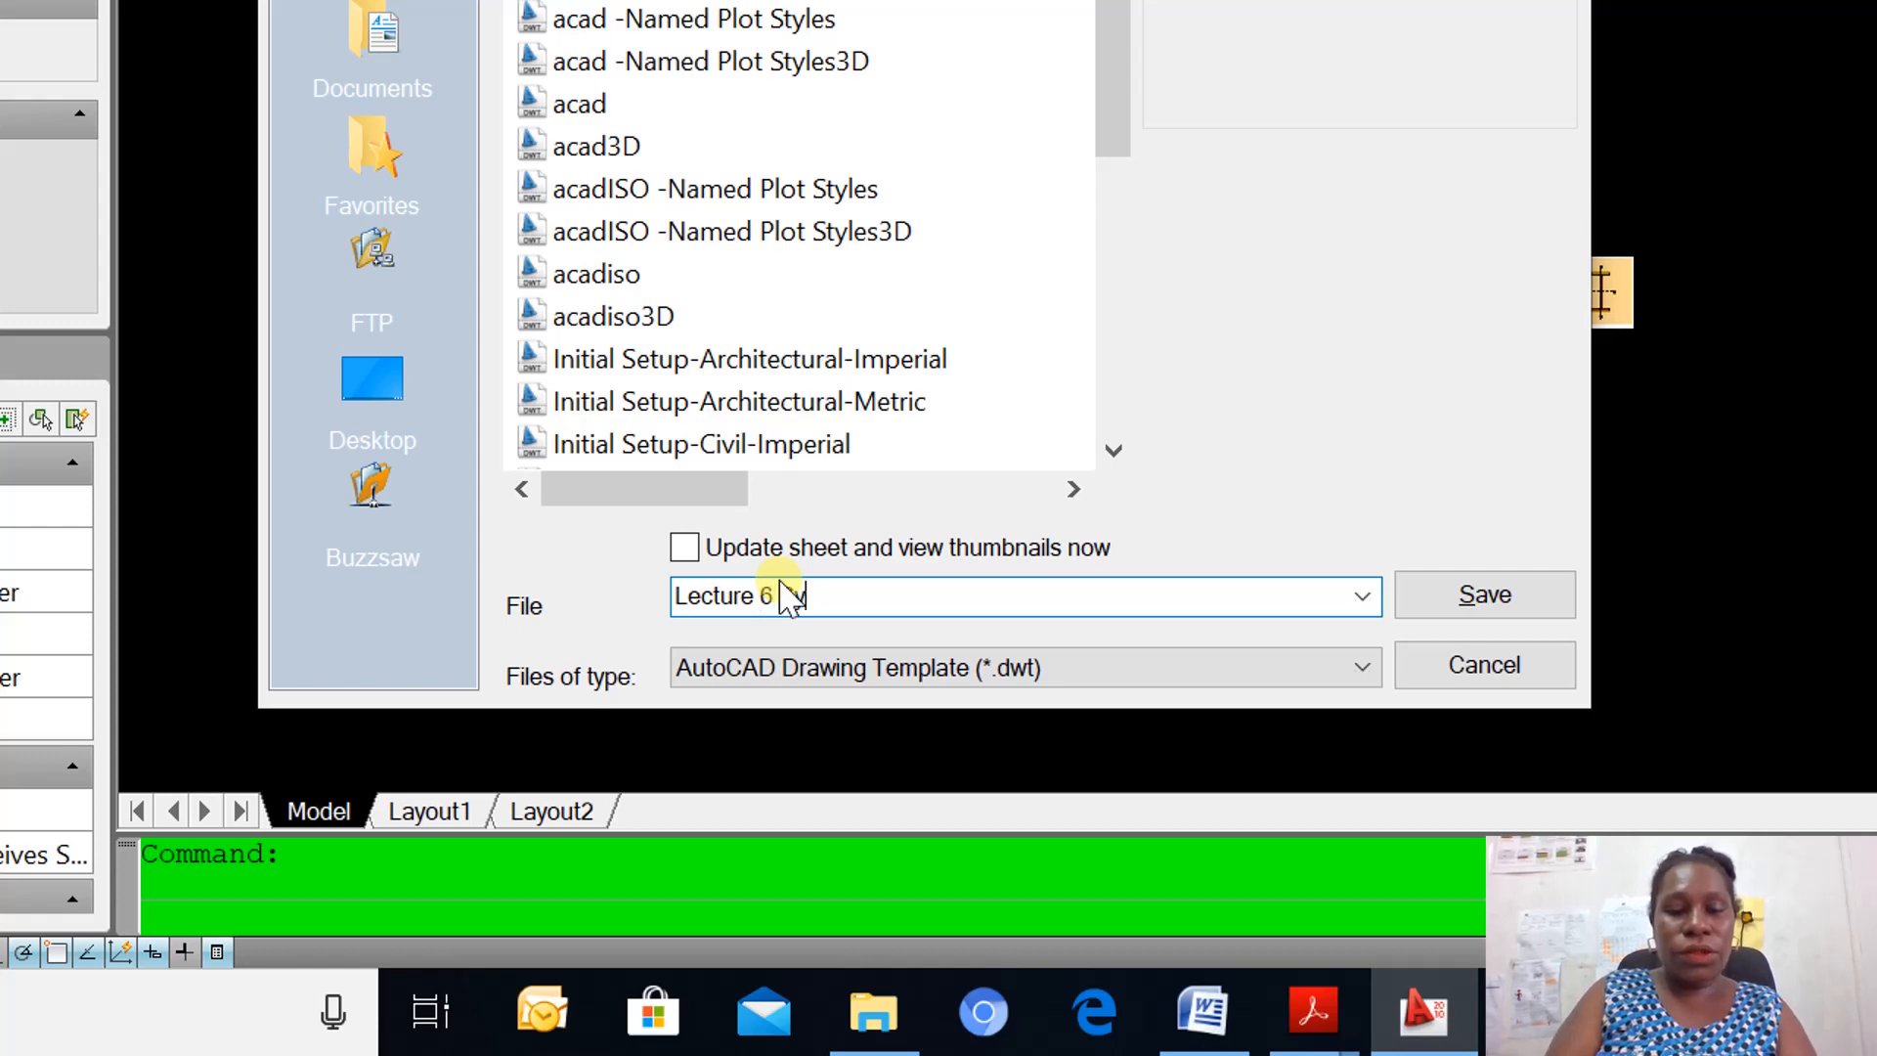
text(r)
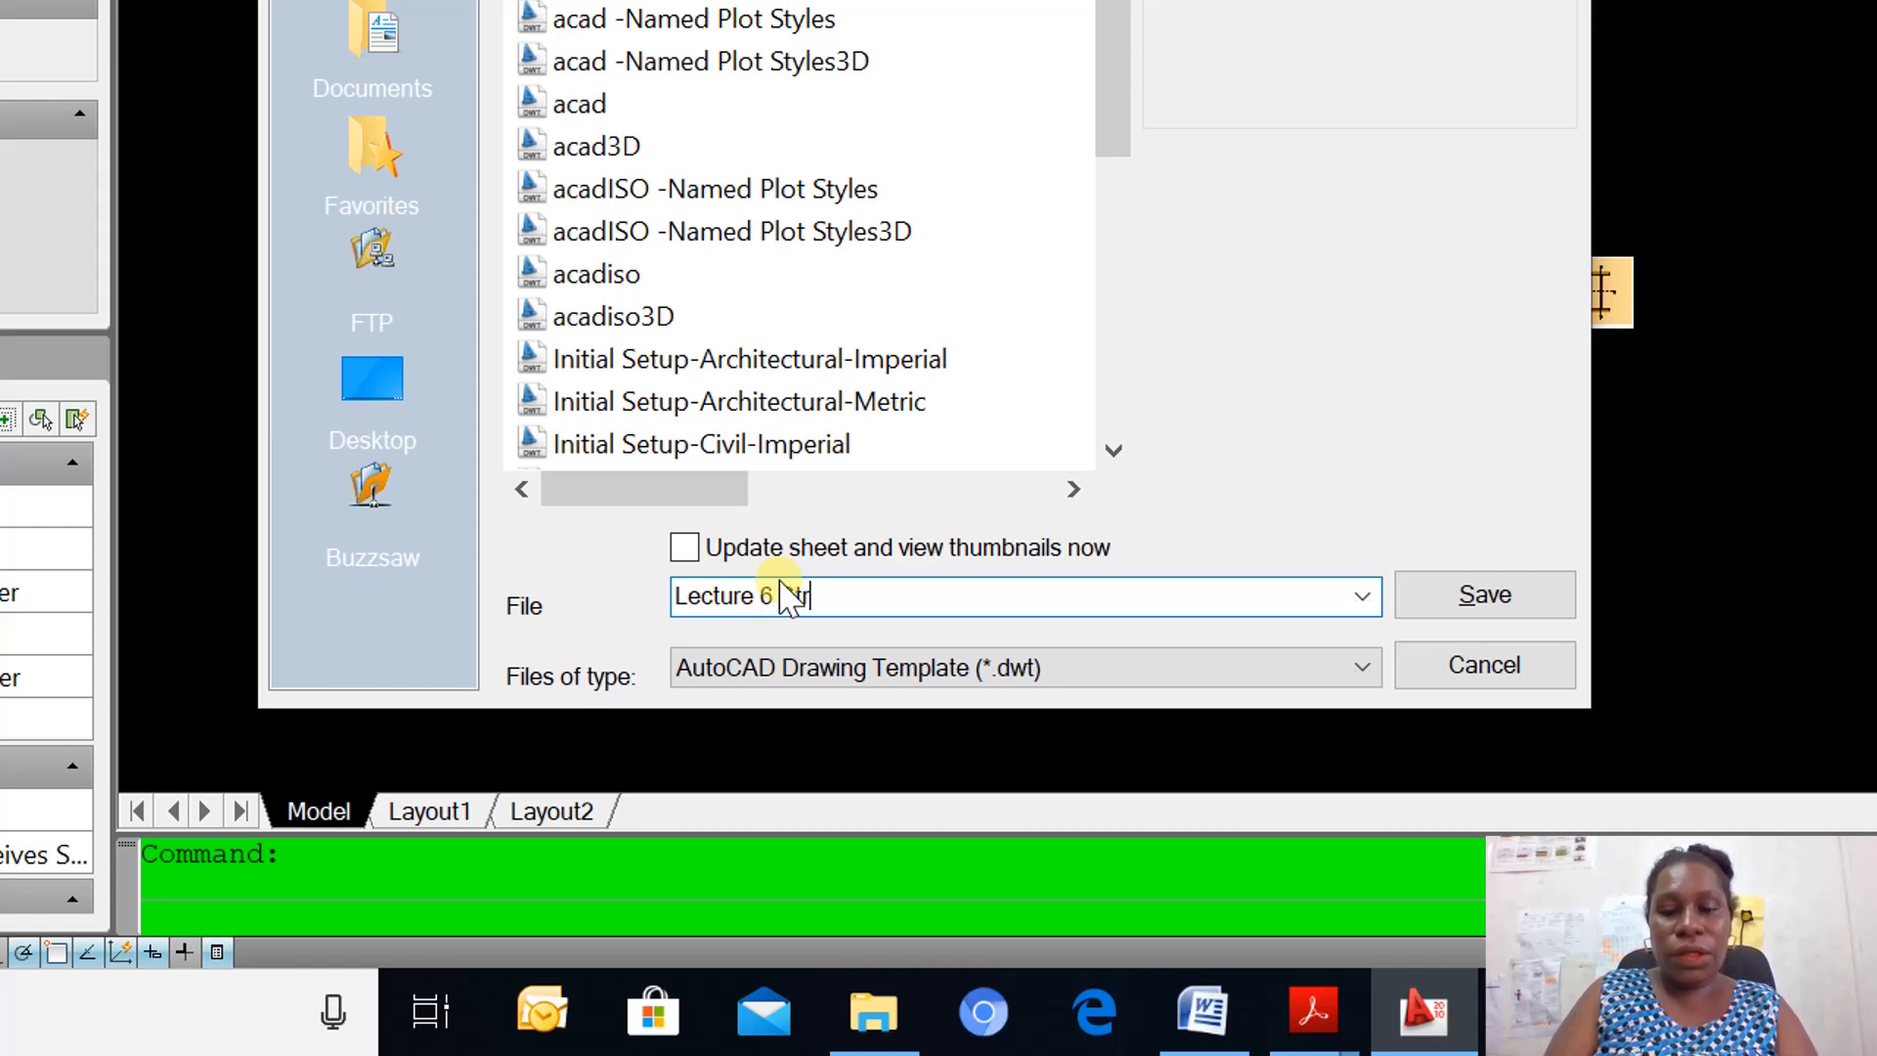
text(uct)
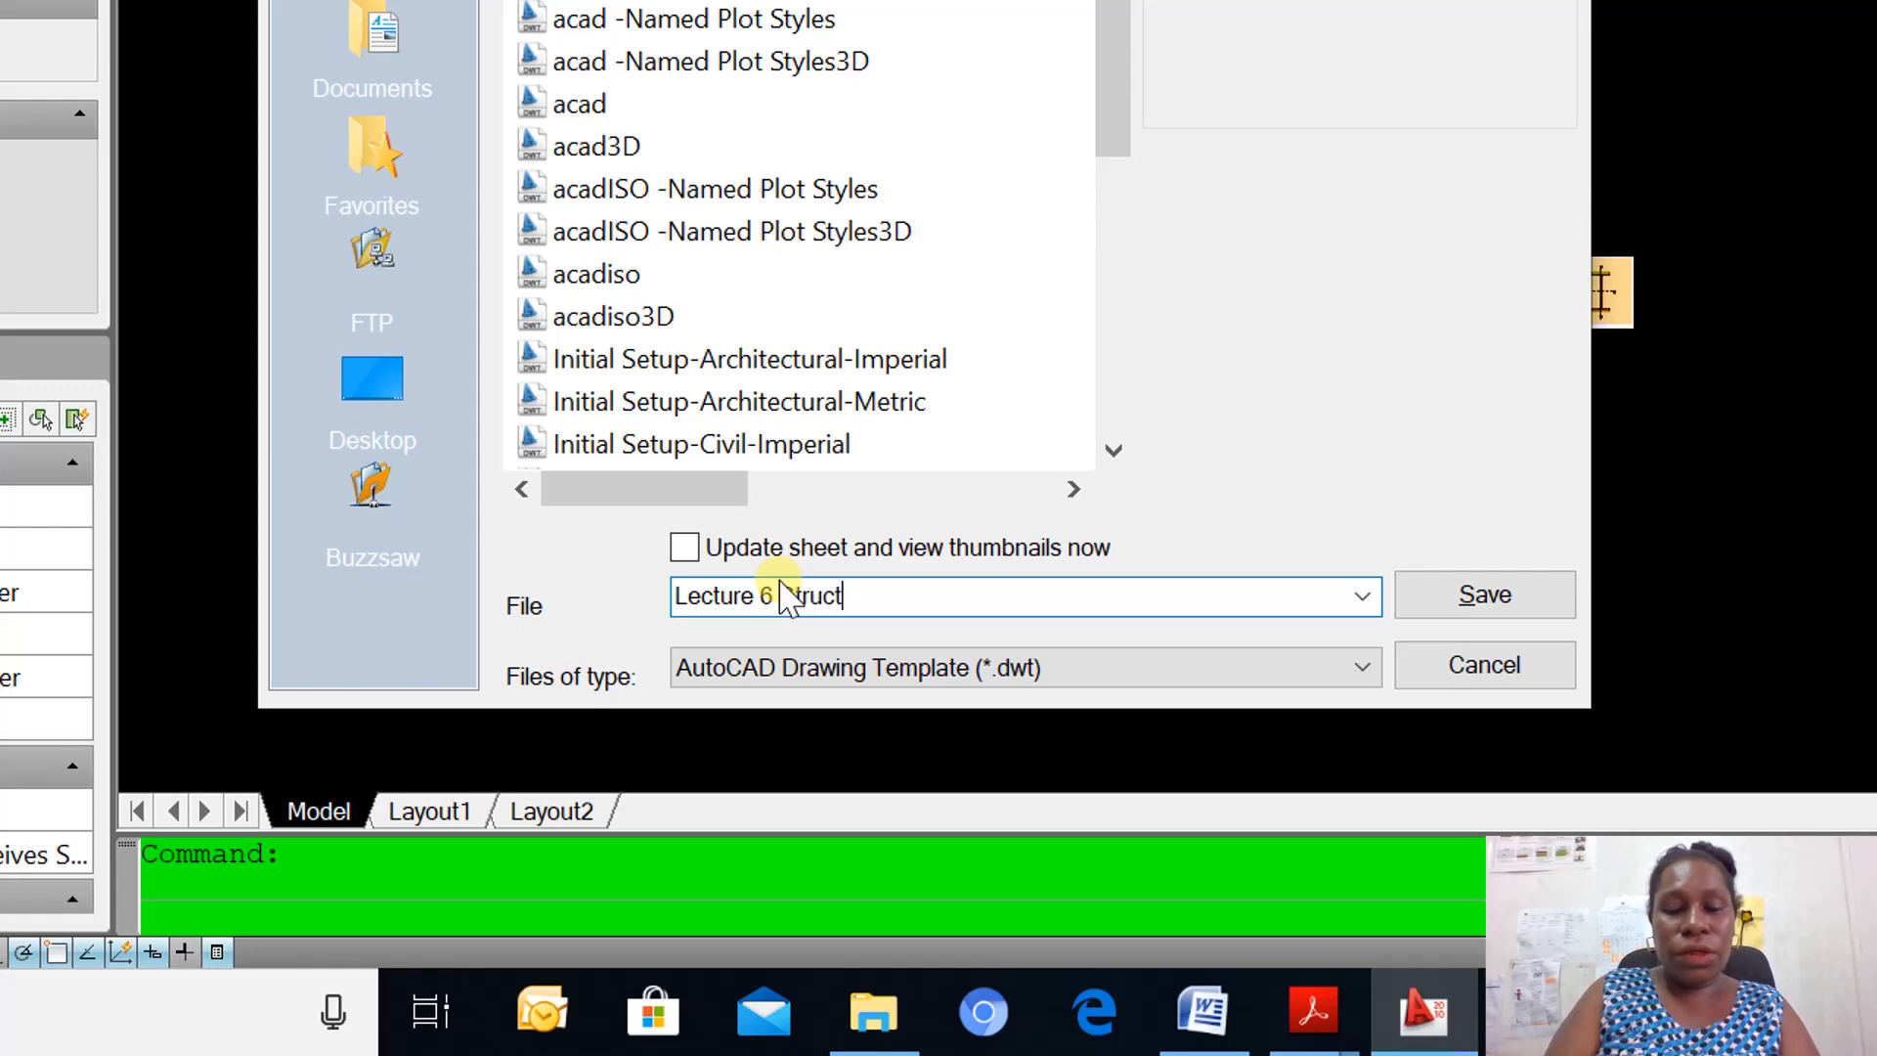
text(ural )
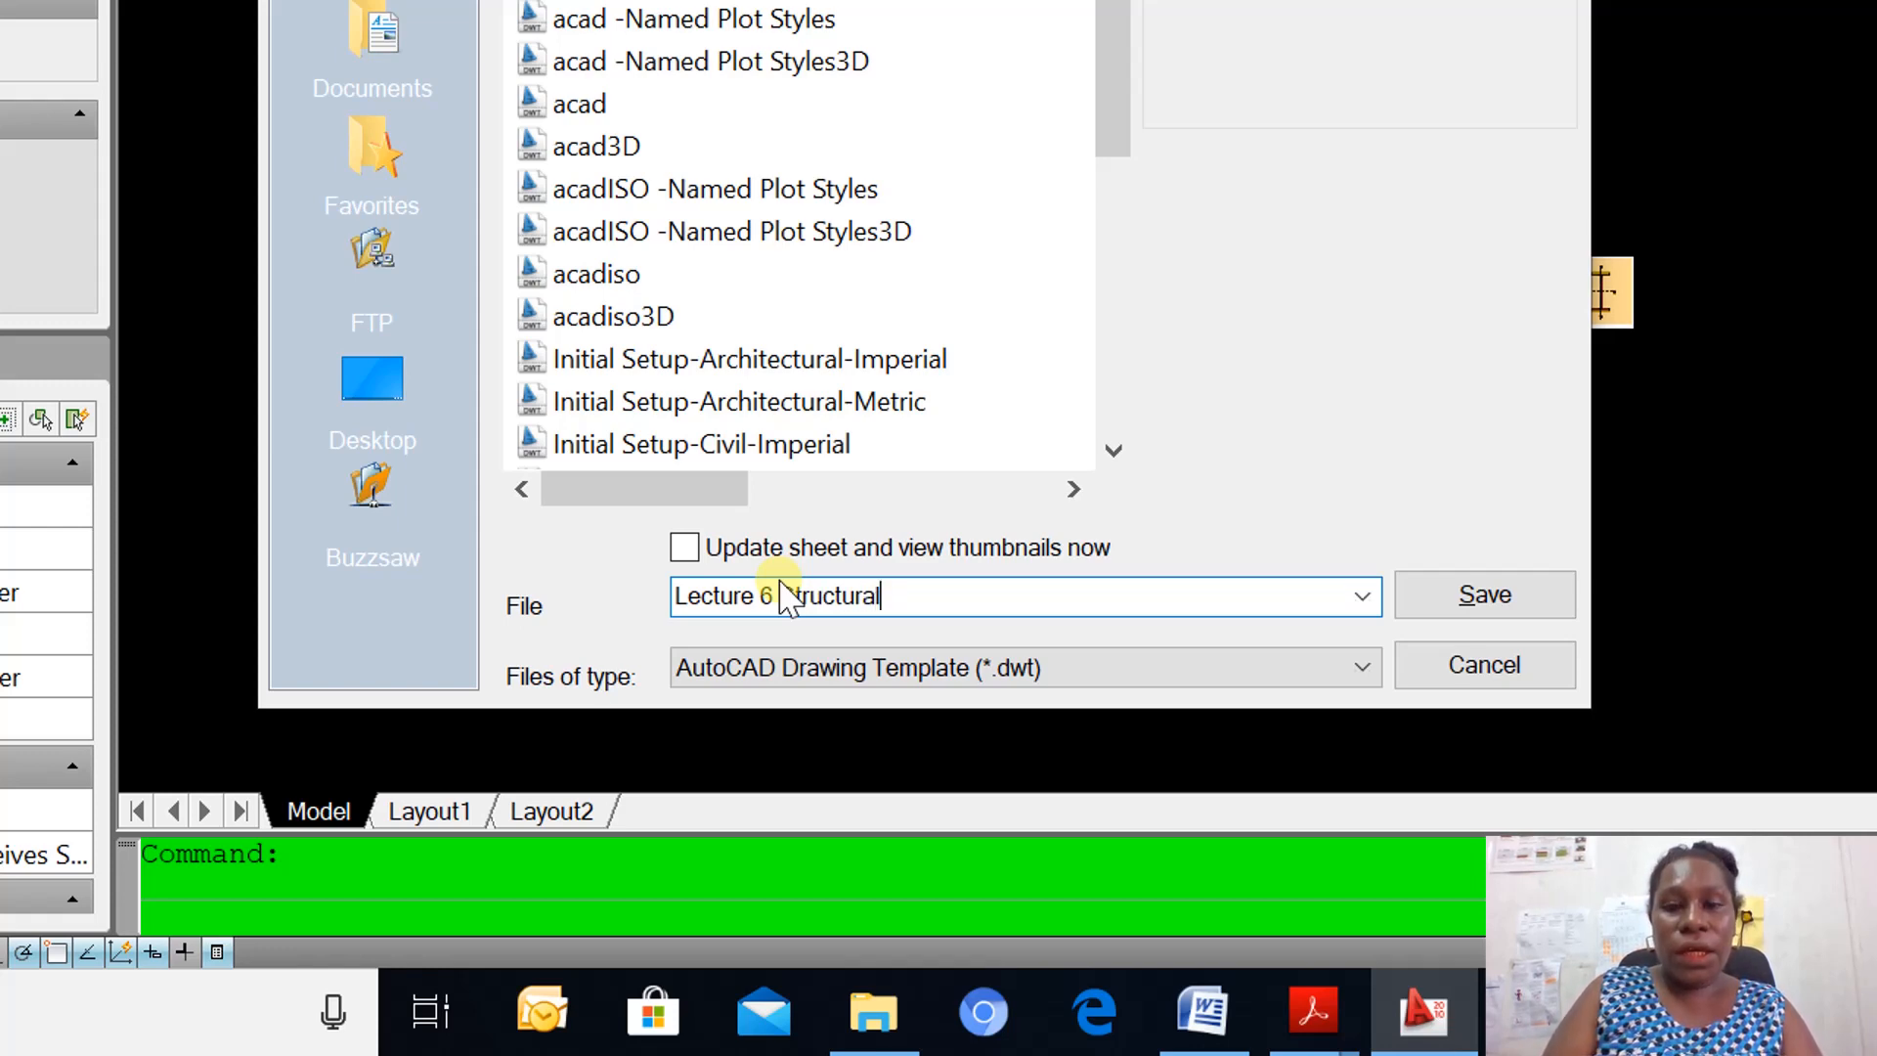
text(Engine)
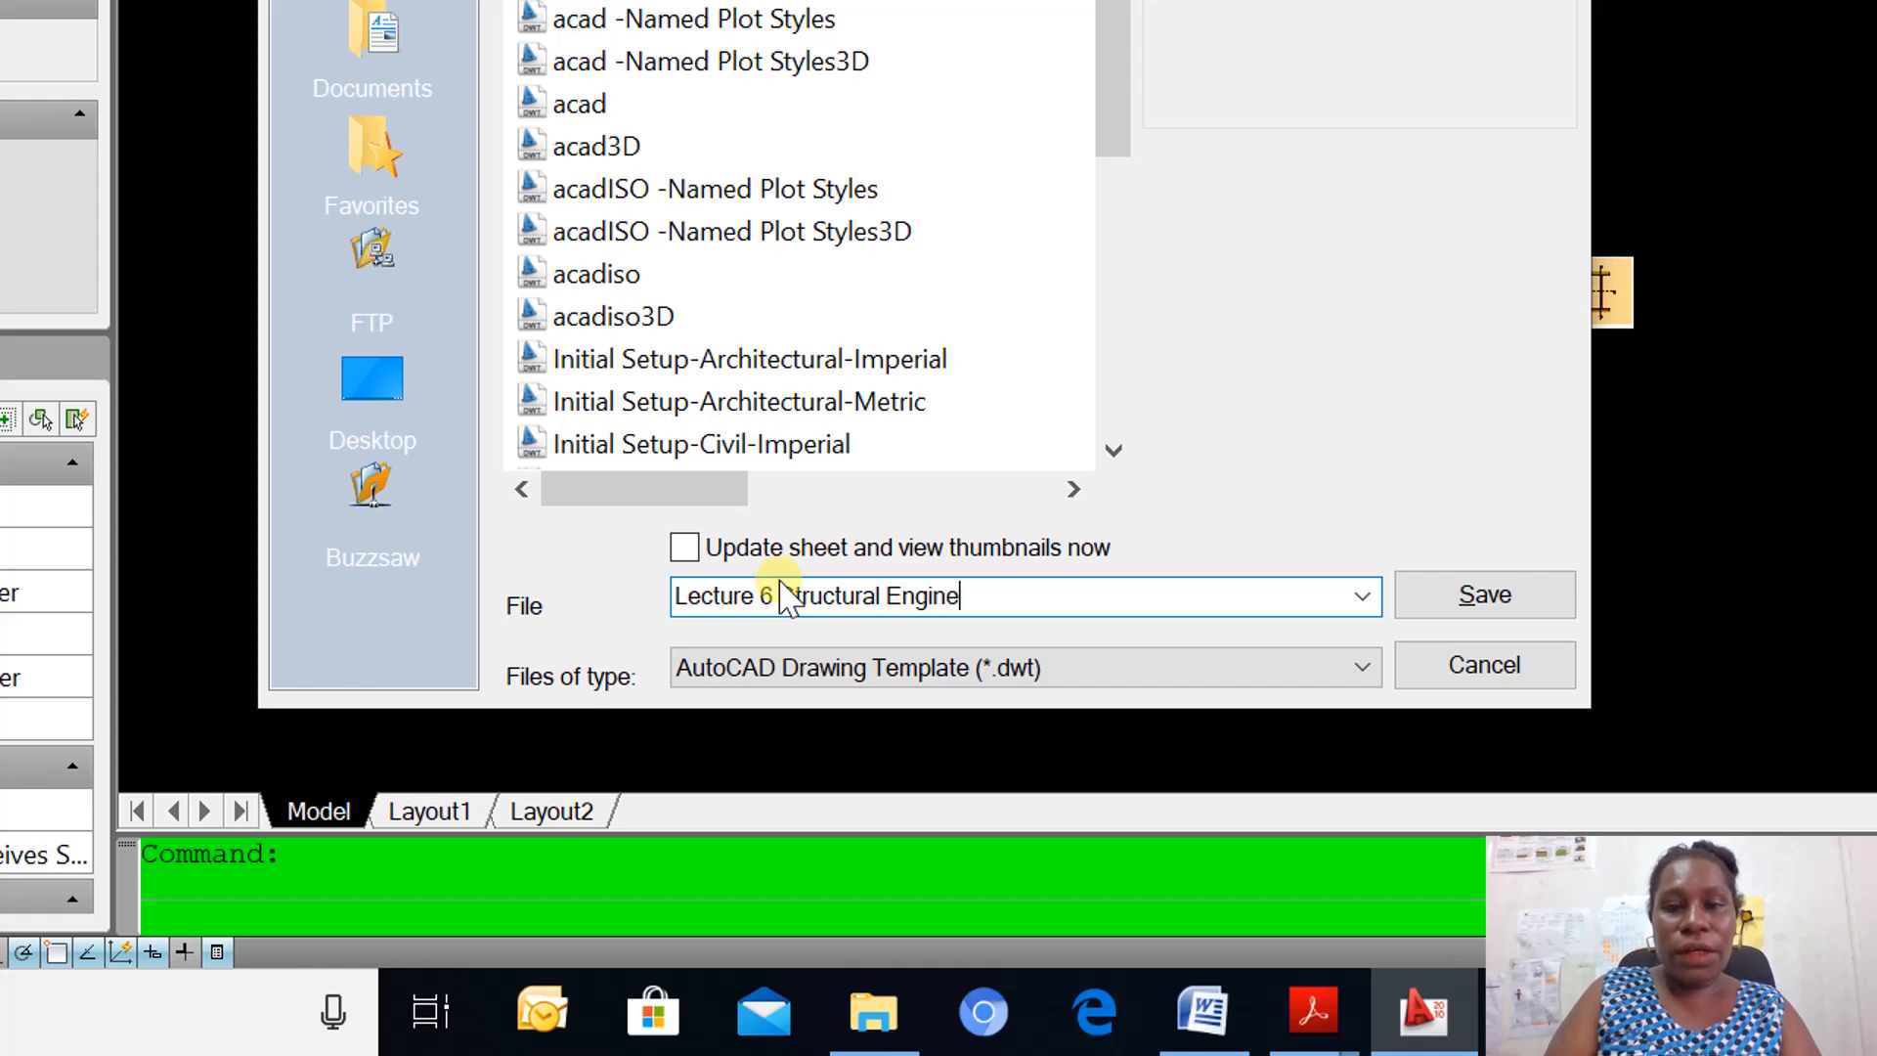
text(ering Template)
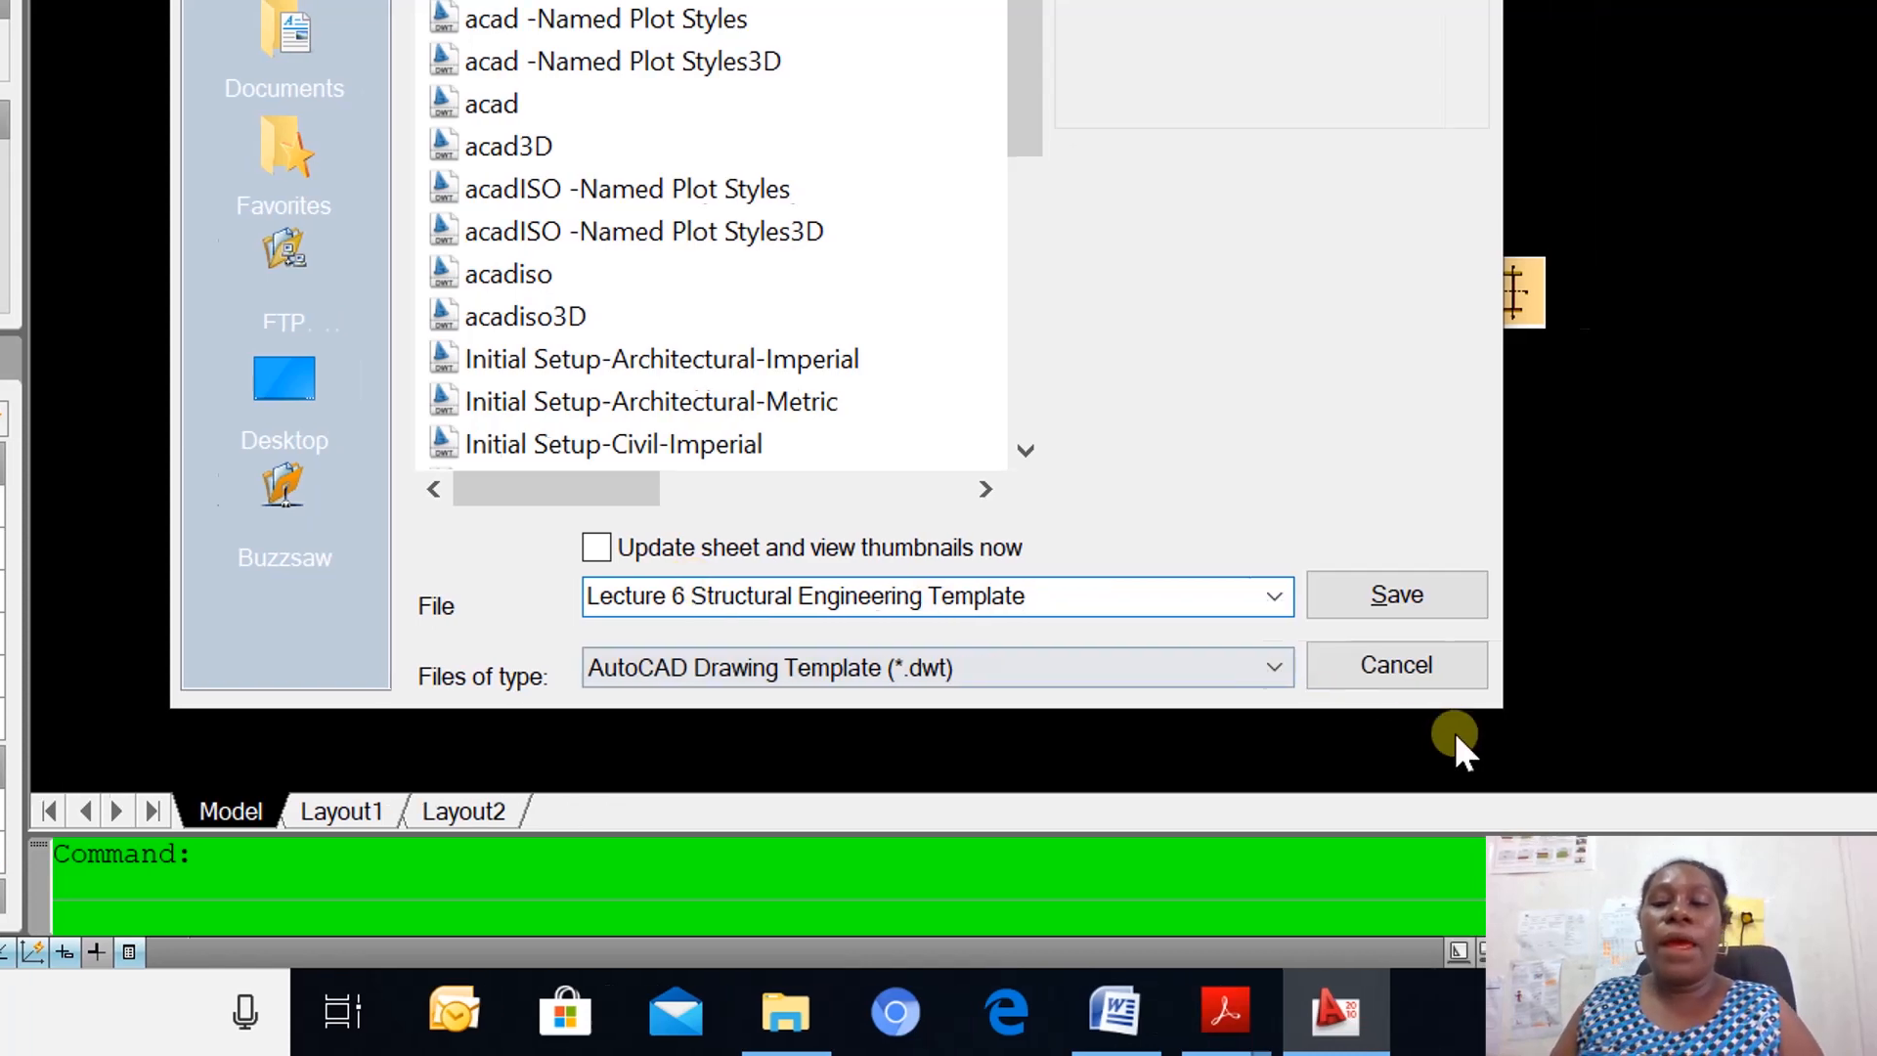
click(1348, 591)
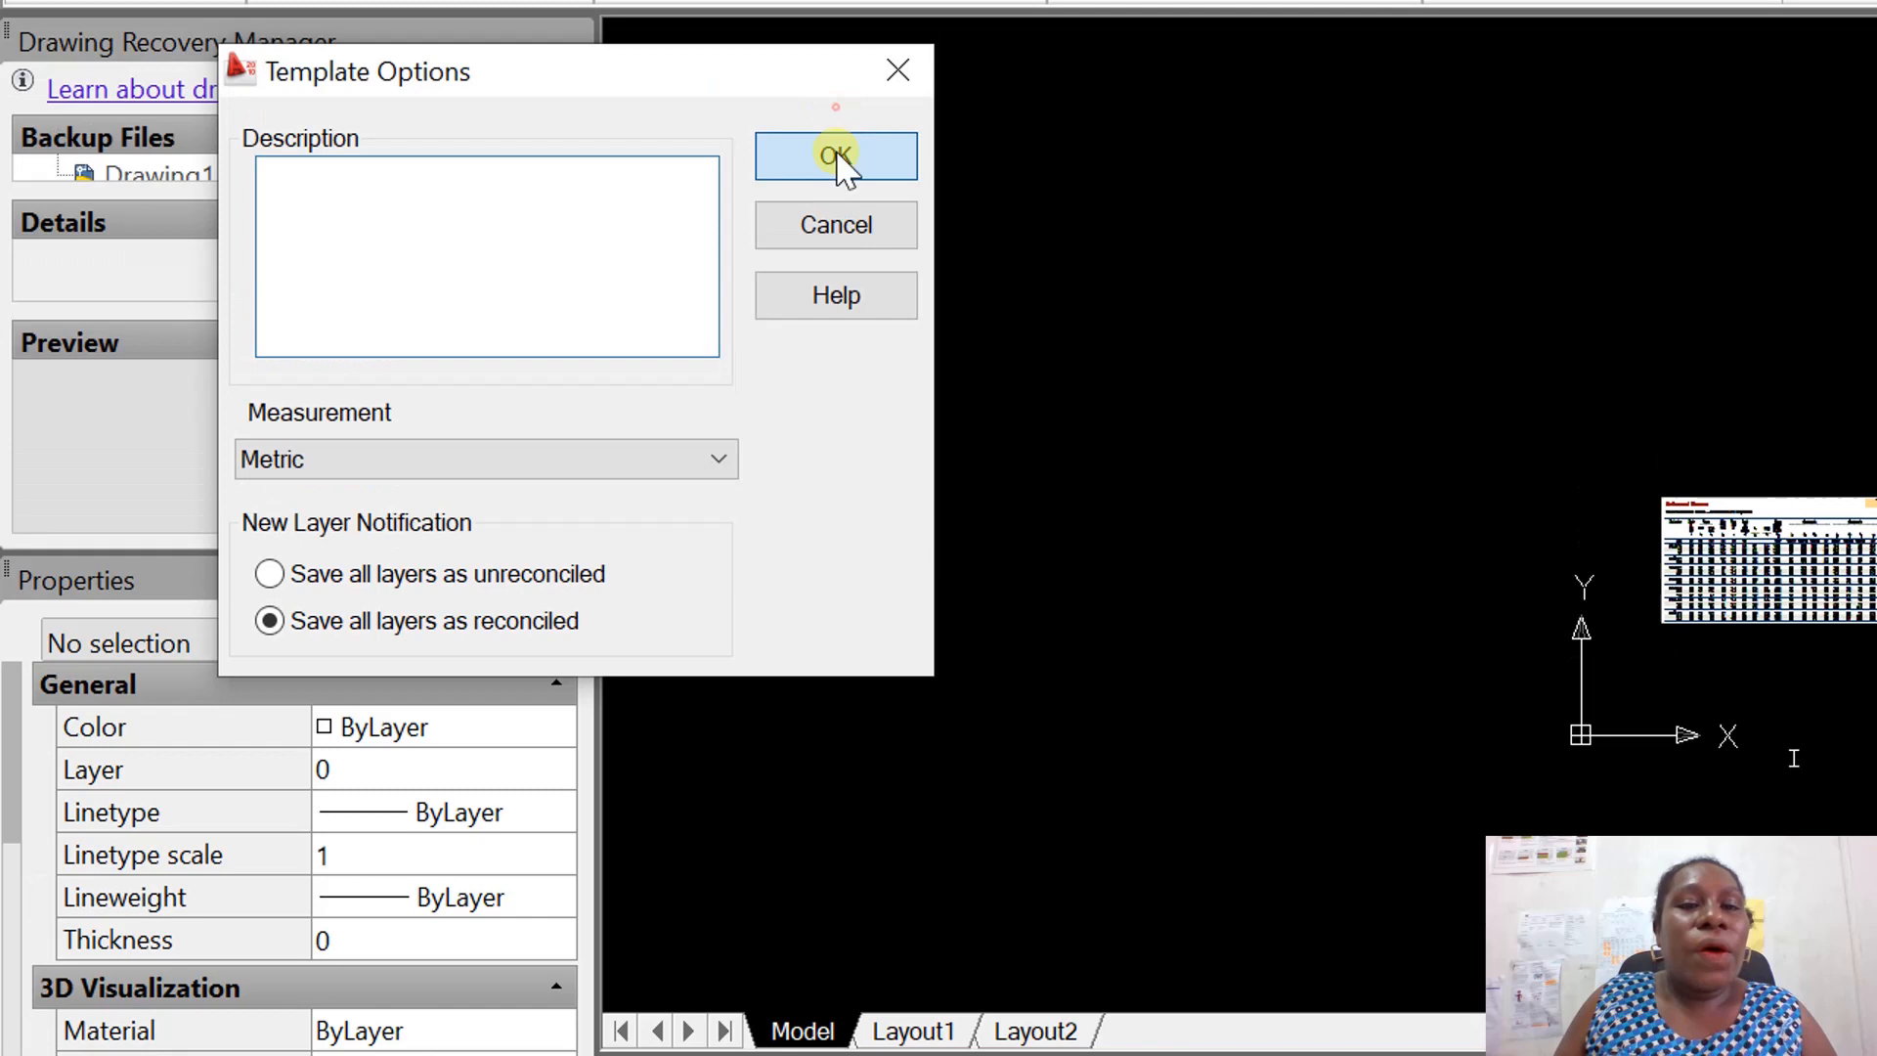
click(836, 68)
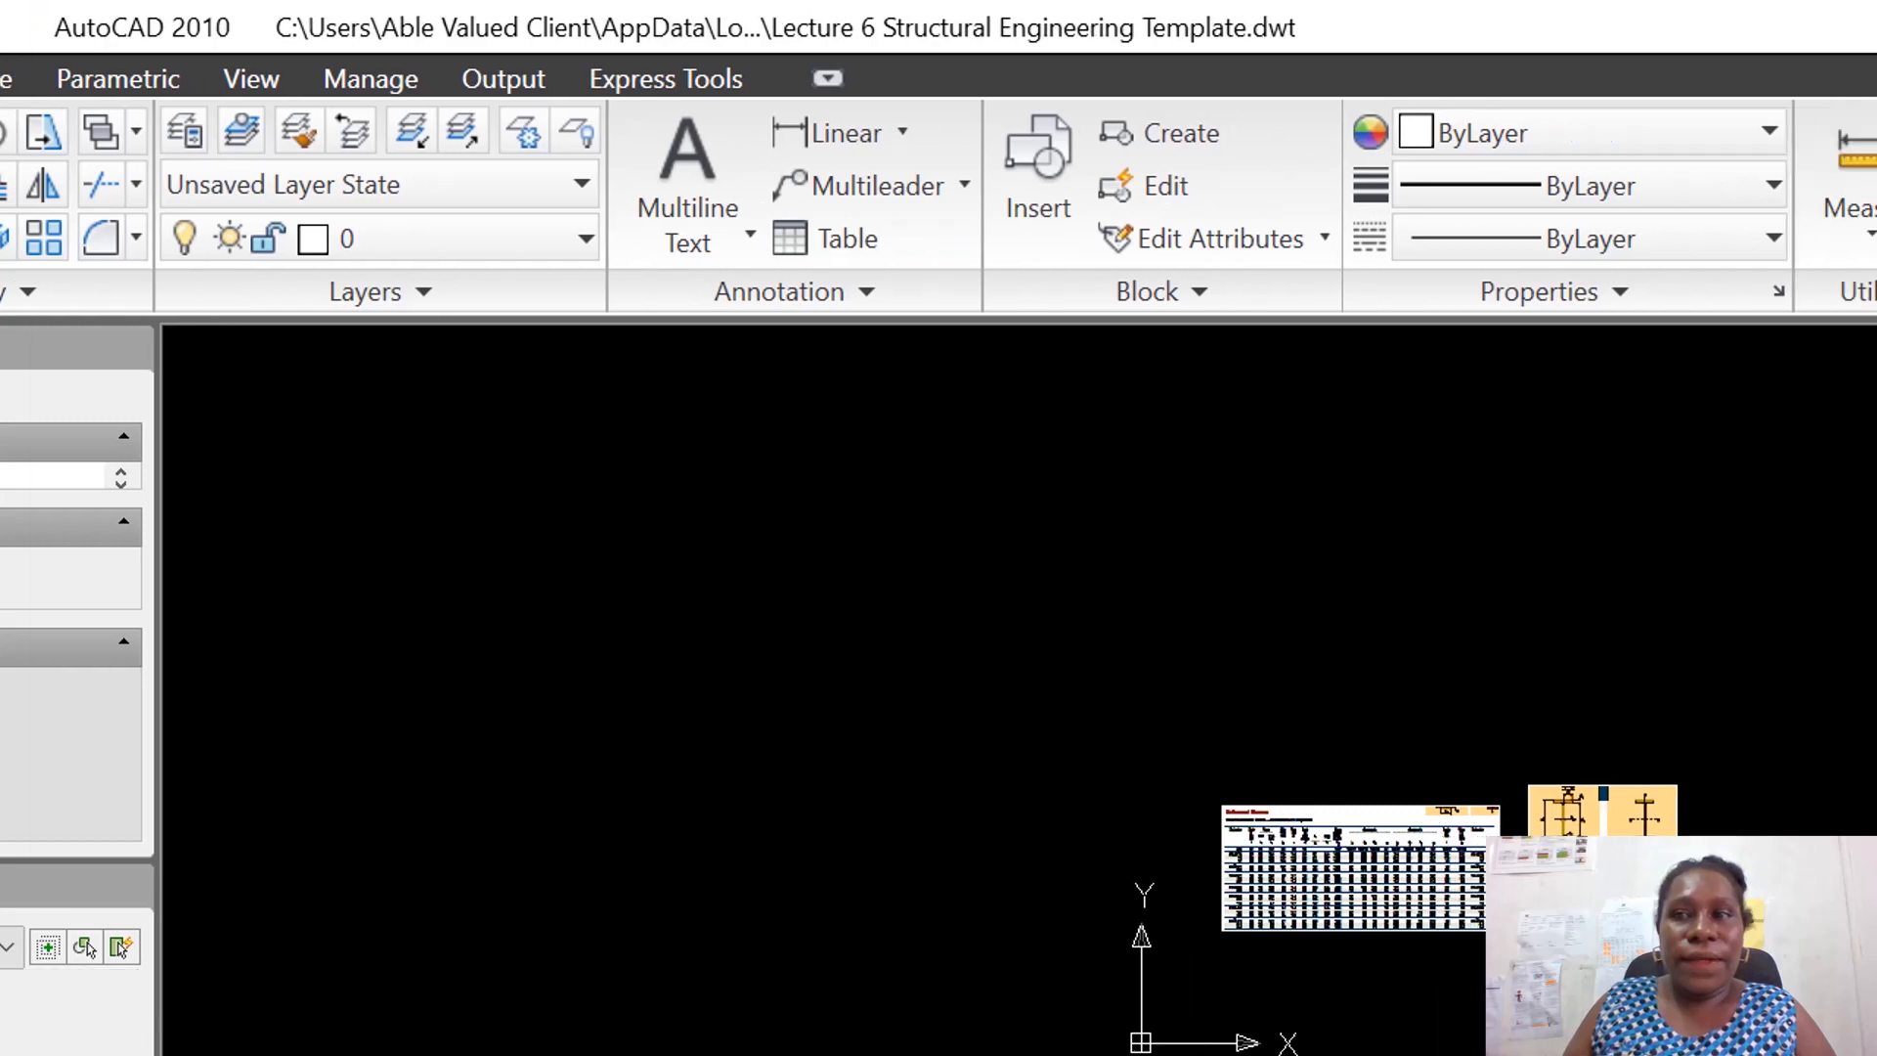
Close AutoCAD, choosing to save the changes to Drawing1.dwg, and dismiss the error dialogs without sending a report.
key(alt+F4)
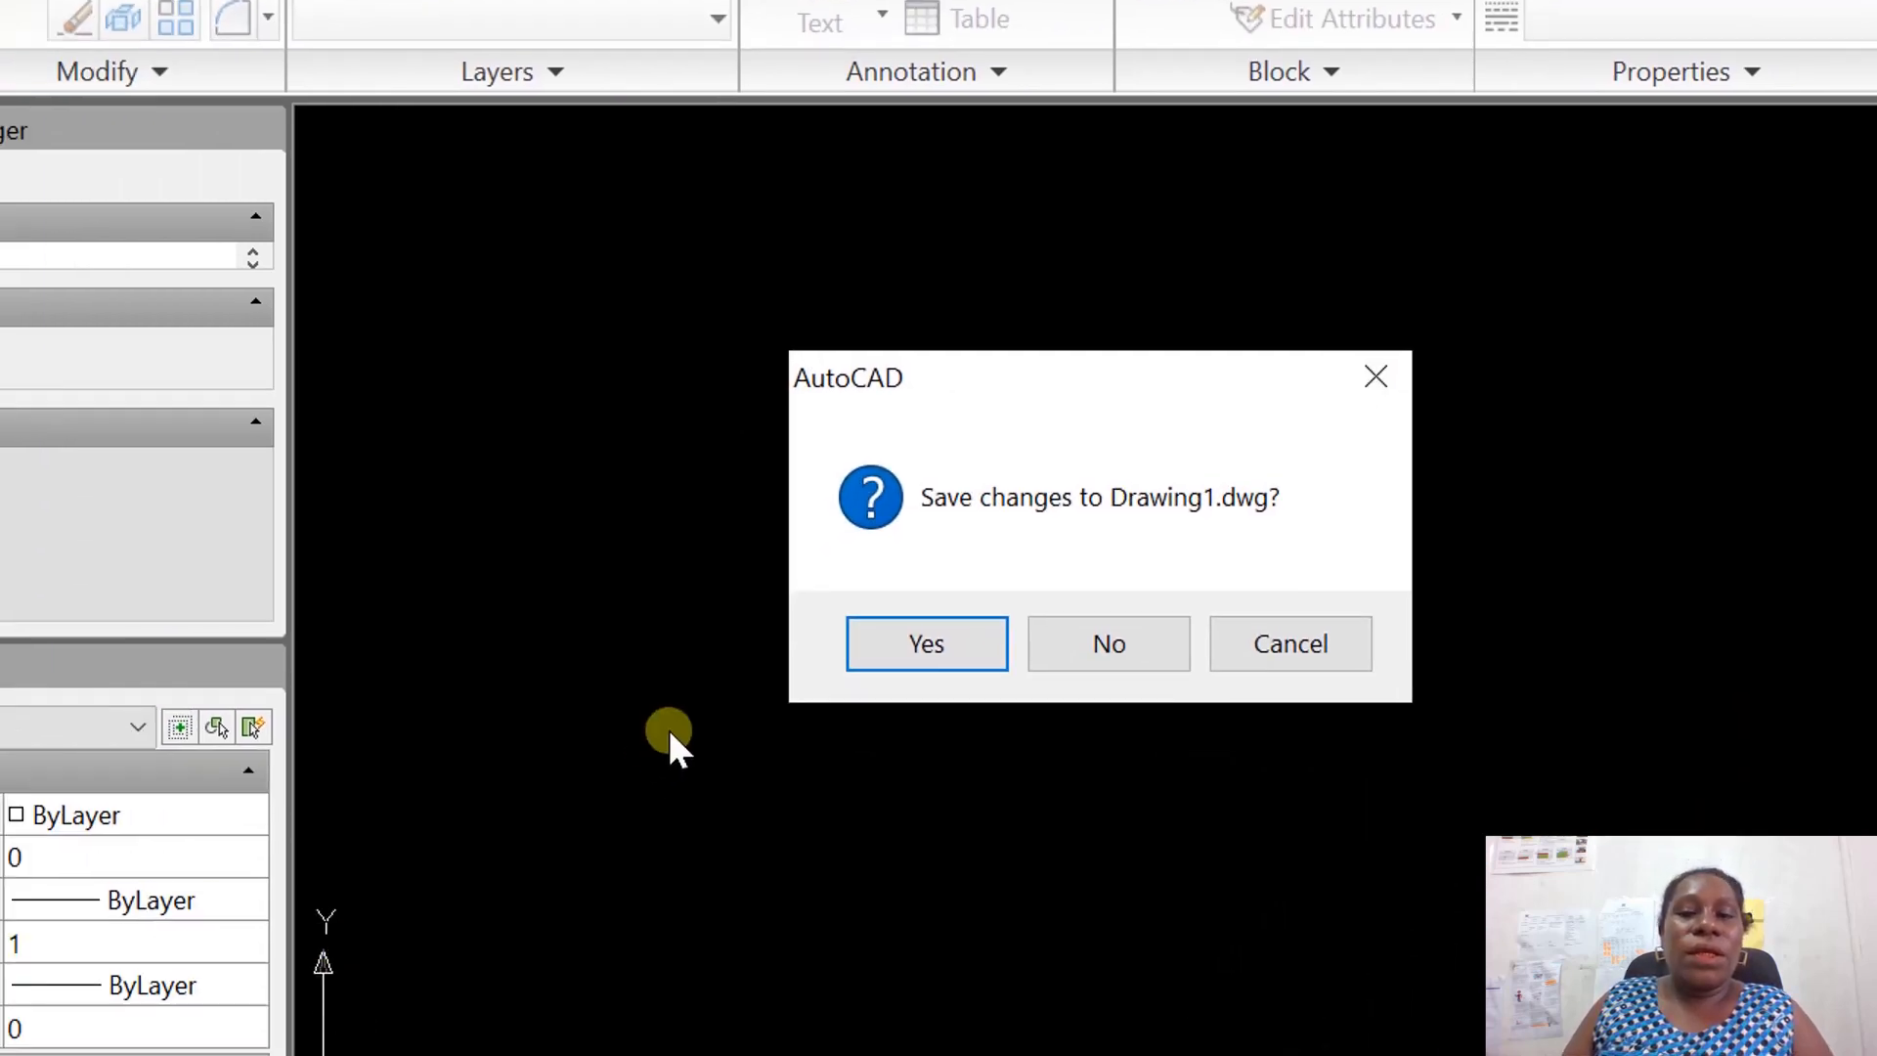
click(904, 651)
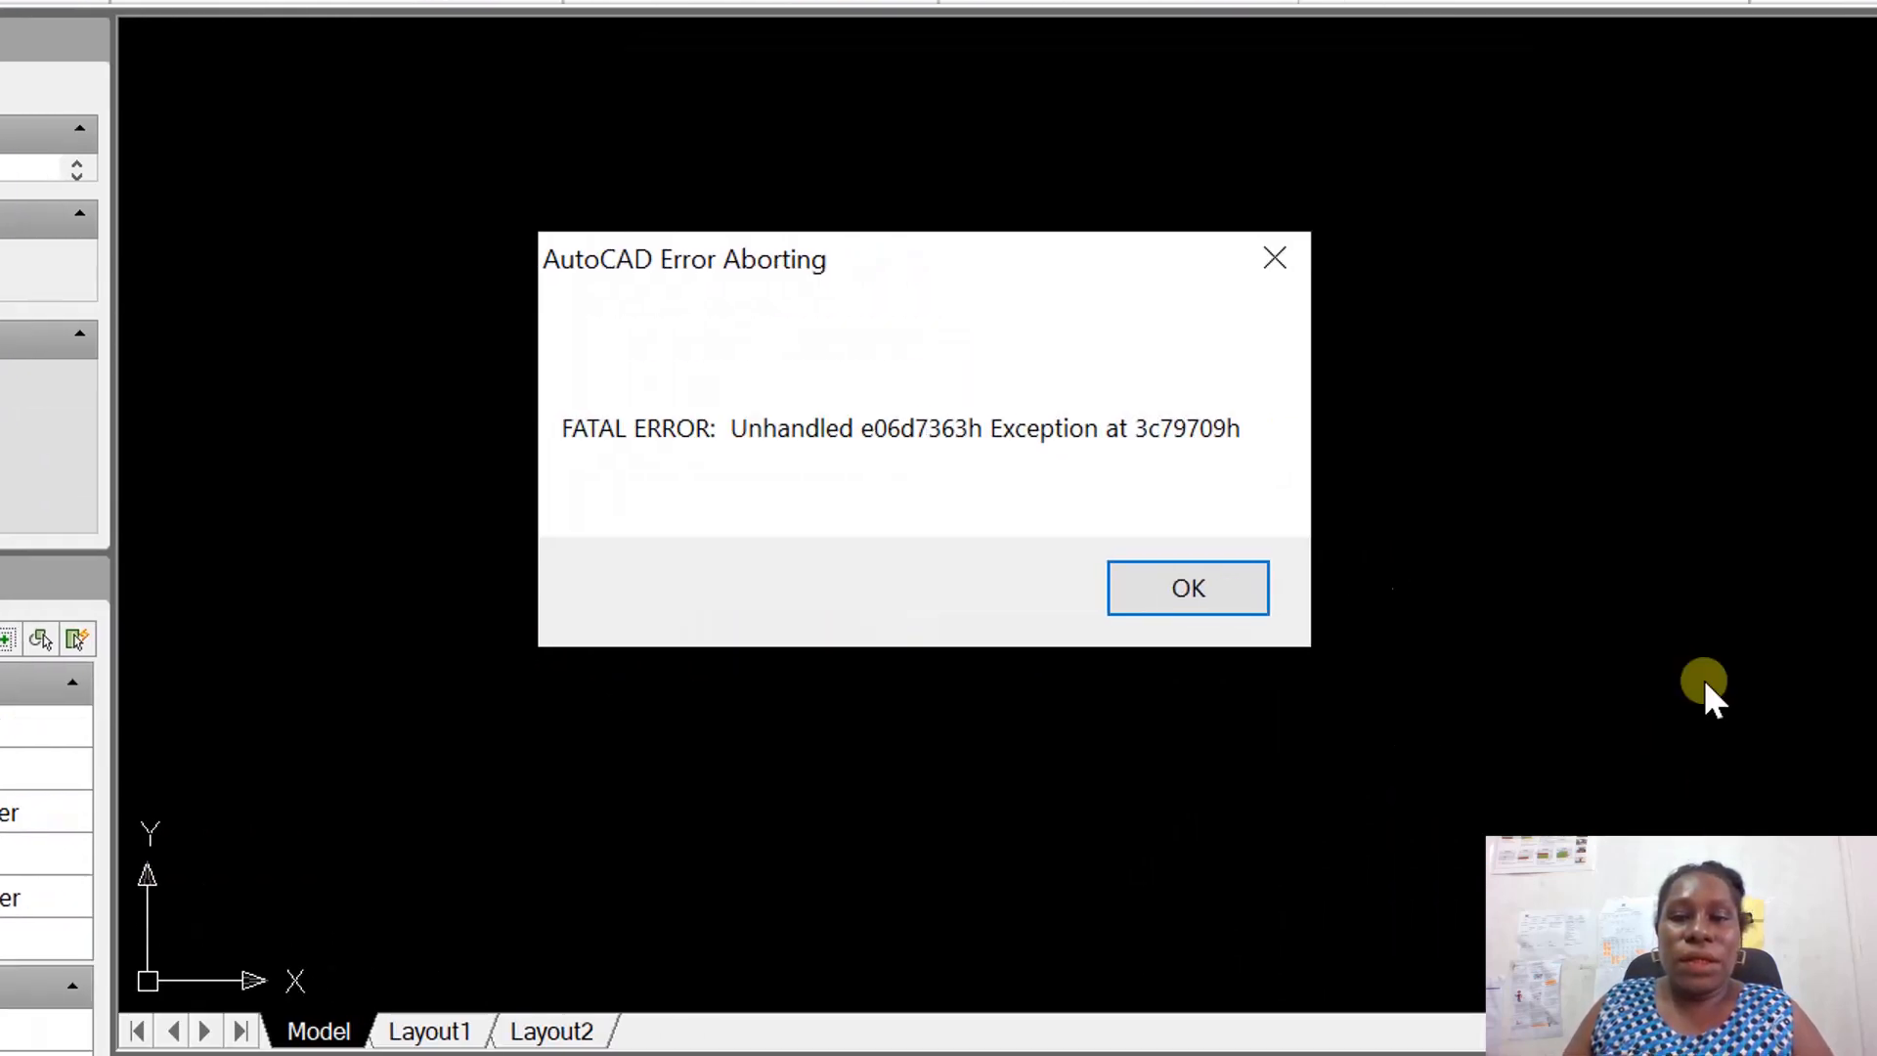
click(1388, 673)
click(1087, 625)
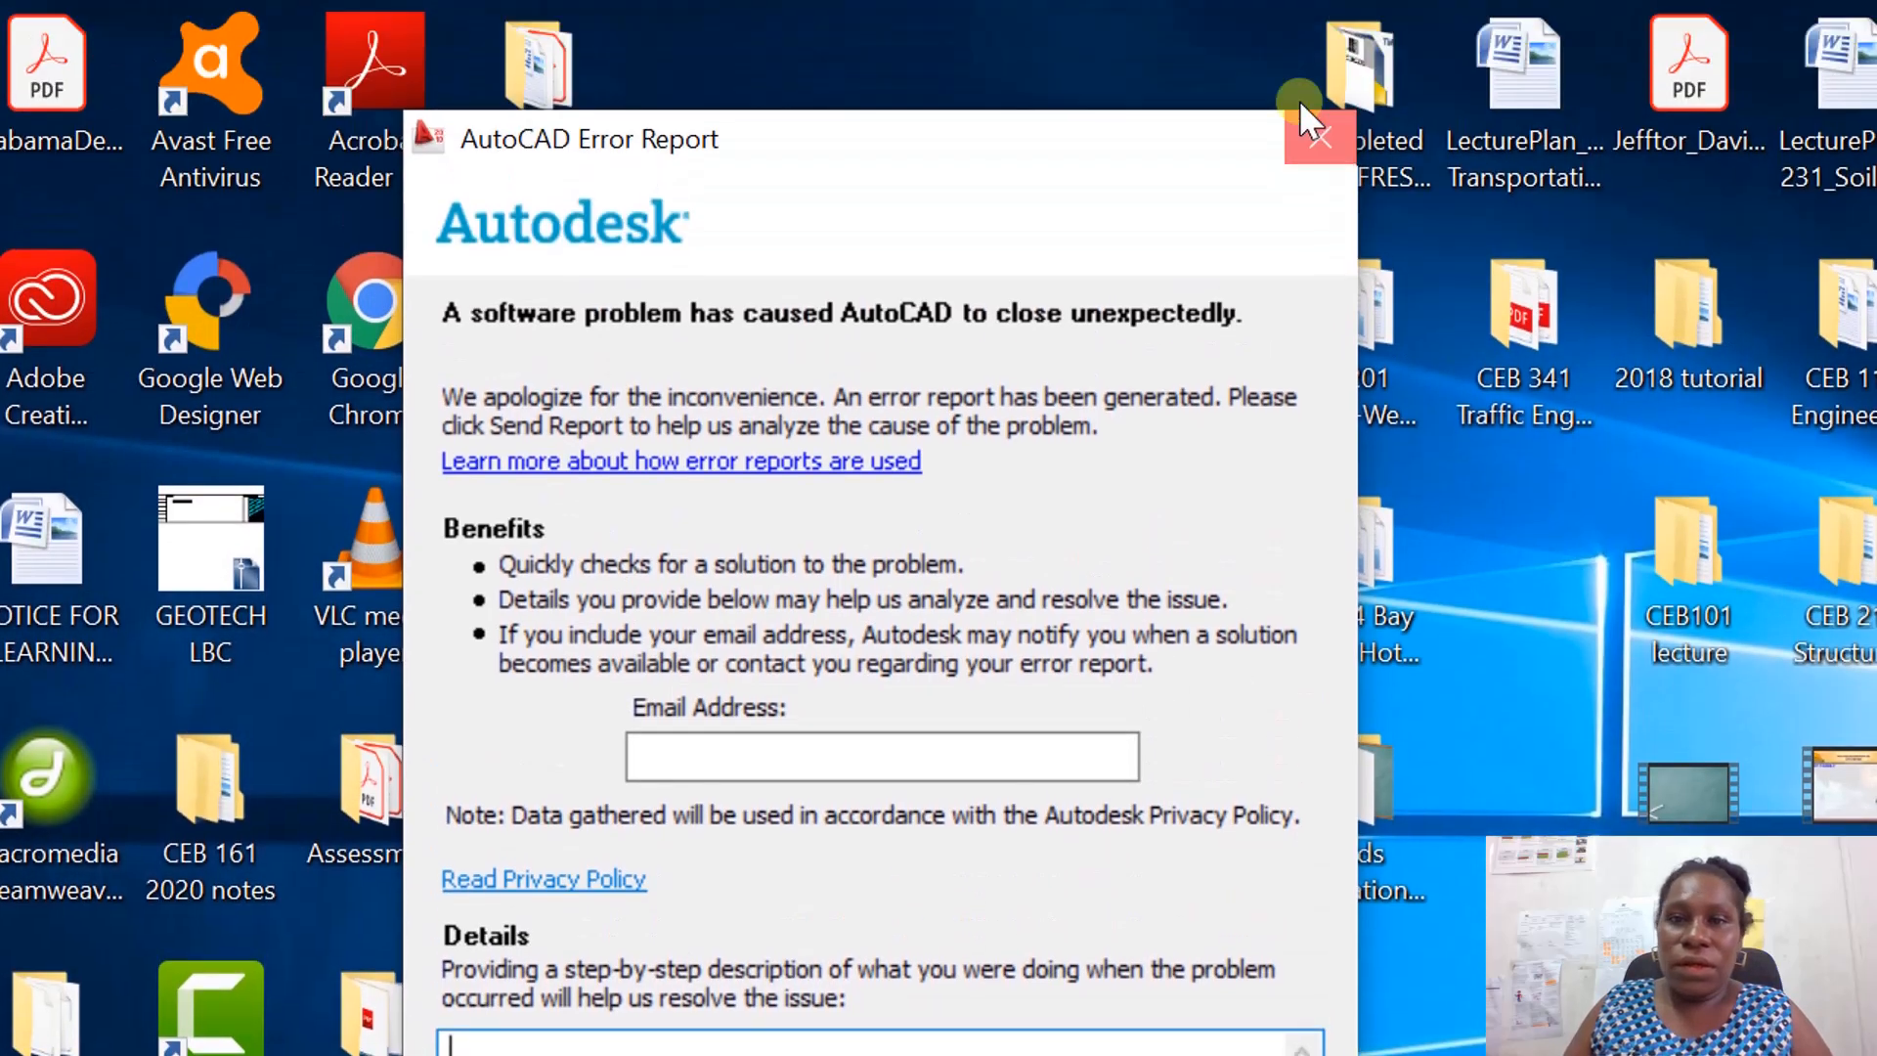
click(1303, 147)
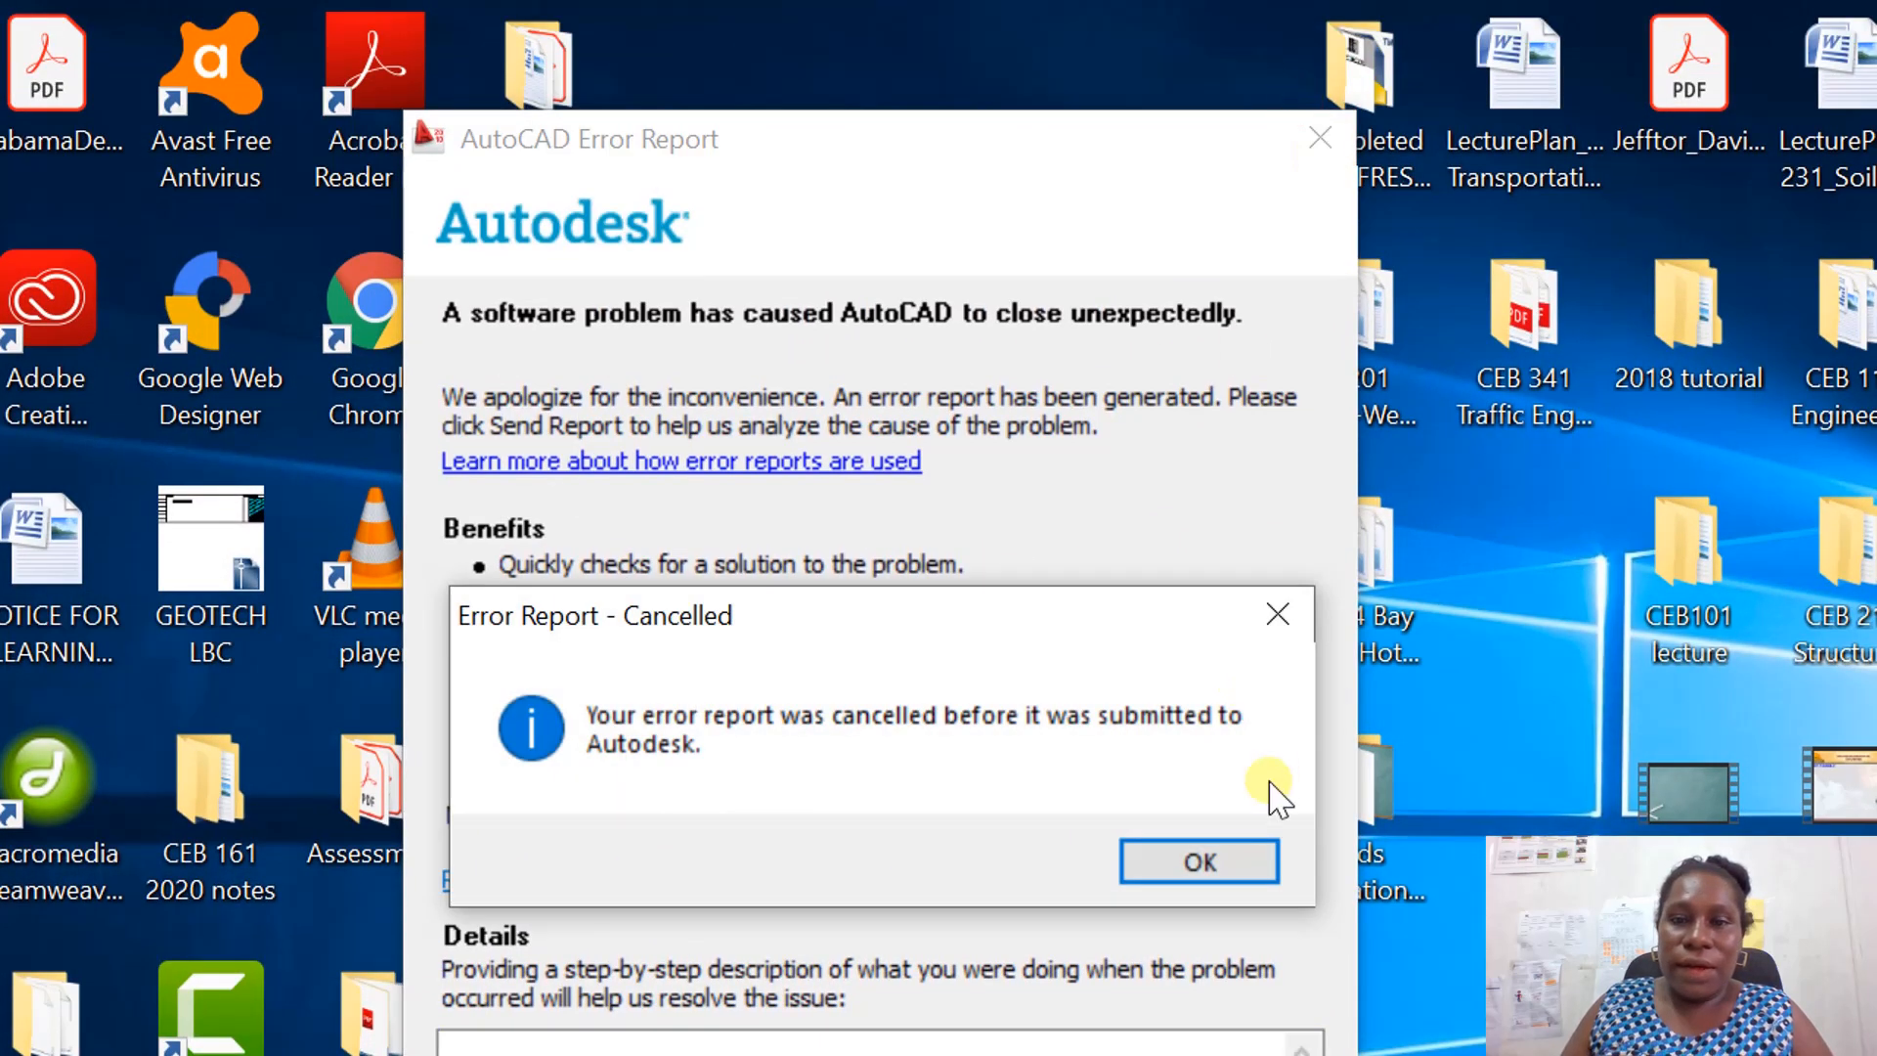
click(1251, 860)
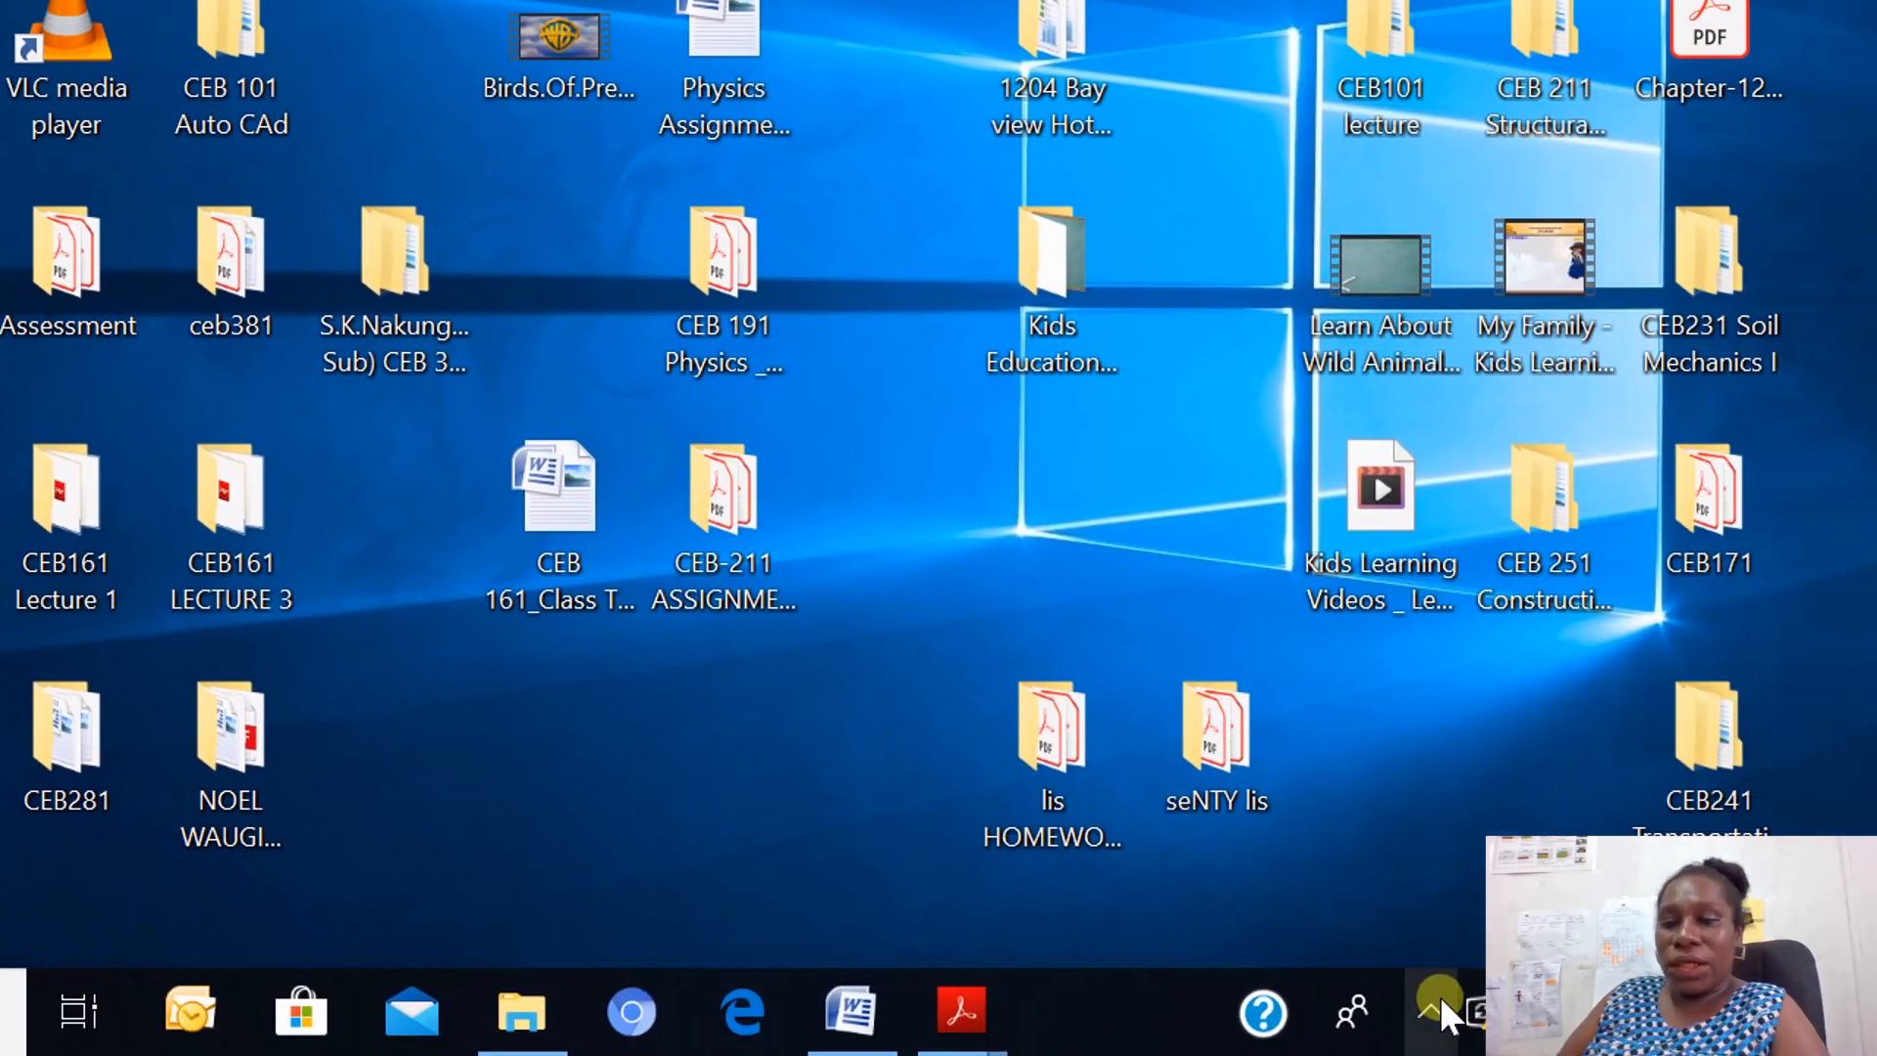
click(1425, 997)
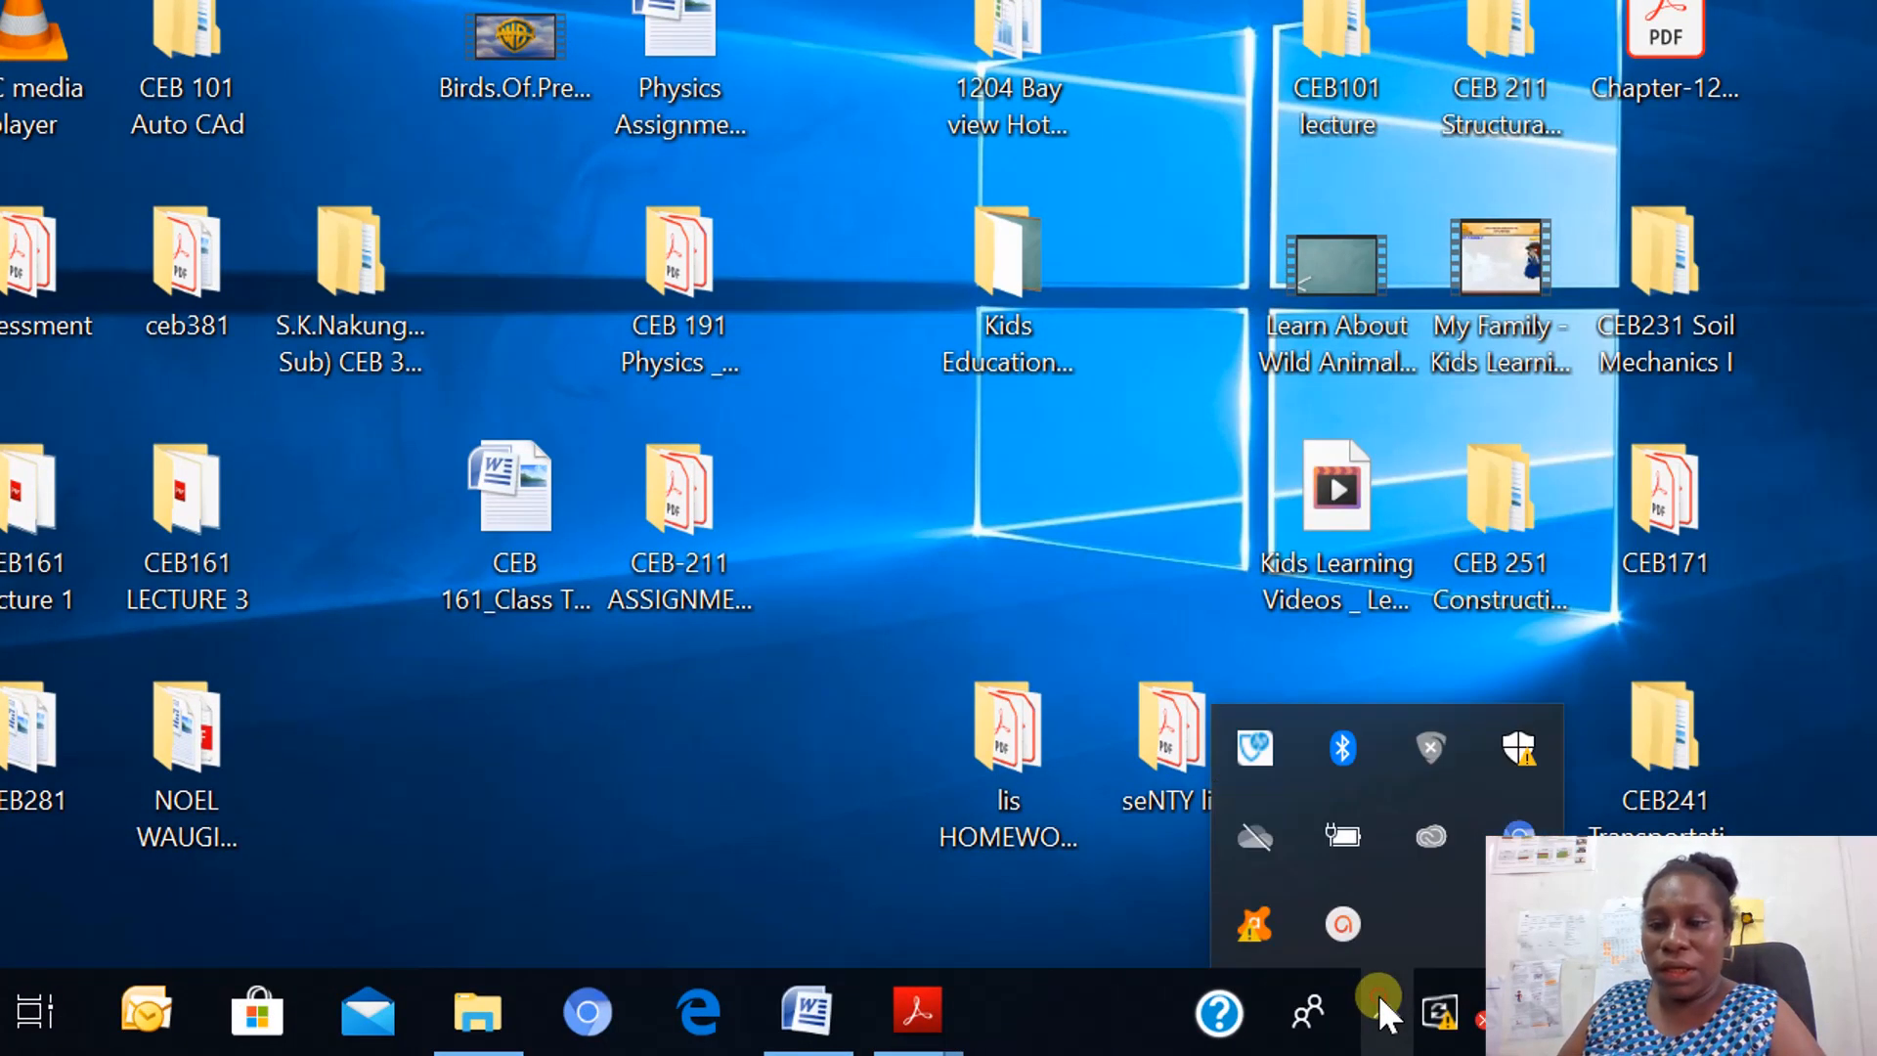
click(1348, 928)
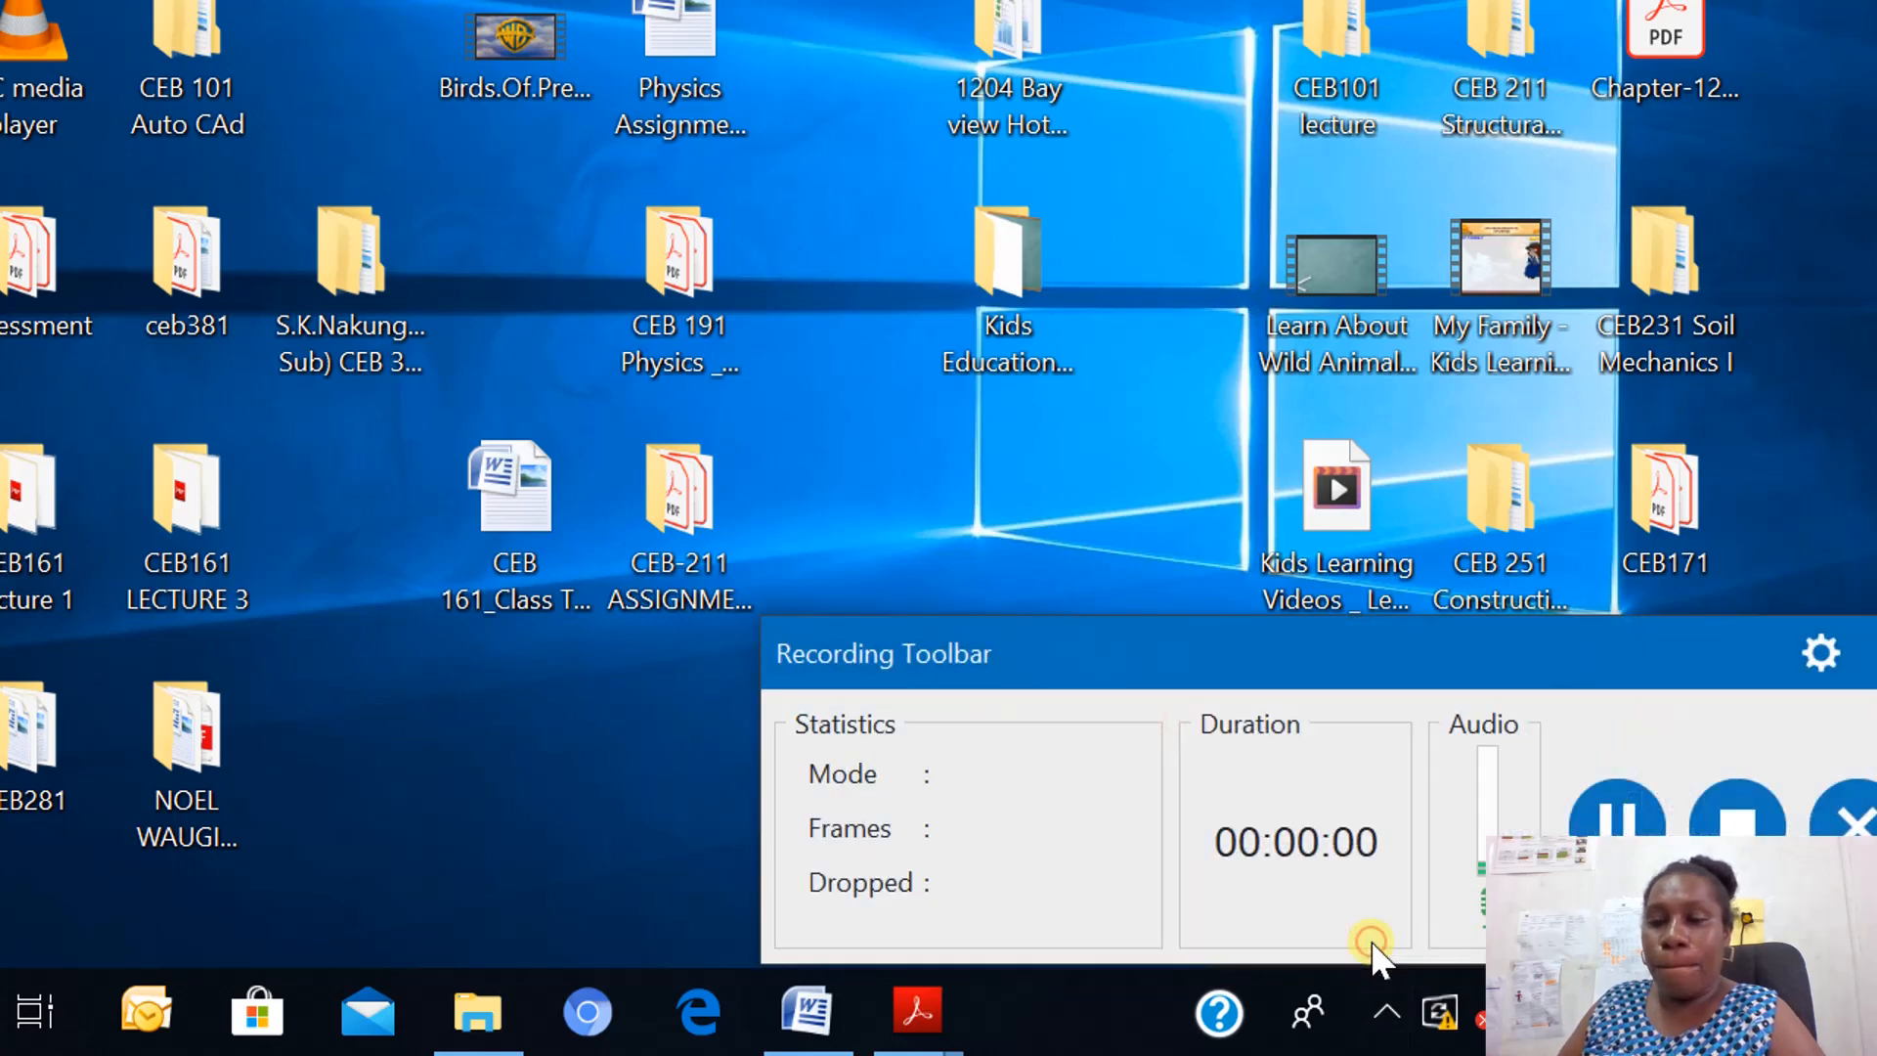